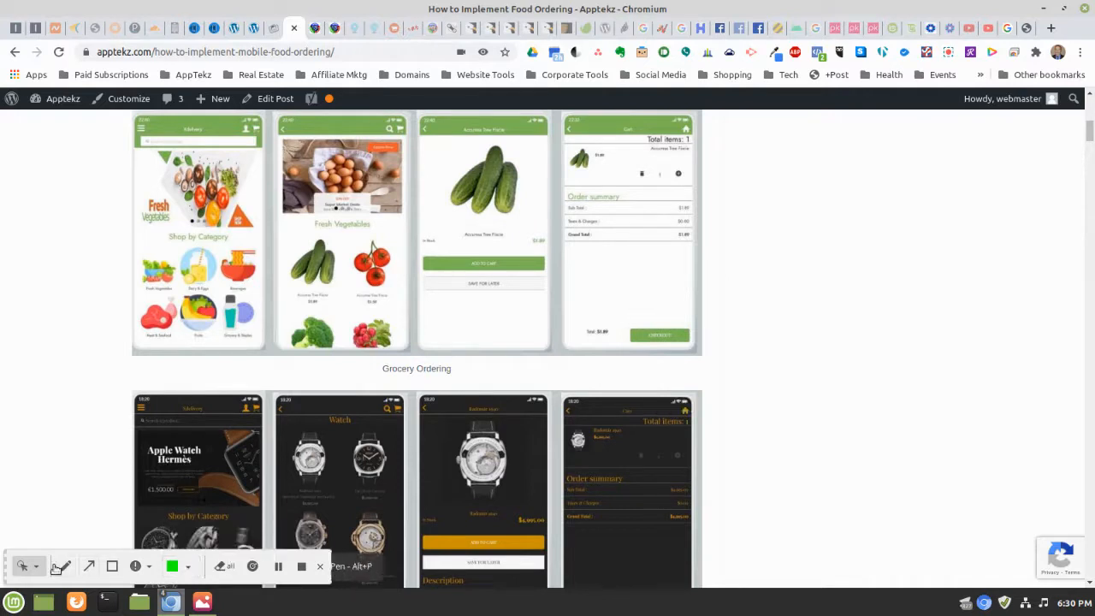
Set the screen annotation tool to draw red rectangles
click(110, 568)
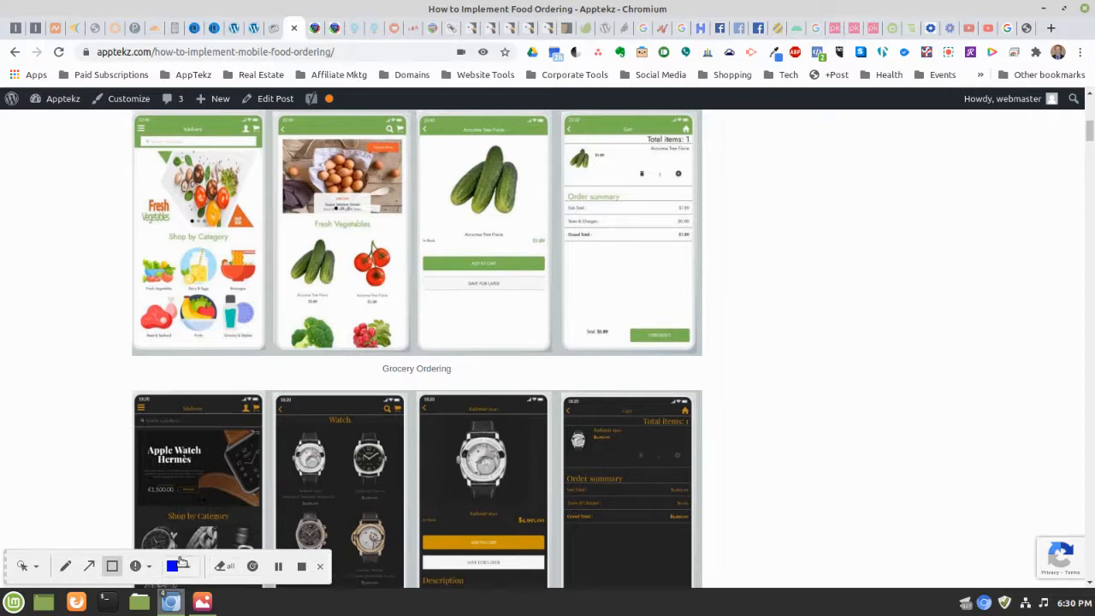
click(188, 567)
click(277, 537)
View the x1.png pizza app mockup for reference, then return to the Manage features tab
scroll(818, 247, up, 4)
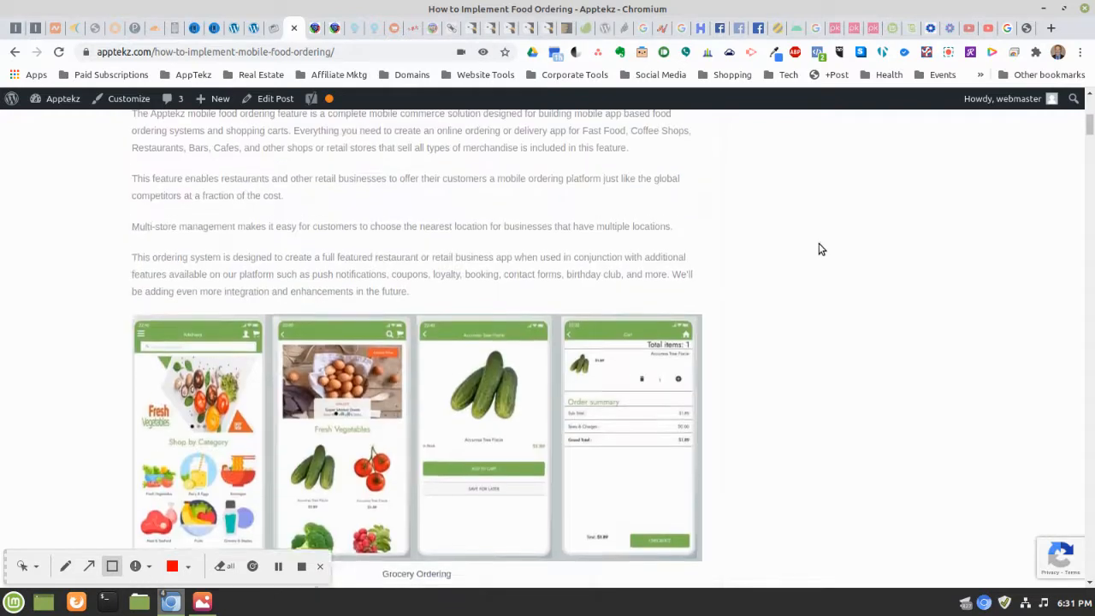
scroll(818, 247, up, 10)
scroll(818, 247, down, 8)
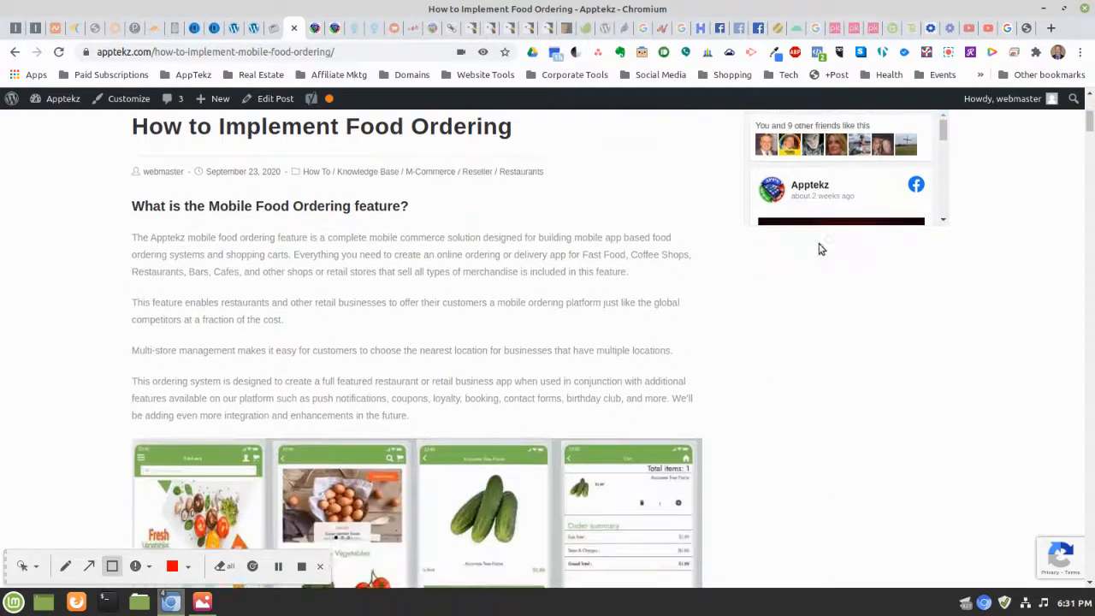
scroll(818, 248, down, 8)
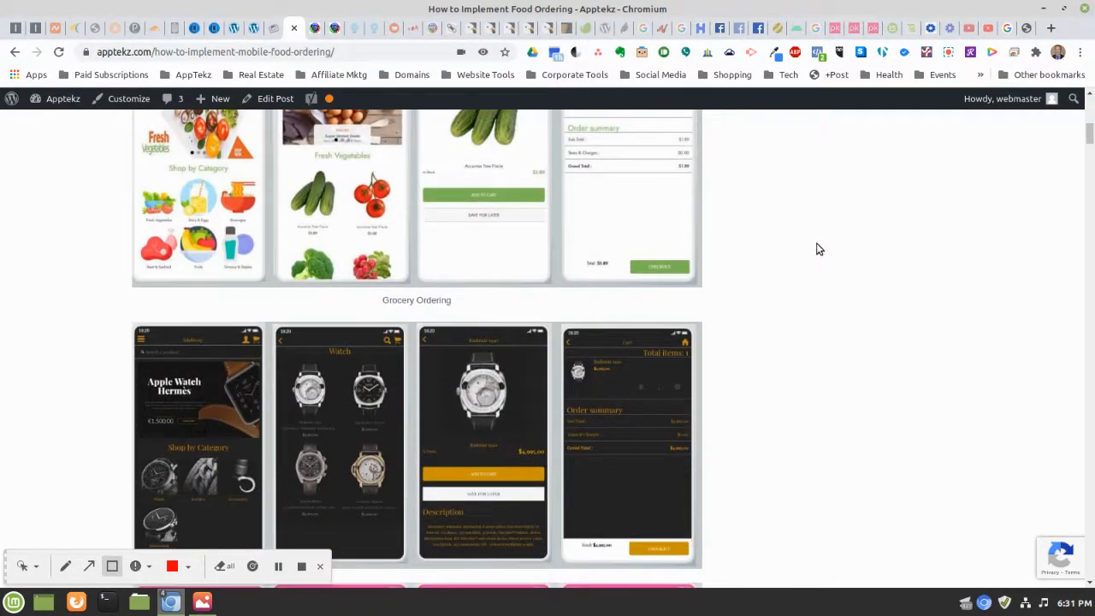
scroll(818, 248, down, 6)
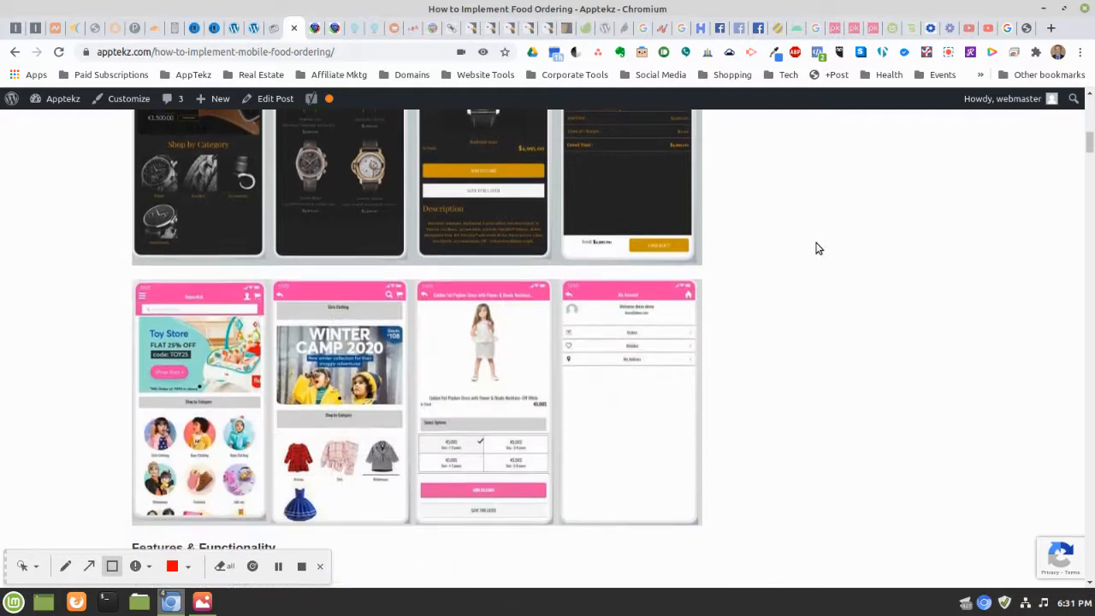
scroll(818, 248, down, 1)
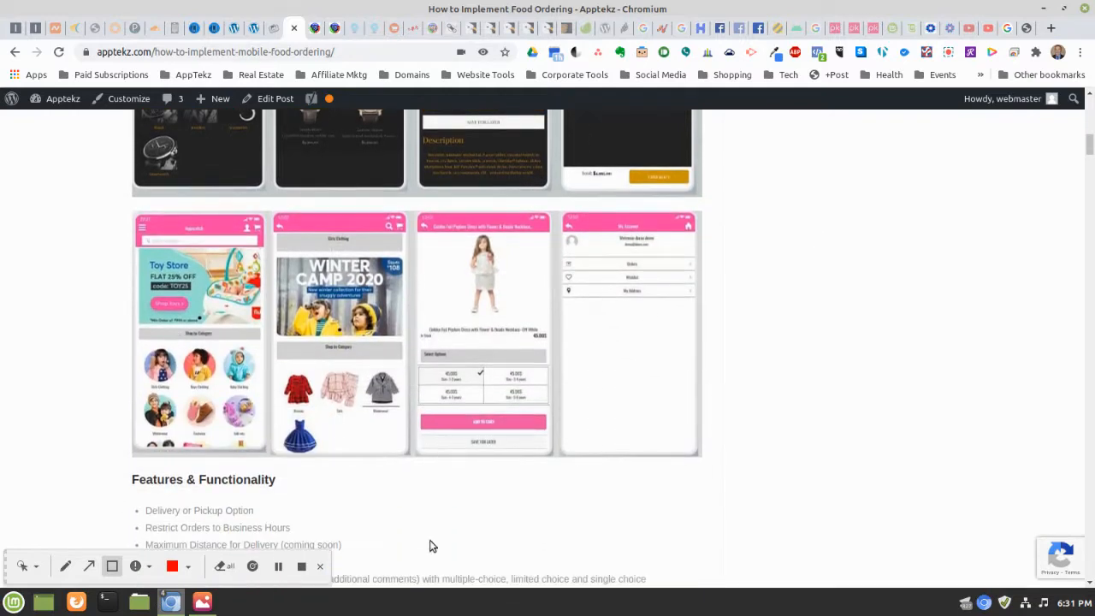
click(202, 602)
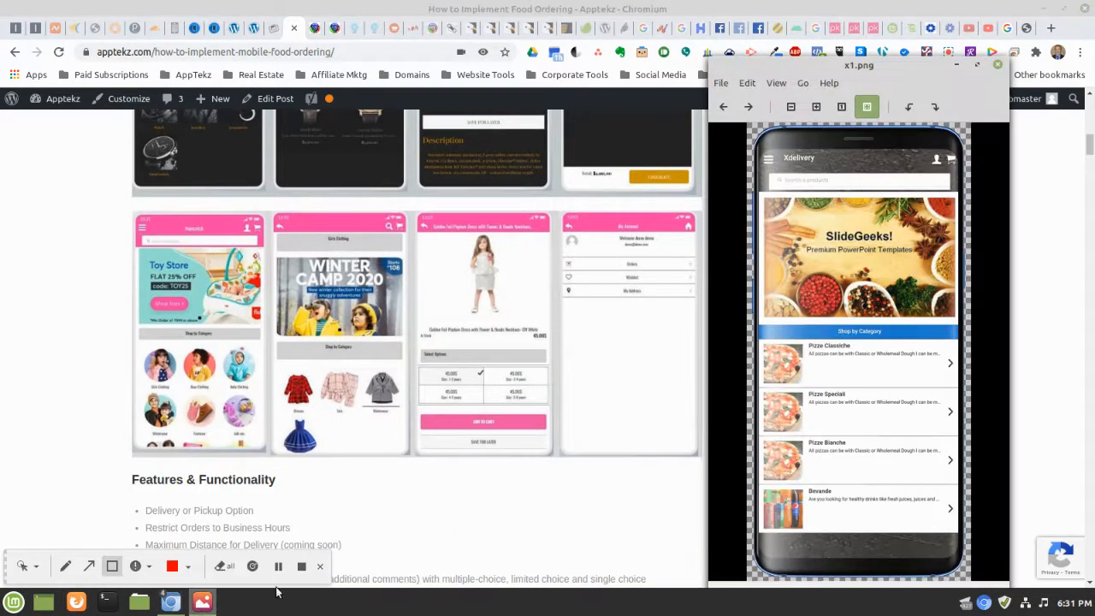
click(213, 27)
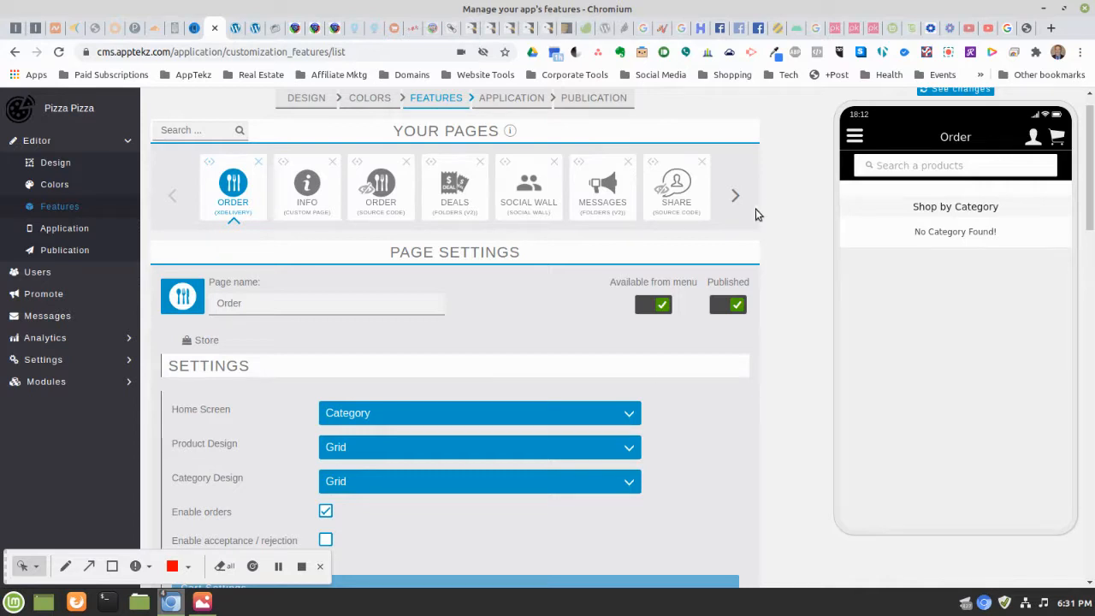
Start editing the Order page's Page name field
click(255, 304)
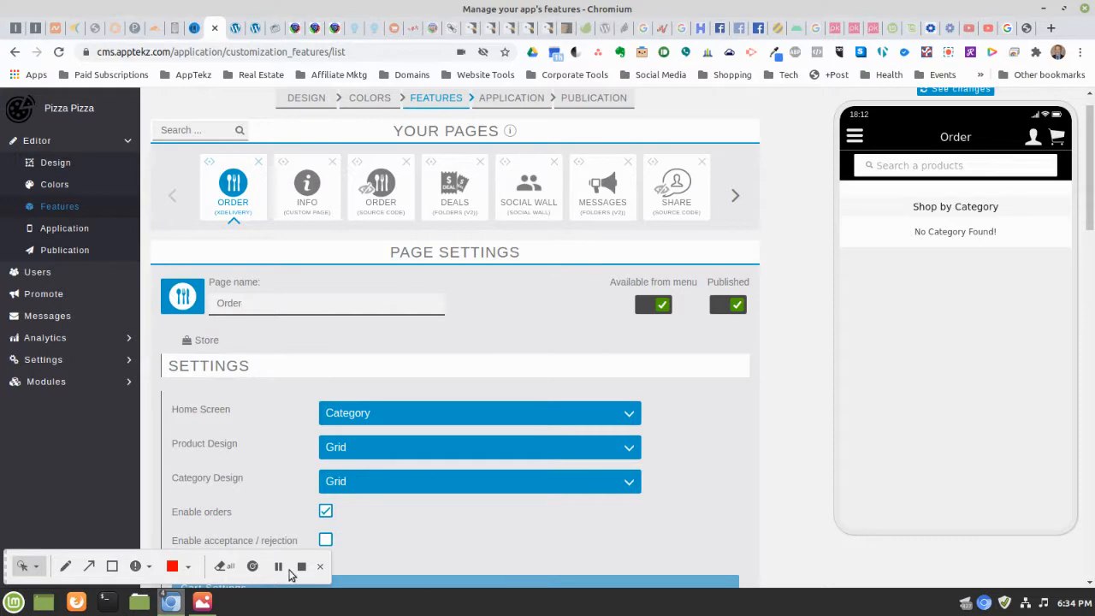
scroll(278, 567, down, 3)
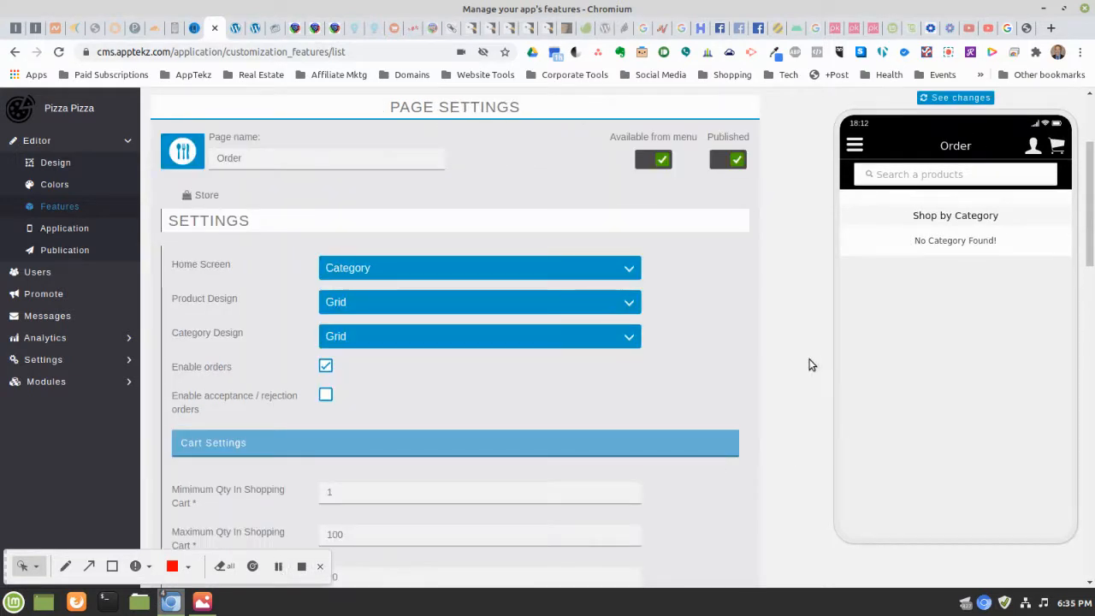
click(337, 268)
click(337, 268)
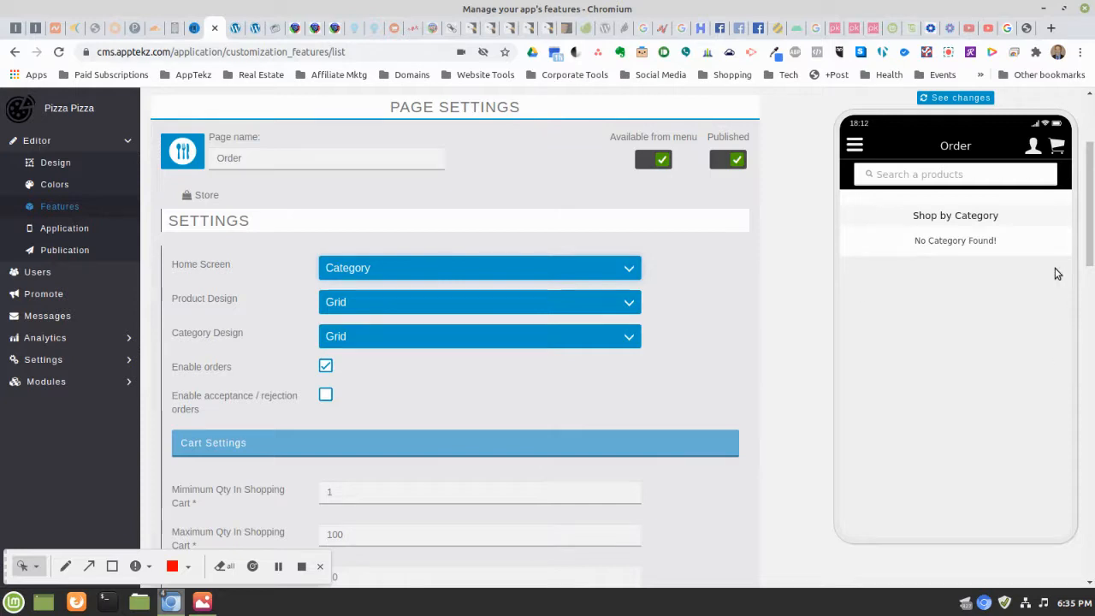
click(377, 302)
click(378, 302)
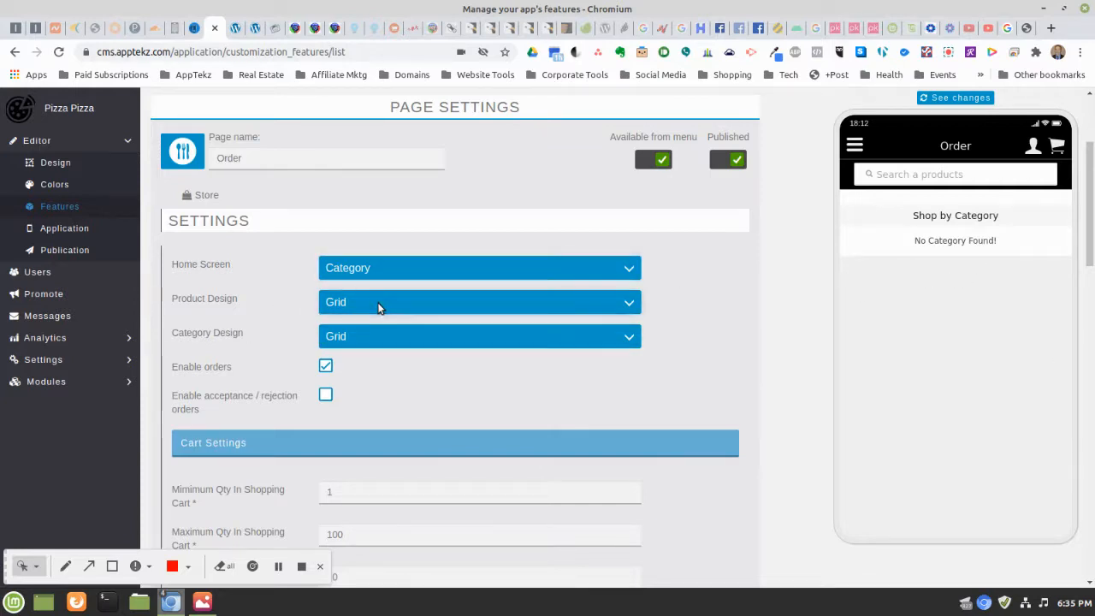
click(359, 345)
click(359, 341)
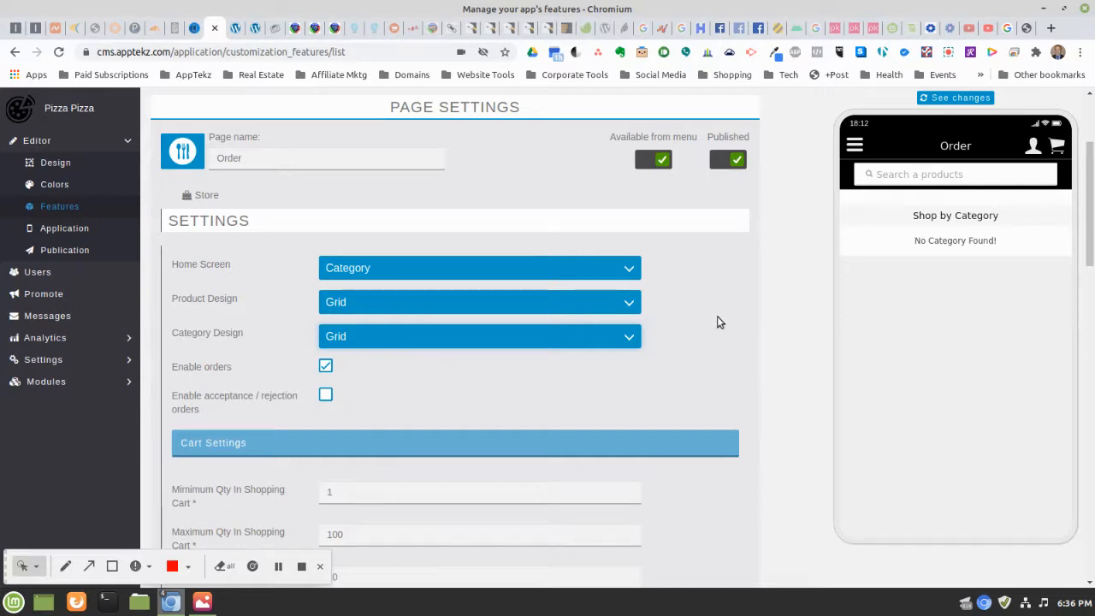
Scroll past Cart Settings and Delivery Settings down to the Currency options section
scroll(684, 325, down, 1)
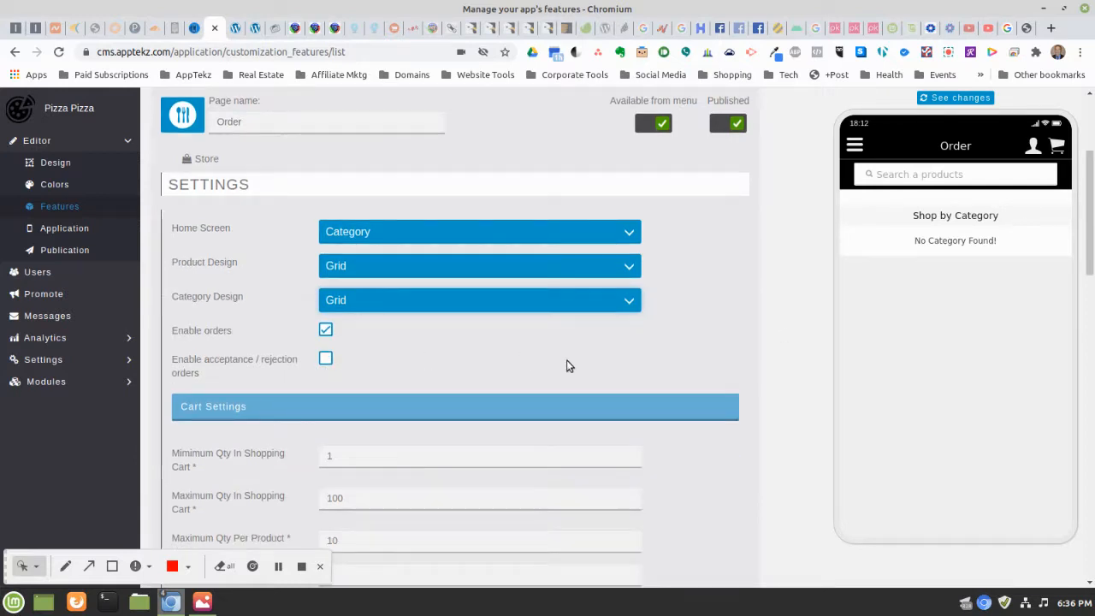
scroll(739, 376, down, 2)
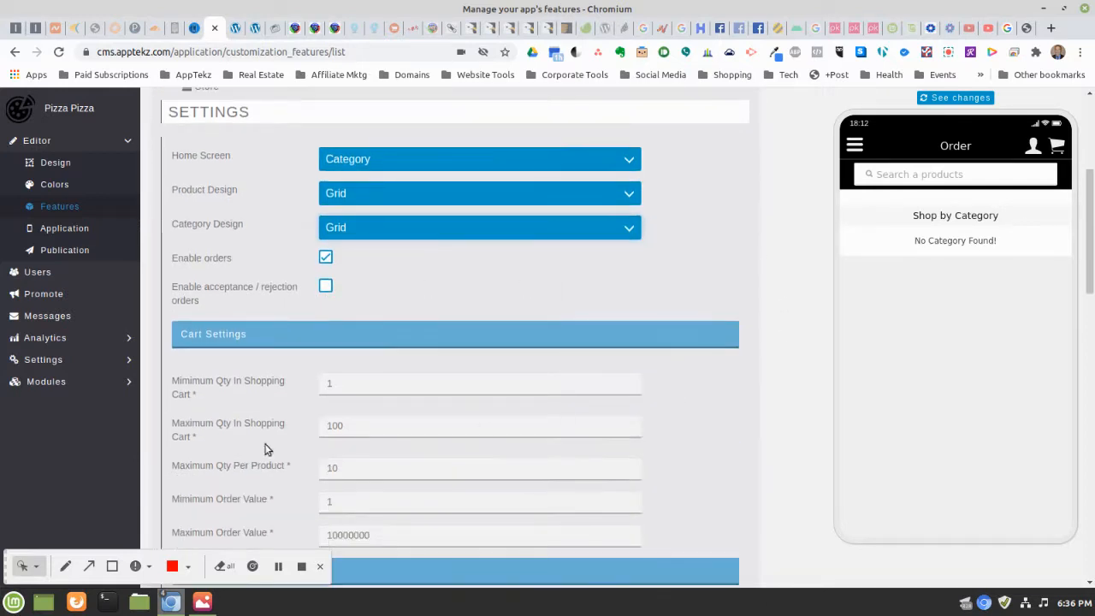
scroll(769, 385, down, 1)
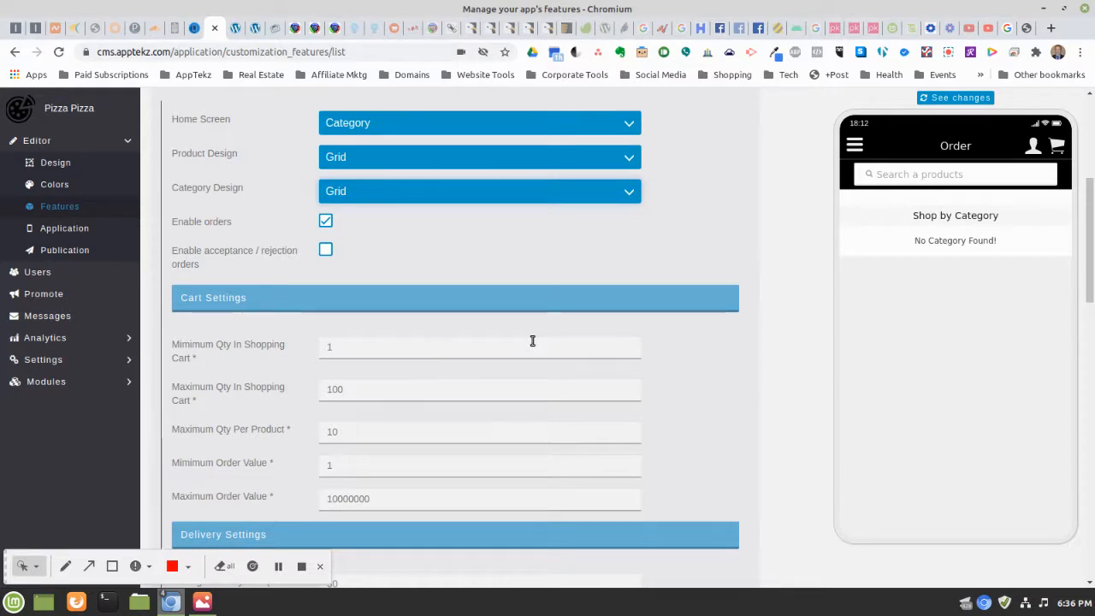
scroll(532, 341, down, 1)
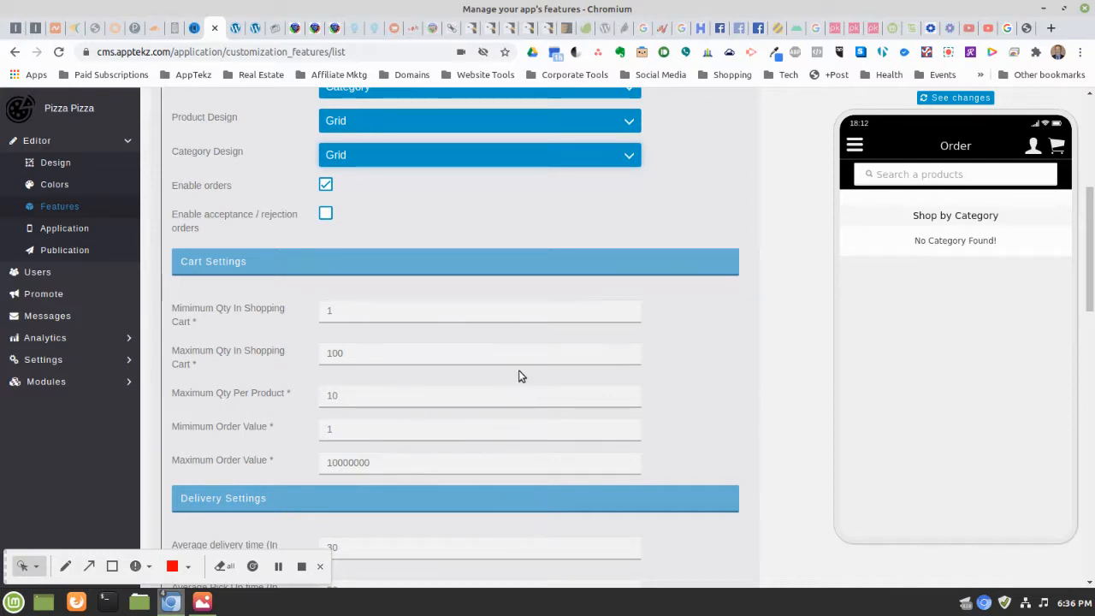
scroll(513, 354, down, 1)
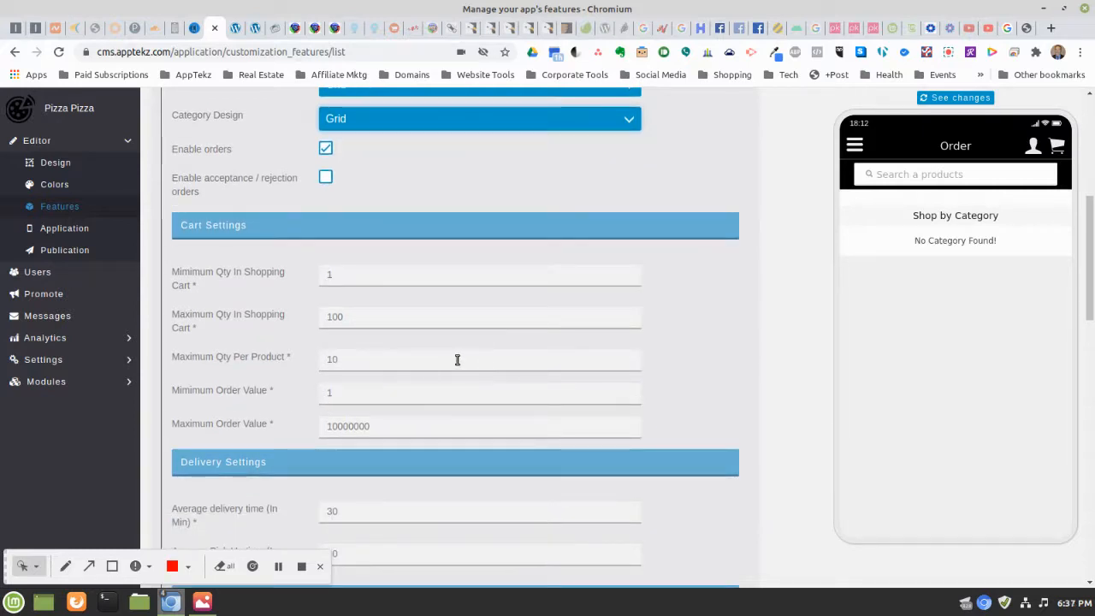
scroll(456, 360, down, 1)
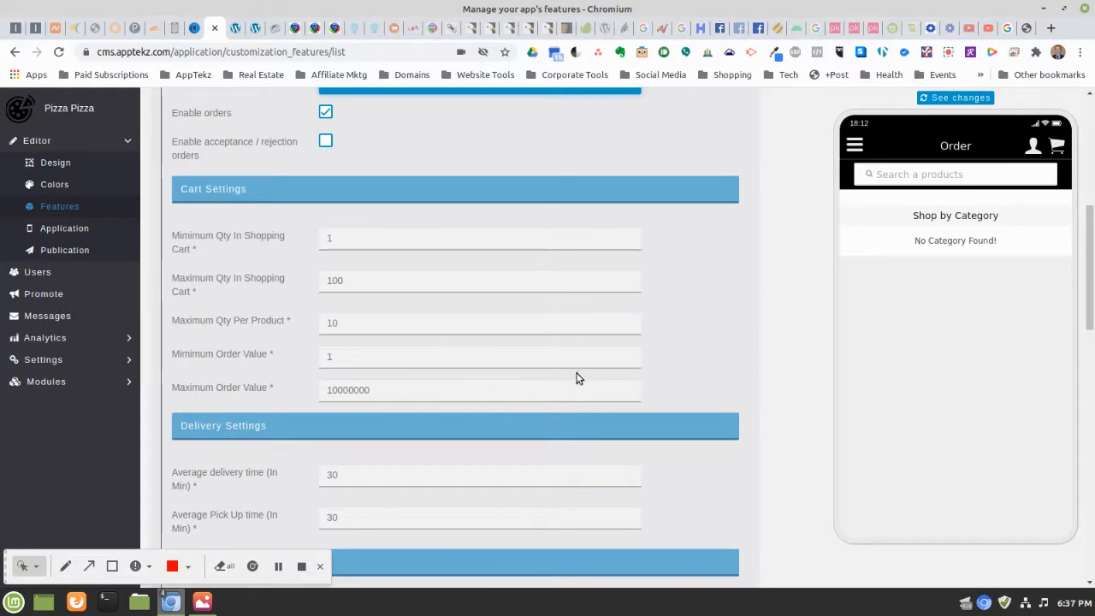
scroll(511, 387, down, 1)
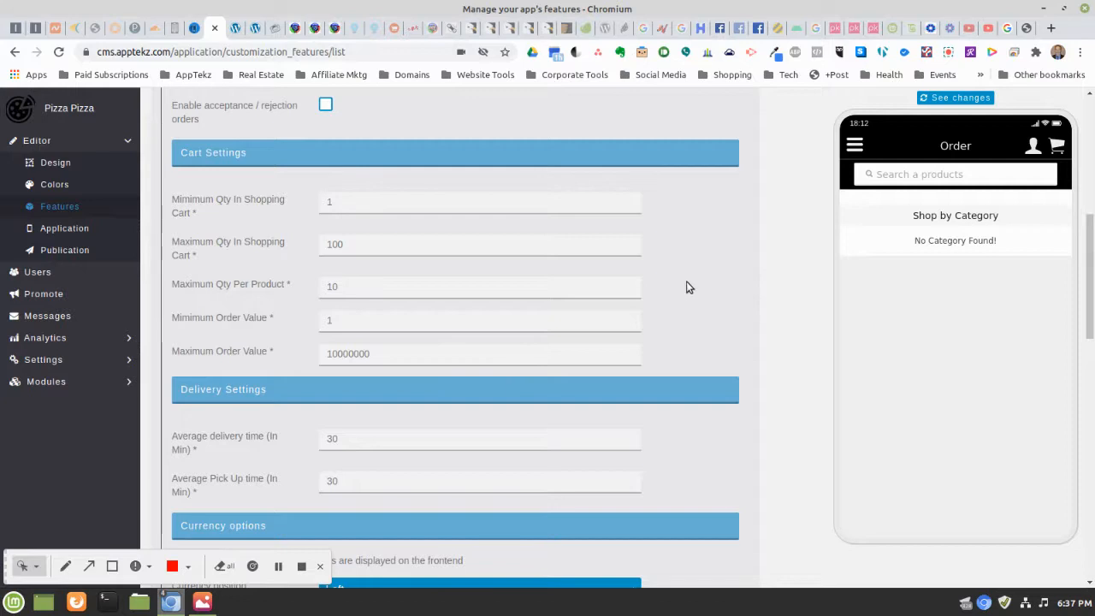
scroll(688, 287, down, 1)
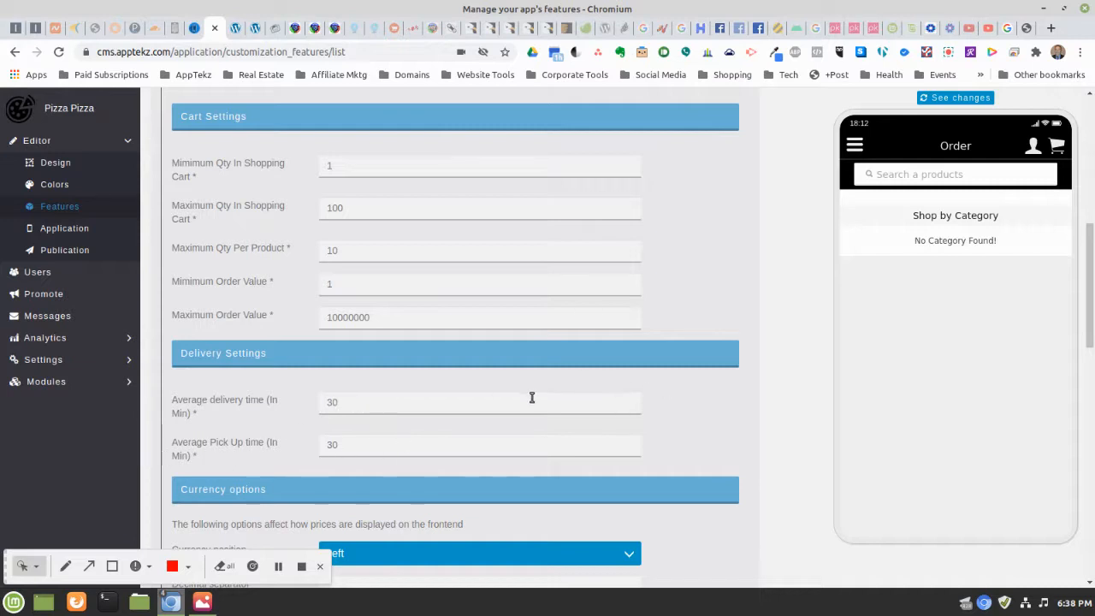
scroll(733, 324, down, 3)
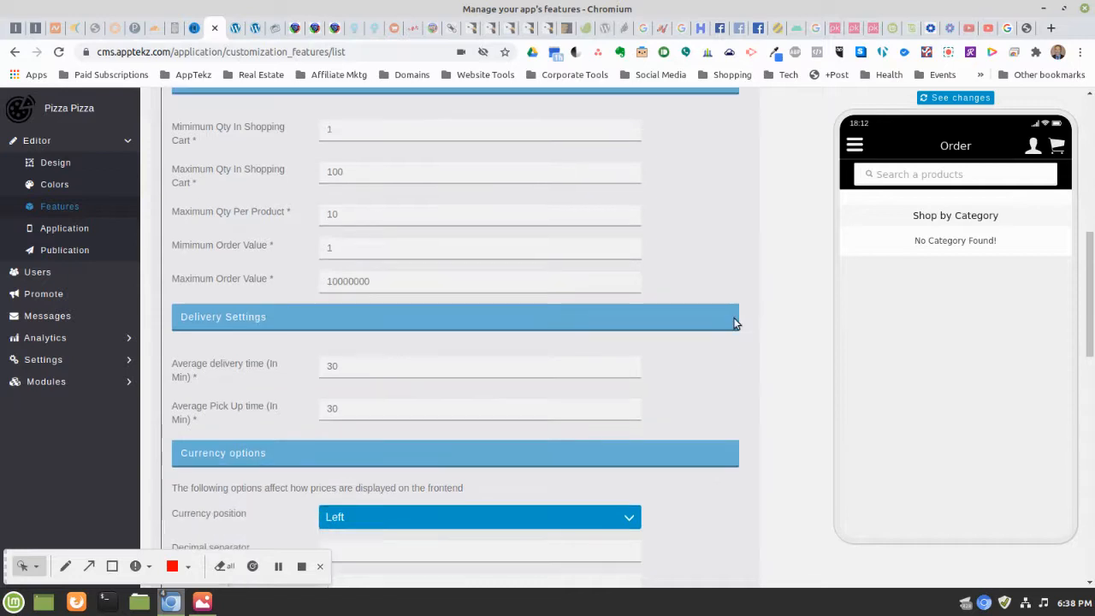
scroll(733, 323, down, 3)
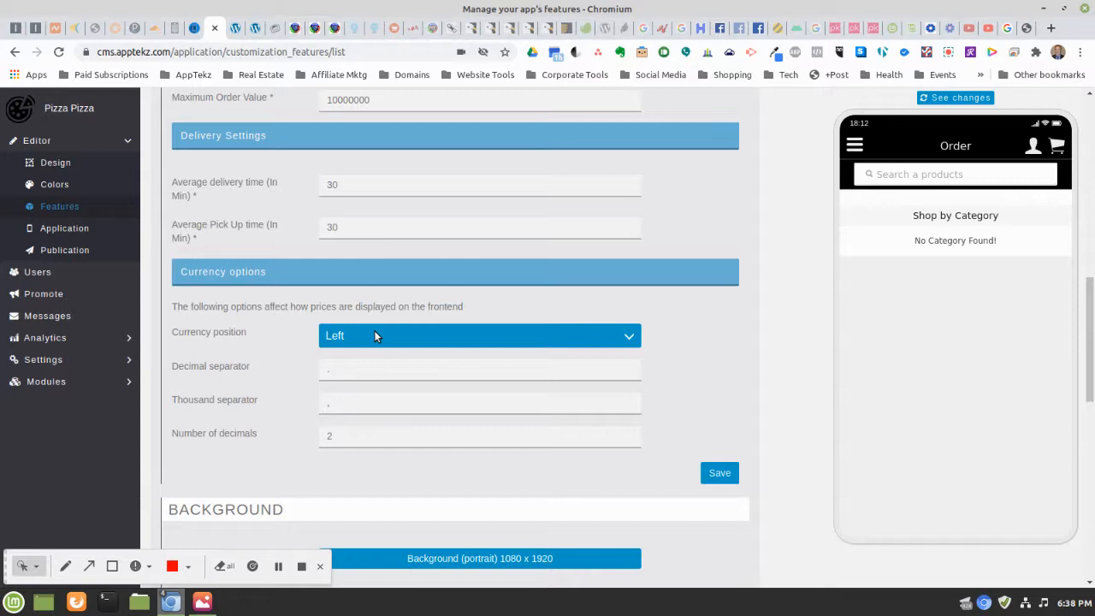
click(374, 335)
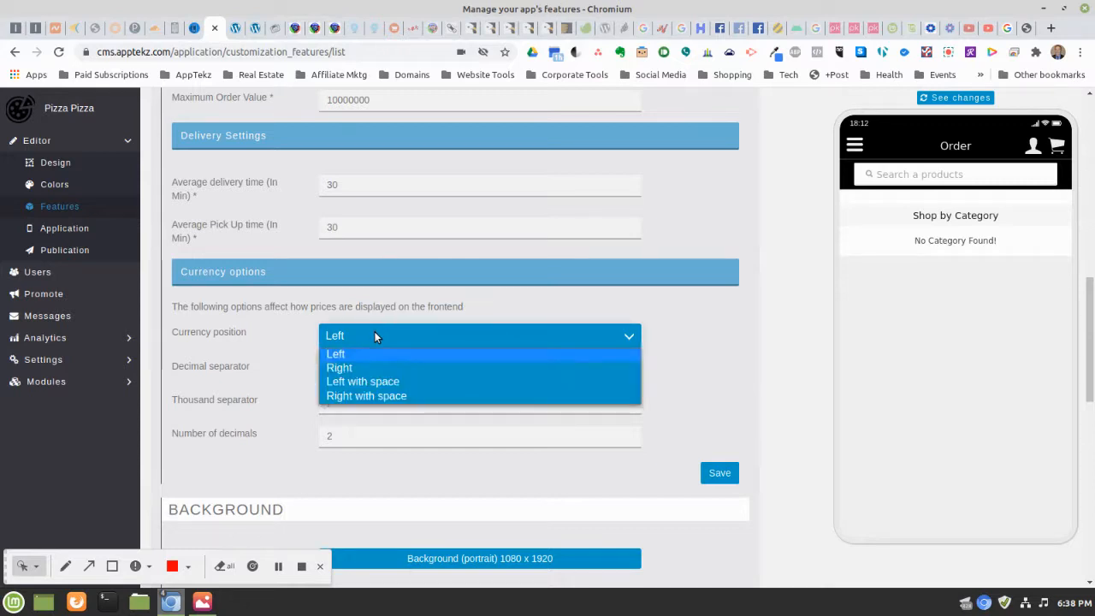
click(373, 336)
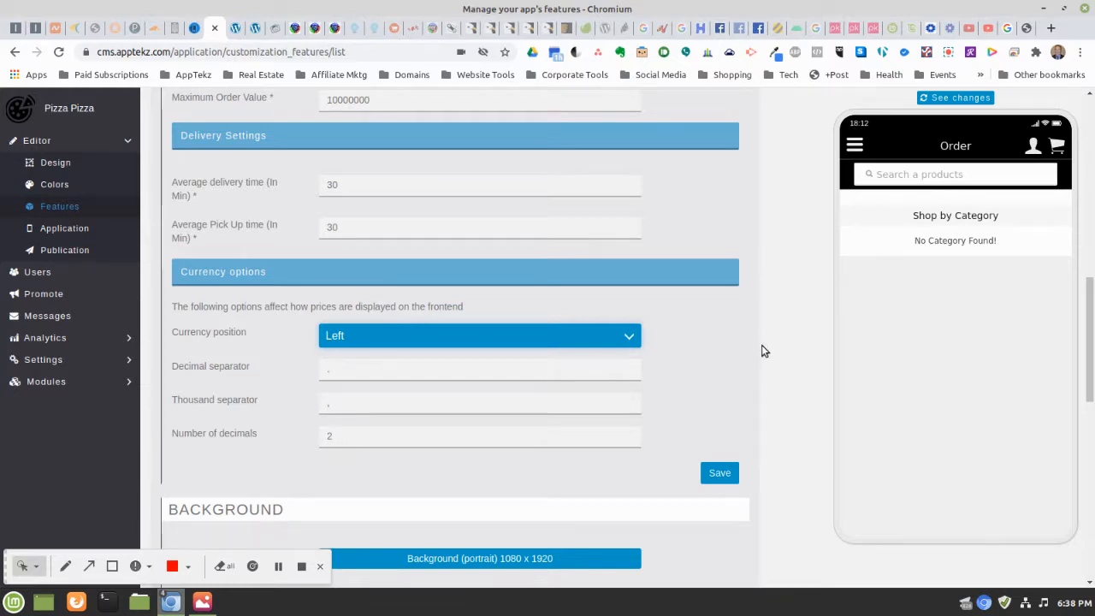
scroll(758, 339, down, 1)
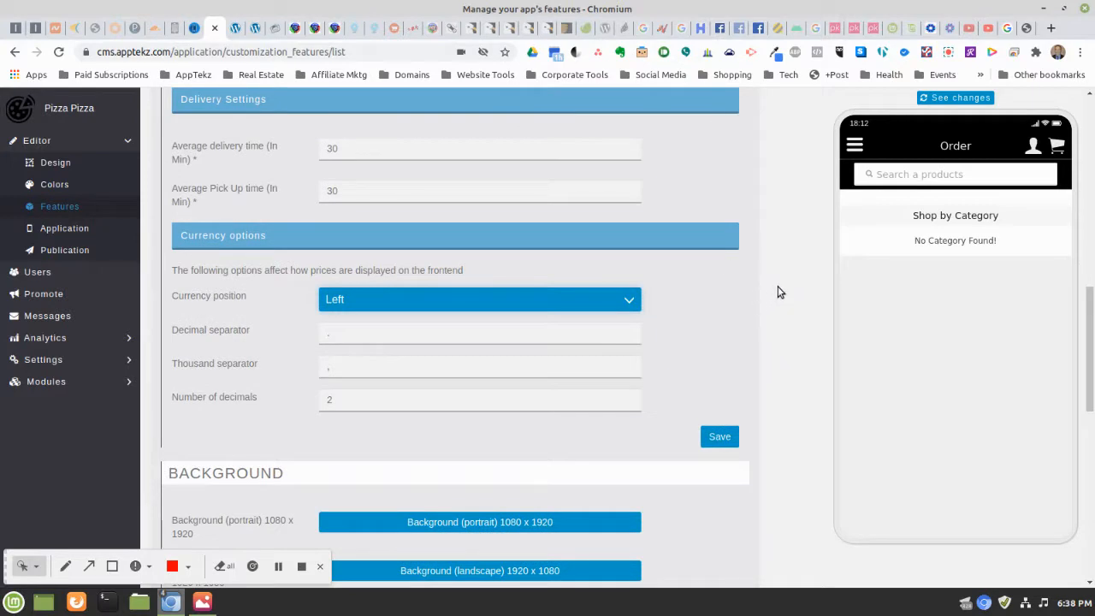
scroll(778, 292, down, 1)
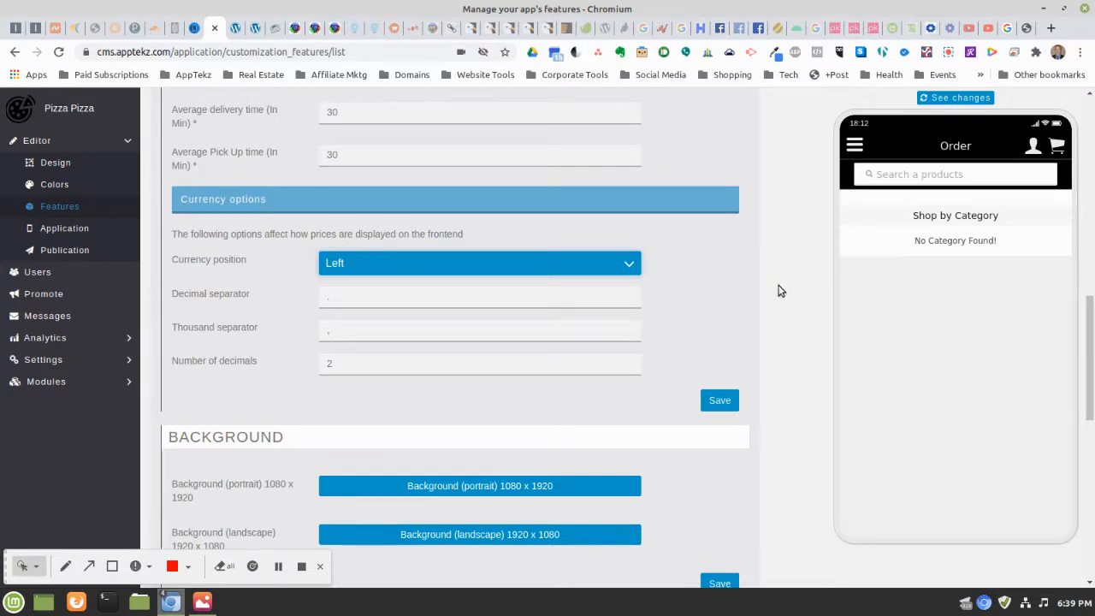
scroll(779, 291, down, 3)
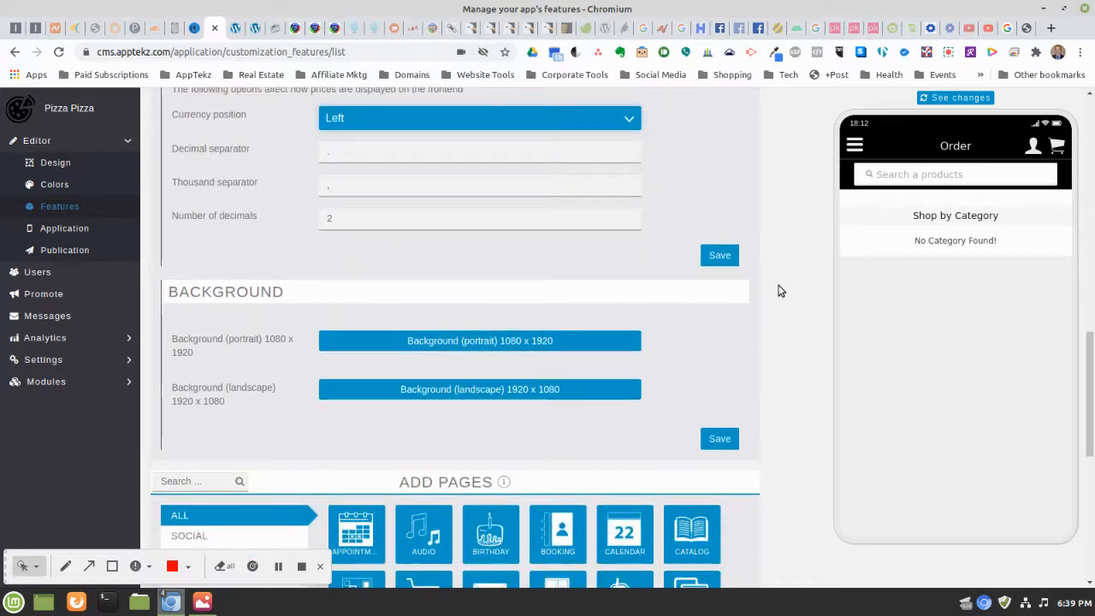
scroll(780, 290, up, 1)
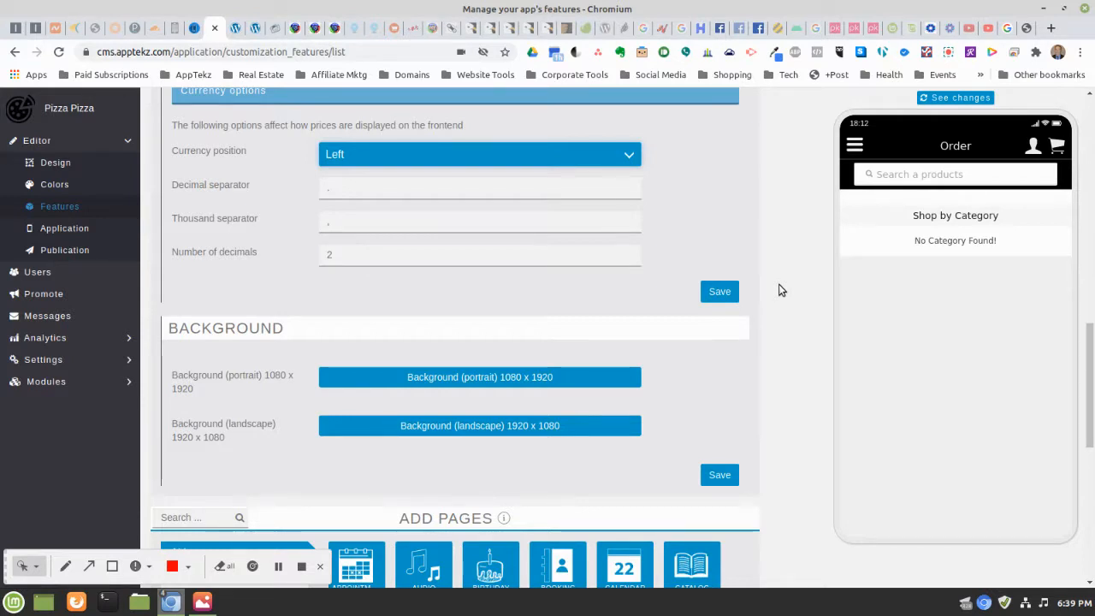
scroll(778, 290, down, 3)
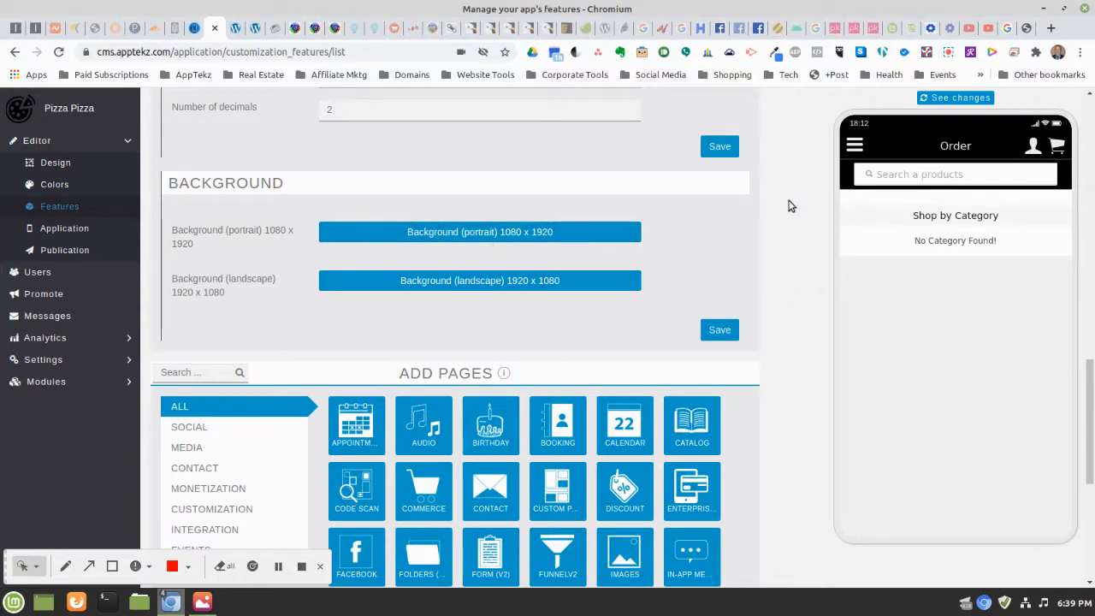
scroll(791, 206, up, 2)
scroll(791, 205, up, 2)
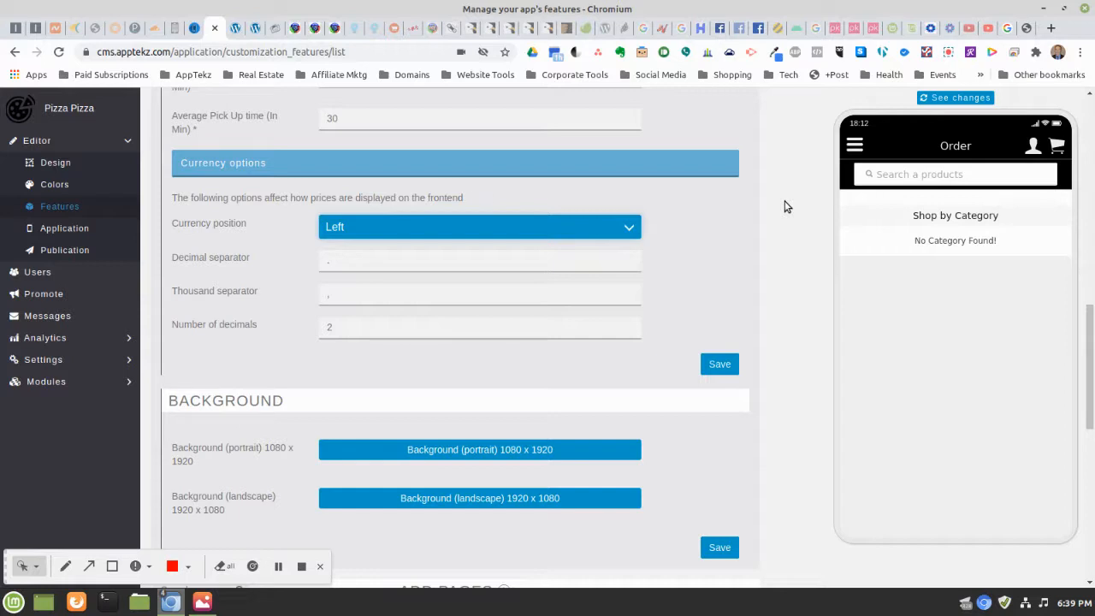
scroll(774, 237, down, 3)
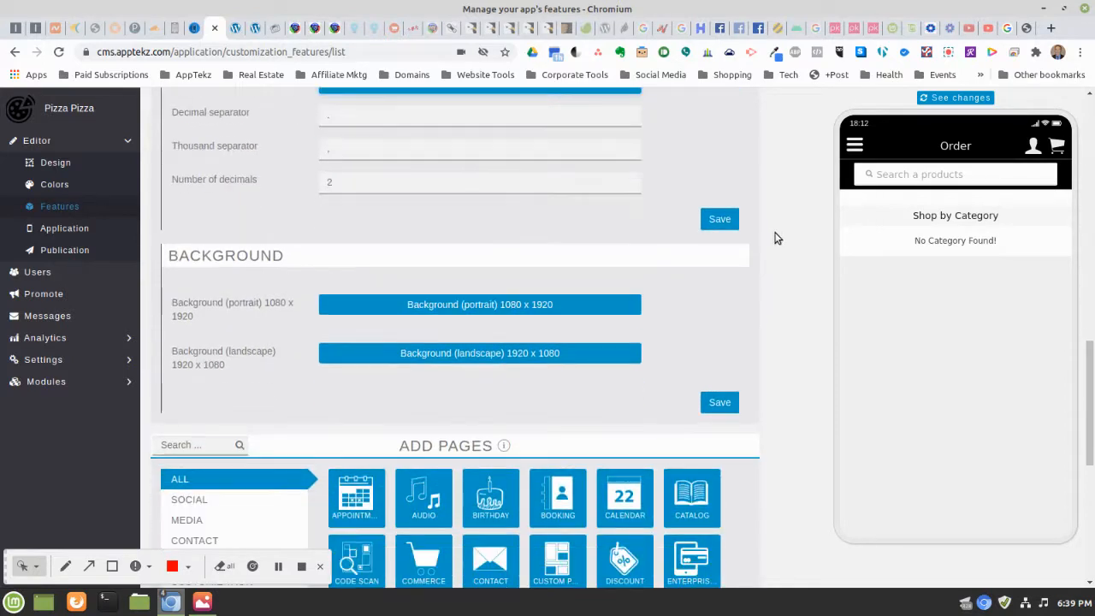
scroll(775, 238, up, 10)
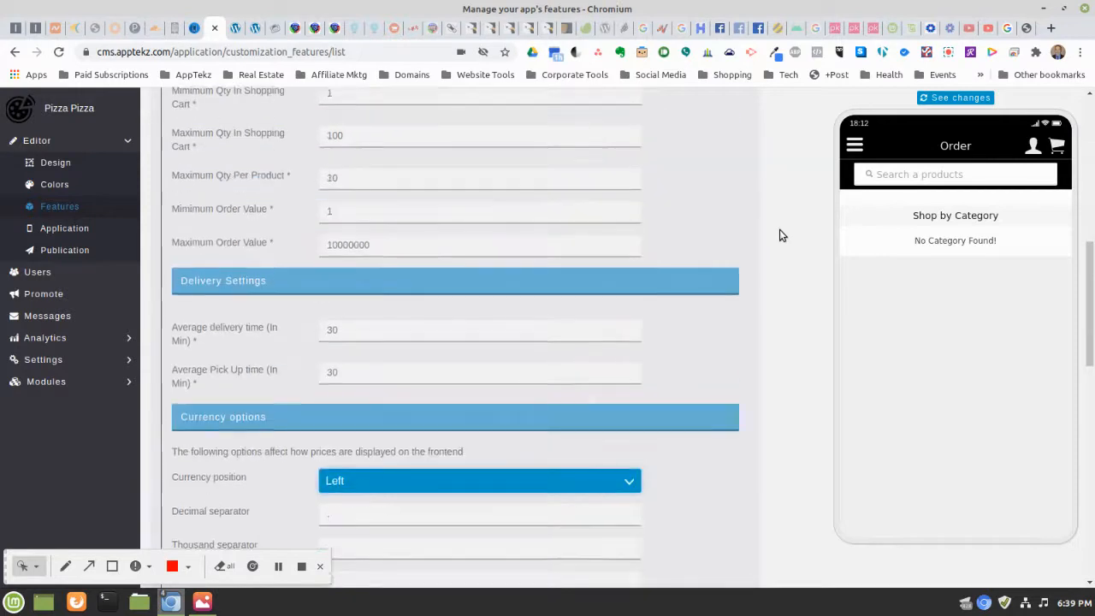
Keep Home Screen on Category and tick 'Enable acceptance / rejection orders'
scroll(779, 236, up, 5)
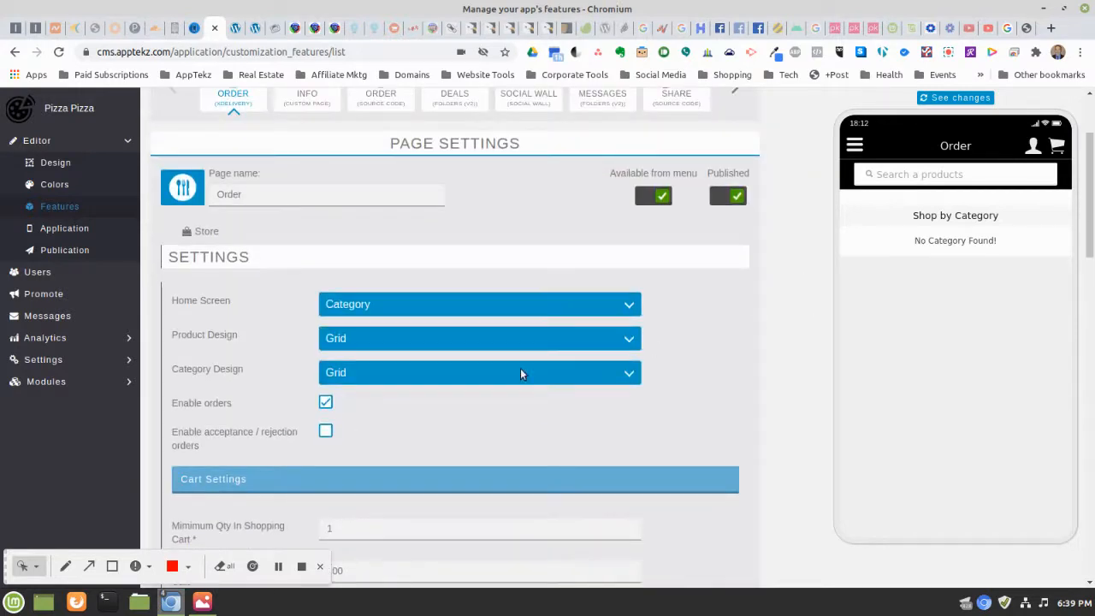
scroll(664, 339, down, 1)
click(386, 269)
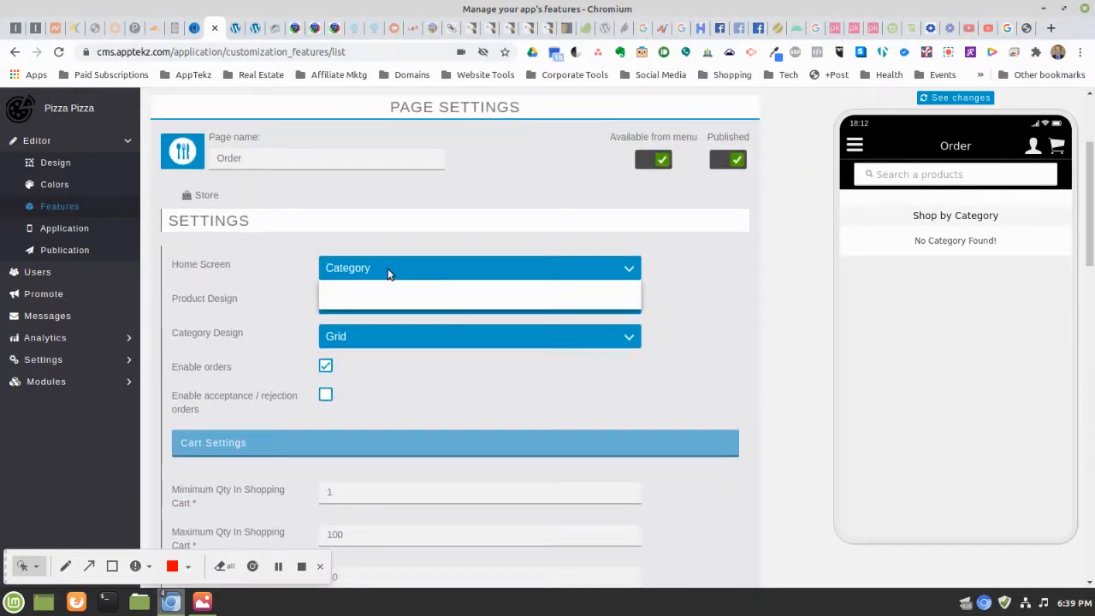
click(387, 269)
scroll(596, 291, down, 2)
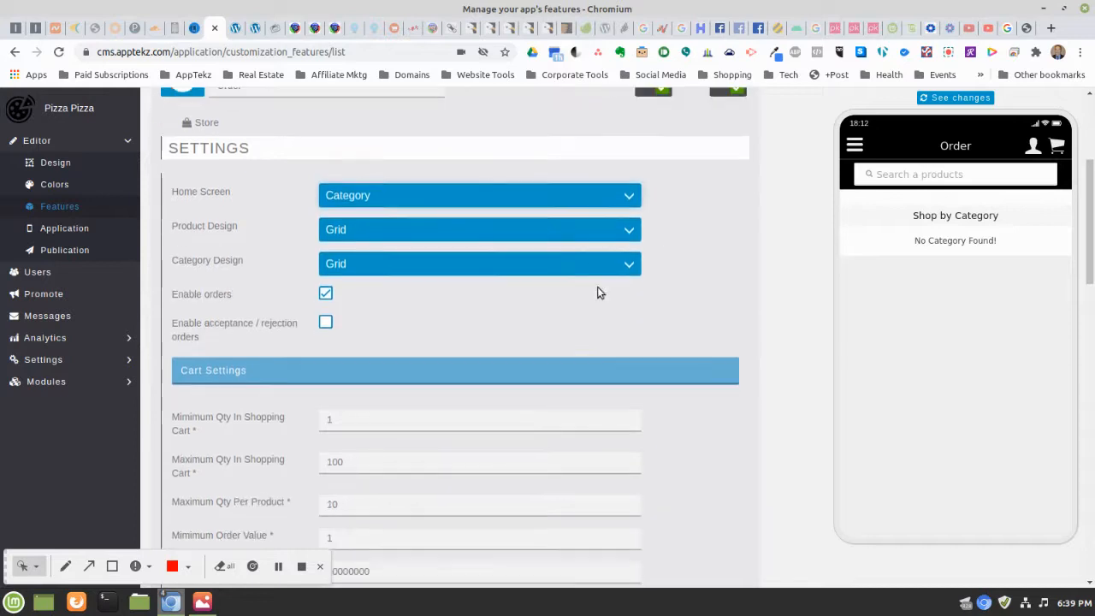
click(326, 322)
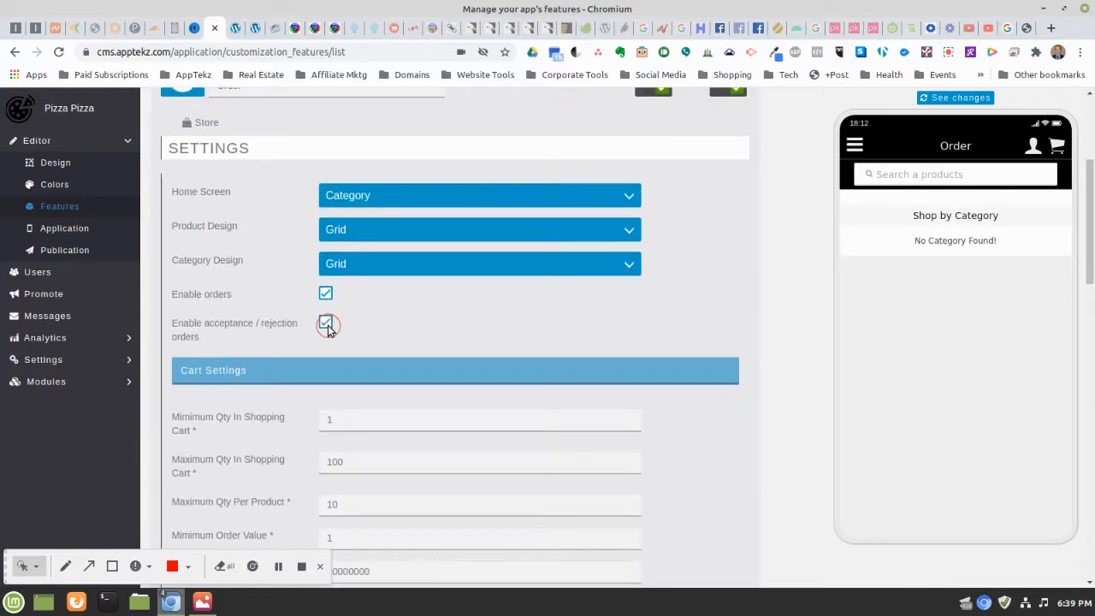
Save the order settings and check the success confirmation
scroll(748, 337, down, 8)
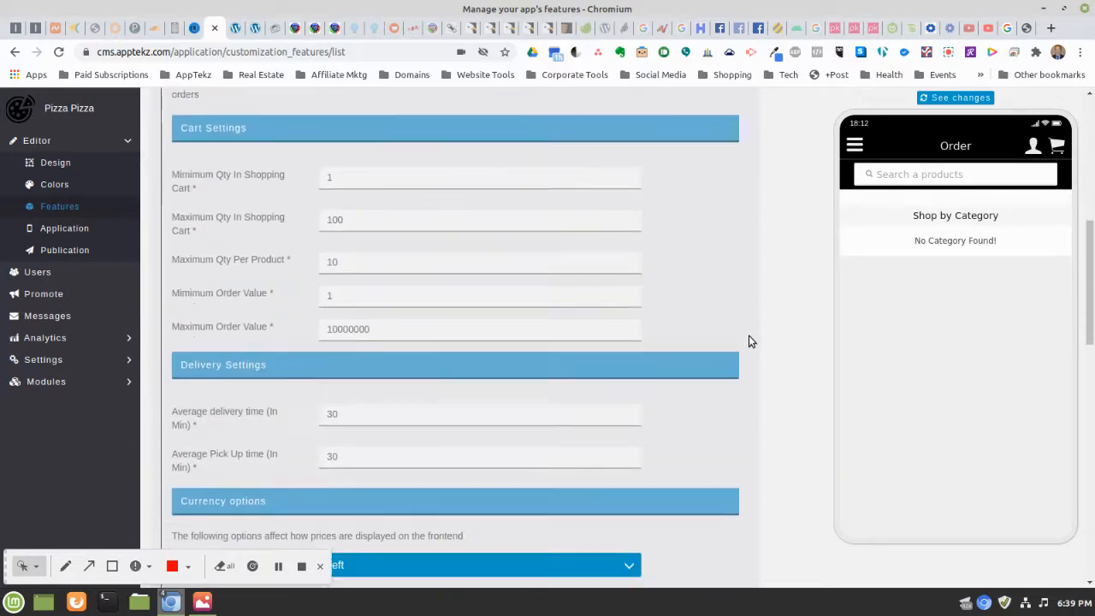
scroll(748, 340, down, 7)
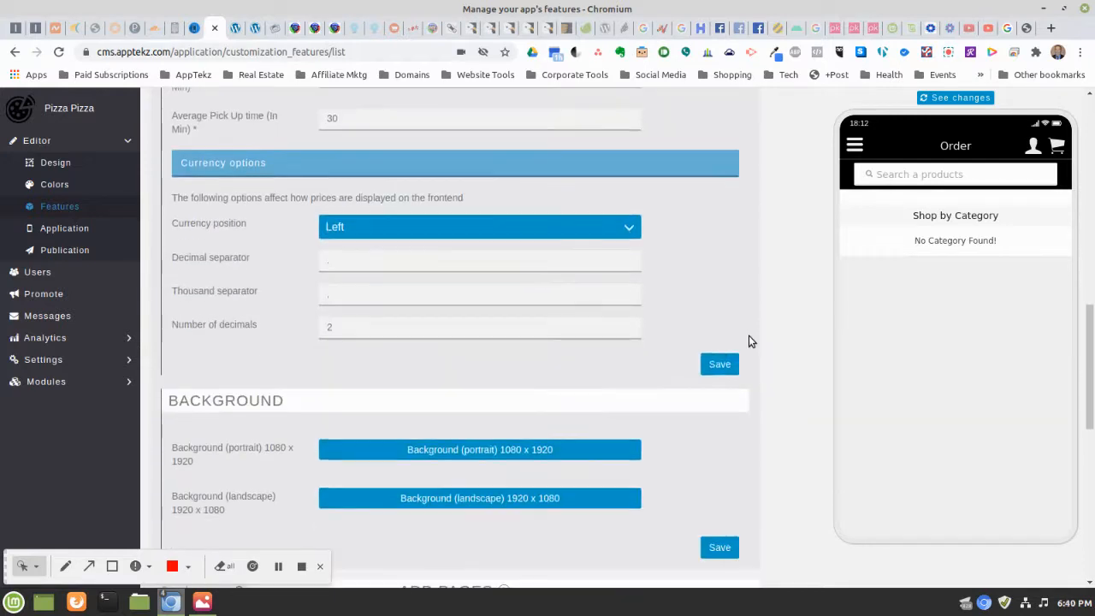
click(717, 365)
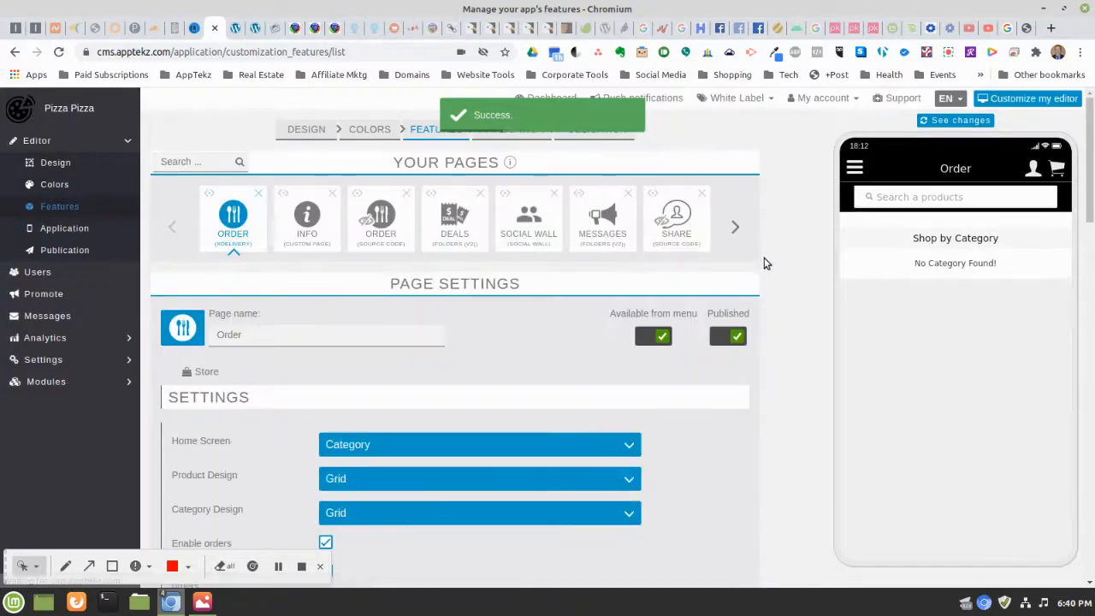
scroll(798, 268, down, 2)
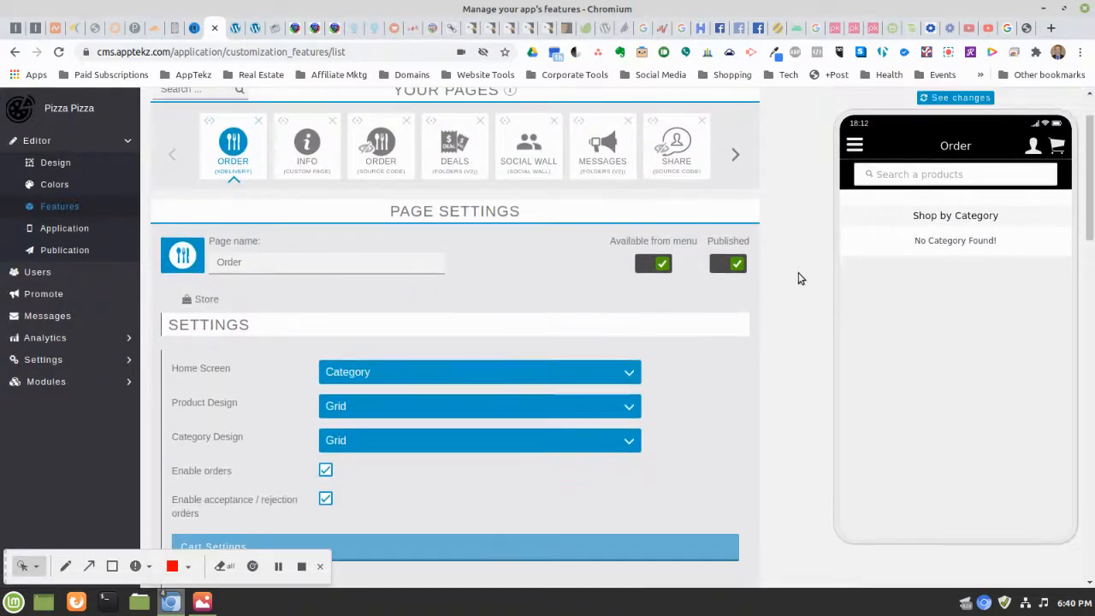
scroll(797, 281, down, 8)
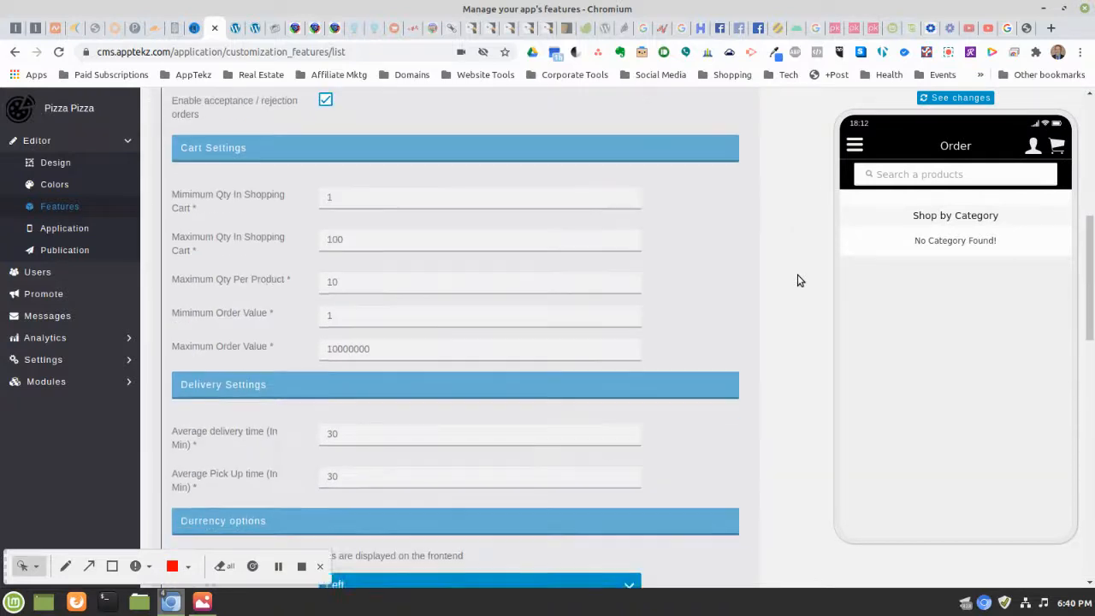
scroll(482, 364, down, 5)
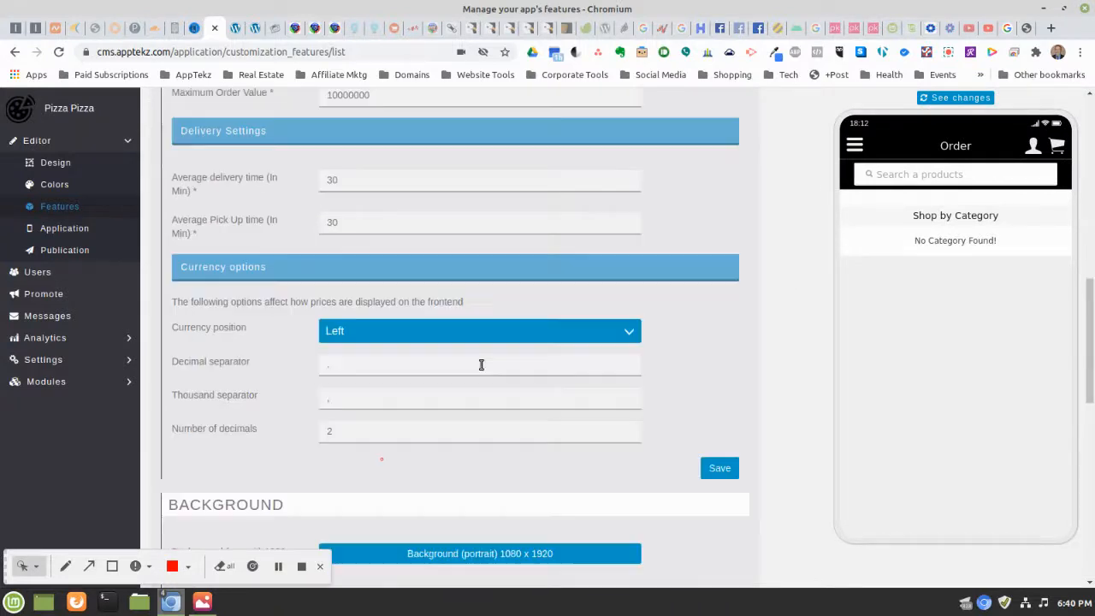
scroll(547, 384, down, 2)
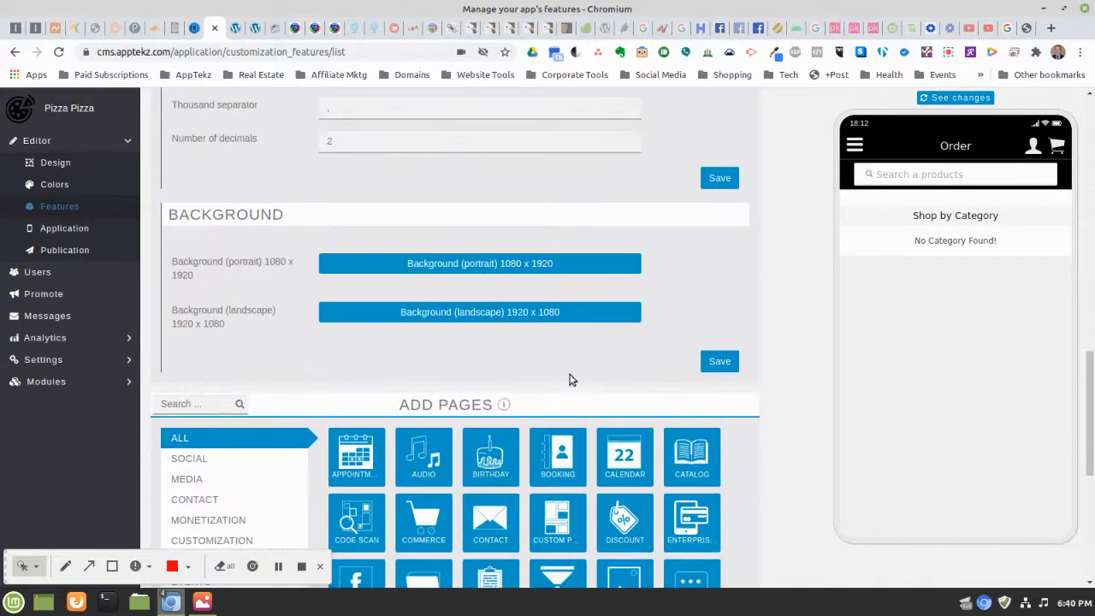
scroll(570, 377, up, 3)
scroll(570, 378, up, 12)
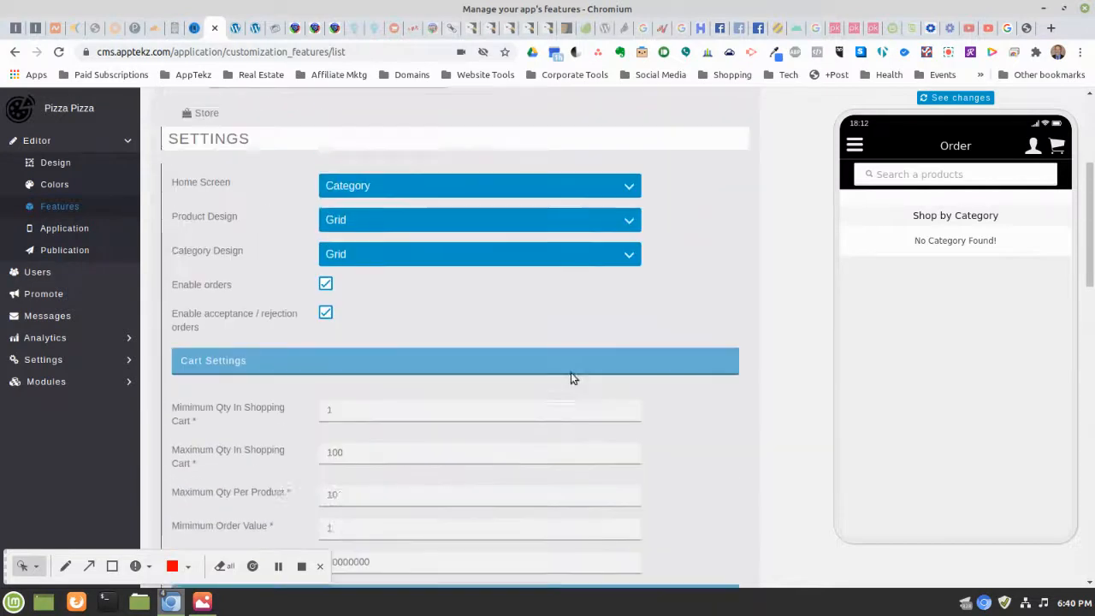
scroll(565, 374, up, 1)
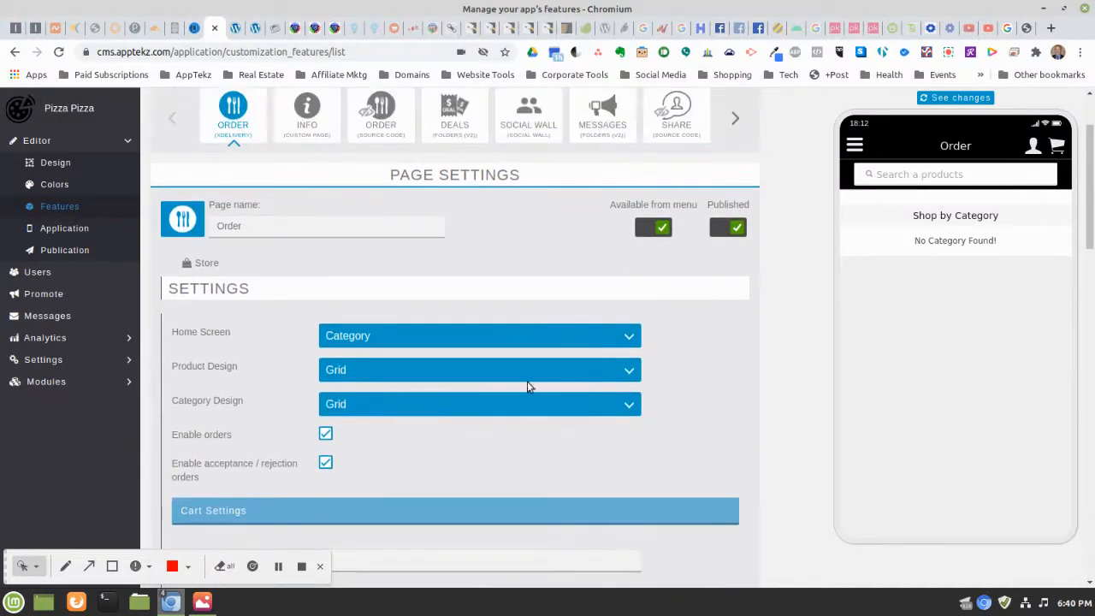
In Store settings, enter the store name Pizza Pizza, the store phone number and e-mail
click(197, 267)
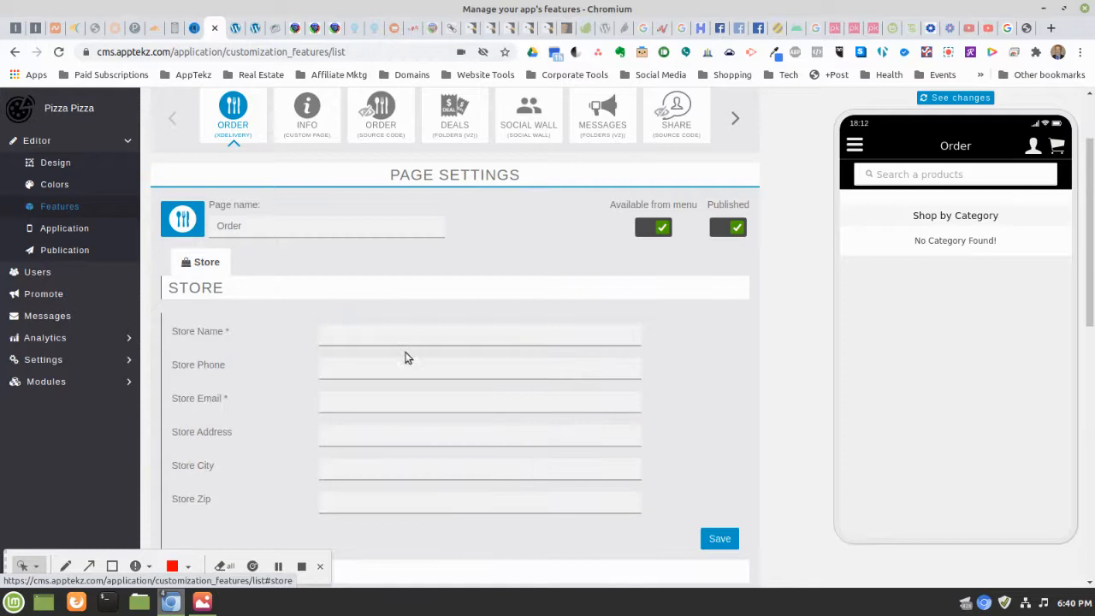
click(353, 328)
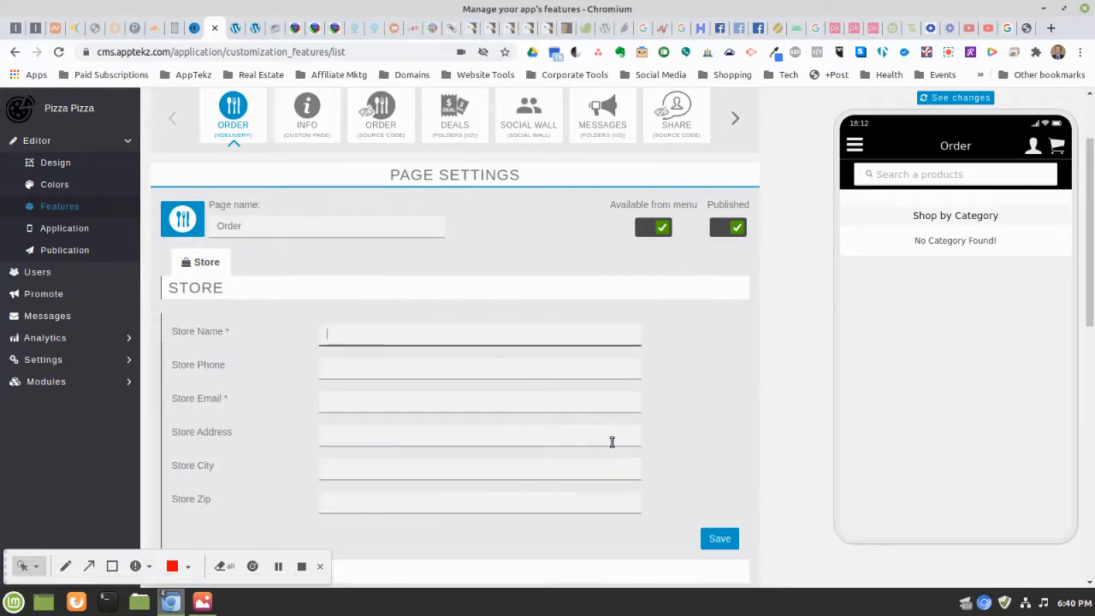
text(Piz)
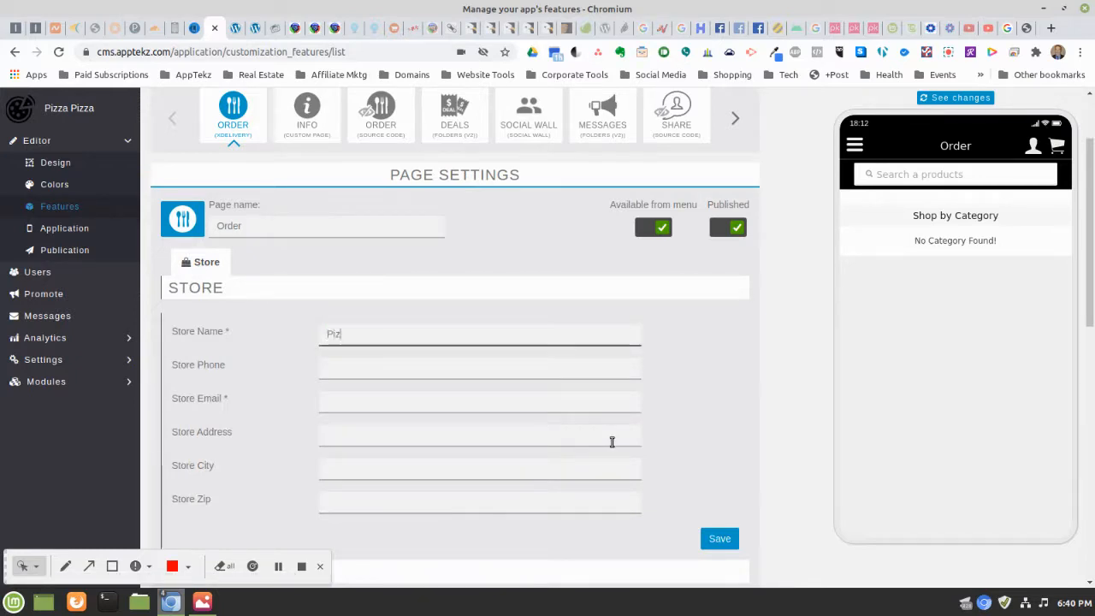
text(za Pi)
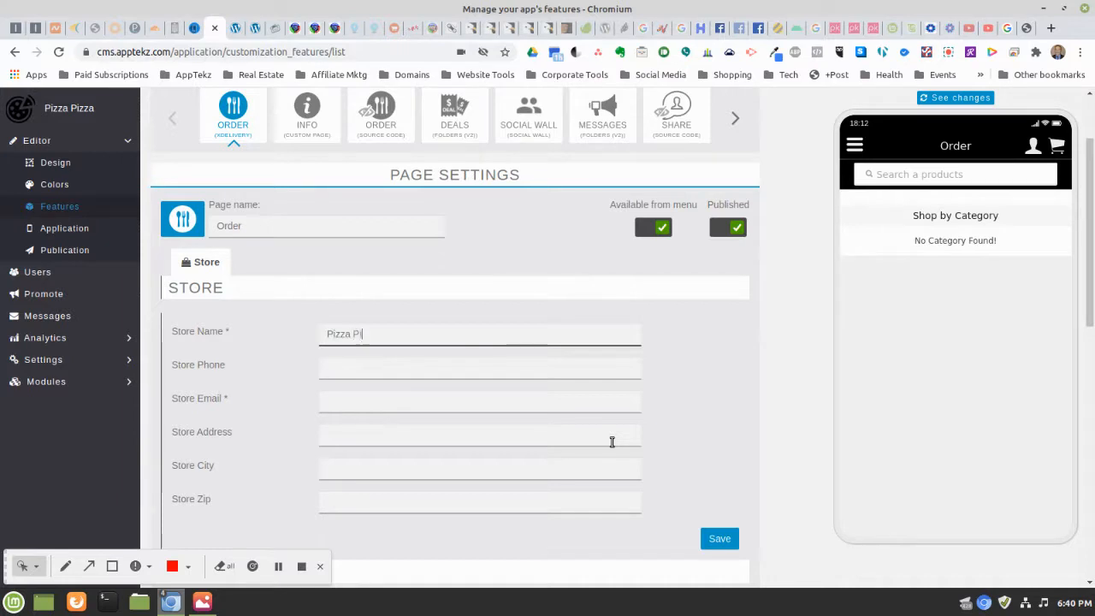
text(zza)
key(Tab)
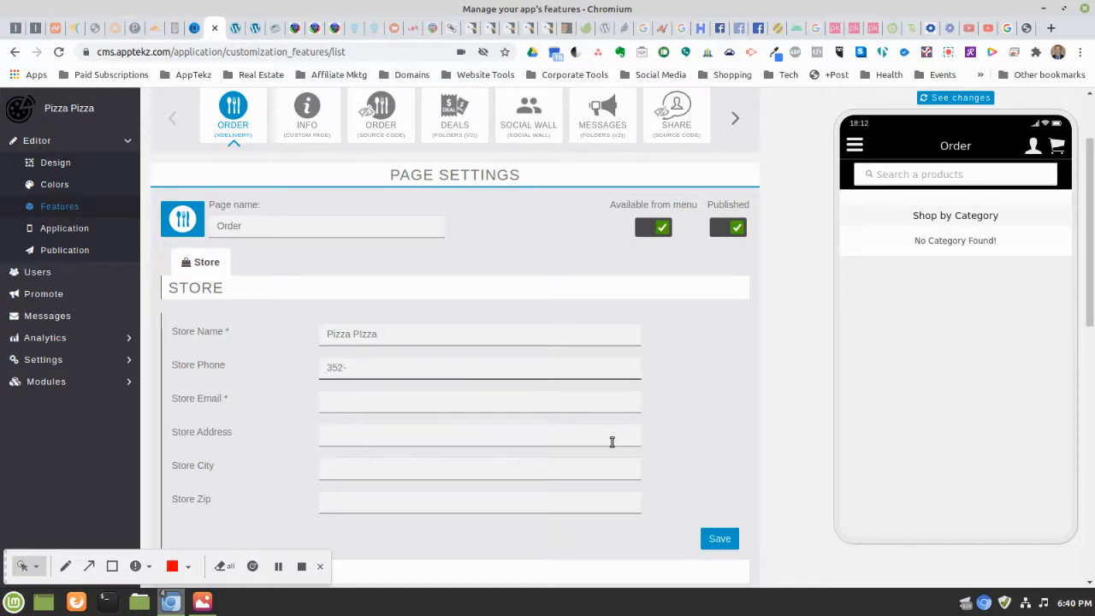
text(352-555-5555)
key(Tab)
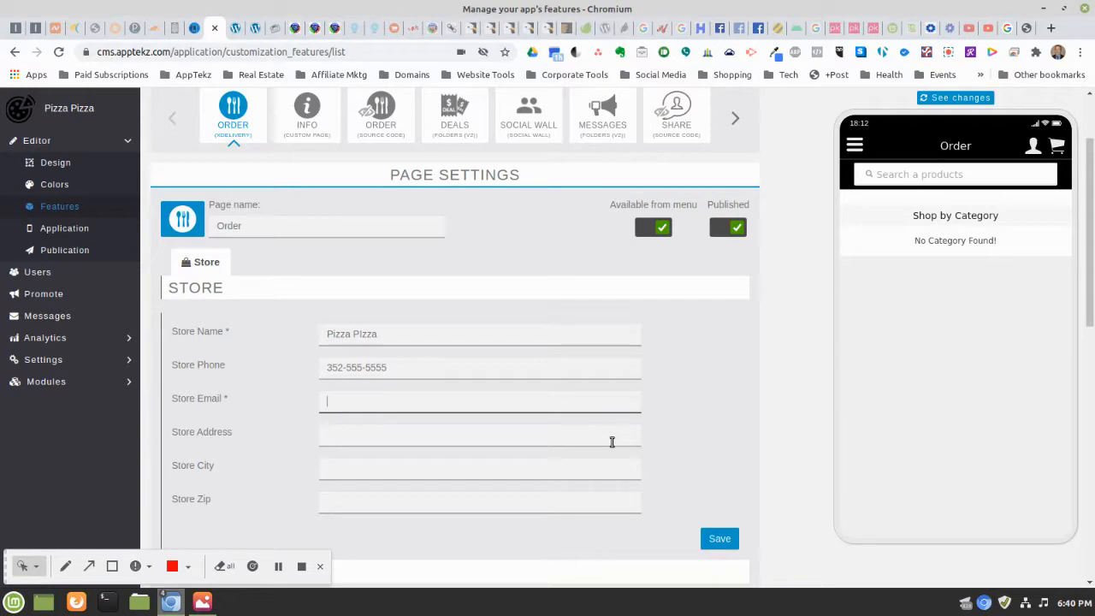
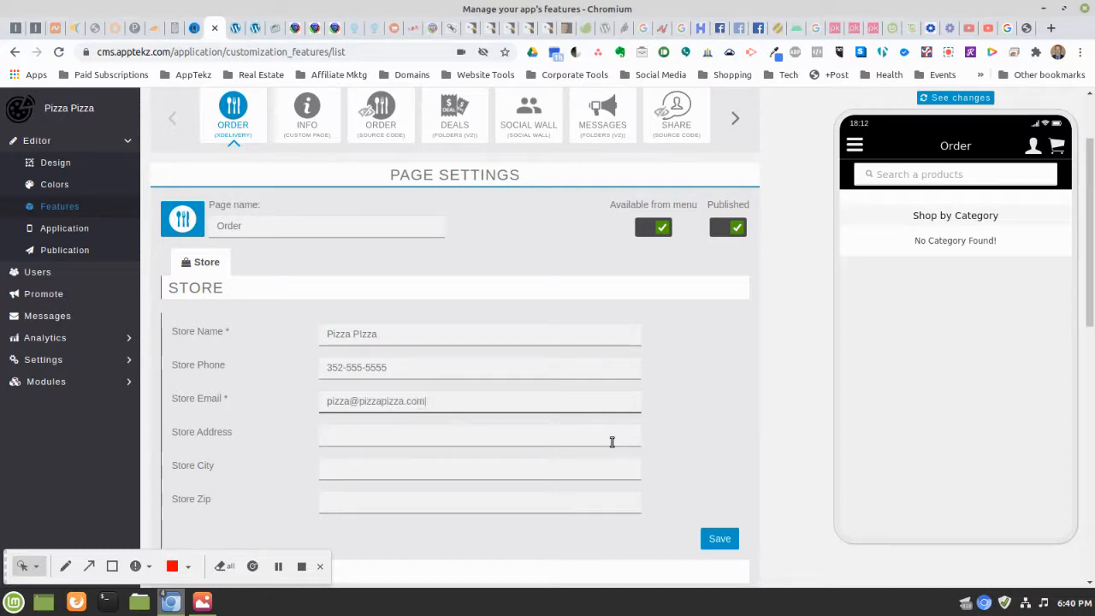
Enter the store's street address, city and zip code
click(611, 441)
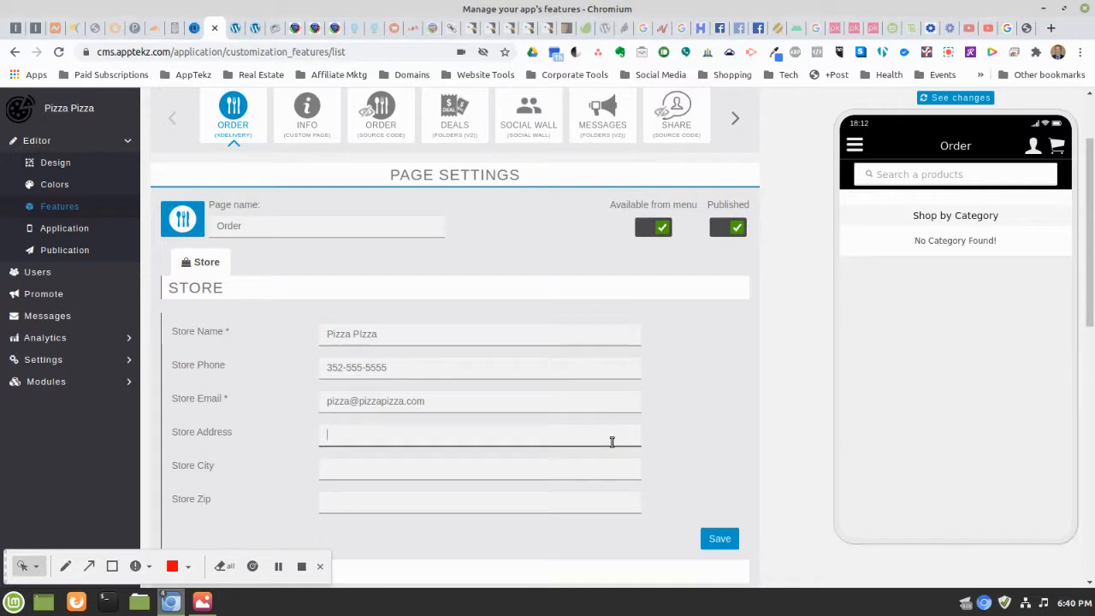
text(12)
text(3 Pizaa s)
key(BackSpace)
key(BackSpace)
key(BackSpace)
text(za)
key(BackSpace)
text(St)
key(Tab)
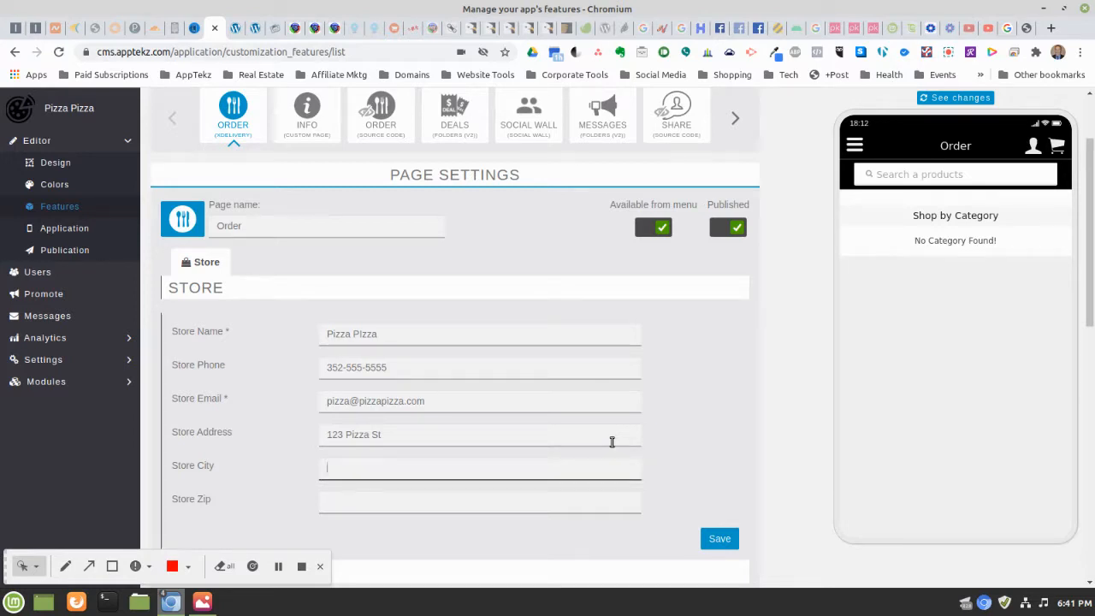
text(ee)
key(BackSpace)
key(BackSpace)
text(NYC)
key(Tab)
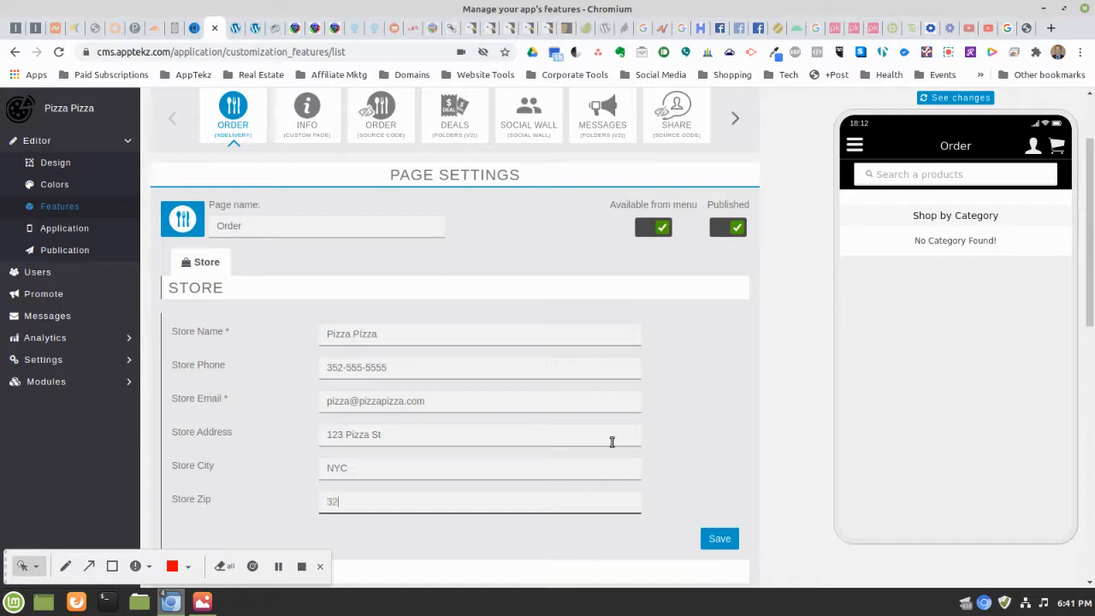
text(32726)
scroll(675, 405, down, 2)
scroll(665, 406, down, 2)
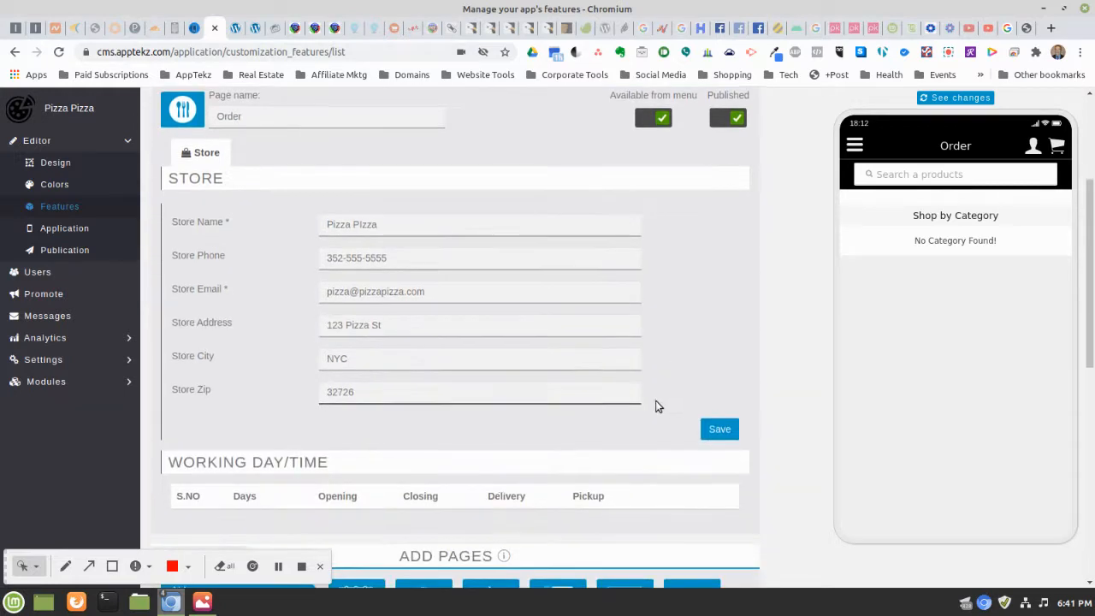
Save the Pizza Pizza store details
click(716, 395)
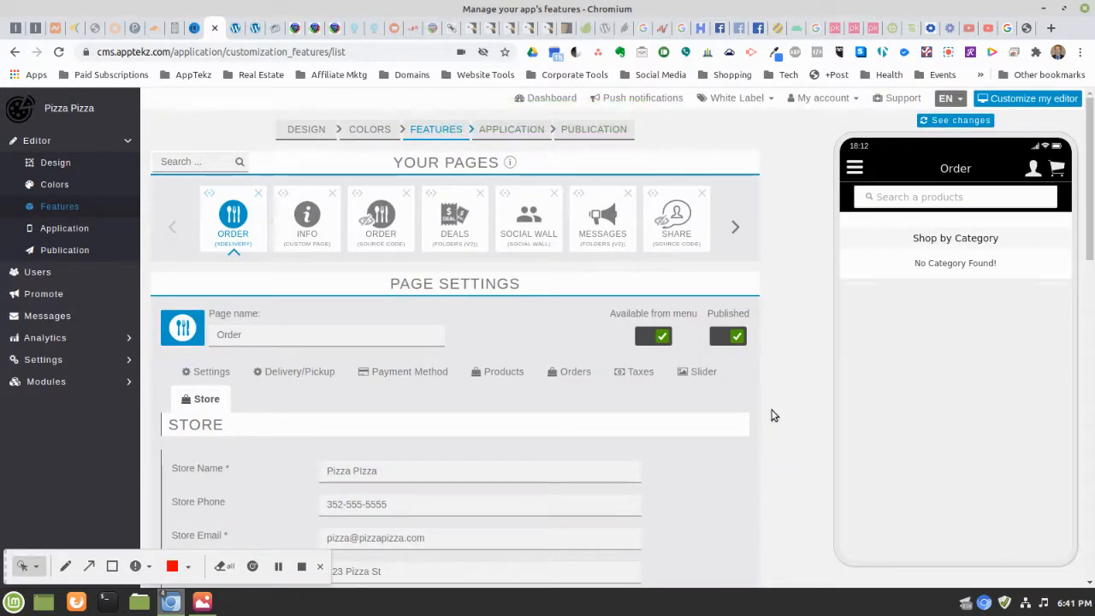
scroll(779, 375, down, 4)
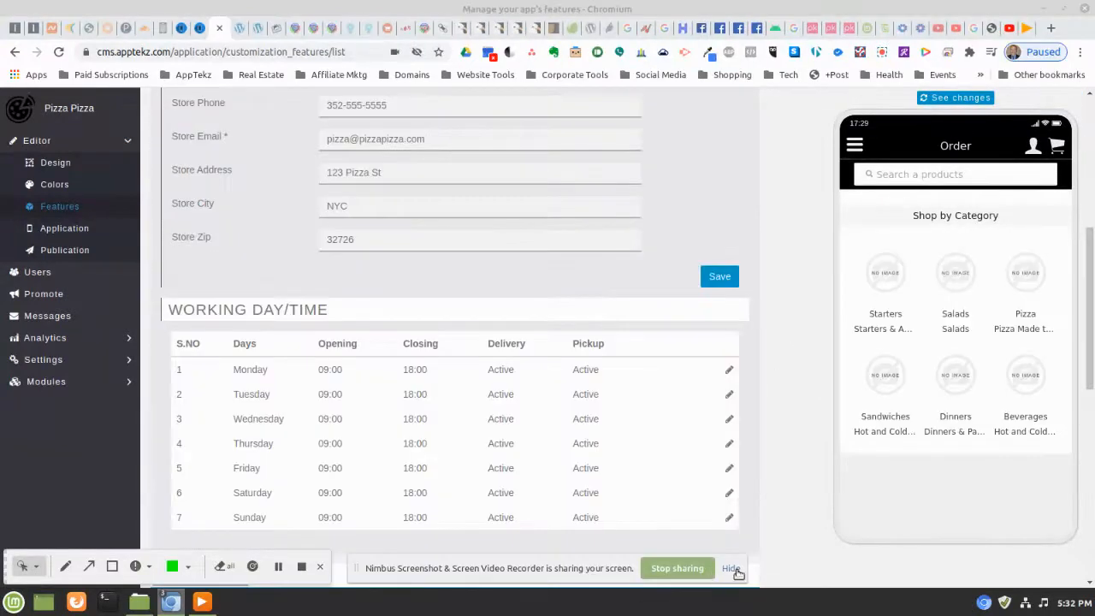
click(730, 570)
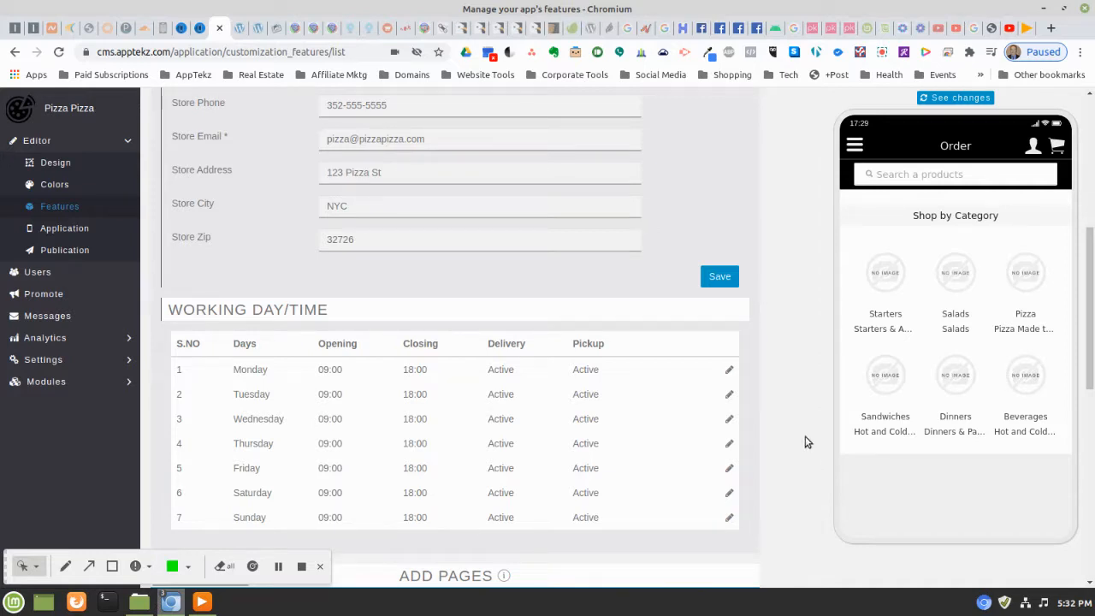
scroll(565, 364, down, 1)
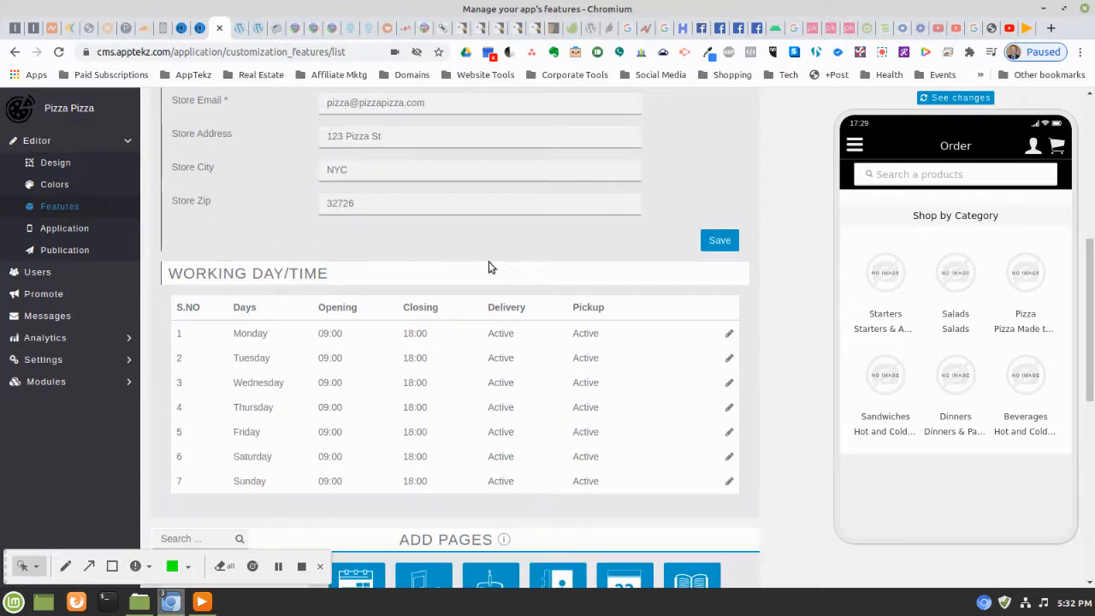
scroll(489, 261, up, 5)
scroll(489, 264, down, 2)
scroll(486, 267, down, 5)
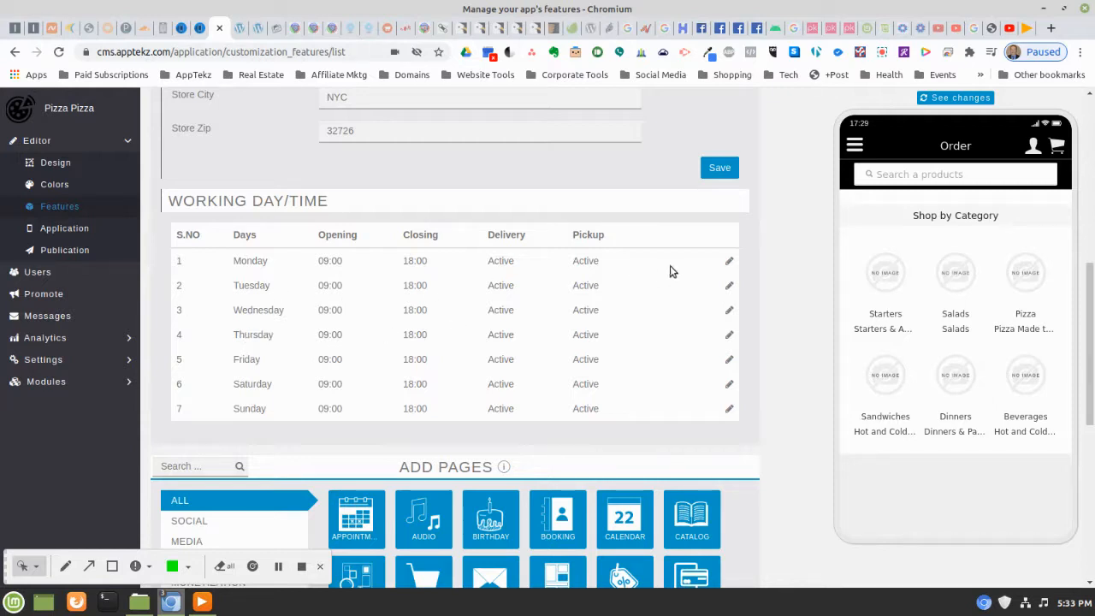
Save Monday's 09:00–18:00 working hours with delivery and pickup kept enabled
click(729, 263)
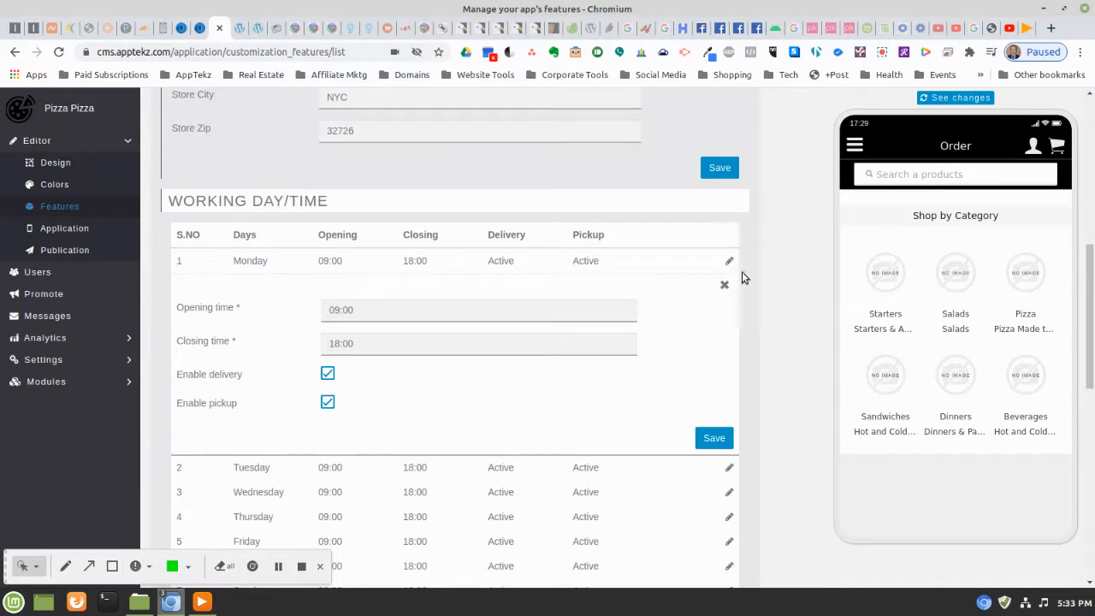
click(710, 443)
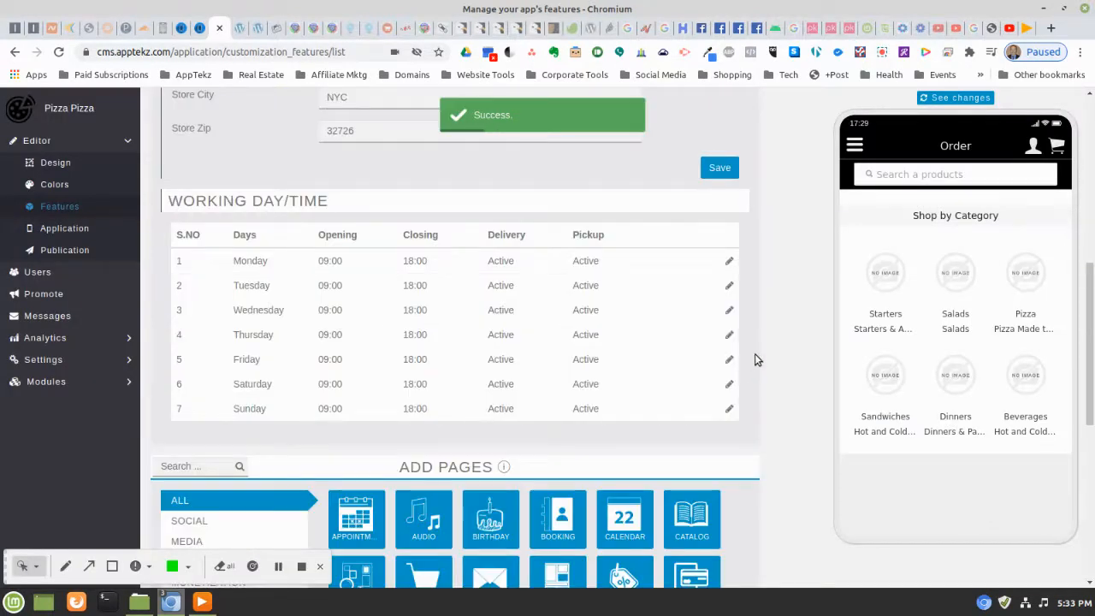
scroll(754, 353, up, 3)
scroll(754, 353, up, 5)
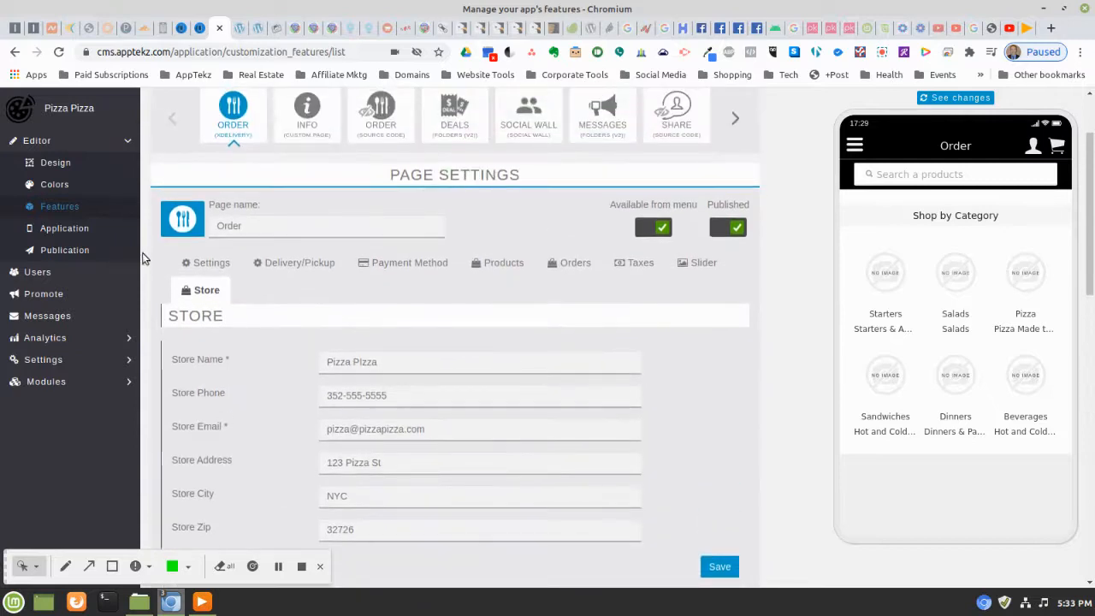
Look over the order settings sections, then return to the Payment Method settings
drag(163, 264, 553, 296)
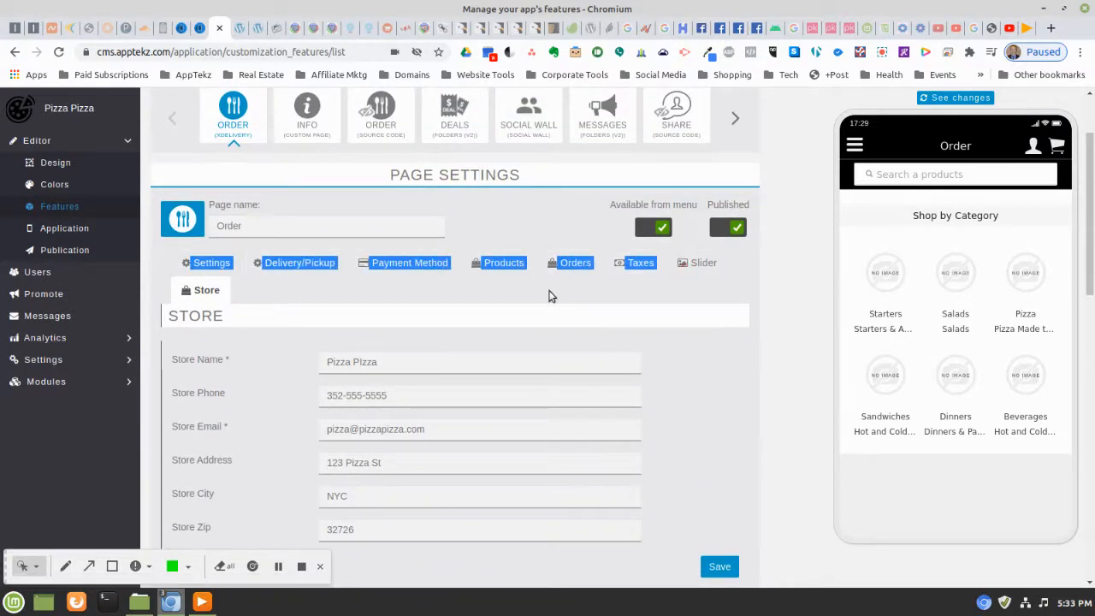
click(550, 294)
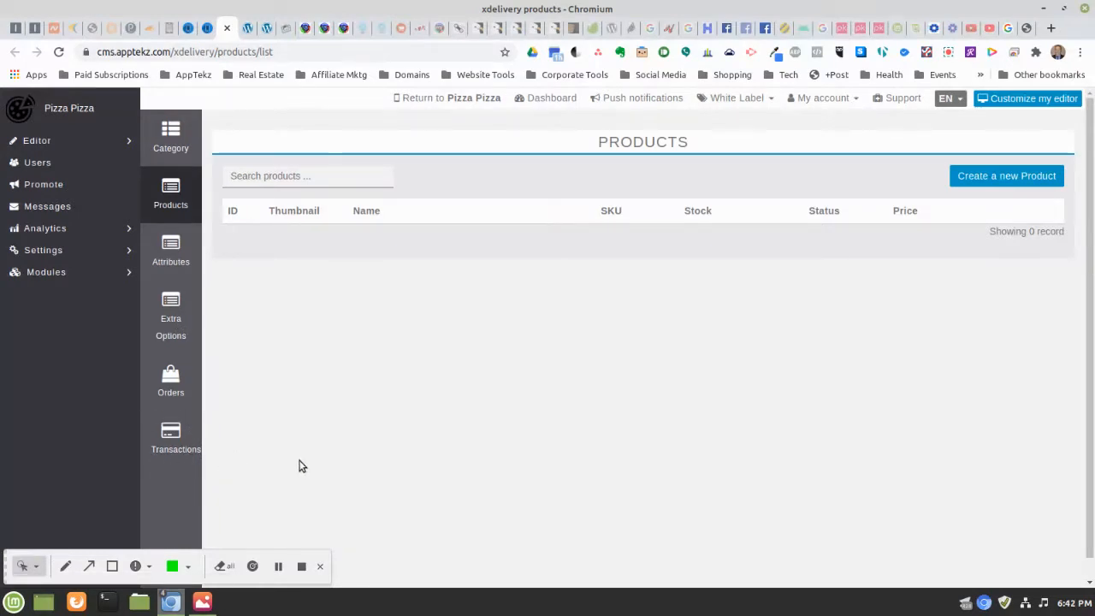
click(206, 29)
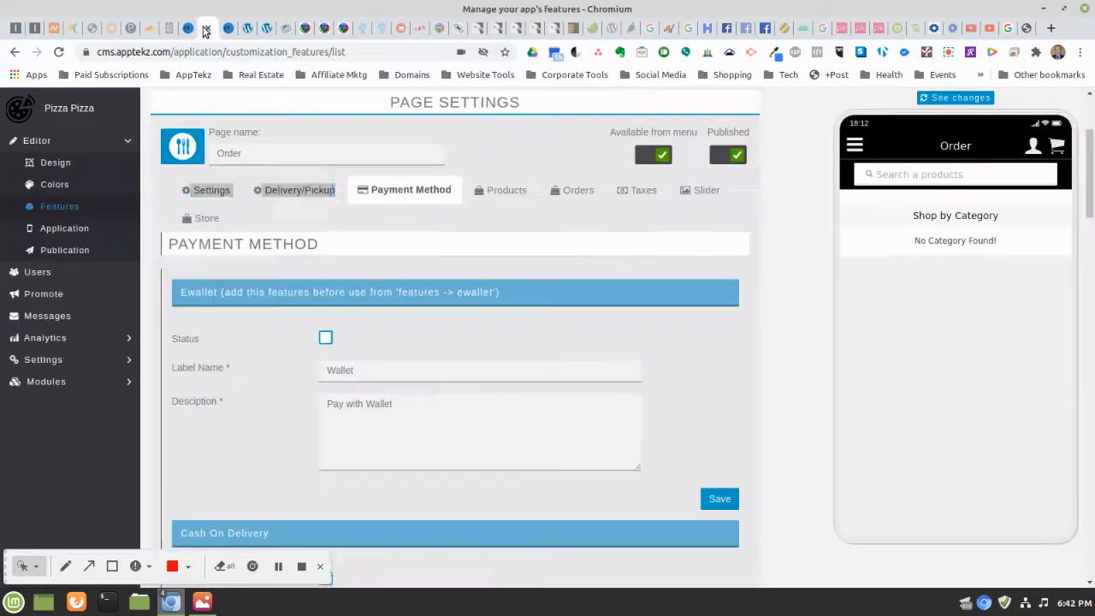
Toggle Ewallet's status, enable Cash On Delivery, and save the payment settings
click(777, 188)
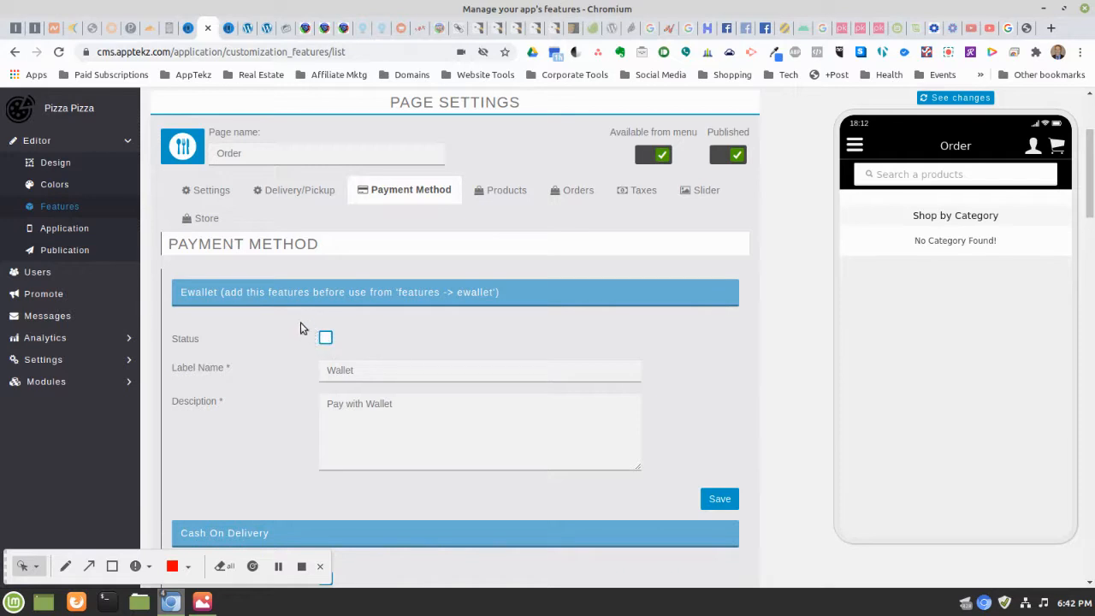
click(325, 338)
scroll(576, 346, down, 5)
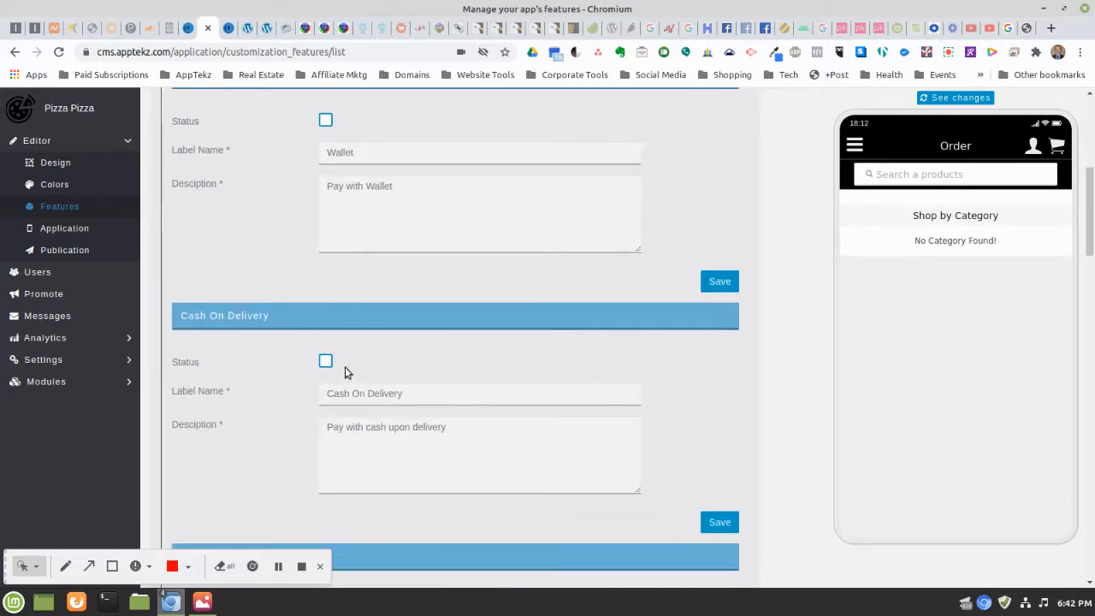
click(326, 361)
scroll(596, 387, down, 5)
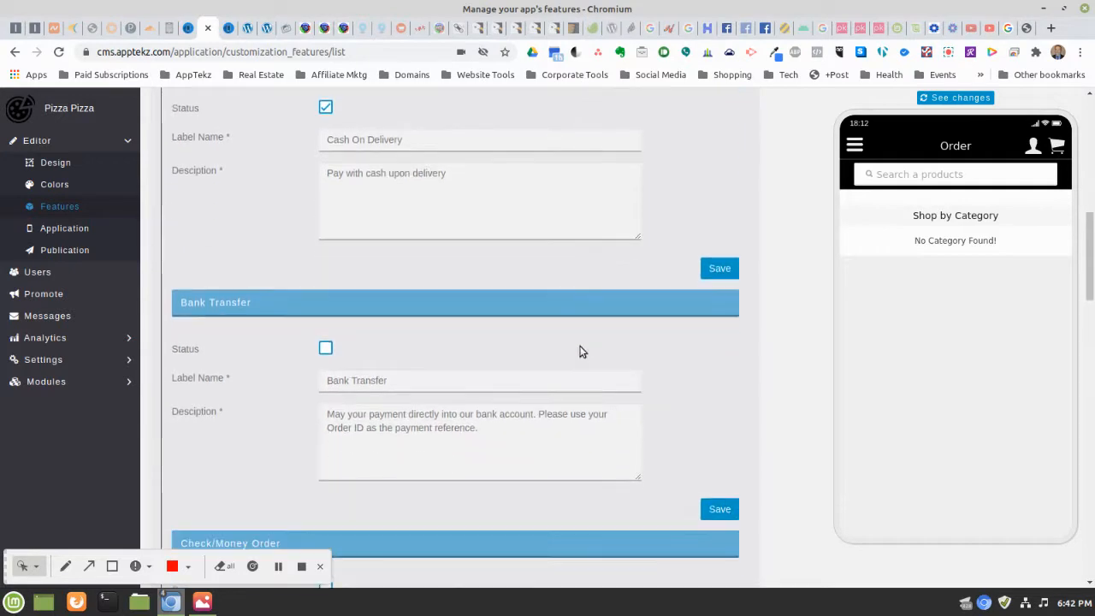
scroll(579, 349, down, 2)
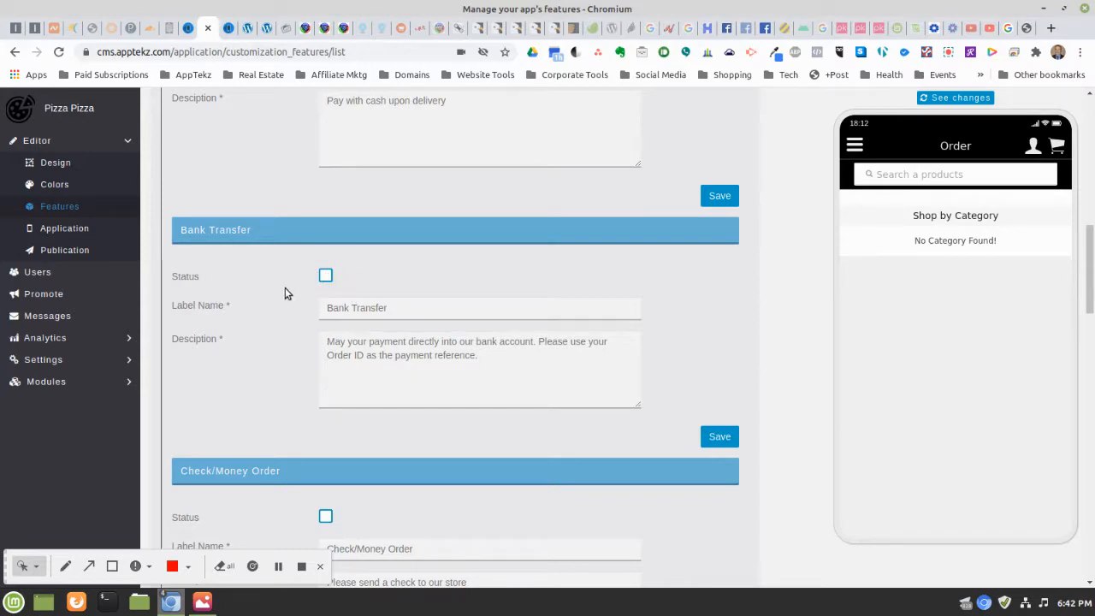
scroll(285, 289, down, 1)
scroll(284, 293, down, 1)
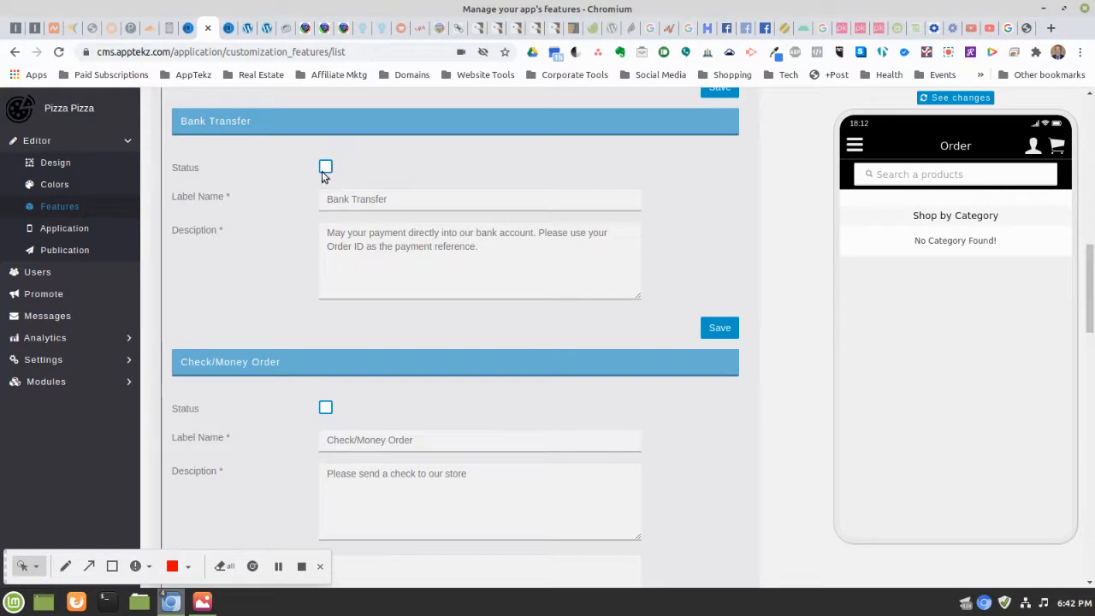
scroll(530, 249, down, 2)
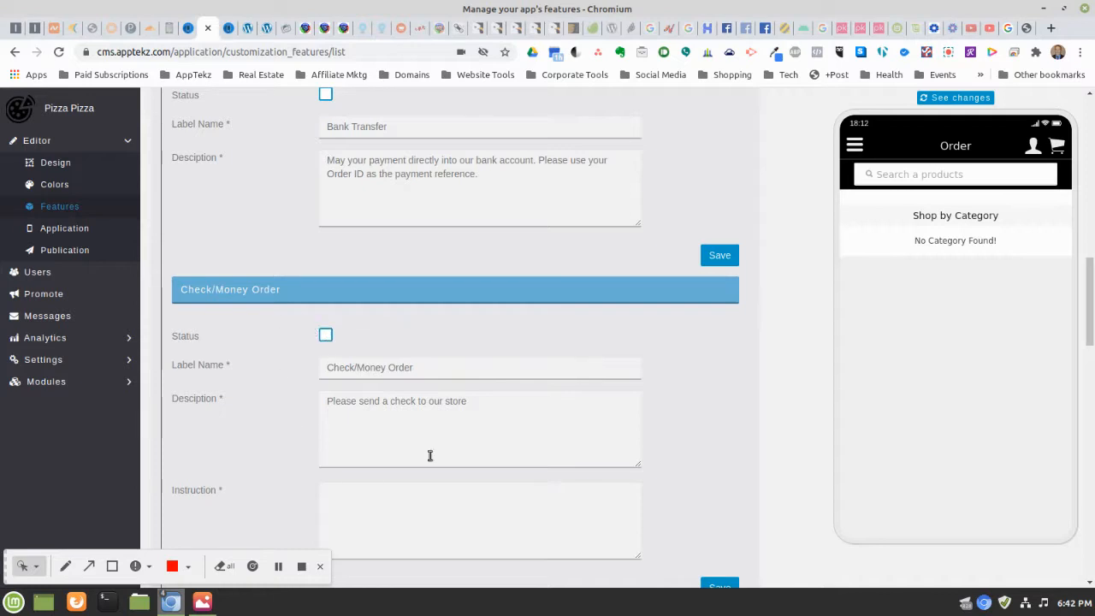
scroll(276, 288, down, 3)
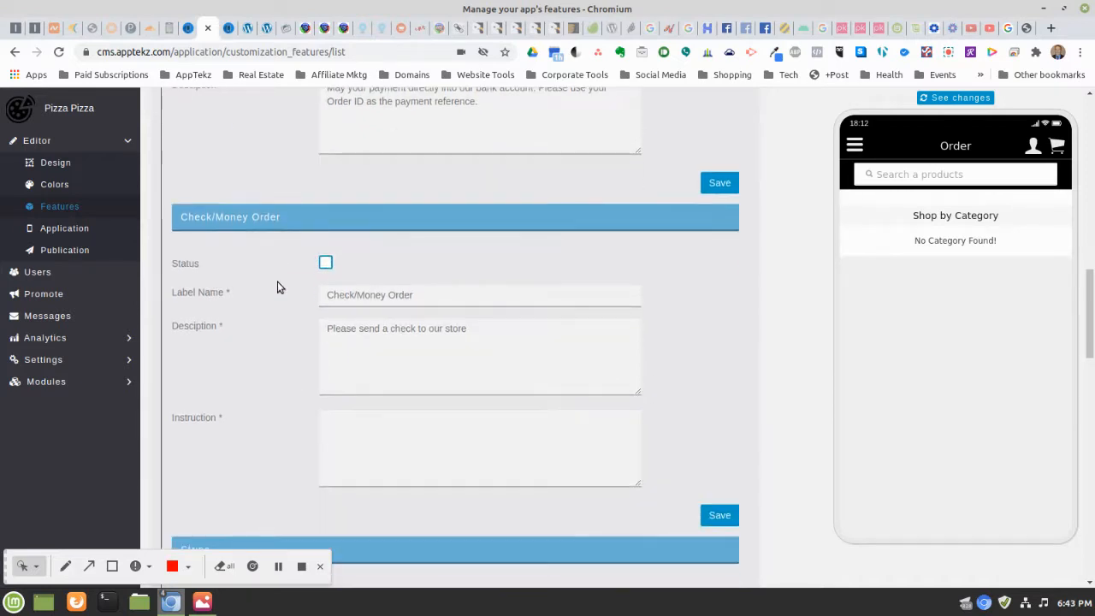
scroll(277, 286, down, 6)
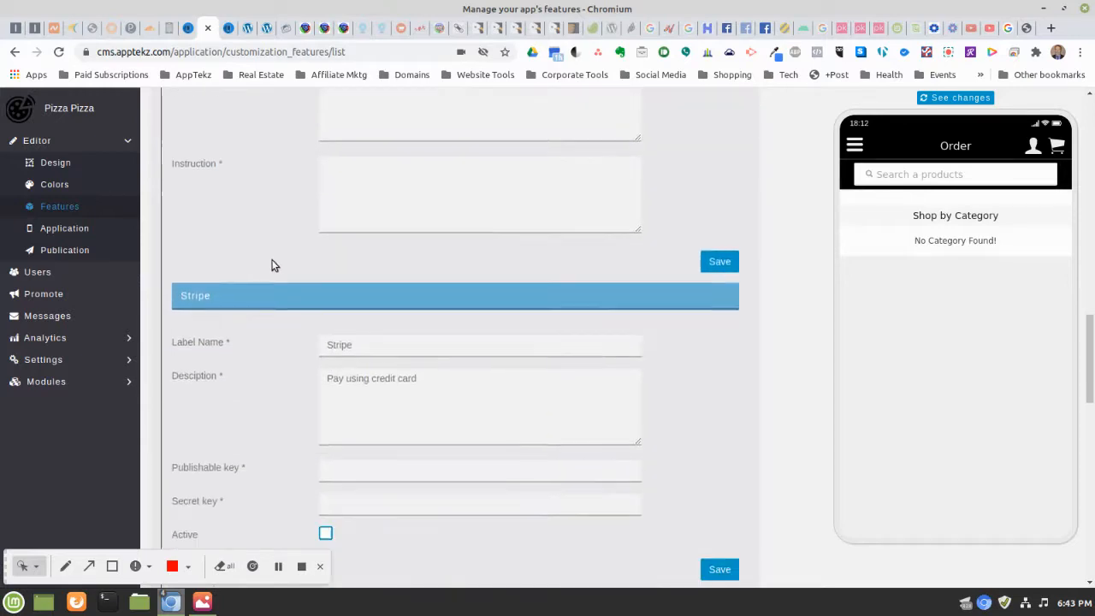
scroll(269, 259, down, 5)
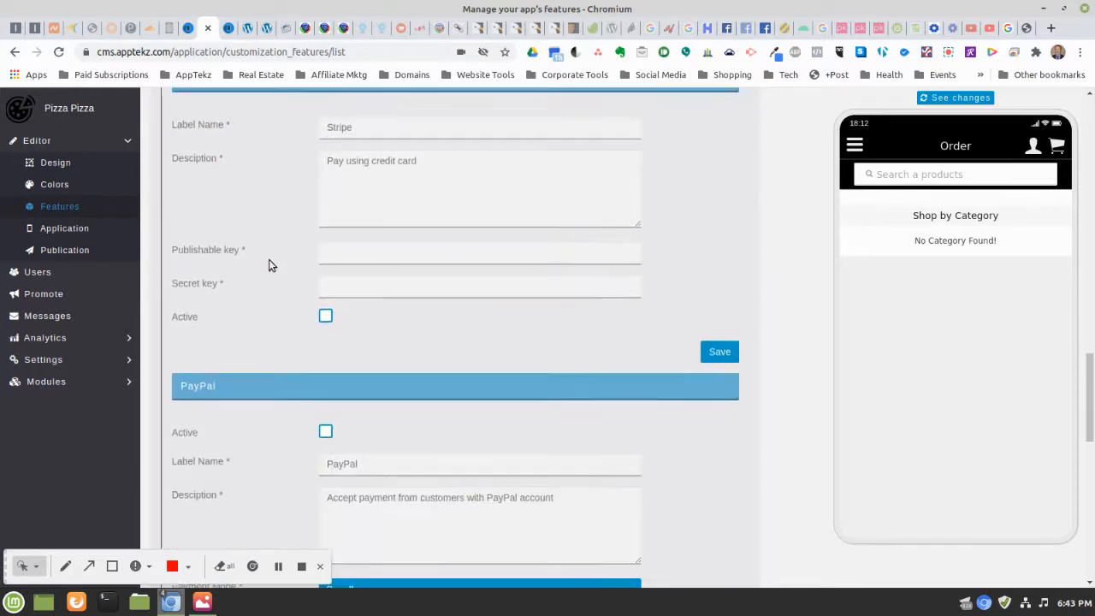
scroll(268, 260, down, 4)
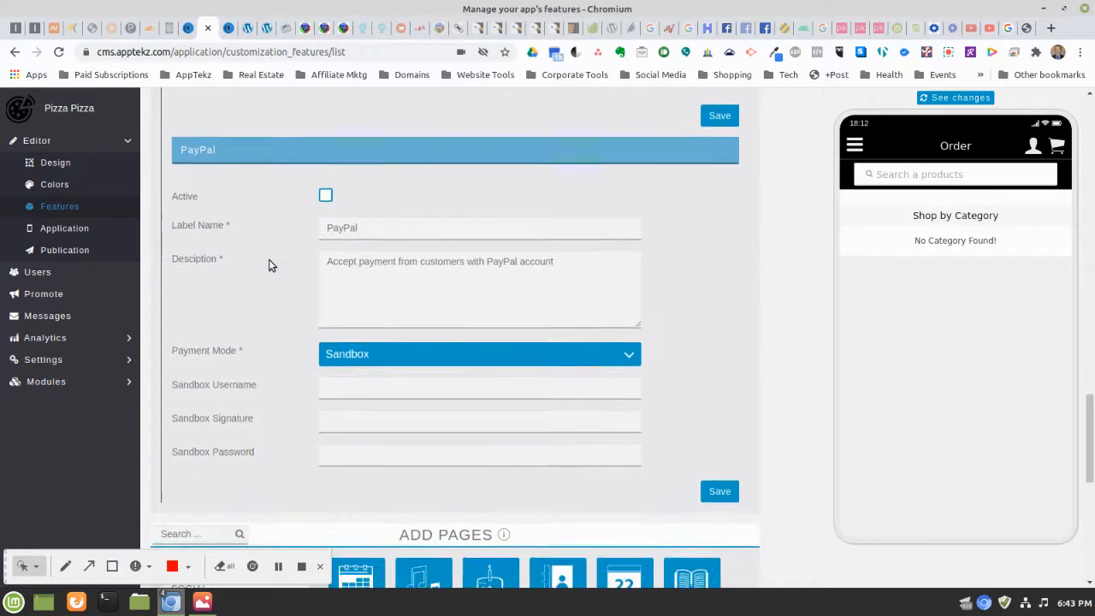
scroll(267, 265, up, 8)
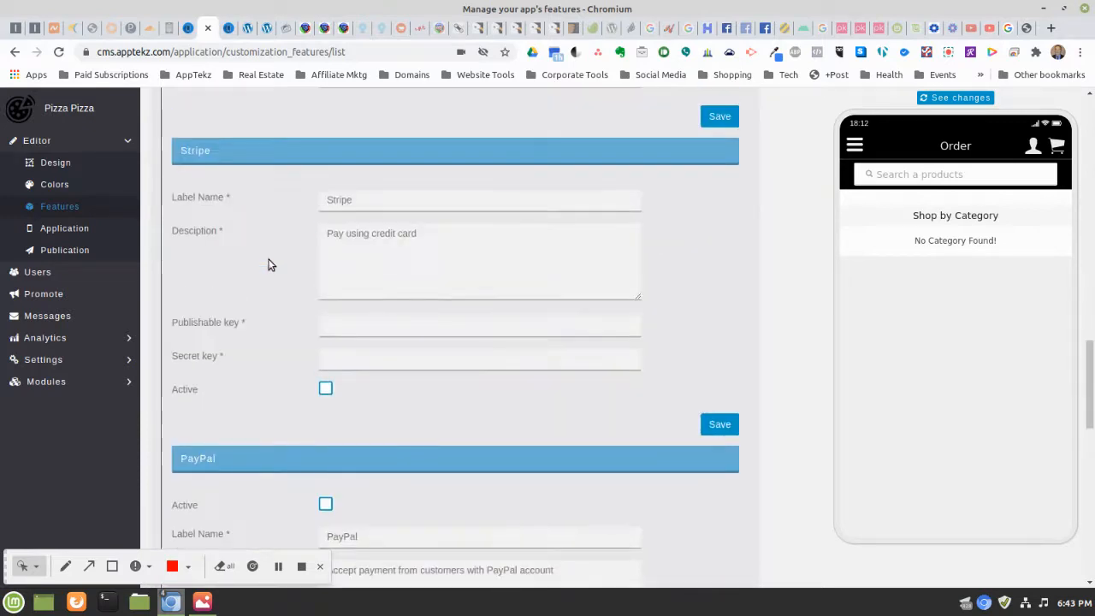
scroll(268, 265, up, 1)
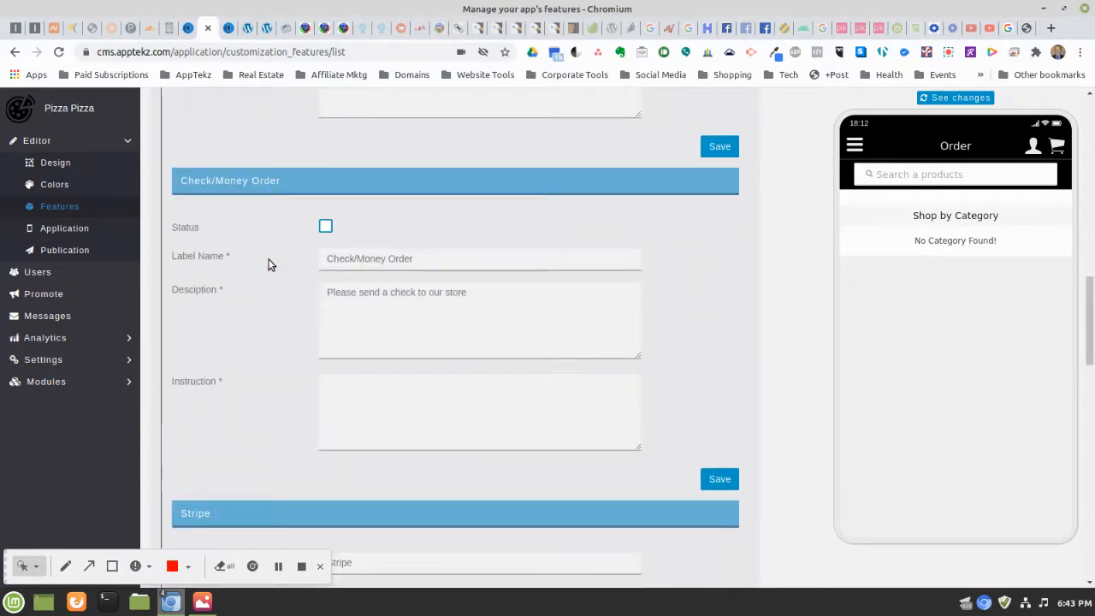
scroll(278, 257, up, 1)
scroll(374, 248, up, 1)
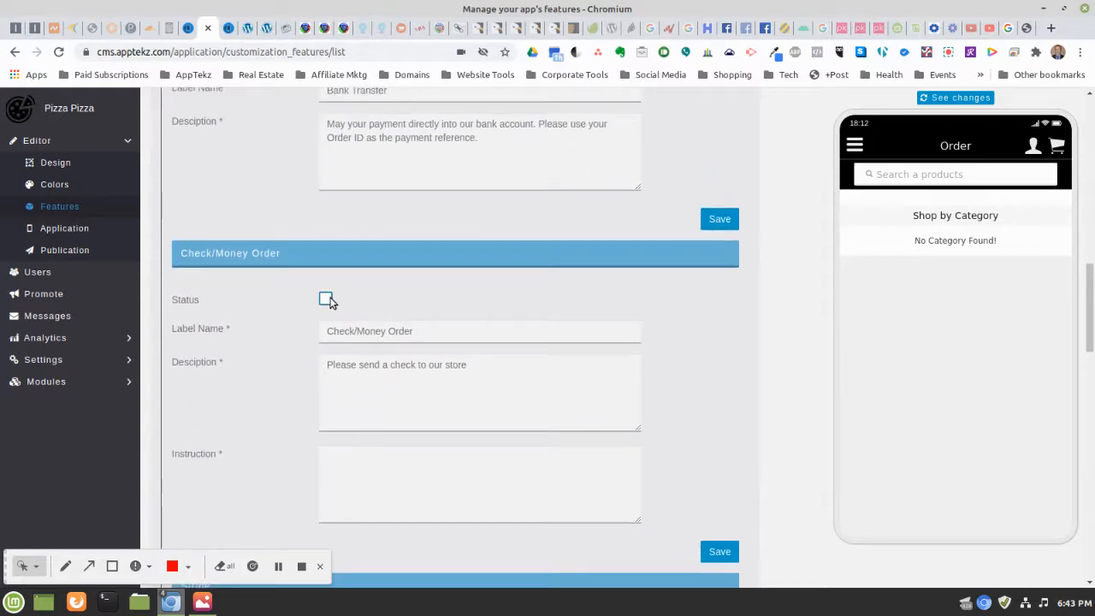
scroll(276, 278, up, 3)
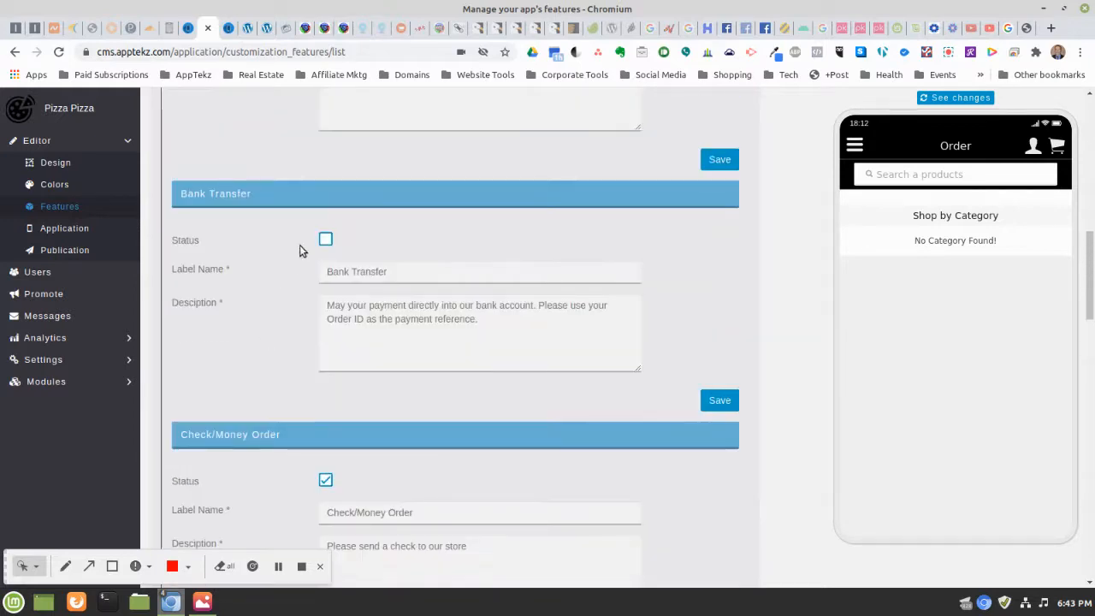
scroll(423, 247, up, 2)
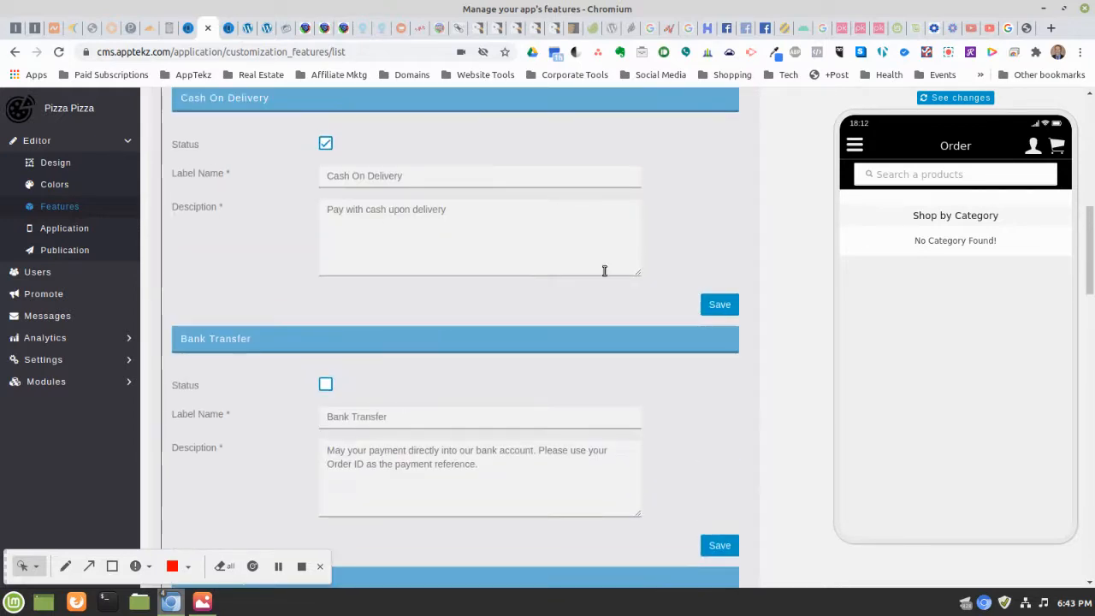
click(726, 306)
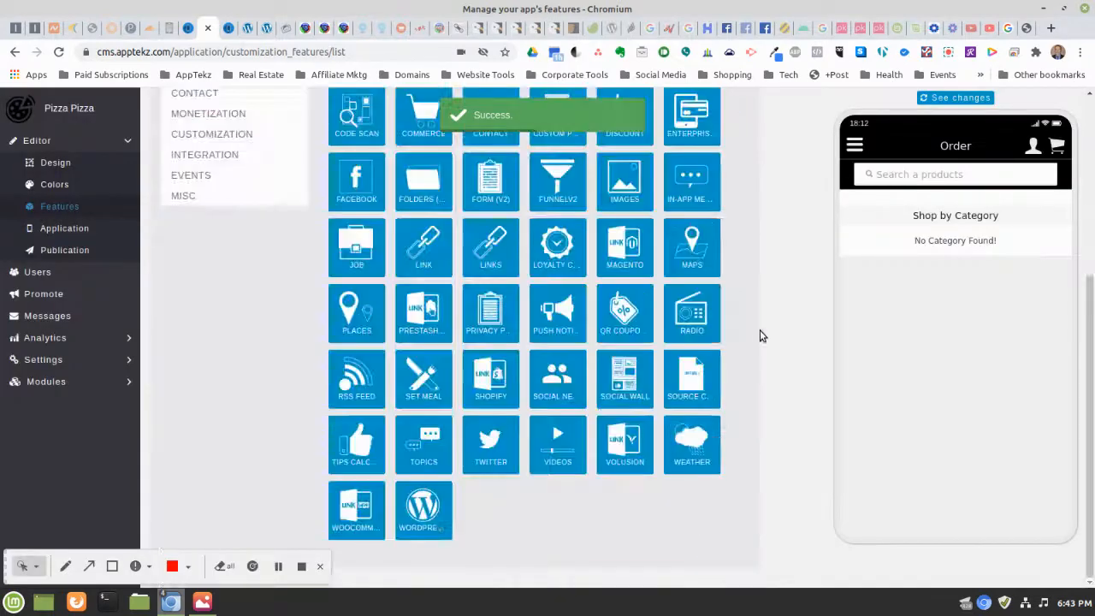
Tick the Check/Money Order status checkbox
scroll(758, 321, down, 2)
scroll(756, 322, down, 6)
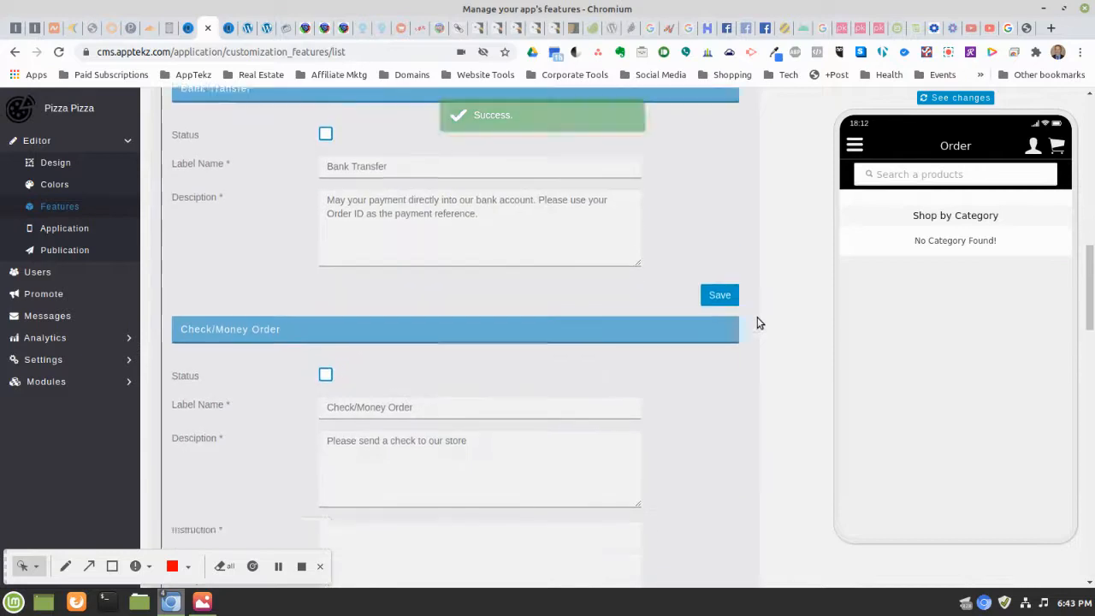
scroll(756, 322, down, 3)
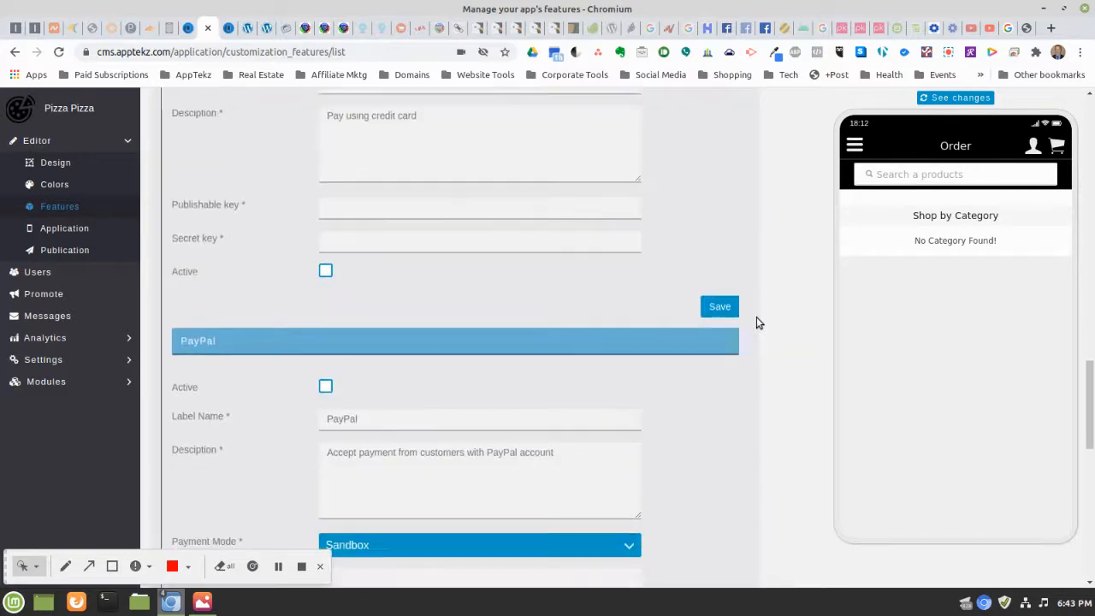
scroll(755, 323, up, 2)
scroll(755, 323, up, 5)
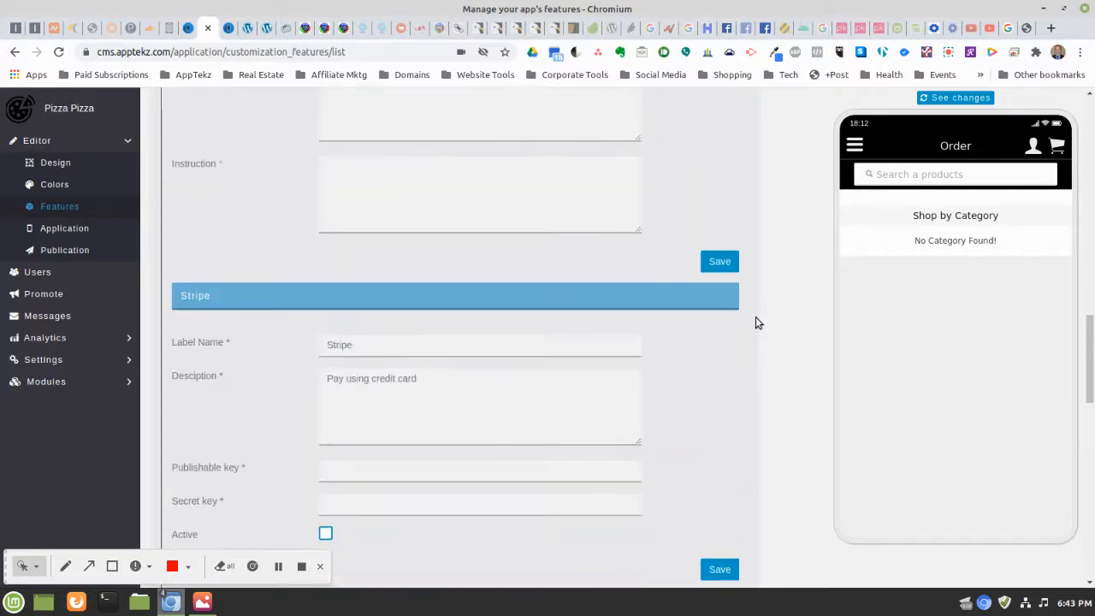
scroll(751, 325, down, 1)
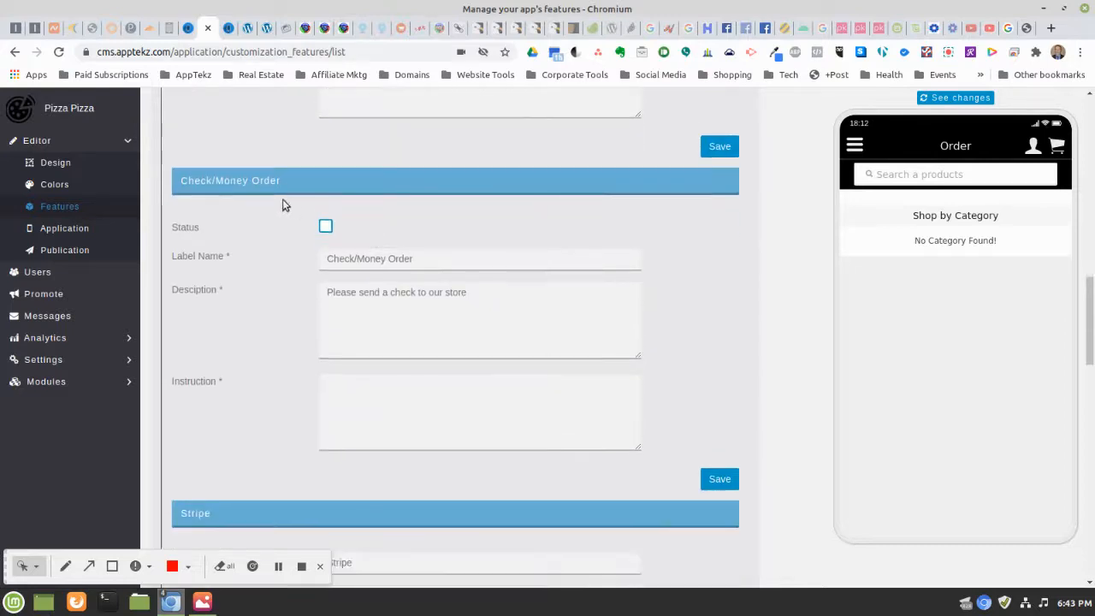
click(325, 227)
After save flags the empty Instruction, enter 'Please make check or money payable to Pizza Pizza' and save
click(732, 484)
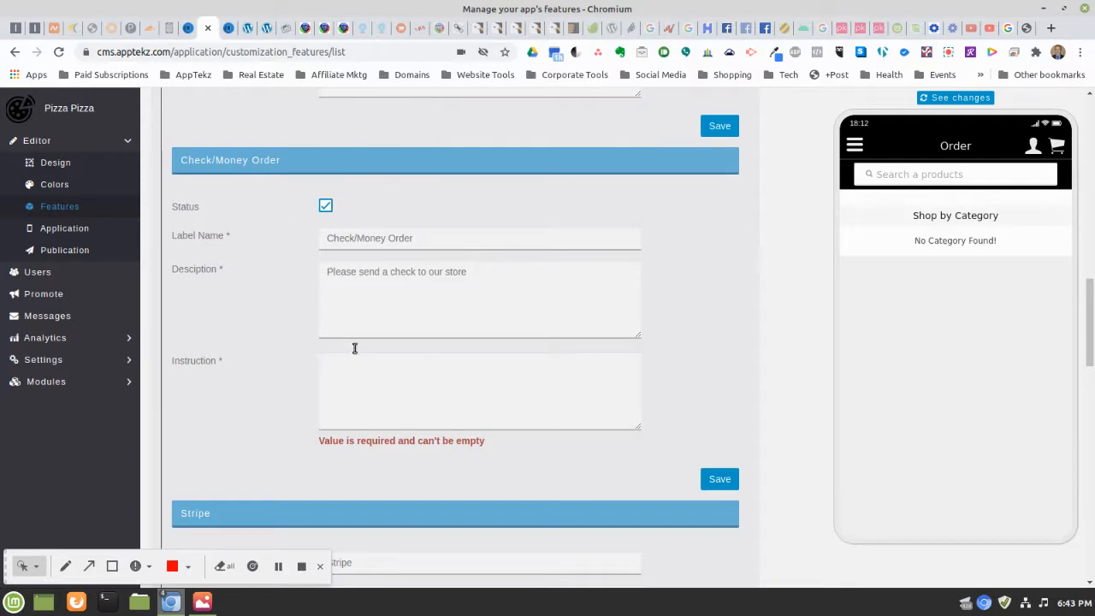
click(384, 377)
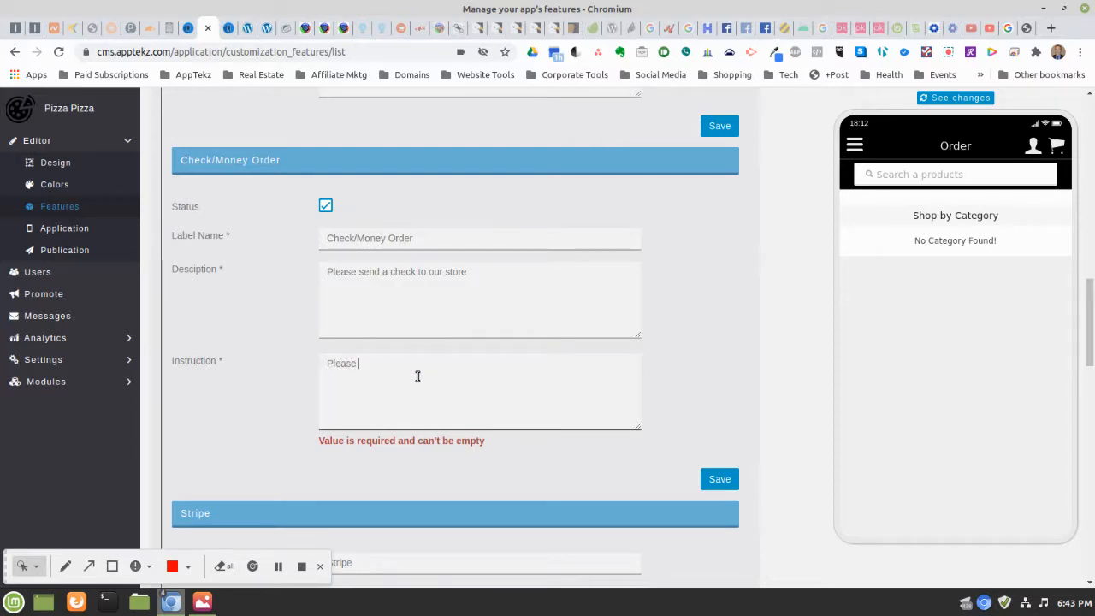
text(Please bribn)
key(BackSpace)
key(BackSpace)
key(BackSpace)
key(BackSpace)
text(he)
key(BackSpace)
text(ck or money pay)
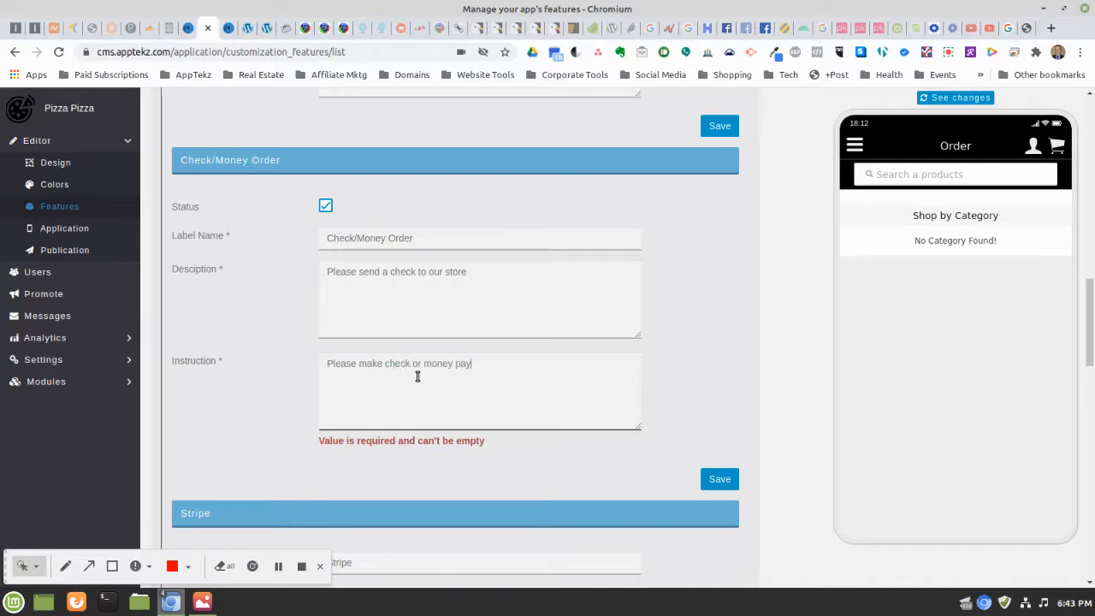
text(able to)
text(Pizza Pizza)
click(708, 487)
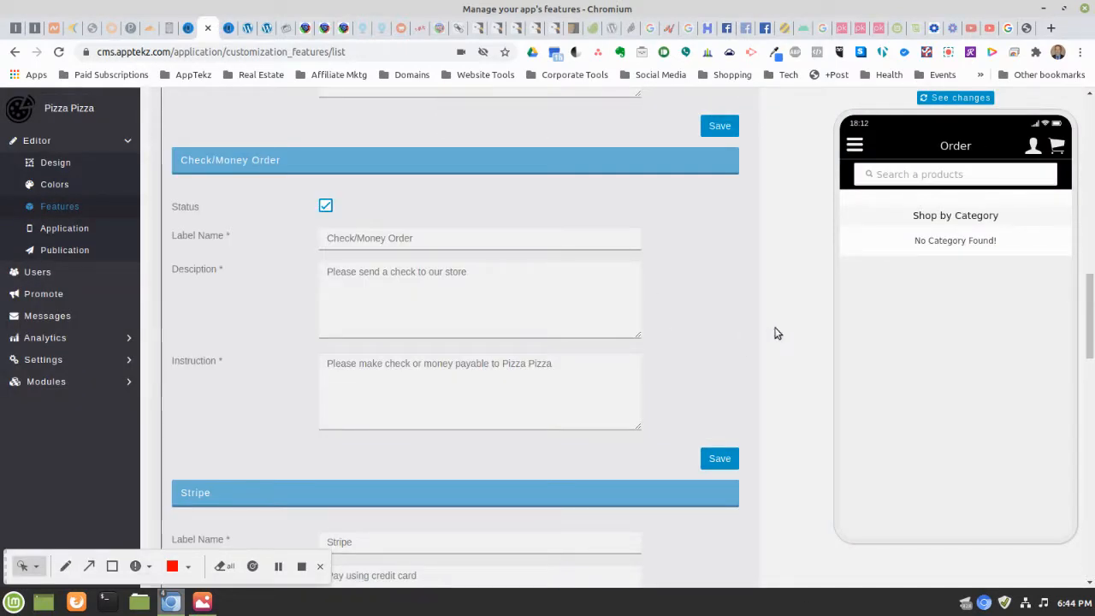
scroll(721, 291, up, 1)
Change the Delivery/Pickup delivery cost from 0 to 2
scroll(766, 292, up, 6)
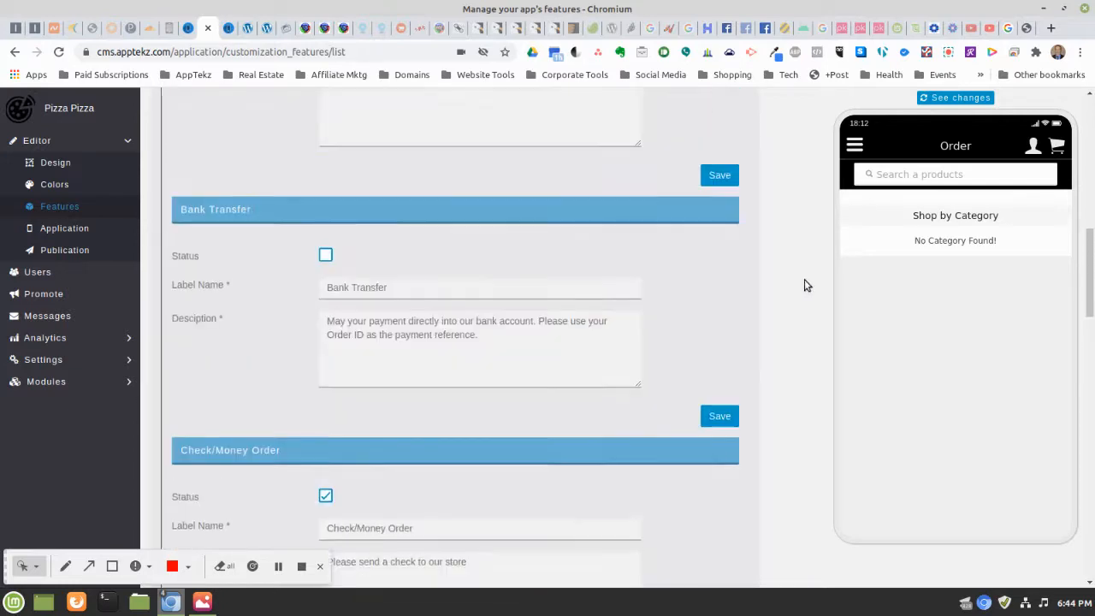
scroll(795, 288, up, 5)
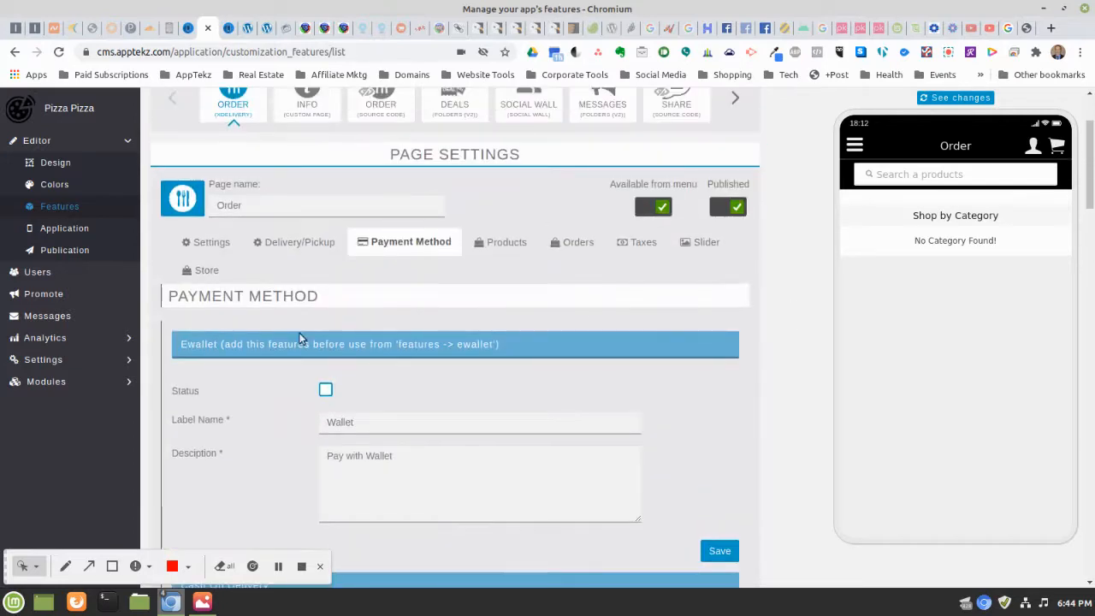
click(263, 243)
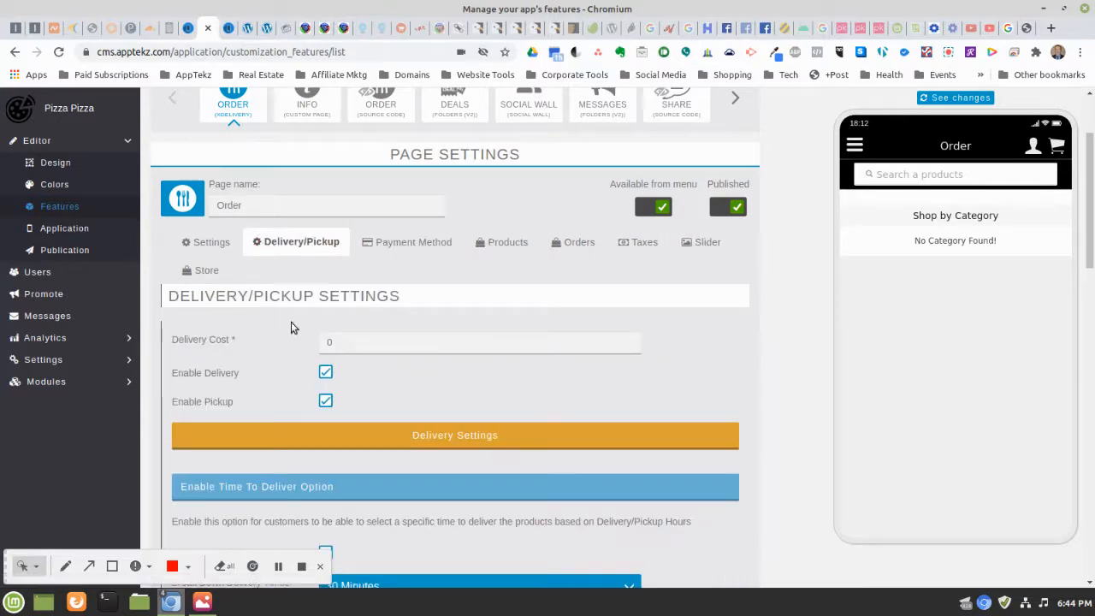
click(343, 345)
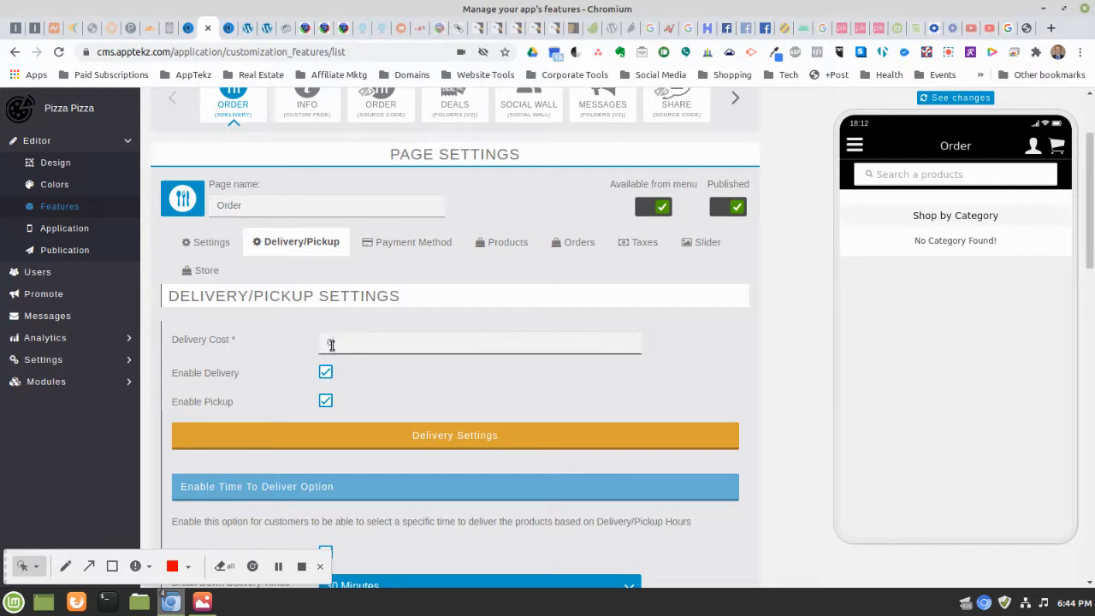
key(BackSpace)
text(2)
click(731, 359)
Check the Break Down Delivery Times dropdown, leaving it at 30 Minutes
scroll(711, 346, down, 4)
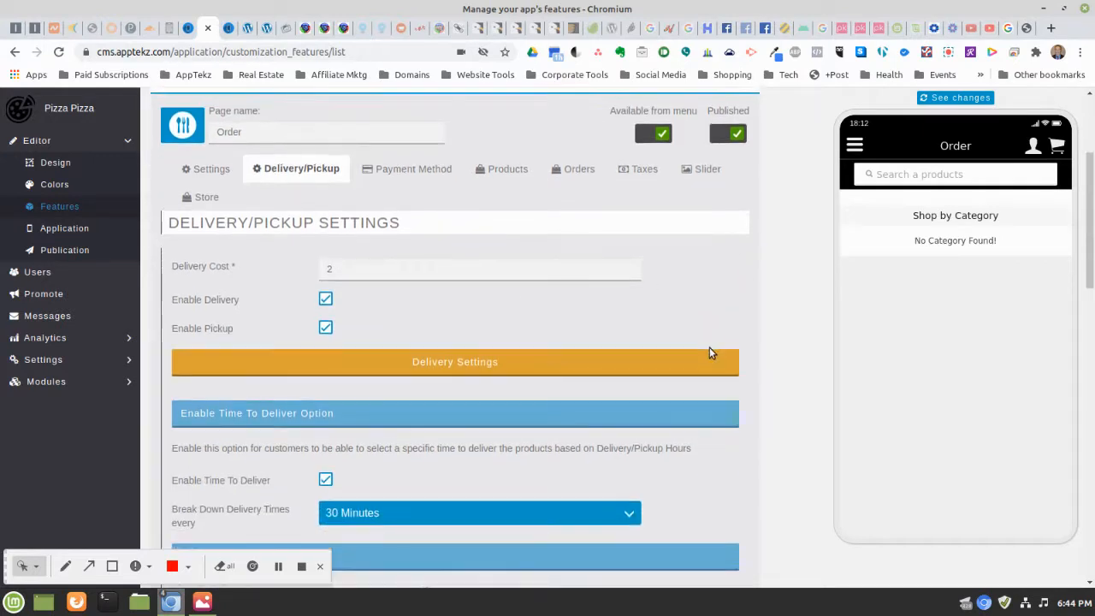
scroll(709, 350, down, 1)
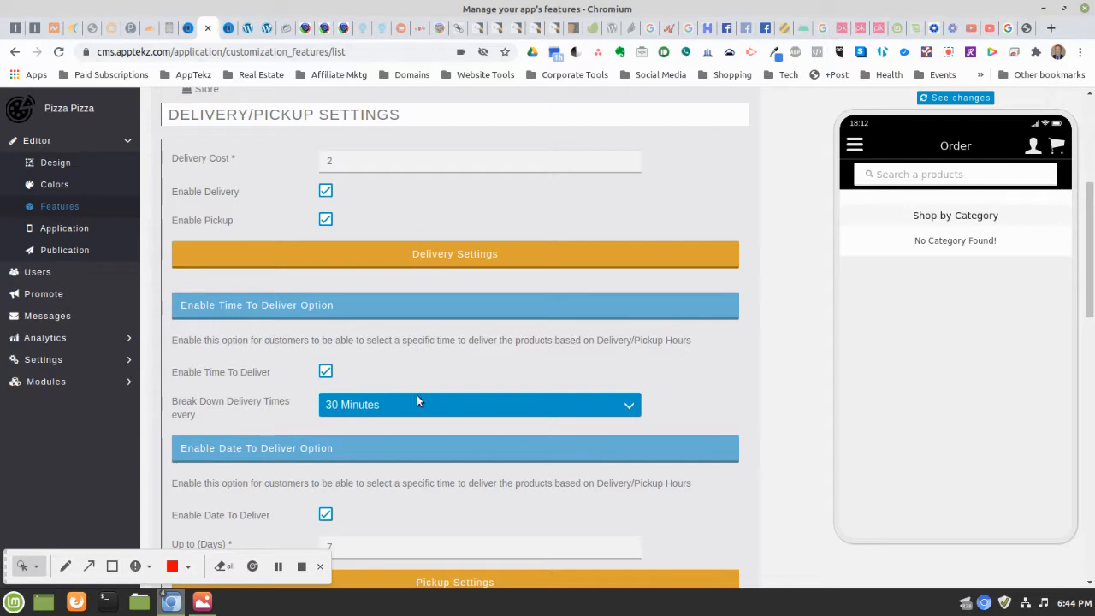
click(339, 414)
click(346, 405)
click(347, 405)
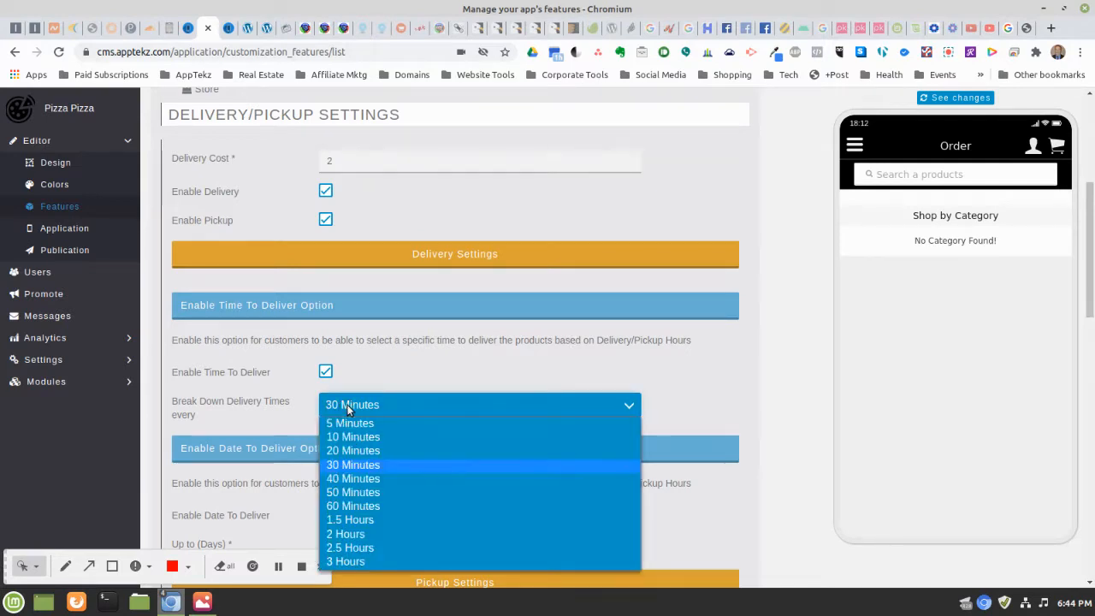
click(348, 404)
scroll(674, 320, down, 1)
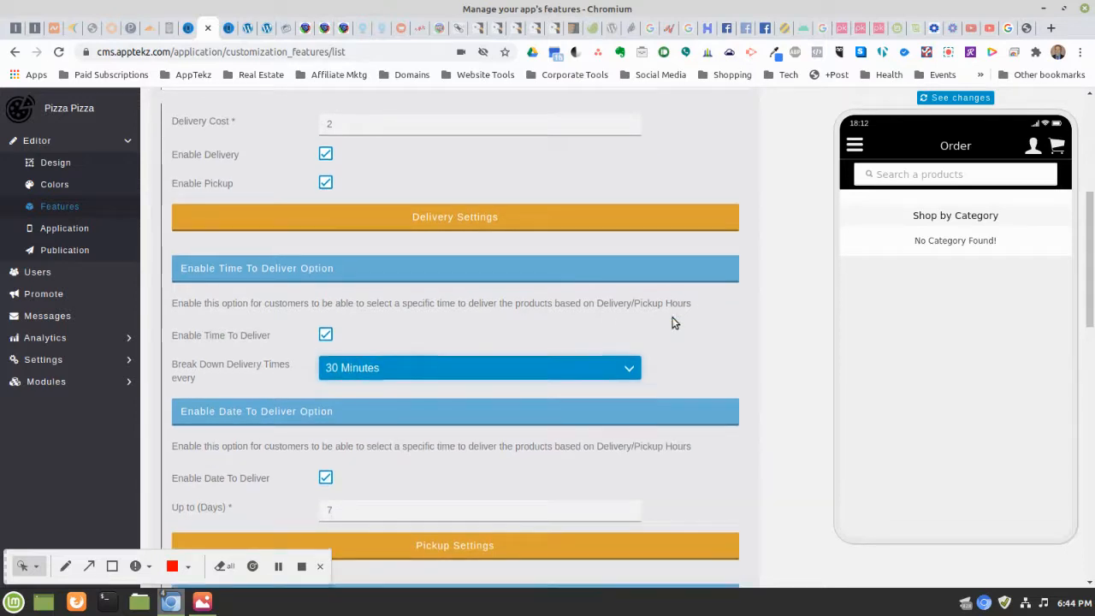
scroll(675, 323, down, 1)
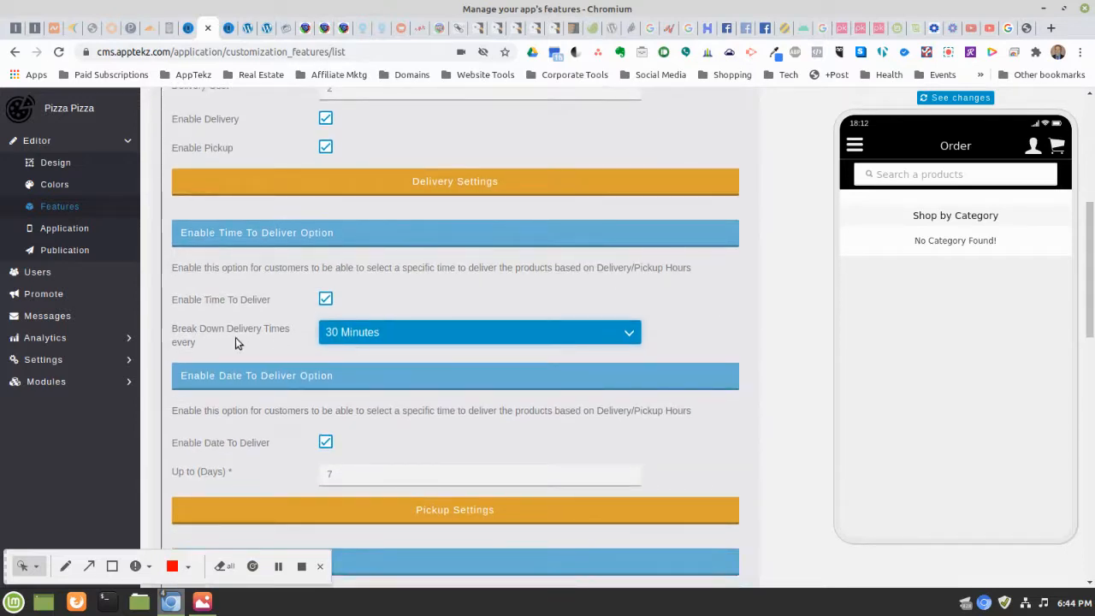
Save the Delivery/Pickup settings with delivery cost 2 and 7-day, 30-minute scheduling
scroll(748, 312, down, 4)
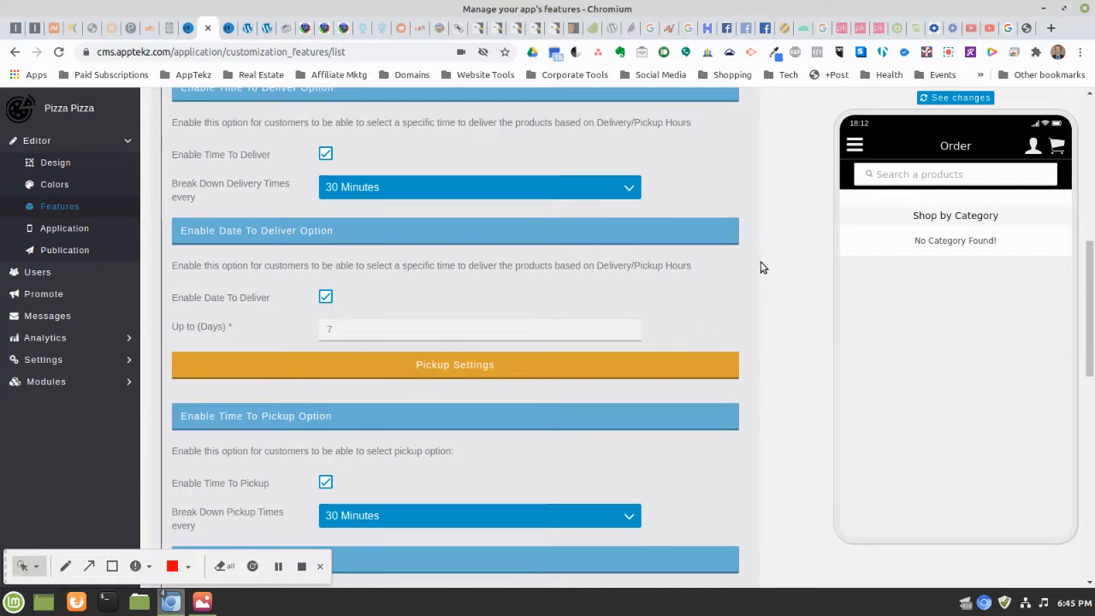
scroll(761, 265, down, 4)
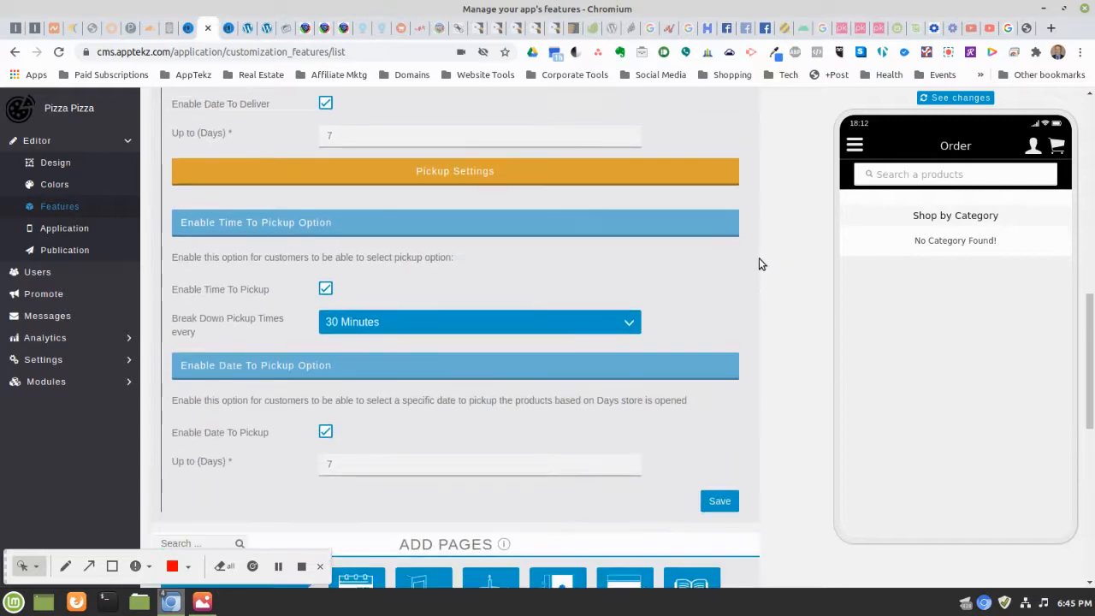
scroll(758, 264, down, 1)
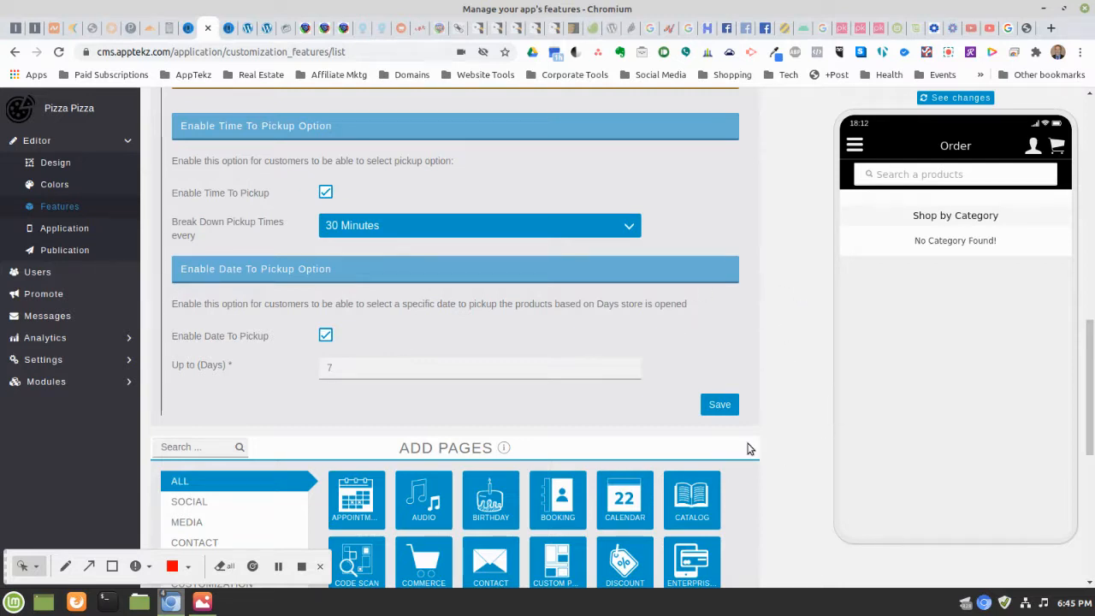
click(720, 407)
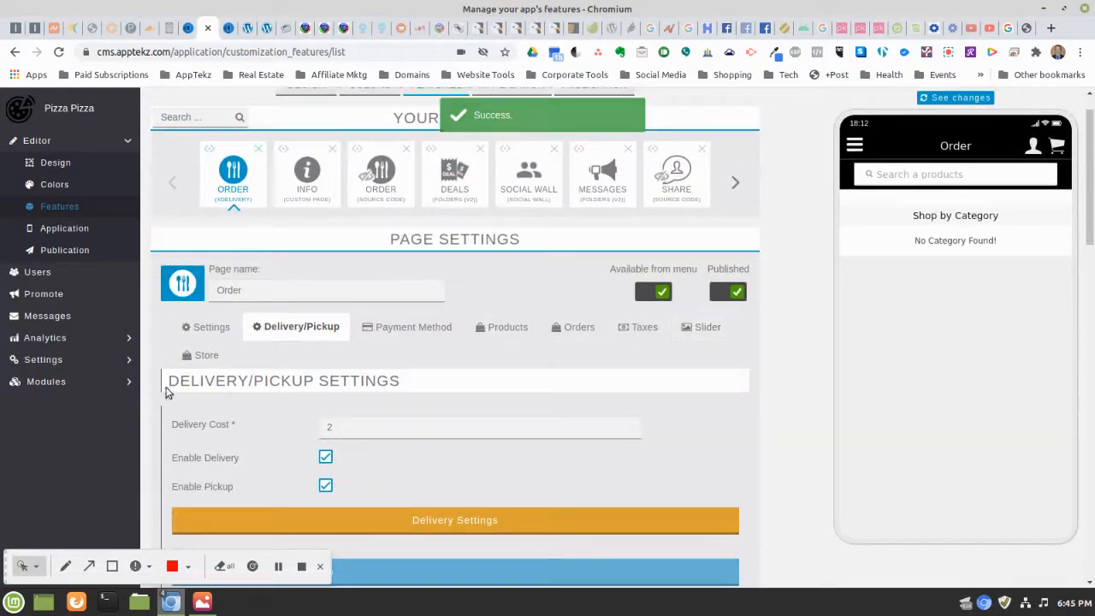
Review the Order page's general, delivery/pickup, payment and orders views
click(210, 329)
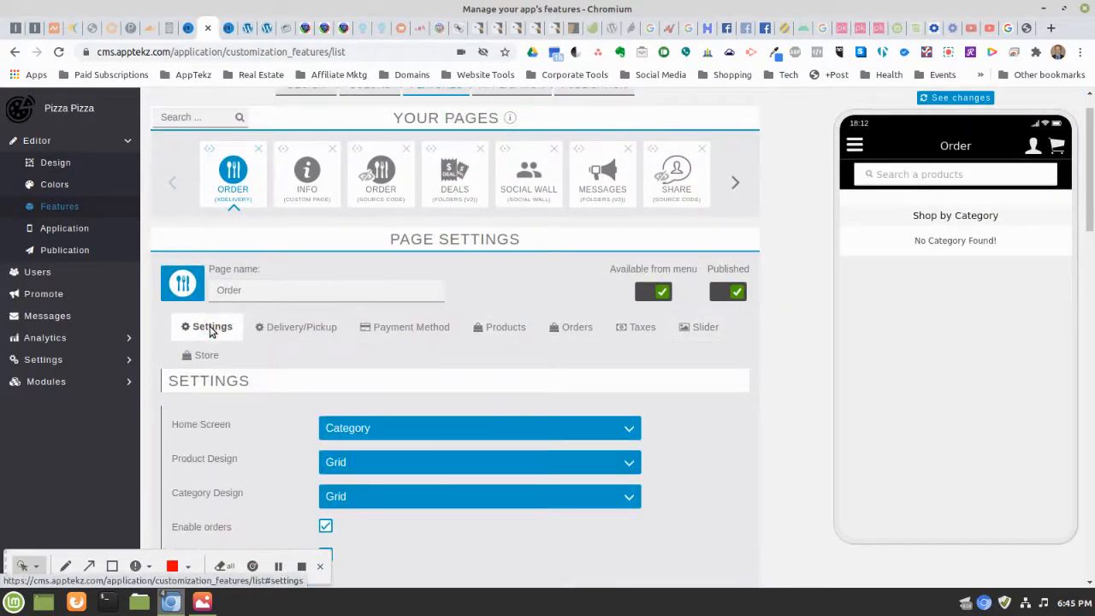
click(282, 327)
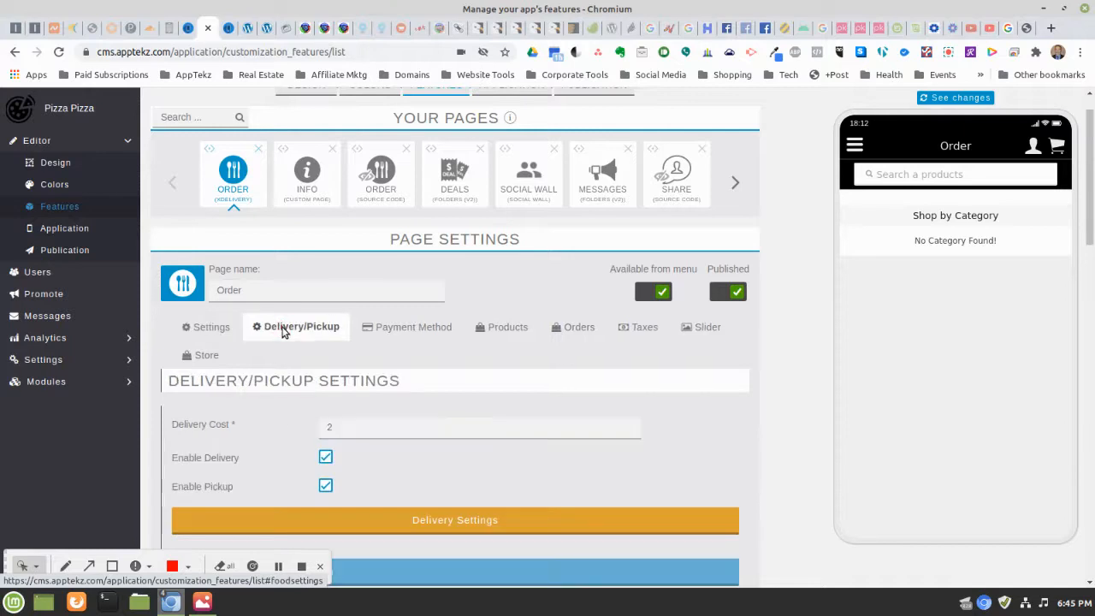
click(396, 335)
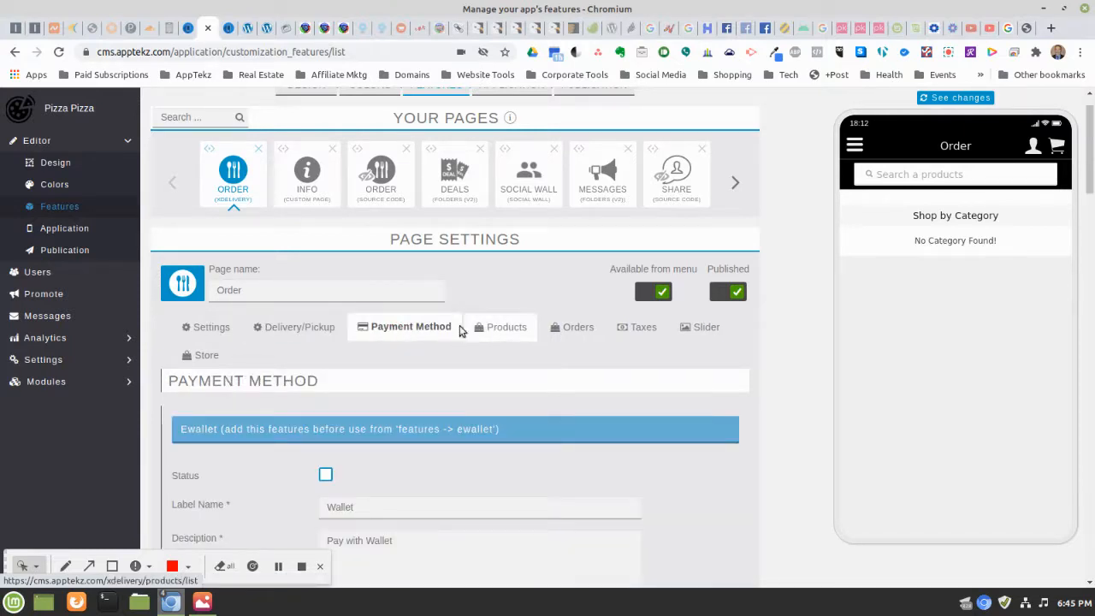
click(575, 332)
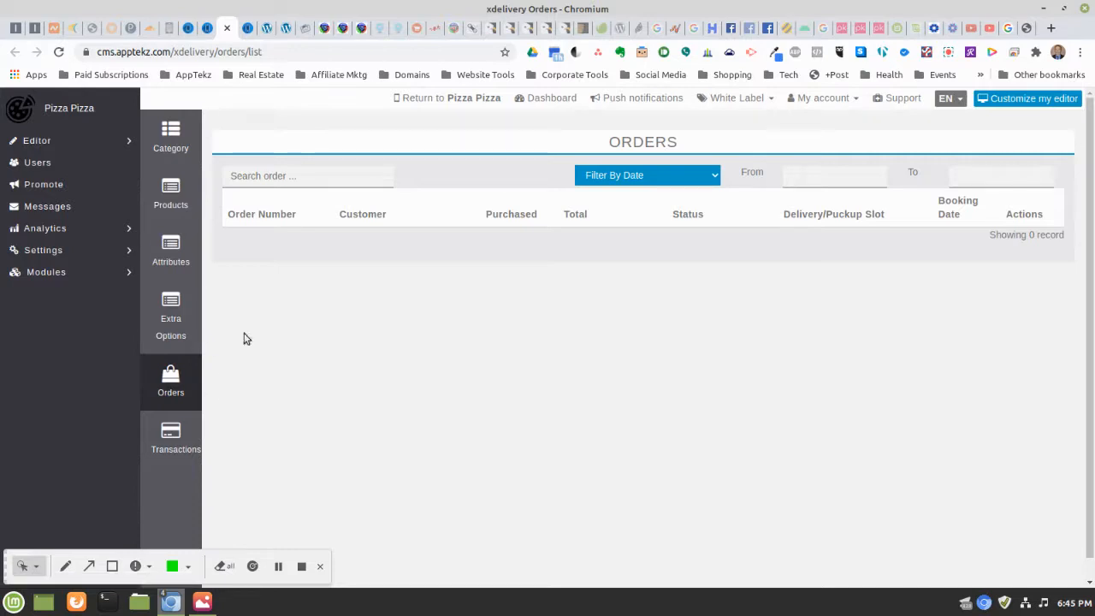
click(188, 27)
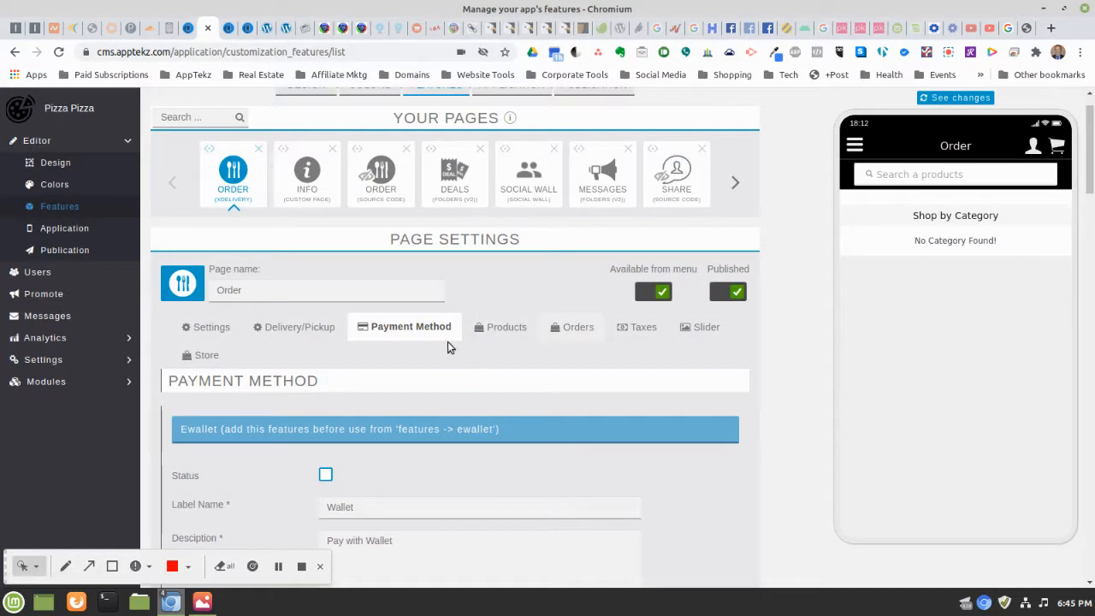
Add an active Florida State Sales Tax with a 7% rate and save it
click(641, 332)
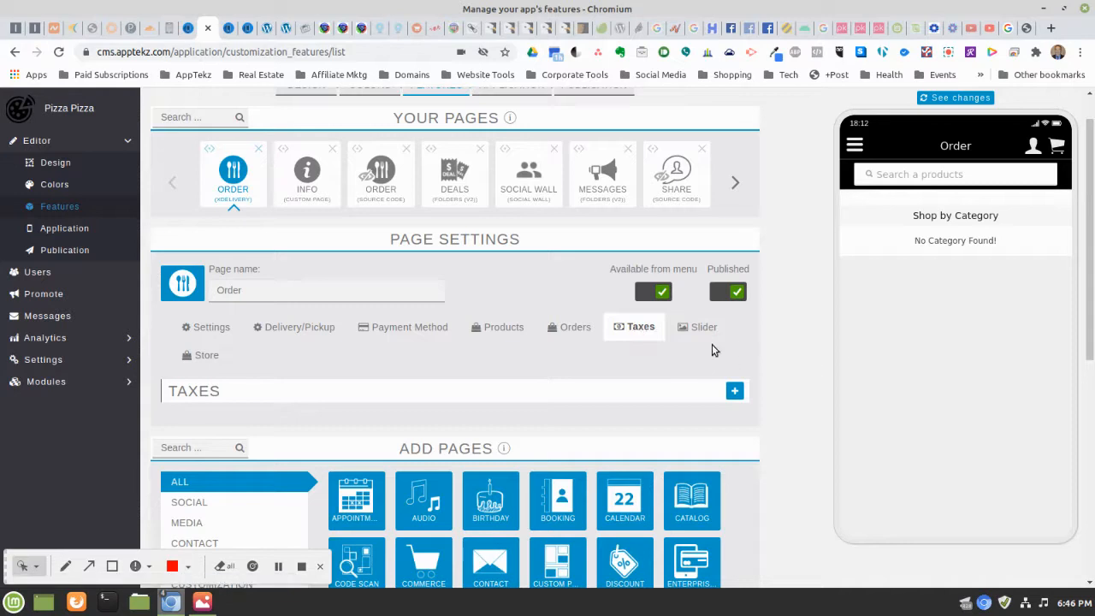
click(734, 390)
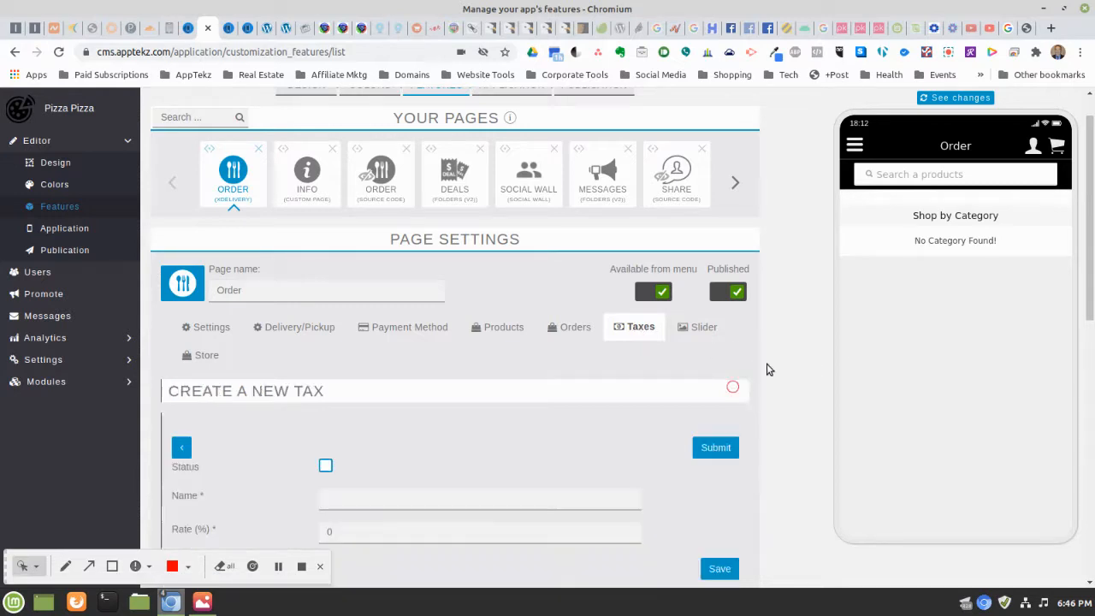
scroll(740, 298, down, 2)
scroll(740, 298, down, 2)
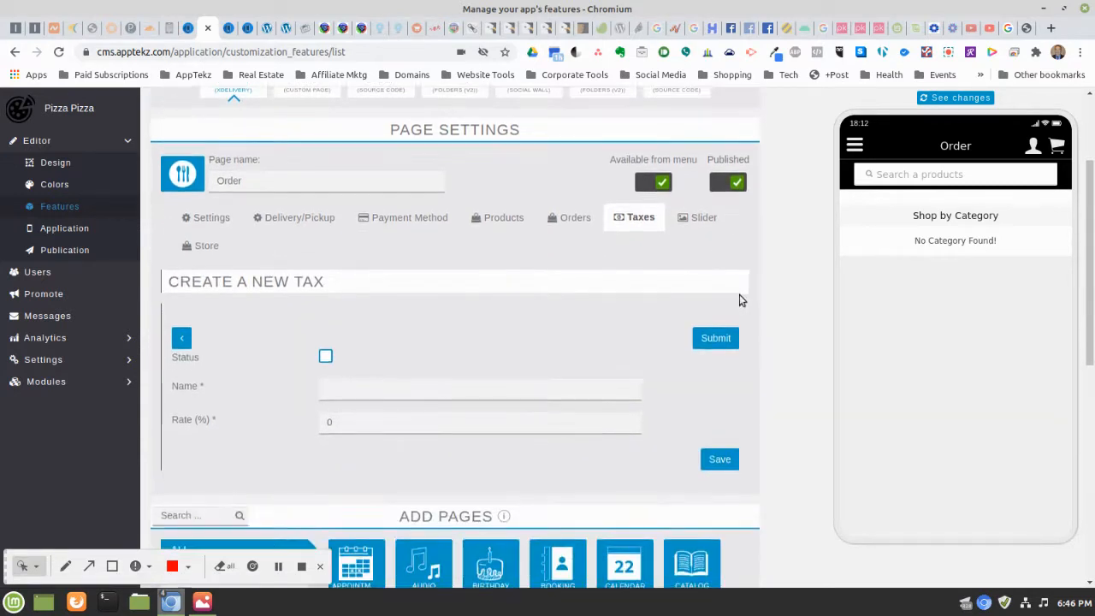
click(325, 322)
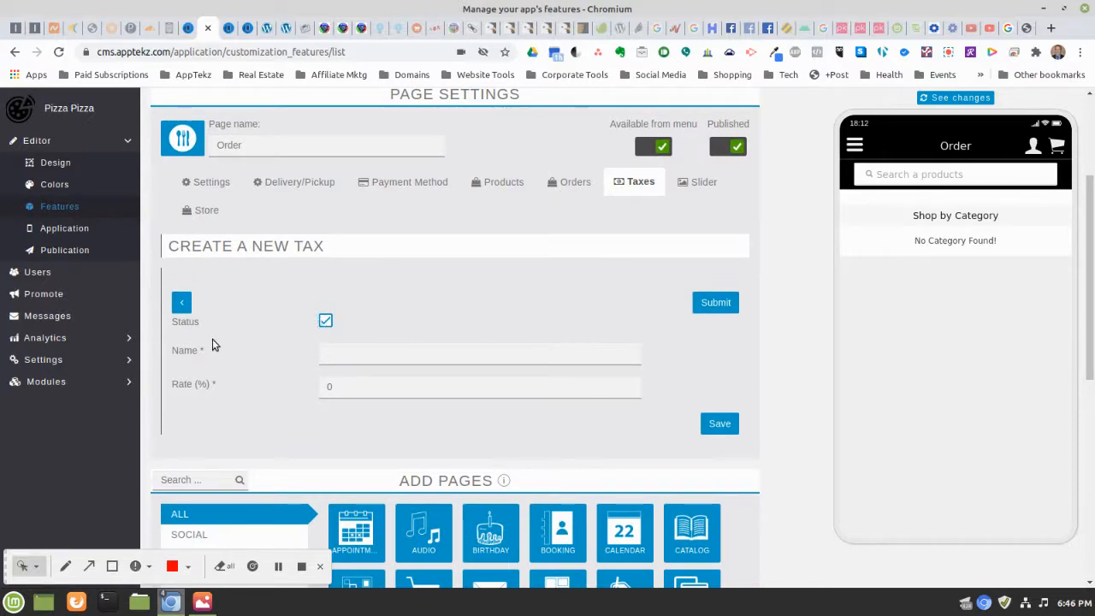
click(345, 352)
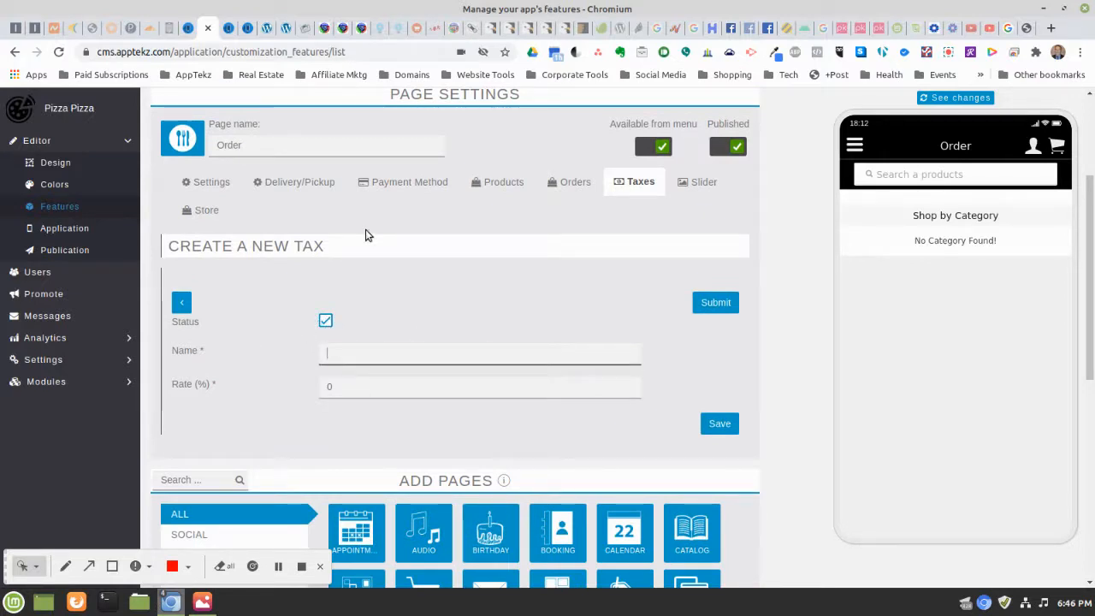
text(Florid)
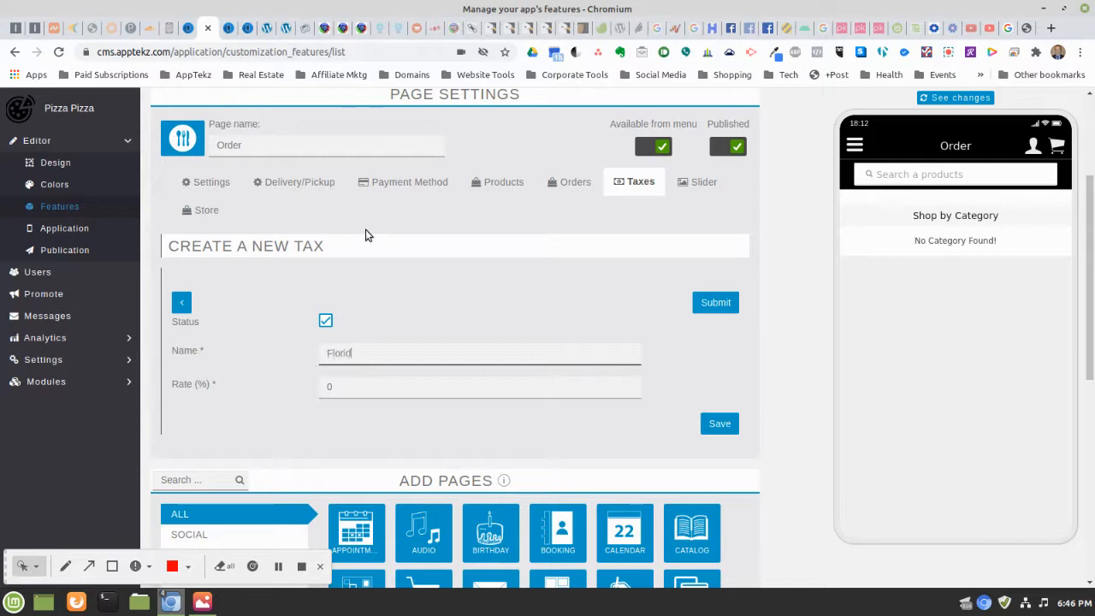
text(a State S)
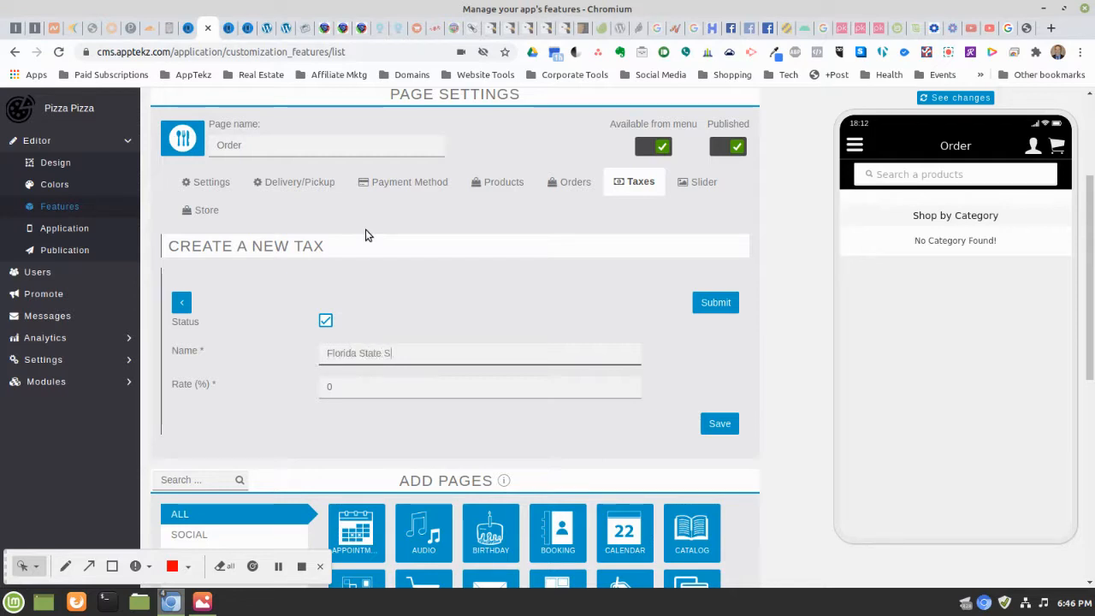
text(ales Tax)
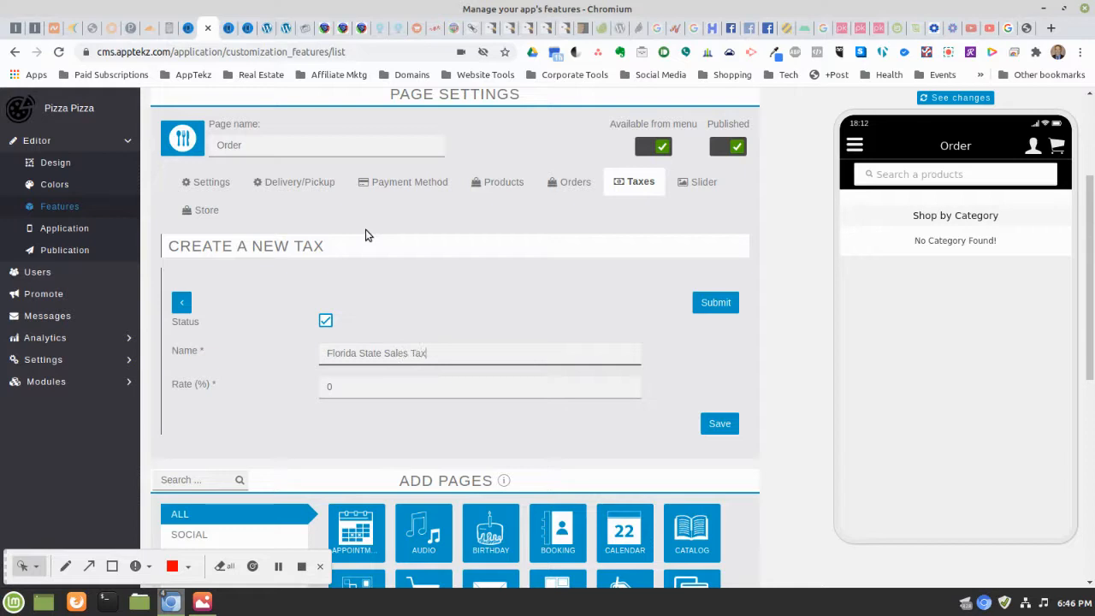
double_click(355, 387)
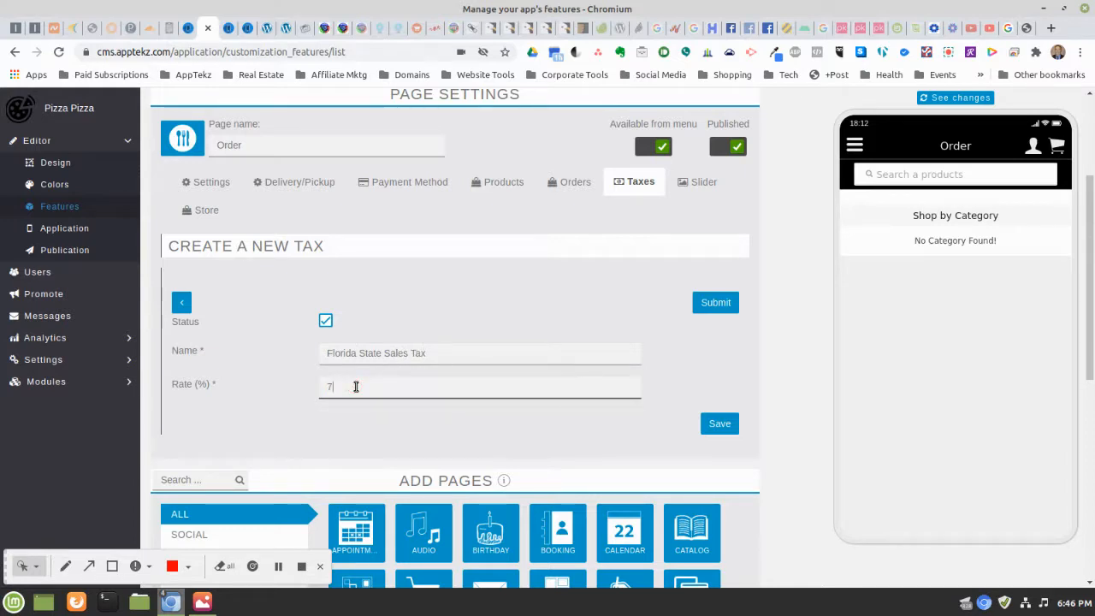
click(533, 328)
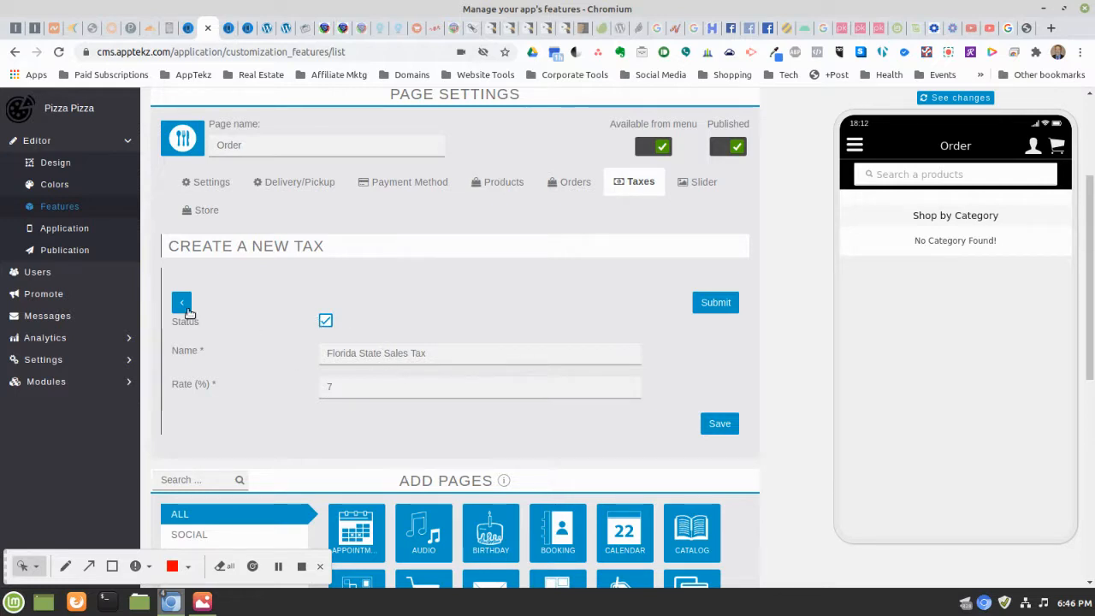
click(727, 428)
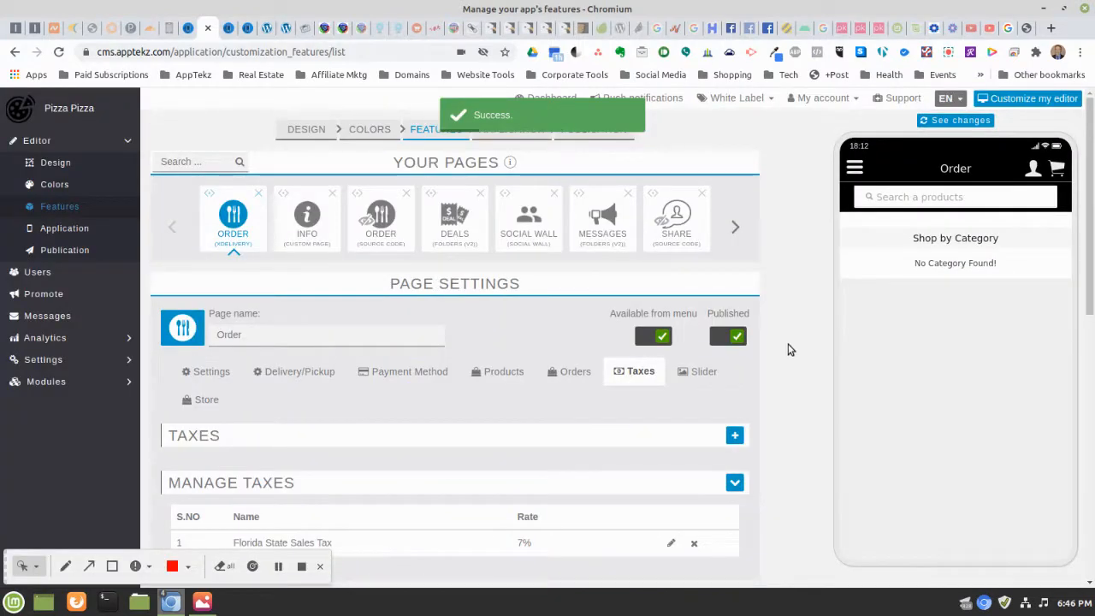
Check the 7% Florida State Sales Tax under Manage Taxes, then open the Slider settings
scroll(794, 322, down, 1)
scroll(794, 322, down, 1)
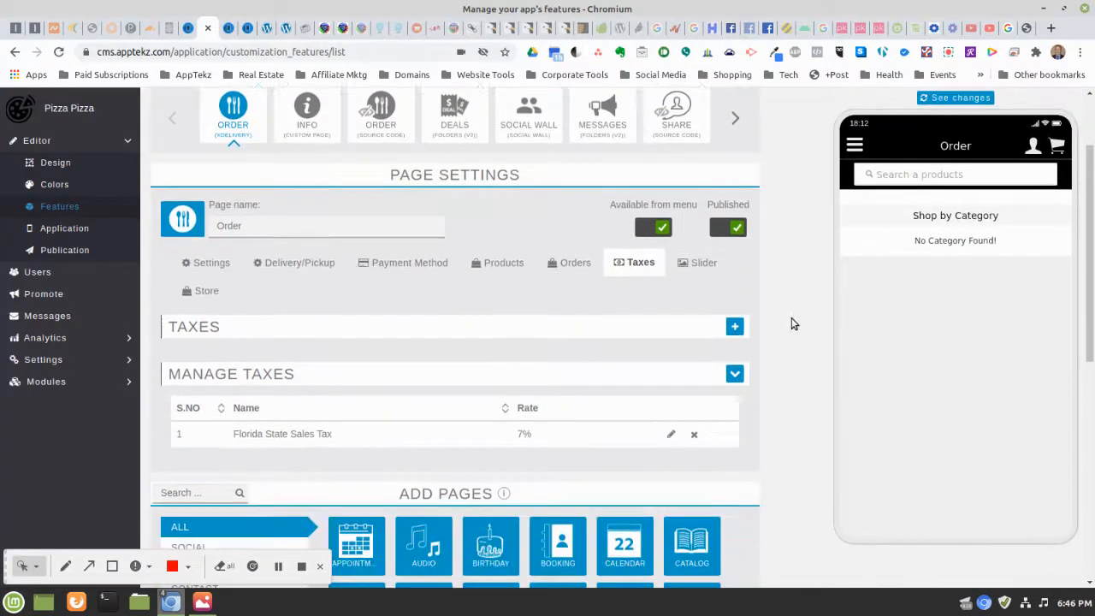
scroll(791, 321, down, 1)
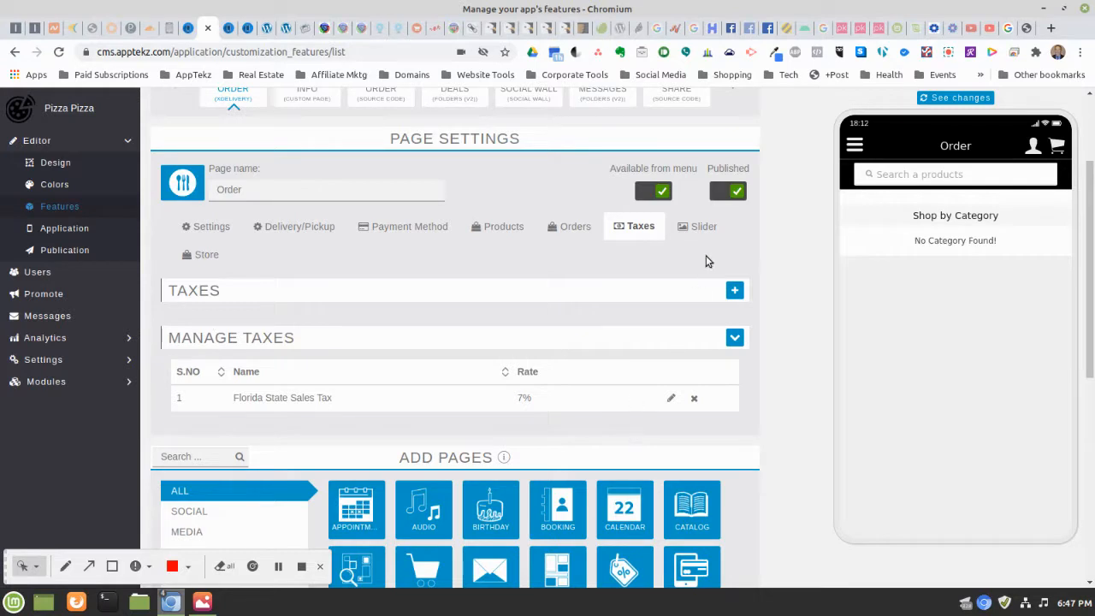
click(701, 228)
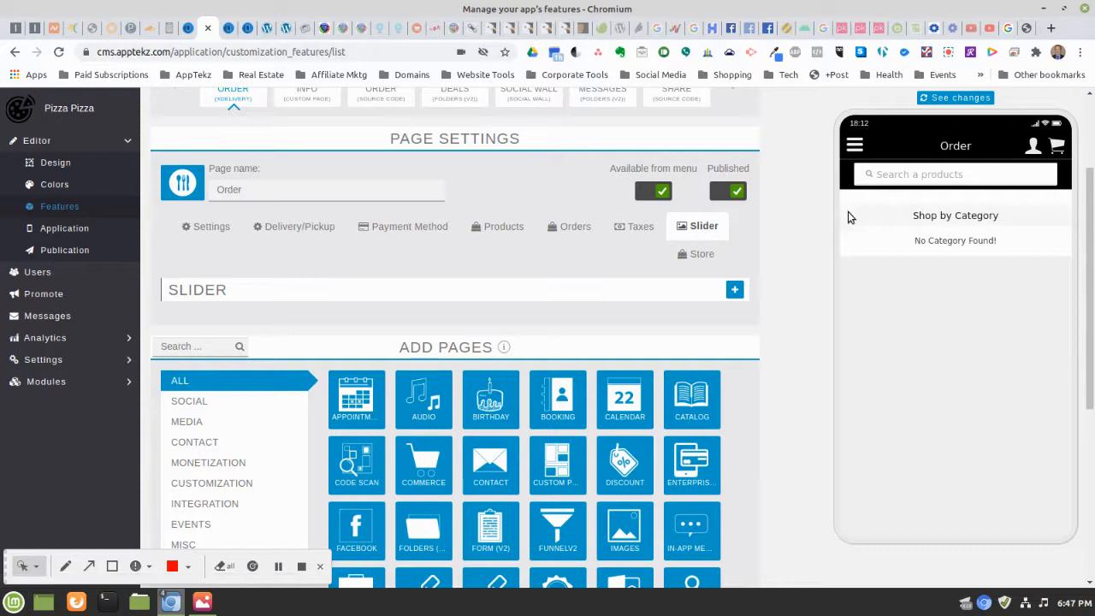
Submit a new Order page slider, referencing x1.png and keeping Display At as Home Screen
click(733, 292)
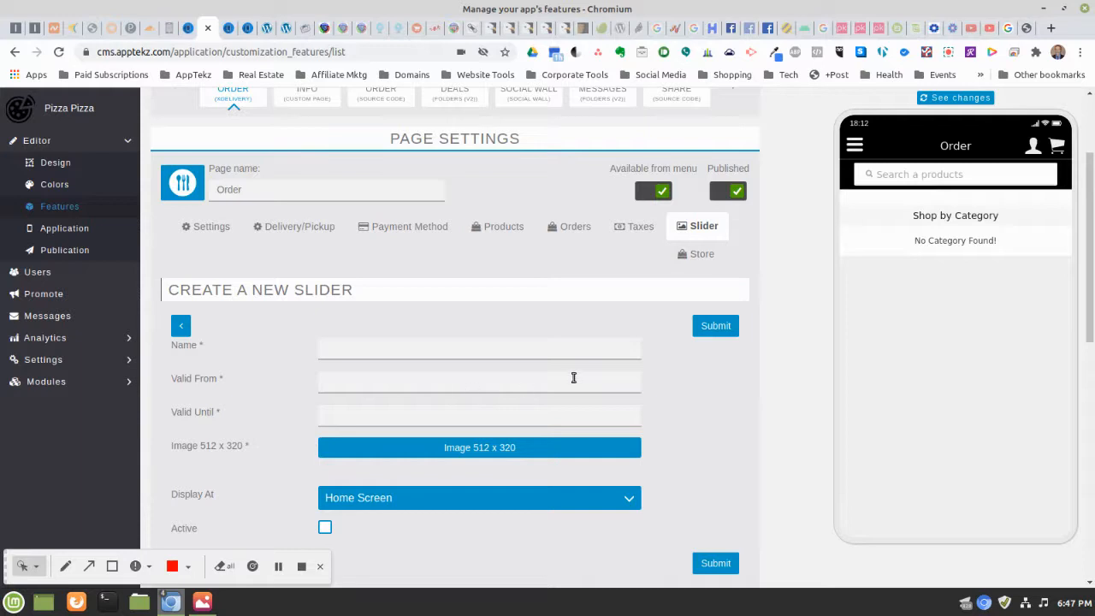
scroll(571, 378, down, 2)
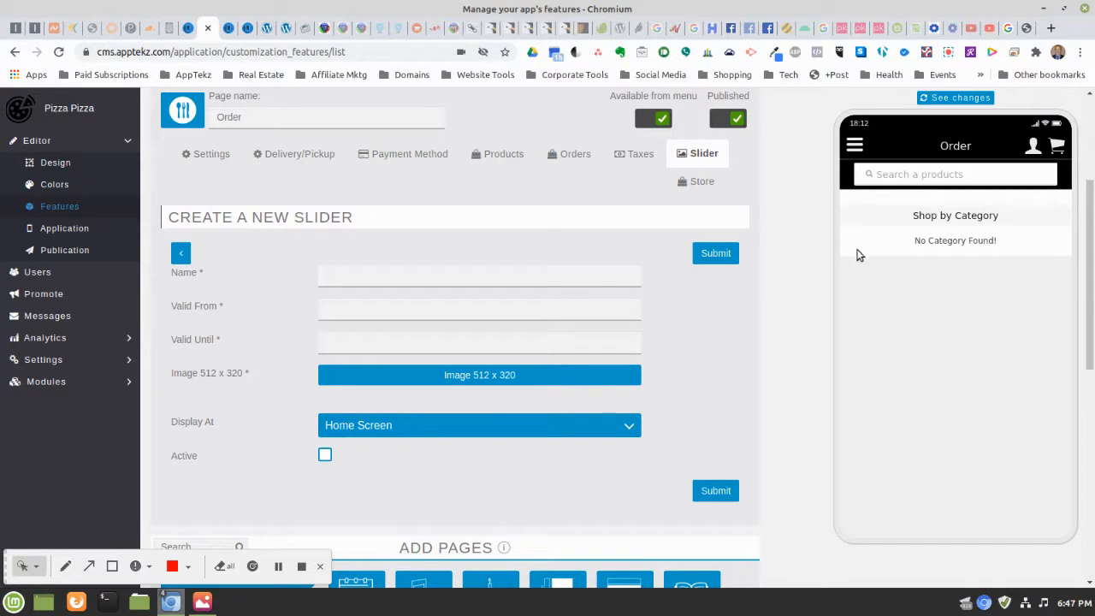
click(202, 602)
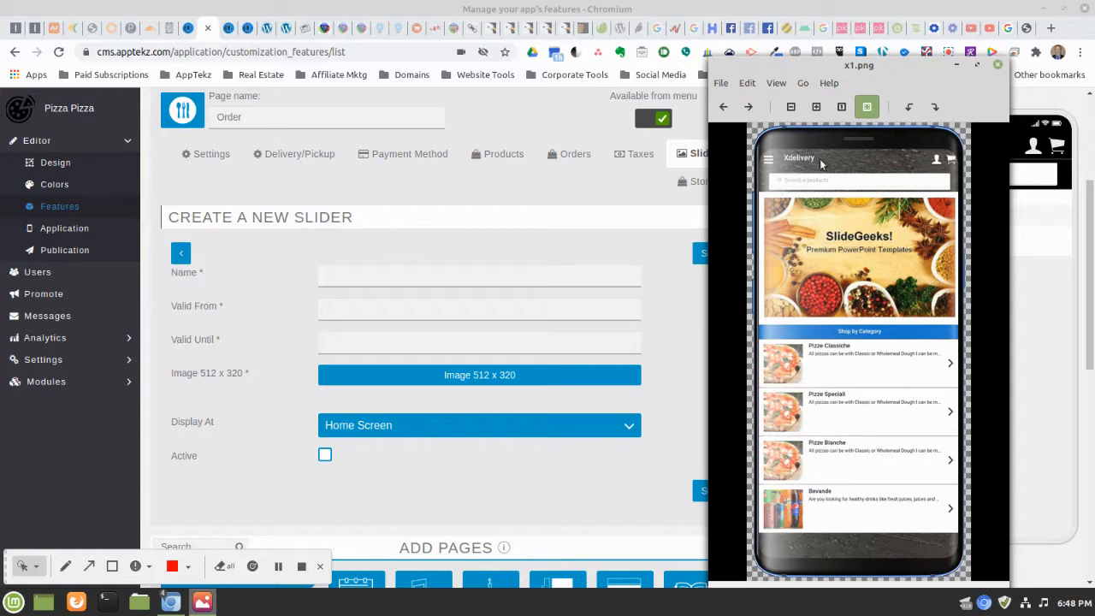
click(957, 66)
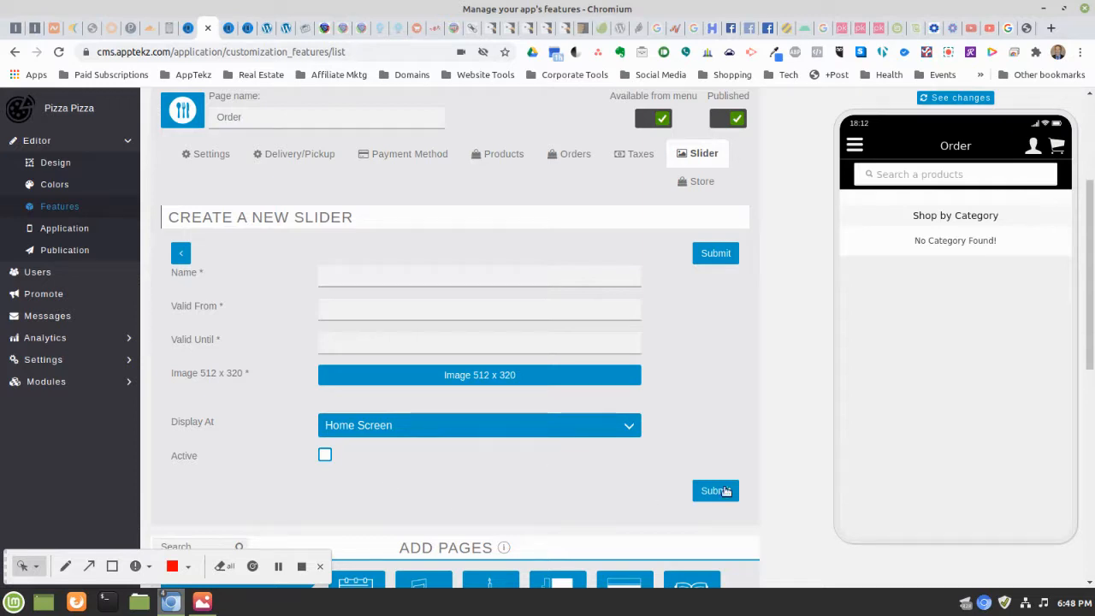
scroll(729, 390, up, 1)
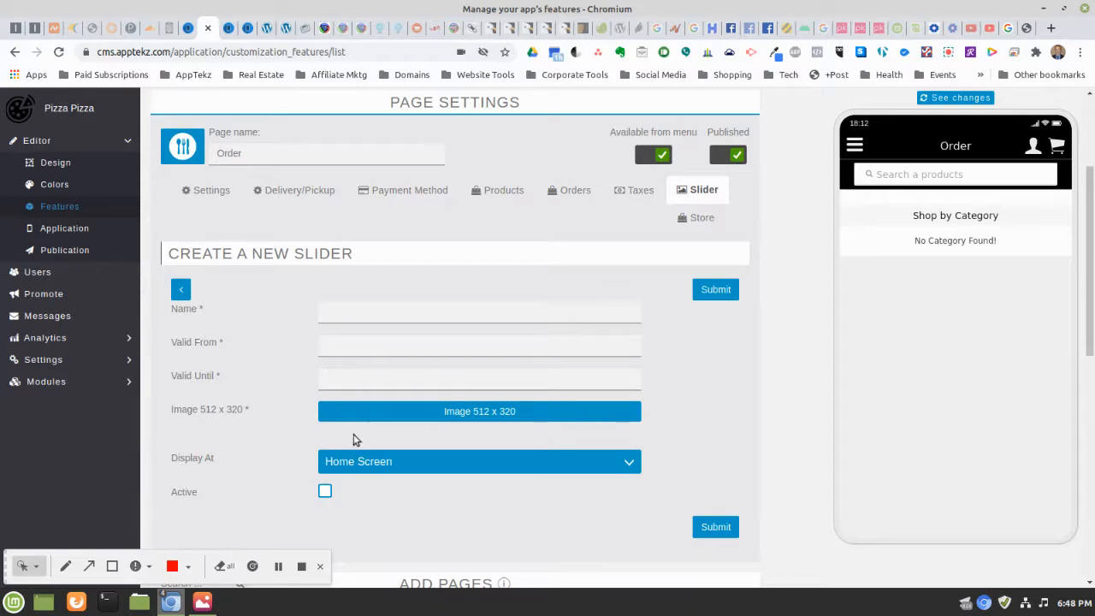
click(354, 470)
click(356, 467)
click(718, 289)
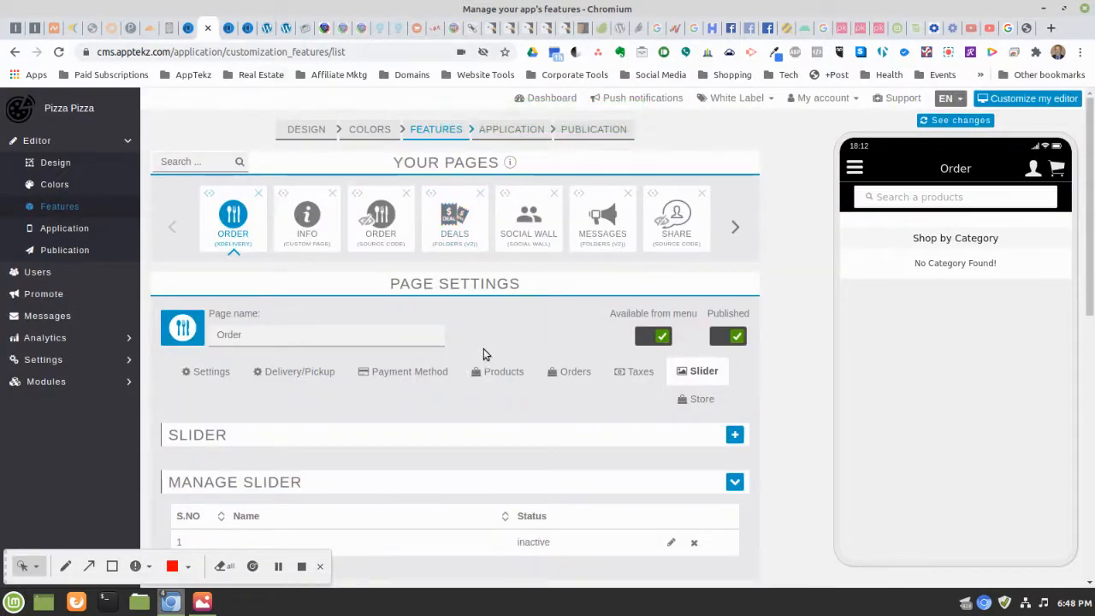
Delete the unnamed inactive slider entry and confirm the removal
scroll(775, 215, down, 2)
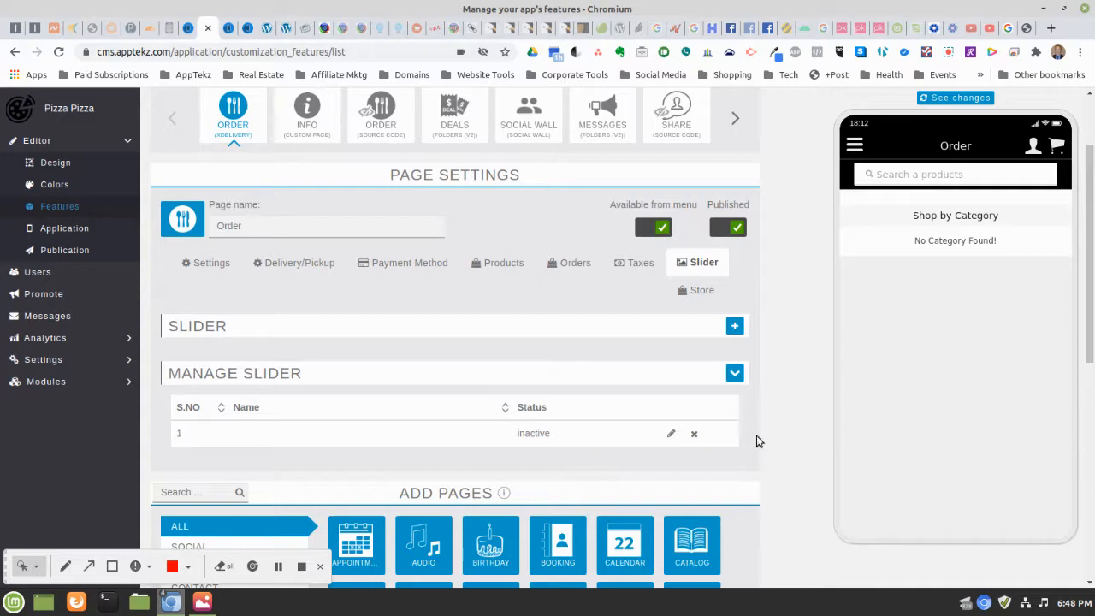
click(694, 435)
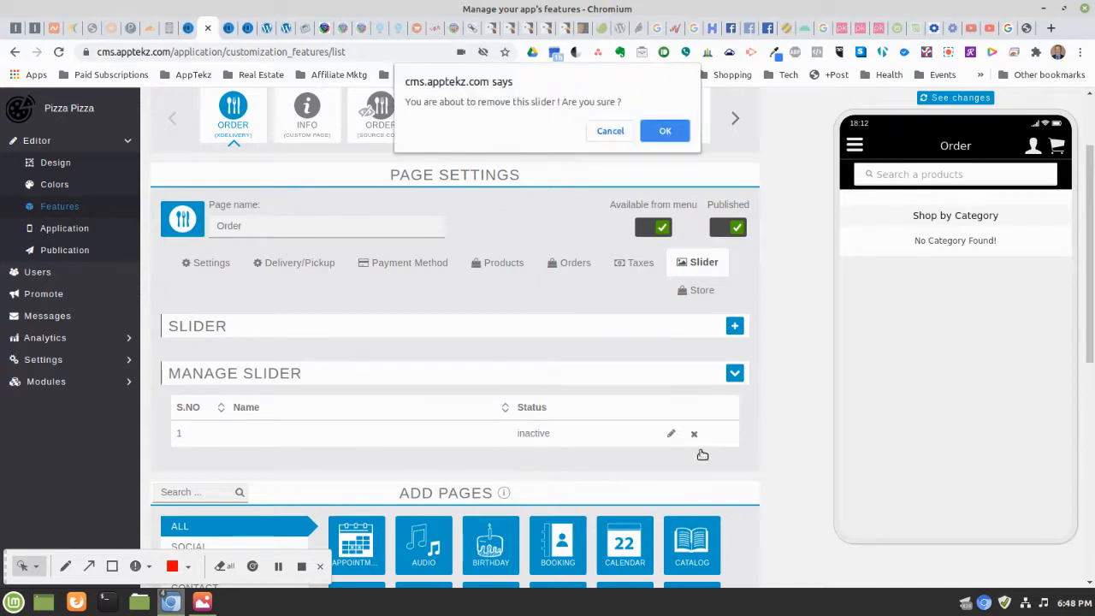
click(664, 132)
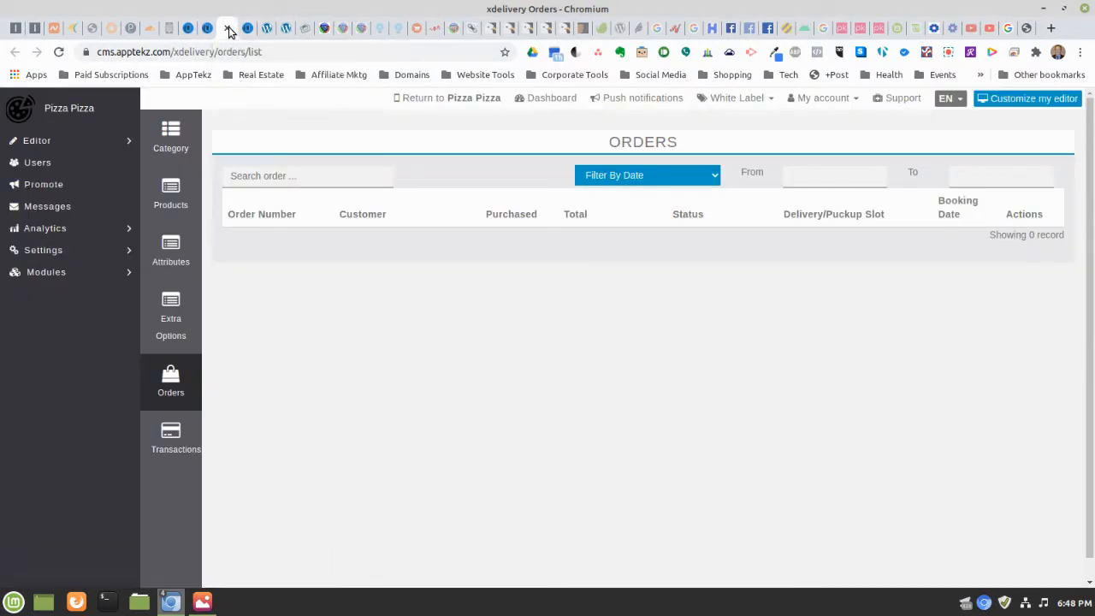
Check the delivery orders and empty products list, then open the empty Category list
click(227, 28)
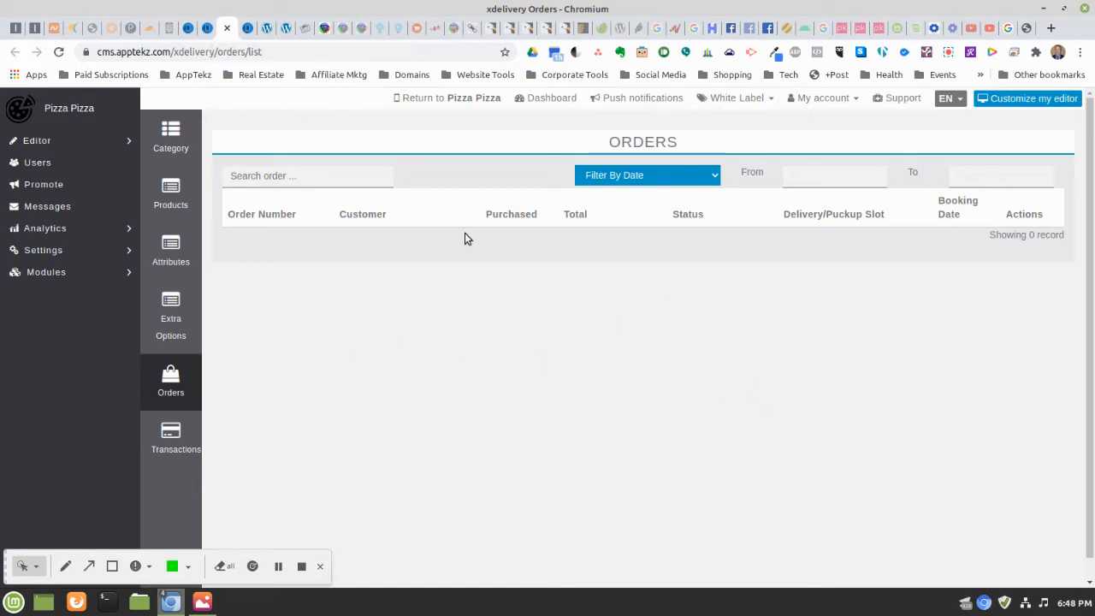
click(227, 29)
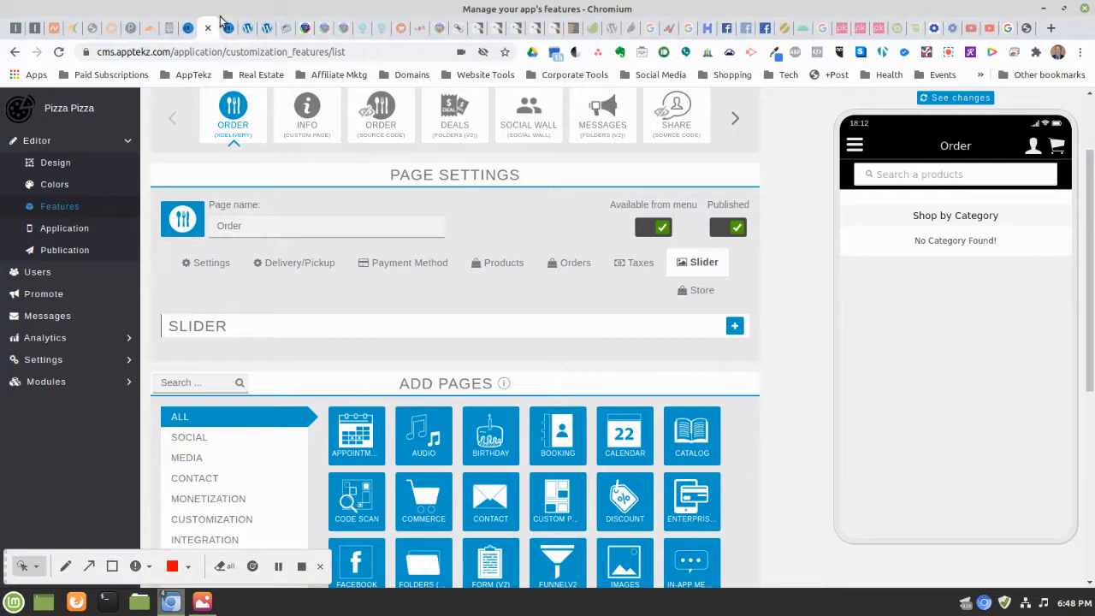
click(229, 29)
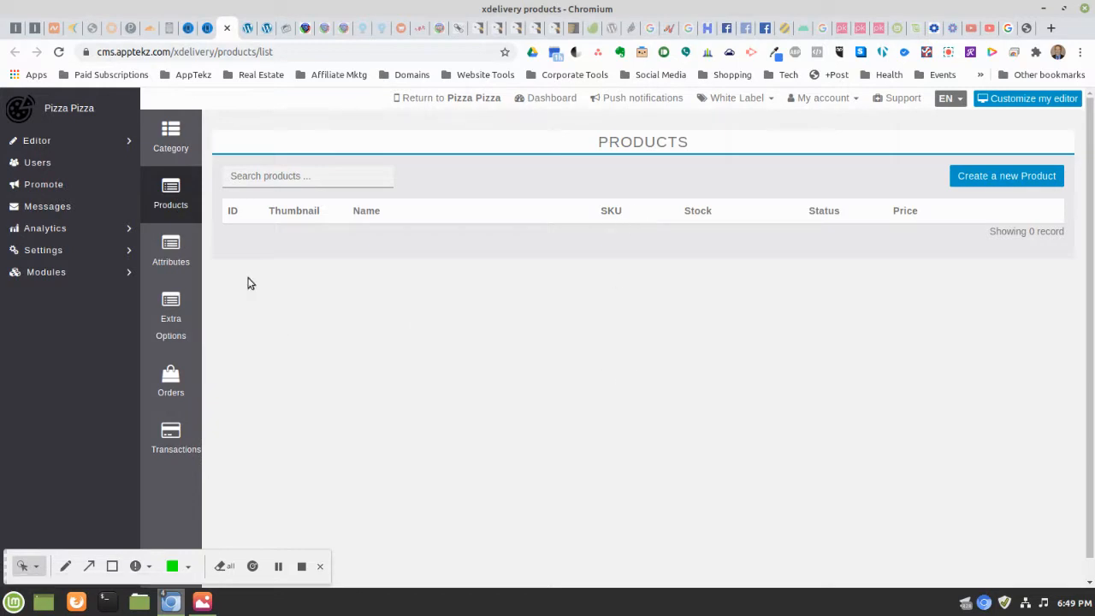
click(961, 180)
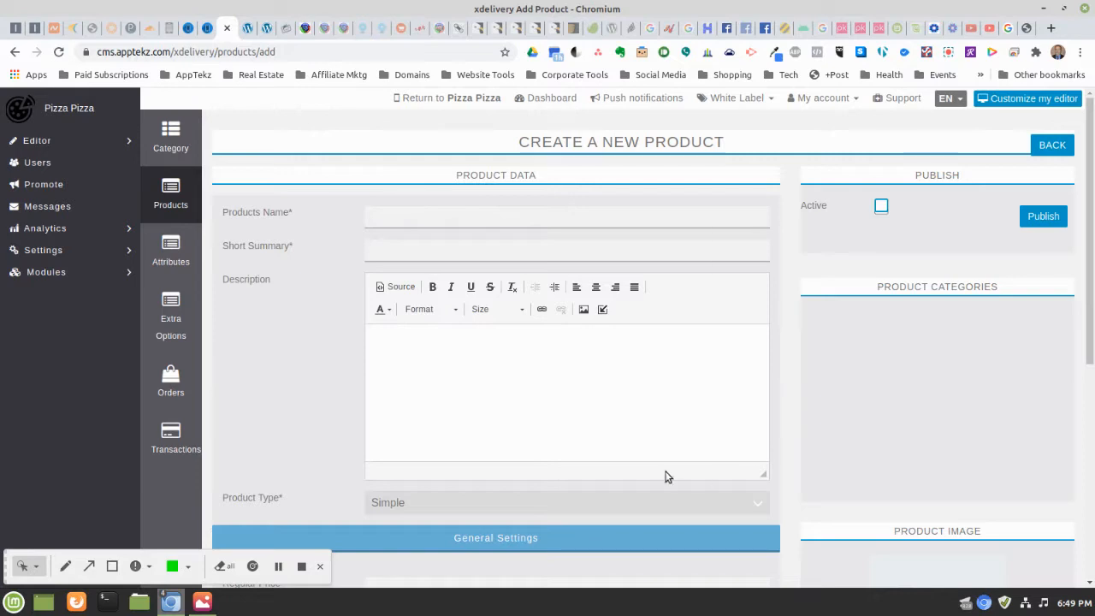
scroll(701, 340, down, 2)
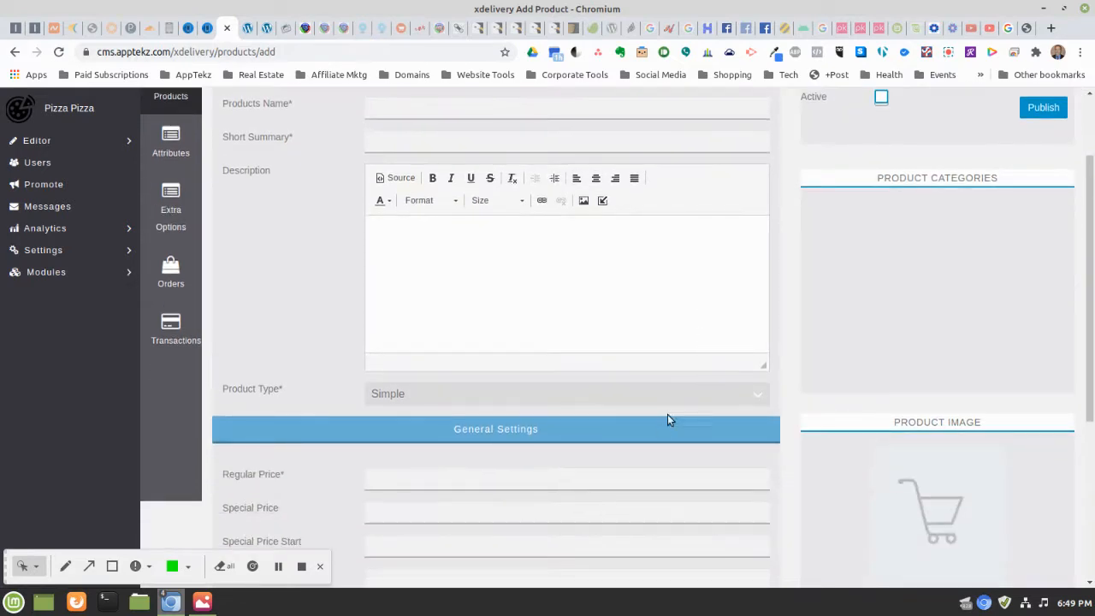
scroll(668, 320, down, 5)
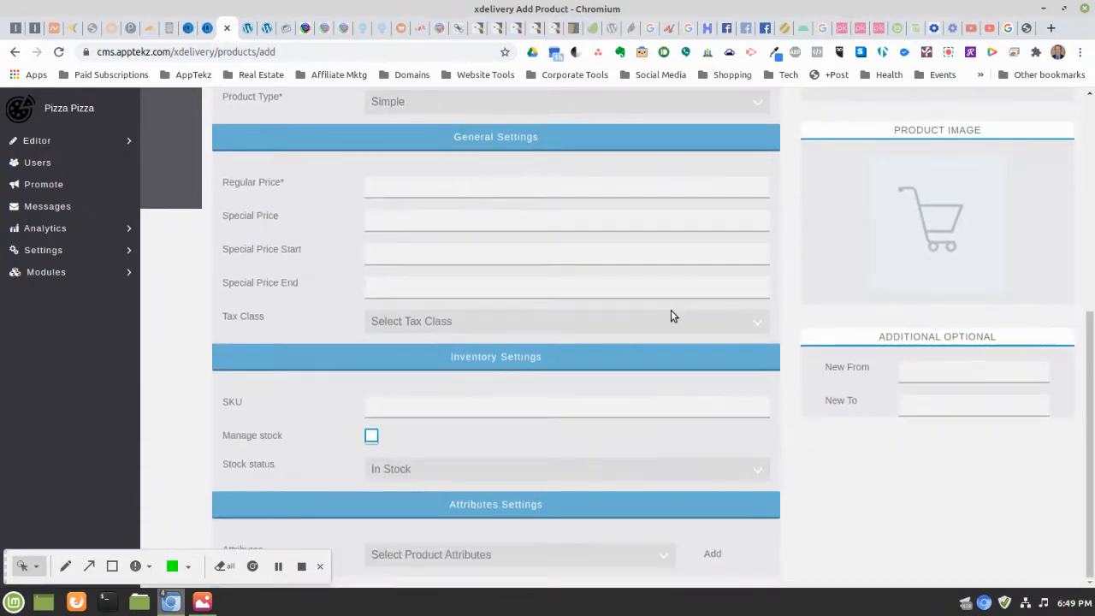
scroll(672, 309, up, 7)
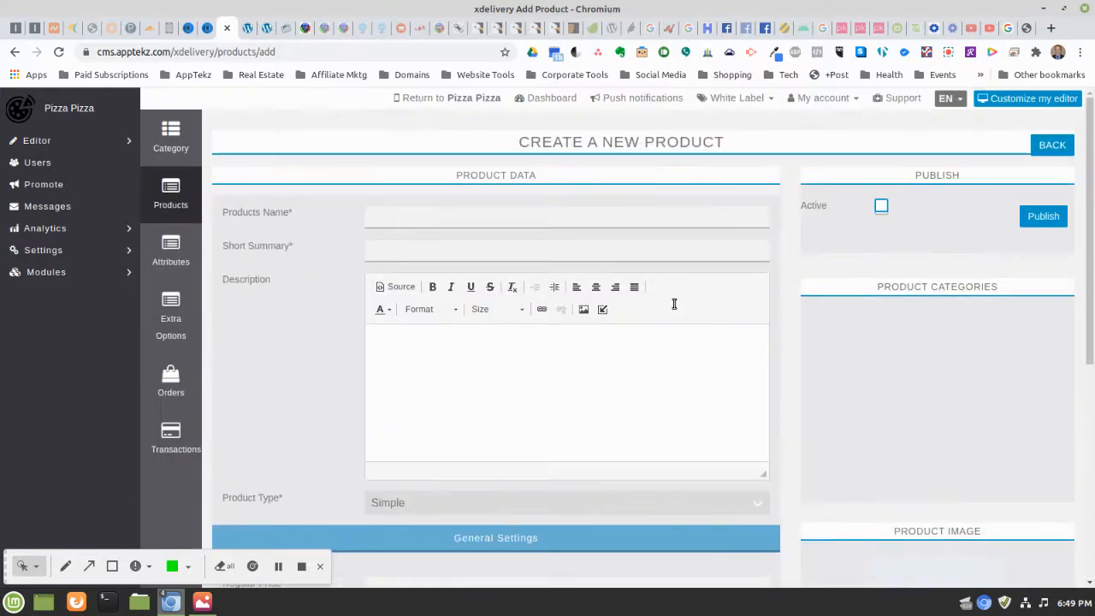
click(1051, 146)
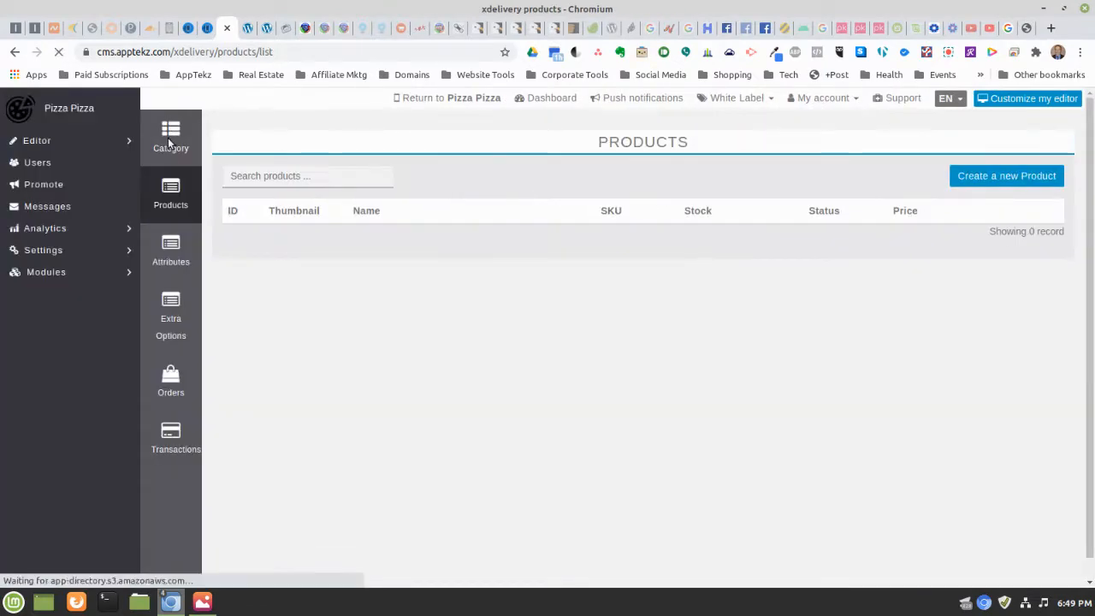
click(168, 138)
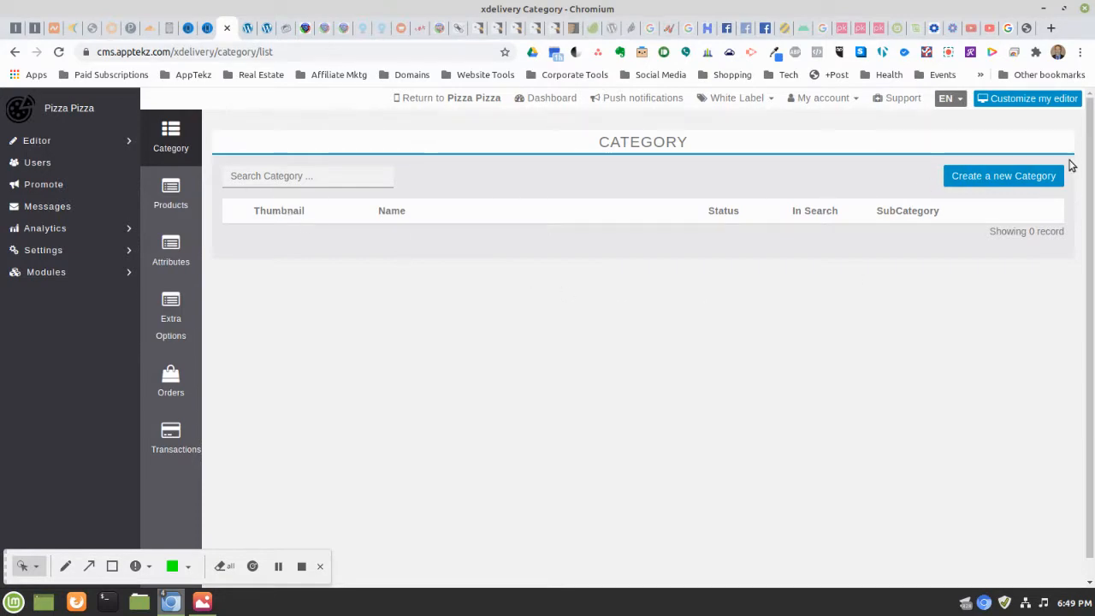
Save an active, popular-search Pizza category described 'Pizza Made to Order', then begin another category
click(989, 180)
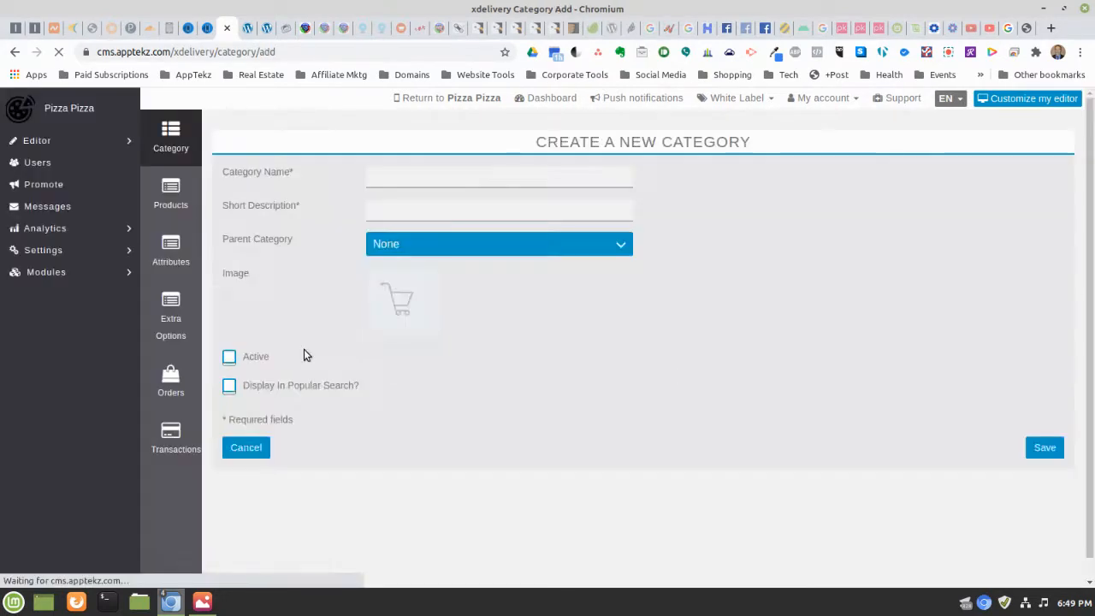
click(382, 168)
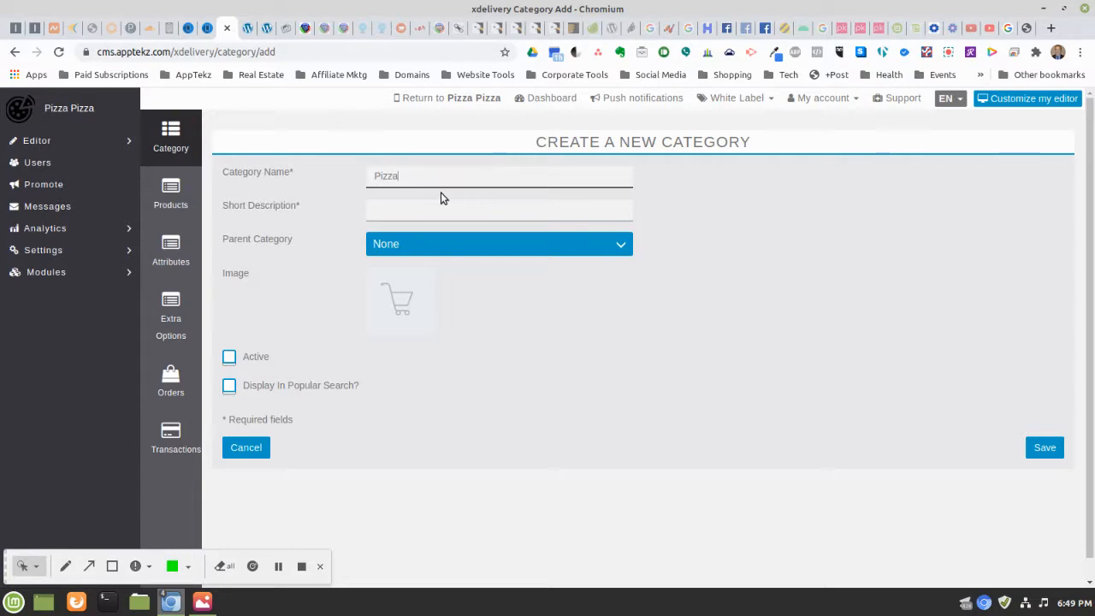
key(Tab)
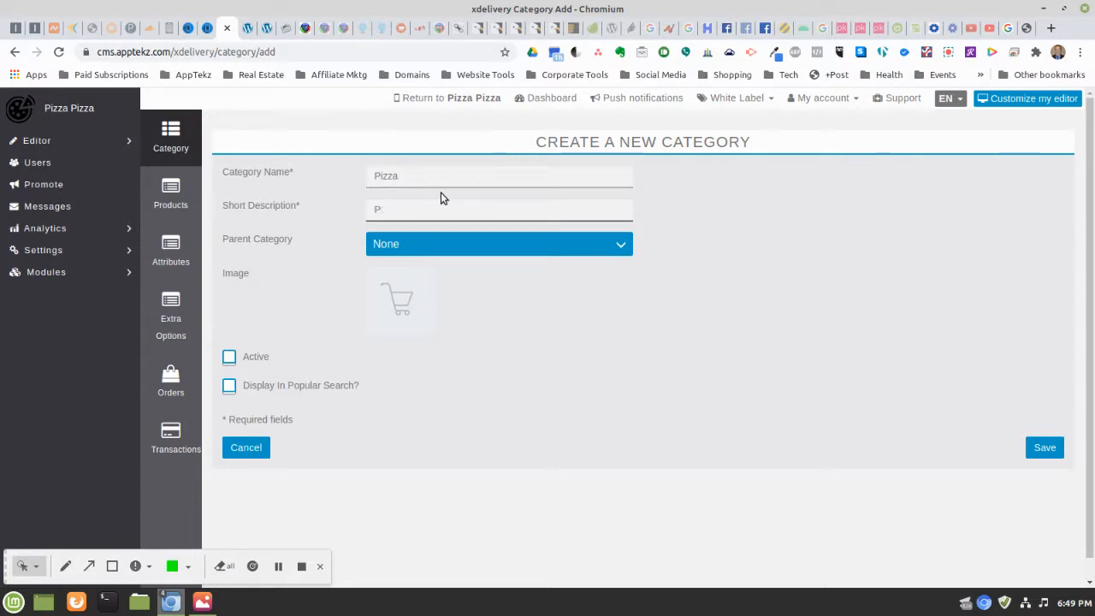
text(Pizza Made to Order)
click(229, 357)
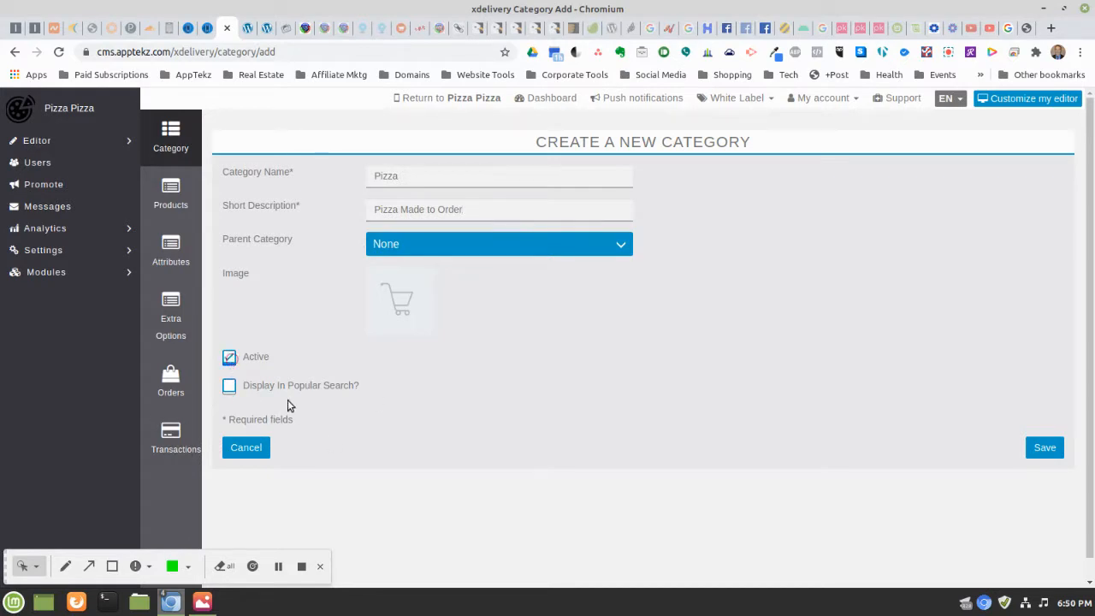
click(229, 388)
click(1044, 449)
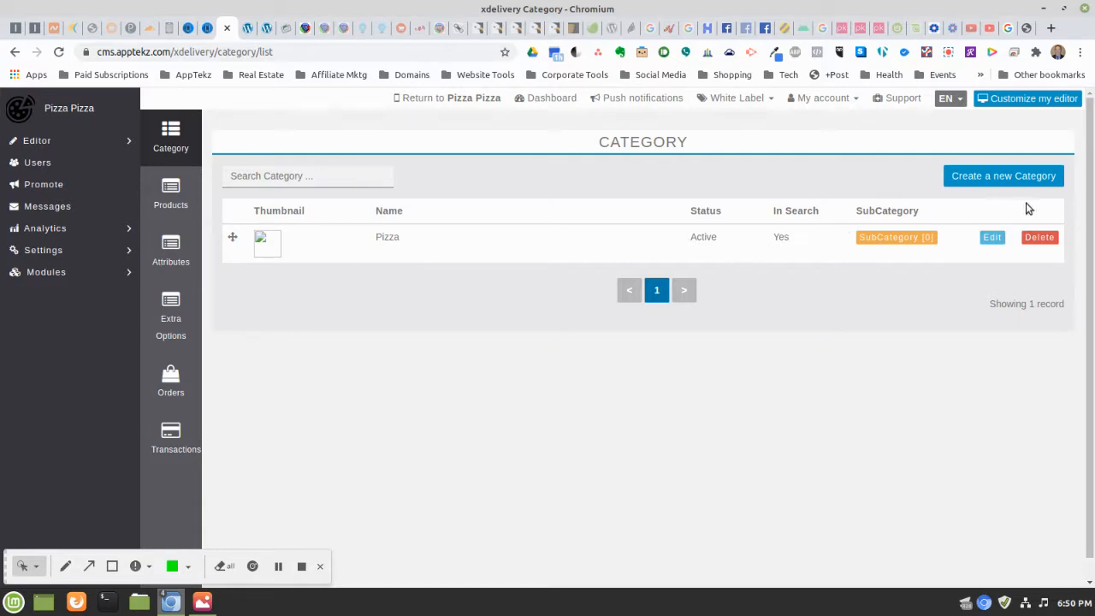
click(1015, 178)
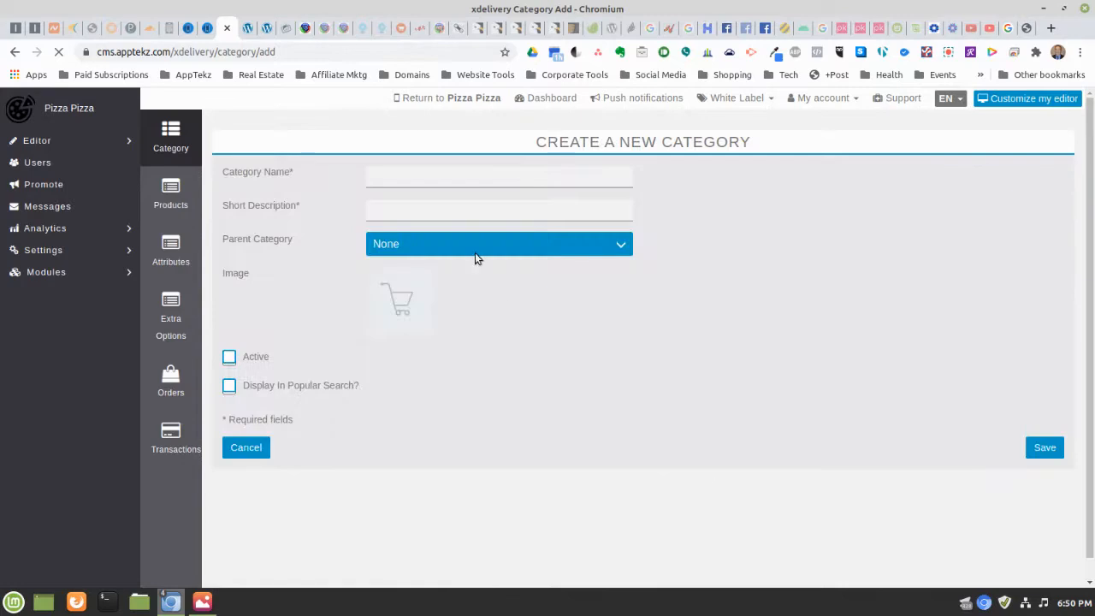
click(409, 174)
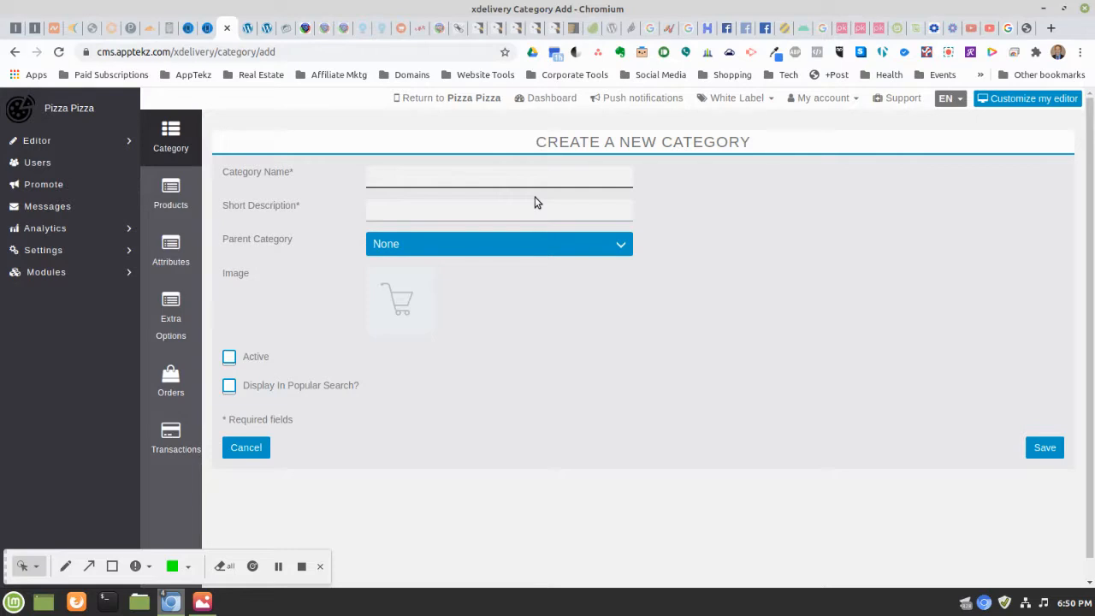
Save the Starters category ('Starters & Appetizers', spelling corrected), active and in popular search
text(Starters)
click(534, 202)
text(S)
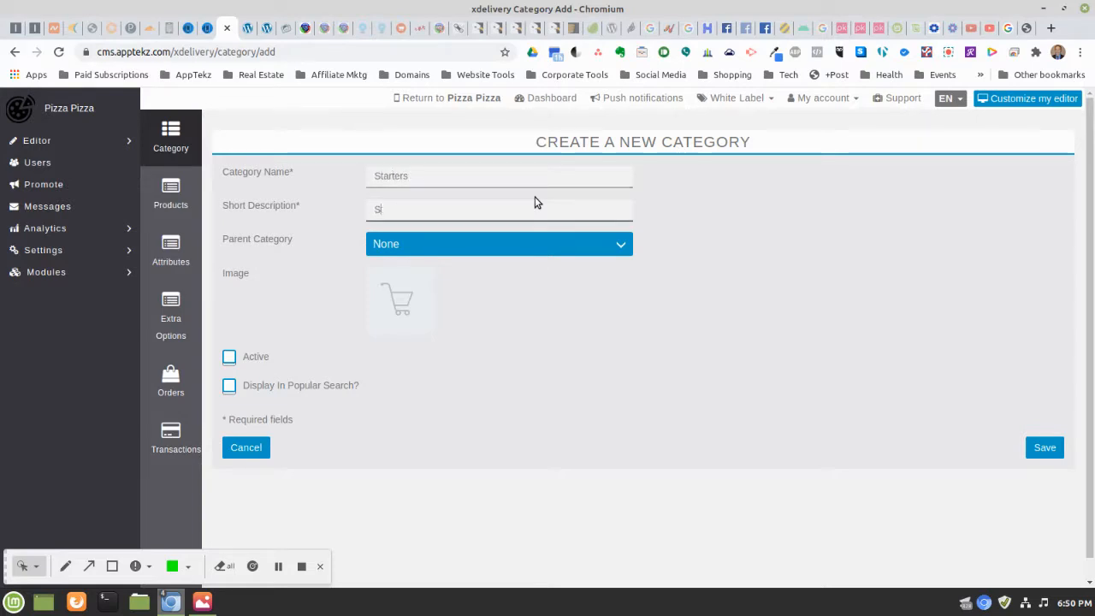
text(tarters & Appetze)
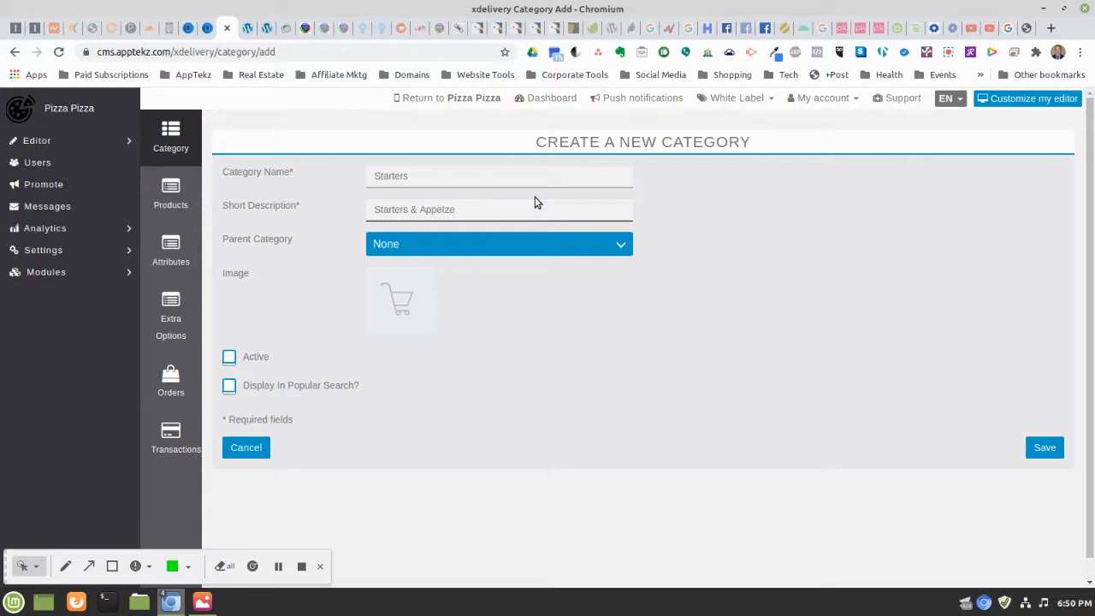
text(rs)
click(230, 357)
click(229, 387)
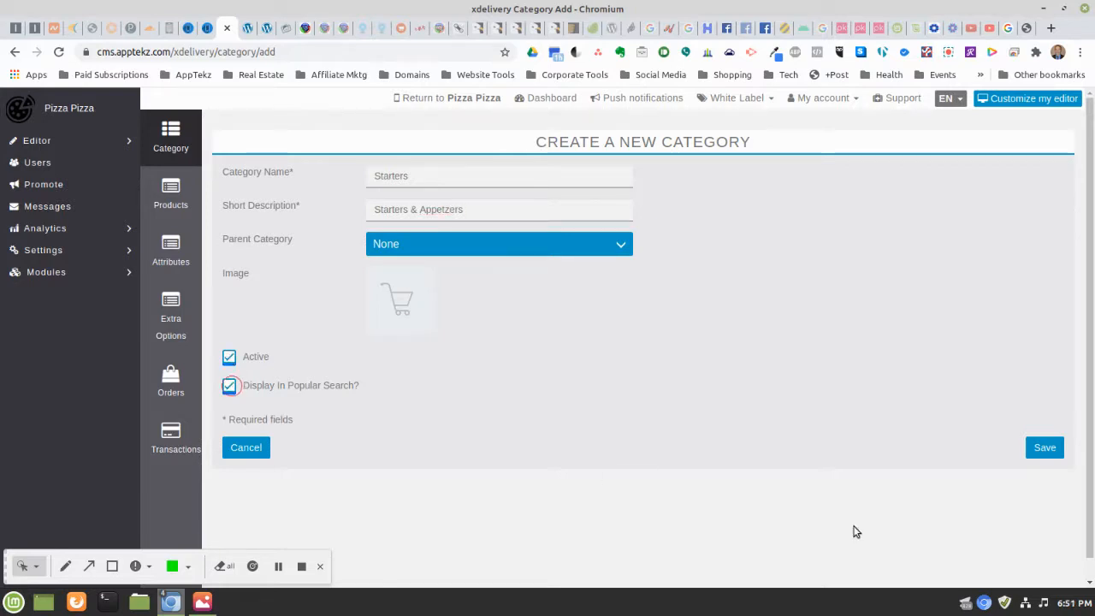
click(1044, 452)
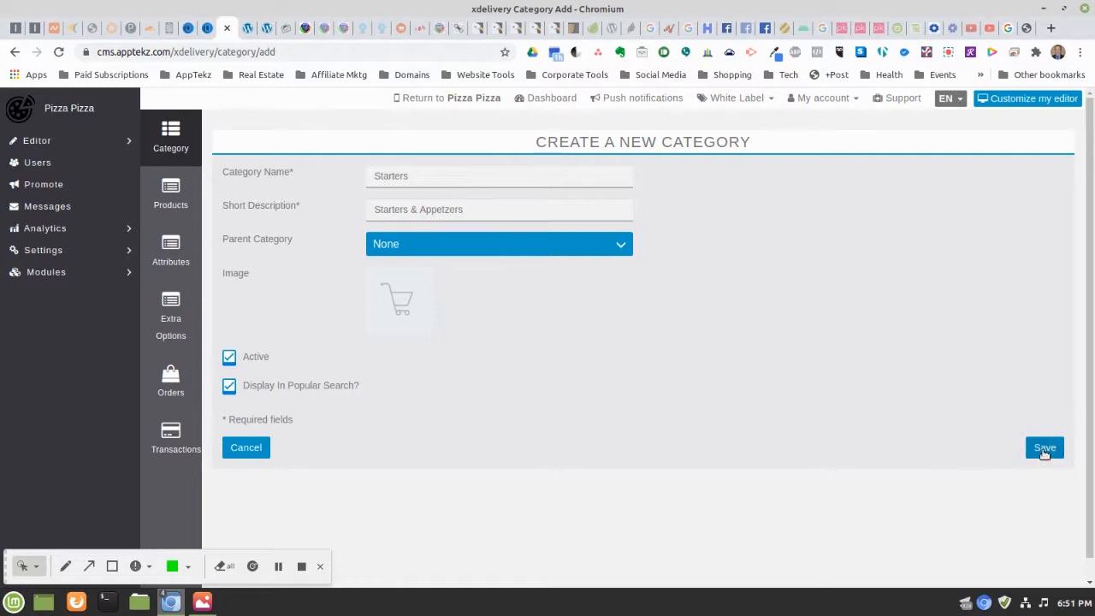
click(419, 209)
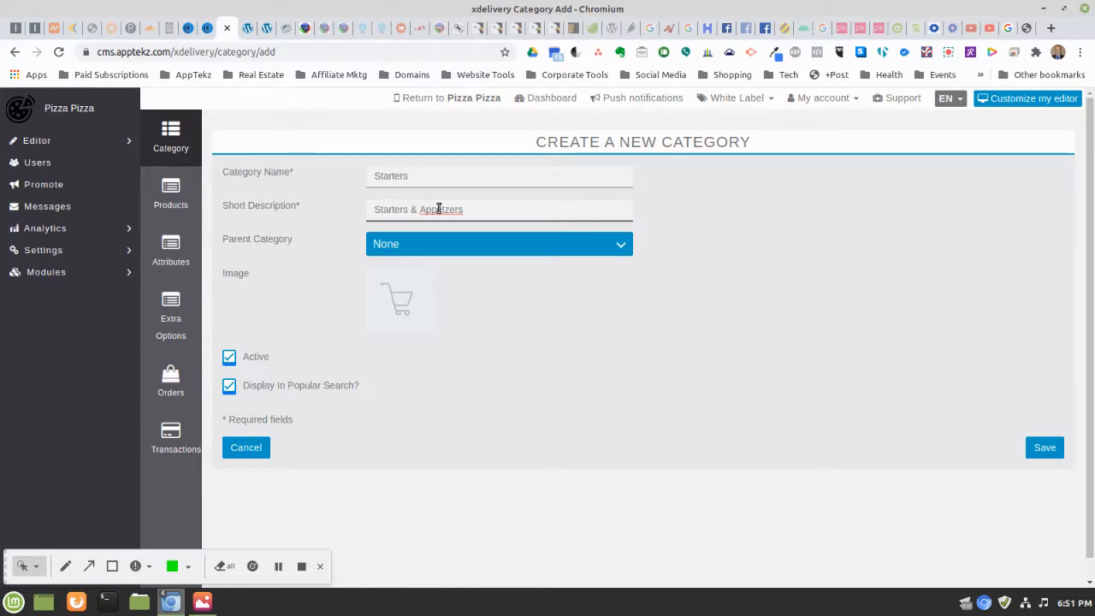
right_click(438, 209)
click(484, 219)
click(1045, 448)
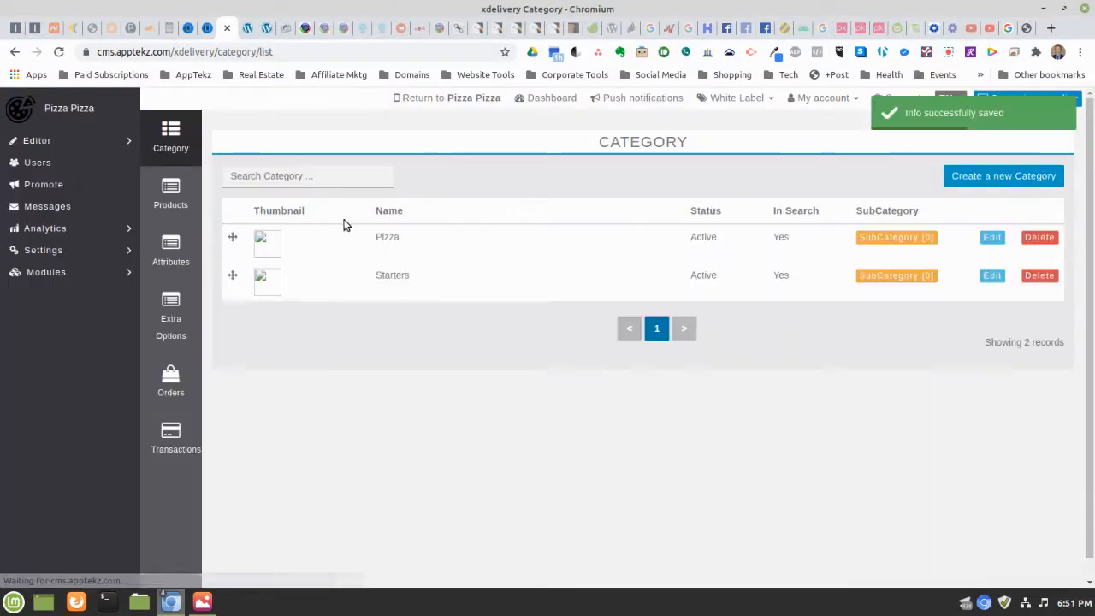
Save the Sandwiches category, 'Hot and Cold Sandwiches', as active and shown in popular search
click(1019, 176)
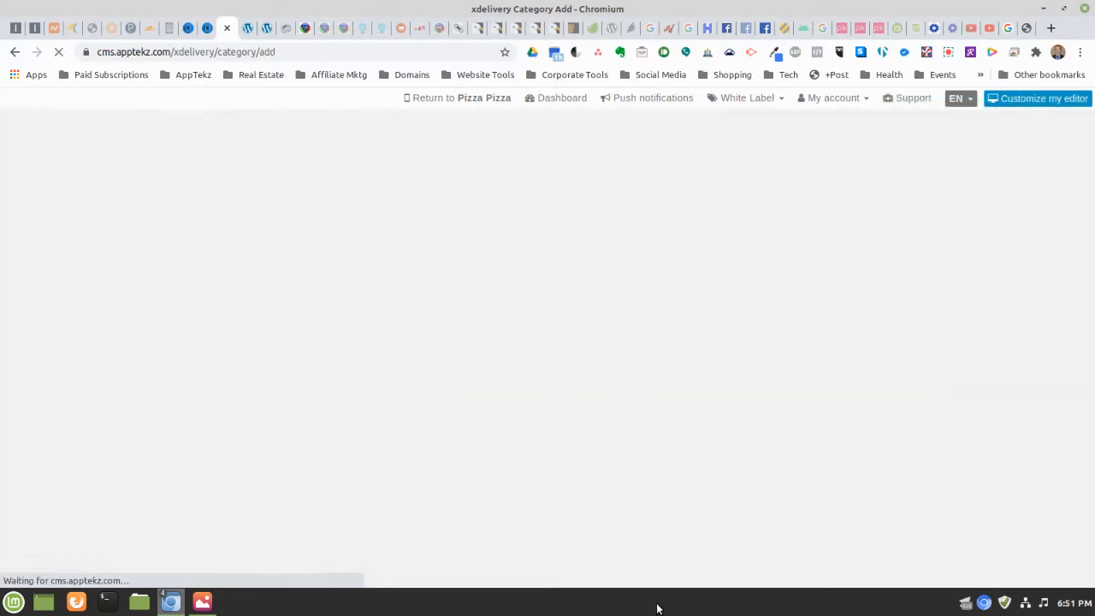
click(381, 176)
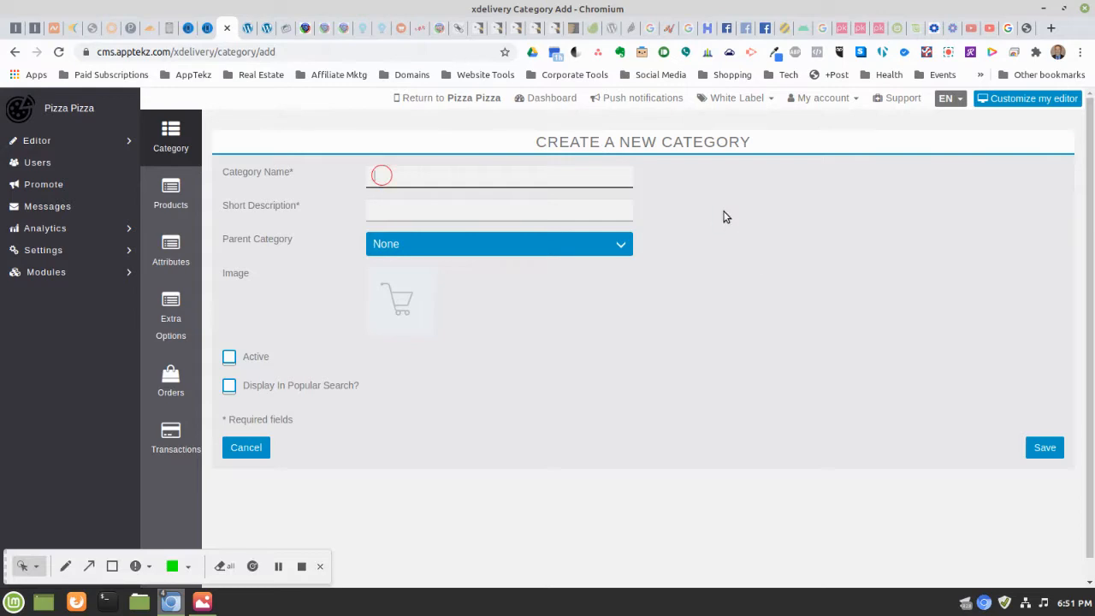
text(Sa)
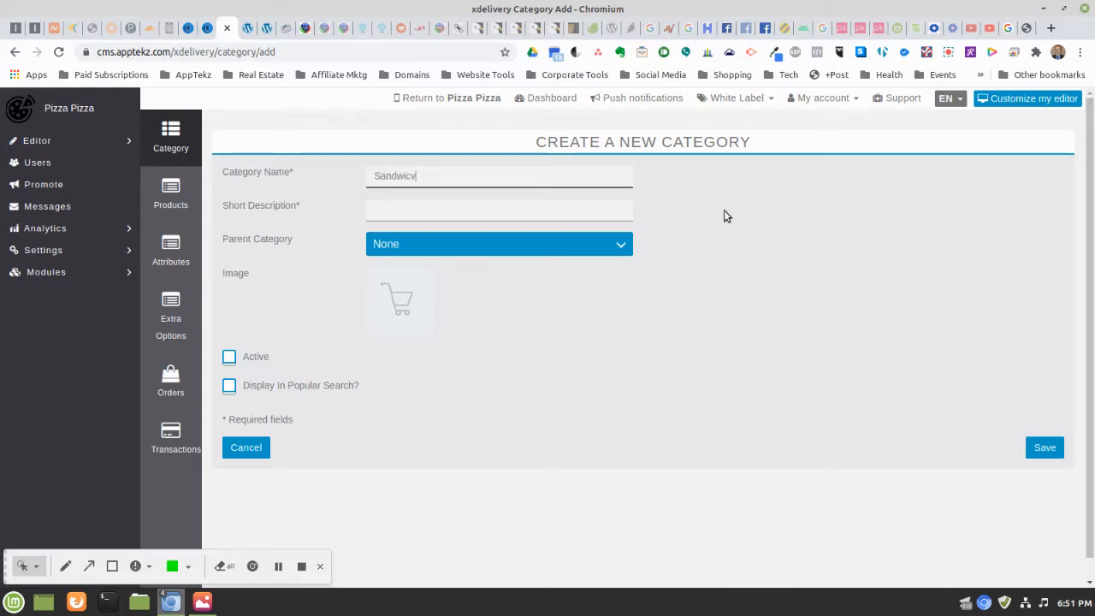
text(ndwiches)
key(Tab)
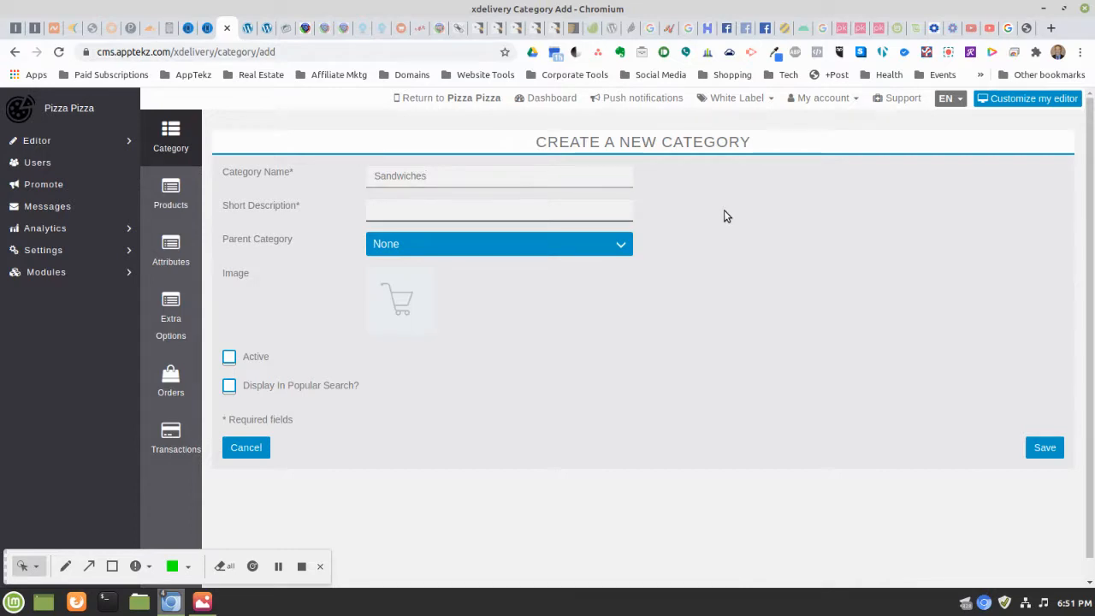
text(San)
key(BackSpace)
key(BackSpace)
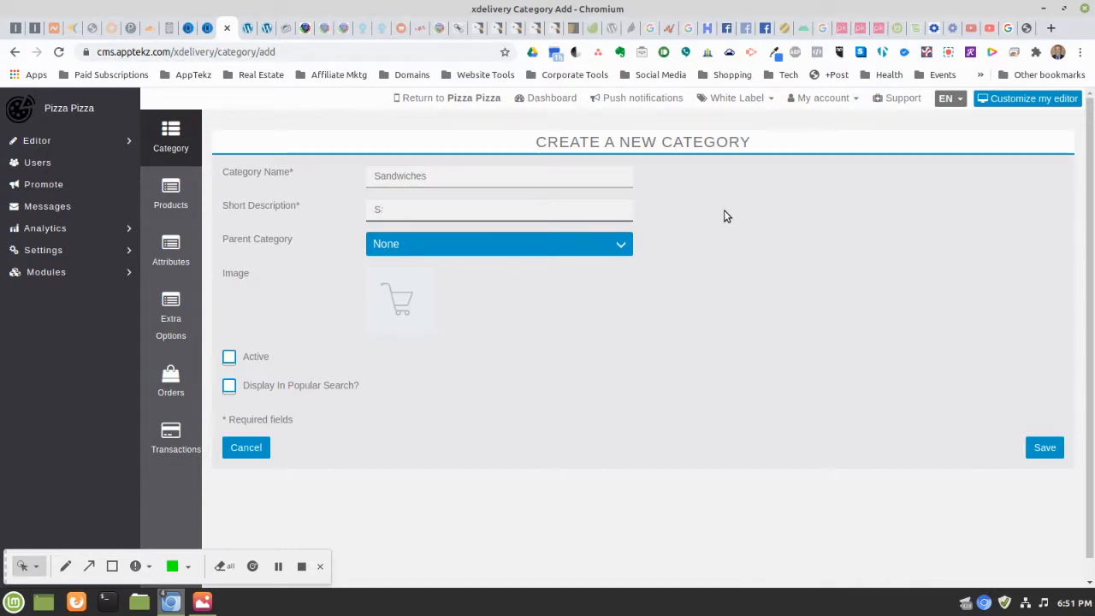
text(Hot and Cold)
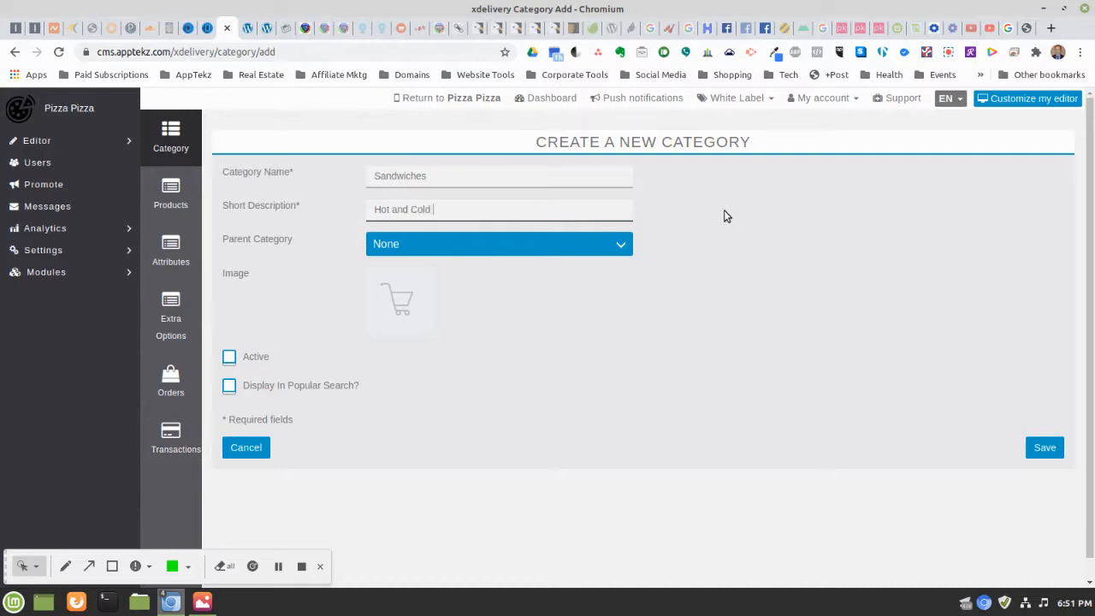
text( Sandwiches)
click(229, 356)
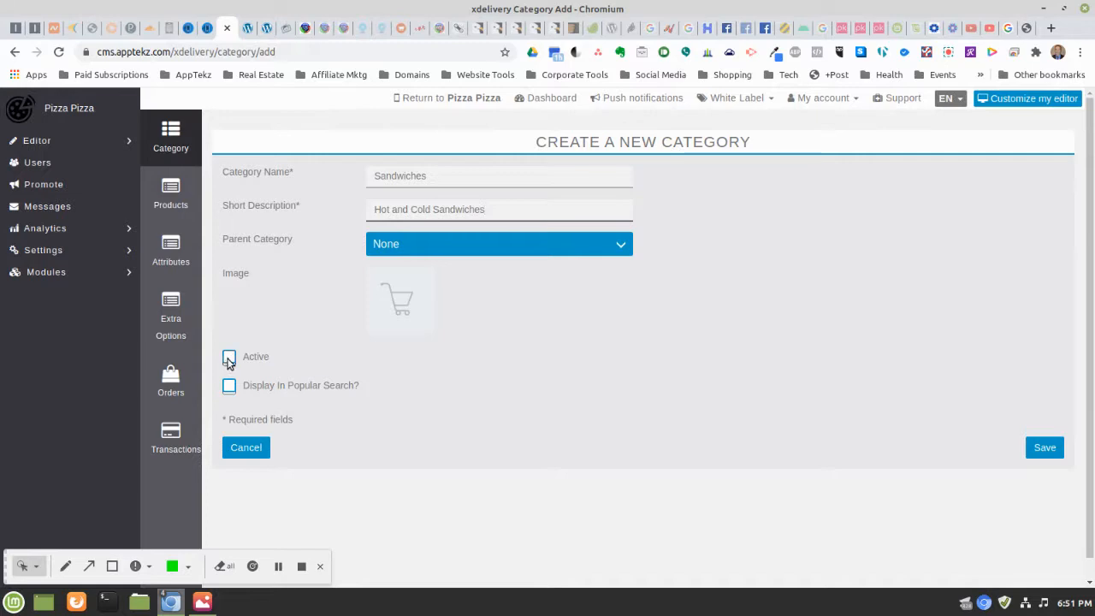
click(229, 386)
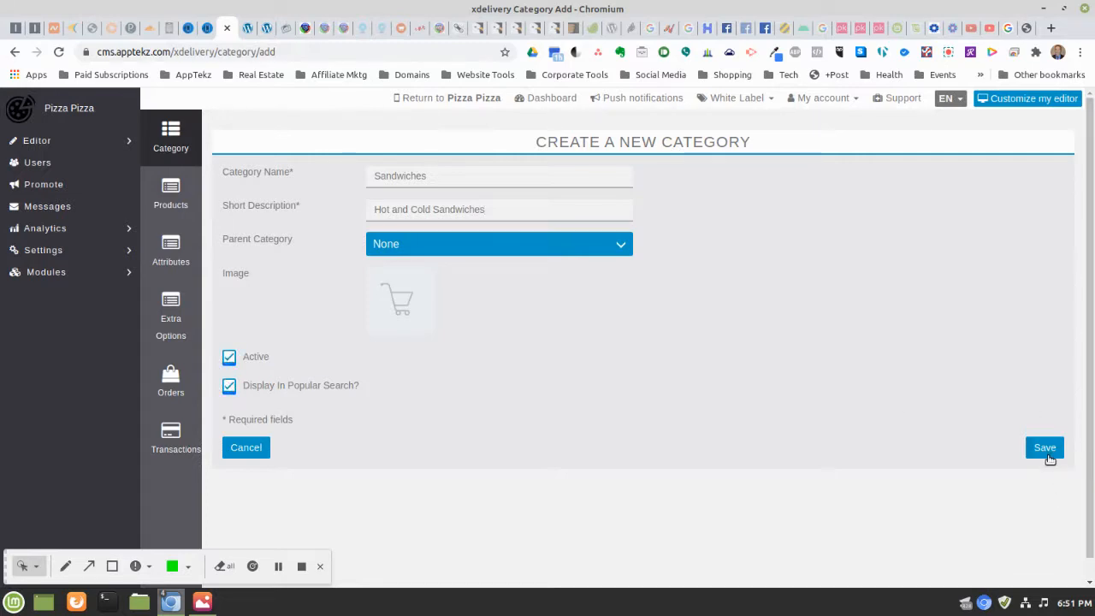
click(1047, 451)
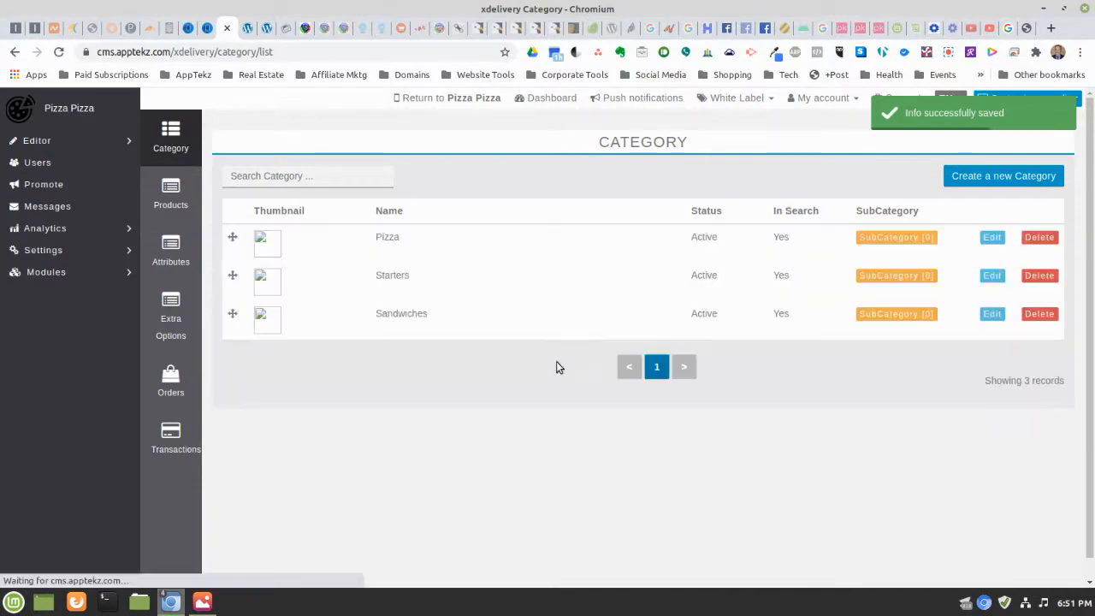
click(971, 186)
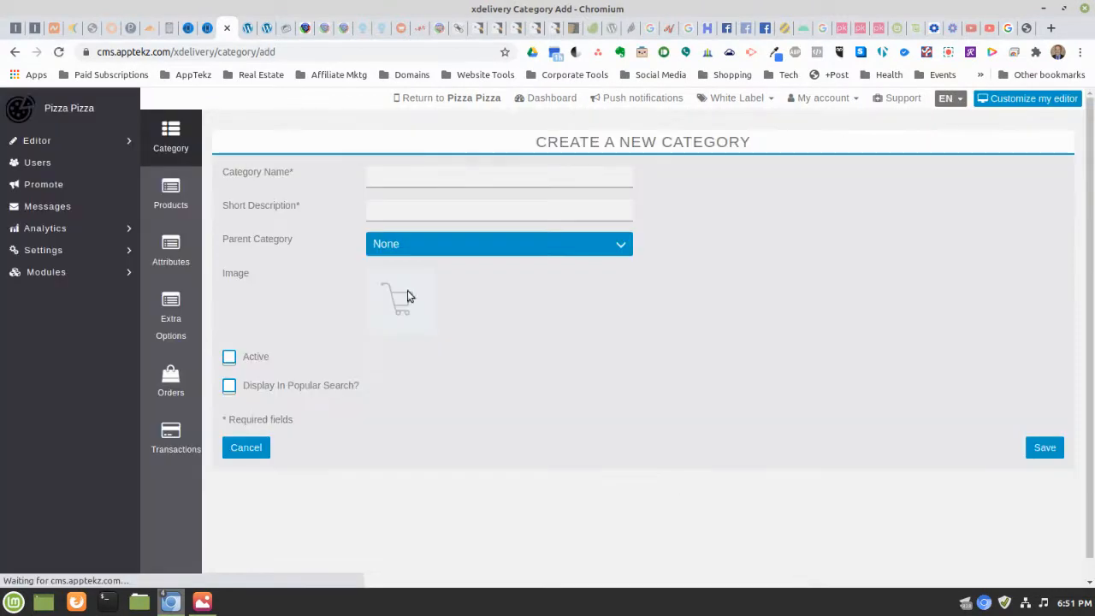
Save a Salads category described 'Salads', active and in popular search, then start another
click(420, 176)
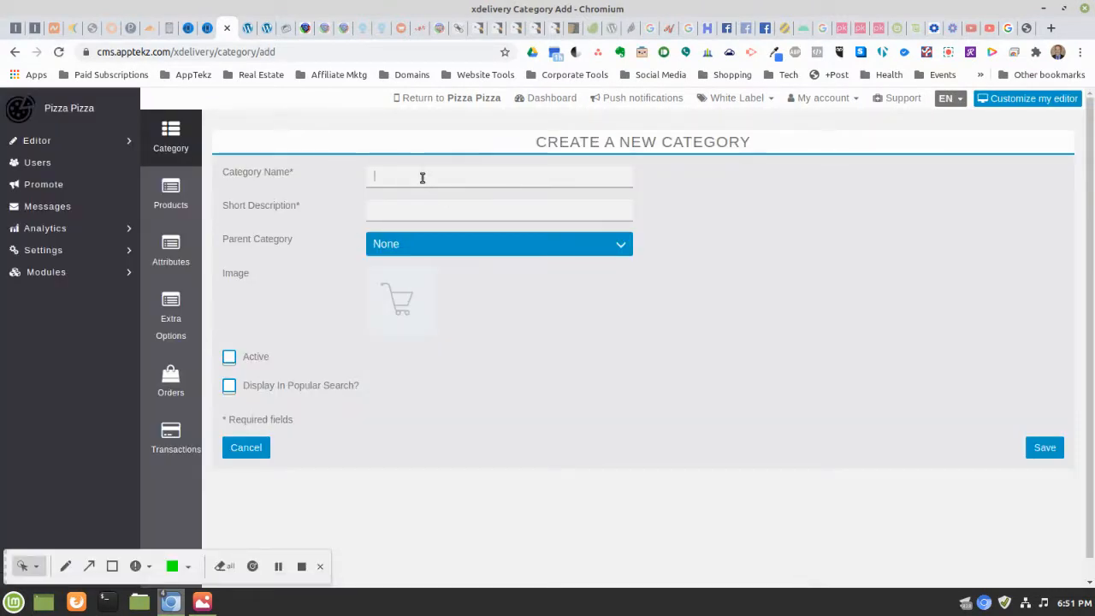
text(Salads)
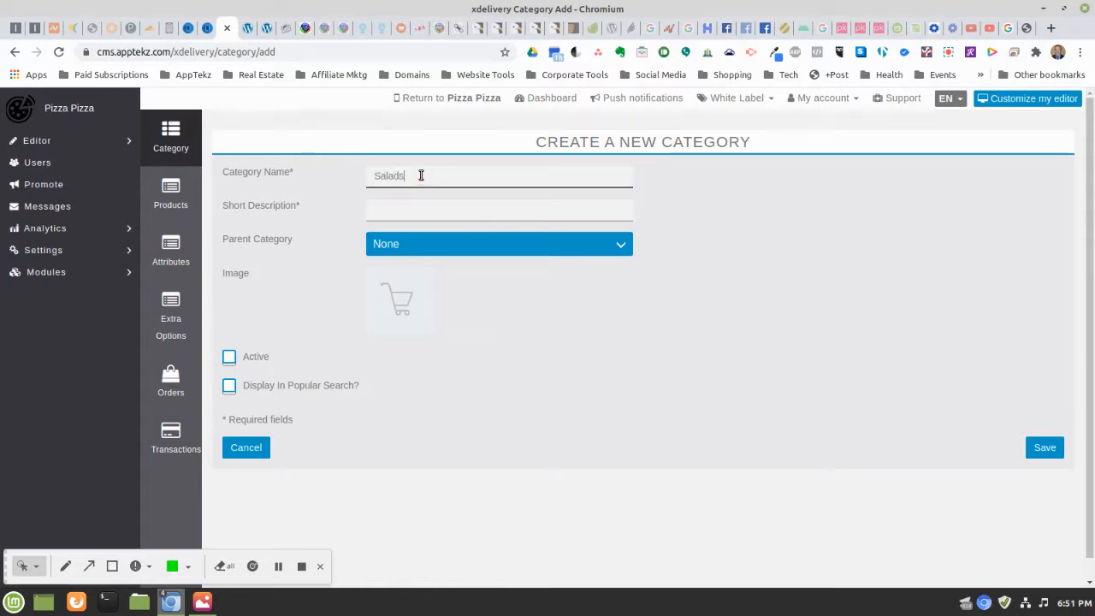
key(Tab)
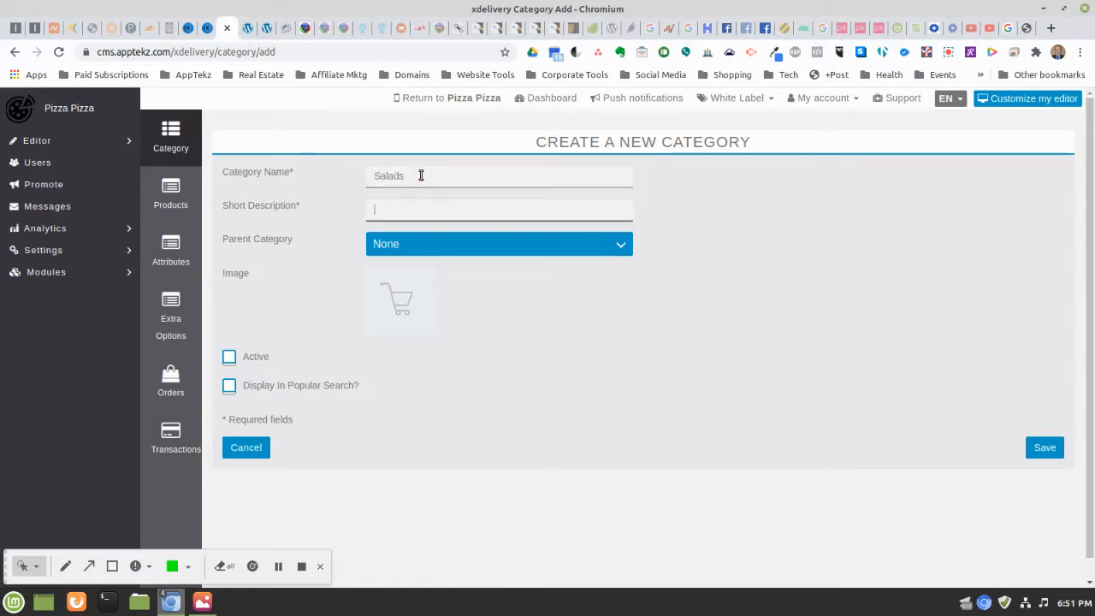
text(Sala)
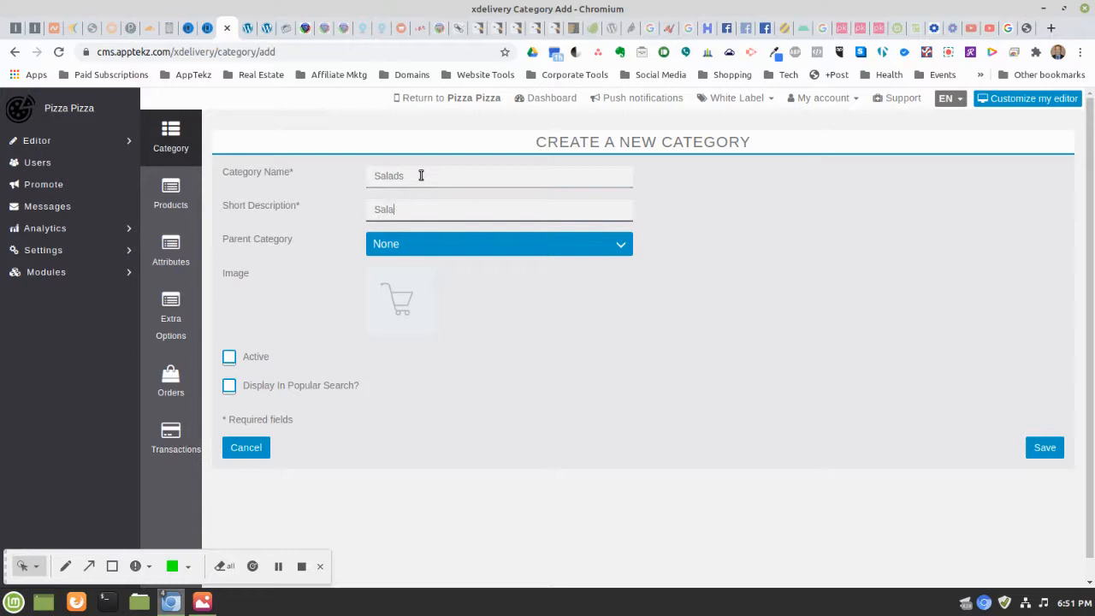
text(ds)
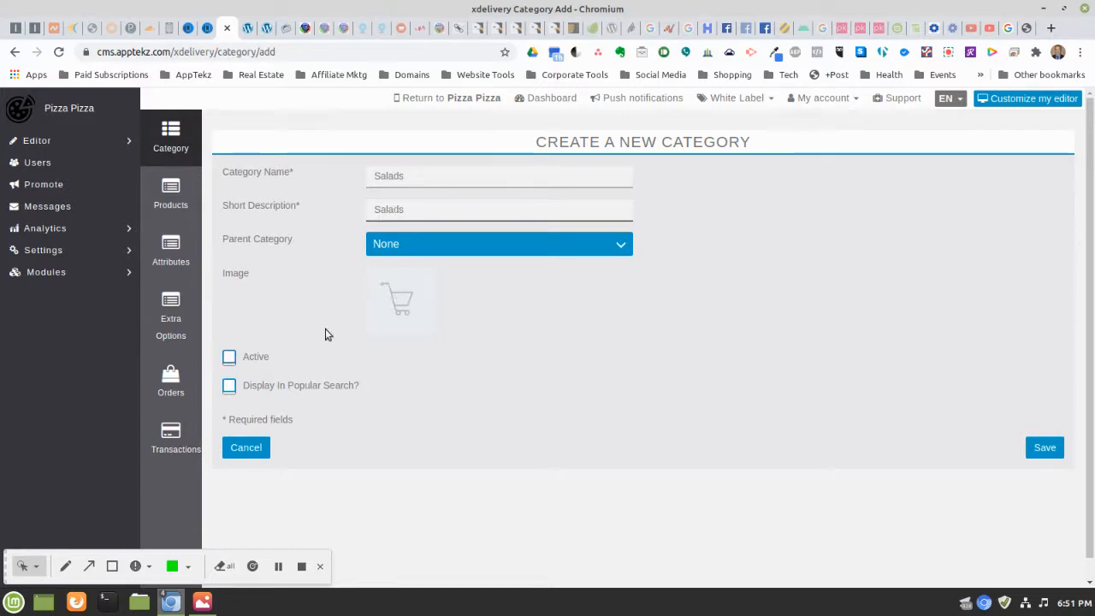
click(229, 358)
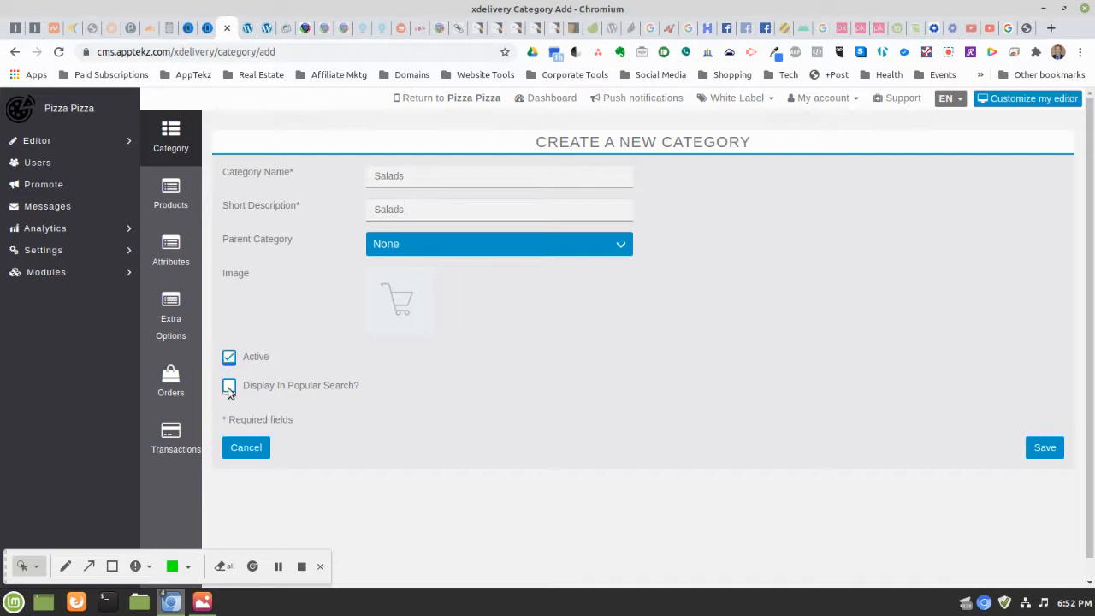
click(229, 385)
click(1045, 450)
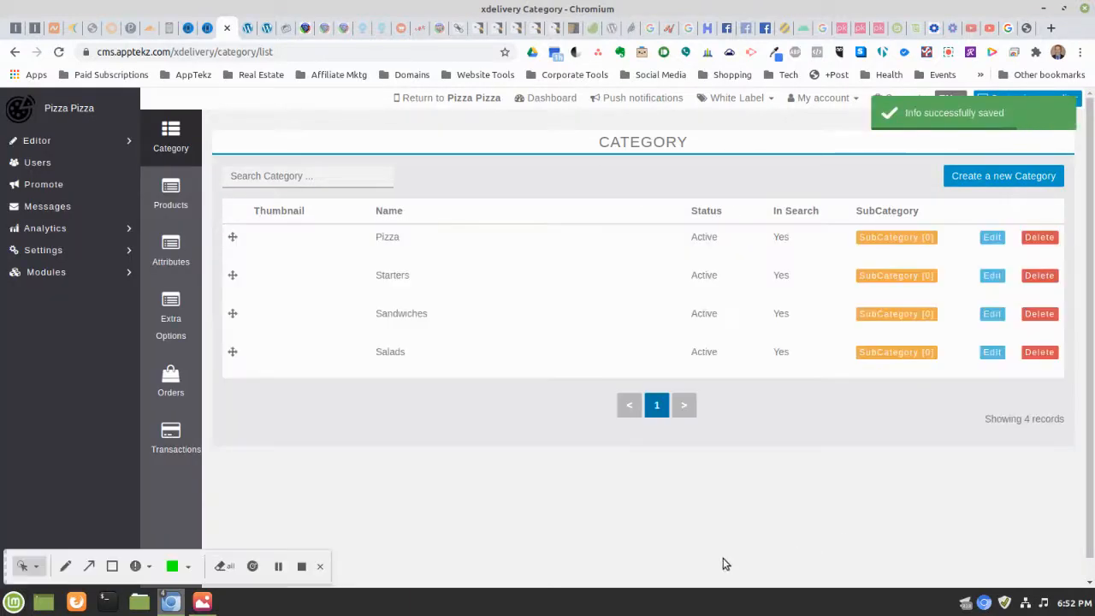
click(966, 178)
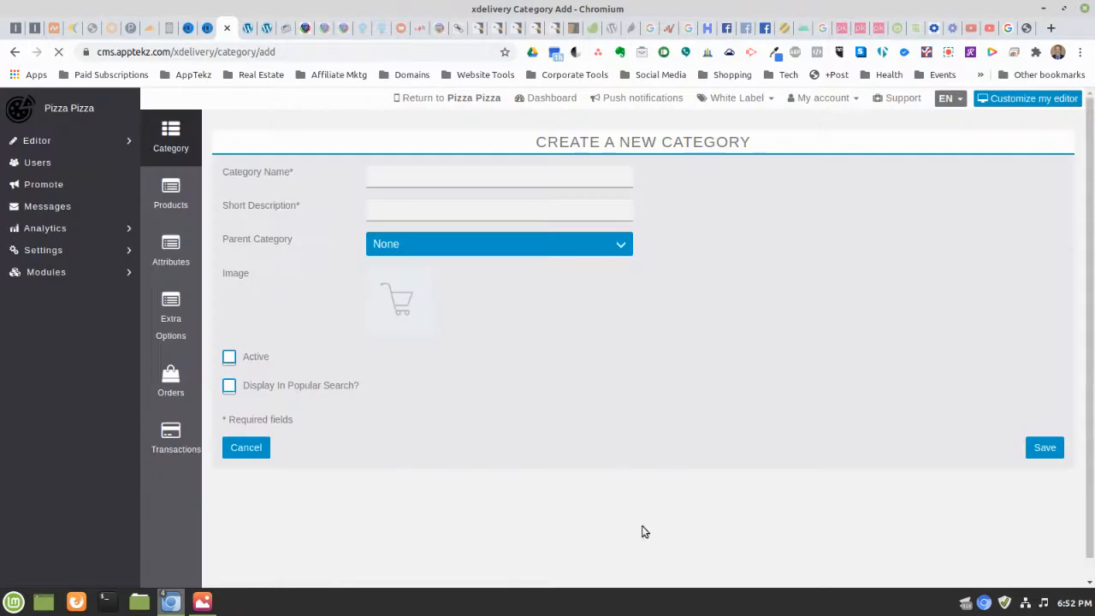
Save a Beverages category described 'Hot and Cold Beverages', ticked Active and Display In Popular Search
click(416, 178)
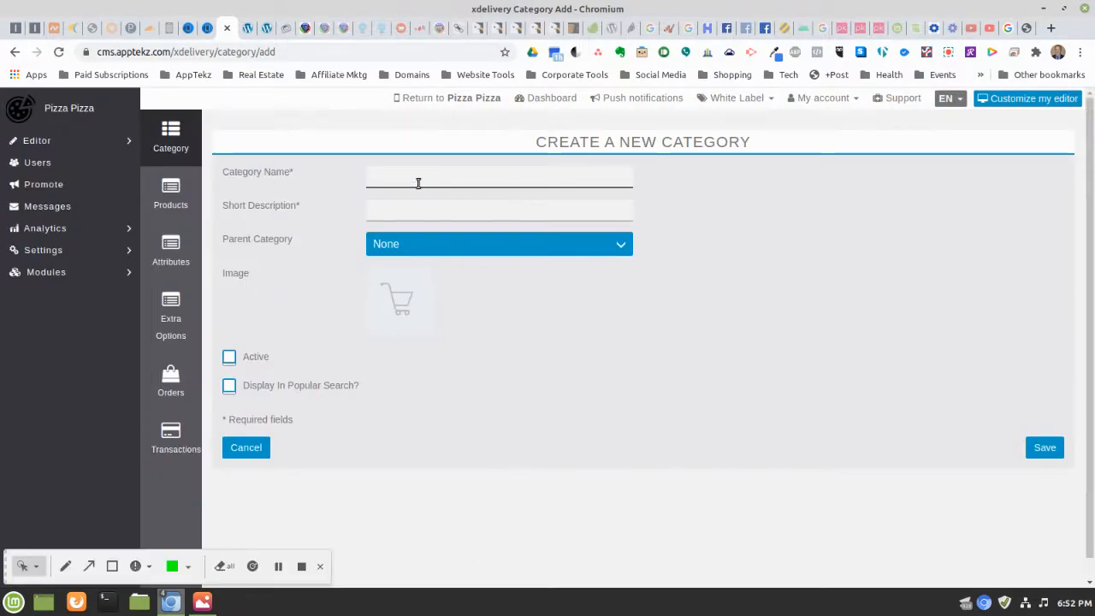
text(Bever)
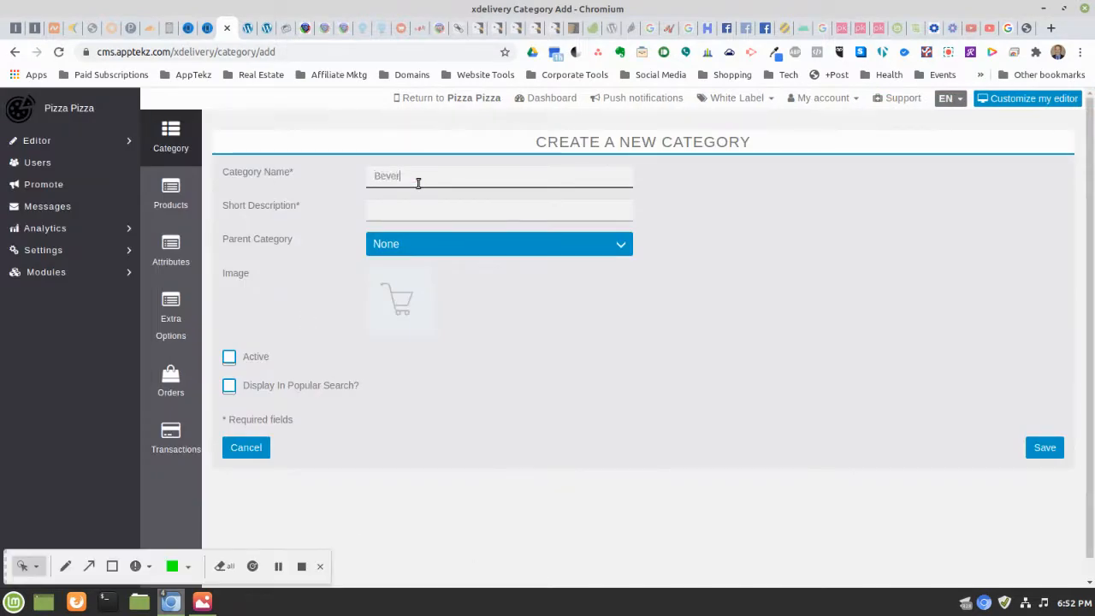
text(ages)
key(Tab)
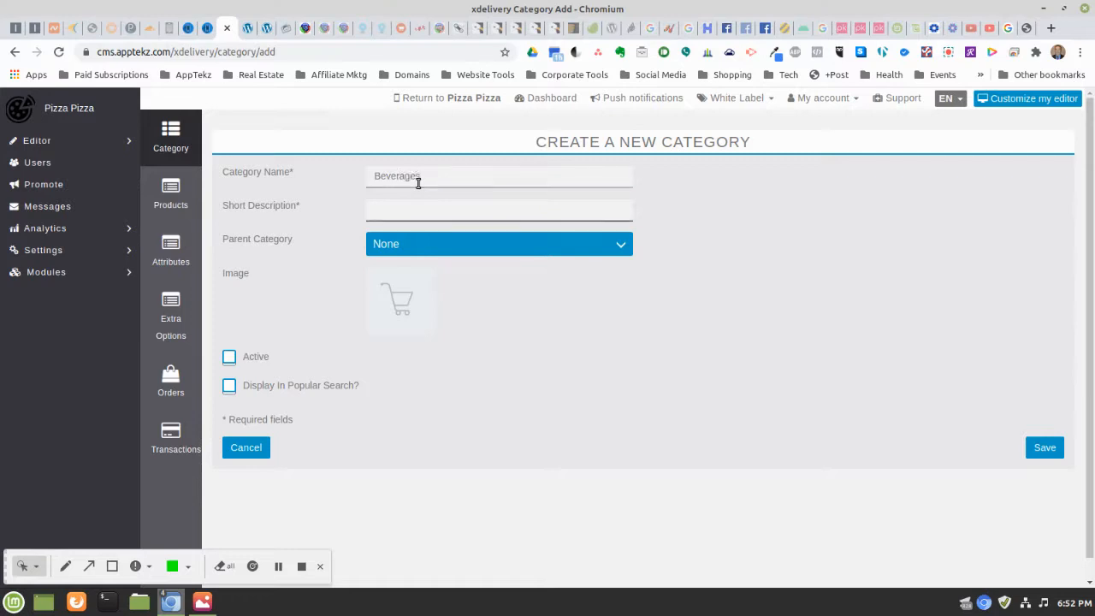
text(Drinks and Bev)
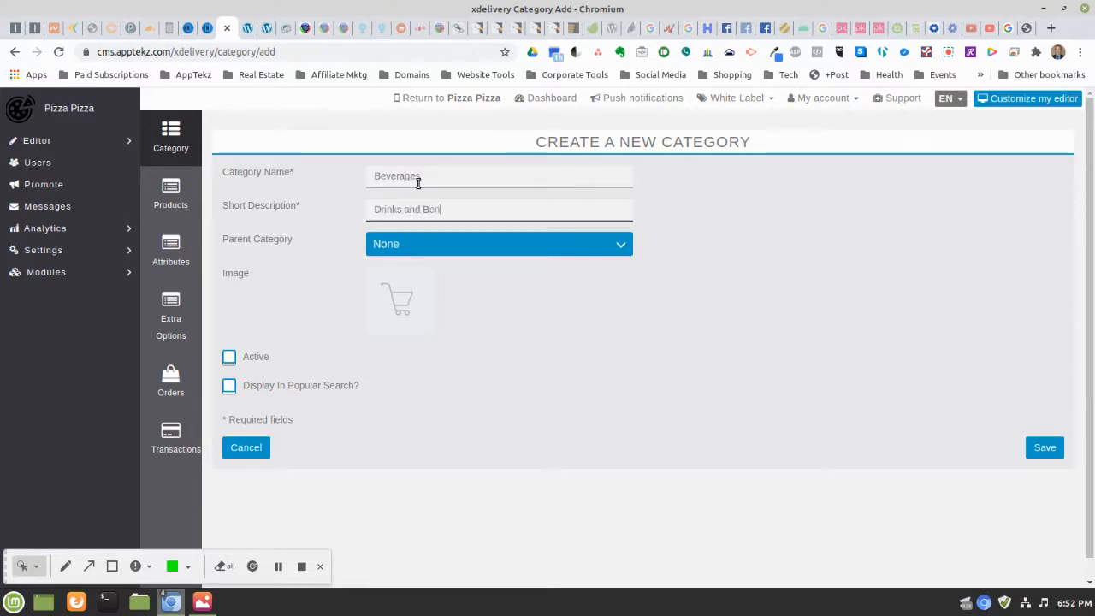
key(BackSpace)
key(BackSpace)
key(BackSpace)
key(BackSpace)
key(BackSpace)
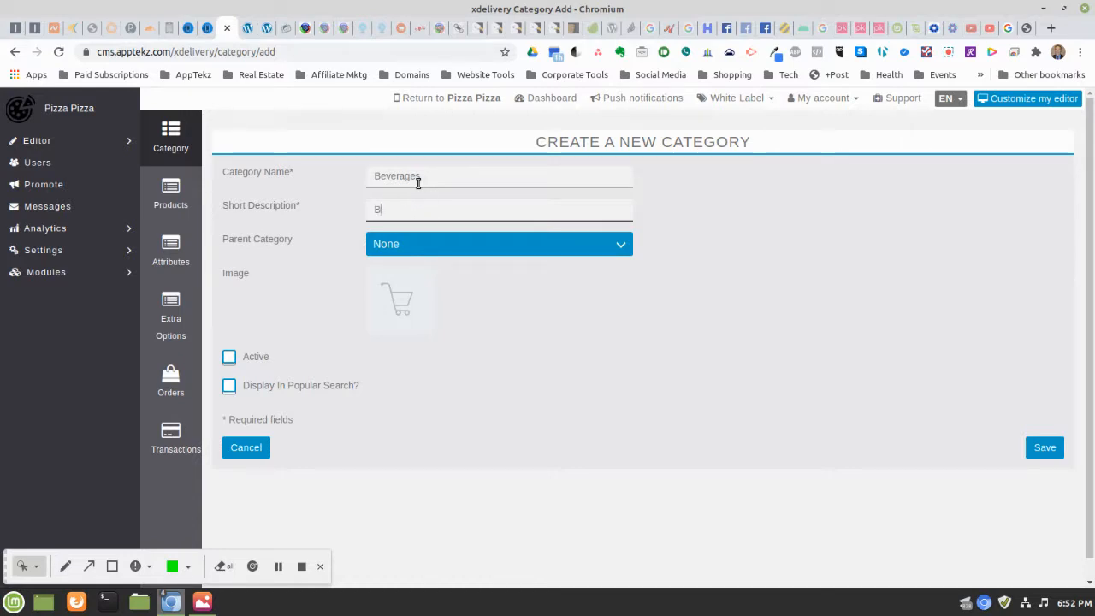
text(r)
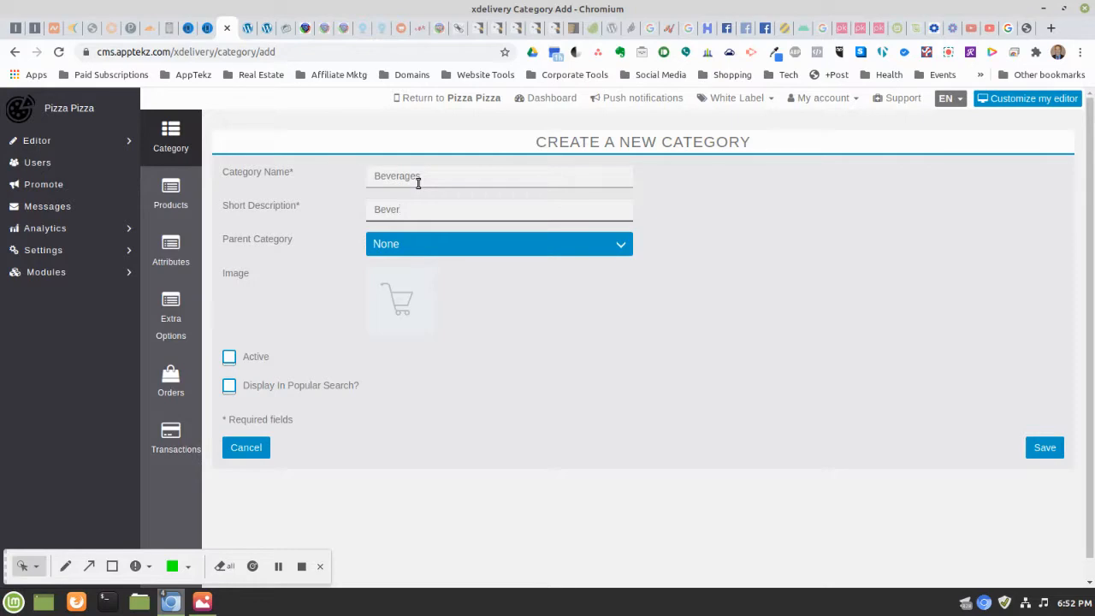
text(Hot)
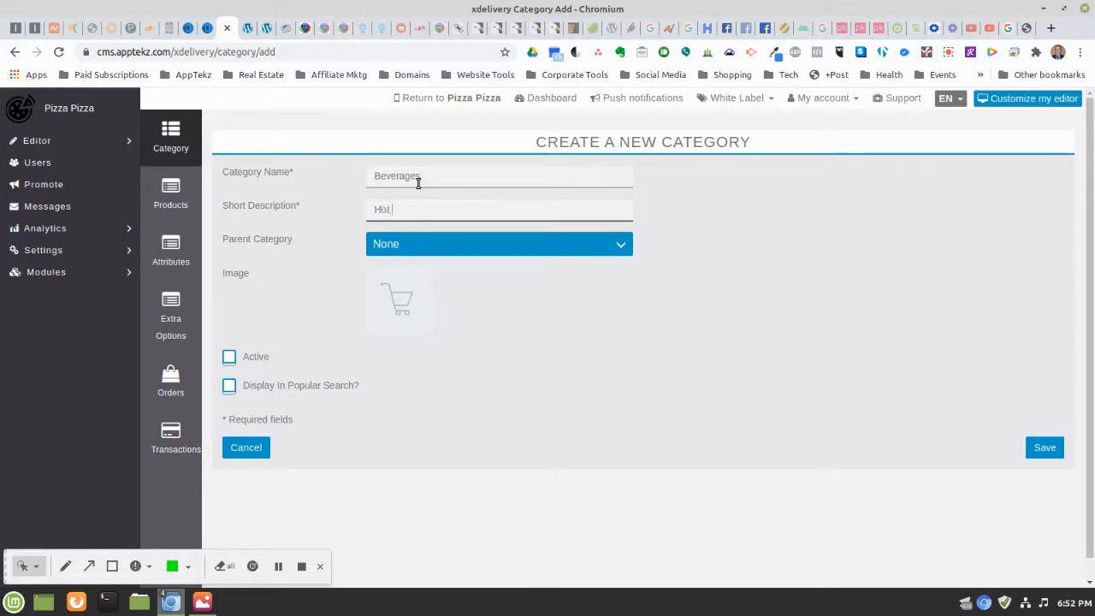
text( and Cold Beverages)
click(229, 355)
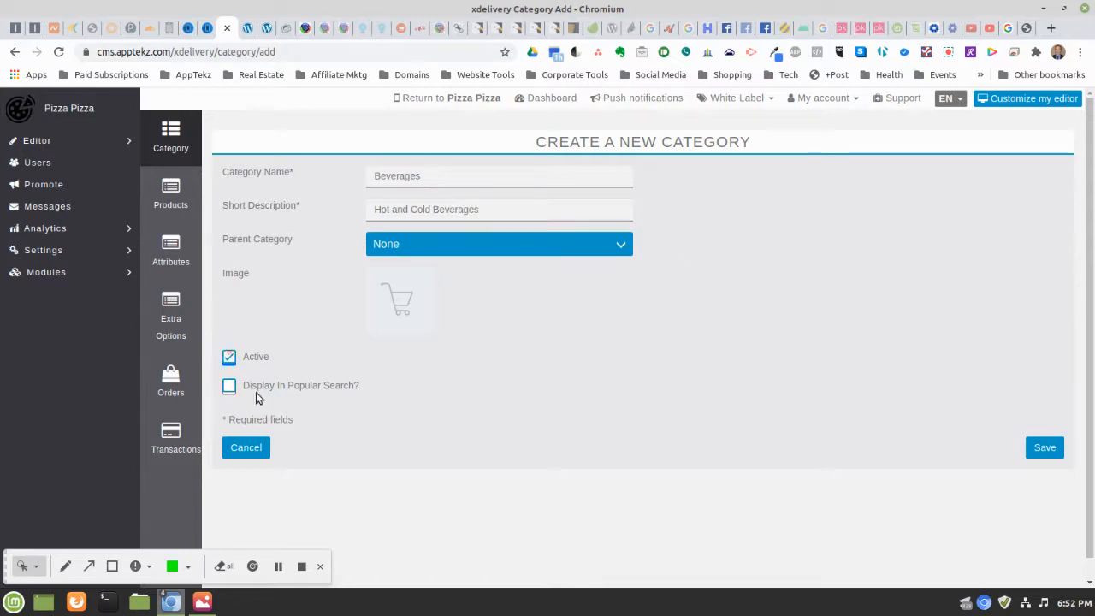
click(229, 387)
click(1045, 448)
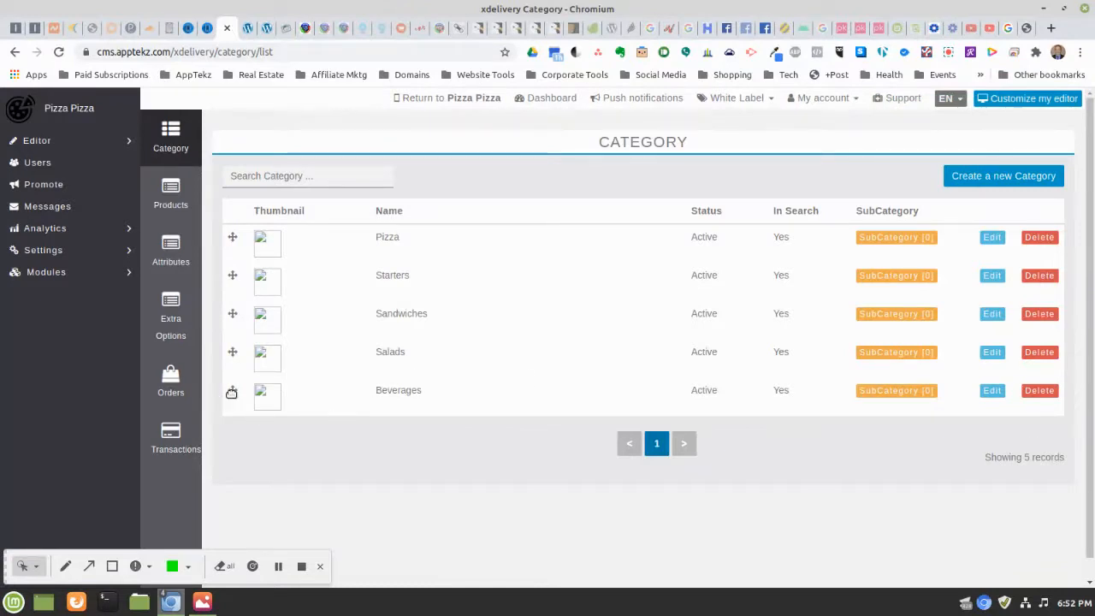
Drag the Beverages, Pizza and Salads rows into the order Starters, Salads, Pizza, Sandwiches, Beverages
mouse_move(232, 390)
mouse_down()
mouse_move(235, 342)
mouse_move(237, 391)
mouse_up()
drag(233, 239, 240, 276)
drag(232, 350, 244, 256)
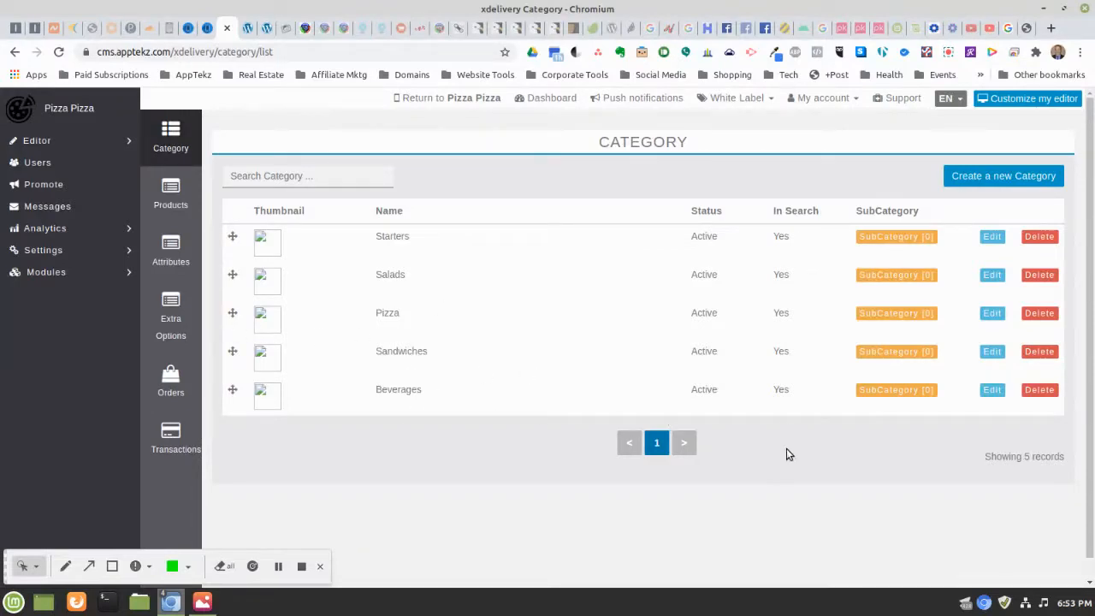
Start a new category named Dinners, described Dinners, with Active and Display In Popular Search ticked
click(970, 183)
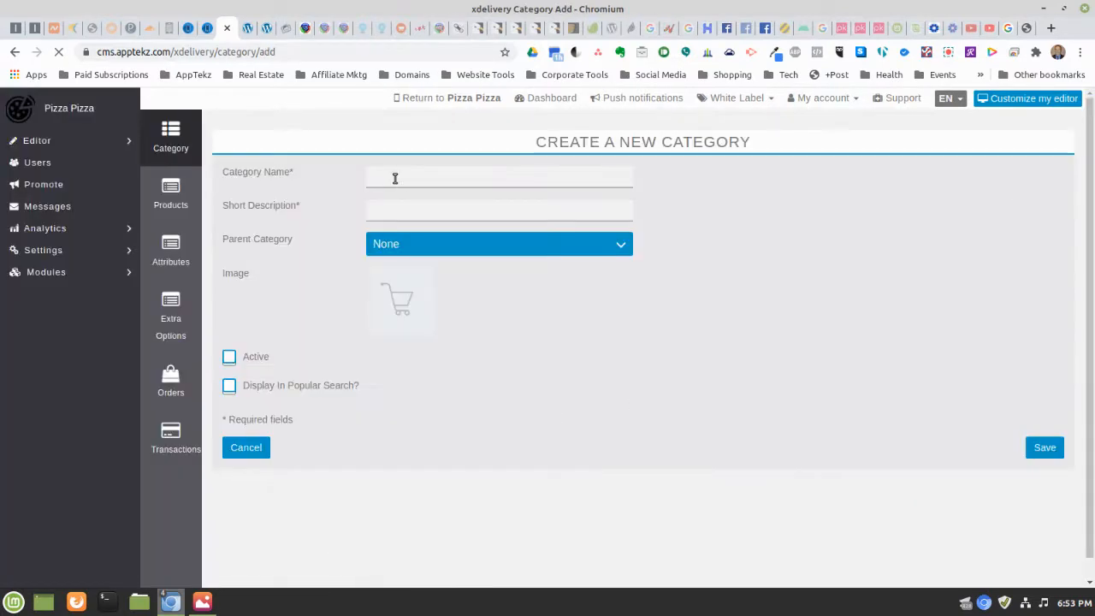
click(395, 178)
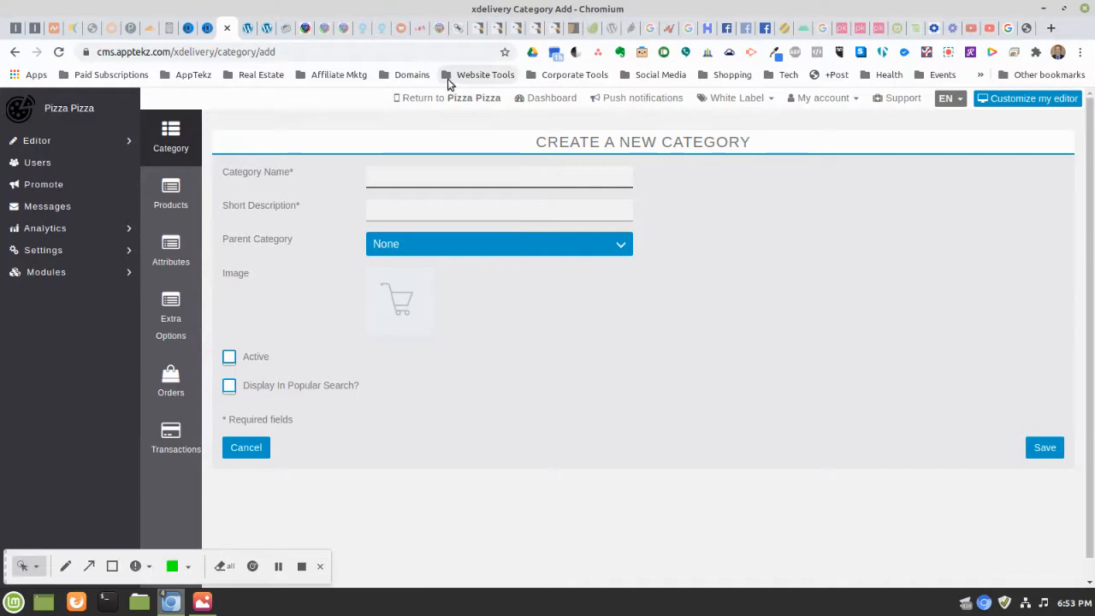
text(Dinners)
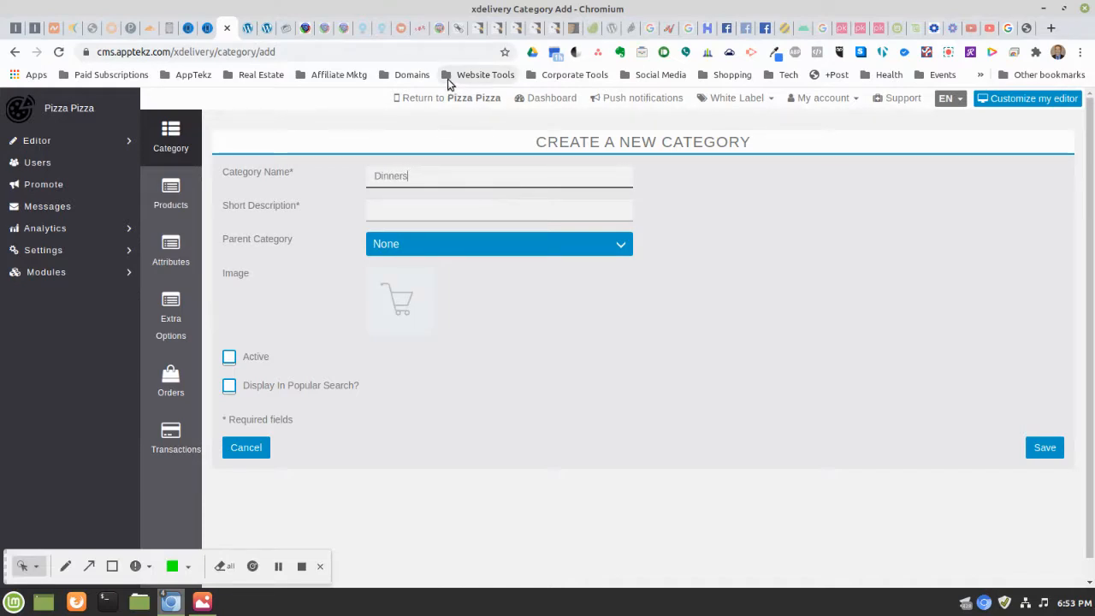
key(Tab)
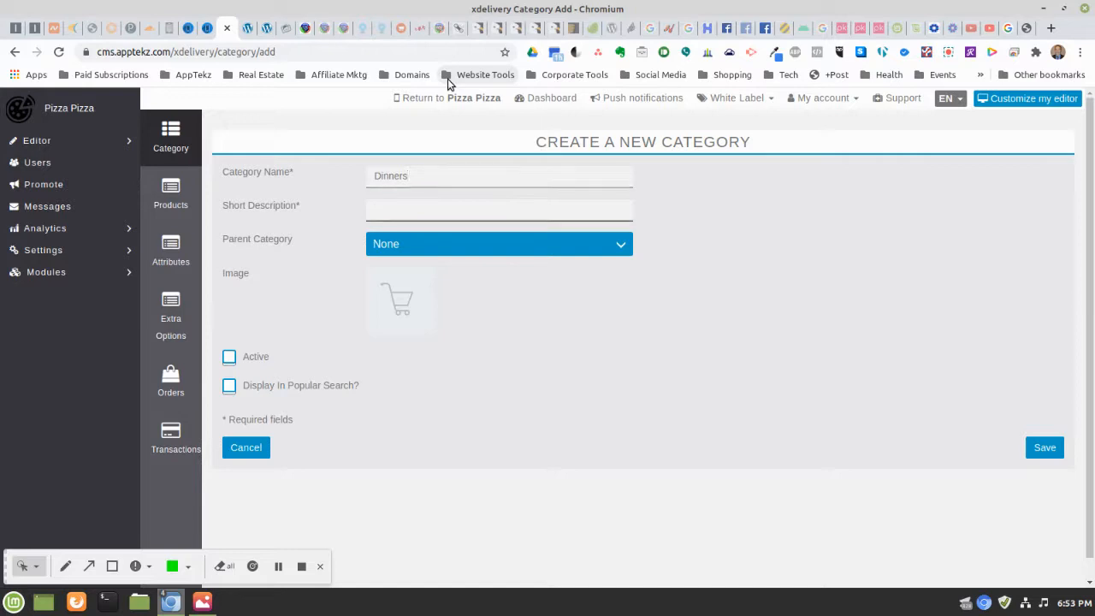
text(Dinners)
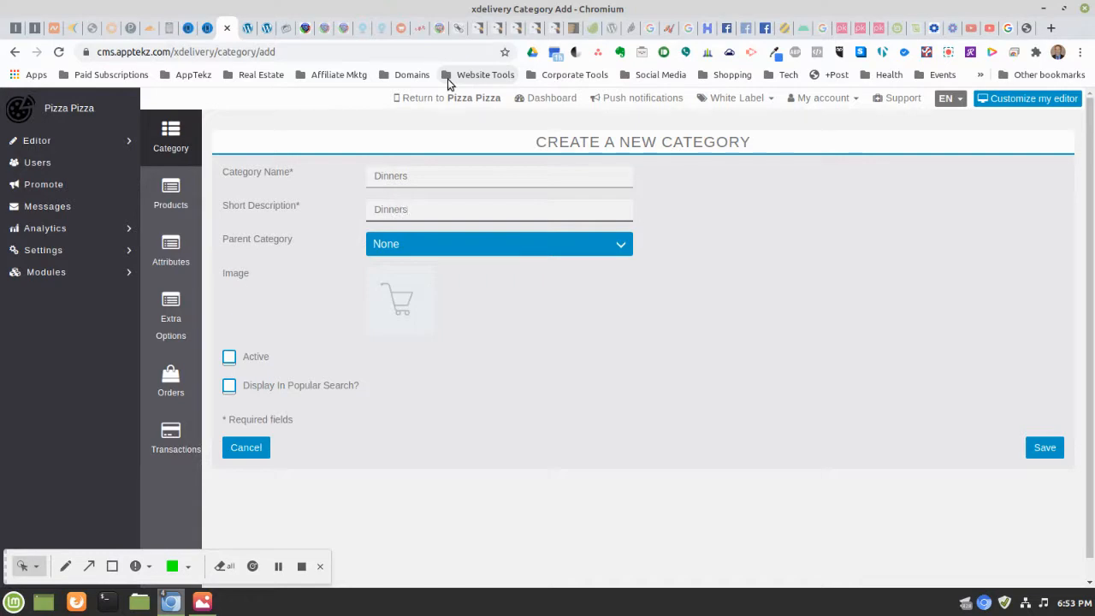
click(229, 358)
click(230, 387)
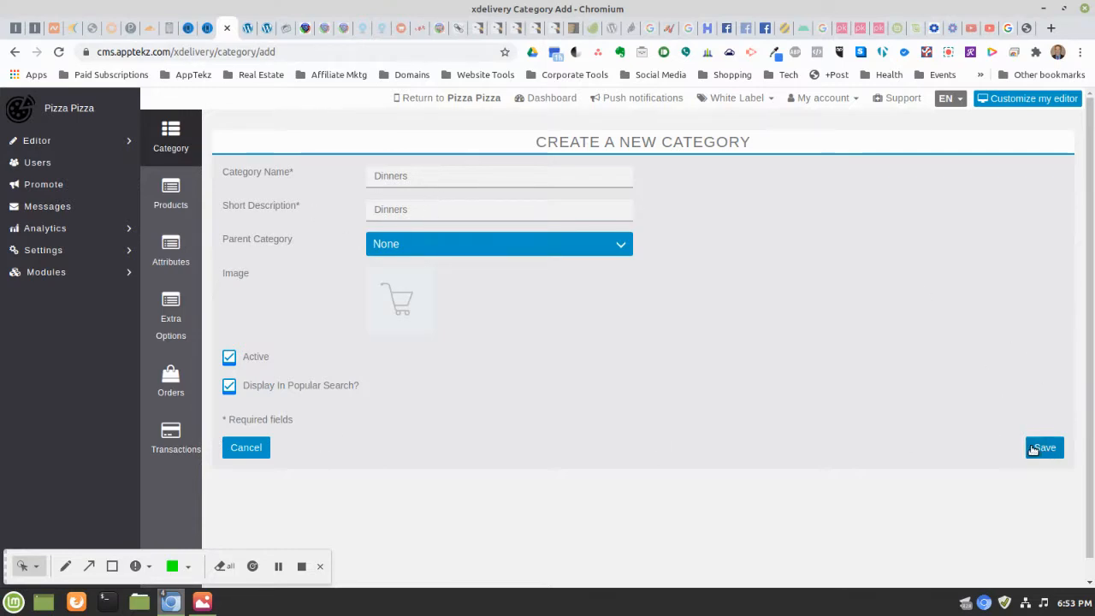
Extend the description to 'Dinners & Pasta' and save the Dinners category
click(377, 174)
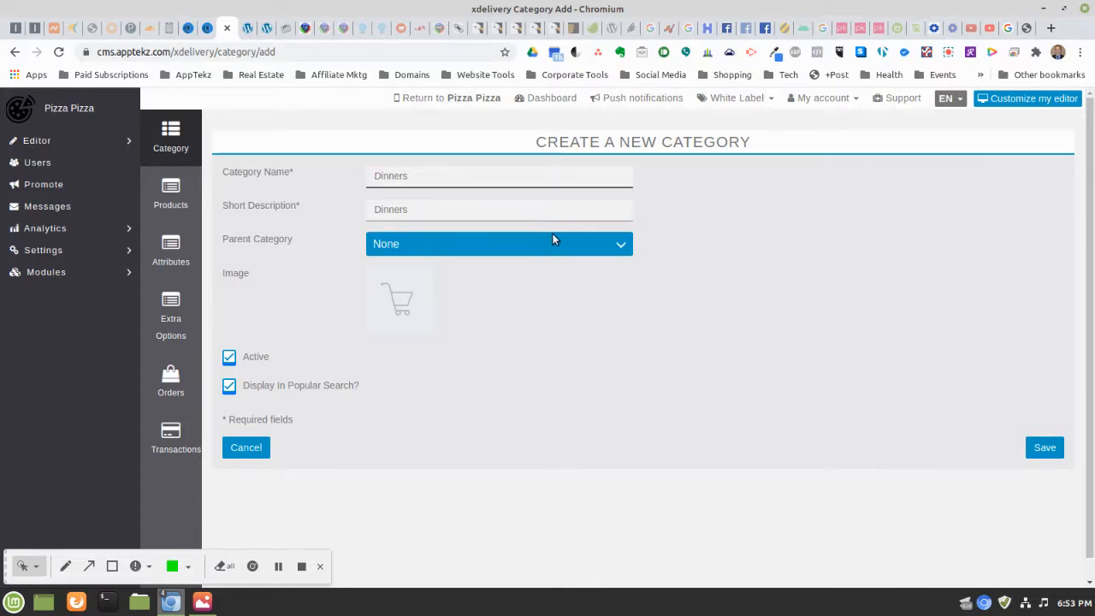
text(Pasta)
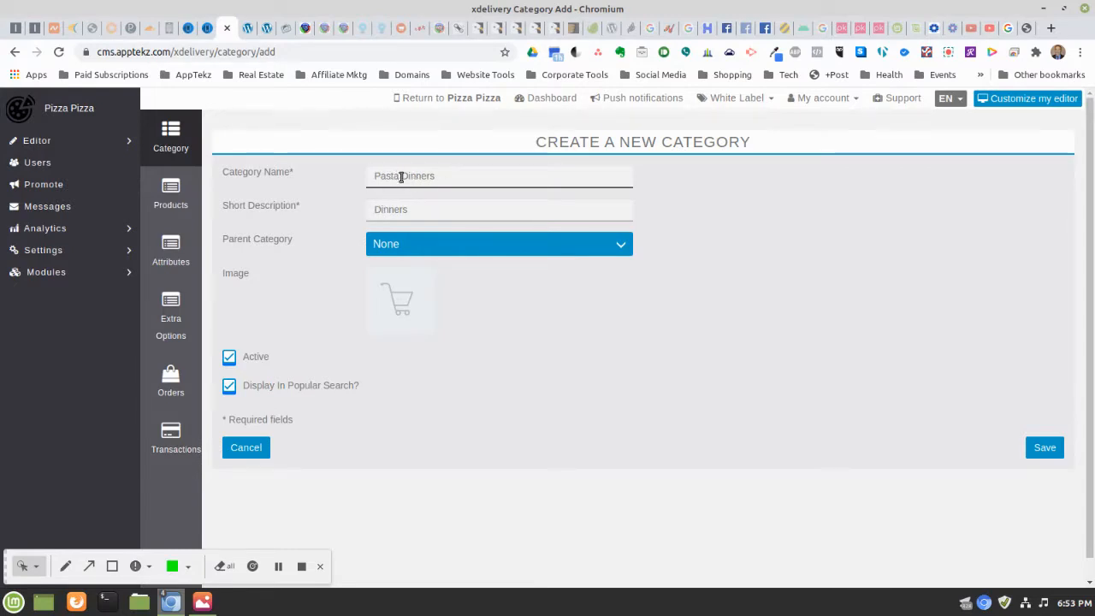
key(BackSpace)
key(BackSpace)
key(BackSpace)
key(BackSpace)
key(BackSpace)
key(BackSpace)
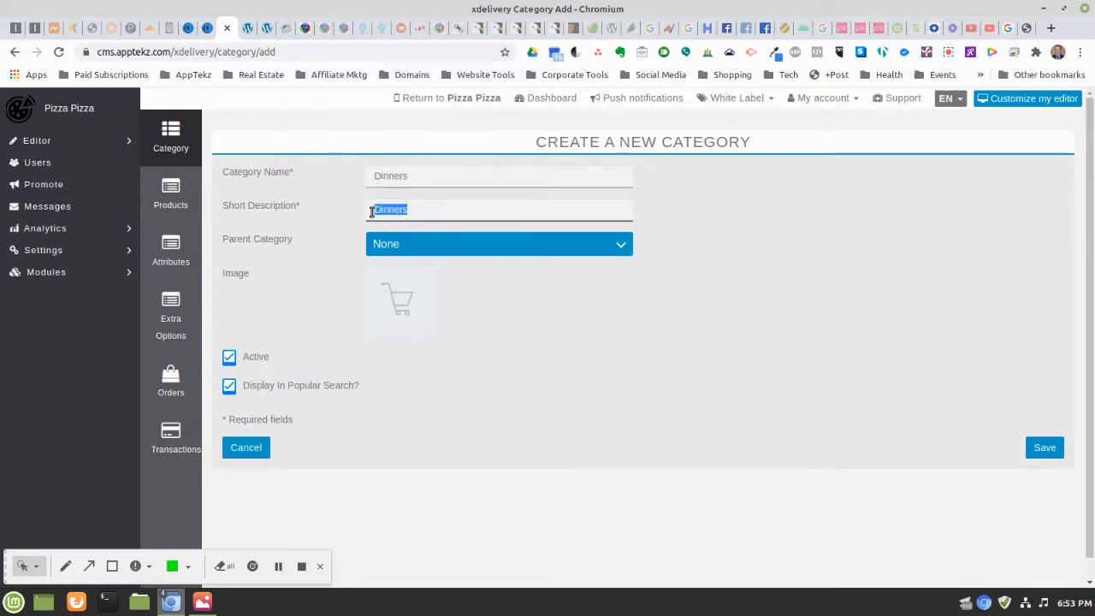
click(442, 208)
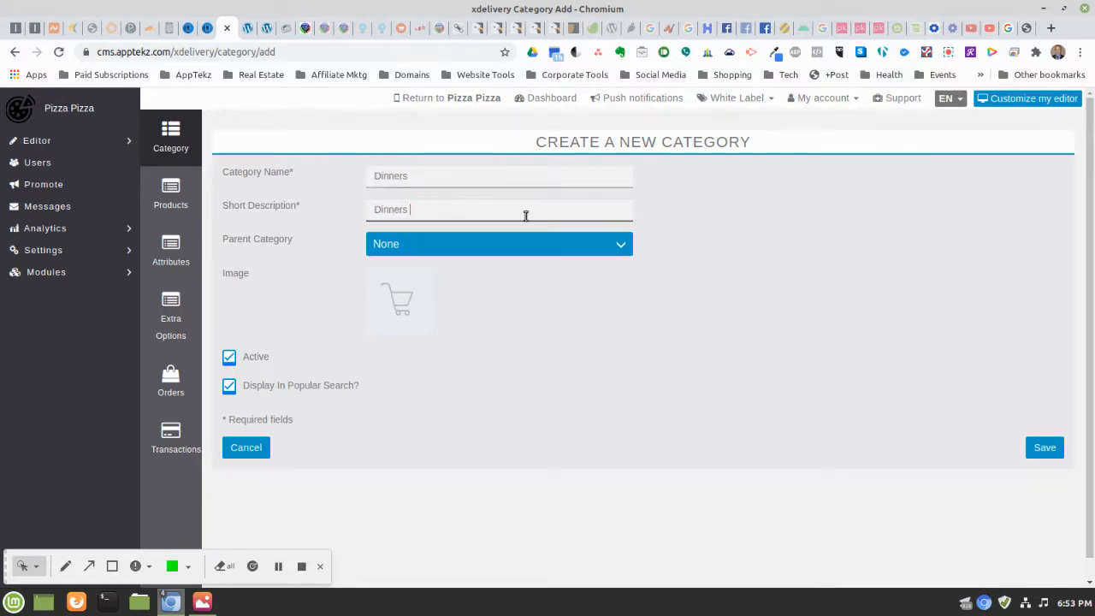
text(& Pasta)
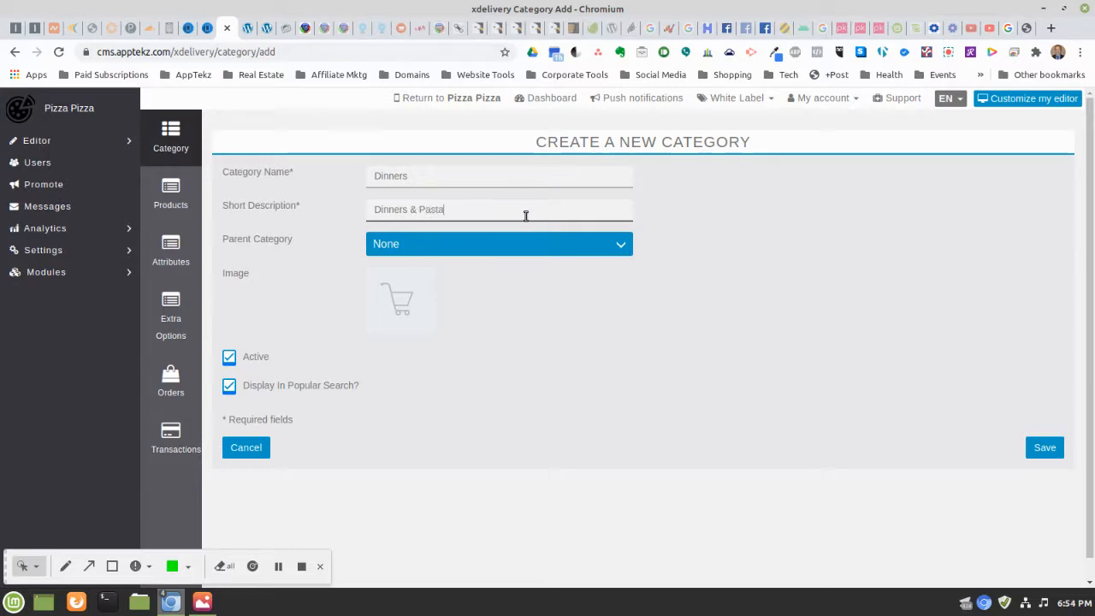
click(1043, 448)
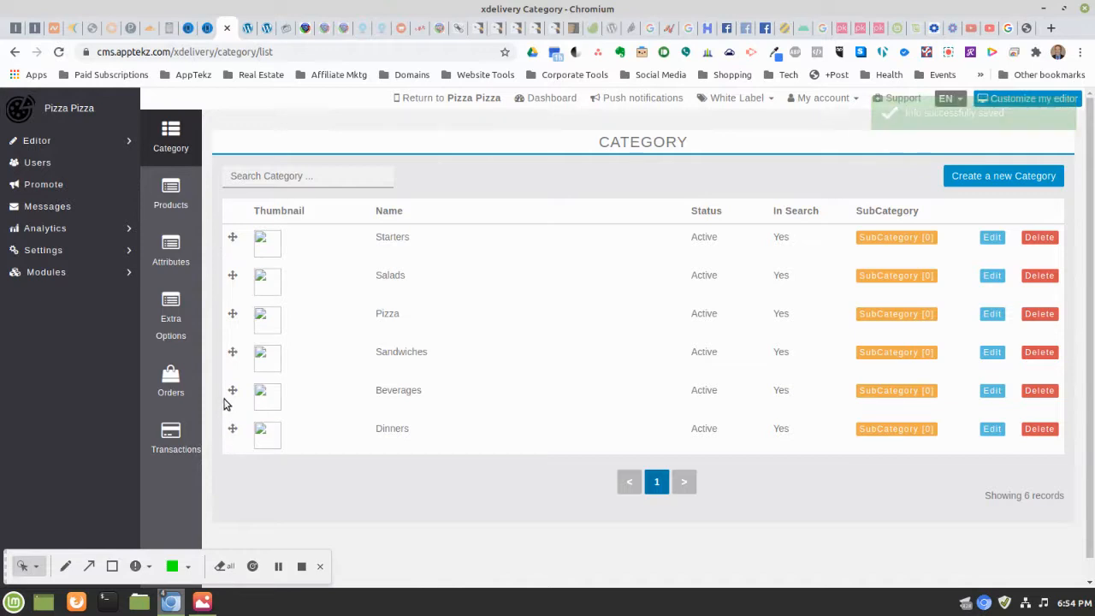
Move Beverages below Dinners, then check Starters' subcategories and return to the category list
drag(232, 391, 233, 435)
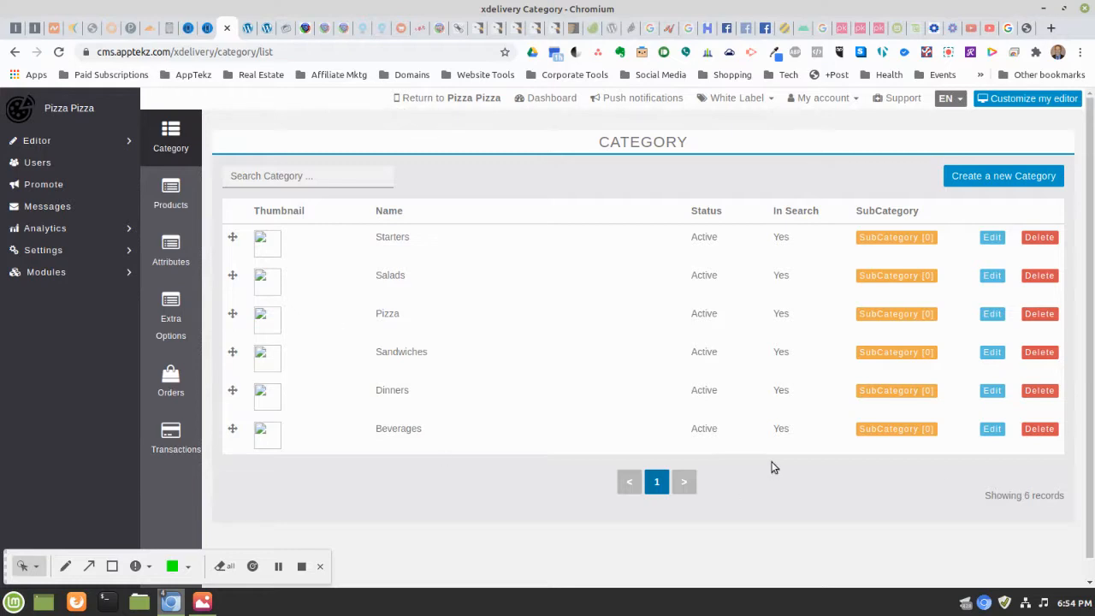
click(872, 243)
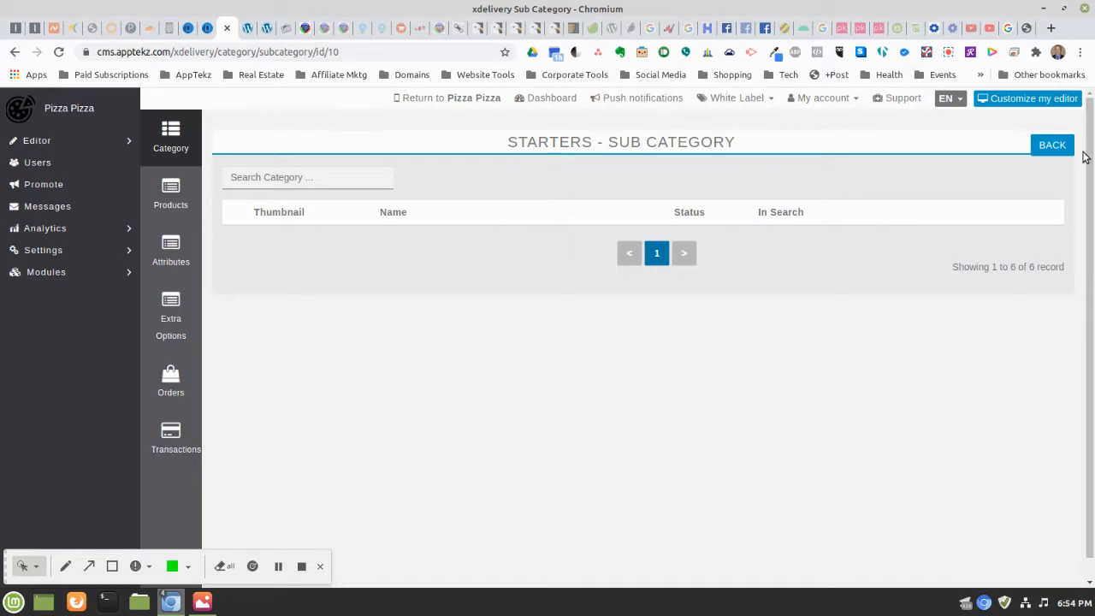
click(1049, 148)
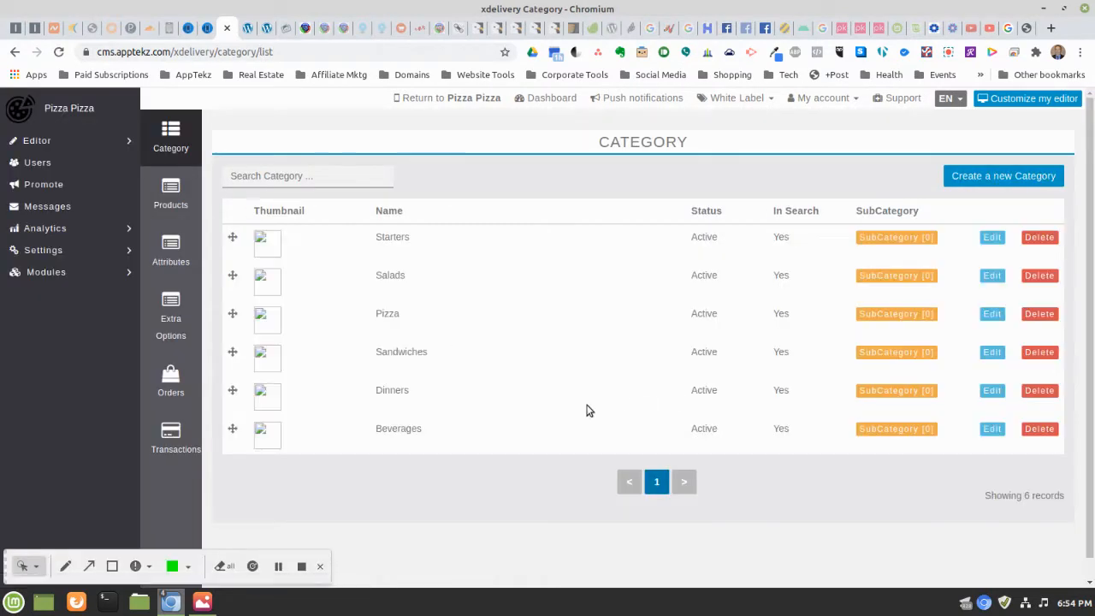
click(989, 242)
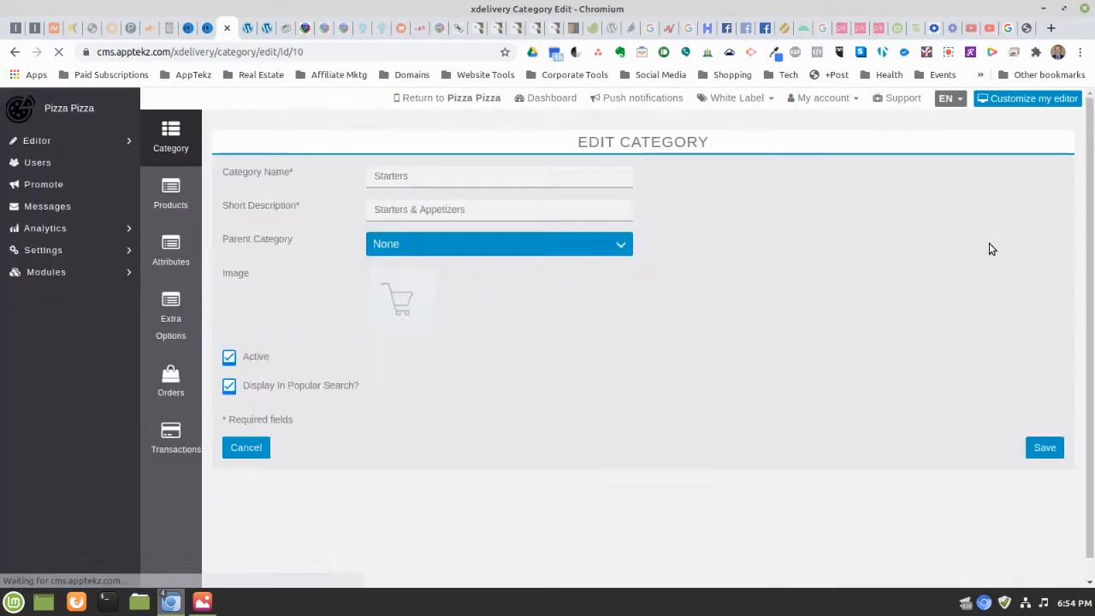
click(398, 306)
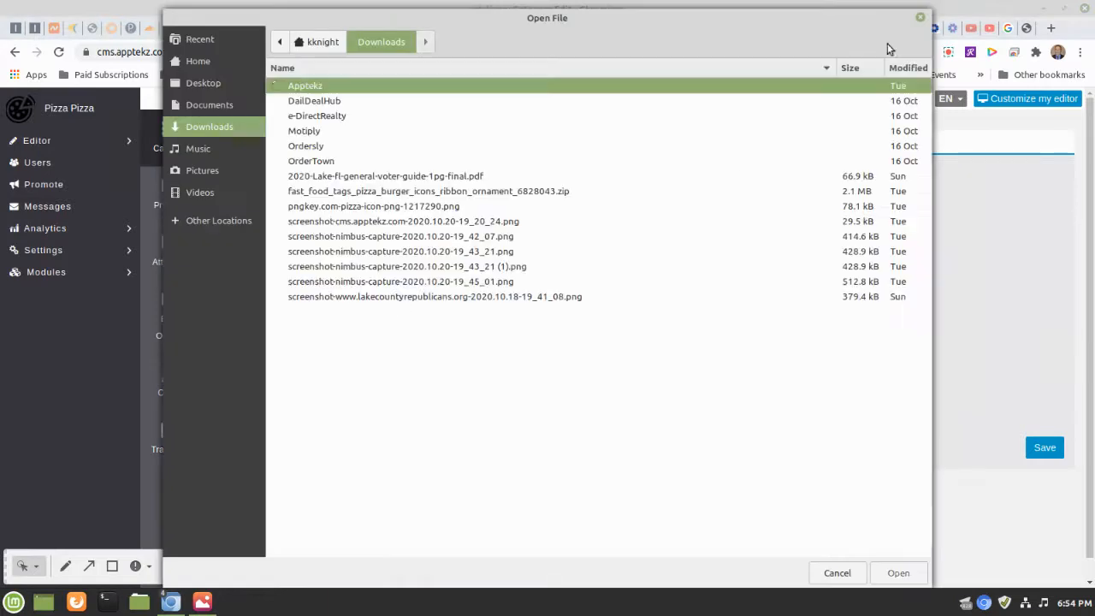
click(920, 17)
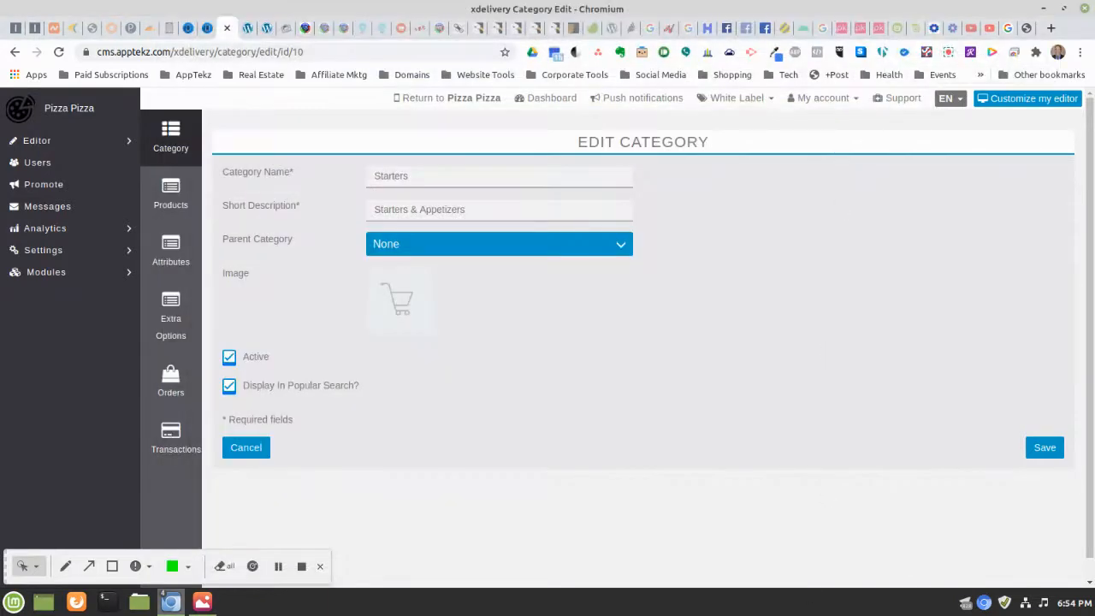
click(253, 453)
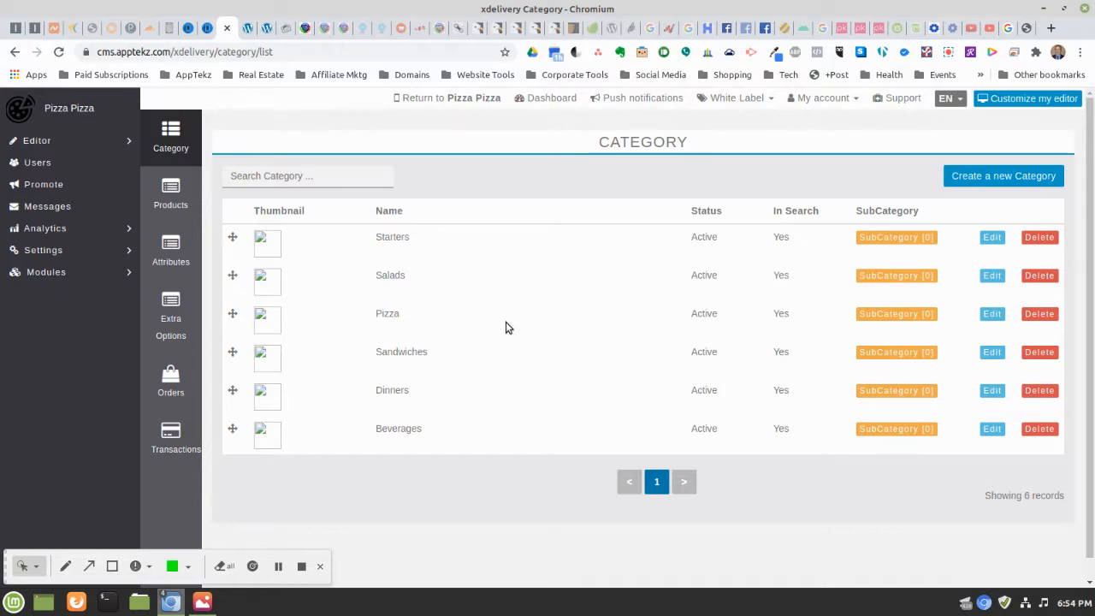
Go to the Products list and start a new product
click(170, 195)
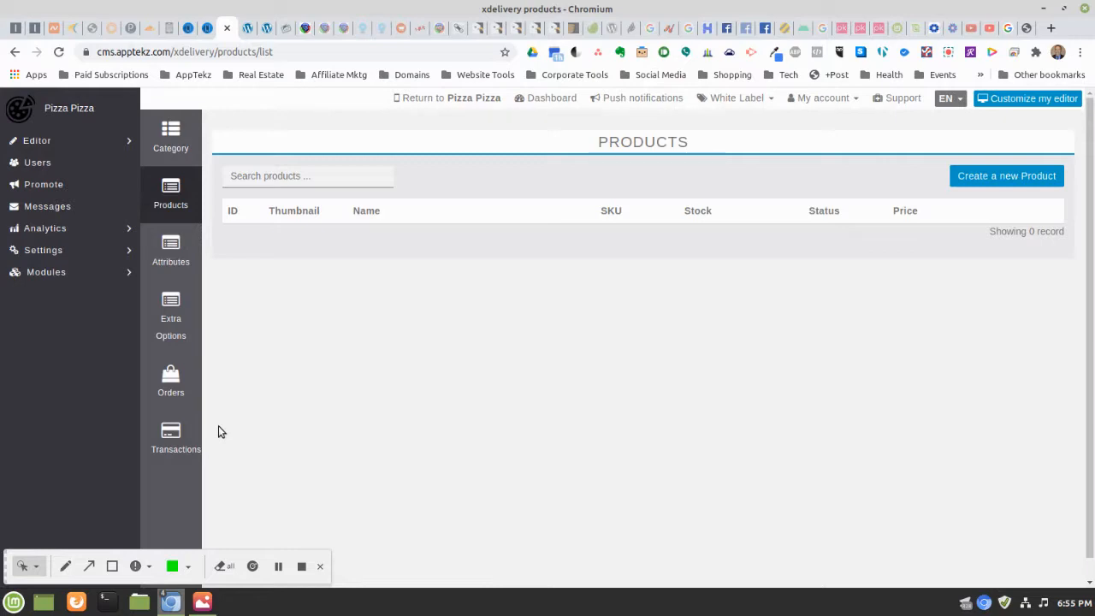
click(993, 179)
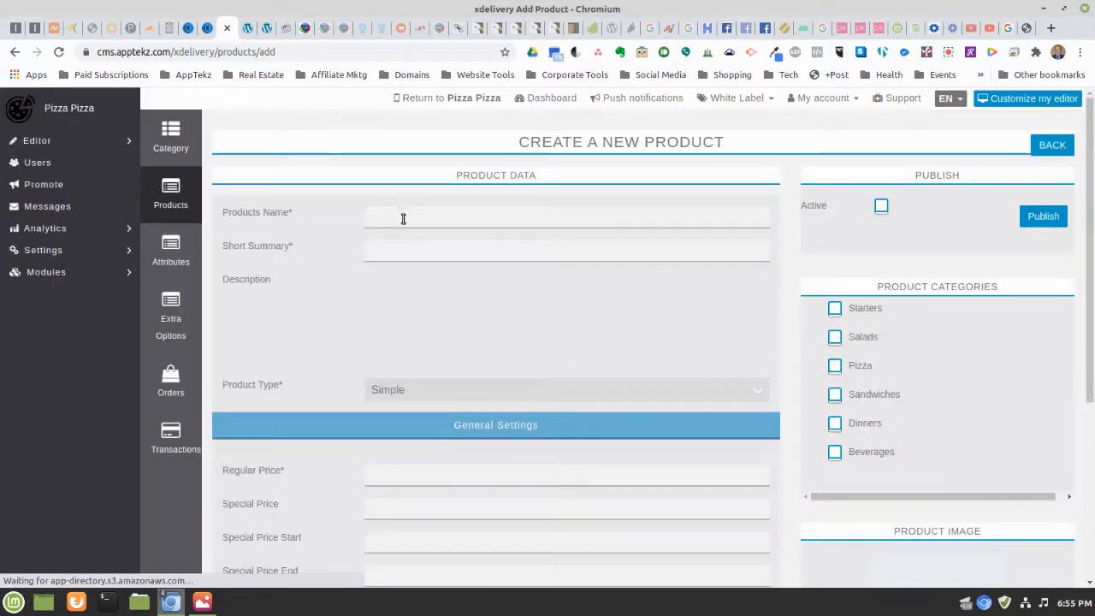
Enter Cheese Pizza as the product name and short summary, and tick Active
click(396, 220)
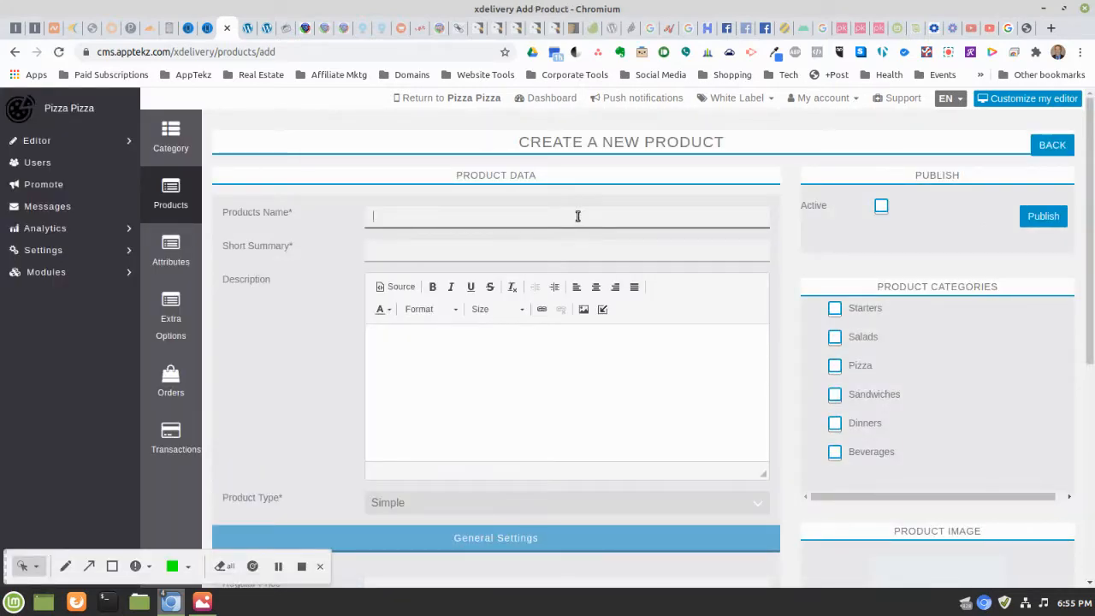
text(Pio)
key(BackSpace)
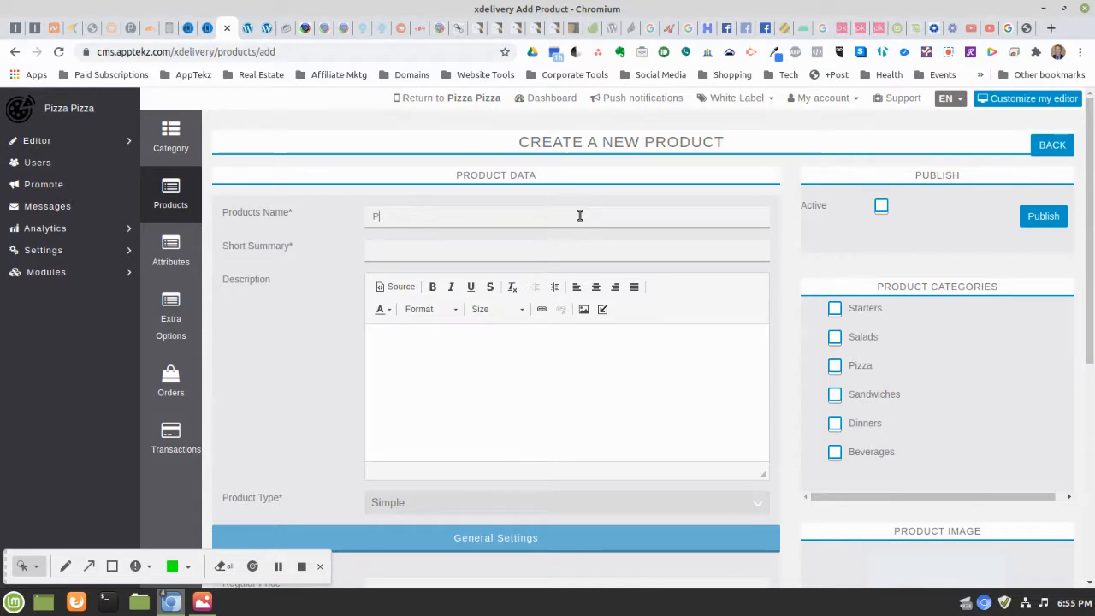
text(Cheese Pizza)
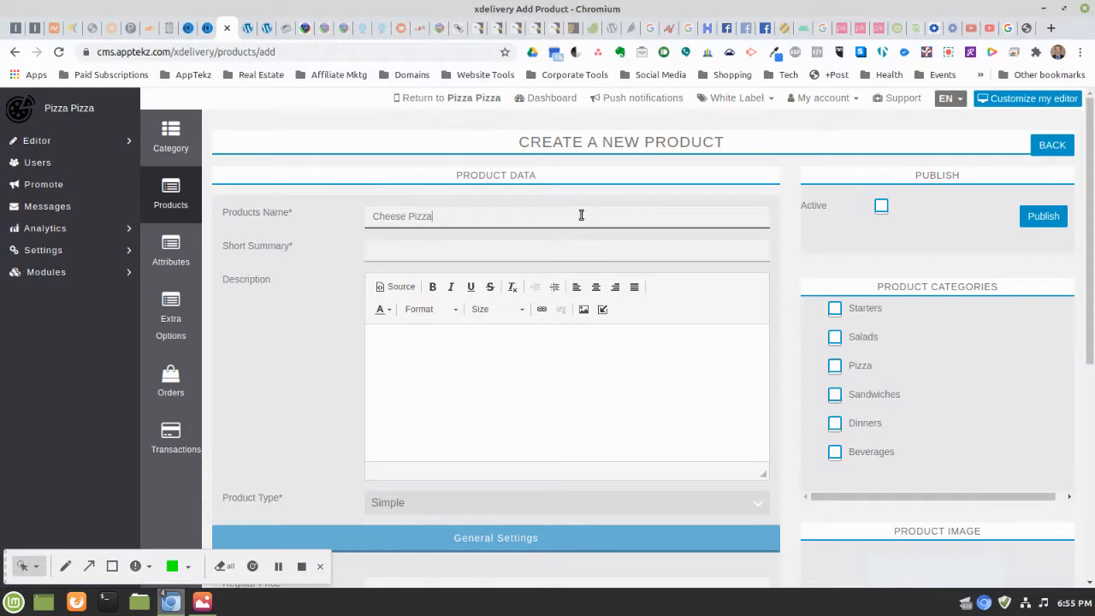
click(435, 250)
text(Chee)
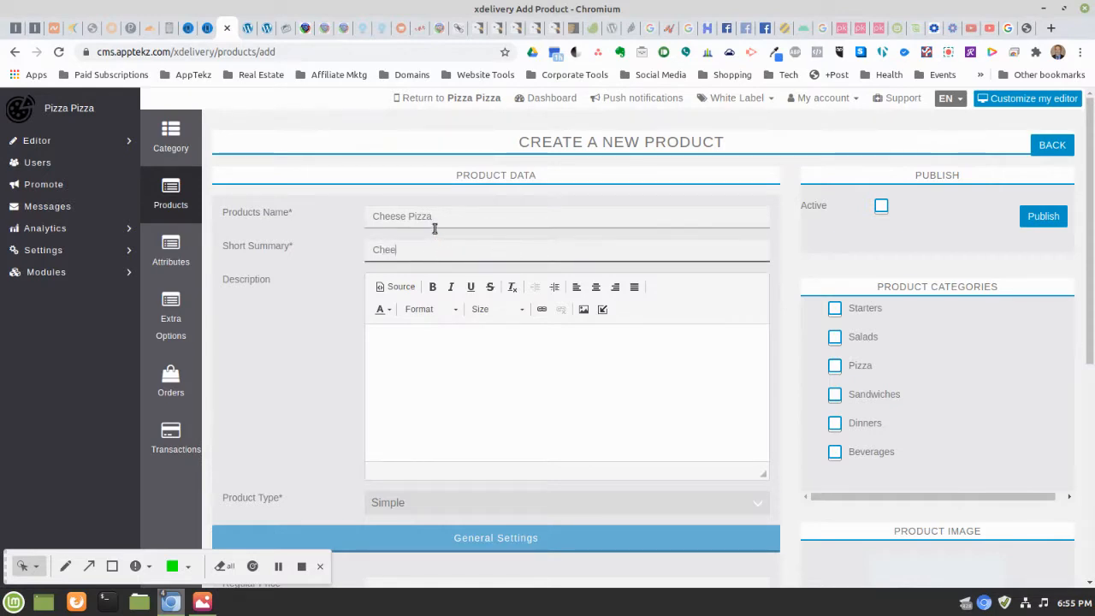
text(se Pizza)
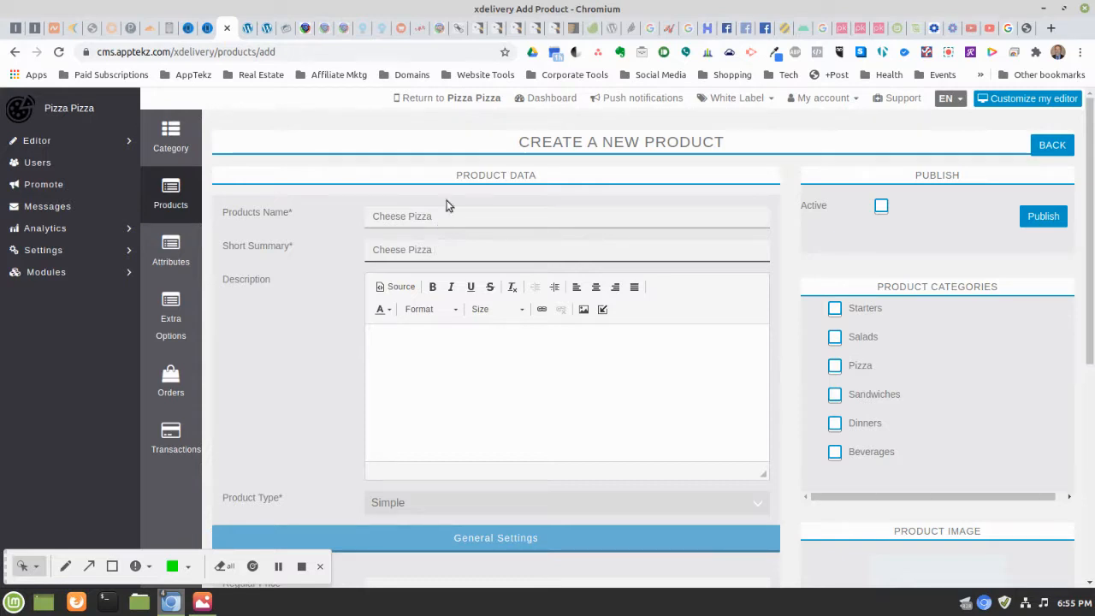
click(879, 210)
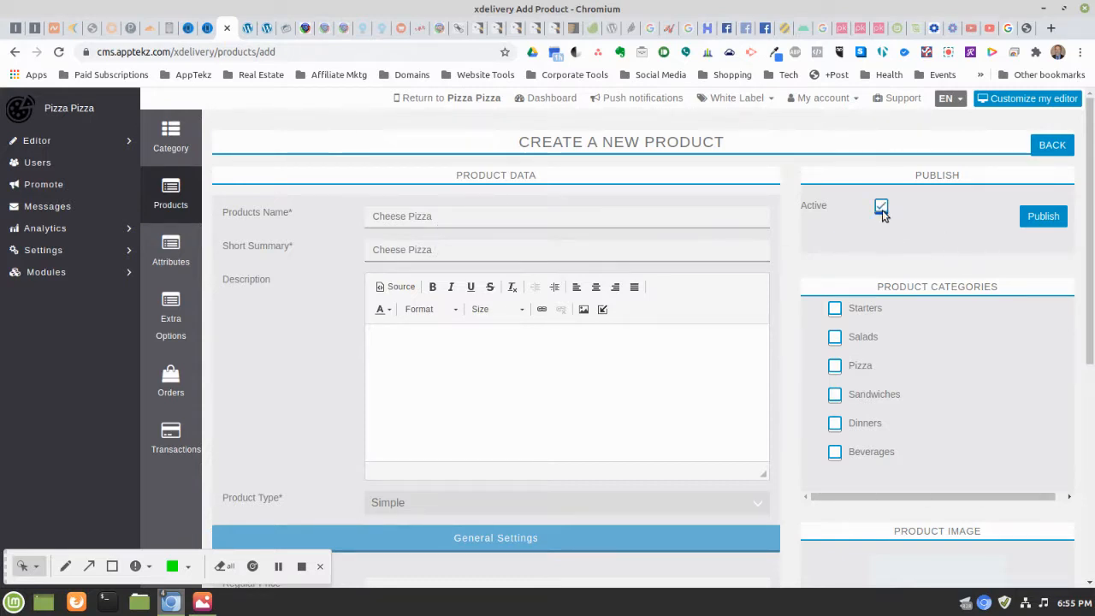
click(438, 342)
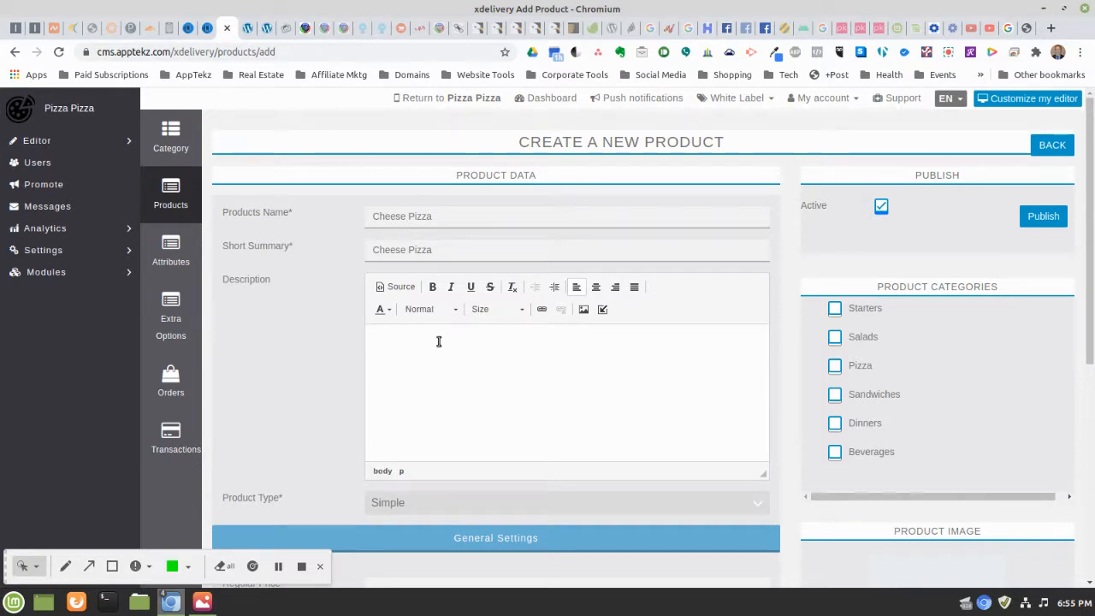
Describe the product as delicious hand tossed thin crust pizza with our secret sauce recipe
text(Delicious)
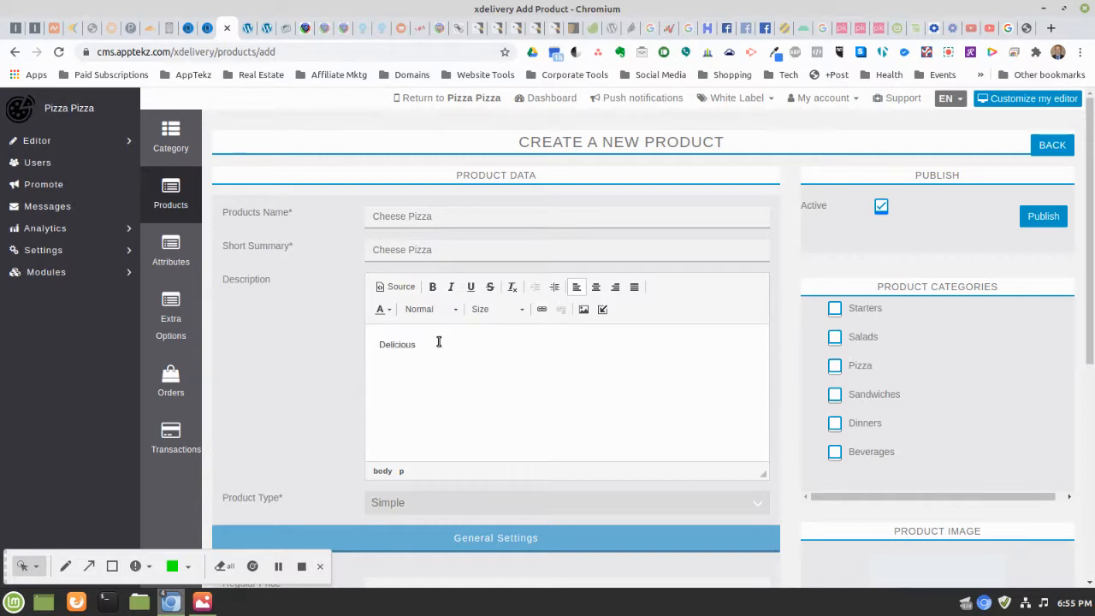
text( hand tossed)
text(thin crust pizza)
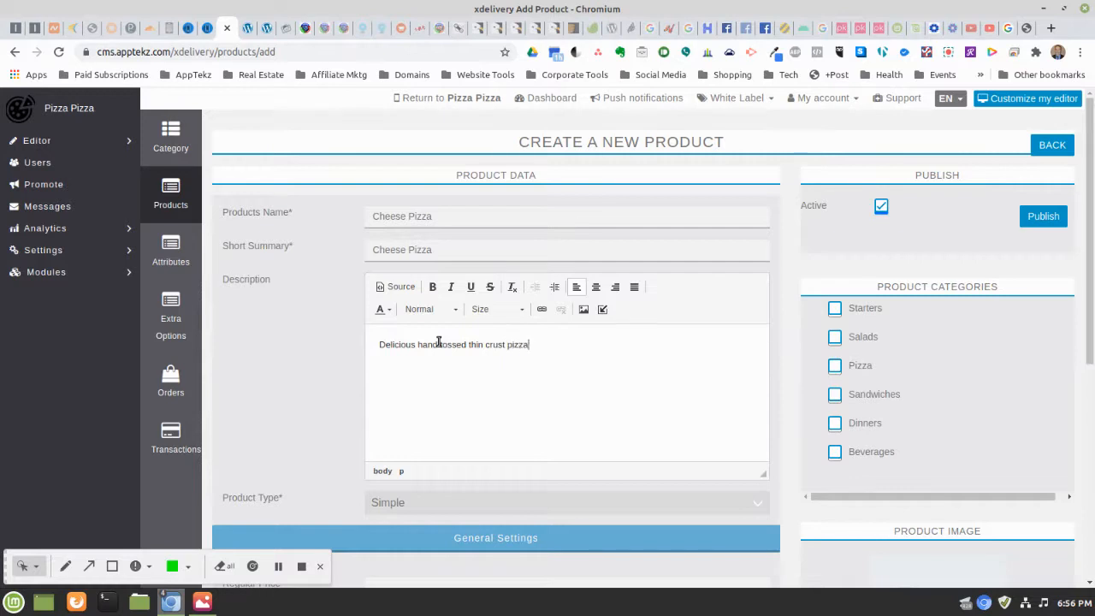
text( with our special)
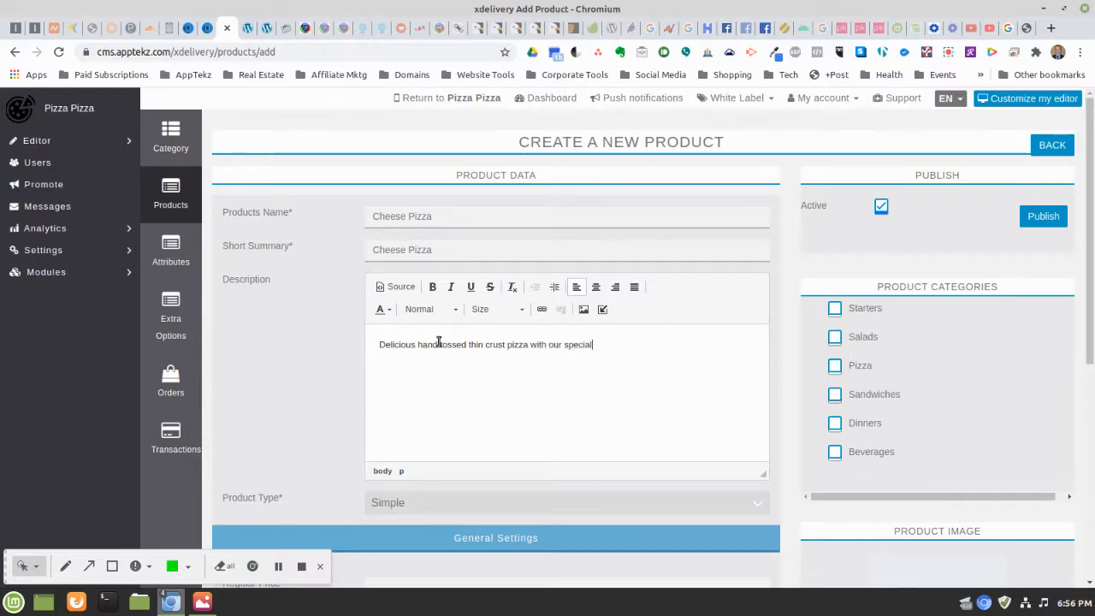
text(ty)
key(BackSpace)
key(BackSpace)
key(BackSpace)
key(BackSpace)
key(BackSpace)
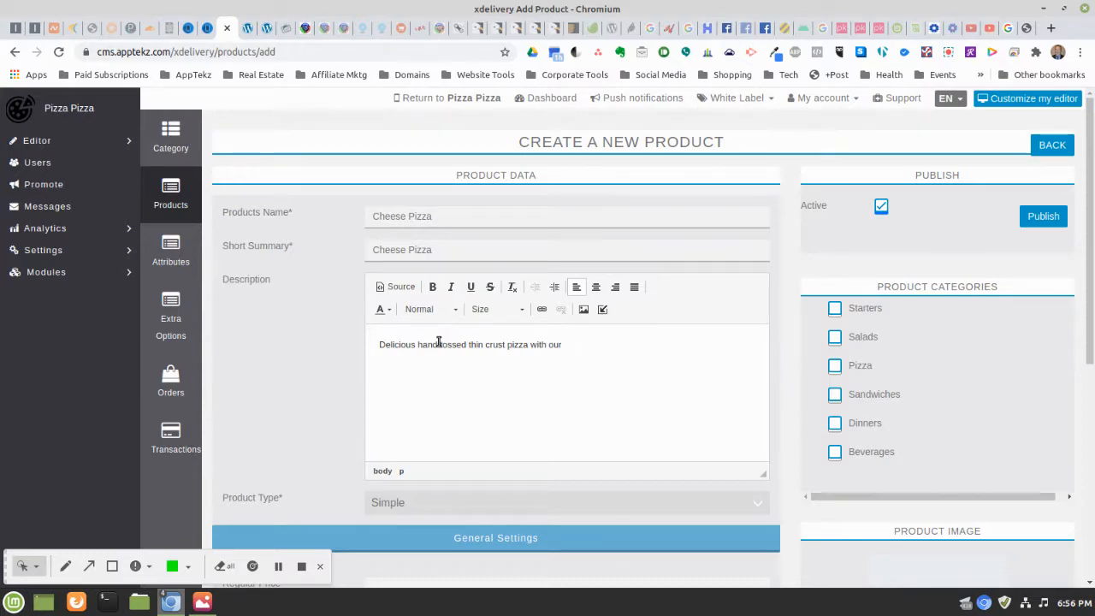
text(secret)
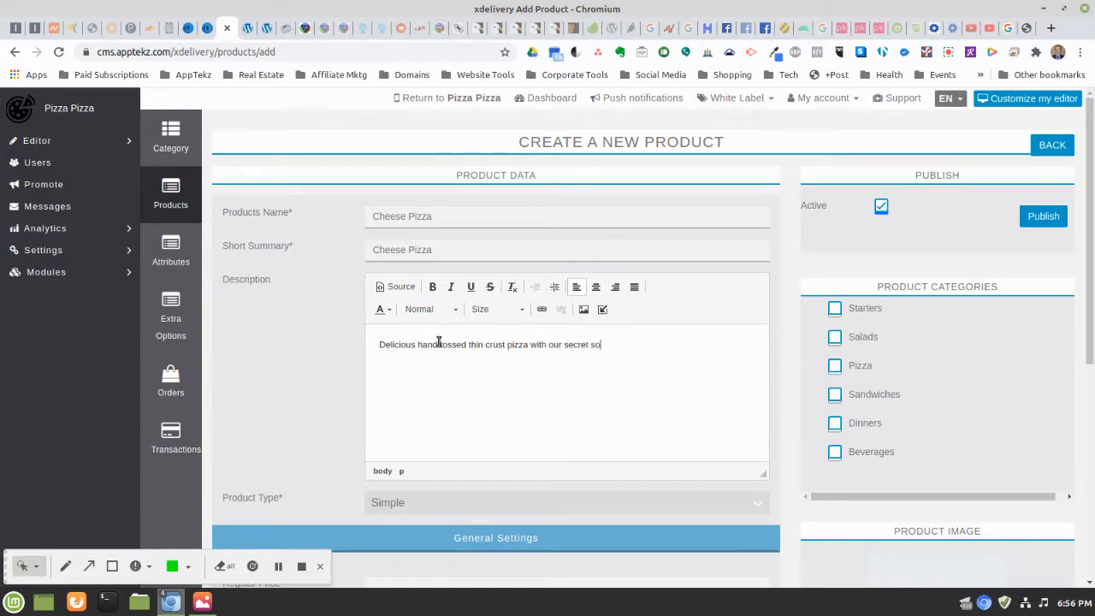
text( so)
key(BackSpace)
text(auce r)
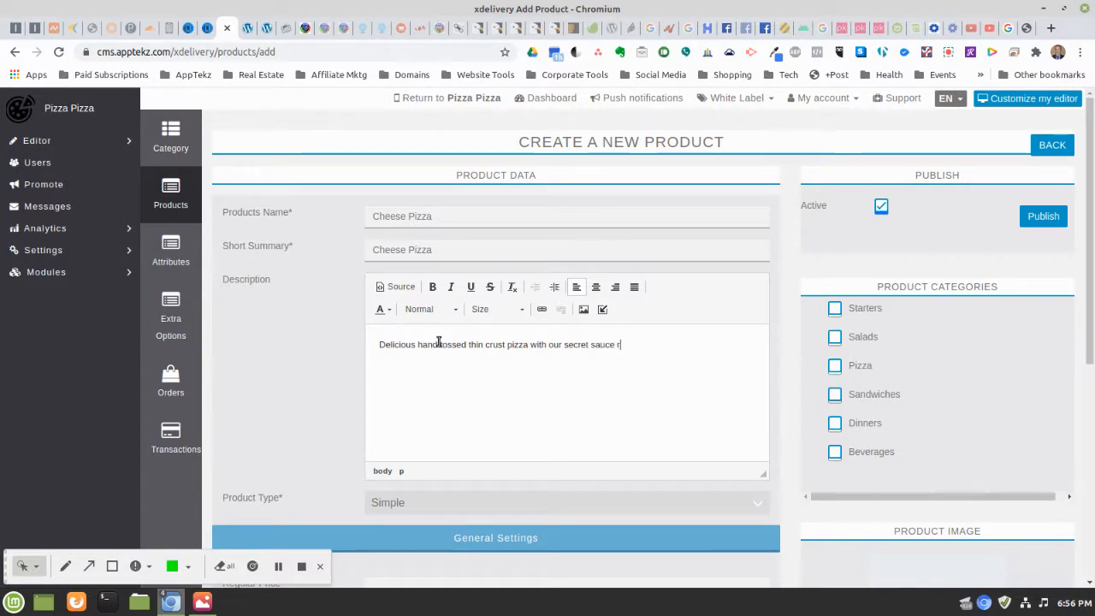
text(ecepe)
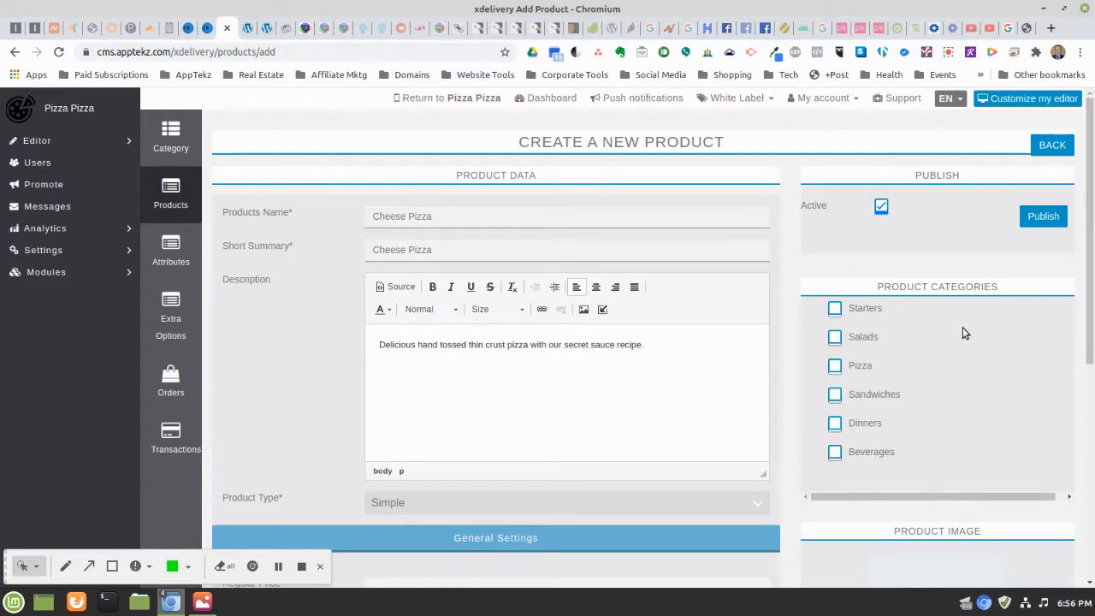
File the product under Pizza only, unticking Sandwiches after ticking it by mistake
click(836, 367)
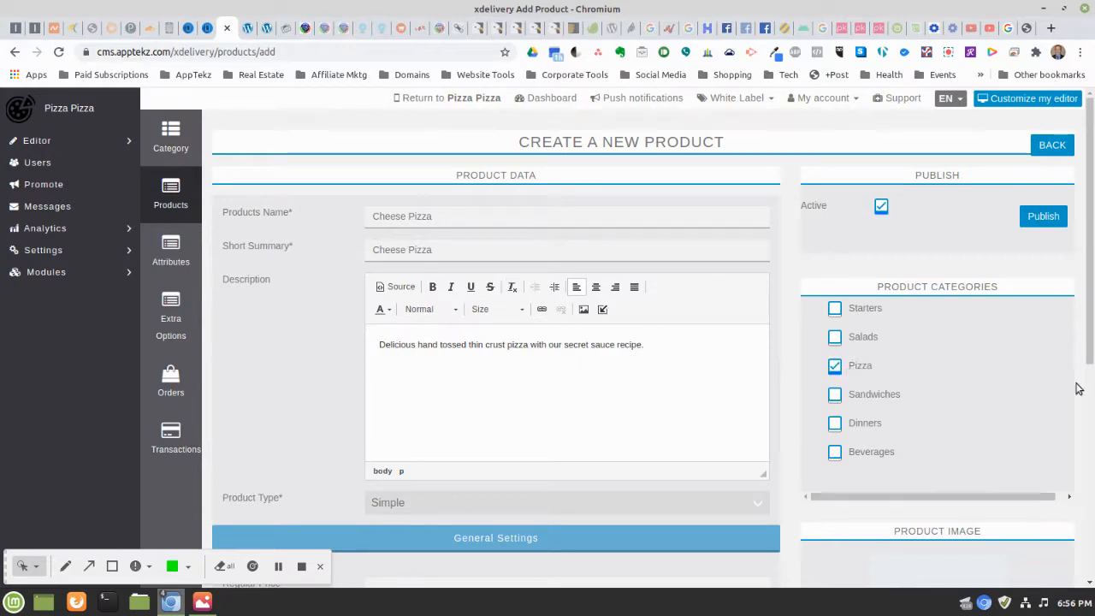
click(834, 396)
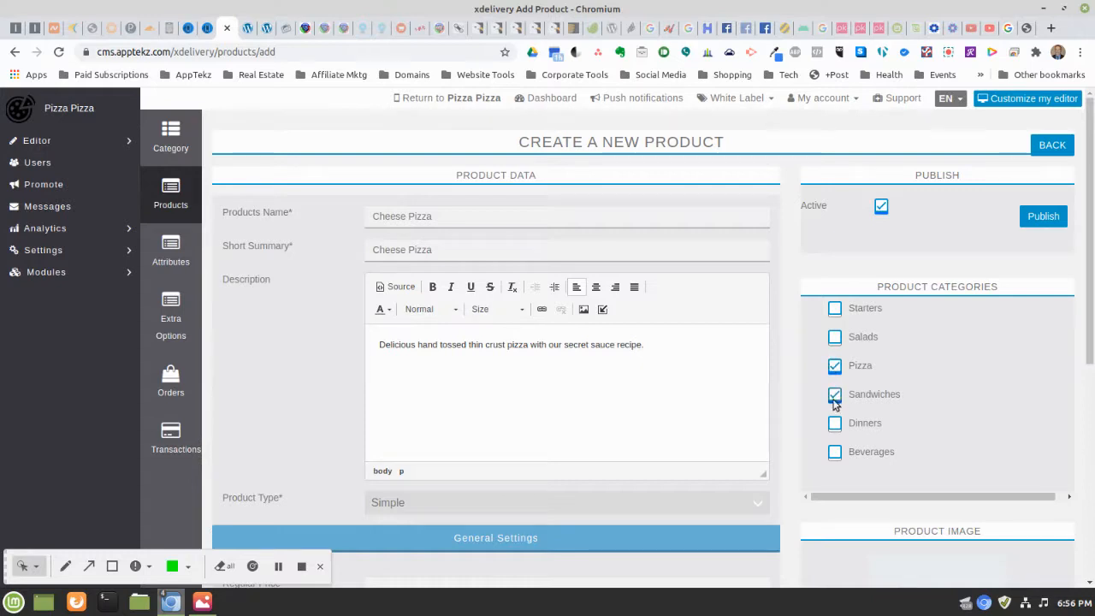
click(834, 395)
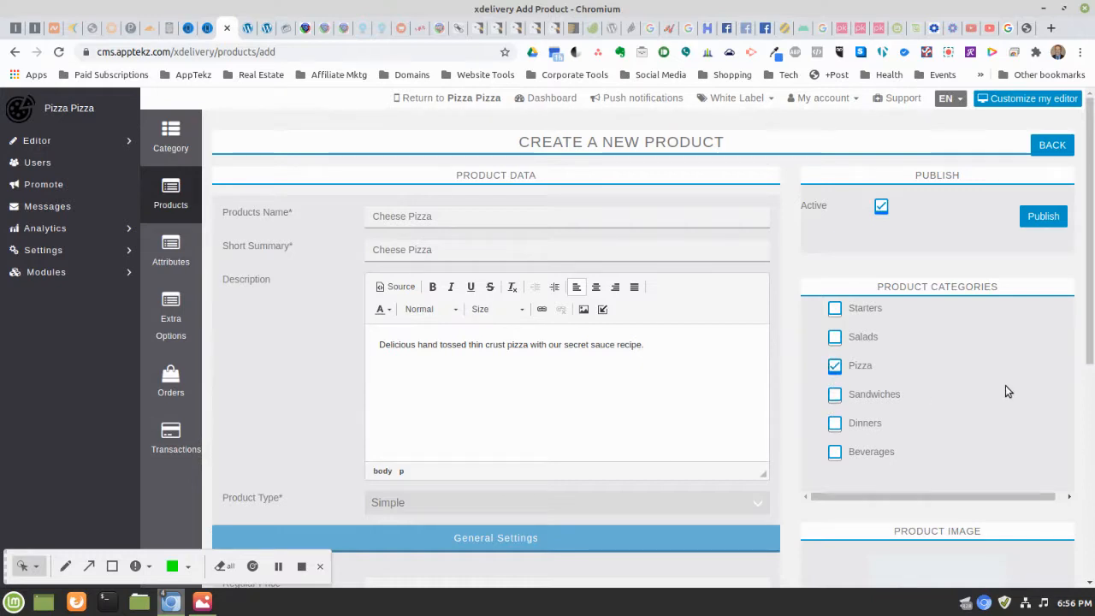
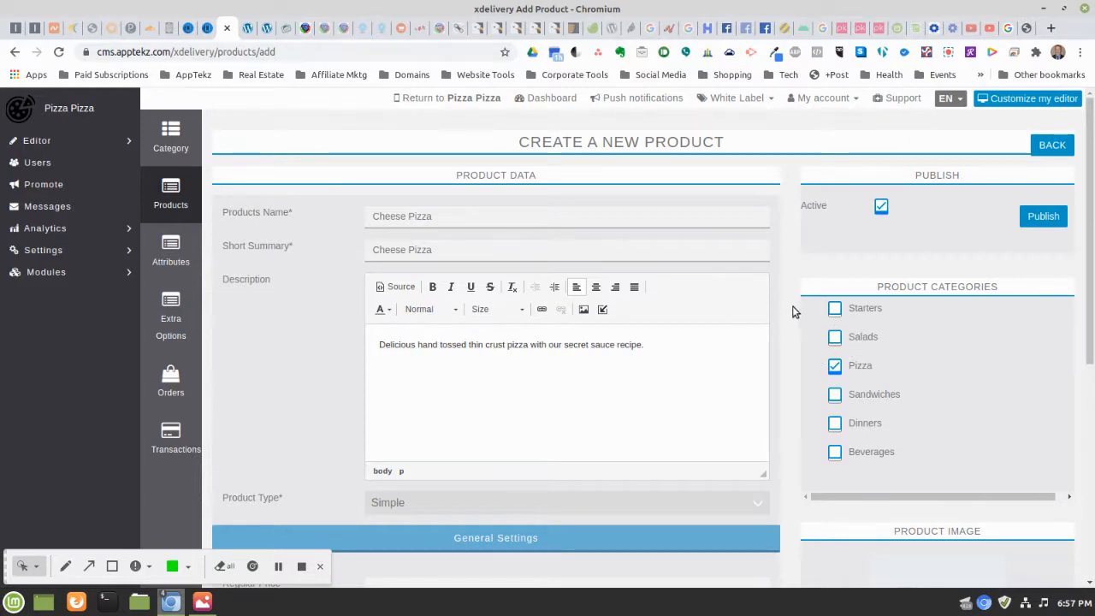
Review the product type choices, leaving Cheese Pizza as Simple for now
scroll(793, 308, down, 2)
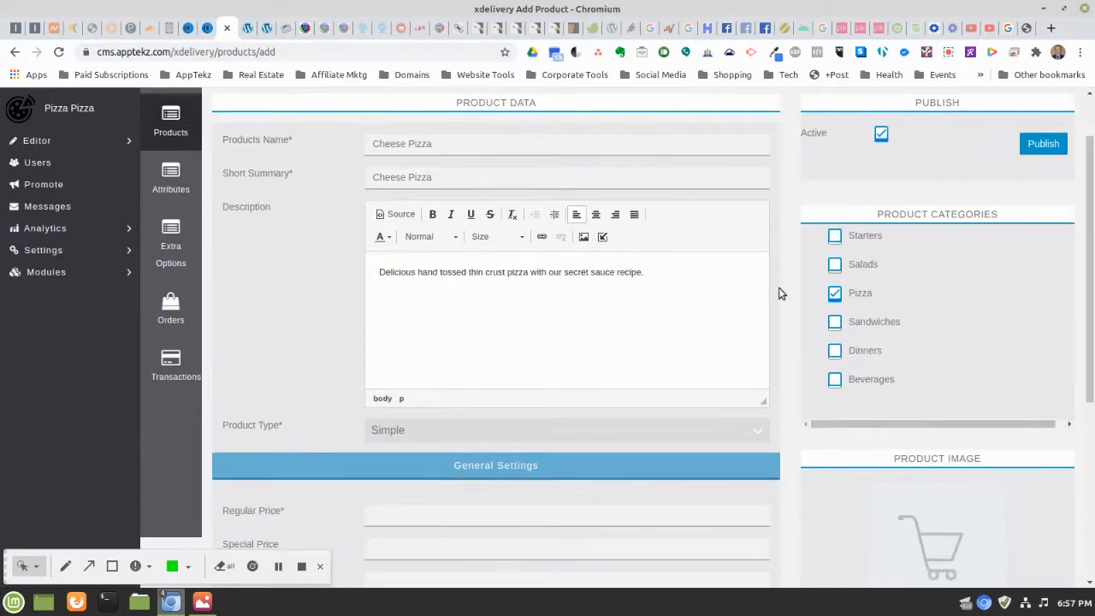
scroll(779, 293, down, 2)
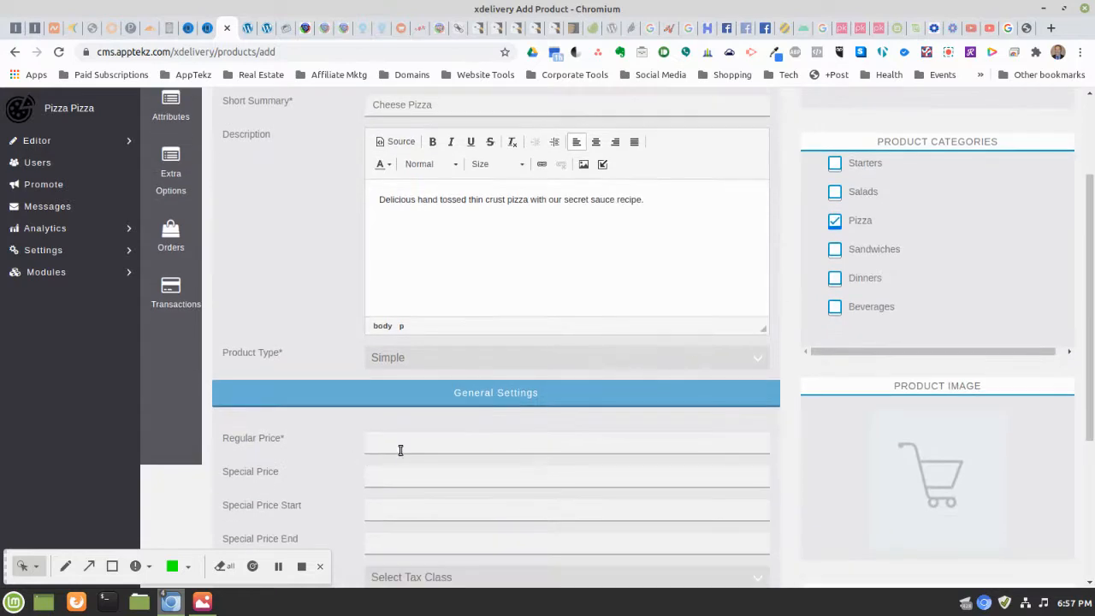
click(398, 446)
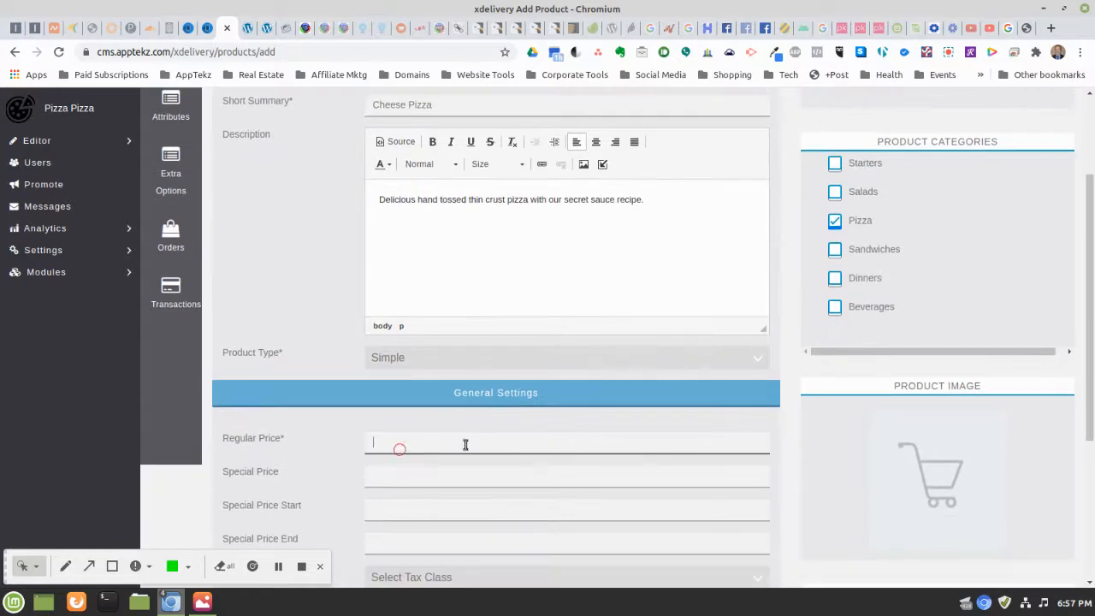
click(424, 356)
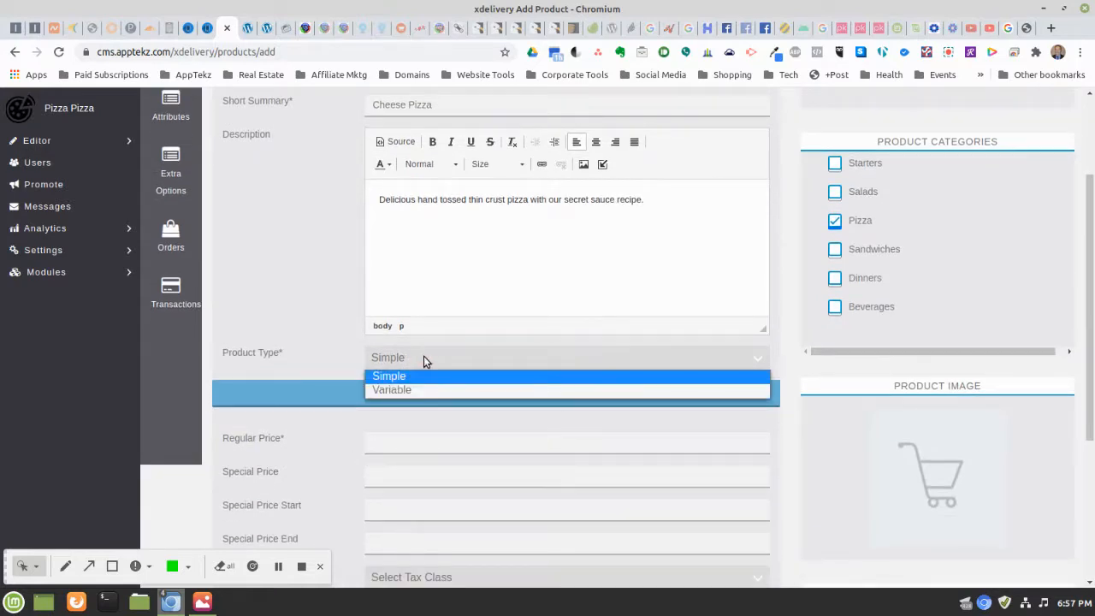
click(423, 358)
scroll(336, 290, up, 3)
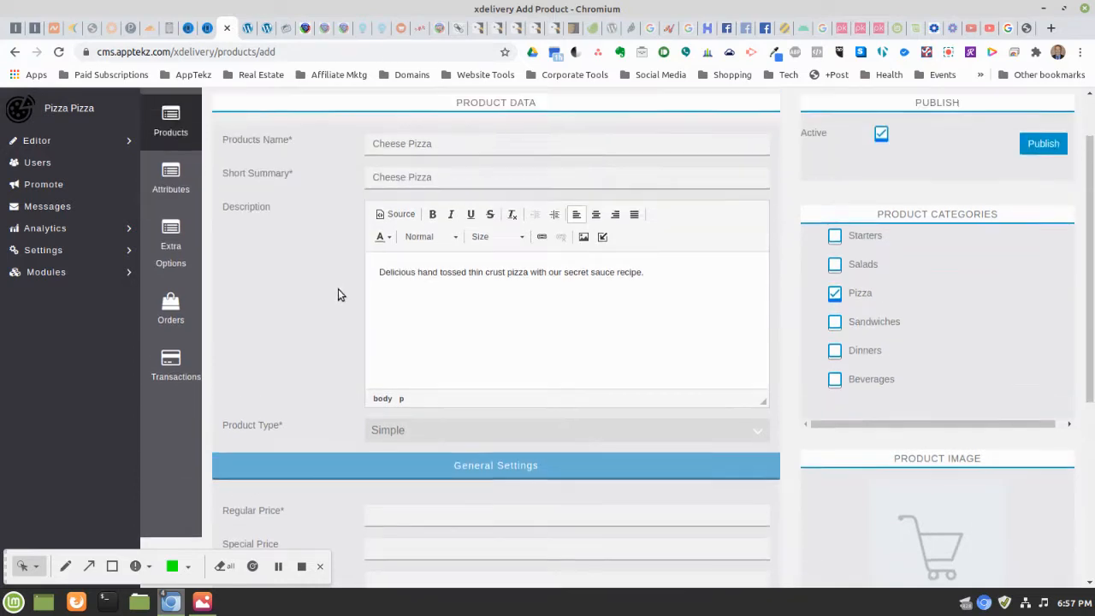
scroll(337, 289, down, 1)
click(413, 429)
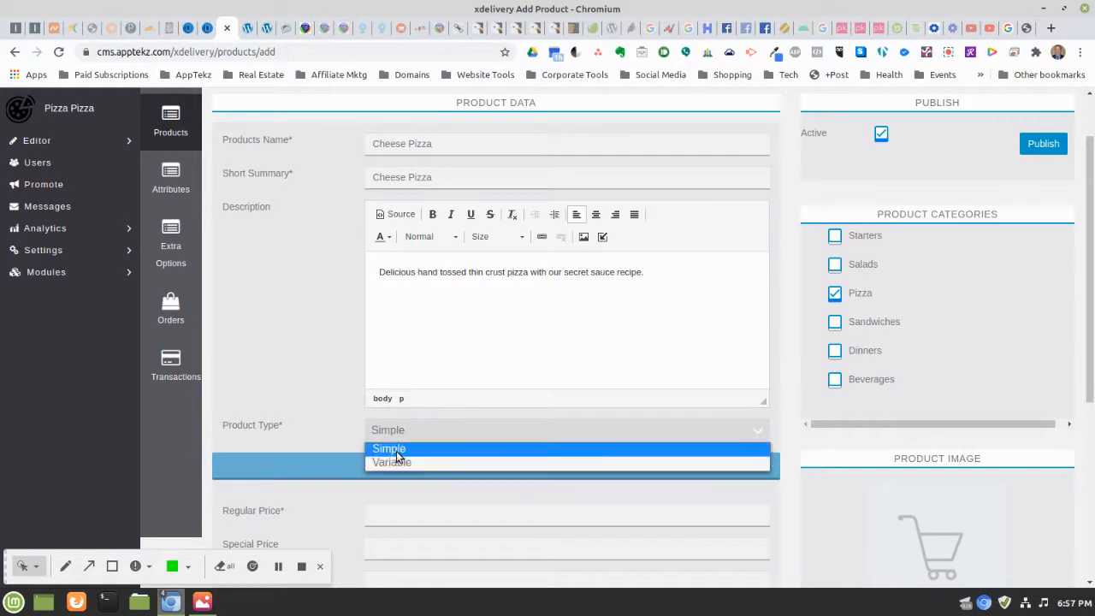
click(390, 448)
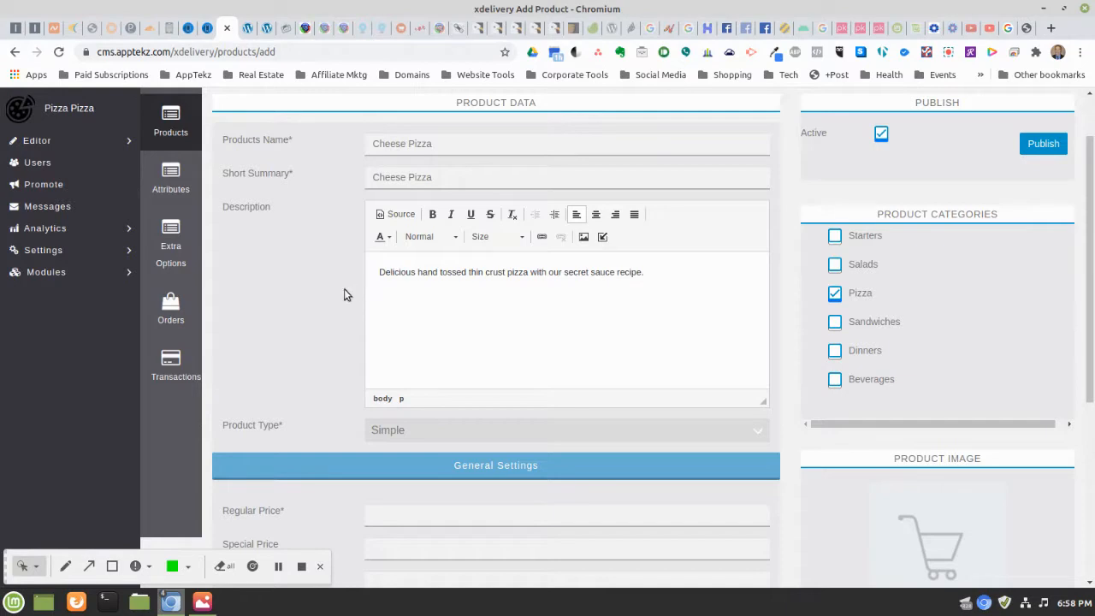
Change the Cheese Pizza product type to Variable
click(401, 430)
click(454, 387)
click(397, 430)
click(400, 463)
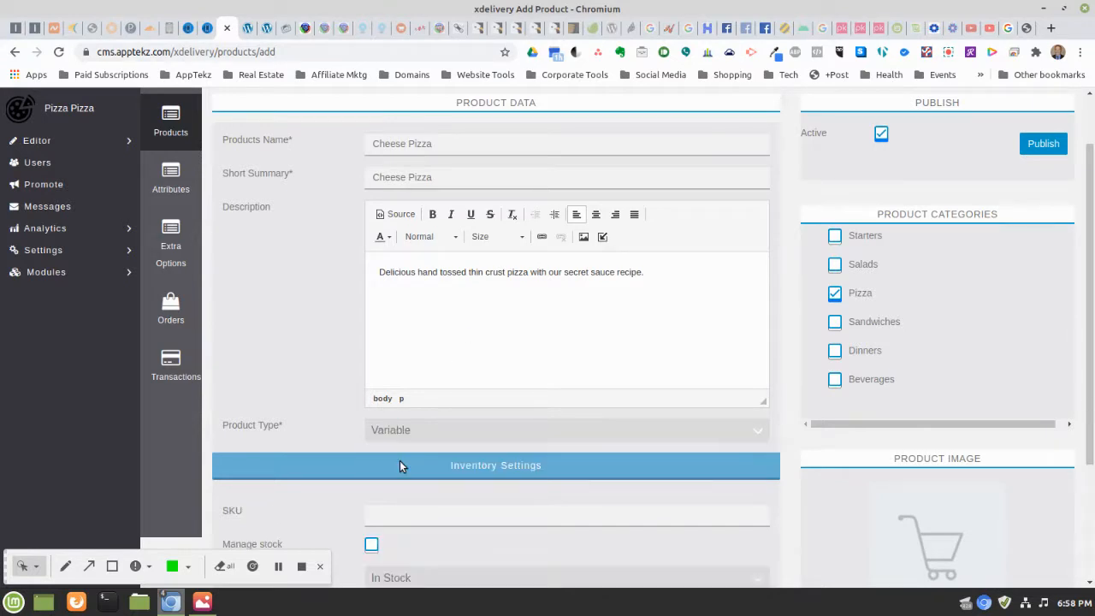
Turn Manage stock on and back off, then browse the Select Product Attributes dropdown
scroll(785, 328, down, 1)
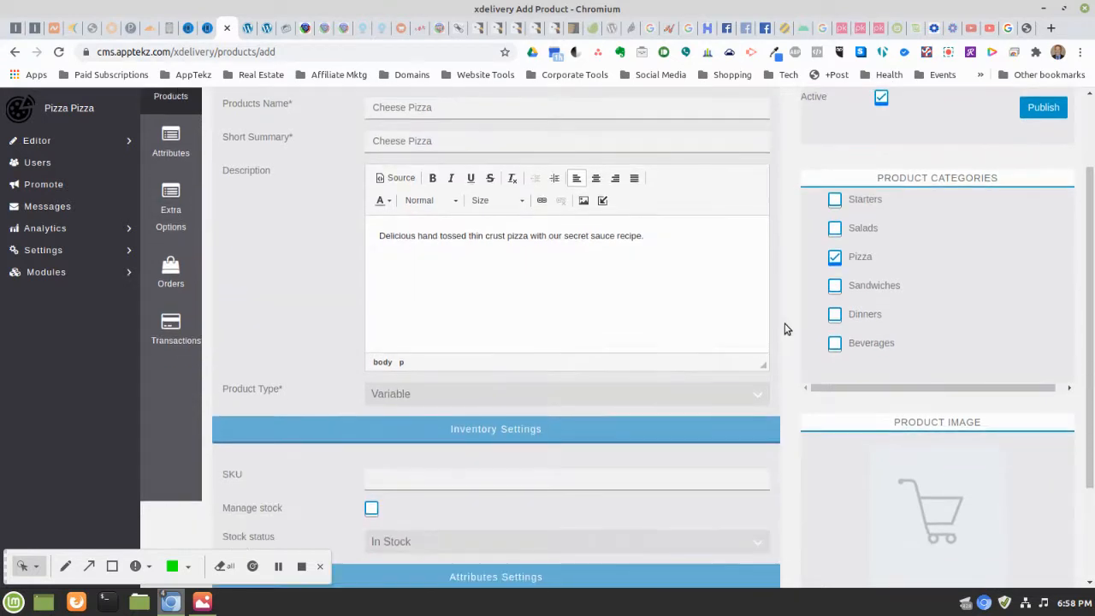
scroll(758, 323, down, 1)
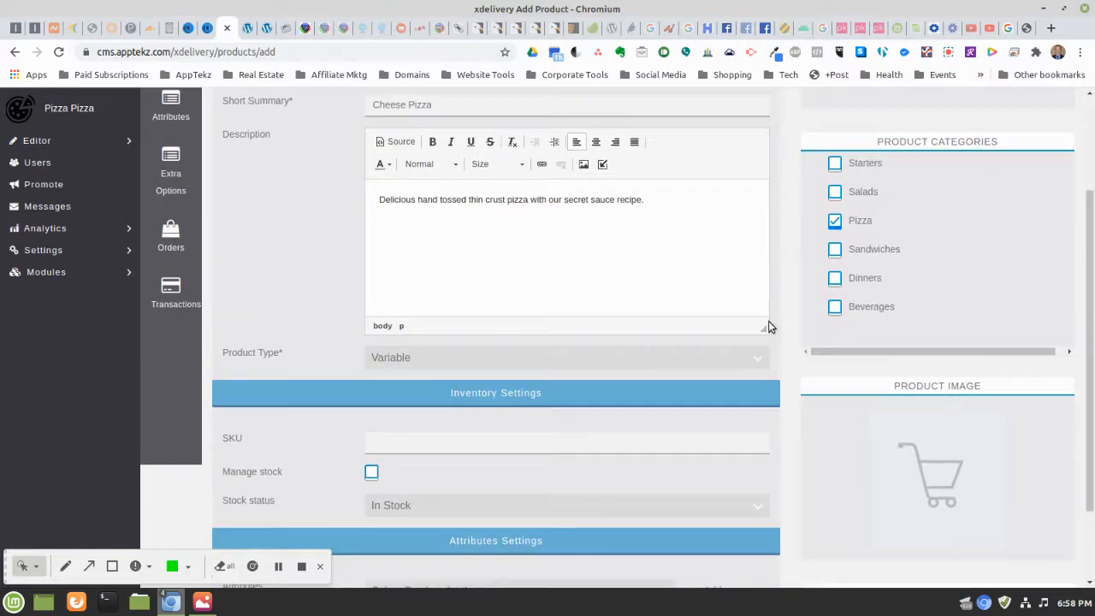
scroll(768, 323, down, 1)
scroll(768, 321, down, 1)
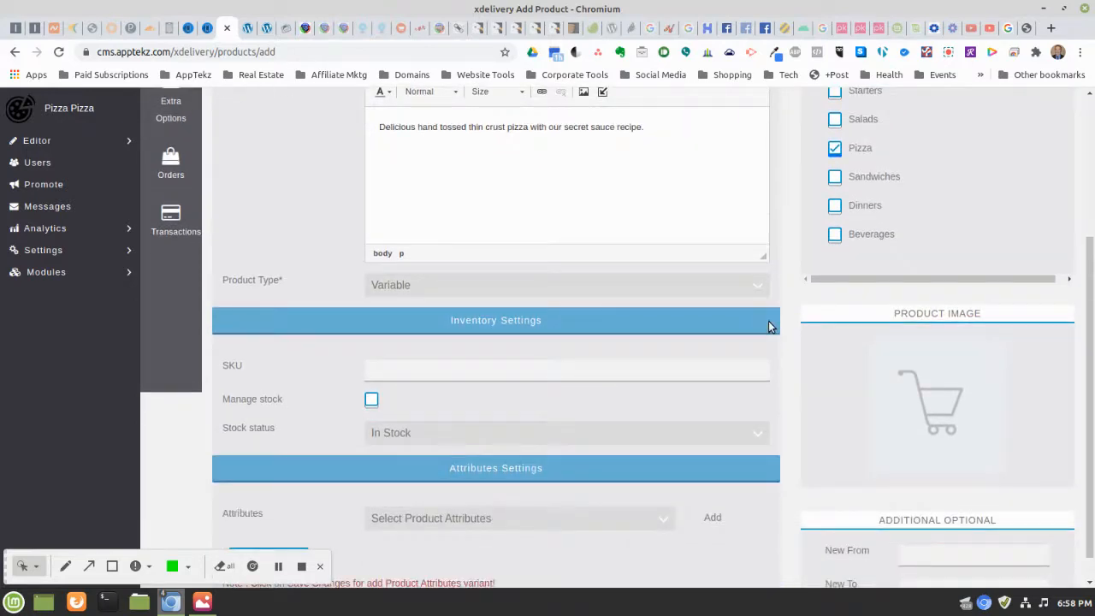
scroll(767, 320, down, 1)
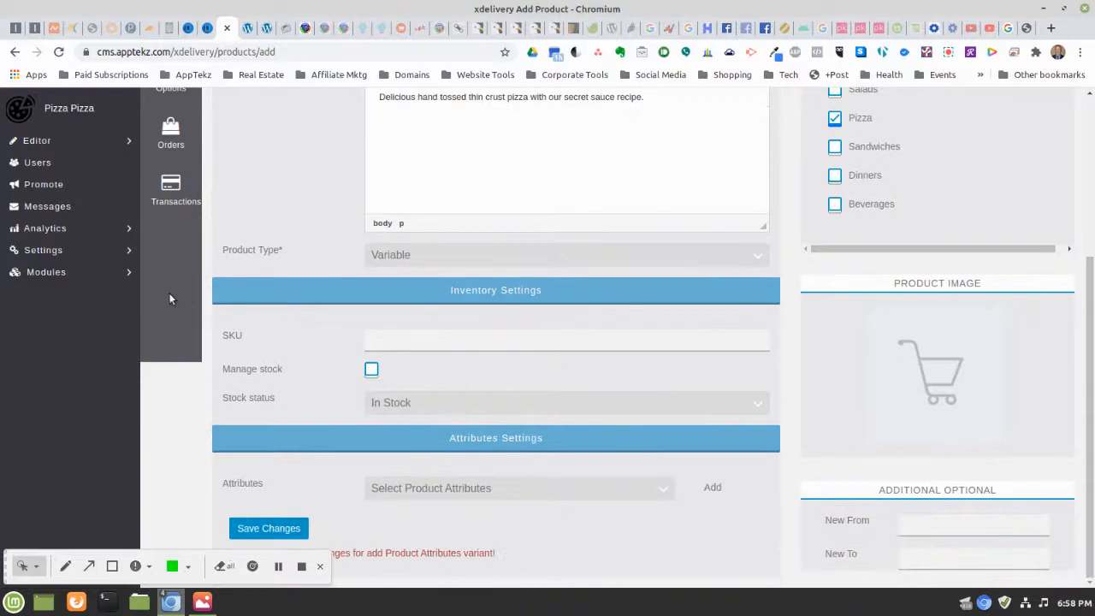
scroll(541, 368, up, 1)
scroll(542, 363, up, 5)
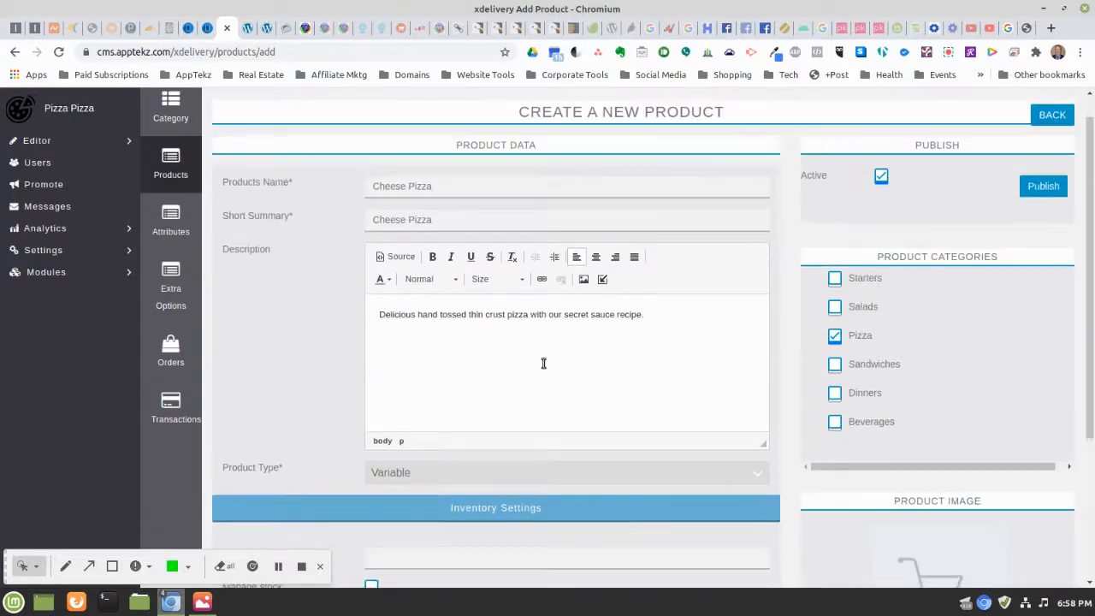
scroll(643, 395, down, 4)
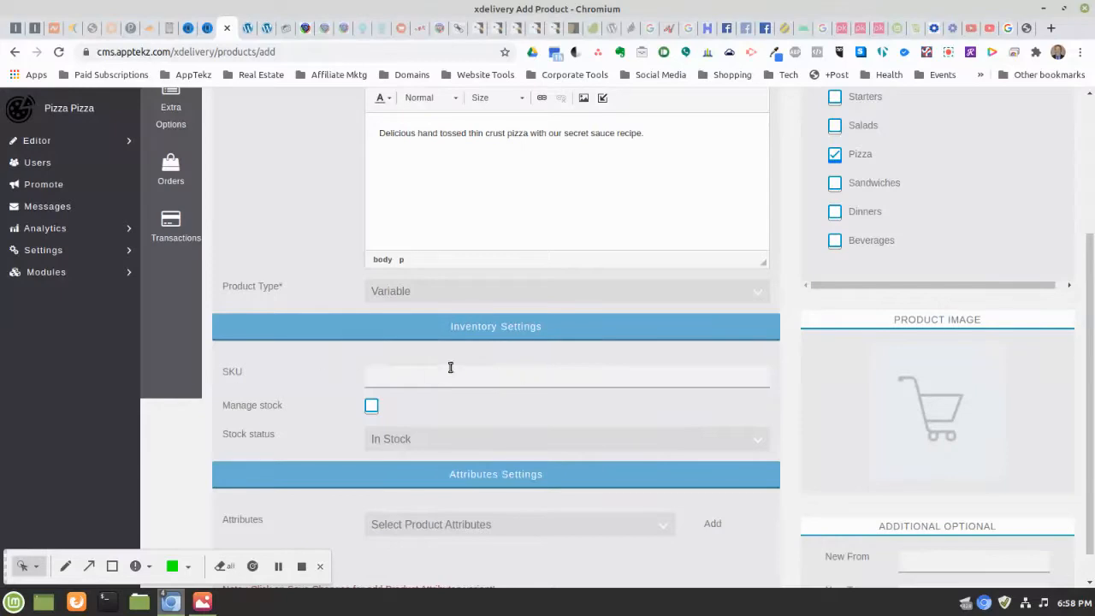
click(372, 407)
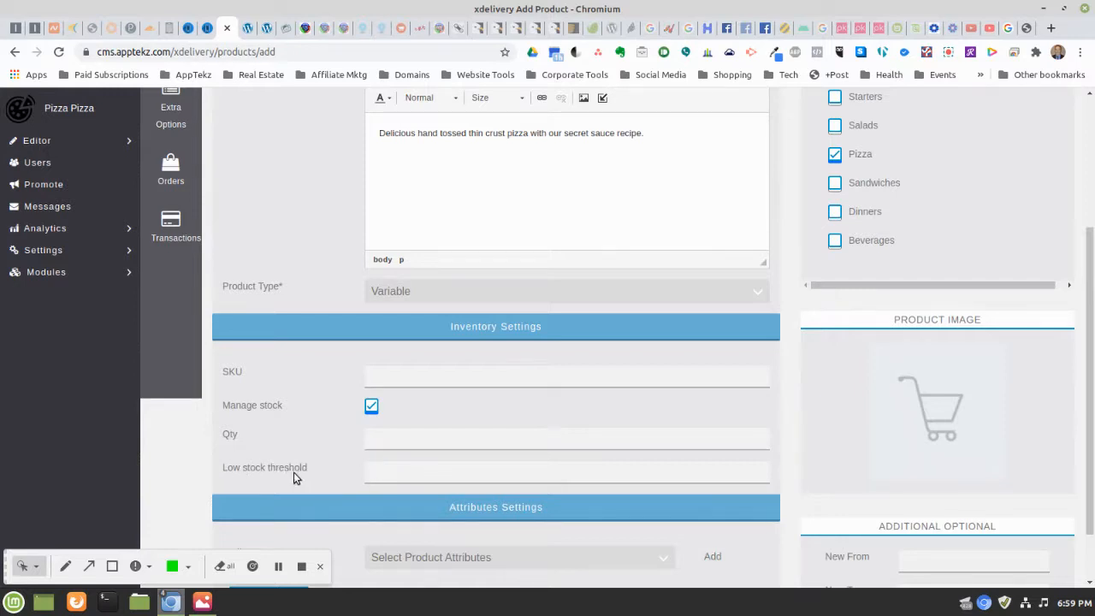
click(371, 407)
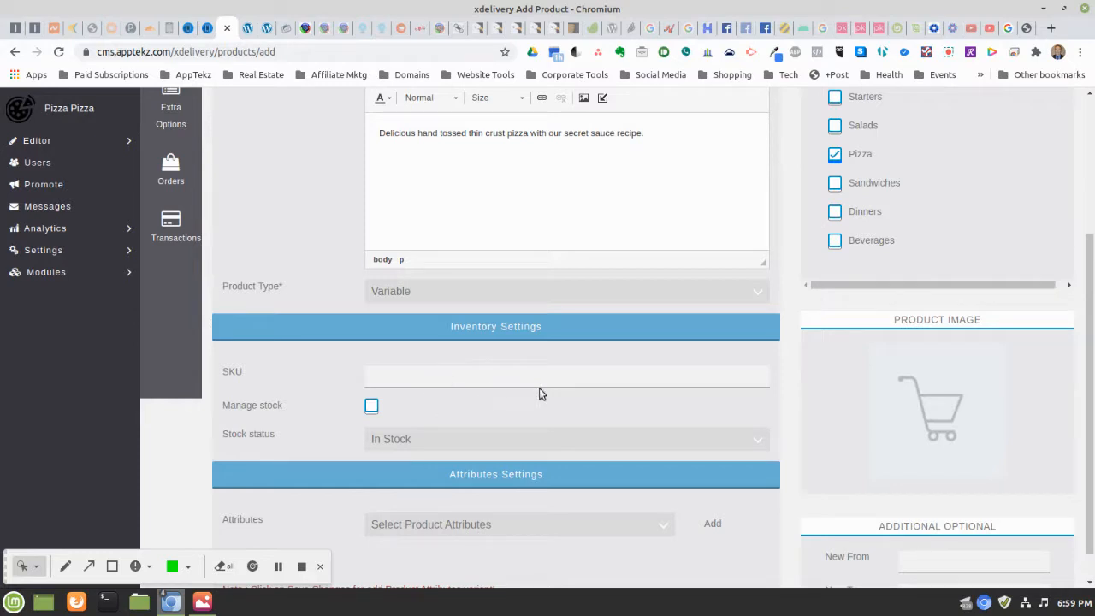
scroll(563, 399, down, 1)
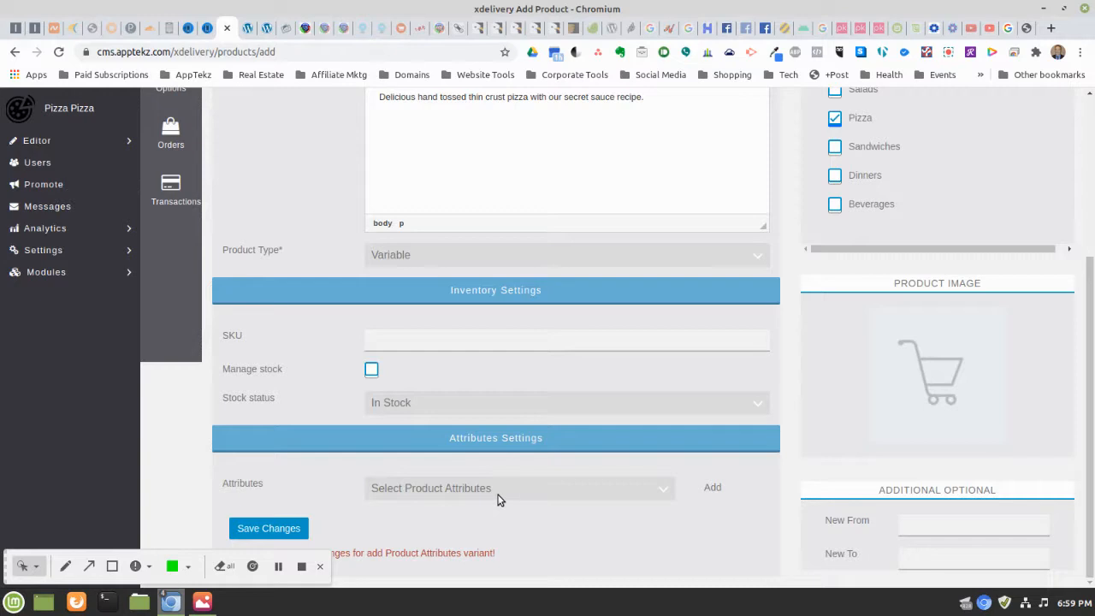
click(609, 494)
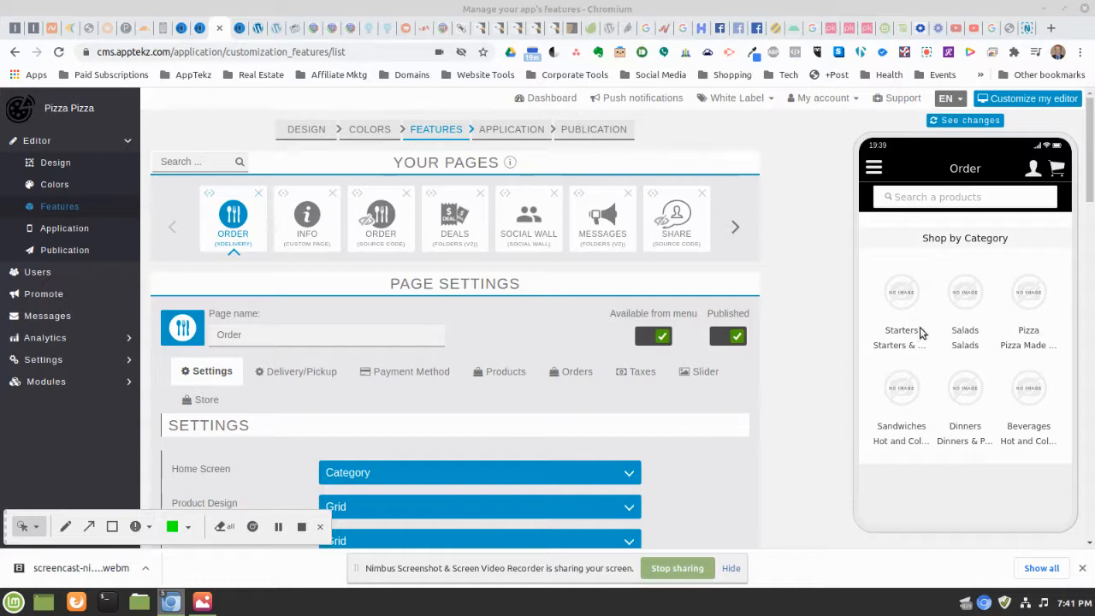
Refresh the app preview, check its Pizza category, then go to the Attributes list
click(963, 121)
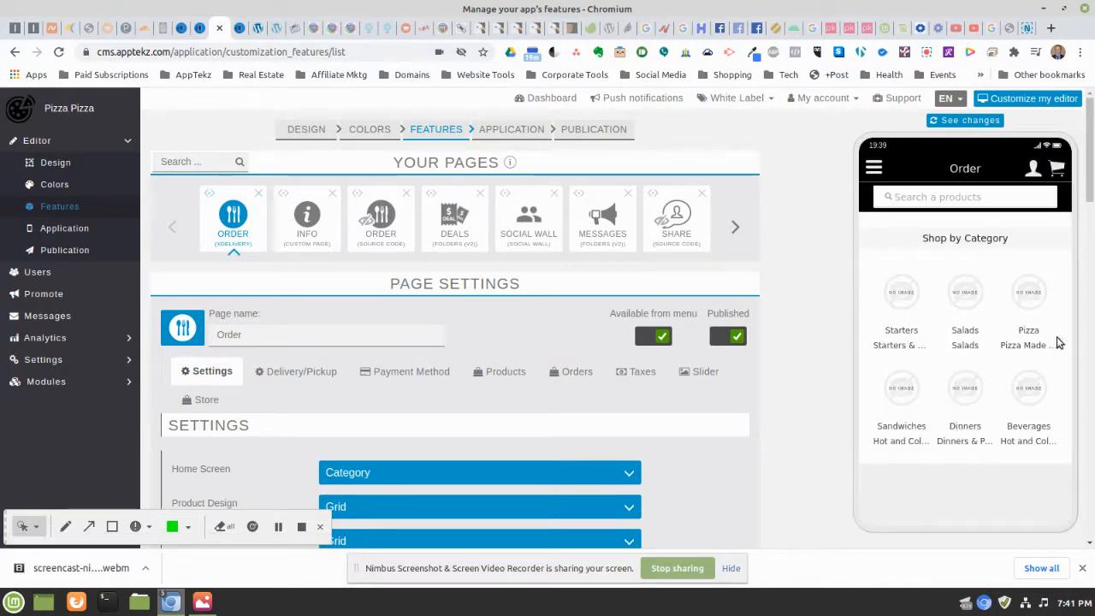
click(1031, 302)
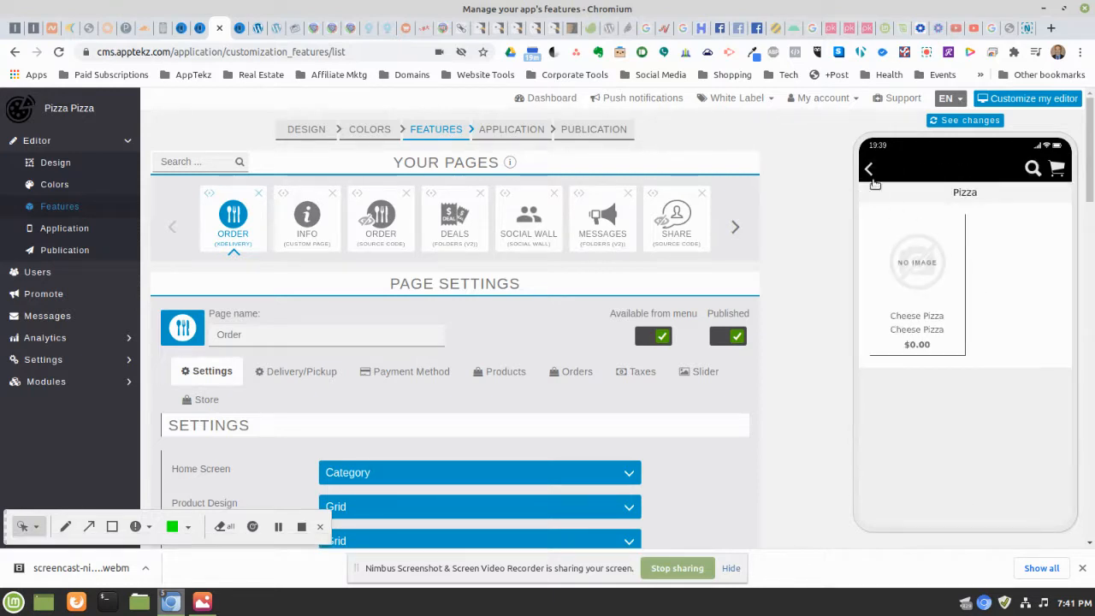
click(868, 170)
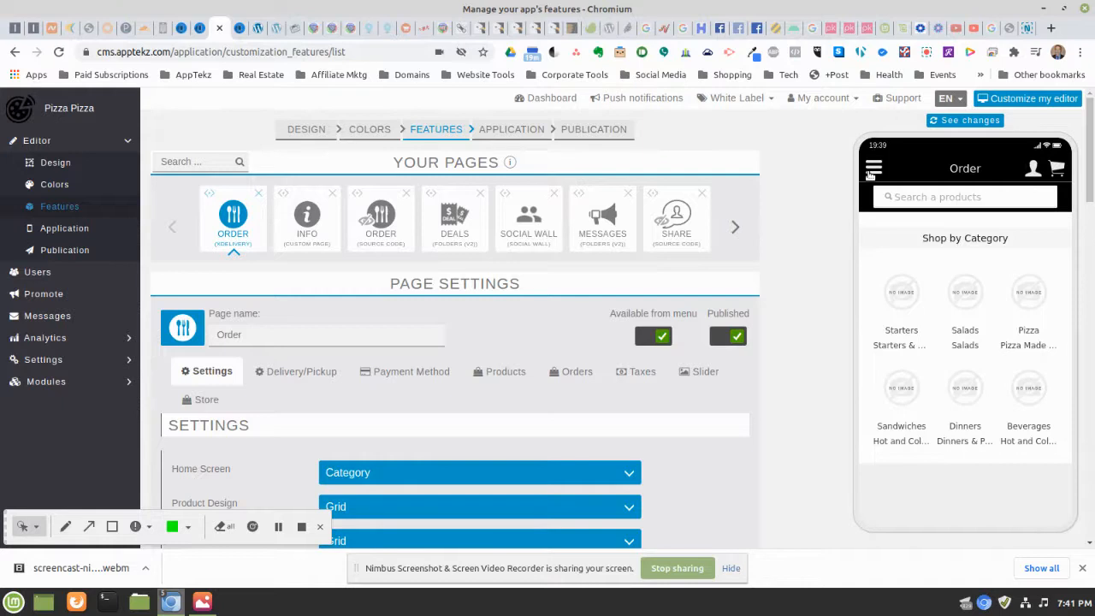
click(530, 363)
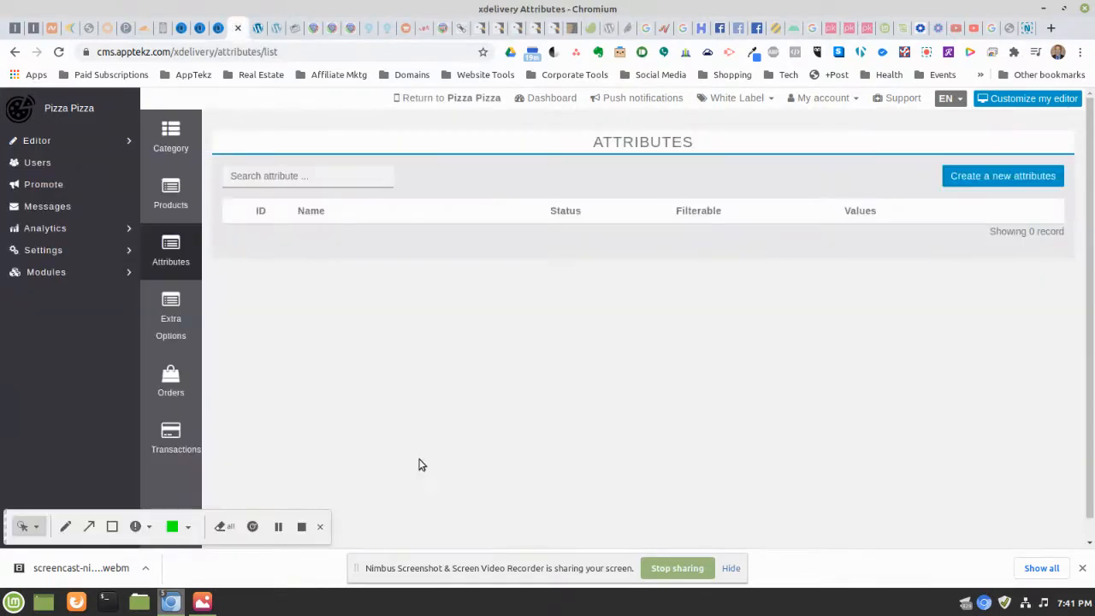
Create an active, filterable Pizza Sizes attribute and open its values page
click(171, 199)
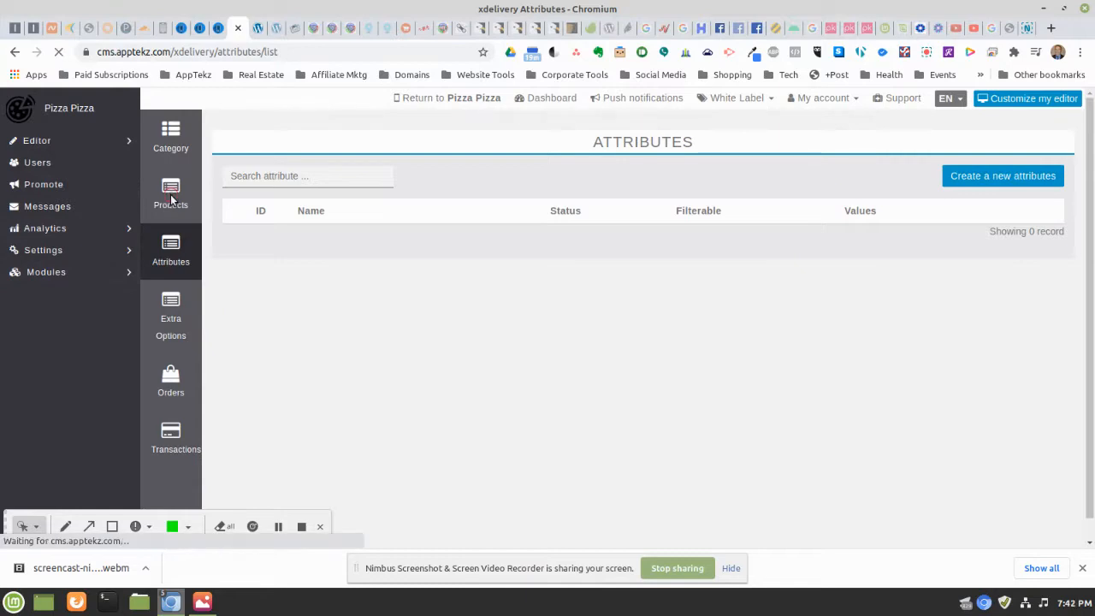
click(179, 265)
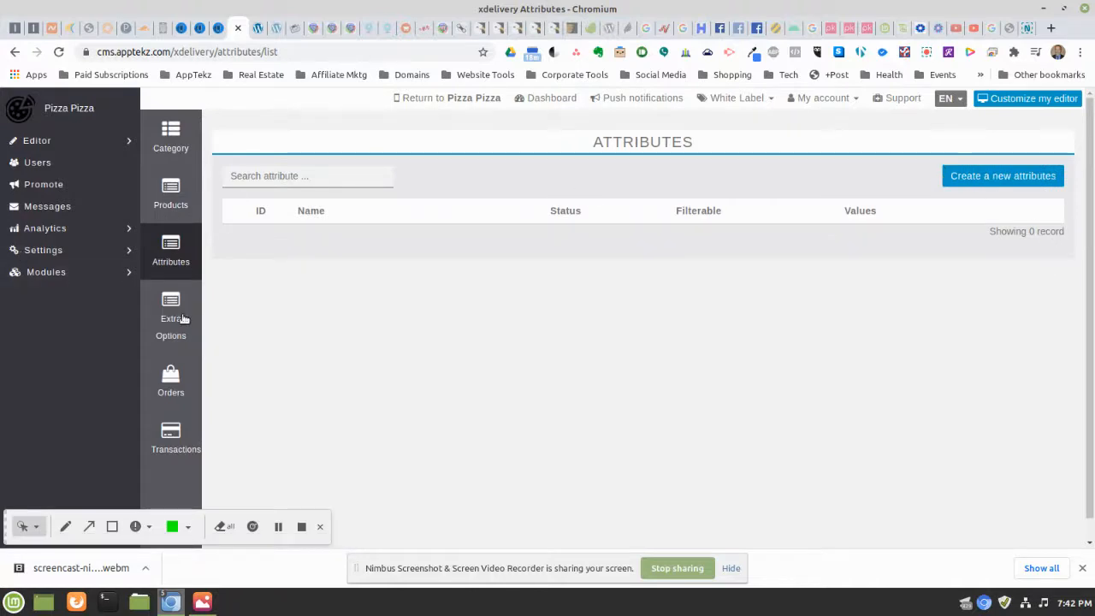
click(970, 176)
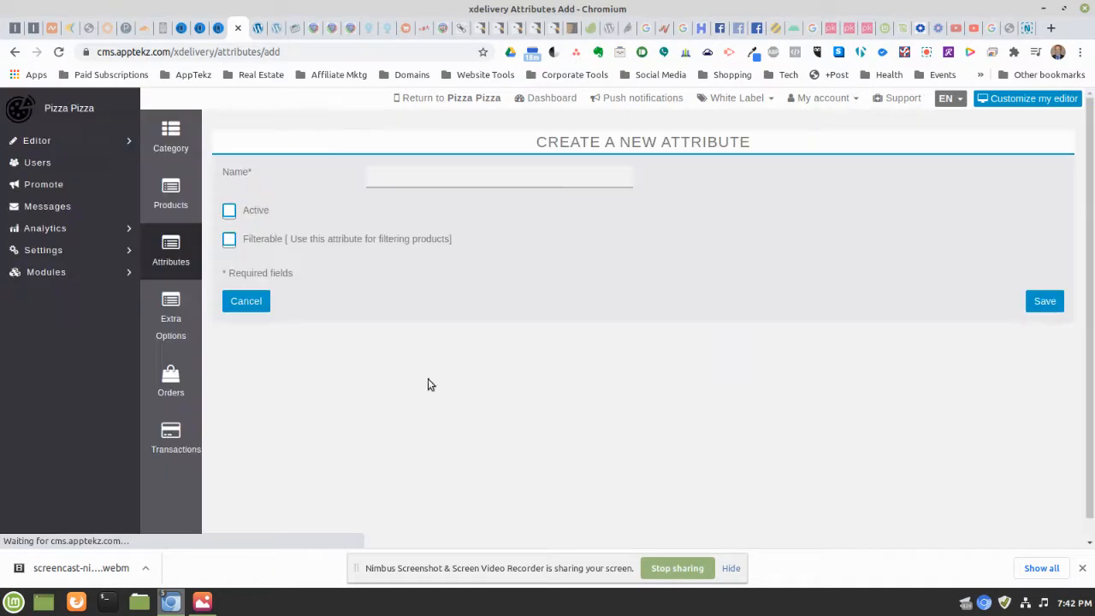
click(446, 171)
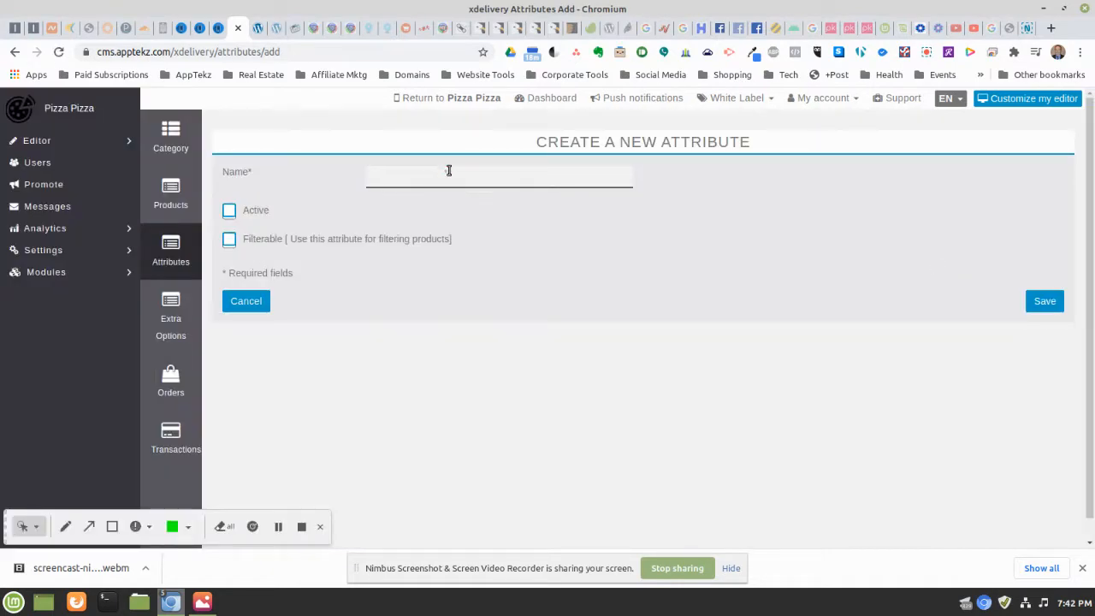
text(Pizza Sizes)
click(229, 210)
click(230, 241)
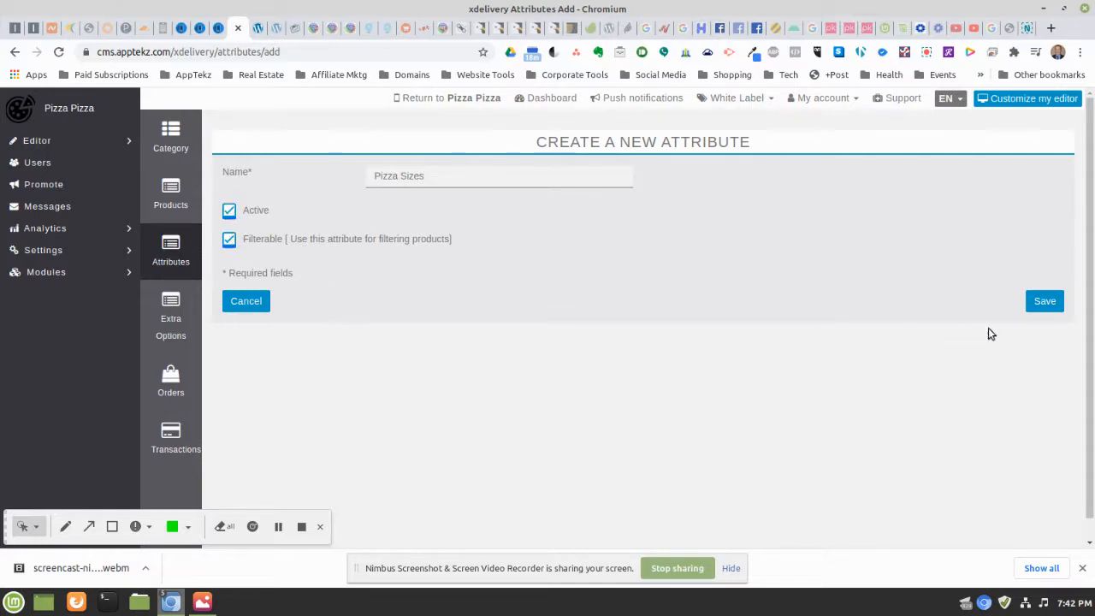
click(1044, 304)
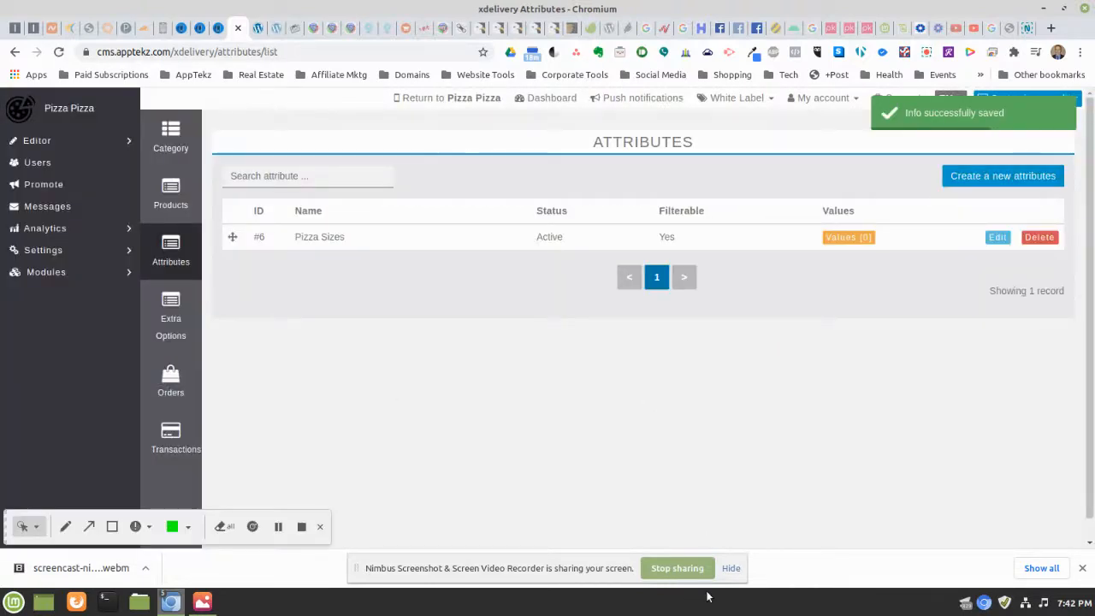
click(731, 568)
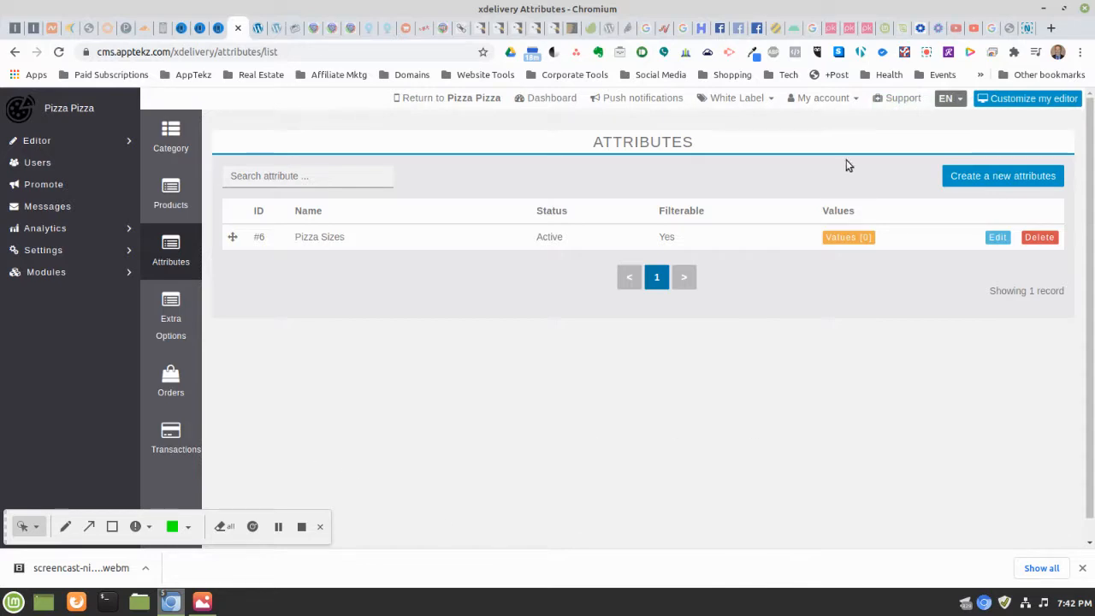
click(837, 239)
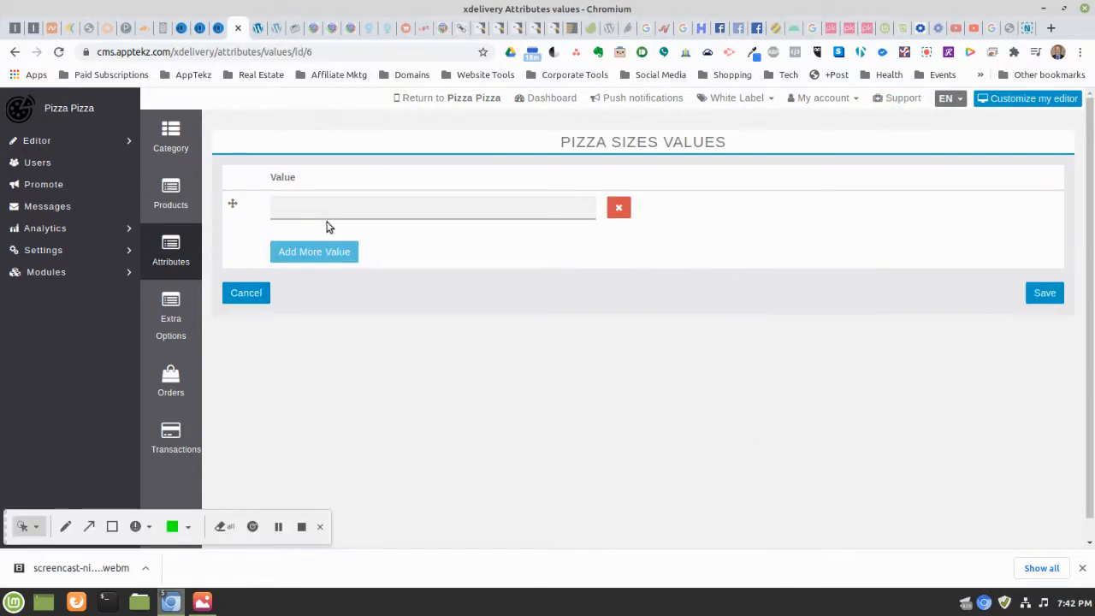
Enter Small, Medium, Large and XLarge as the Pizza Sizes values and save
click(337, 211)
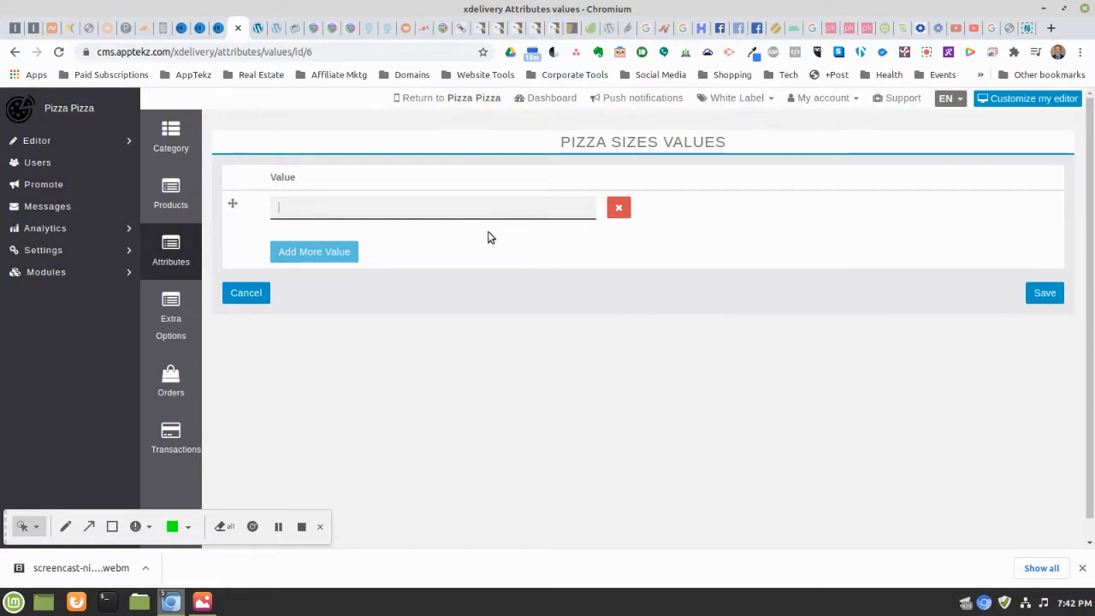
text(Small)
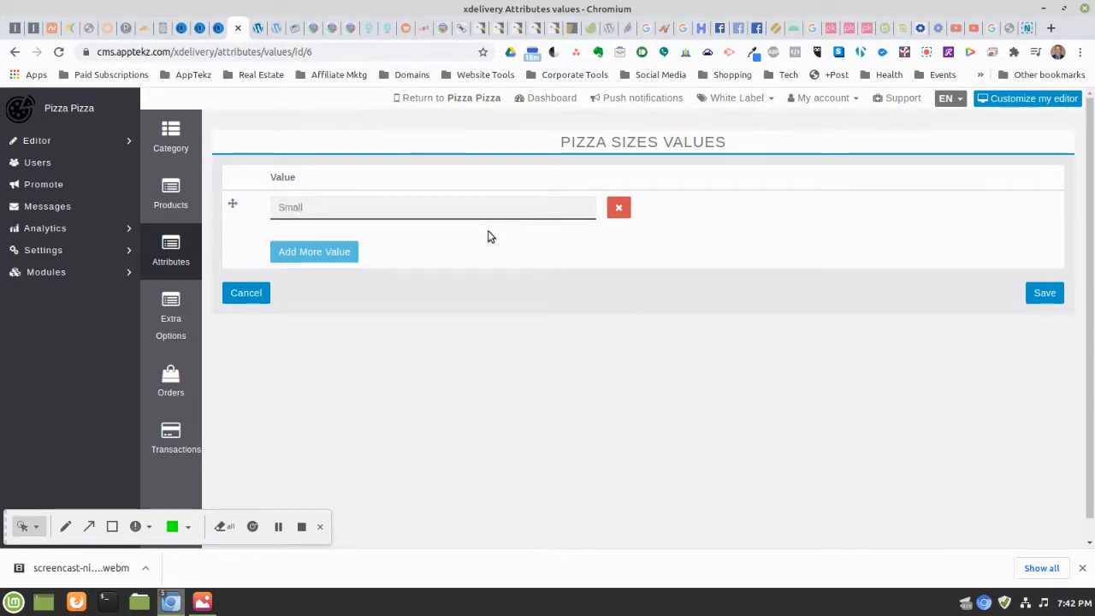
click(328, 257)
click(309, 250)
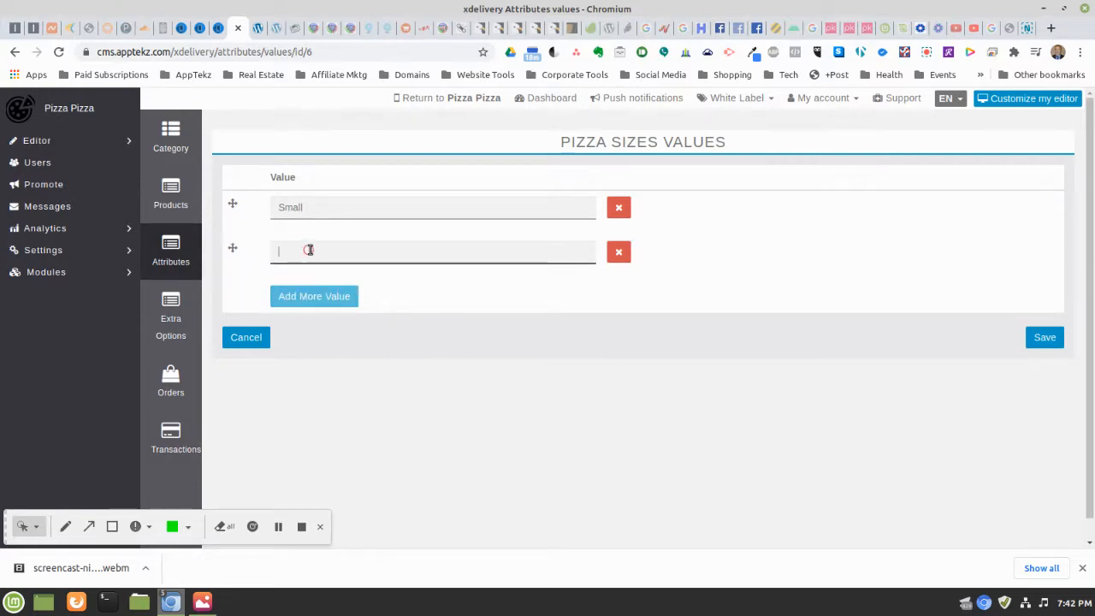
text(Mediu)
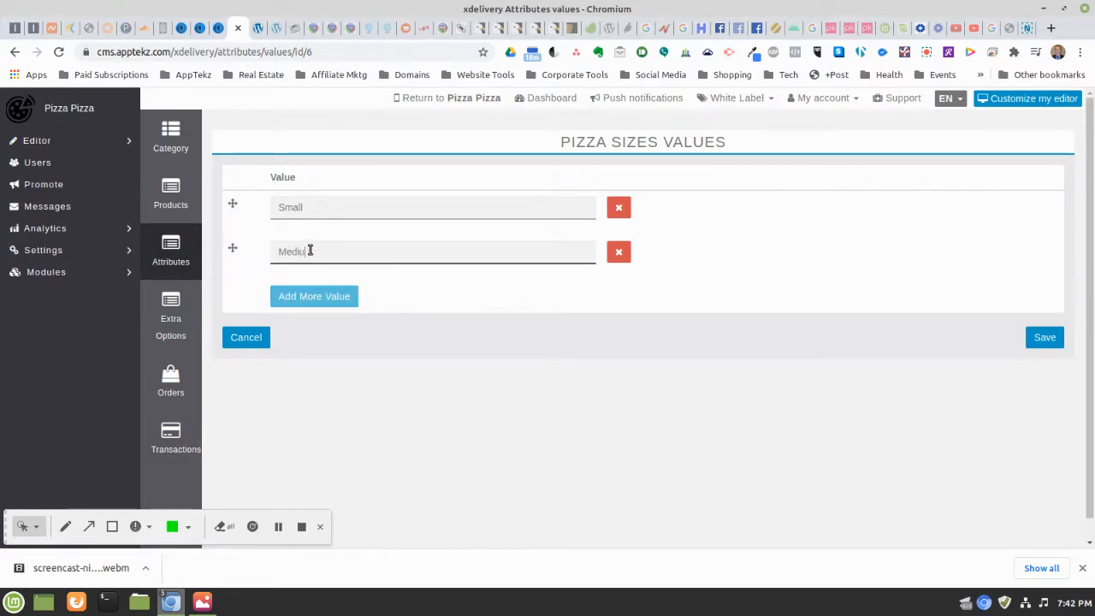
text(m)
click(308, 296)
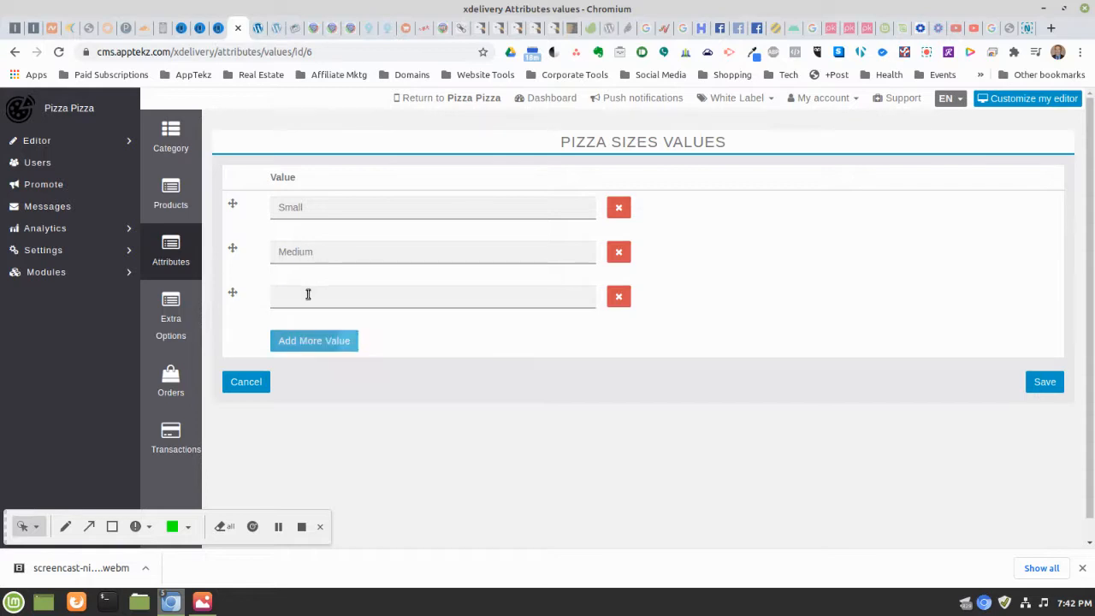
click(307, 293)
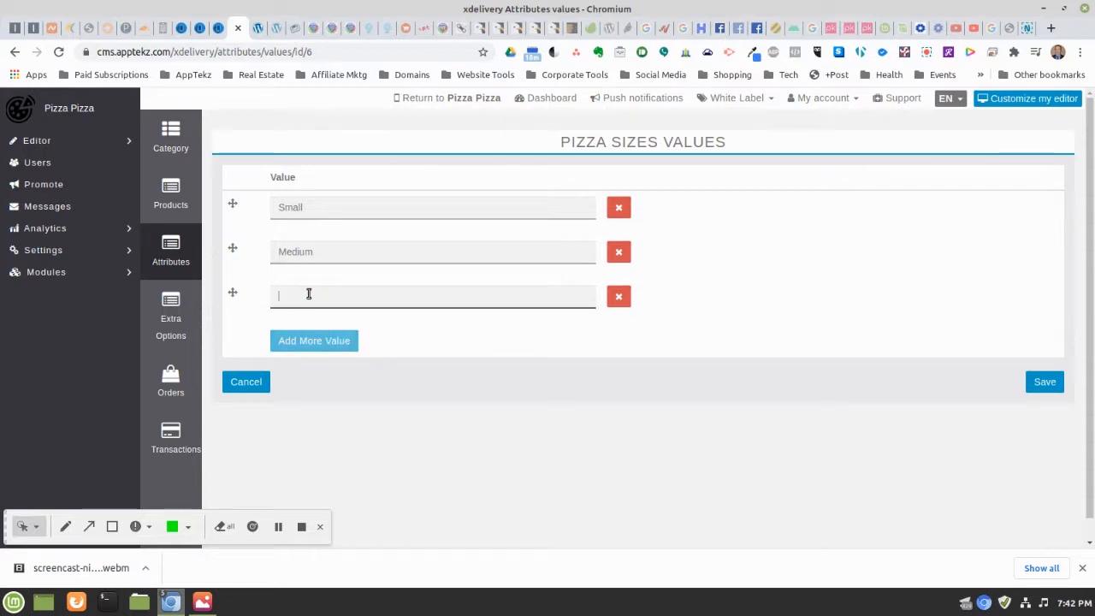
text(Large)
click(280, 342)
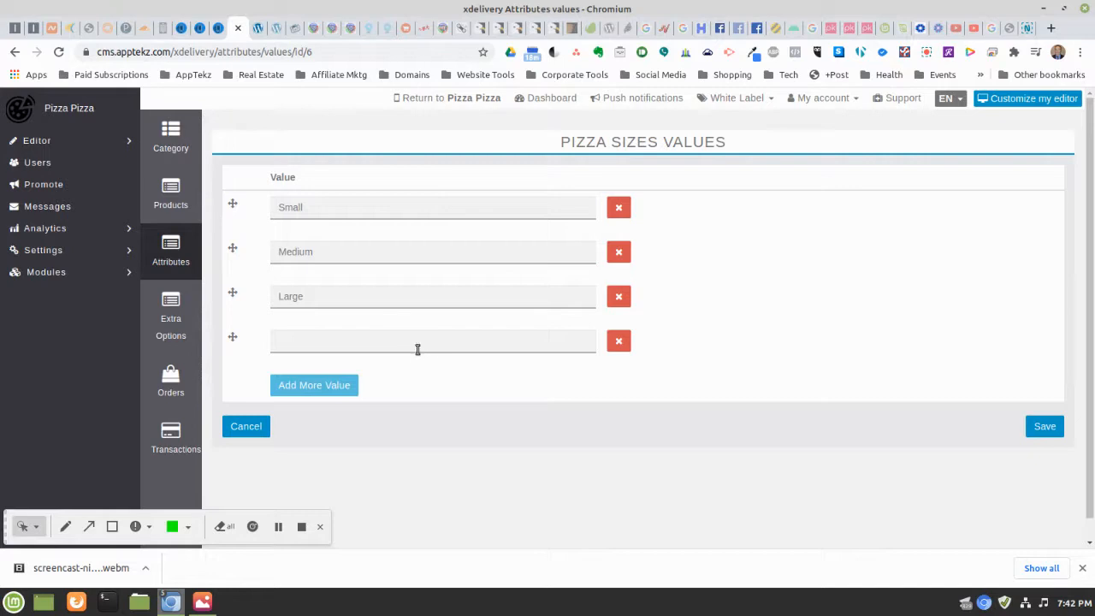
click(416, 347)
text(X)
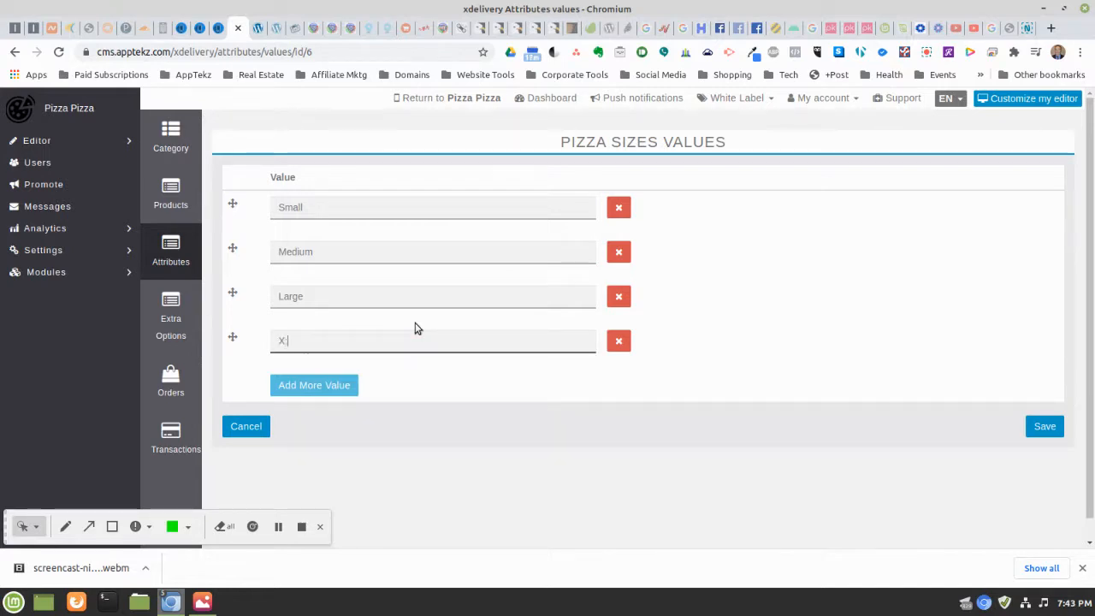
text(La)
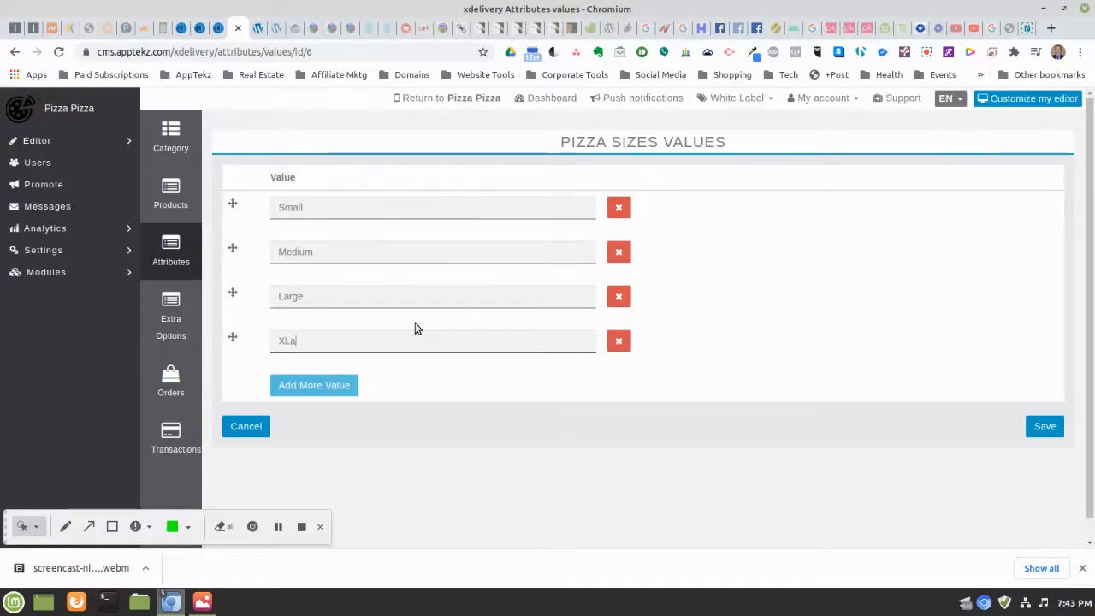
text(rge)
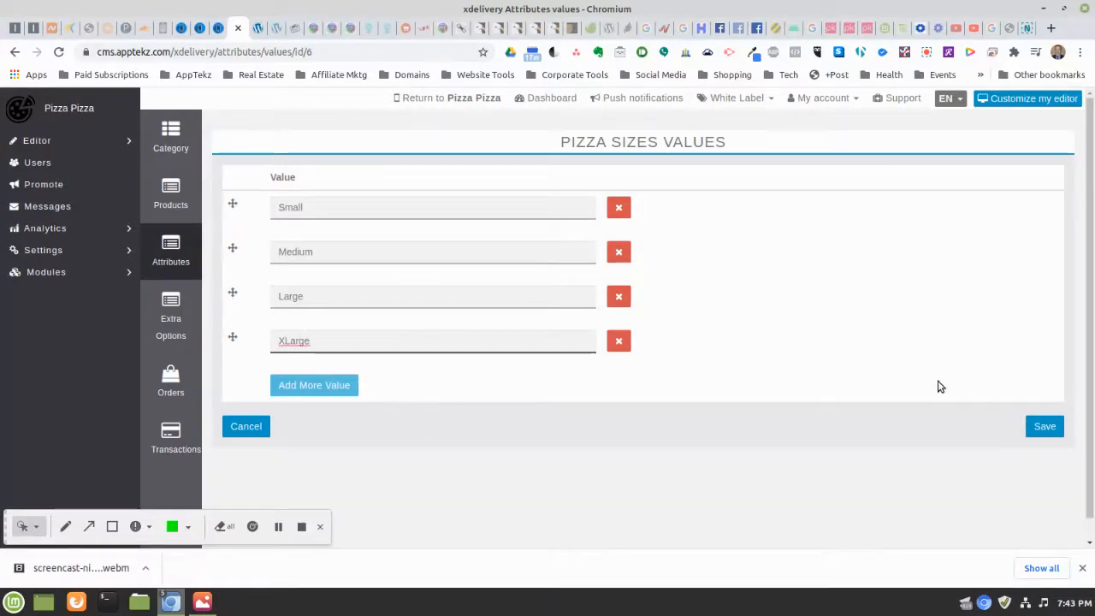
click(1050, 430)
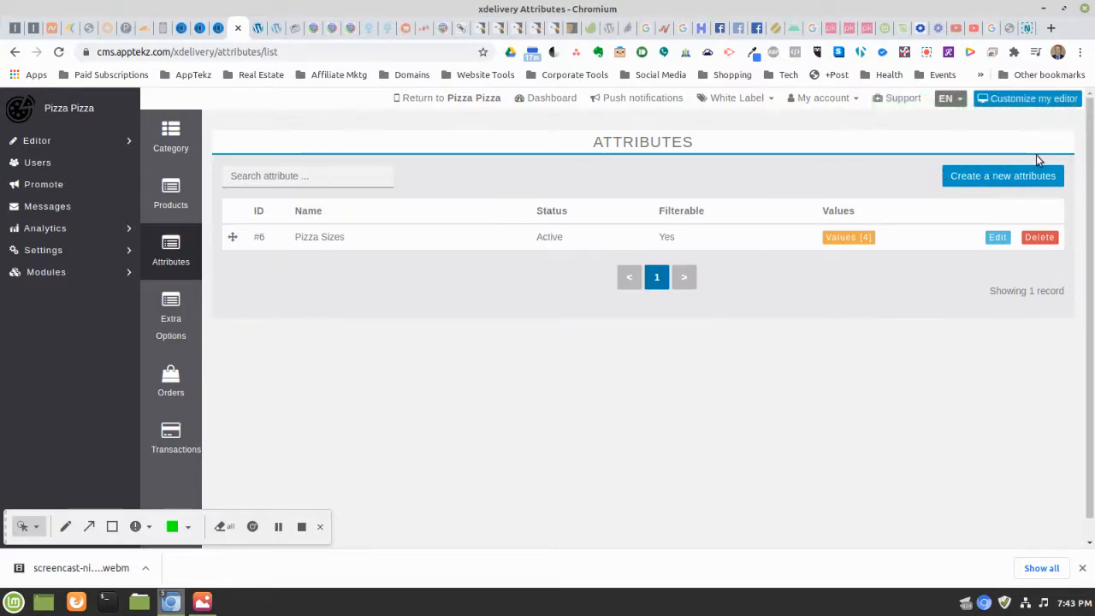
Go to Extra Options and start a new option category
click(171, 306)
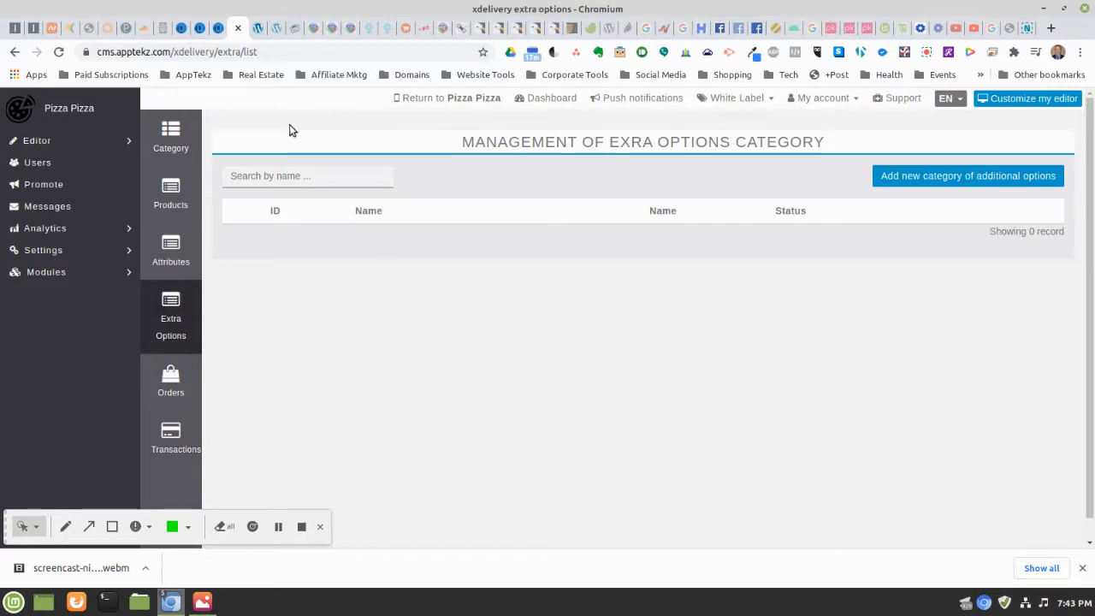
click(918, 175)
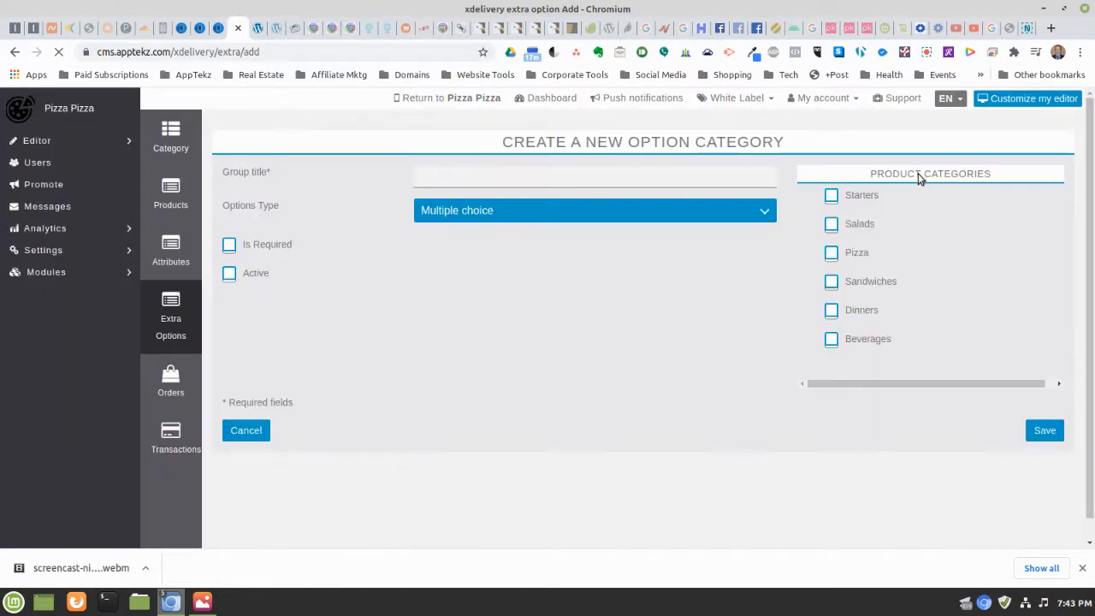
Apply the new option category to Pizza, make it active, and draft its group title
click(832, 256)
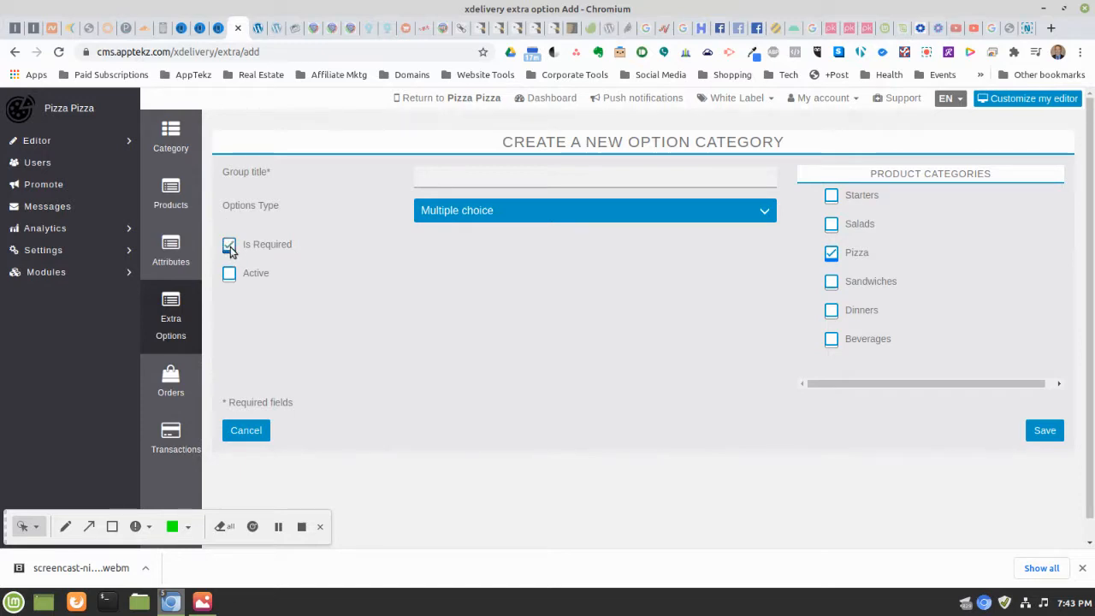
click(229, 276)
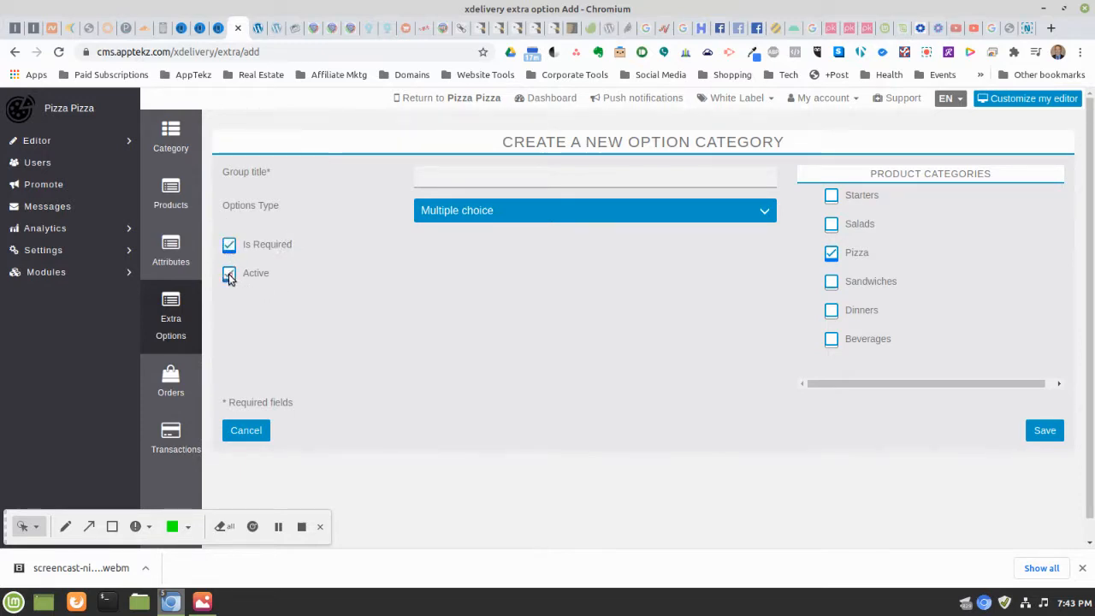
click(466, 175)
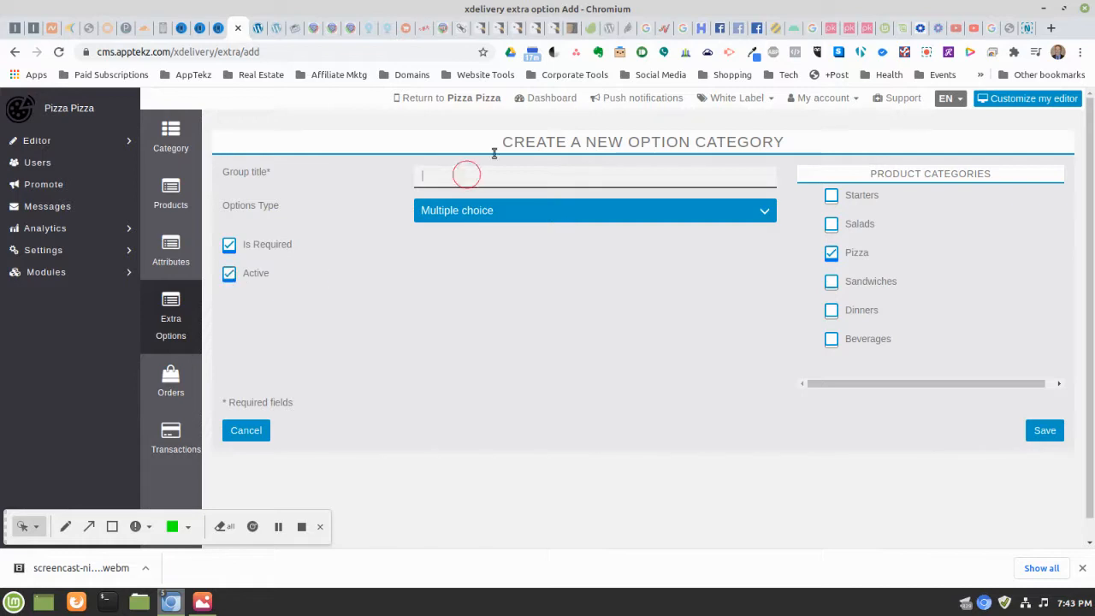
text(C)
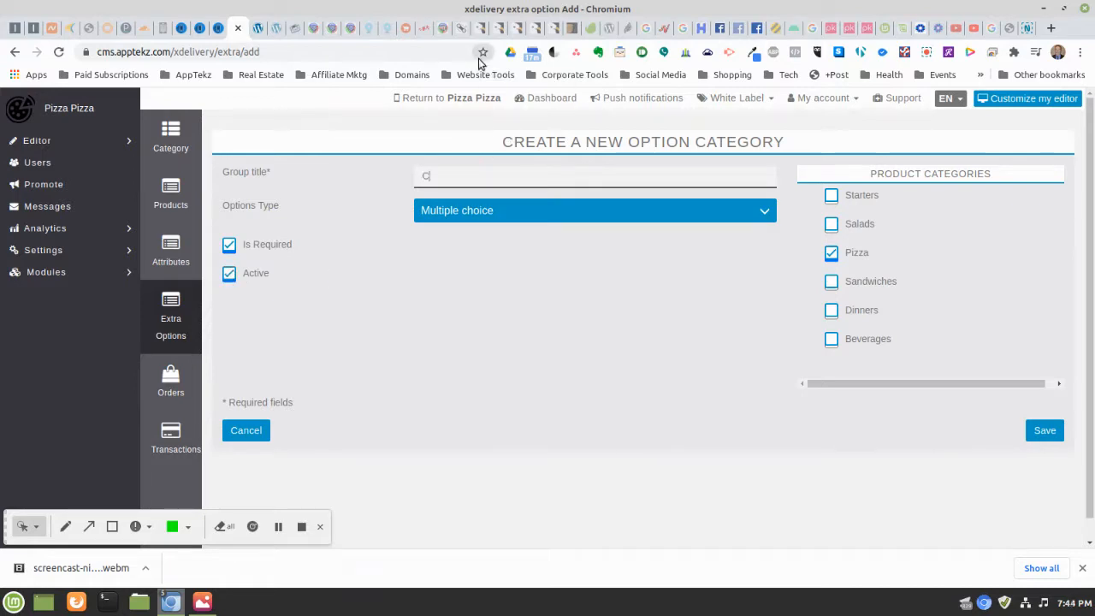
text(heese)
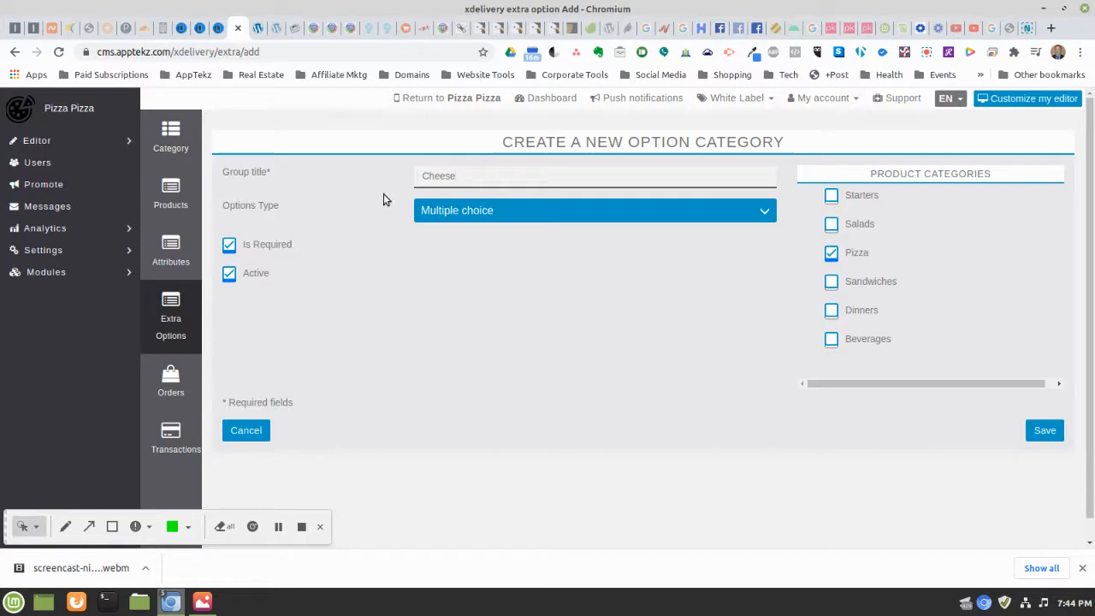
double_click(468, 174)
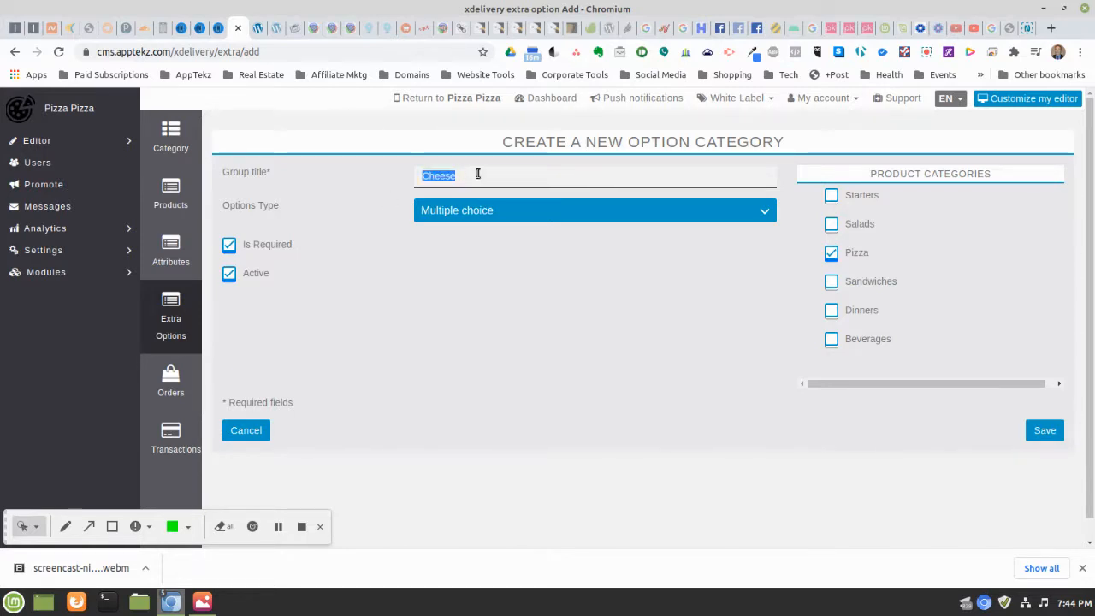
text(Pizza Toppings)
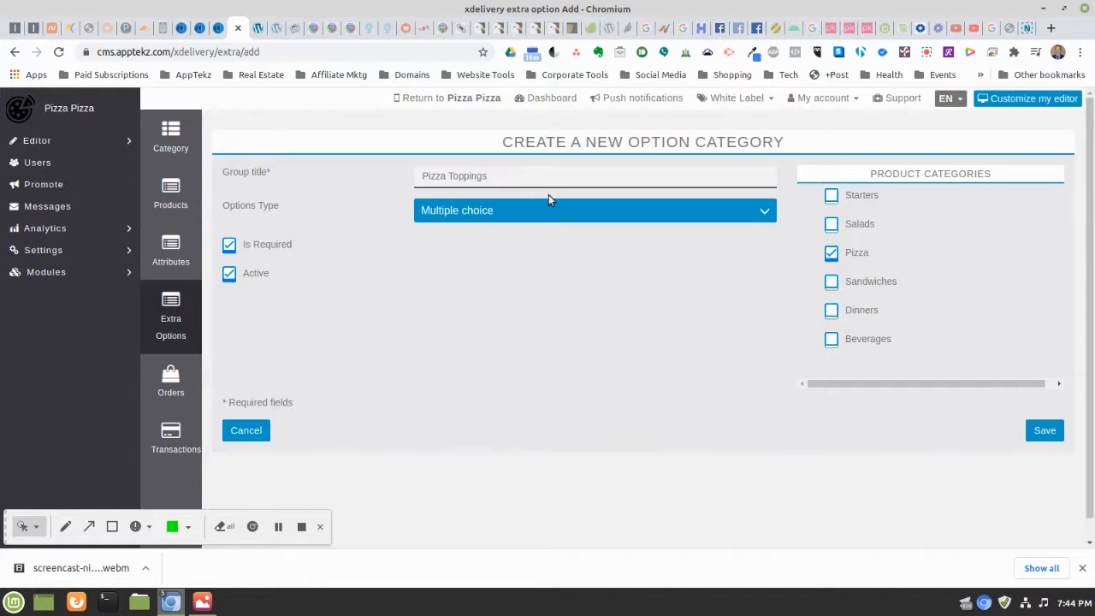
click(447, 211)
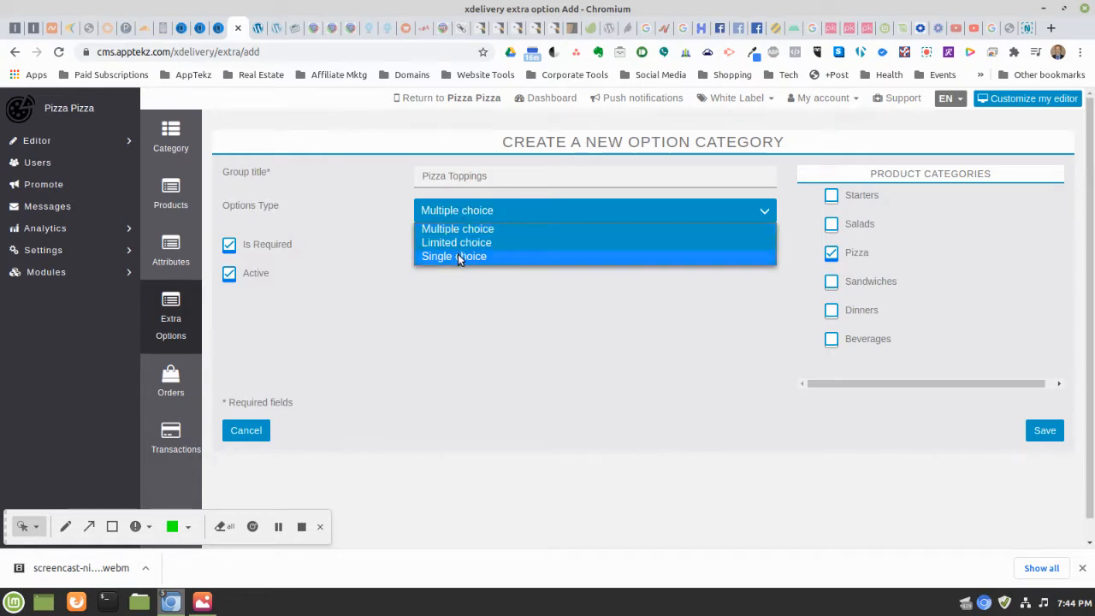
click(497, 178)
triple_click(496, 175)
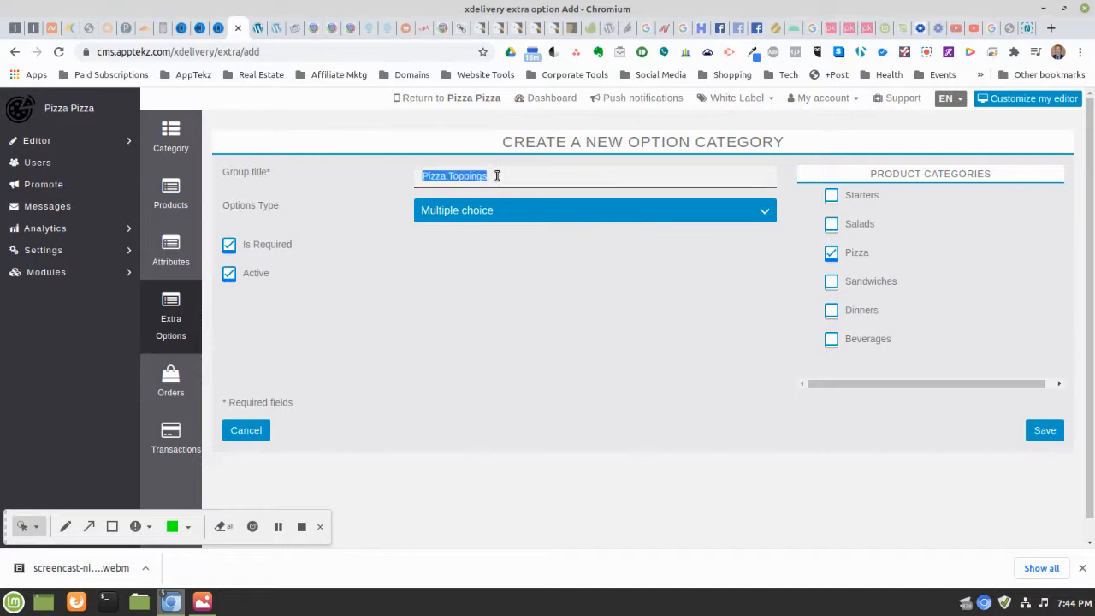
click(497, 176)
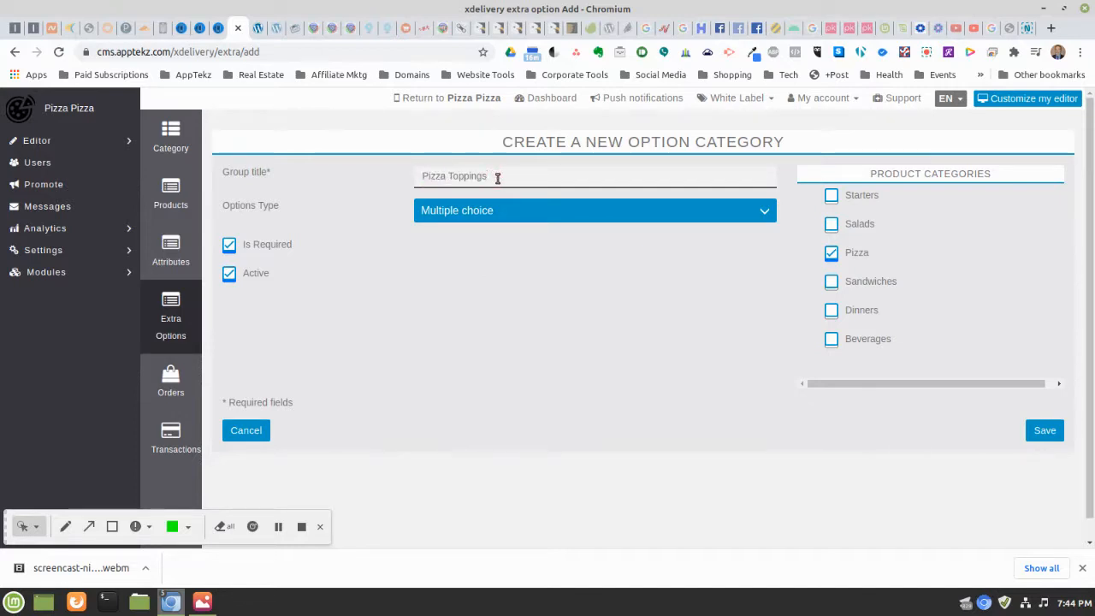
Title the category Crust, make it Single choice, and save it
double_click(497, 177)
triple_click(522, 176)
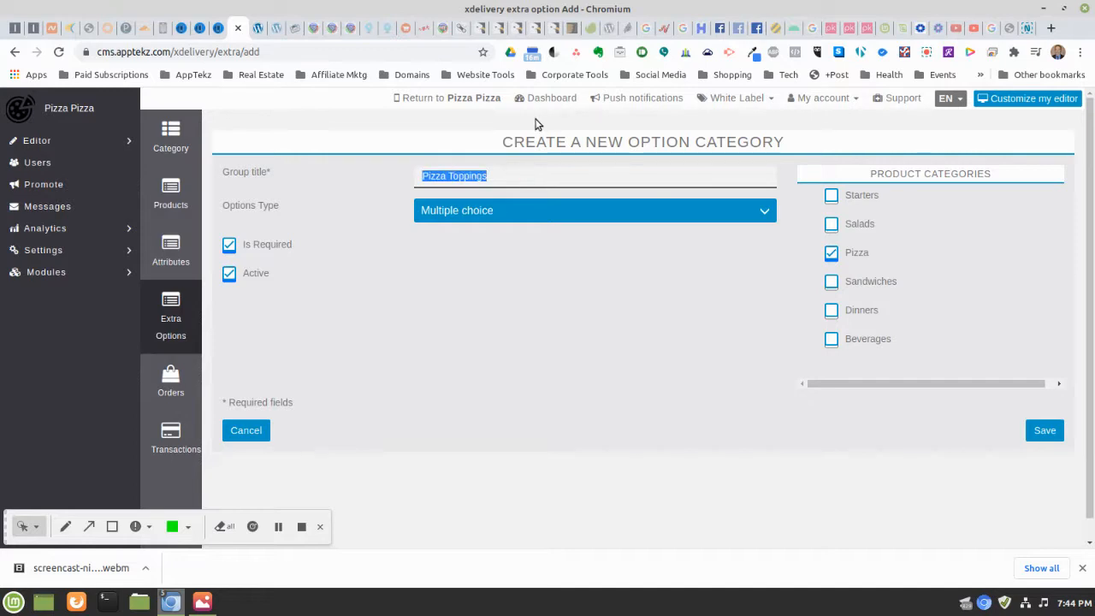
text(T)
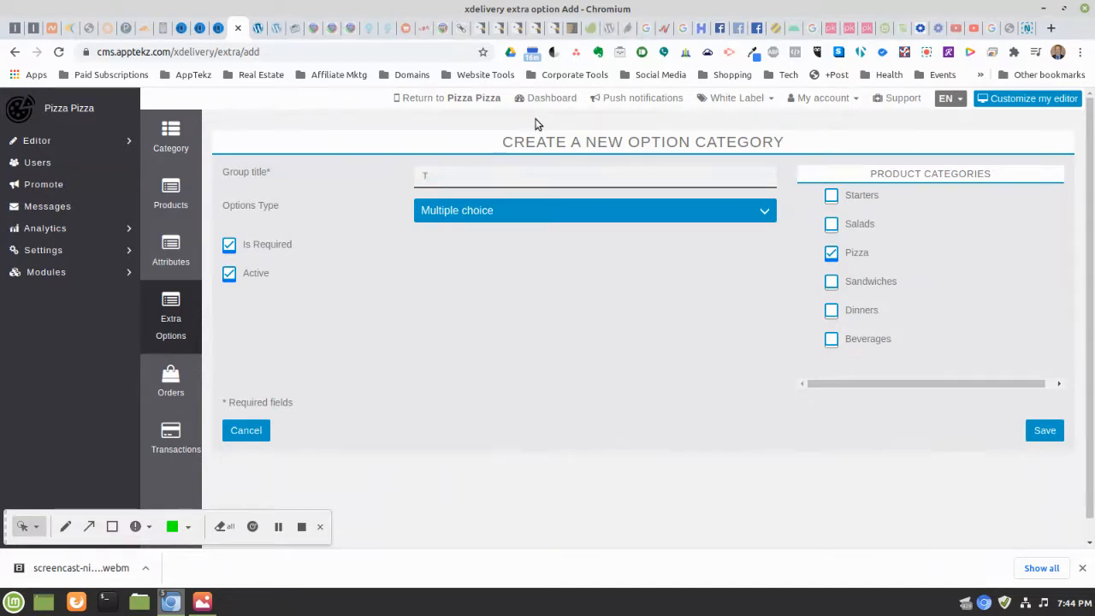
text(Crust)
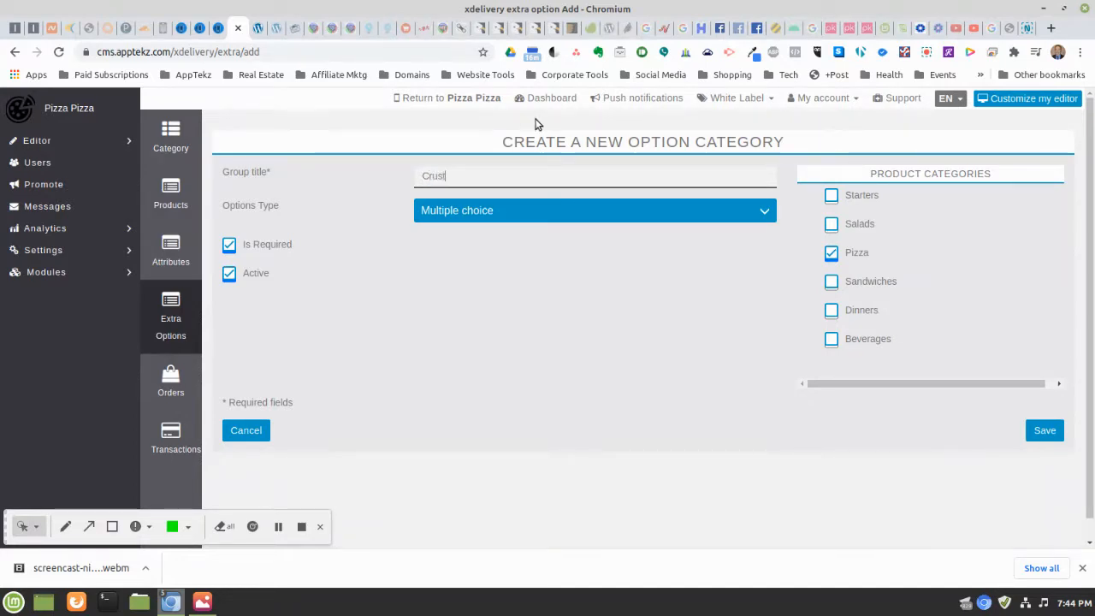
click(550, 210)
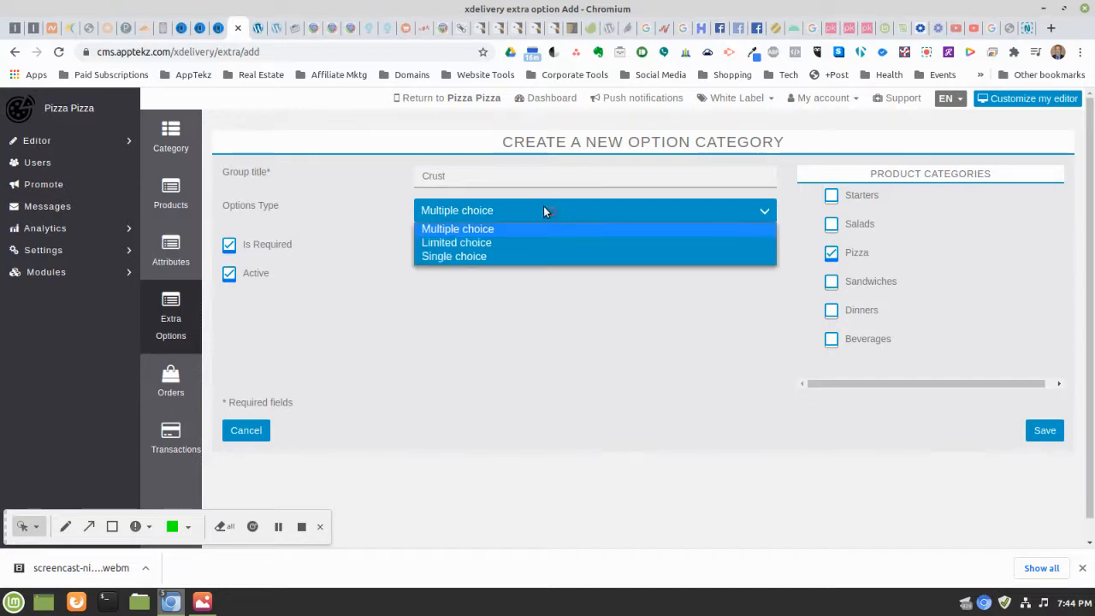
click(467, 257)
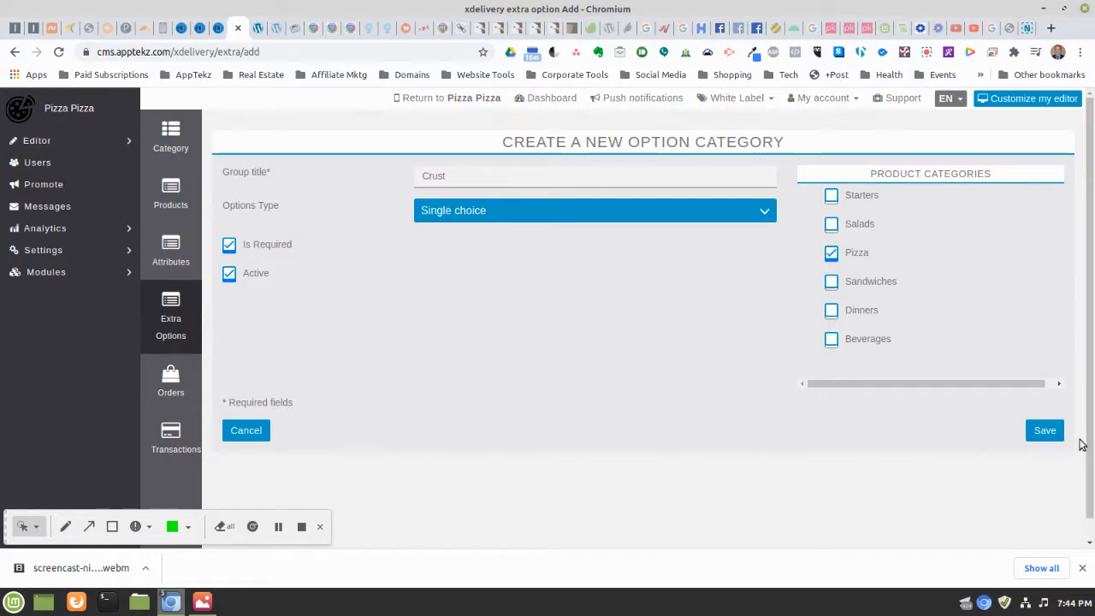
click(1041, 435)
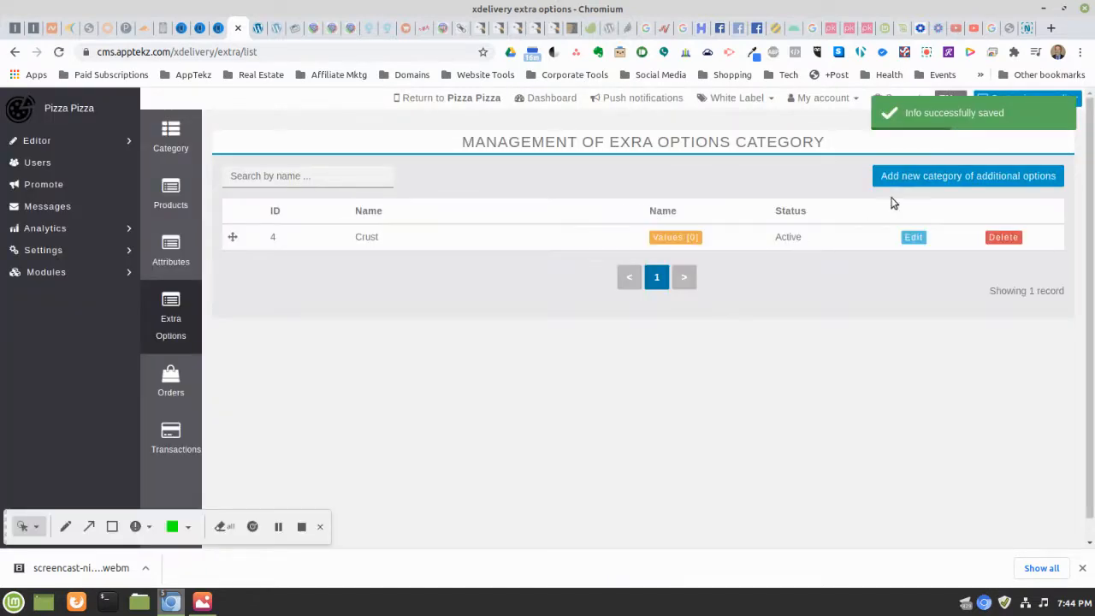
click(921, 182)
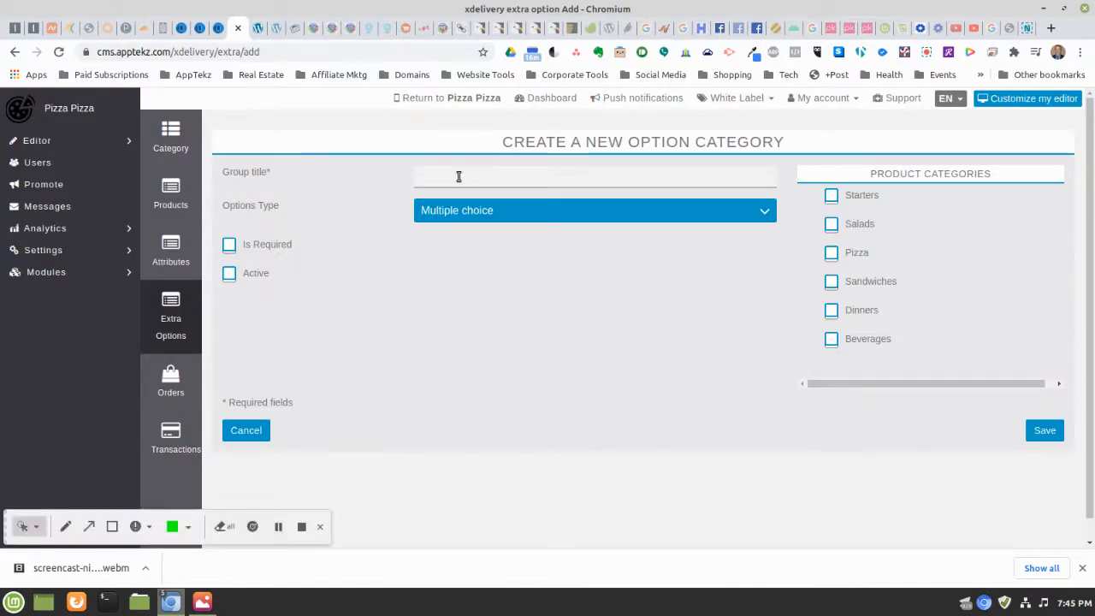
Save Pizza Toppings as a required, active, Multiple choice category for Pizza
click(458, 176)
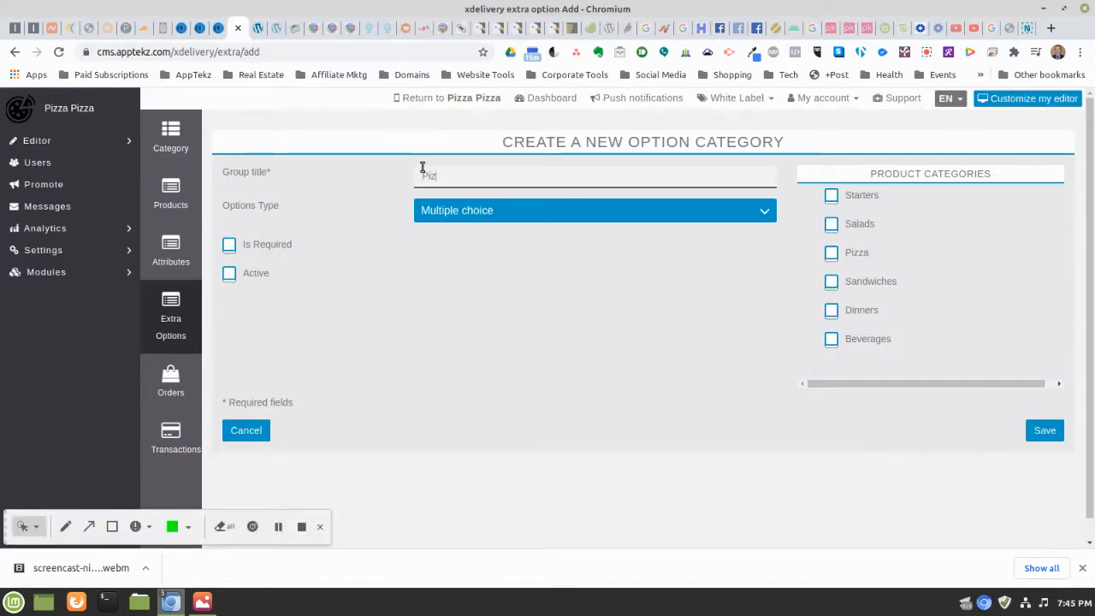
text(Pizza Toppings)
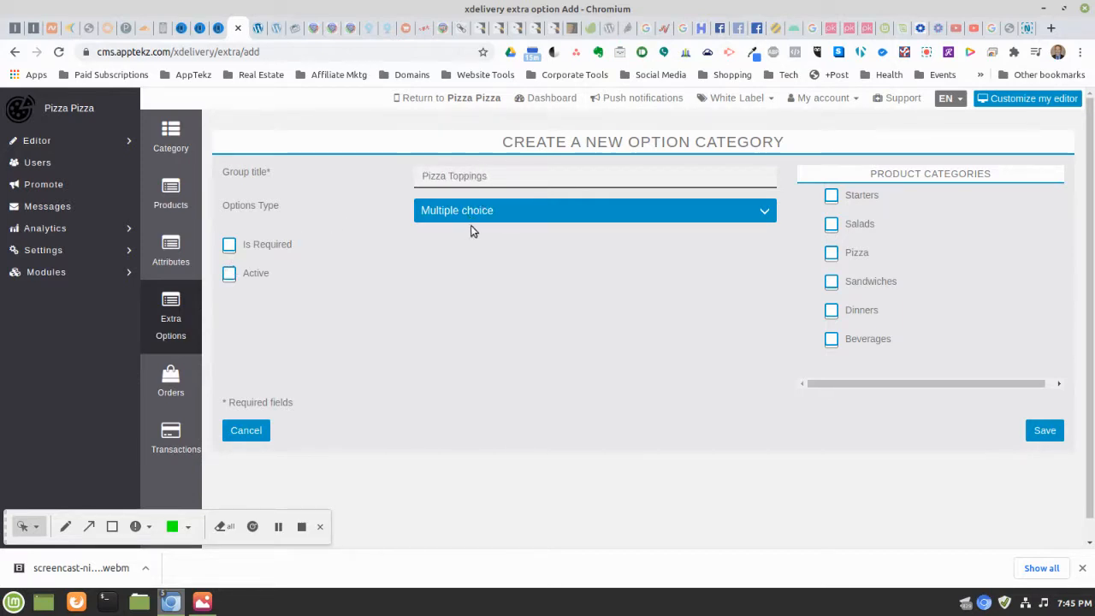
click(230, 247)
click(231, 276)
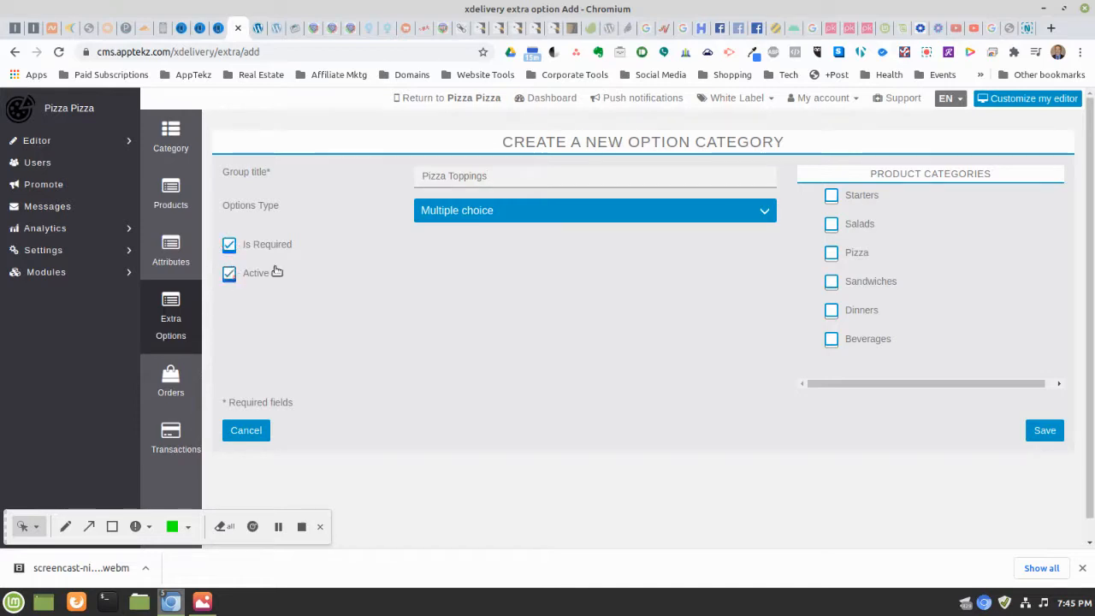
click(452, 212)
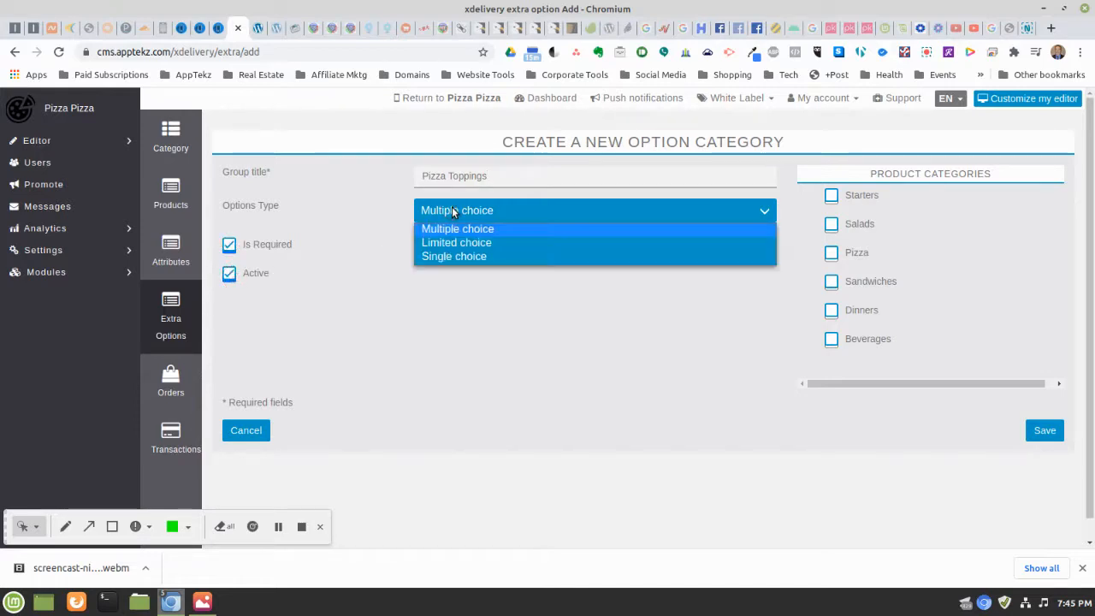
click(452, 212)
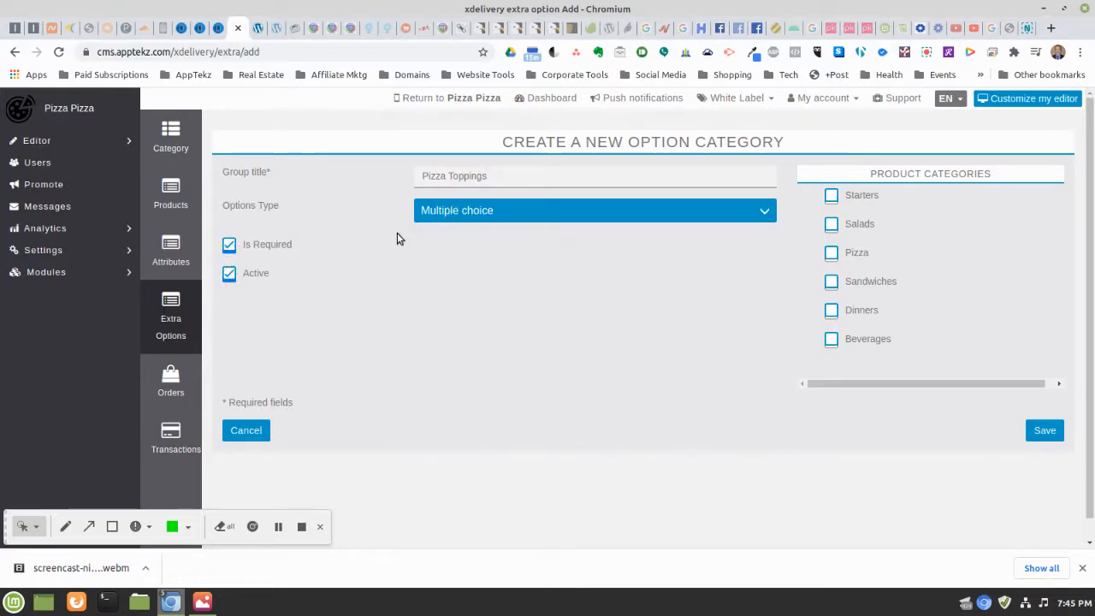
click(832, 255)
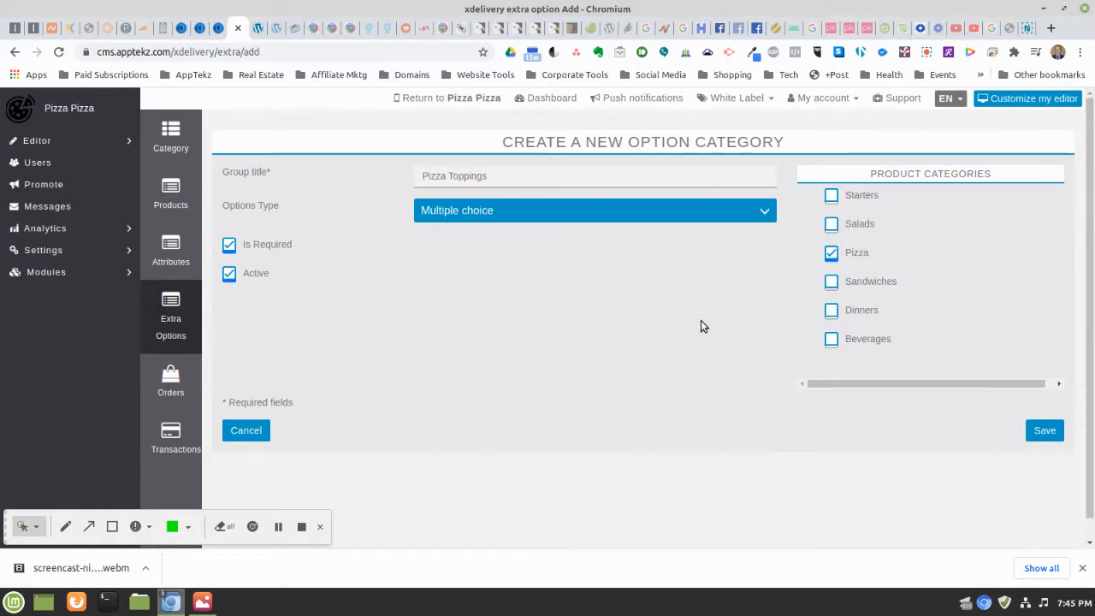
click(1045, 431)
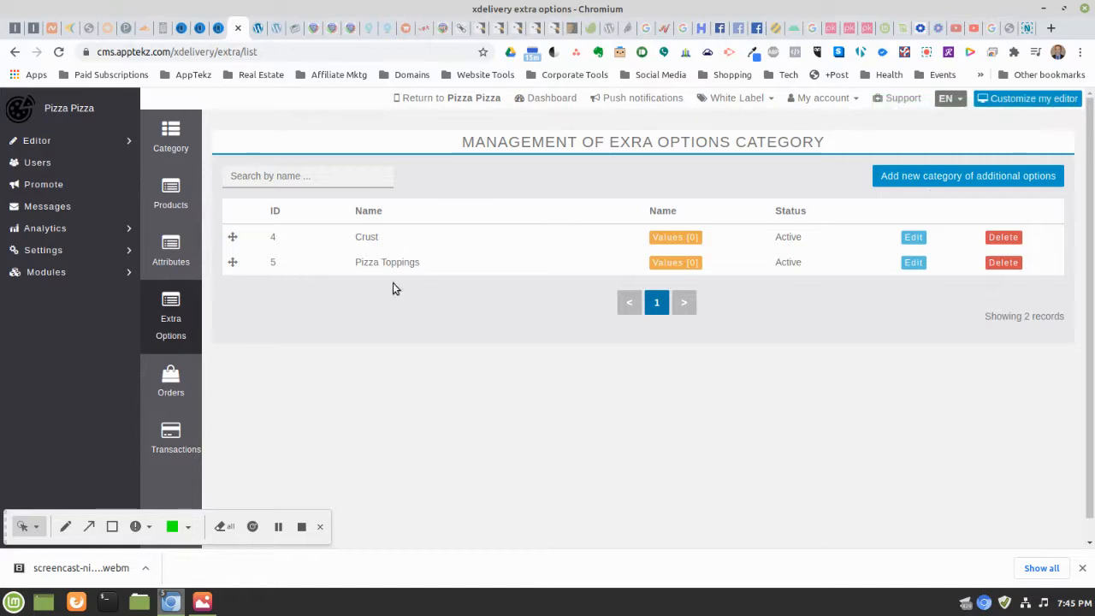
Save Salad Dressing as an active, Single choice category for Salads
click(906, 176)
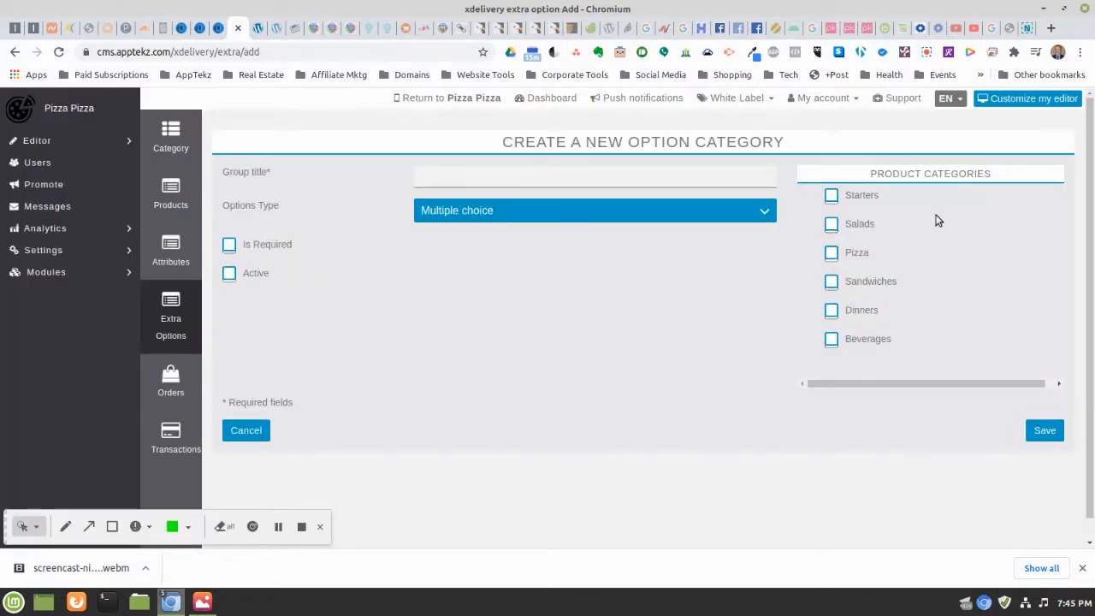
click(486, 214)
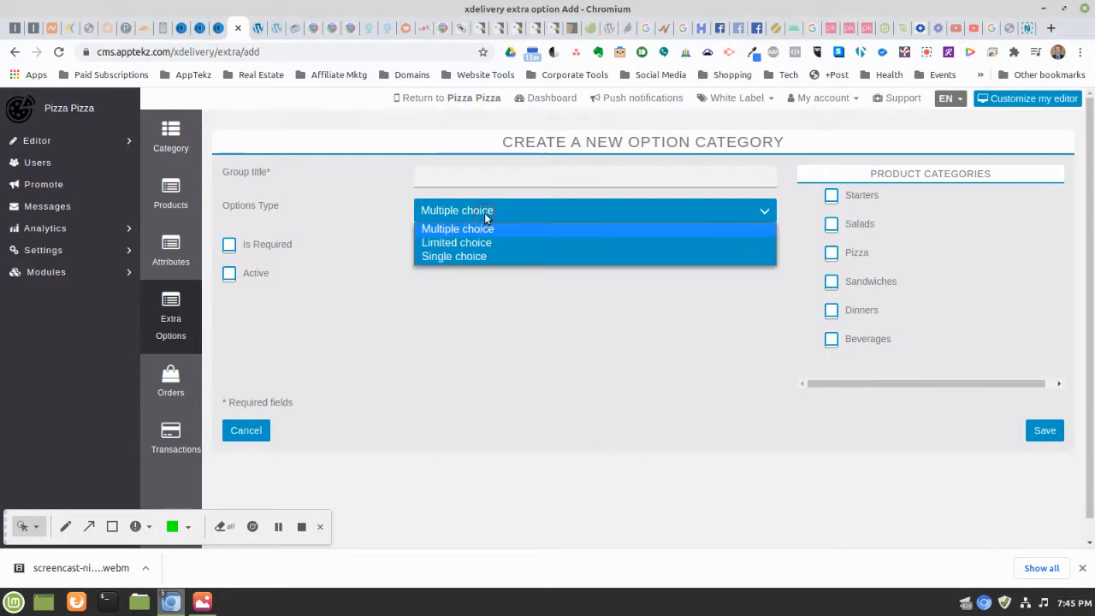
click(444, 257)
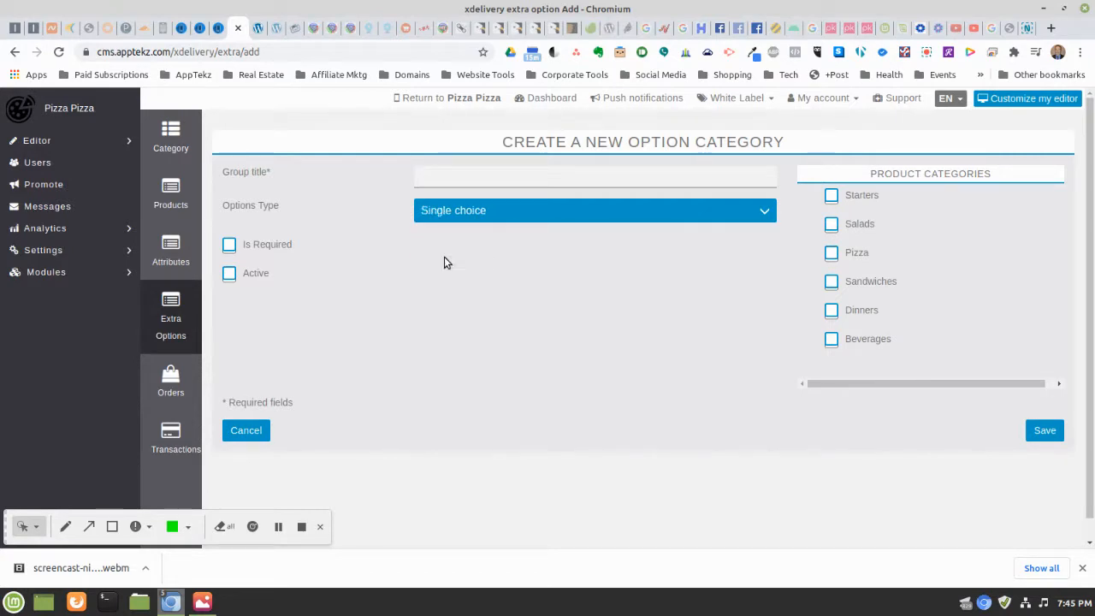
click(449, 185)
text(S)
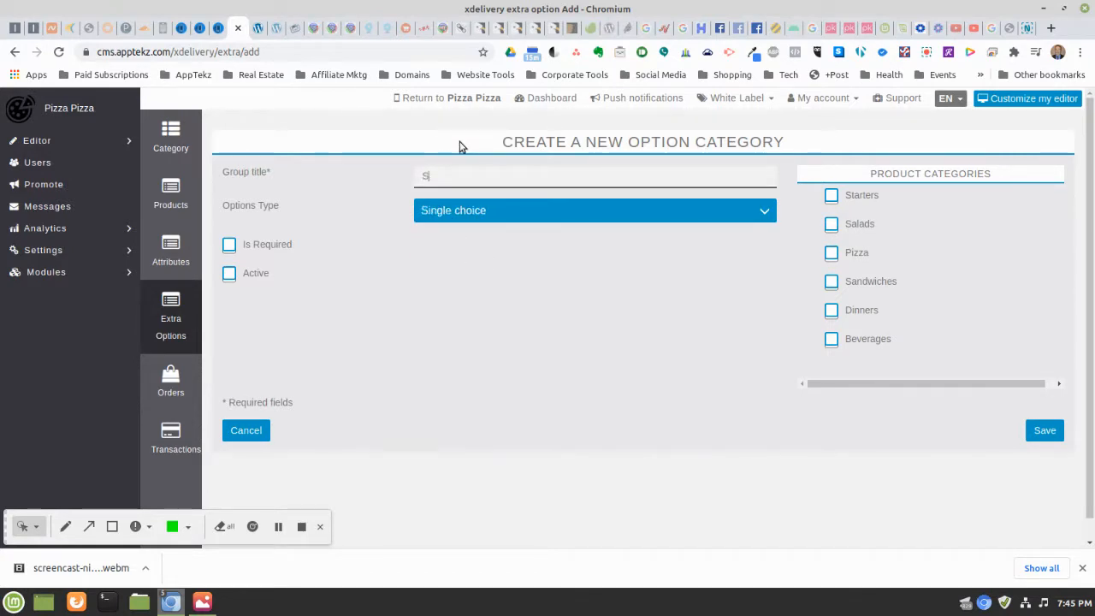
text(alad Dressing)
click(230, 273)
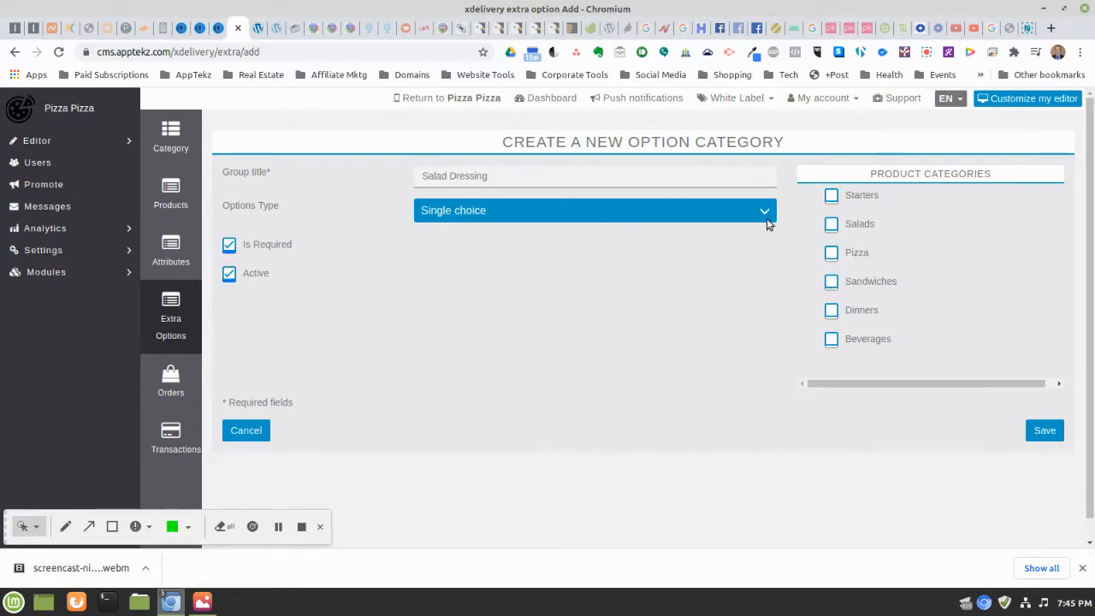
click(831, 224)
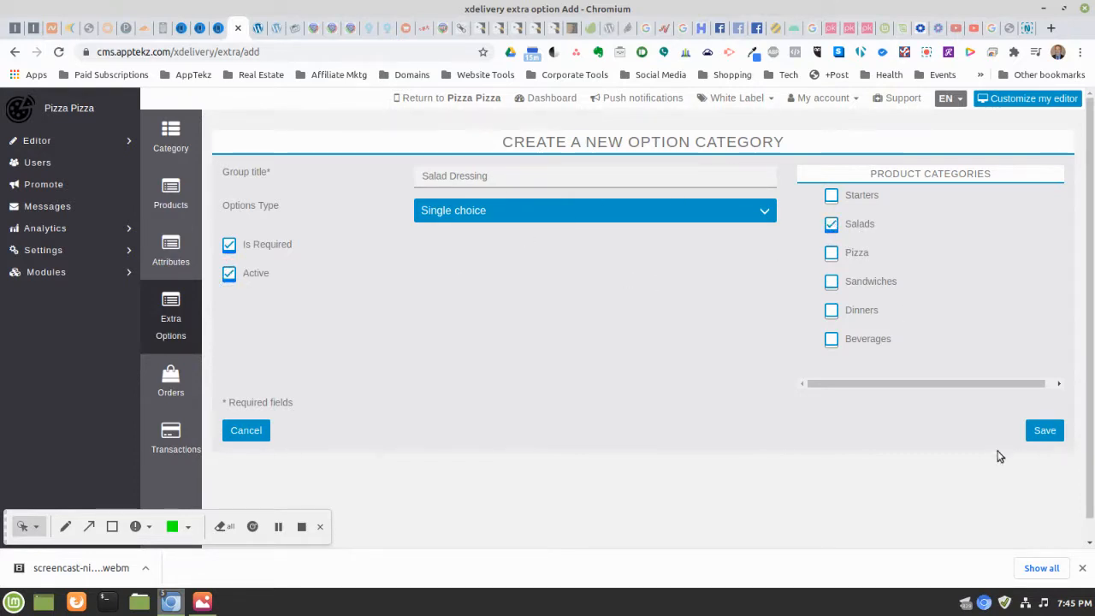
click(1054, 435)
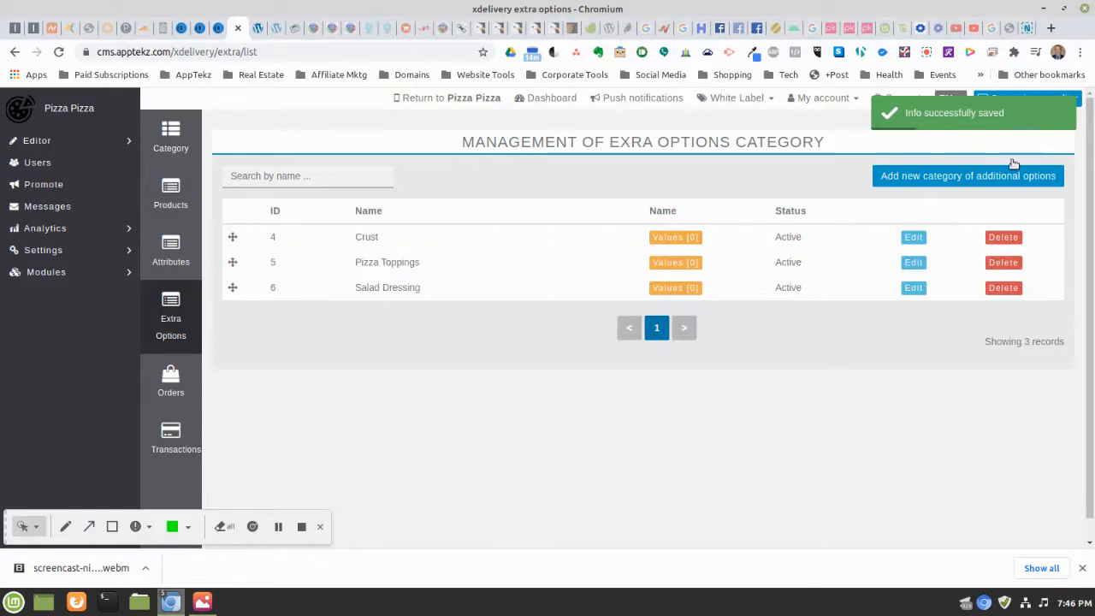
click(897, 176)
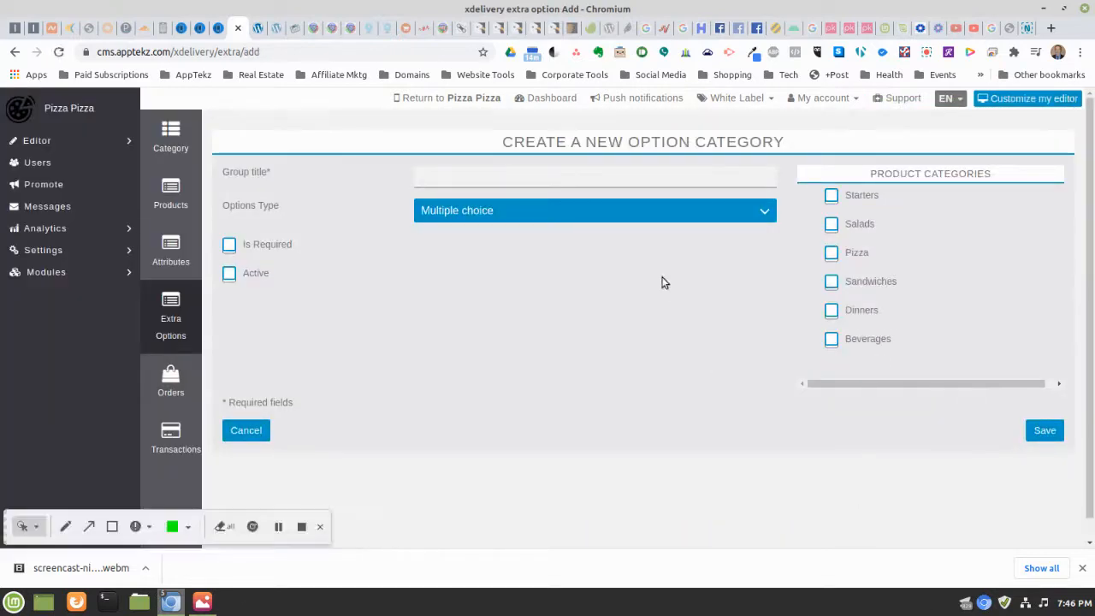
Save Condiments as a required, active, Multiple choice category for Sandwiches
click(456, 176)
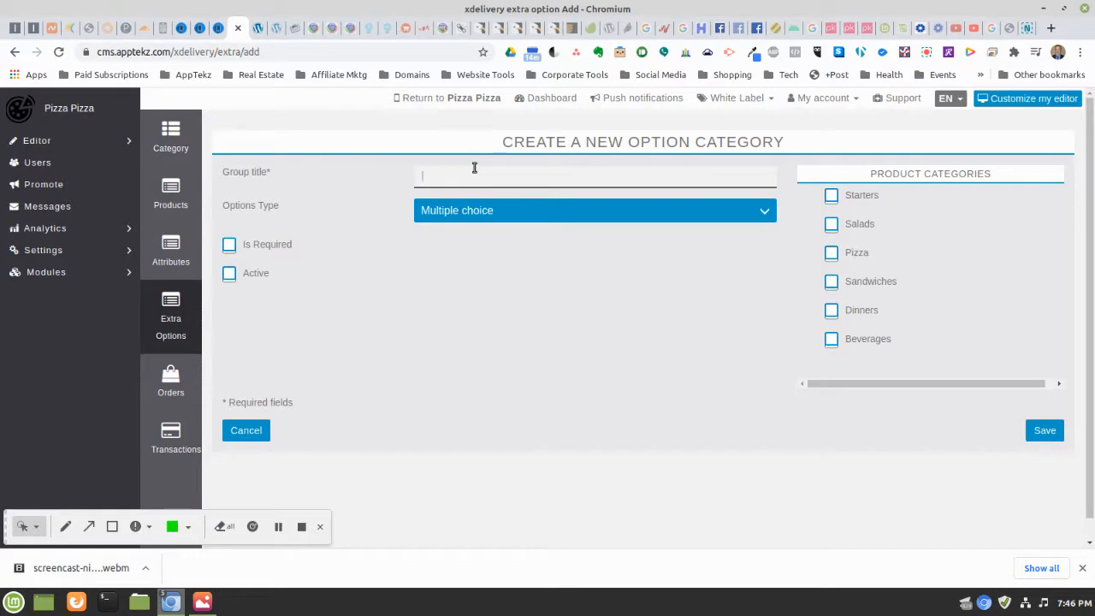
text(Sandwich Condiments)
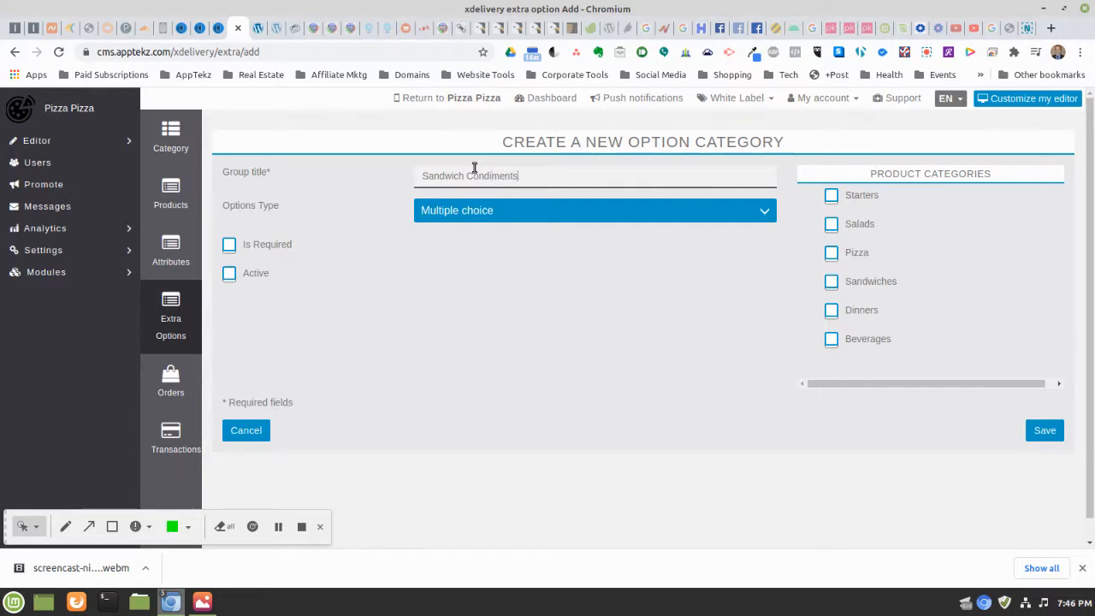
click(445, 213)
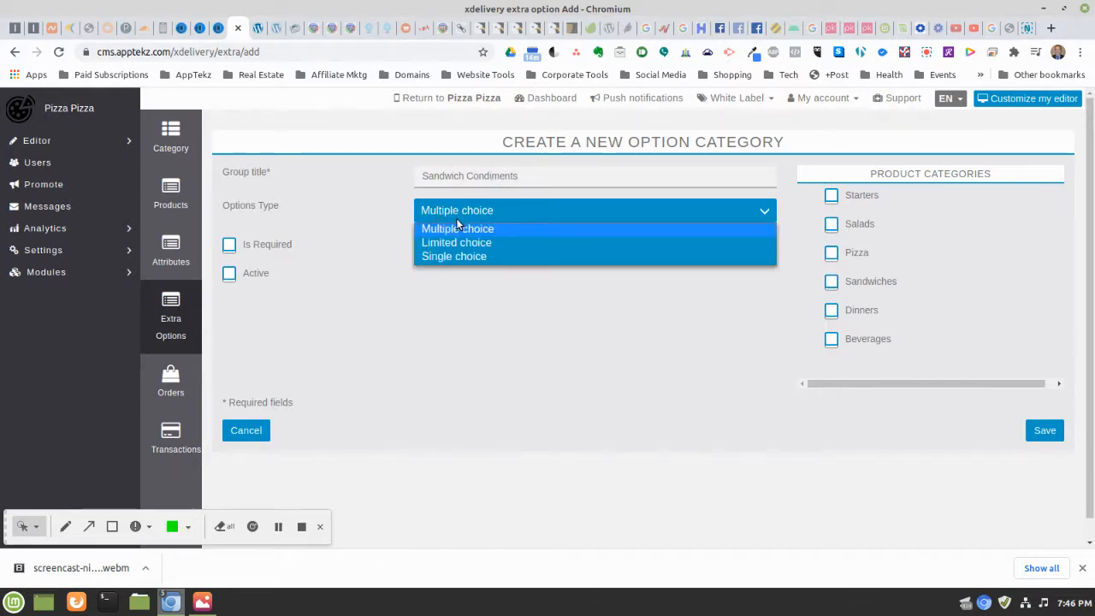
click(454, 211)
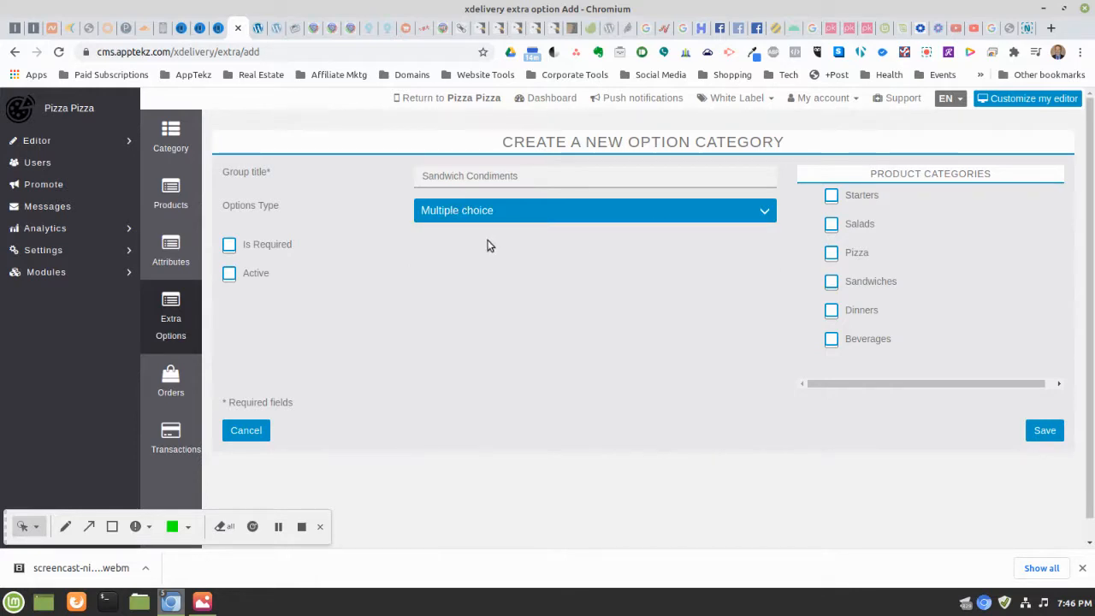
click(231, 246)
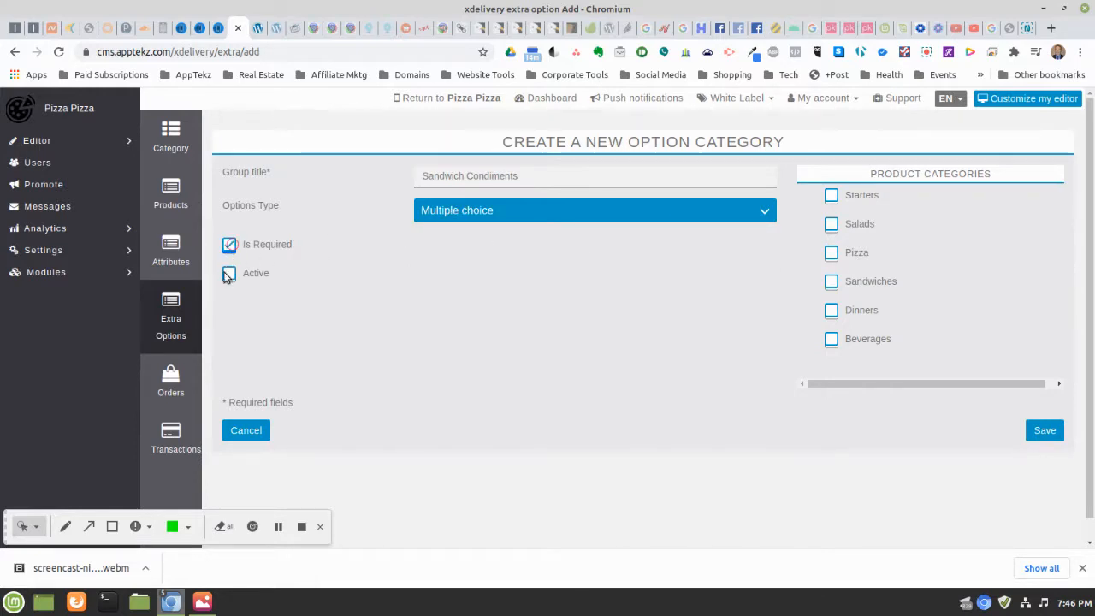
click(231, 274)
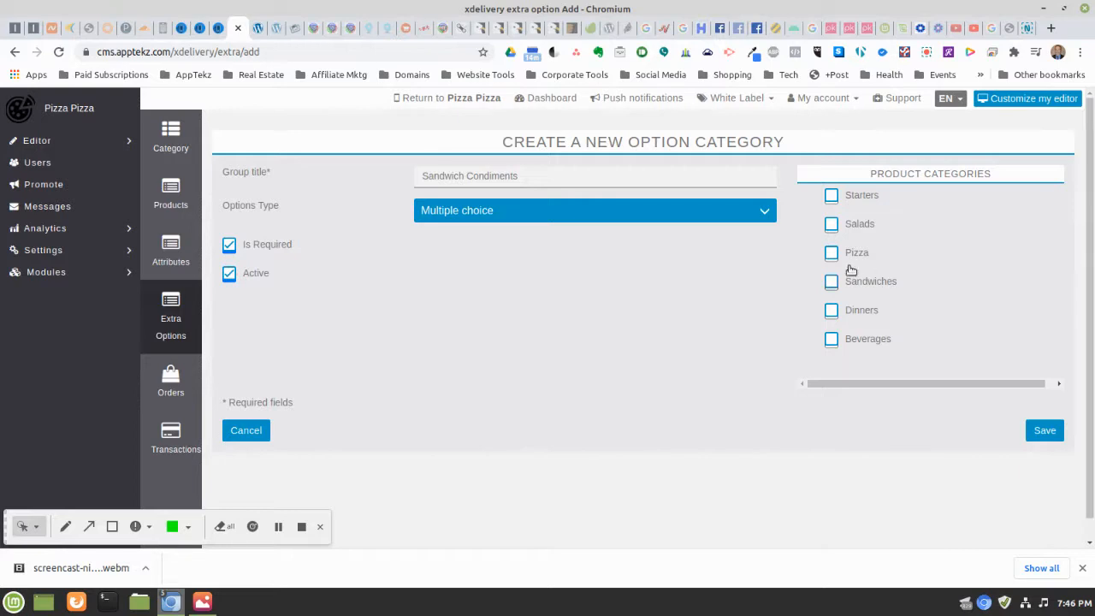
click(831, 283)
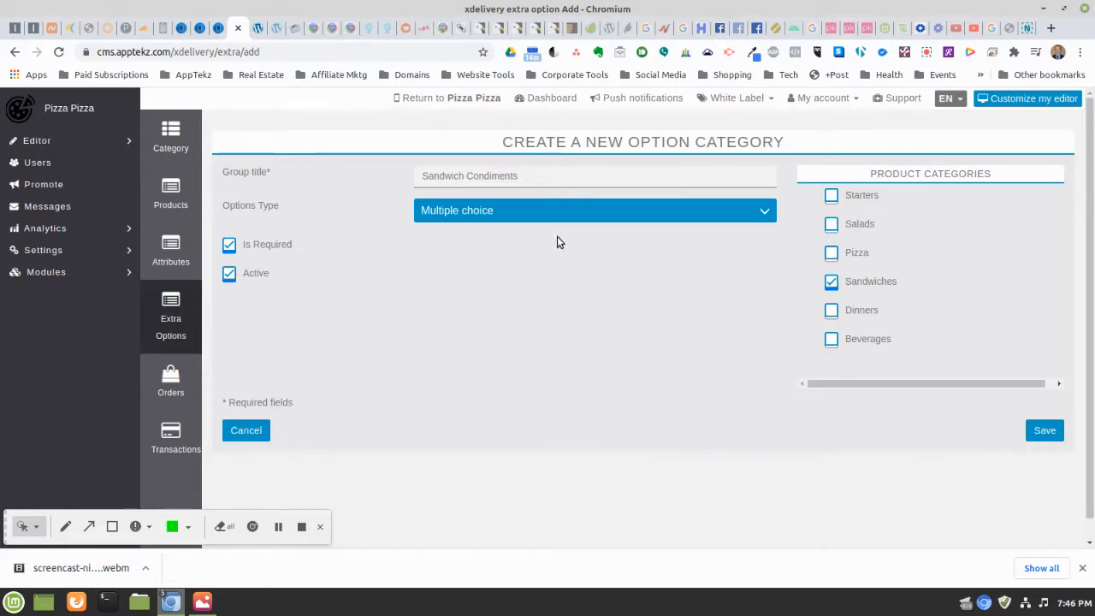
click(468, 177)
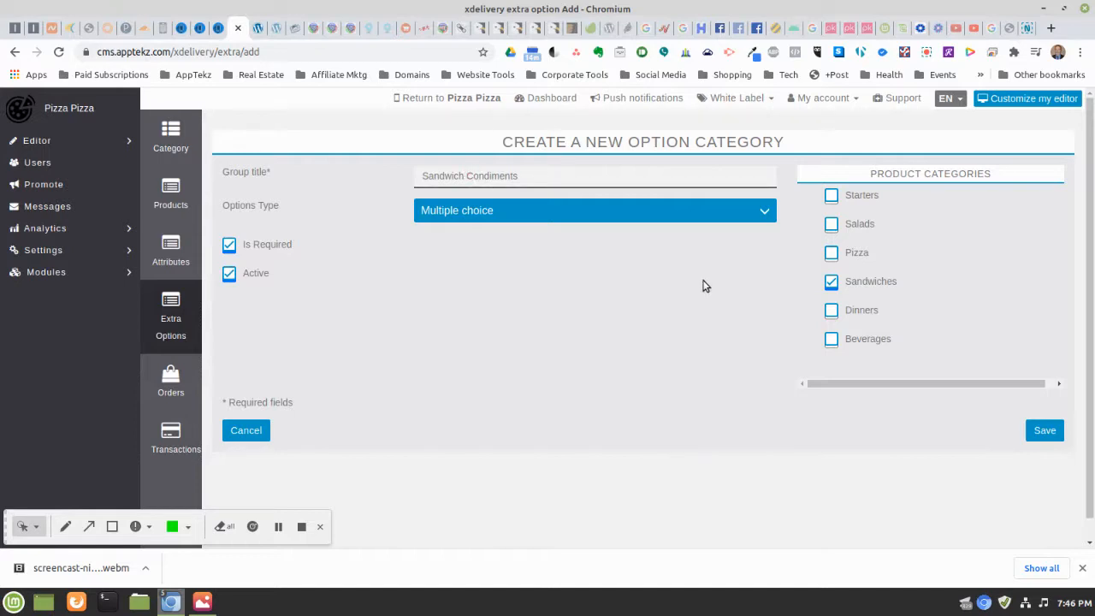
key(BackSpace)
key(BackSpace)
key(BackSpace)
key(BackSpace)
key(BackSpace)
key(BackSpace)
key(BackSpace)
key(BackSpace)
key(BackSpace)
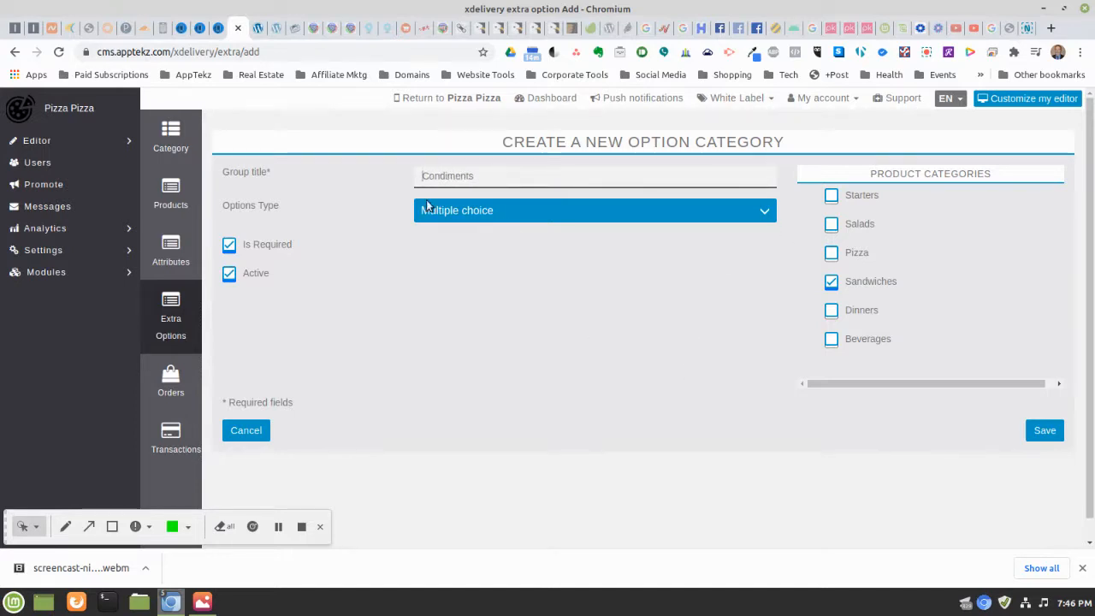
click(1047, 434)
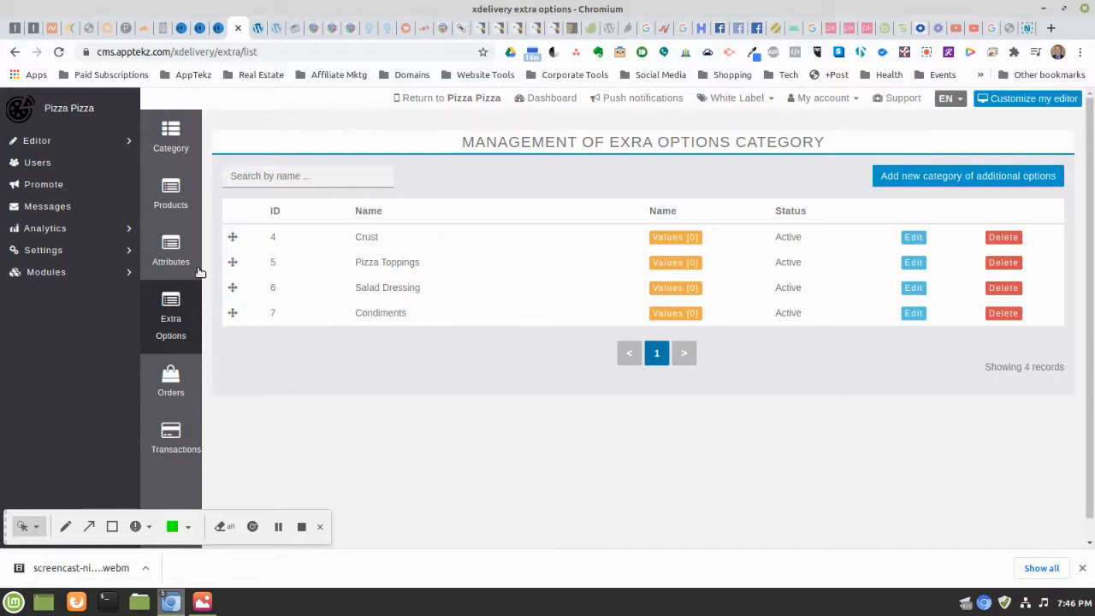
Rename the Pizza Toppings category to Toppings and save it
click(908, 265)
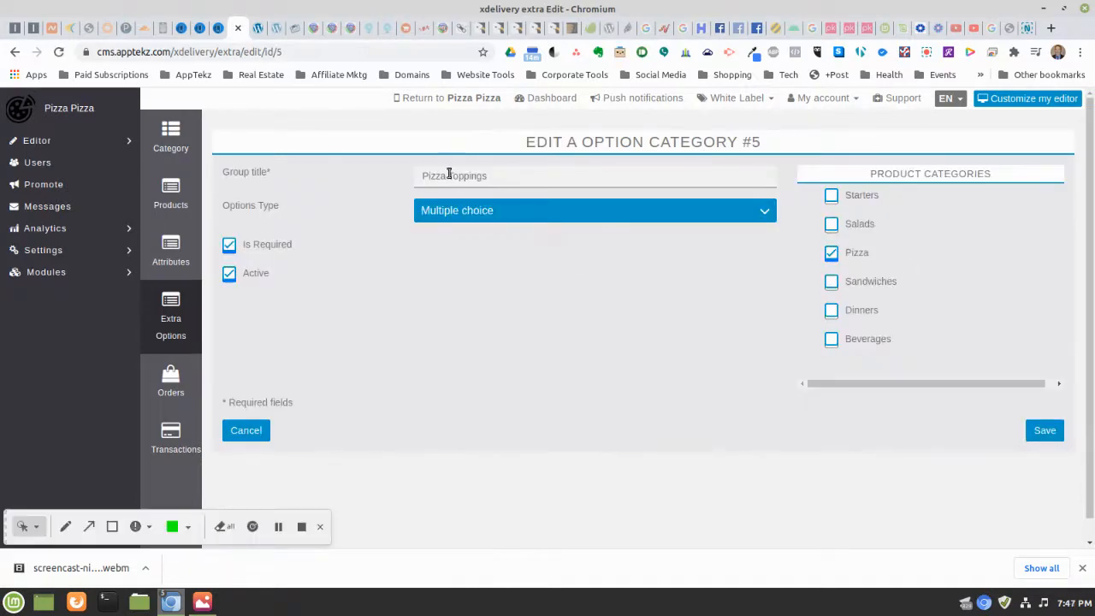
click(448, 176)
key(BackSpace)
key(BackSpace)
key(BackSpace)
key(BackSpace)
key(BackSpace)
key(BackSpace)
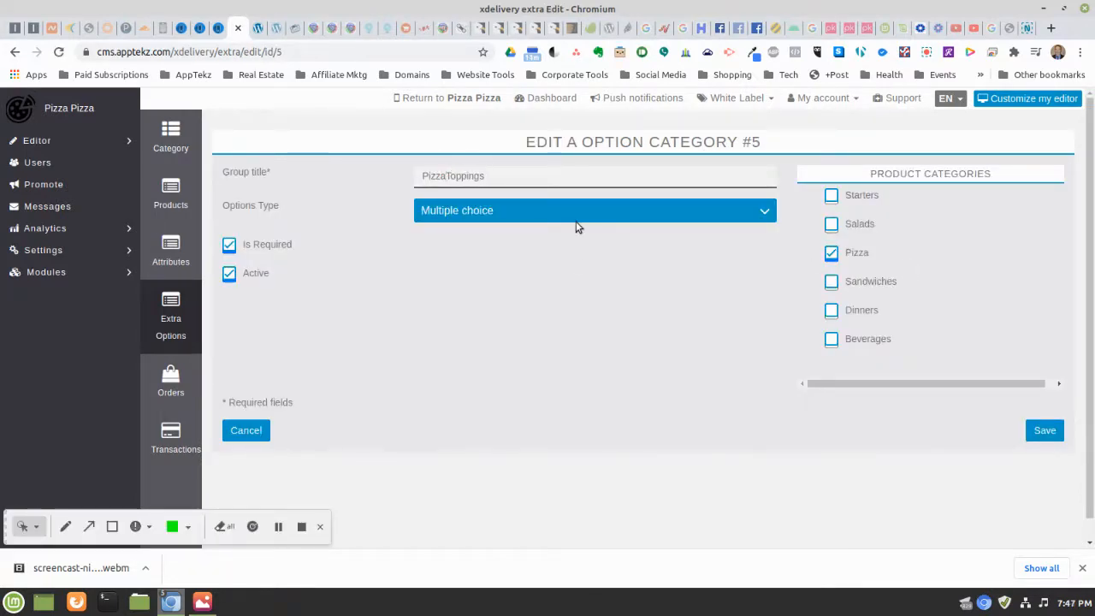
click(1047, 430)
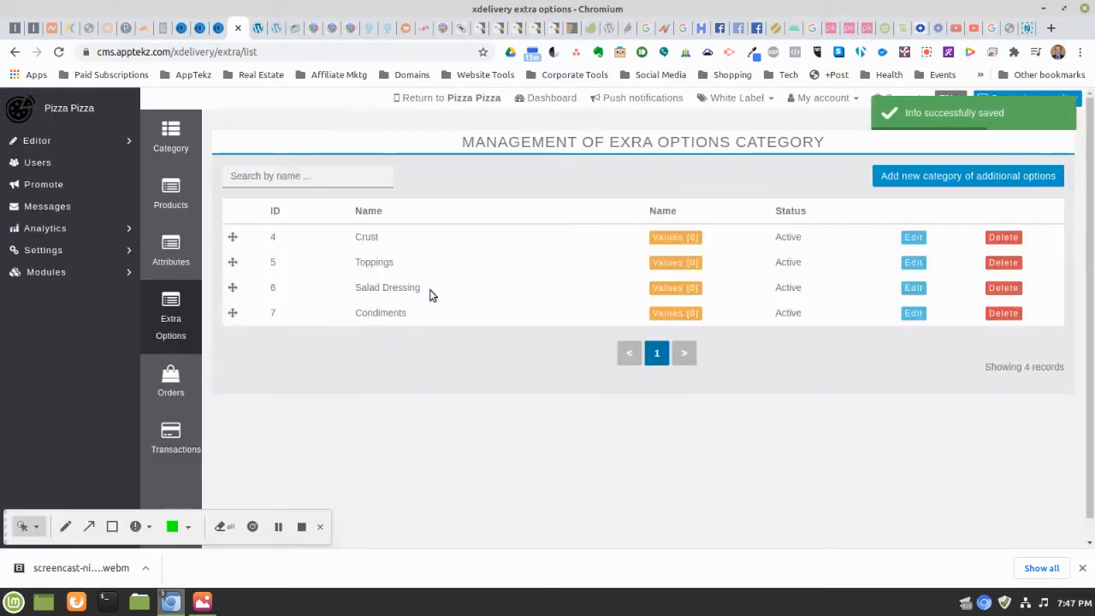
Rename Salad Dressing to Dressing and save, returning to the category list
click(915, 291)
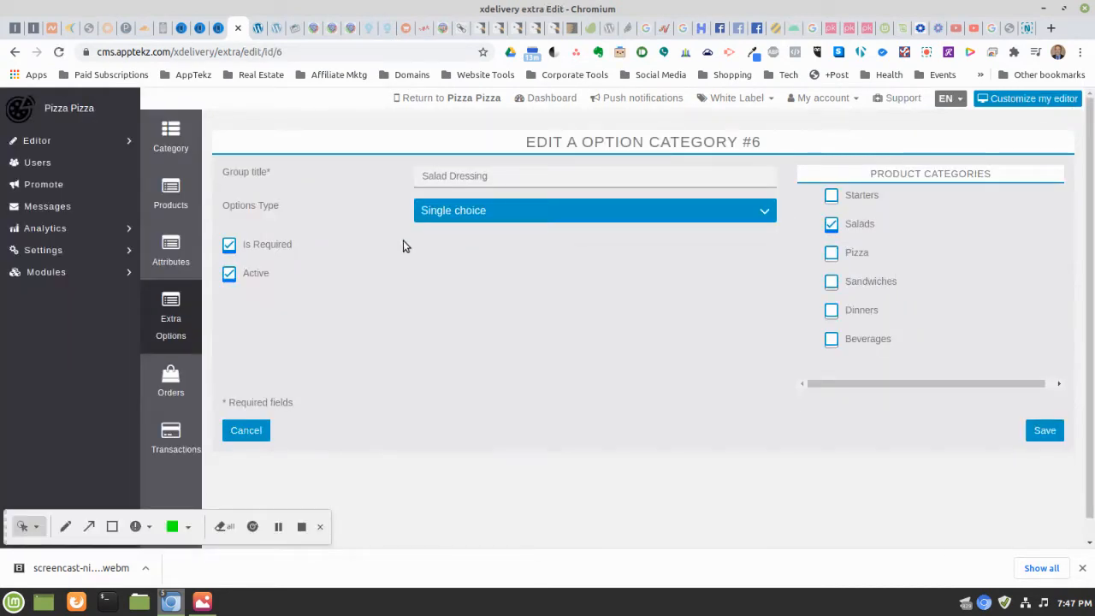
click(447, 177)
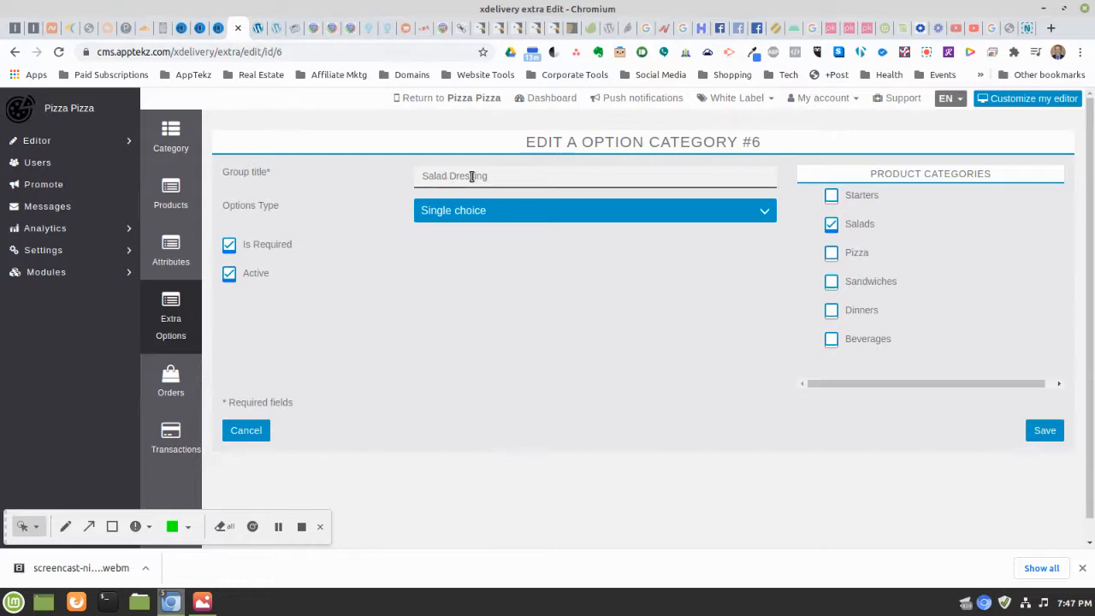
key(BackSpace)
key(BackSpace)
key(BackSpace)
key(BackSpace)
key(BackSpace)
key(BackSpace)
click(1046, 432)
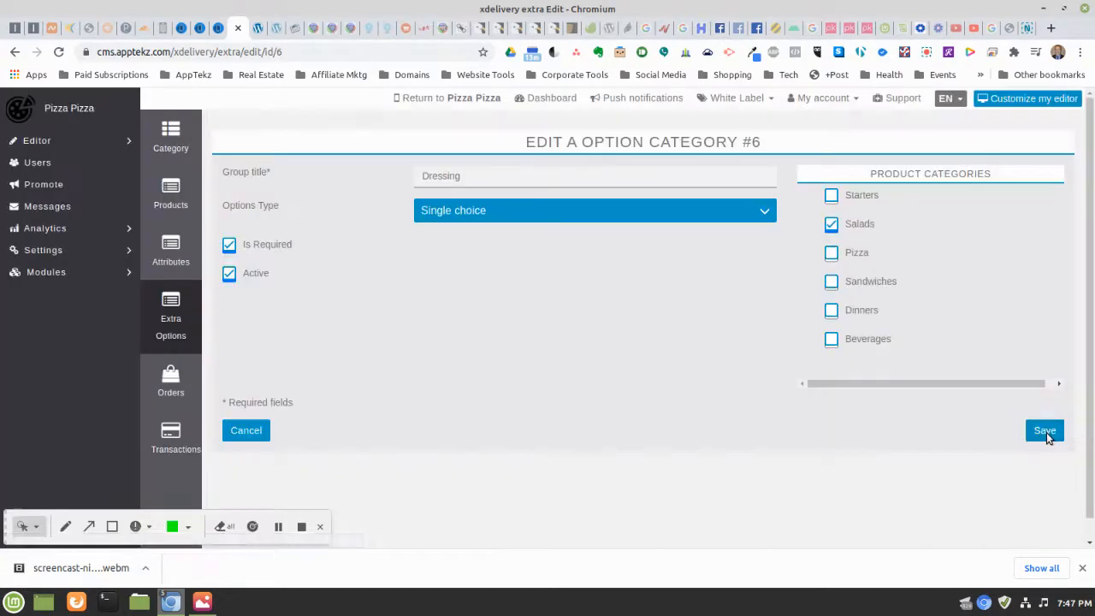
click(1046, 432)
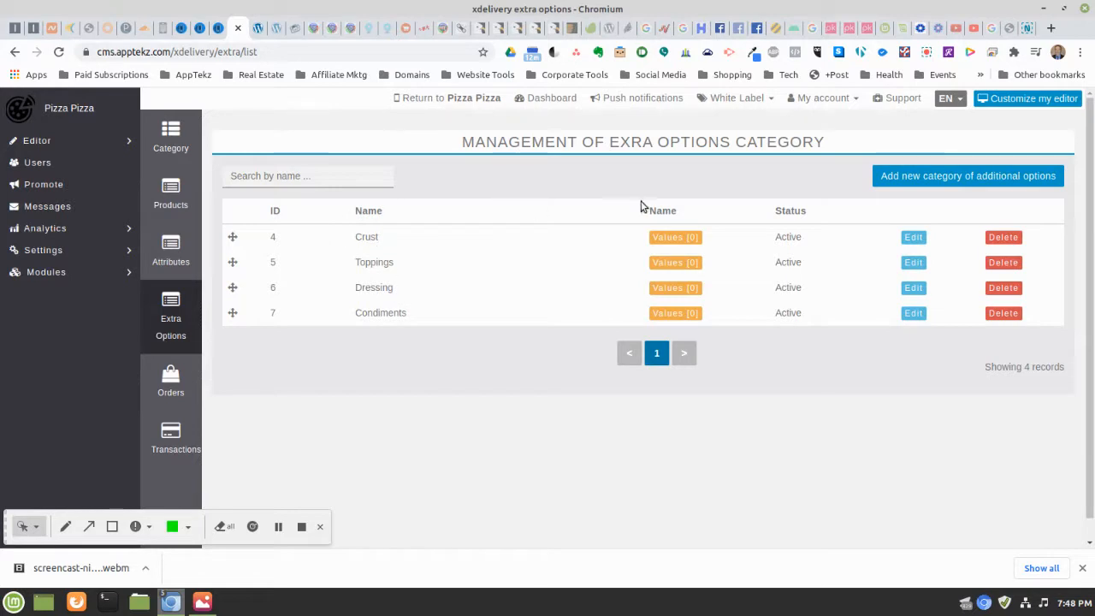
Enter the Crust option names Thin Crust, Thick Crust and Cheese Stuffed Crust
click(667, 239)
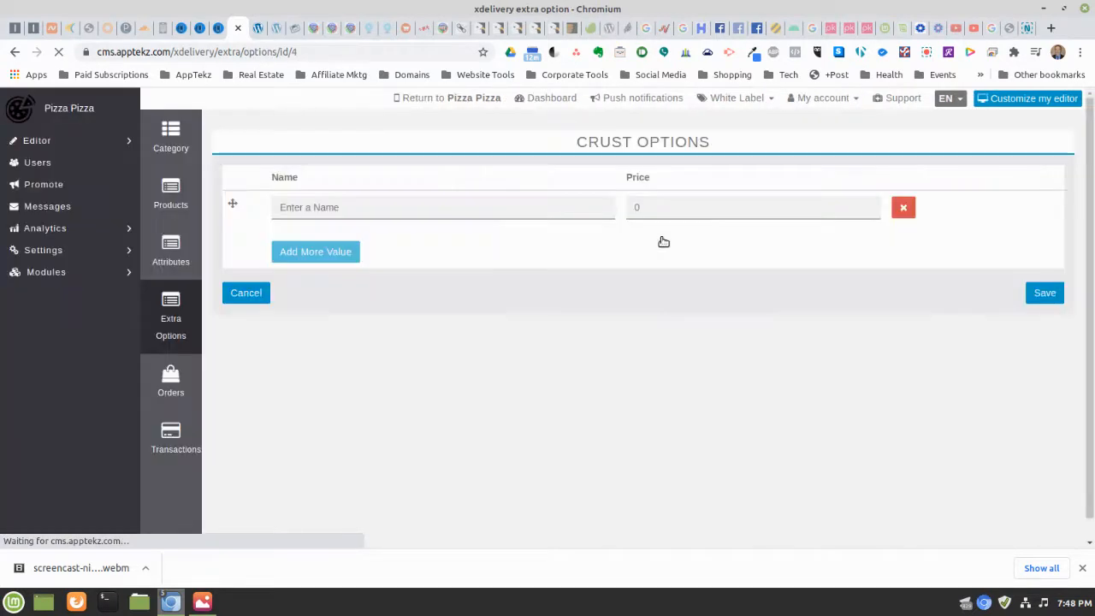
click(362, 213)
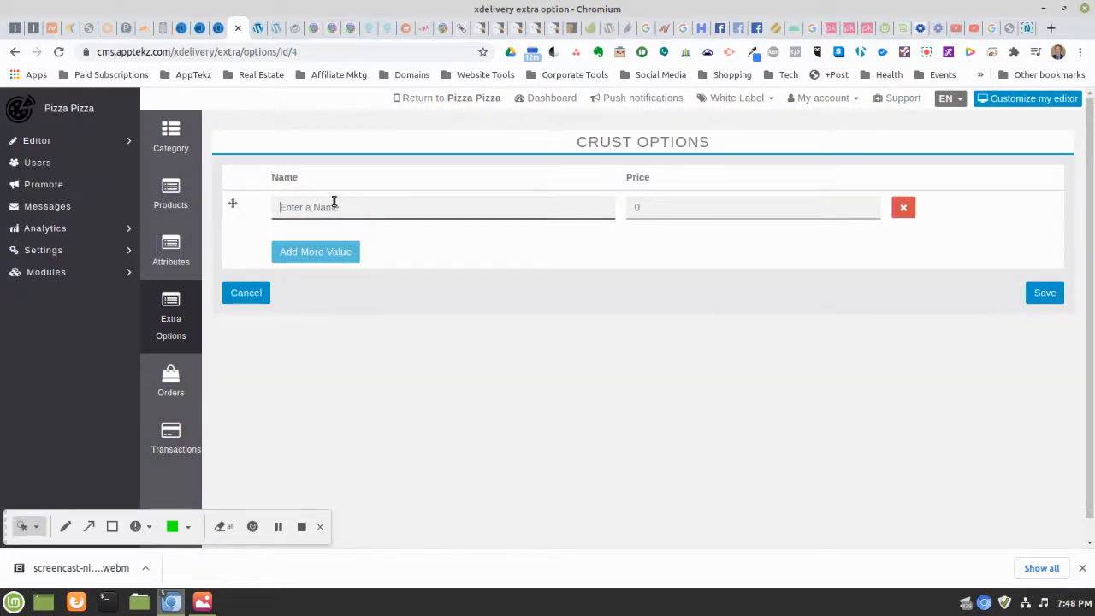
text(Thin Crust)
click(317, 251)
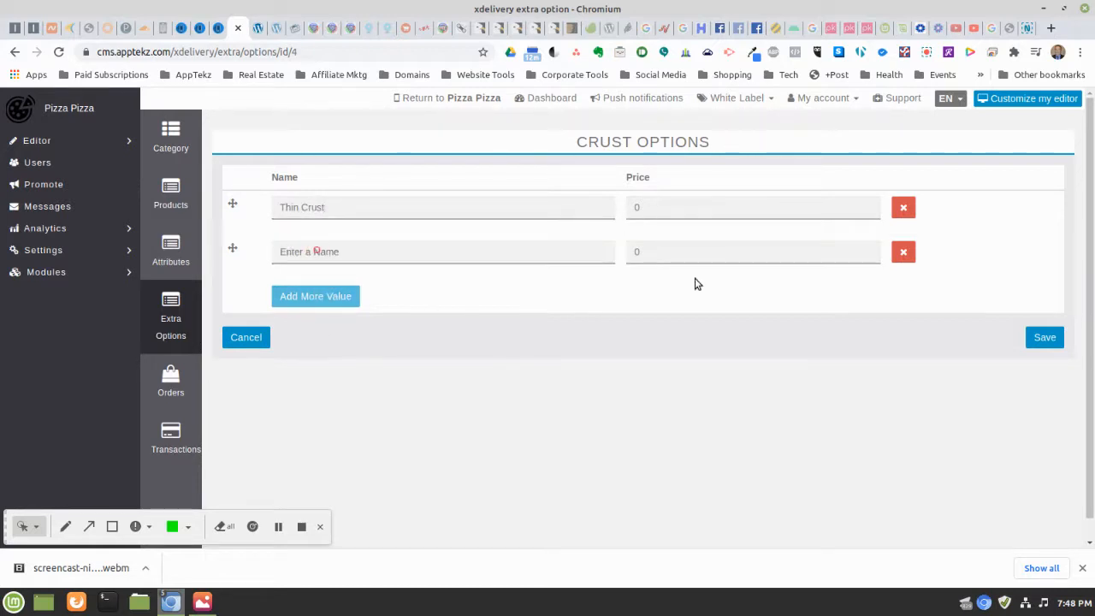
click(351, 254)
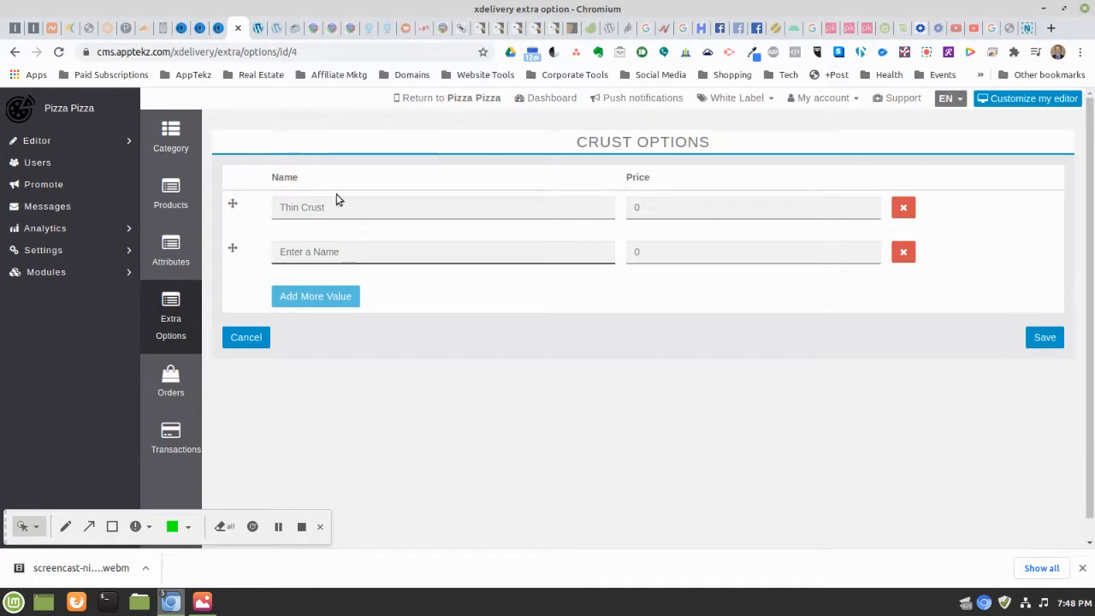
text(Thi)
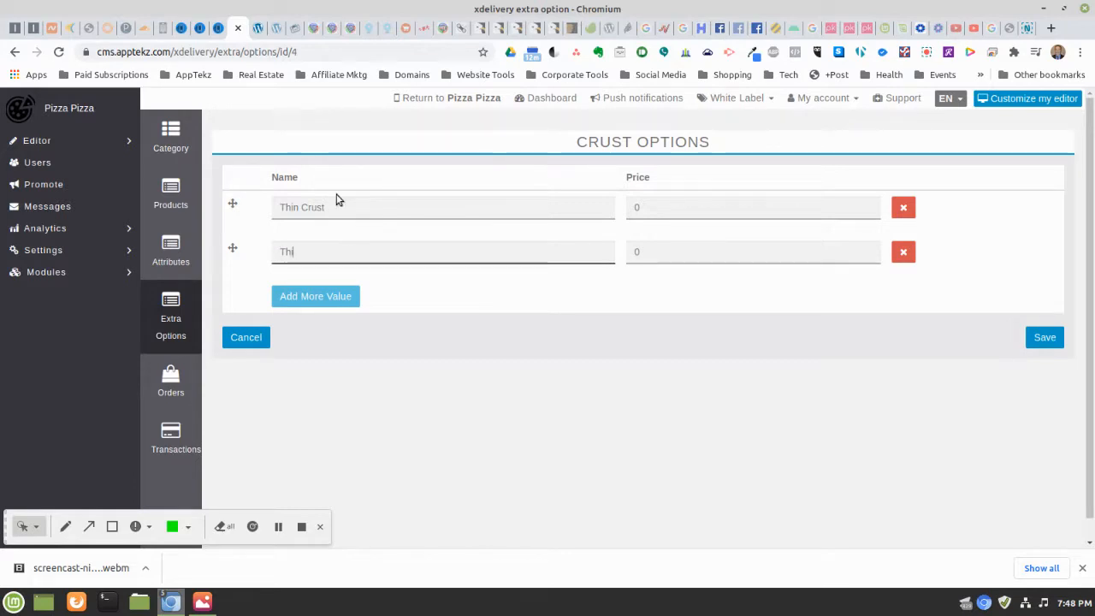
text(ck Crust)
click(304, 298)
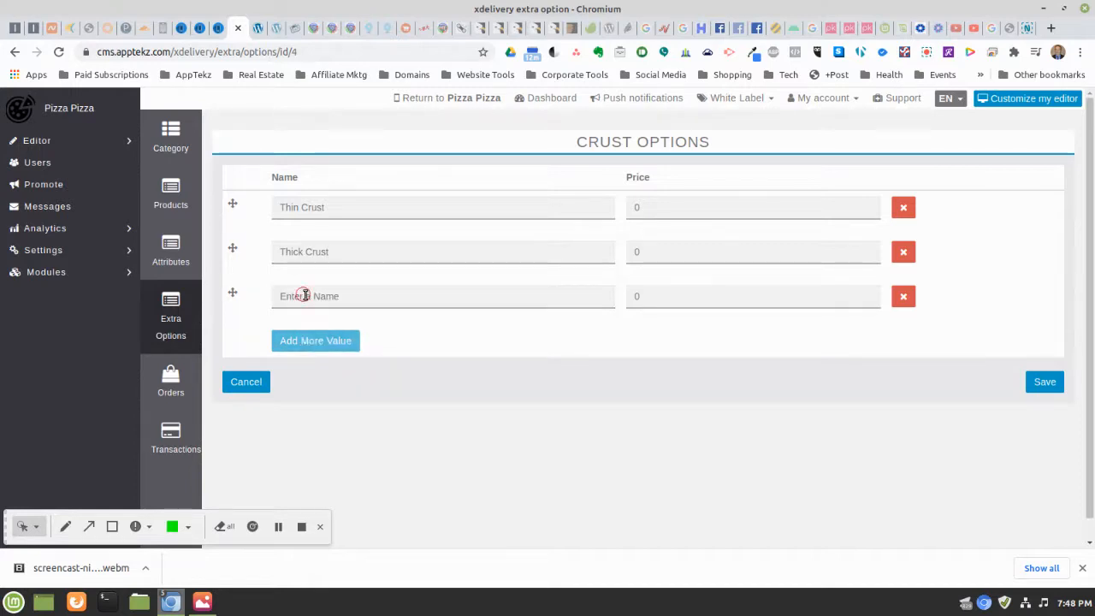
click(306, 299)
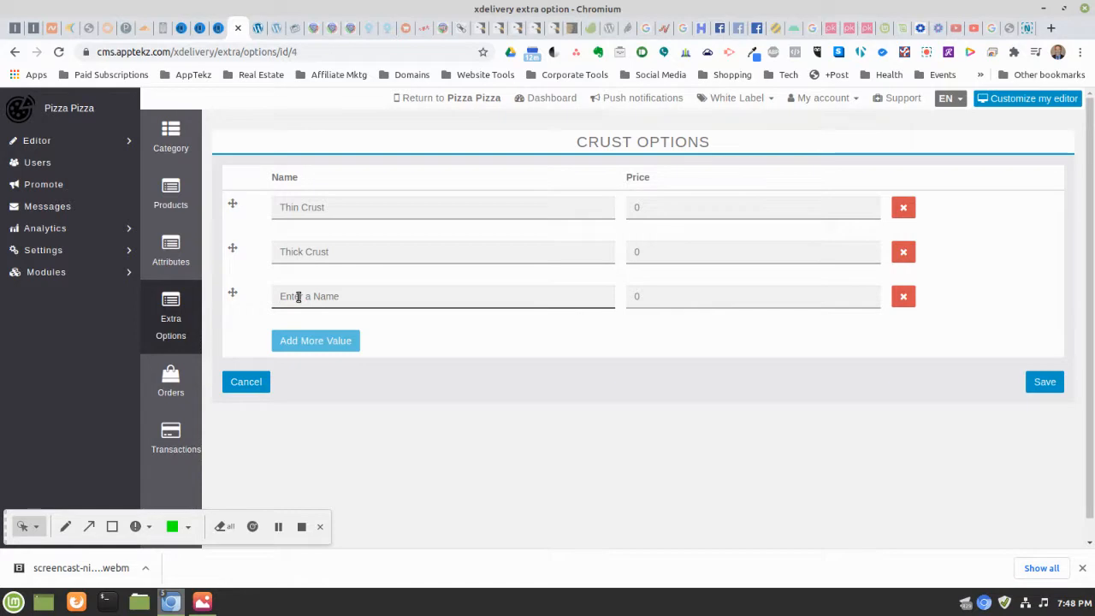
text(Sl)
text(uffed Crust)
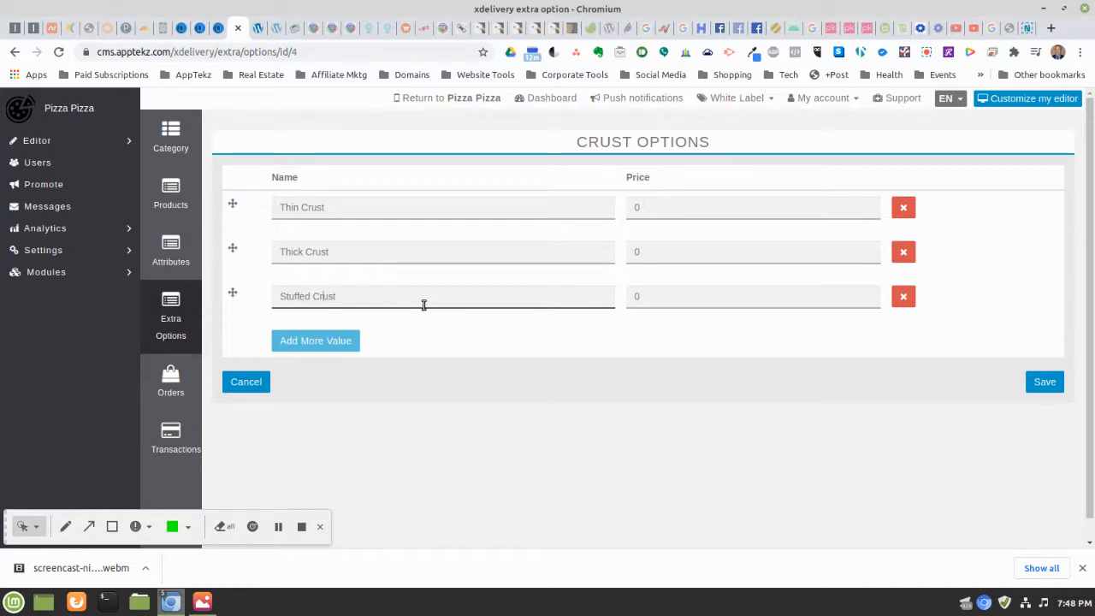
key(Left)
key(Left)
text(Mozz)
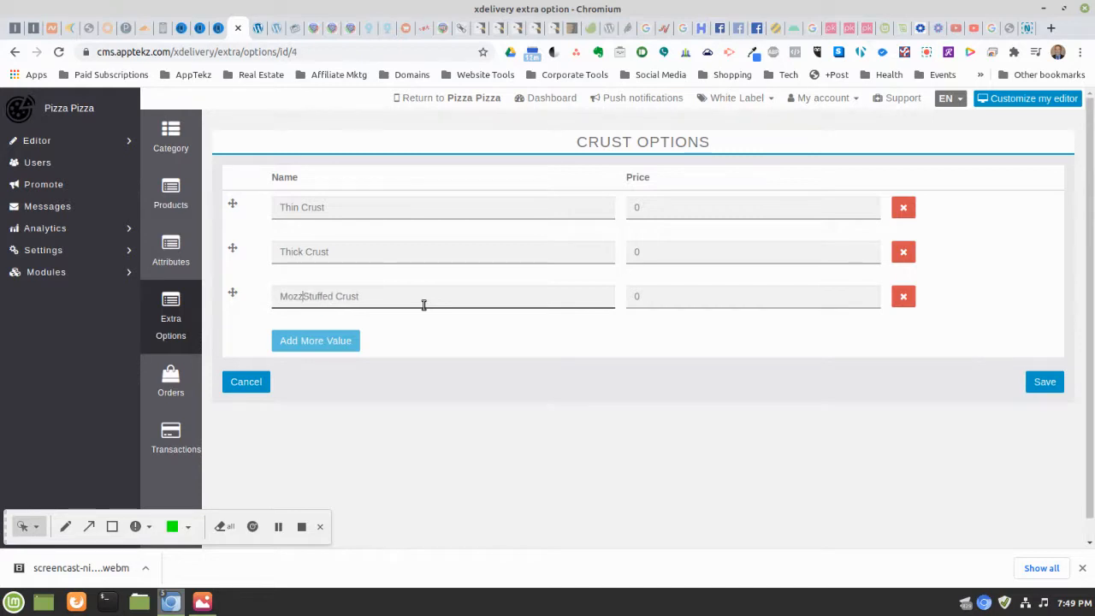
key(BackSpace)
key(BackSpace)
key(BackSpace)
key(BackSpace)
text(Chee)
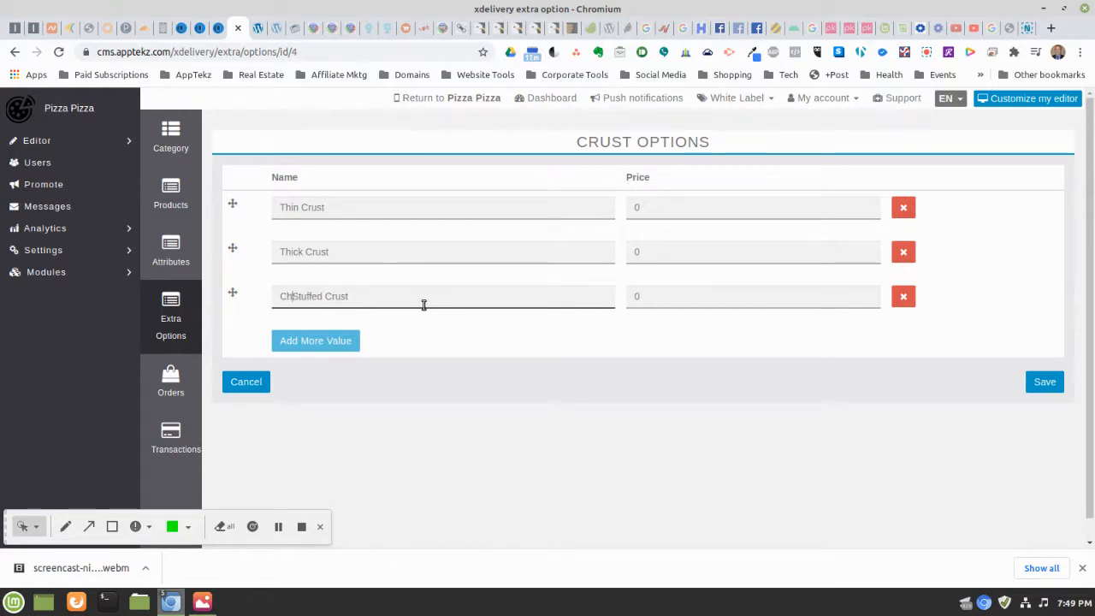
text(se)
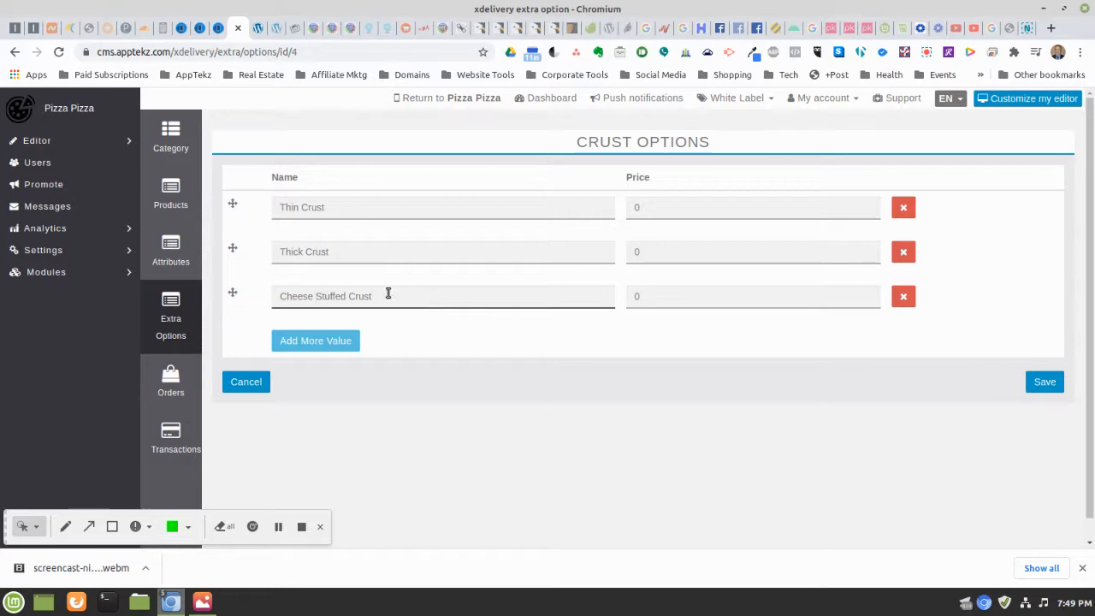
Price Cheese Stuffed Crust at 2 and Thick Crust at 1, then save the crust options
click(675, 293)
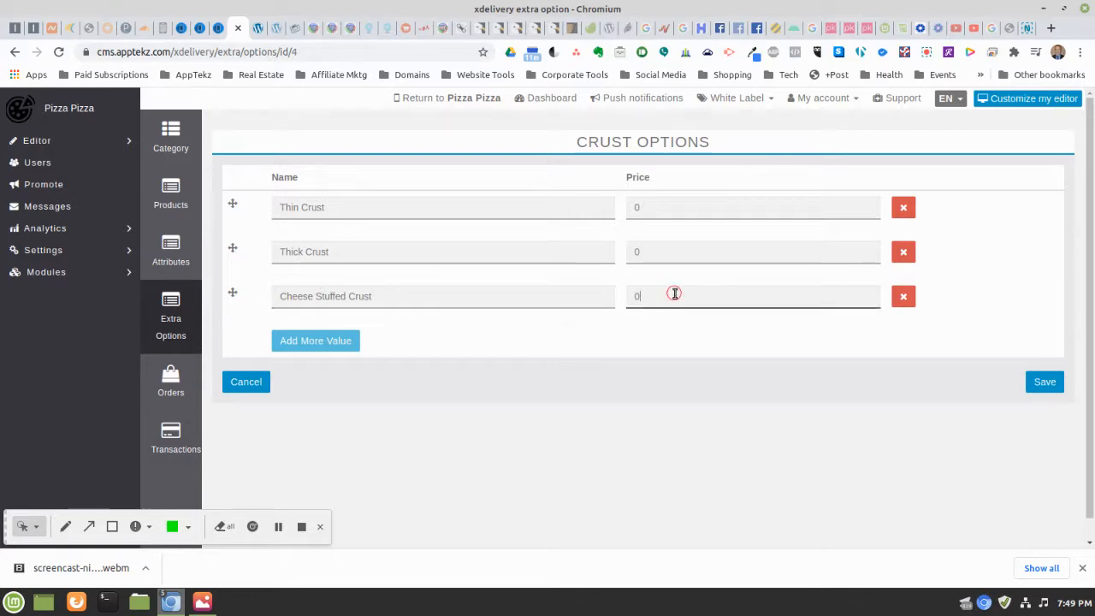
key(BackSpace)
text(2)
double_click(648, 249)
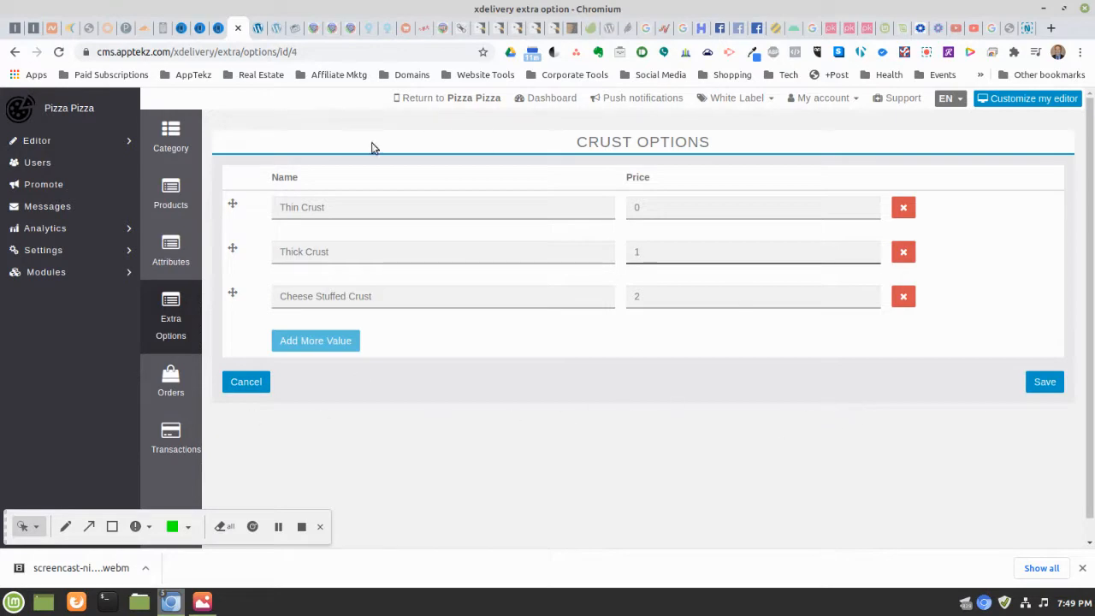
click(1044, 385)
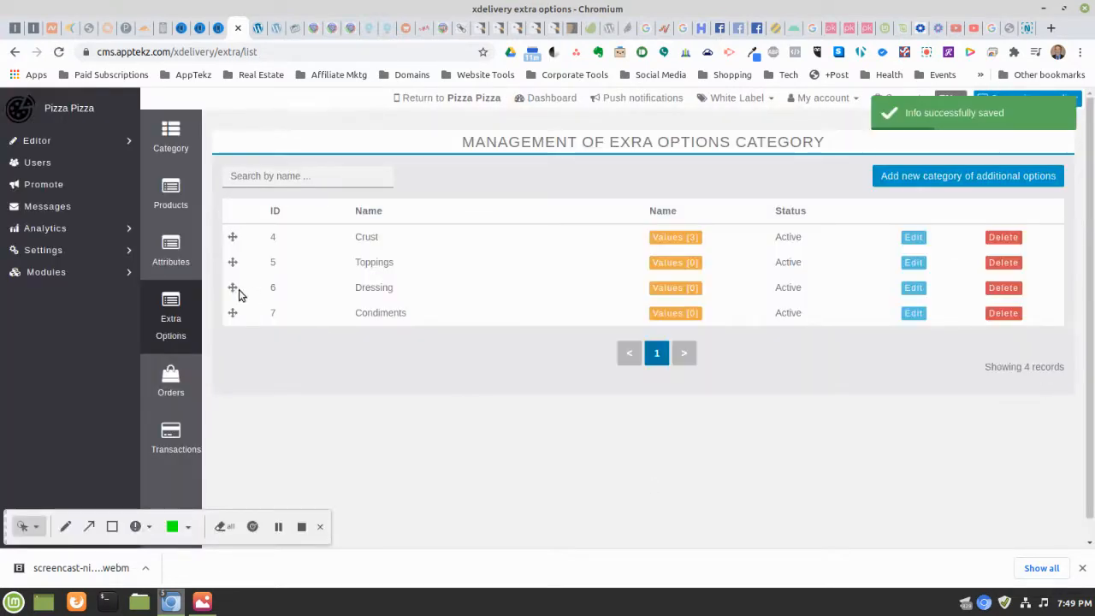
Fill the first two Toppings rows with Cheese and Pepperoni, each priced 2
click(676, 269)
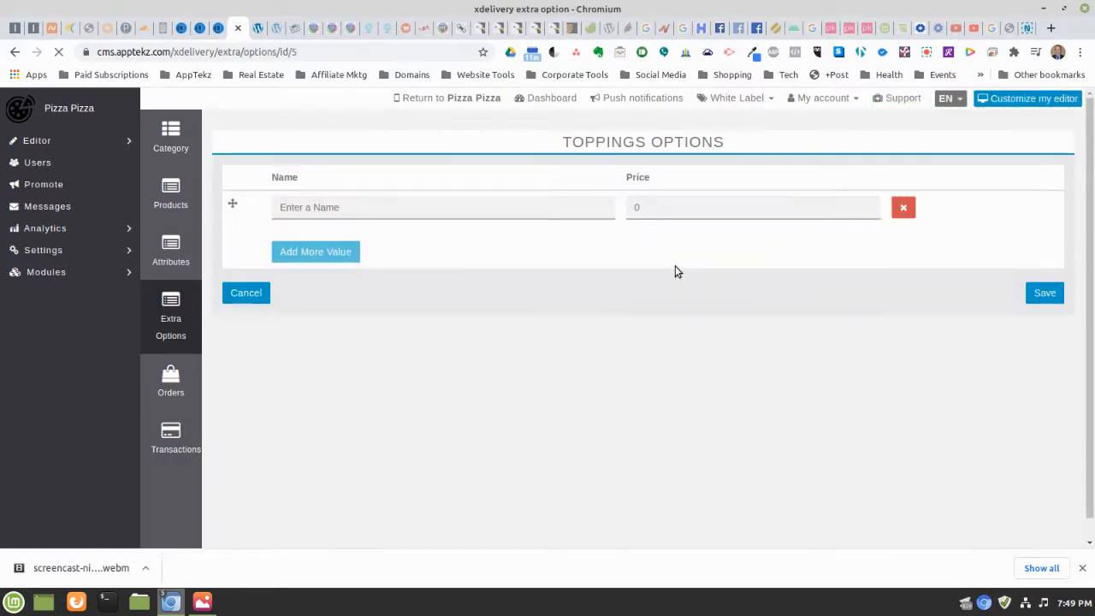
click(303, 211)
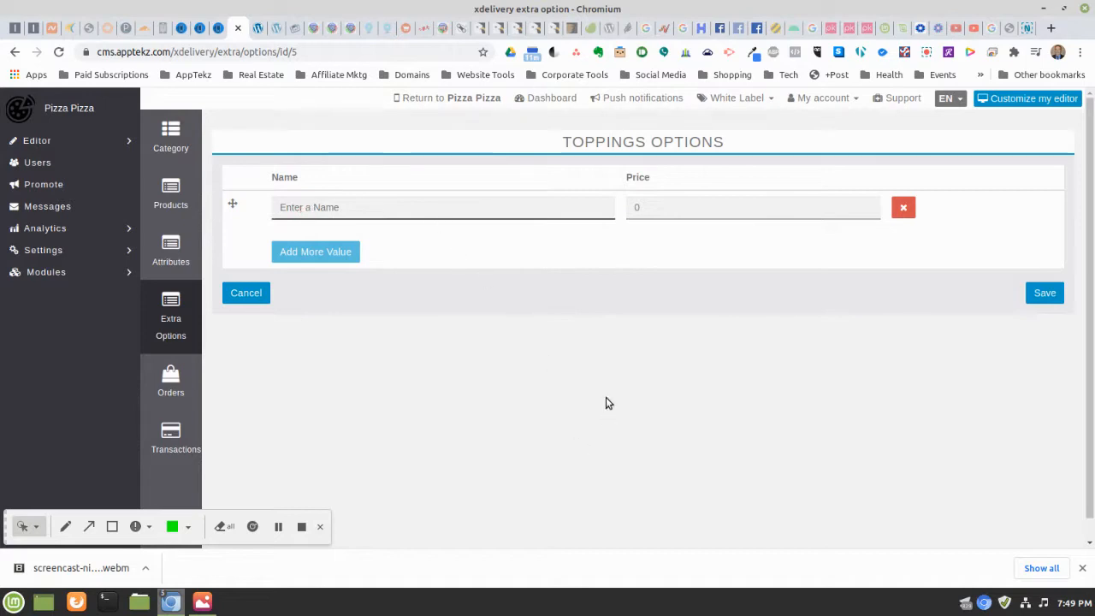
text(Cheese)
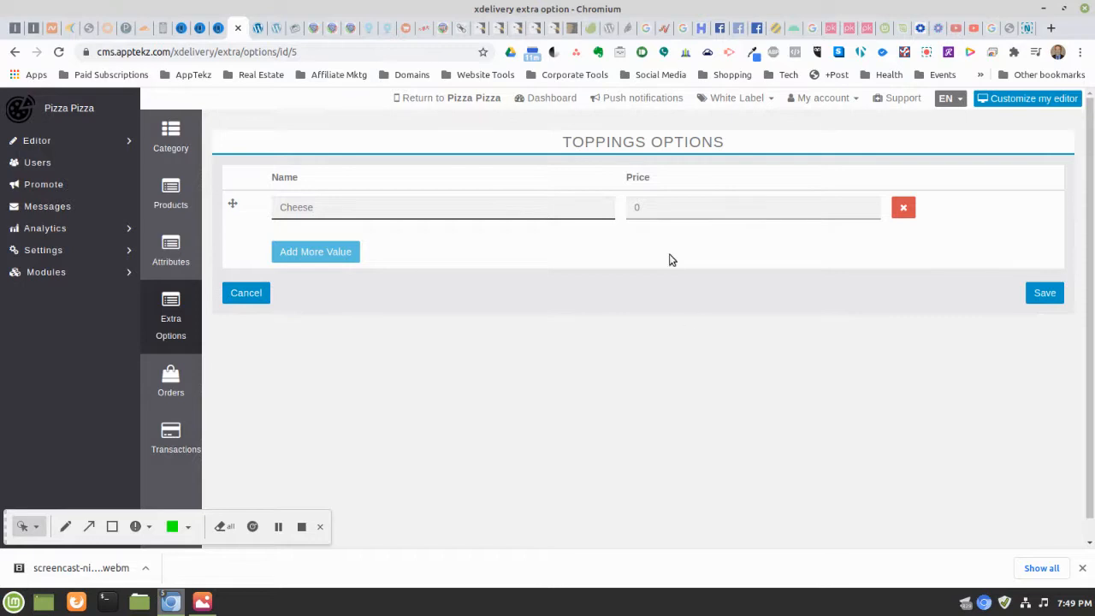
click(649, 206)
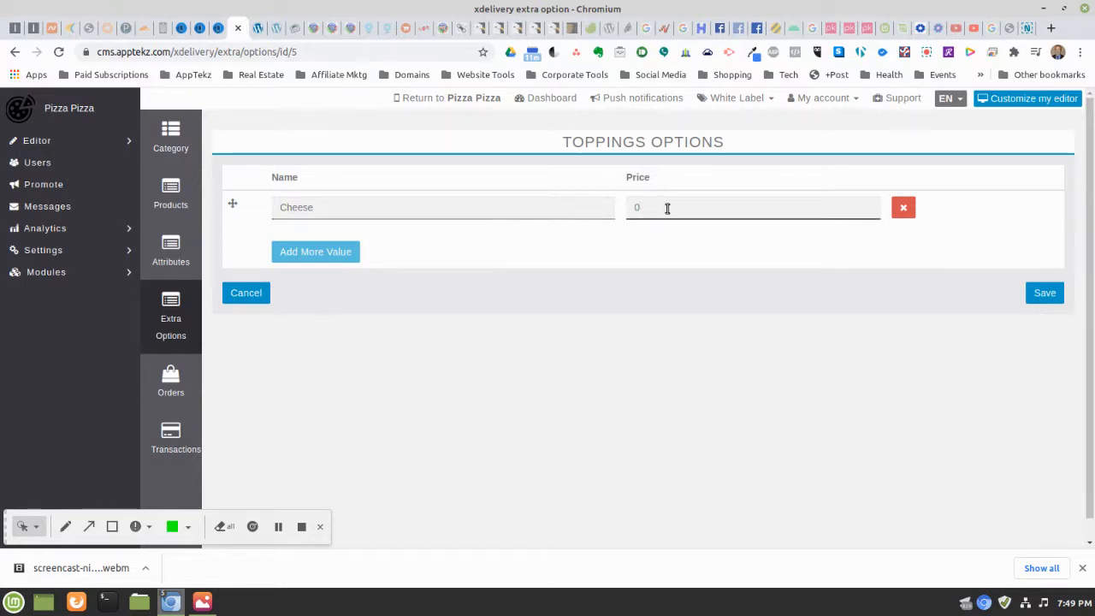
key(BackSpace)
text(2)
click(310, 254)
click(330, 251)
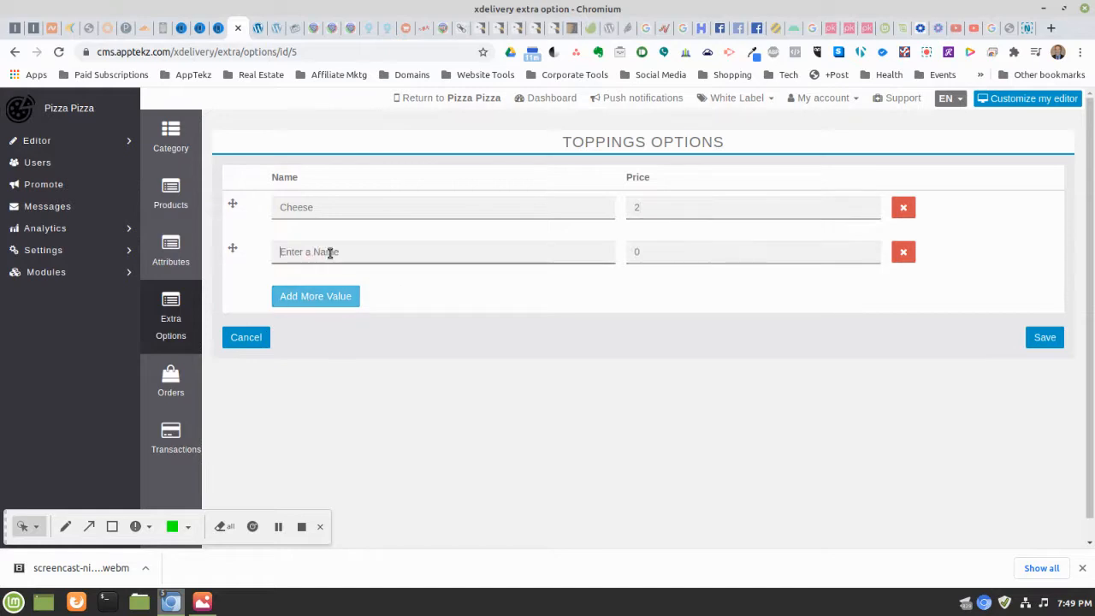
text(P)
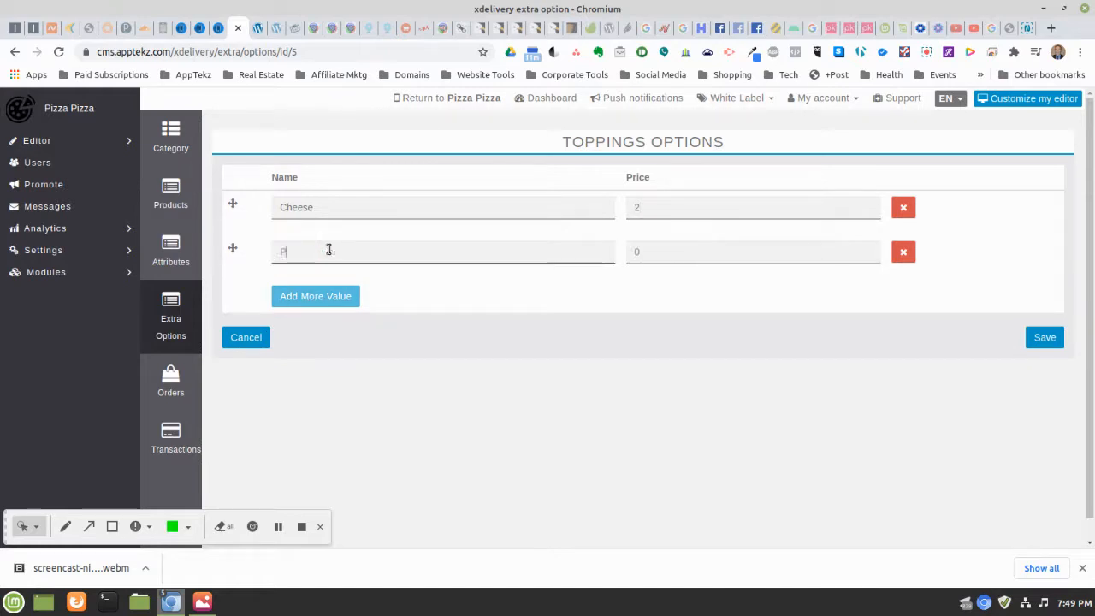
text(epperoni)
click(681, 252)
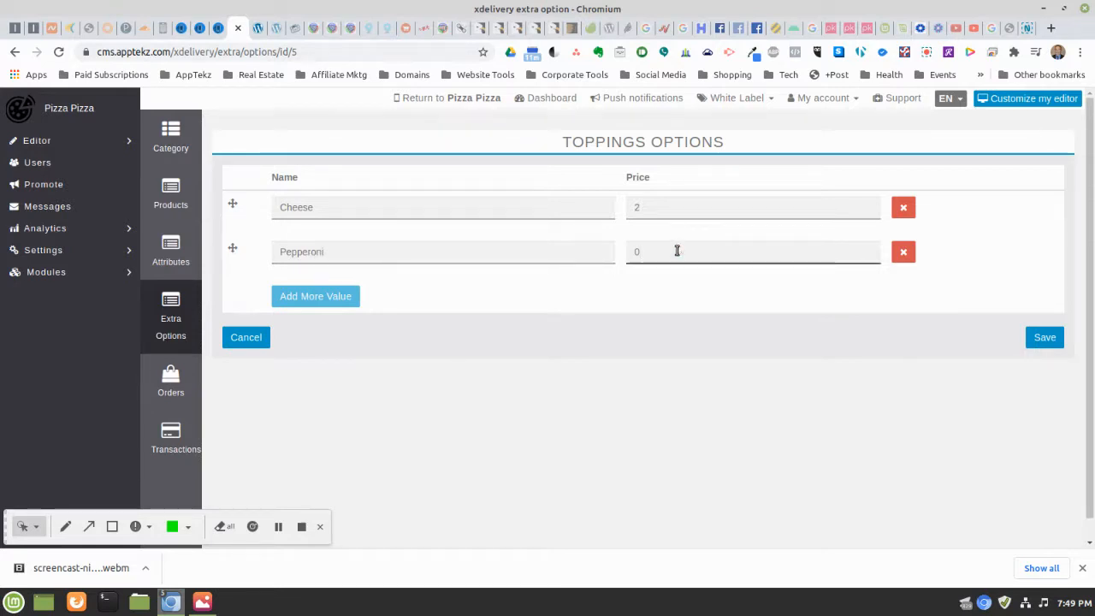
key(BackSpace)
text(2)
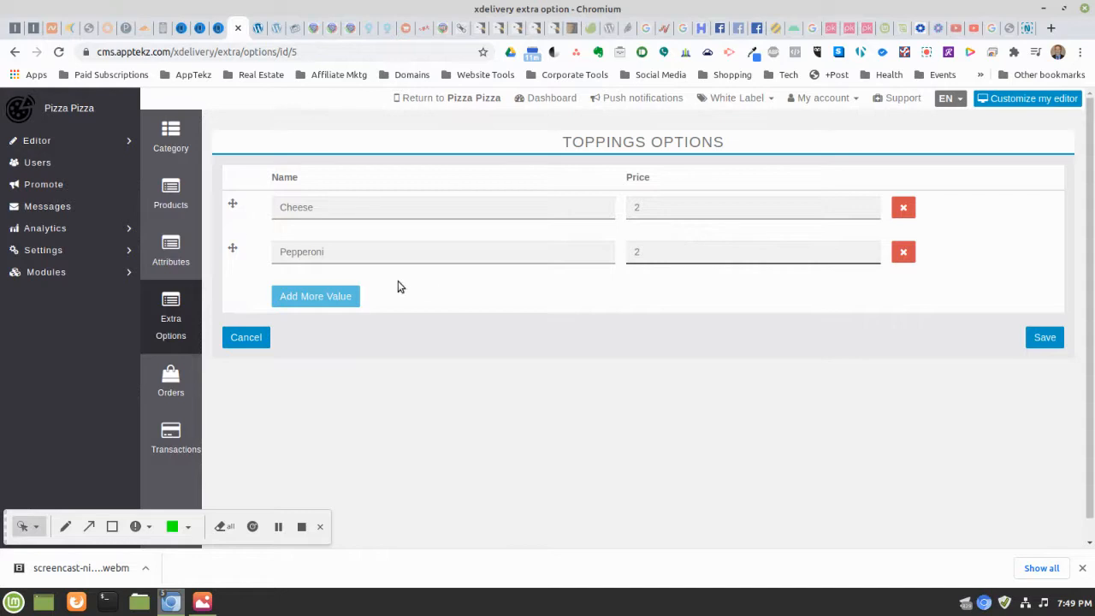
Add Sausage and Onion toppings, each at price 2
click(299, 296)
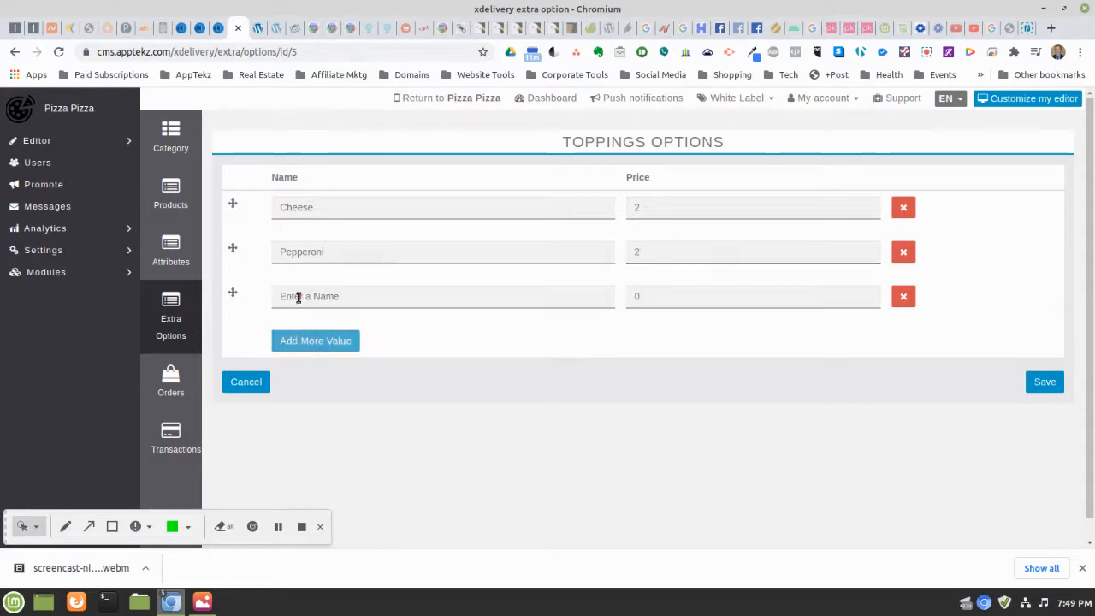
click(348, 298)
text(Saua)
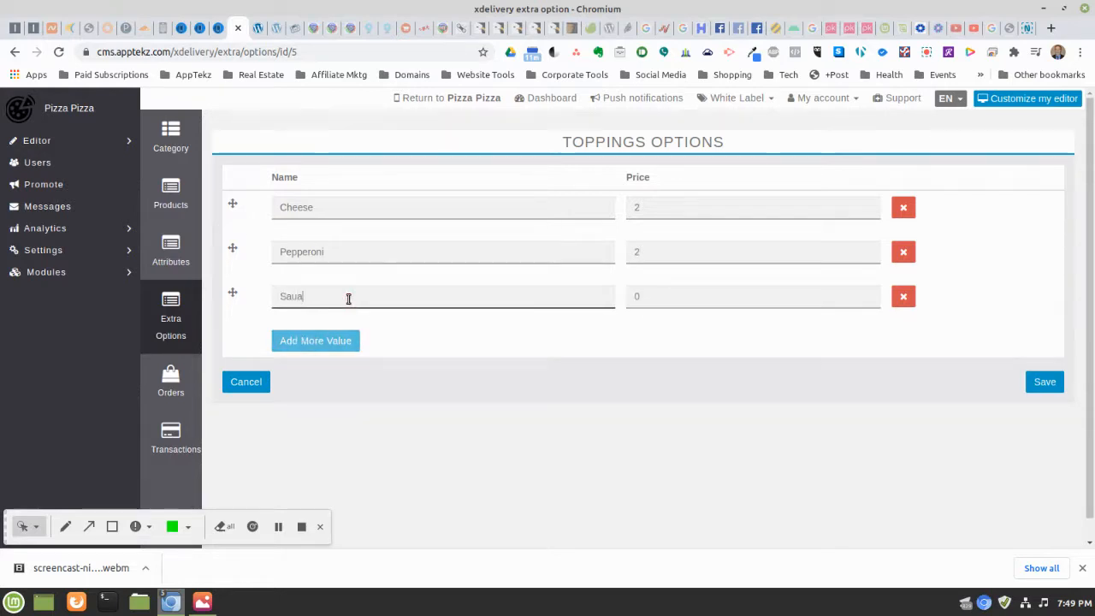
key(BackSpace)
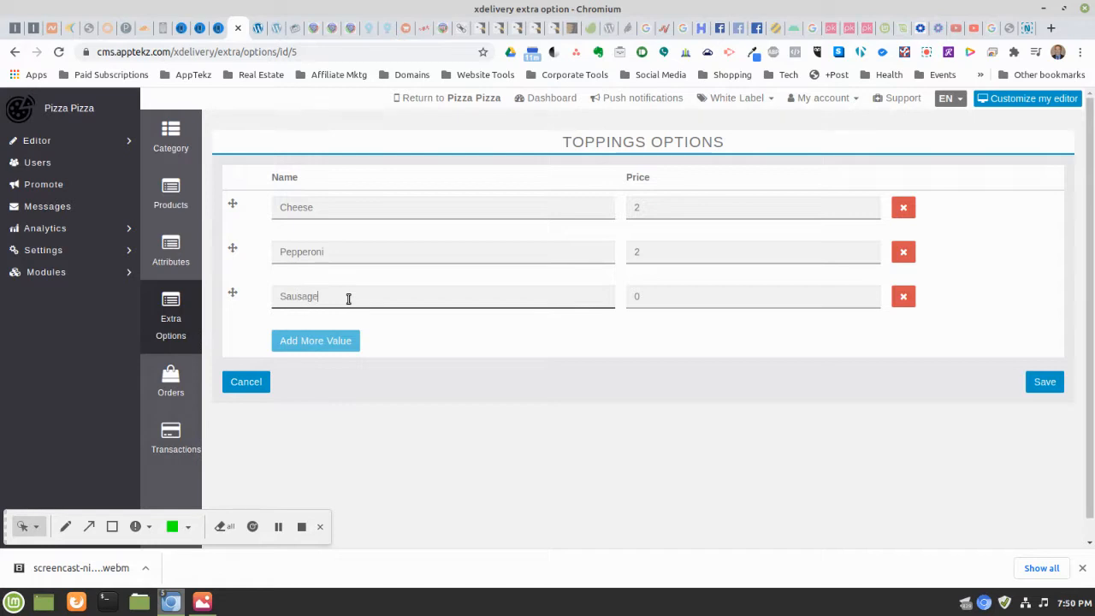
text(sage)
click(703, 301)
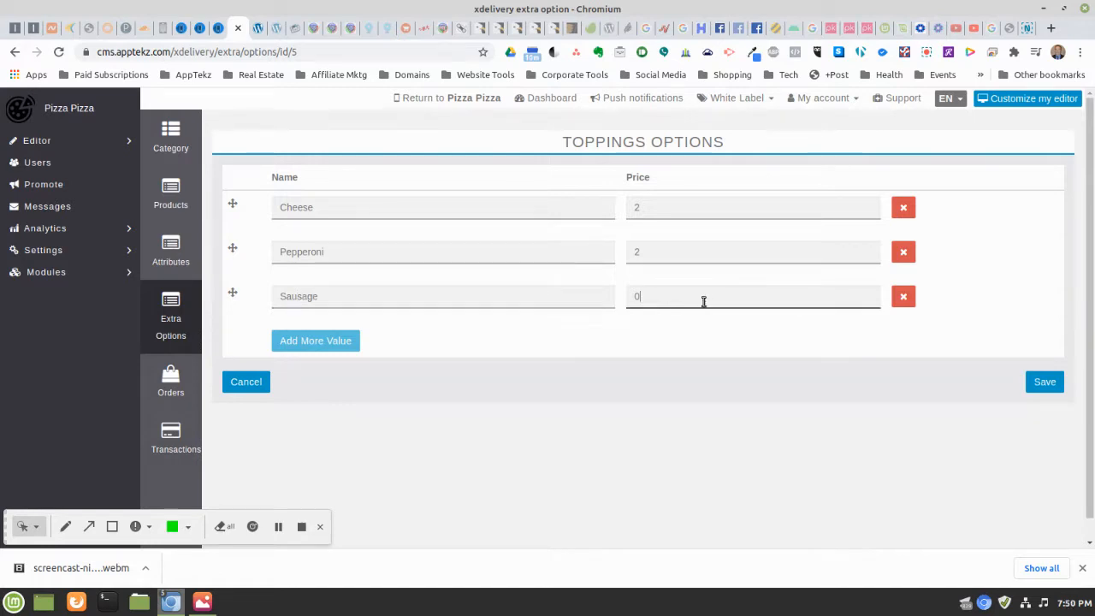
text(2)
click(309, 342)
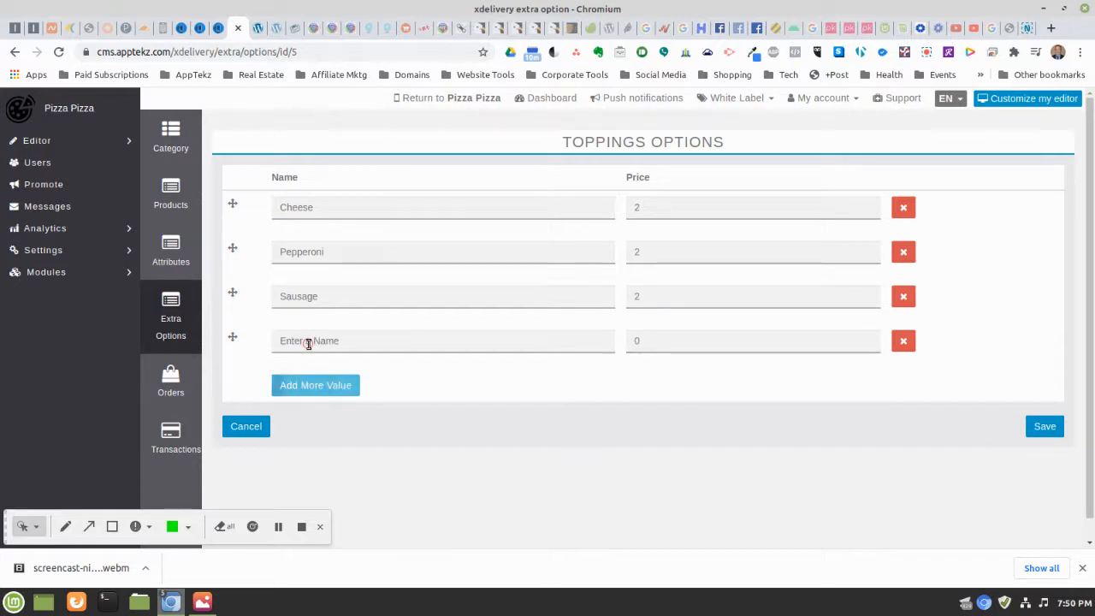
click(310, 342)
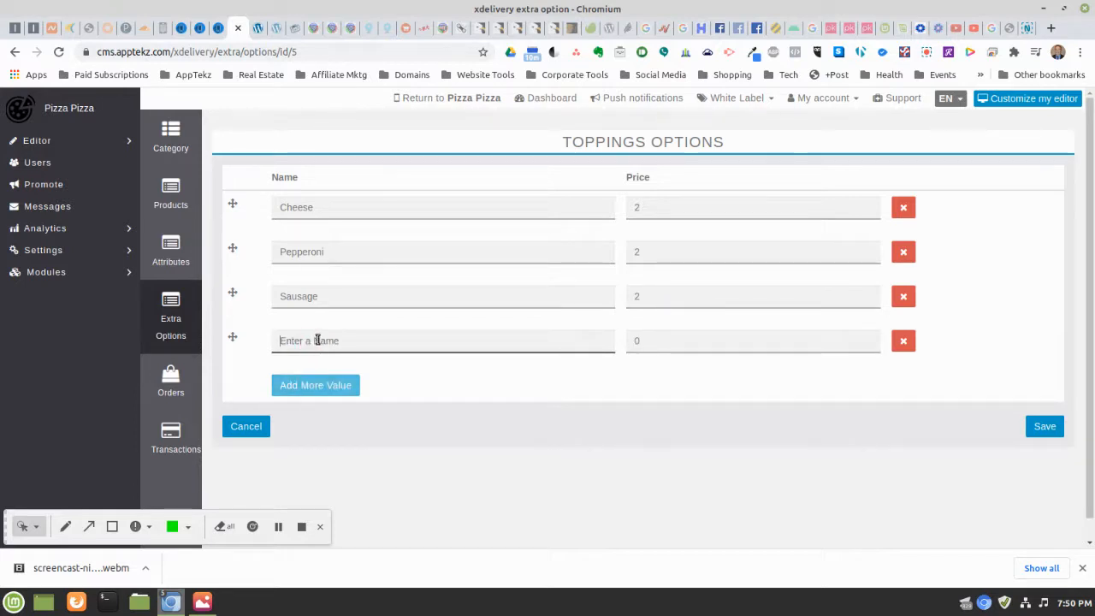
text(Onion)
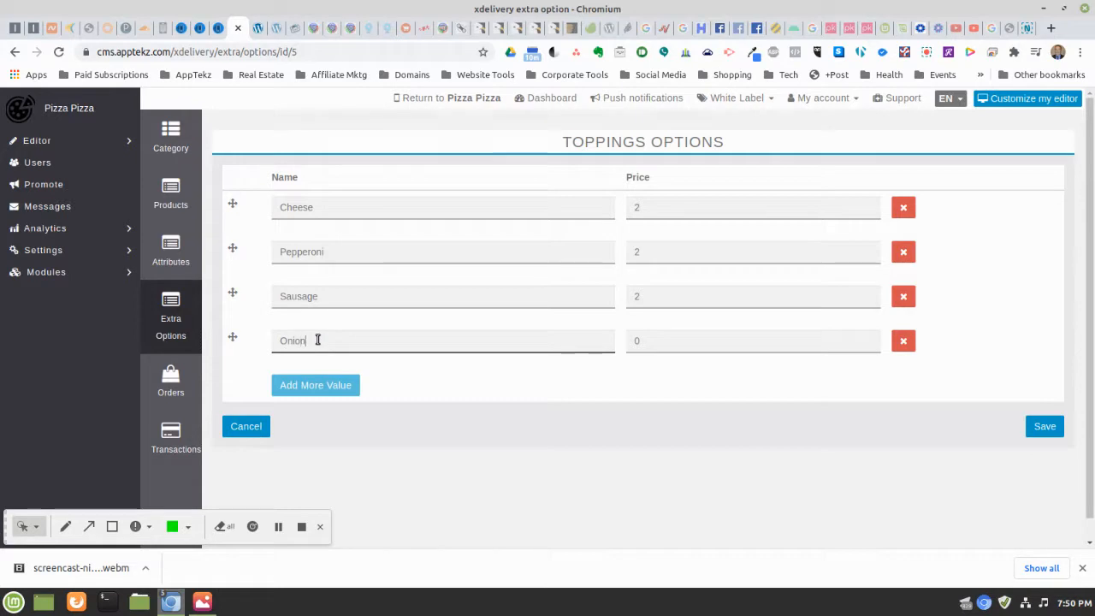
click(676, 339)
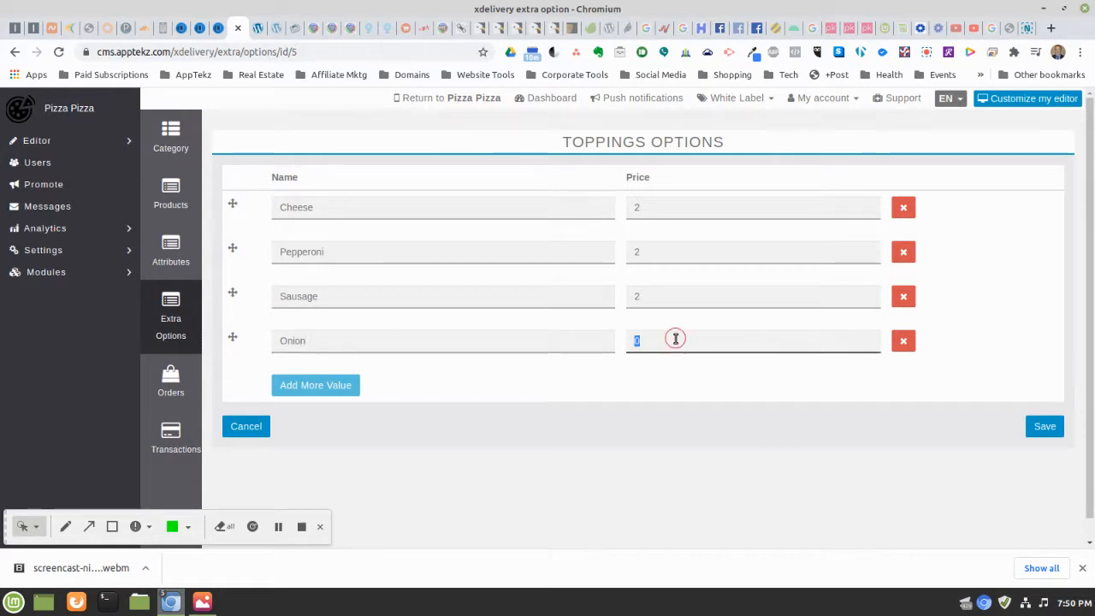
text(2)
Add Bell Pepper and Mushrooms at price 2 and save the six toppings
click(330, 390)
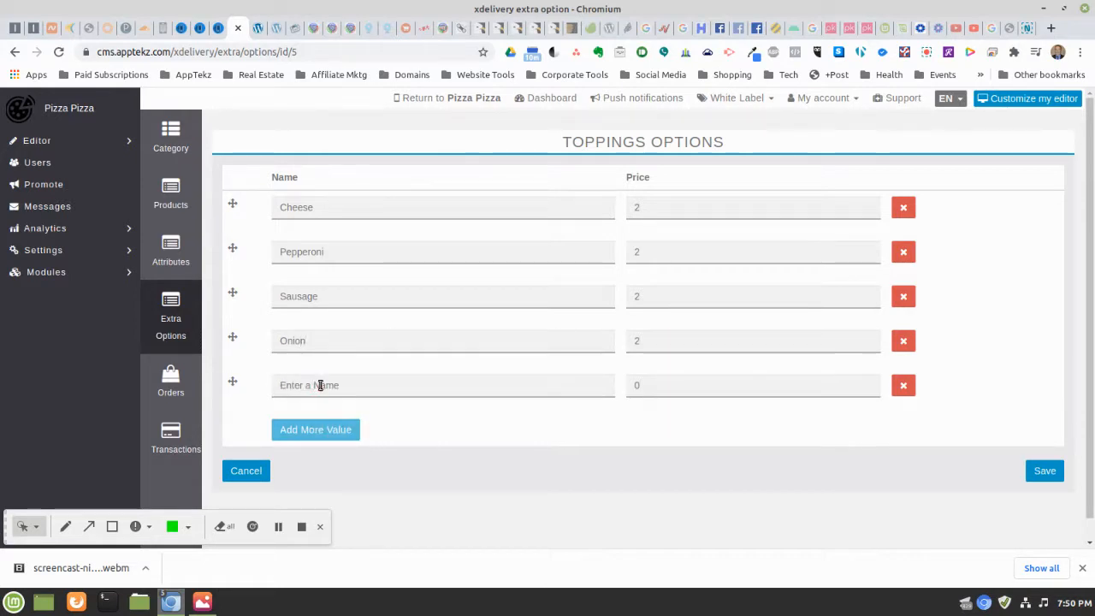
click(320, 385)
text(Bell)
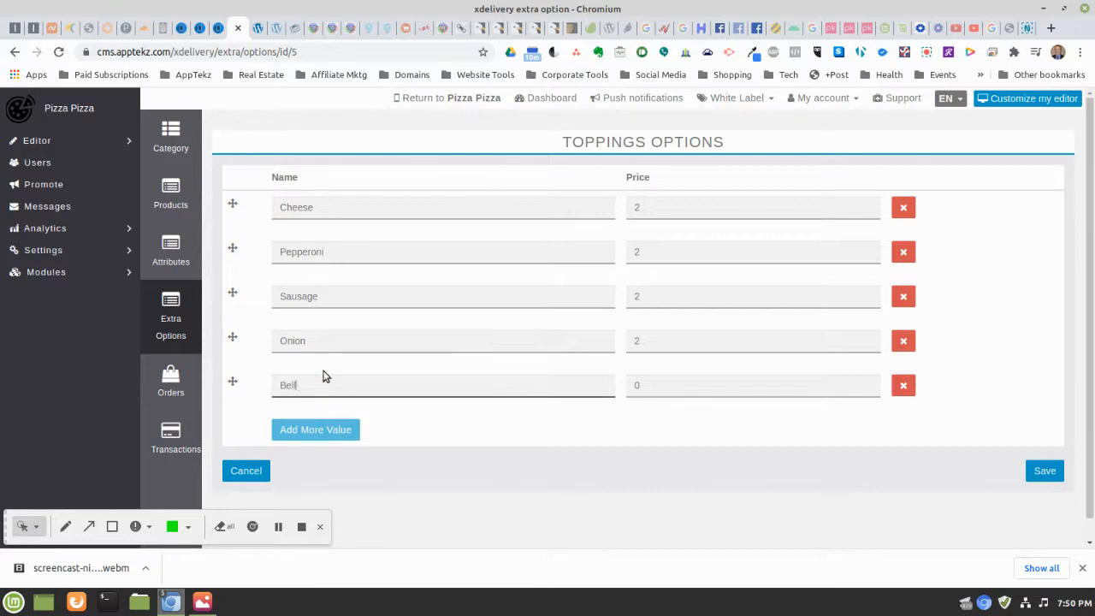
text( Pepp)
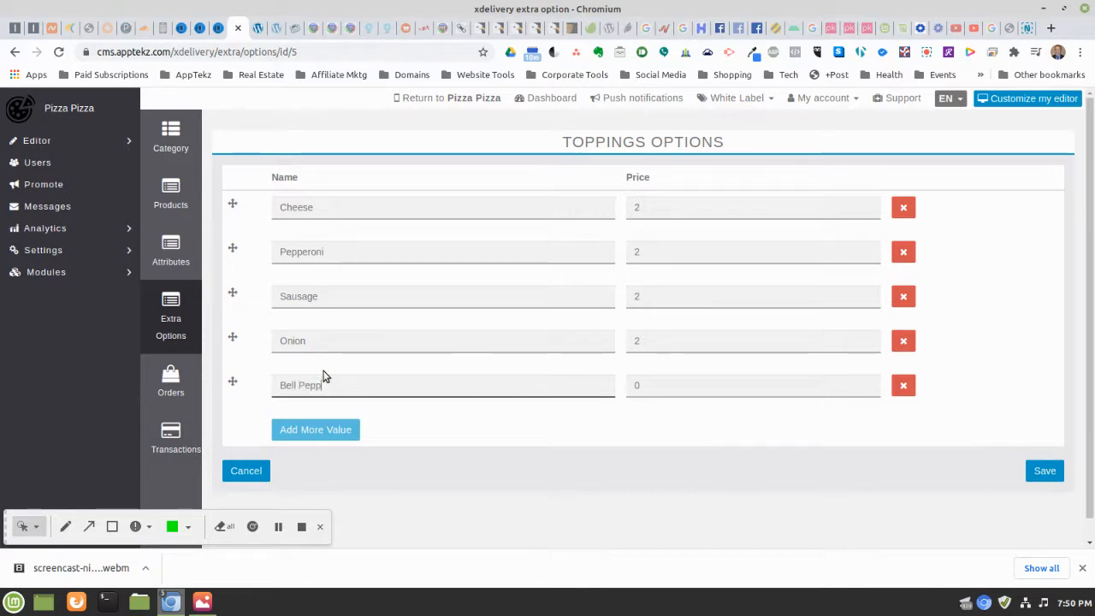
text(er)
click(295, 430)
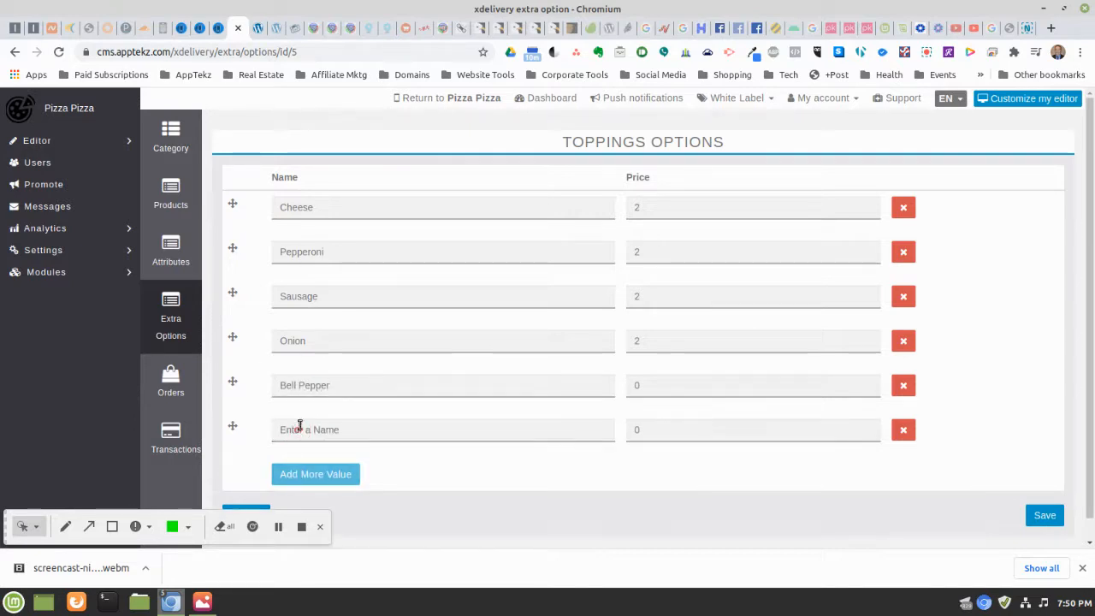
click(300, 427)
text(Mus)
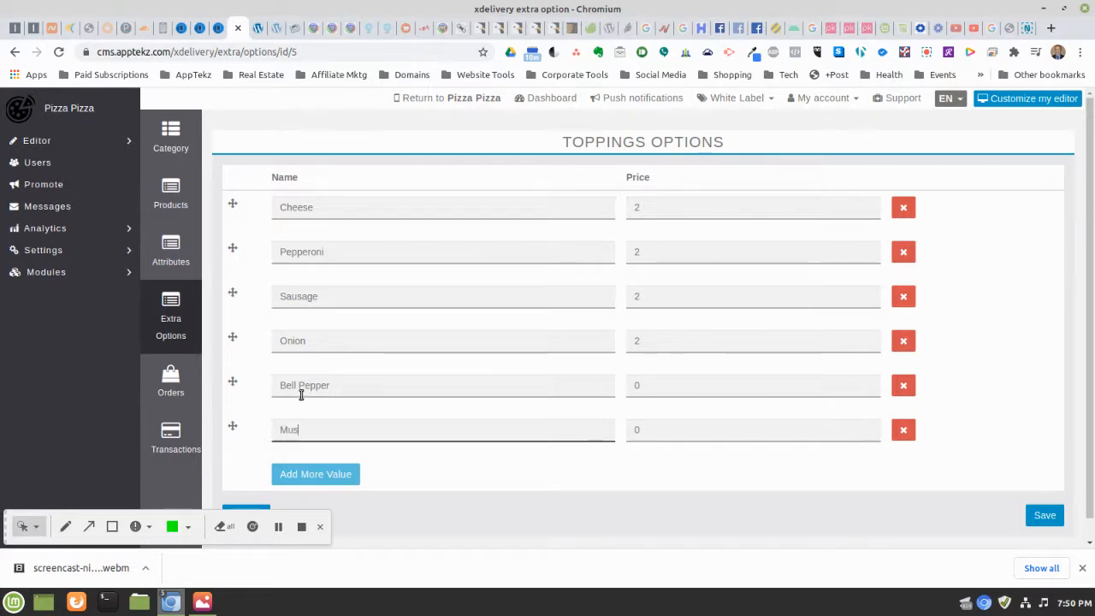
text(hrooms)
click(661, 433)
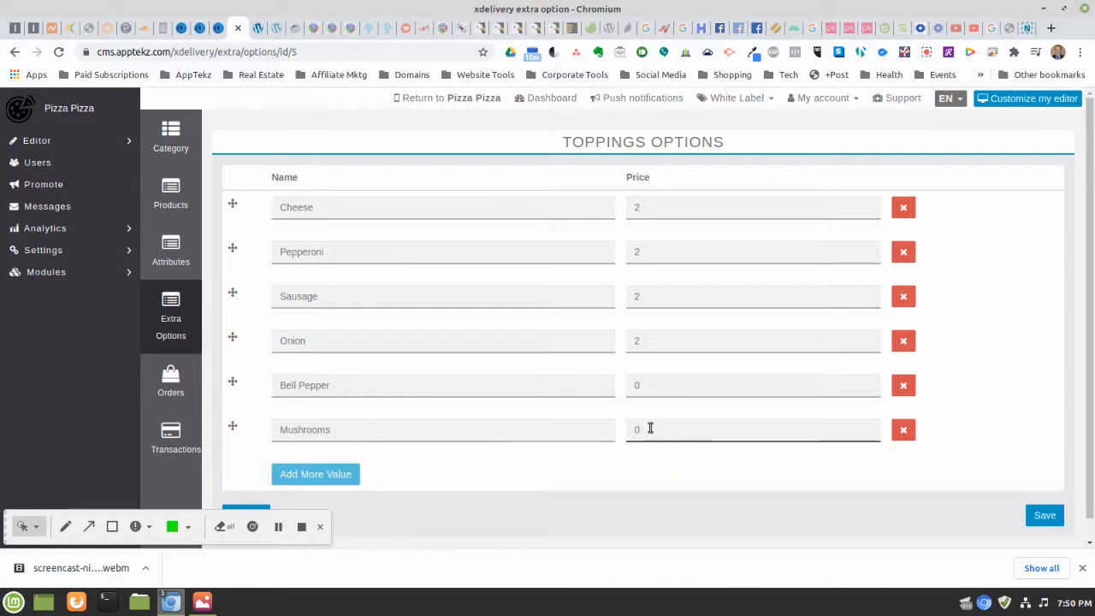
click(639, 389)
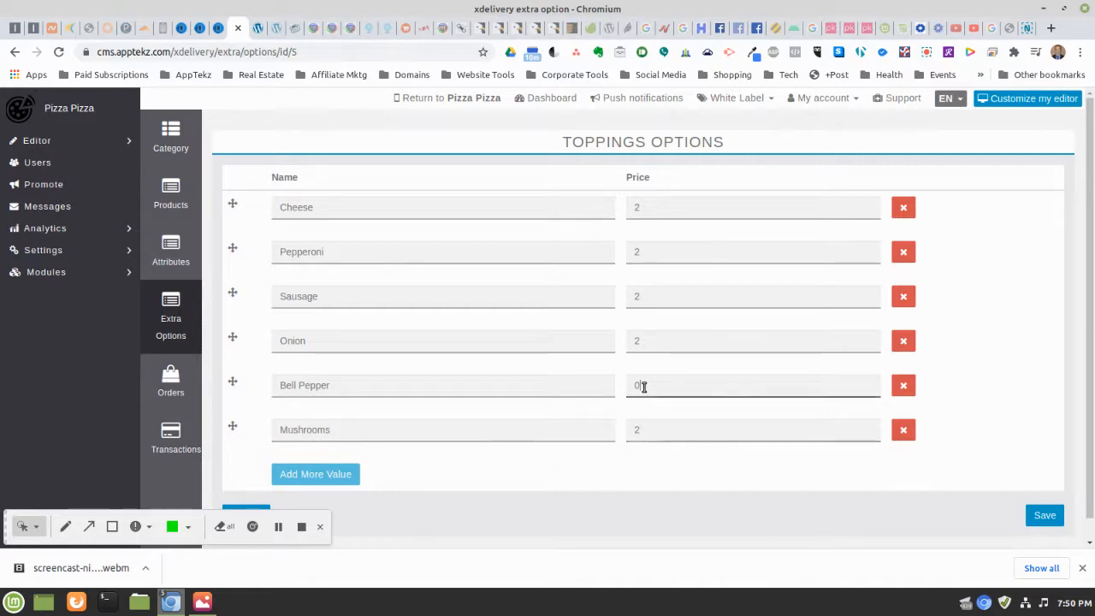
text(2)
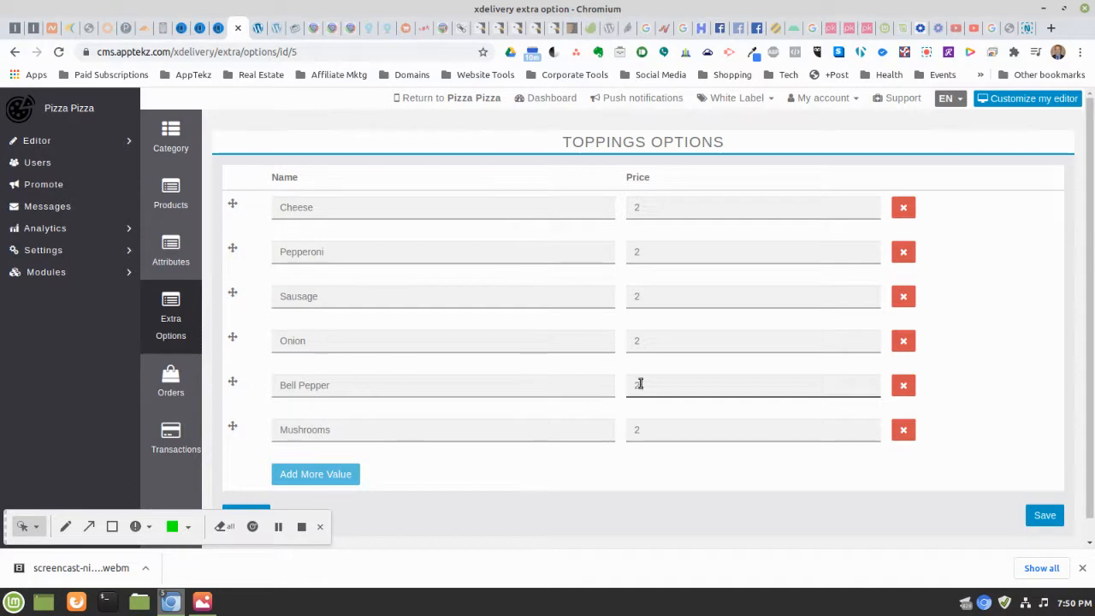
click(1053, 516)
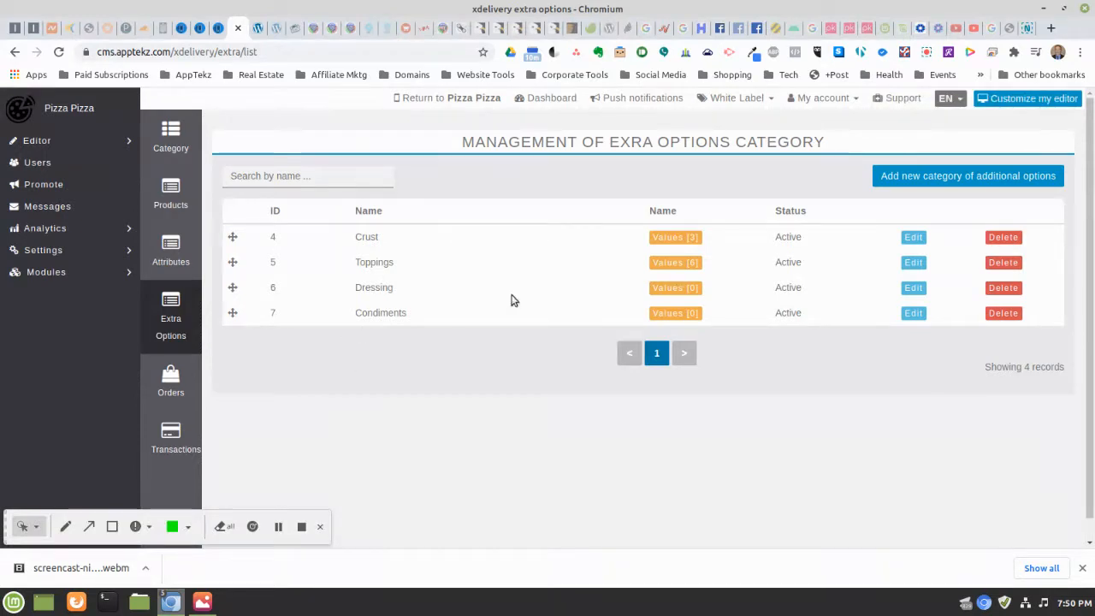
Enter Italian Dressing and French Dressing as the first Dressing options
click(665, 288)
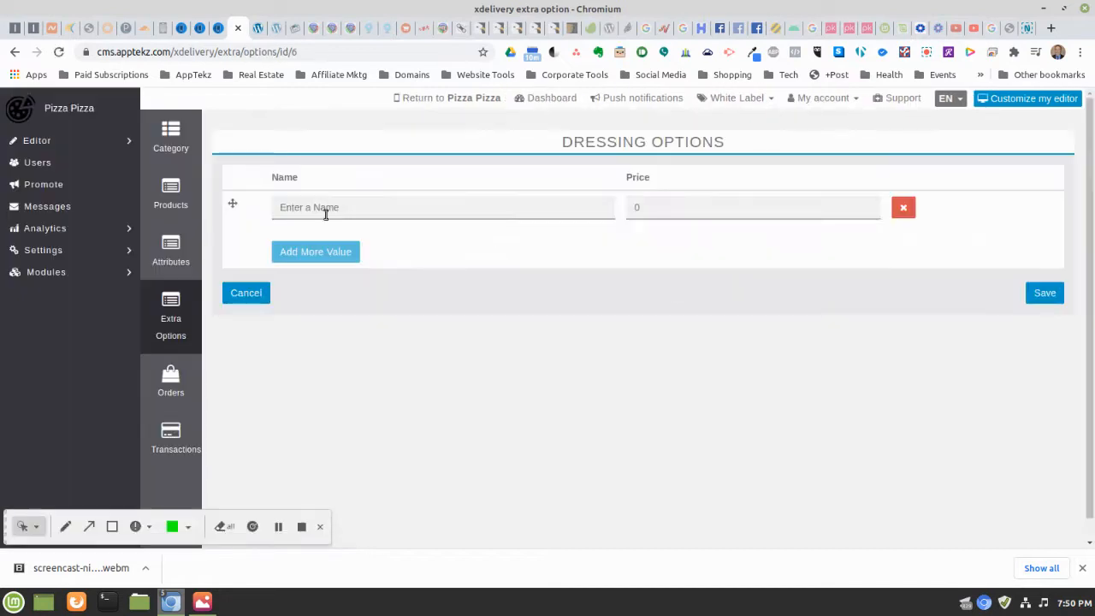
click(316, 207)
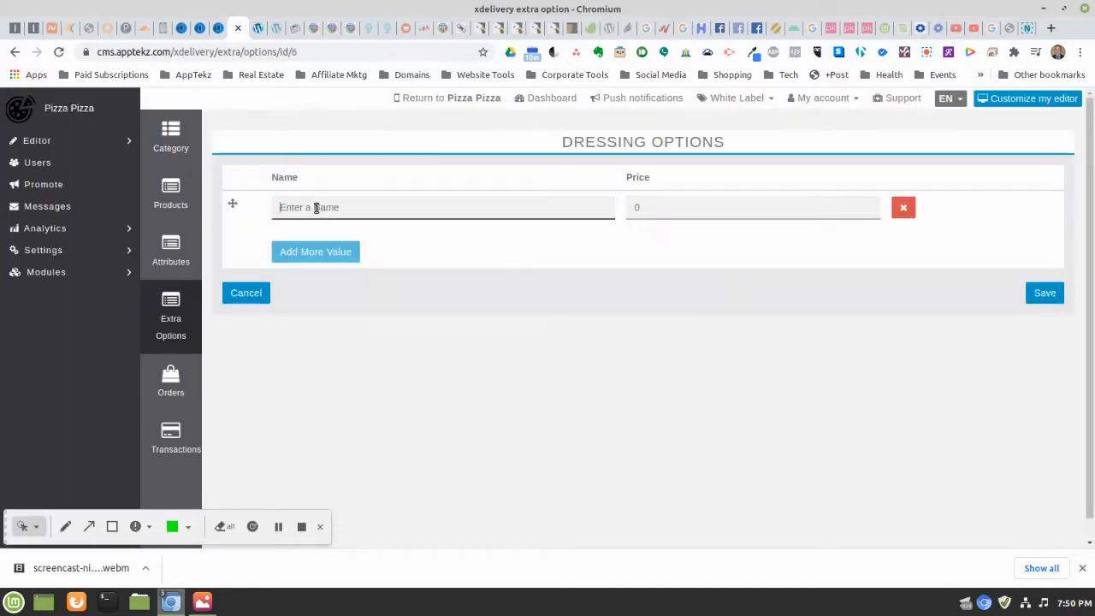
text(Italian D)
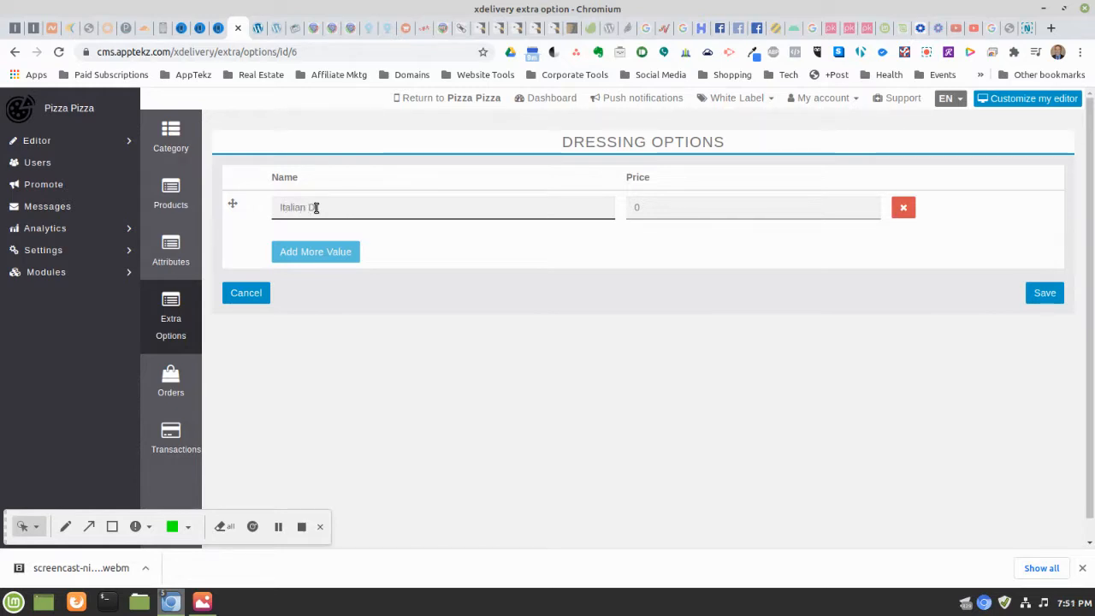
text(ressing)
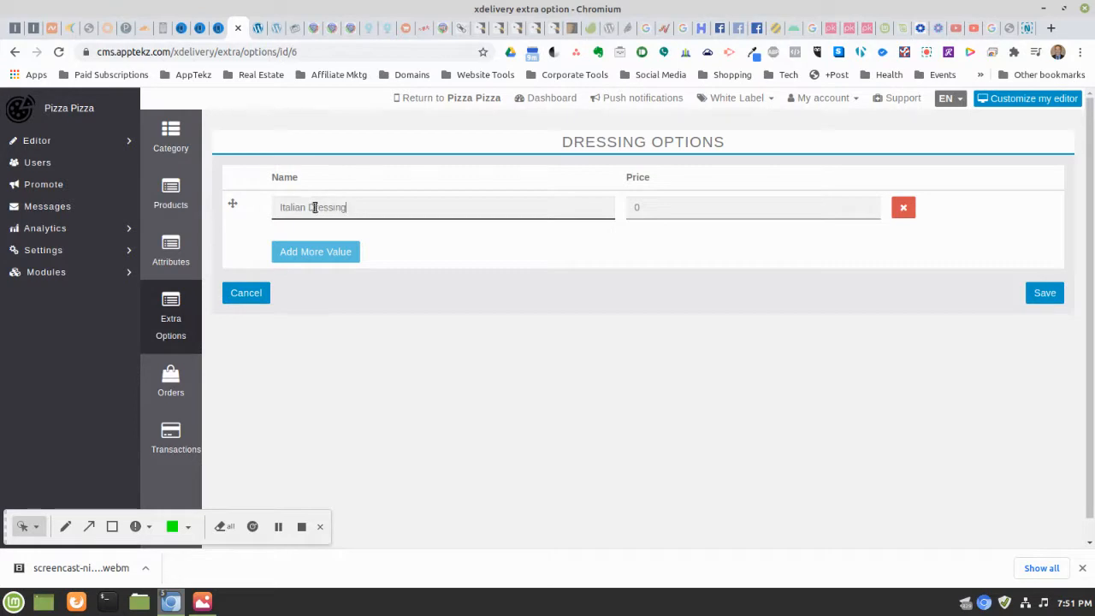
click(330, 254)
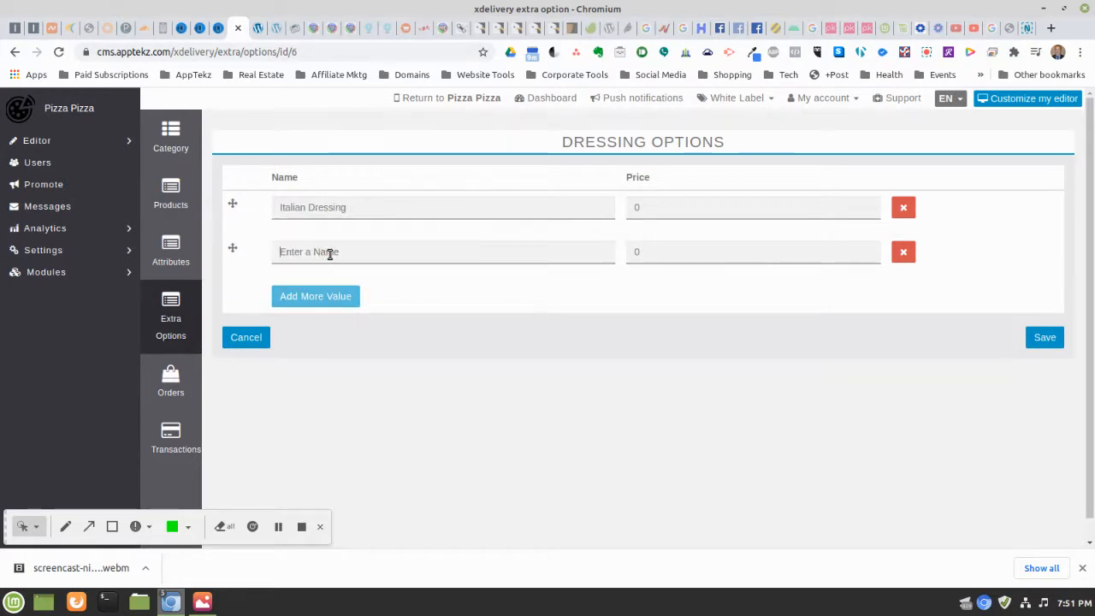
text(Fres)
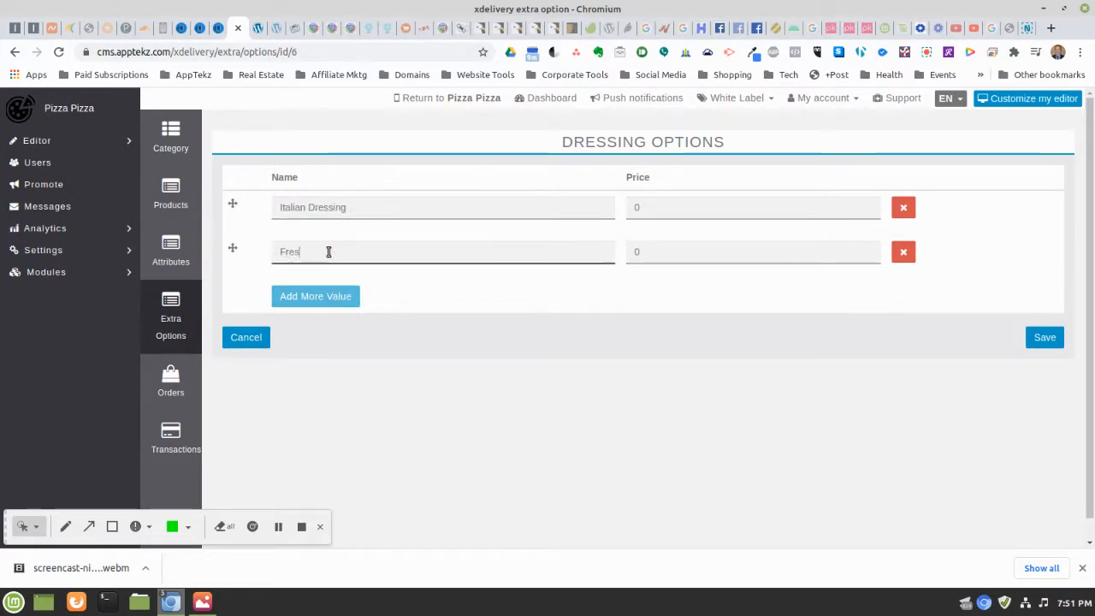
key(BackSpace)
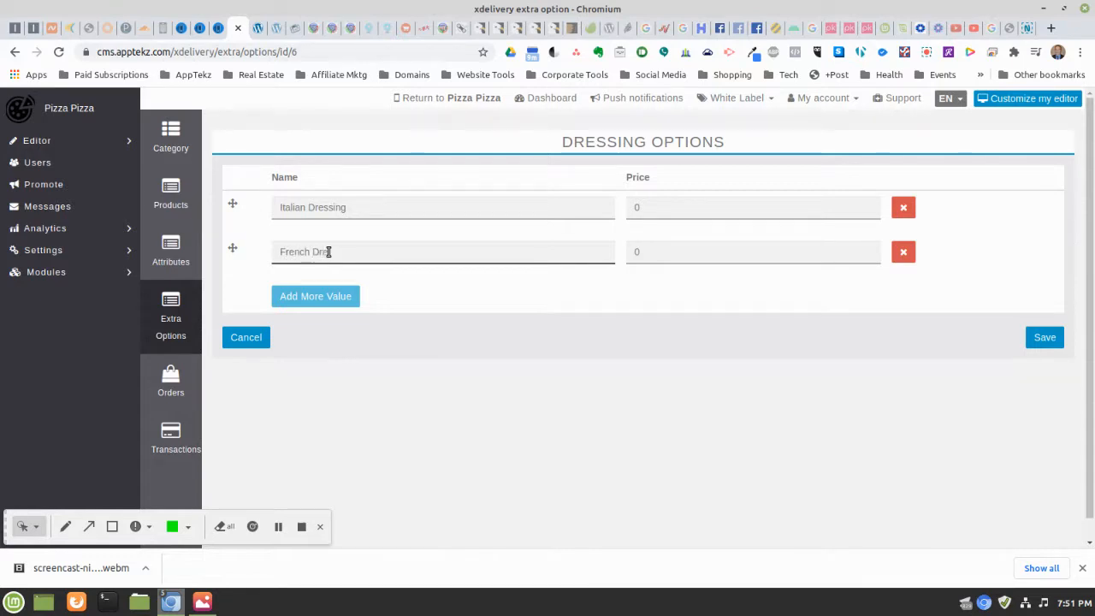
Add Russian Dressing and Thousand Island dressing rows
click(334, 296)
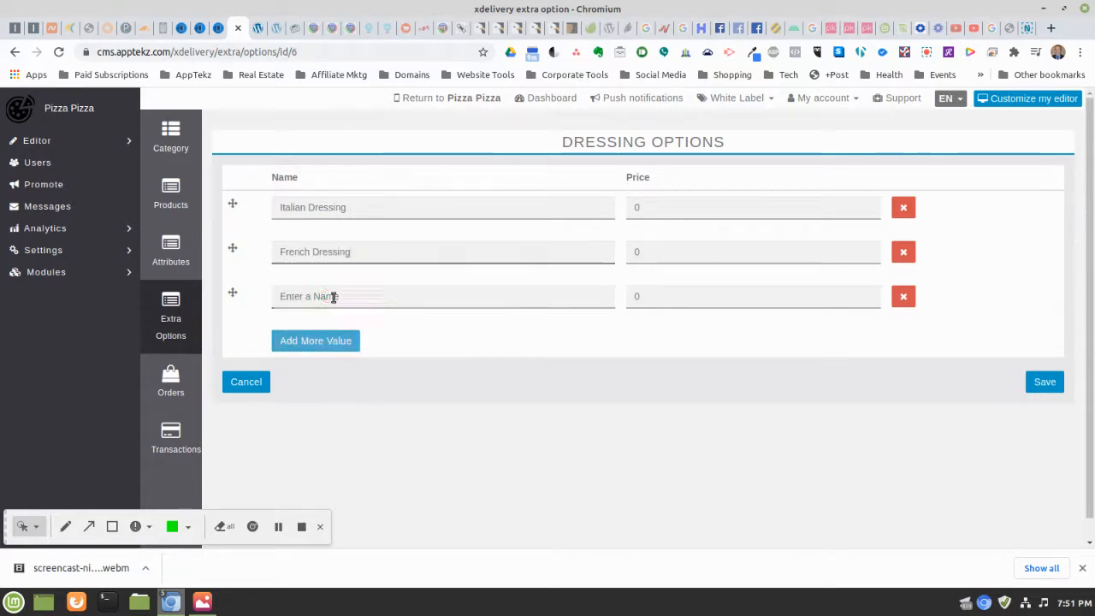
text(Russian Dressing)
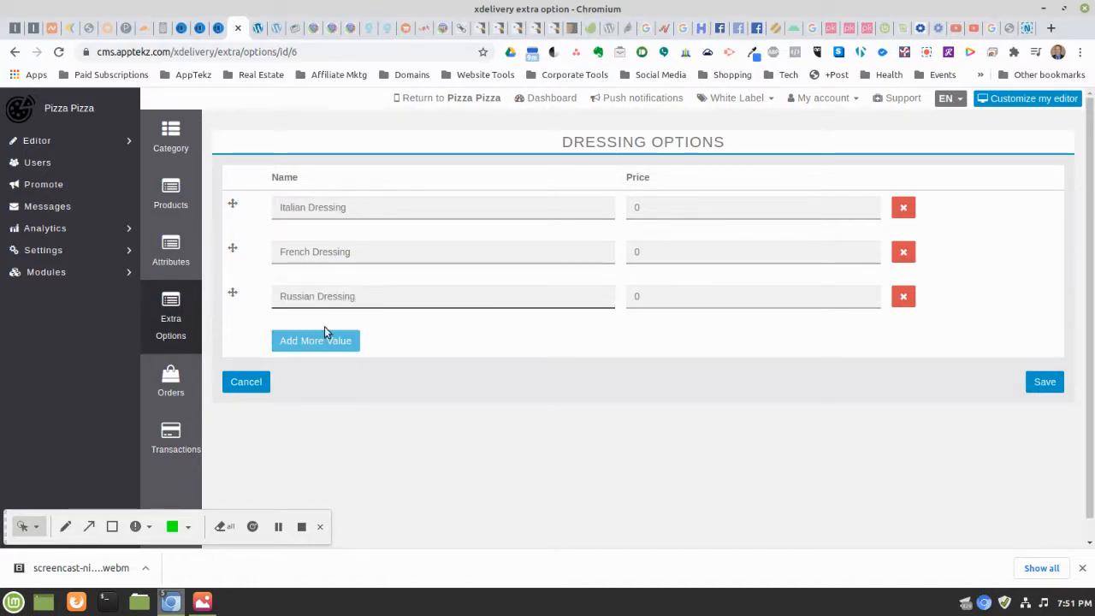
click(324, 332)
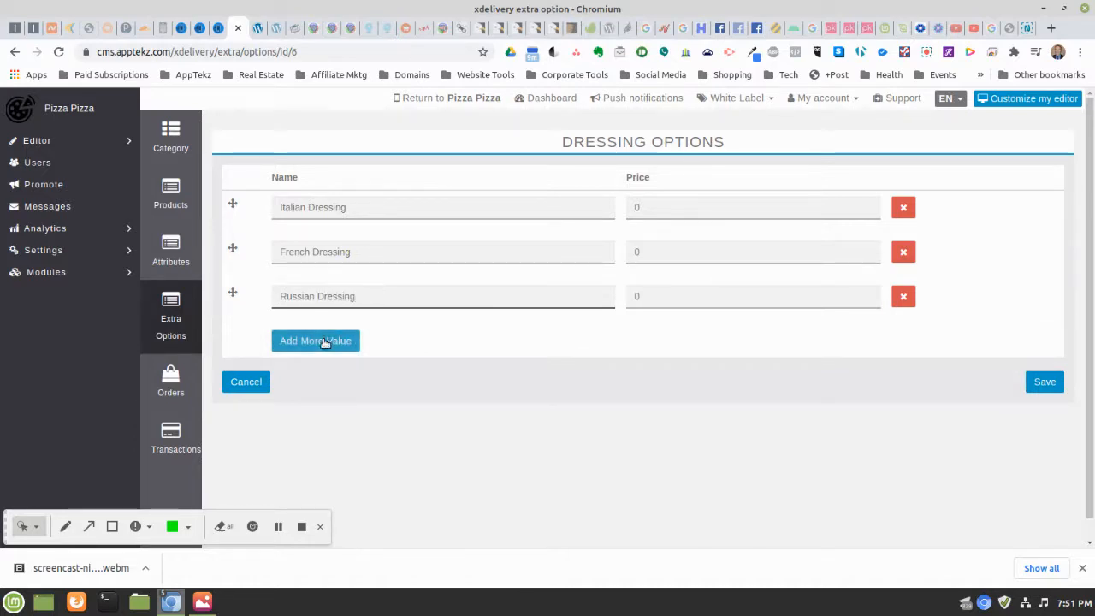
text(Th)
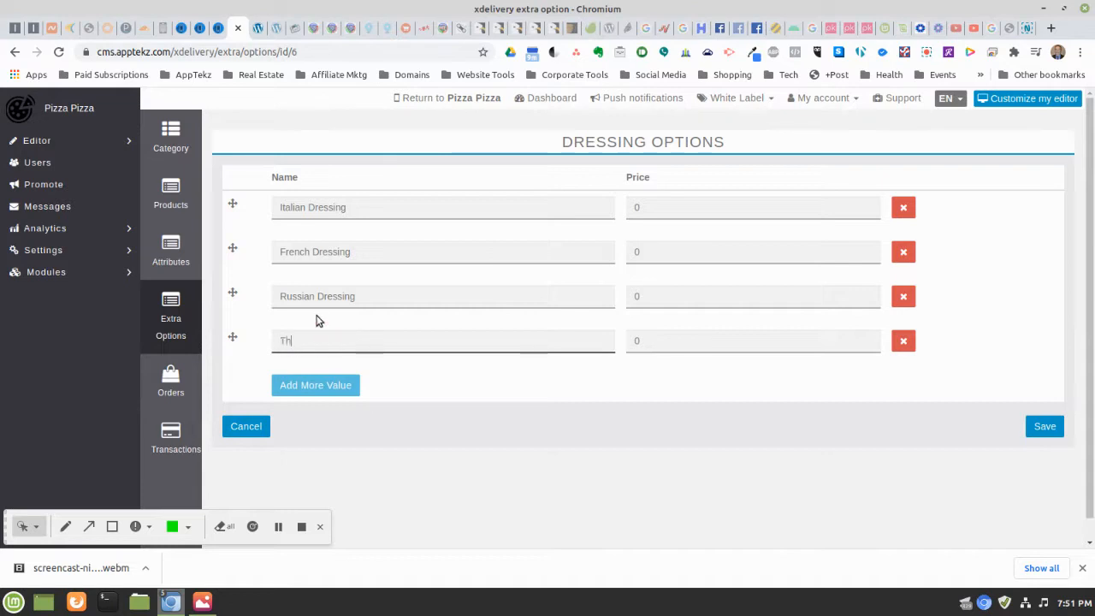
text(ousadn)
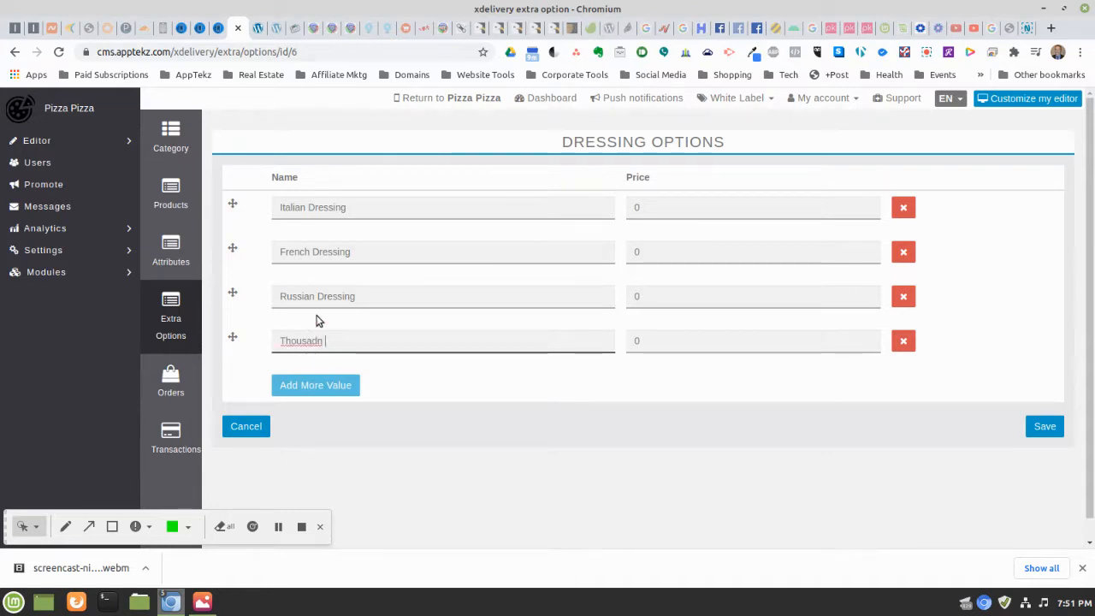
key(BackSpace)
key(BackSpace)
text(nd I)
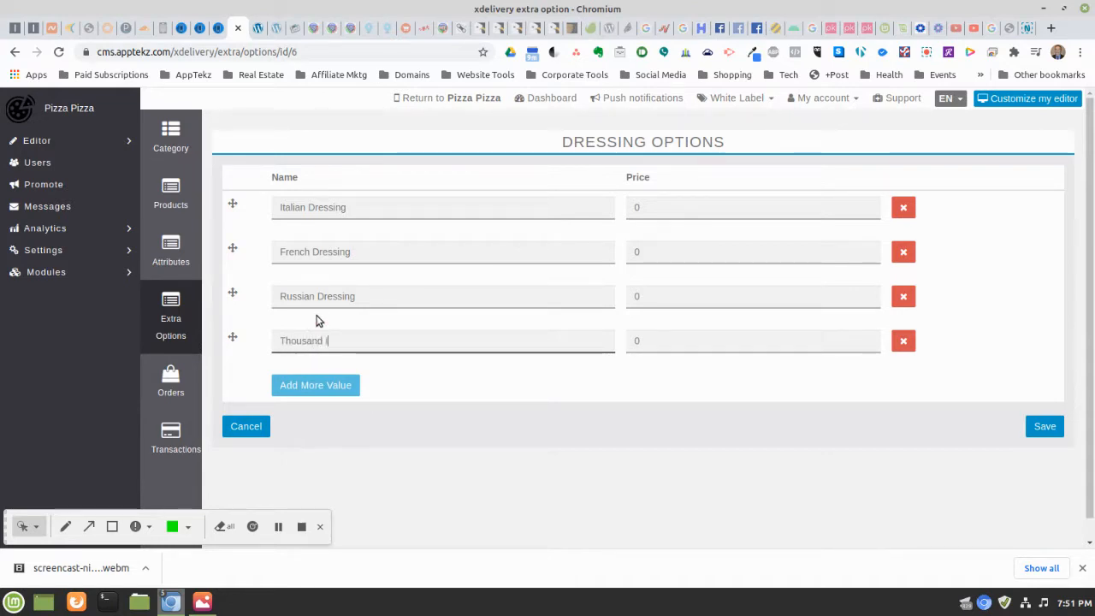
text(sland)
Shorten the dressing names to Italian, French and Russian
click(380, 294)
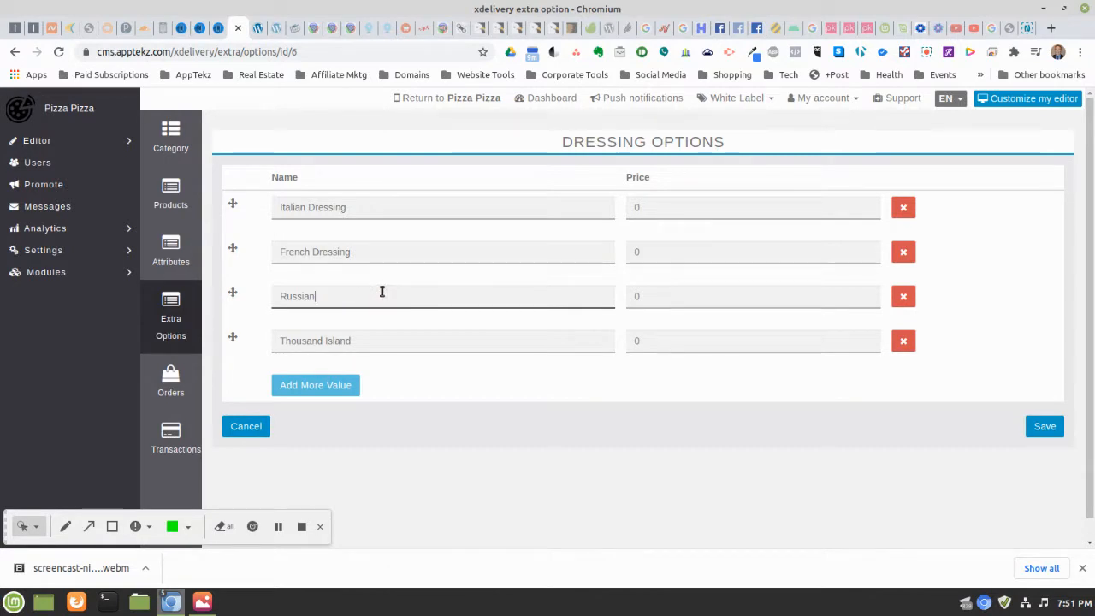
click(366, 250)
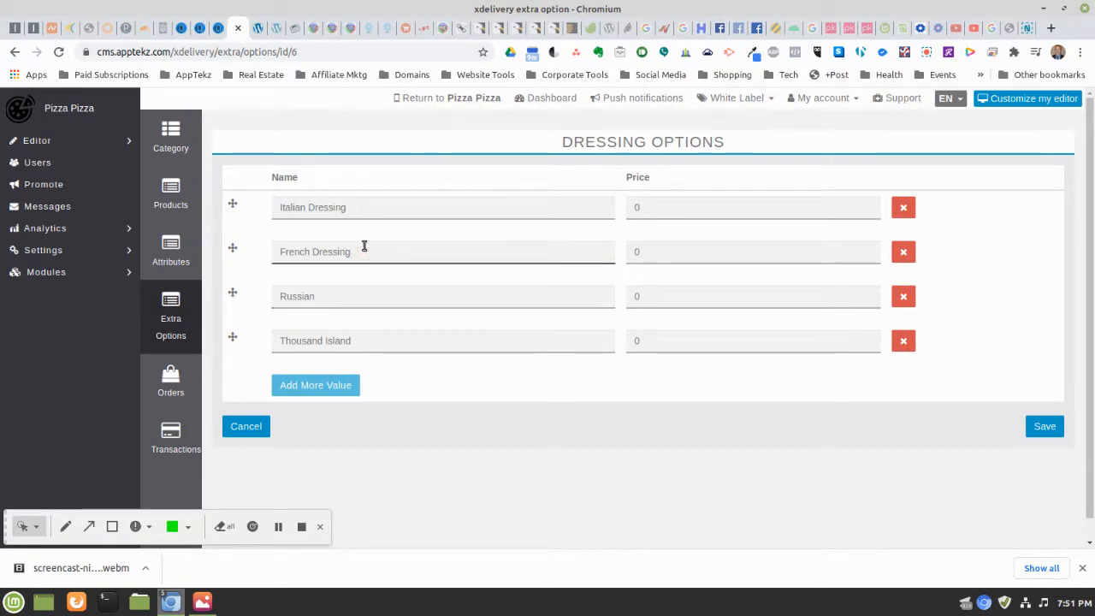
key(BackSpace)
key(BackSpace)
key(BackSpace)
key(BackSpace)
key(BackSpace)
key(BackSpace)
key(BackSpace)
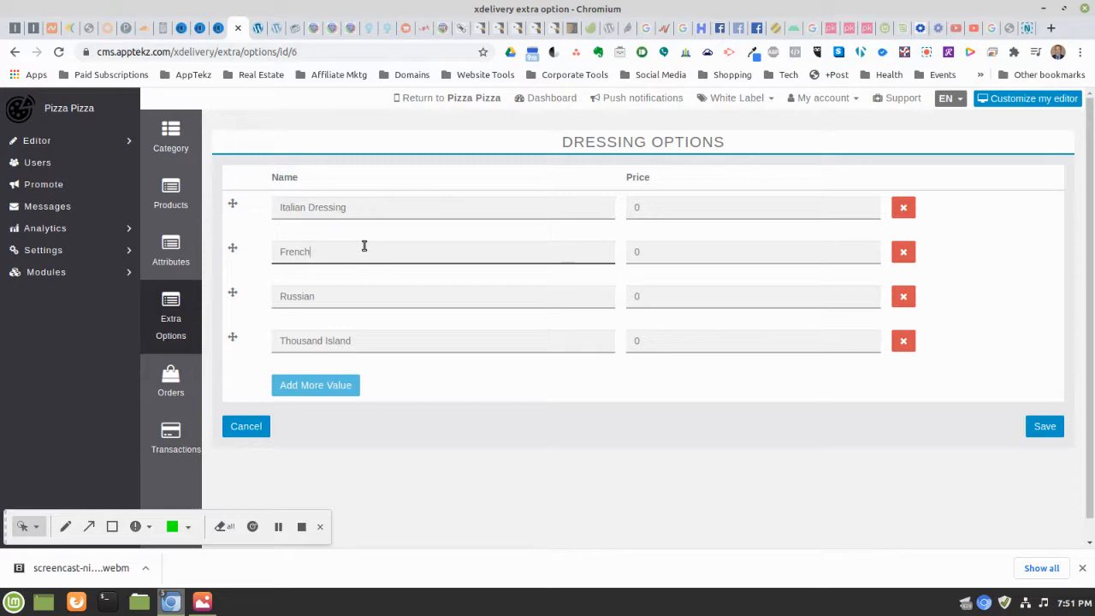
click(374, 206)
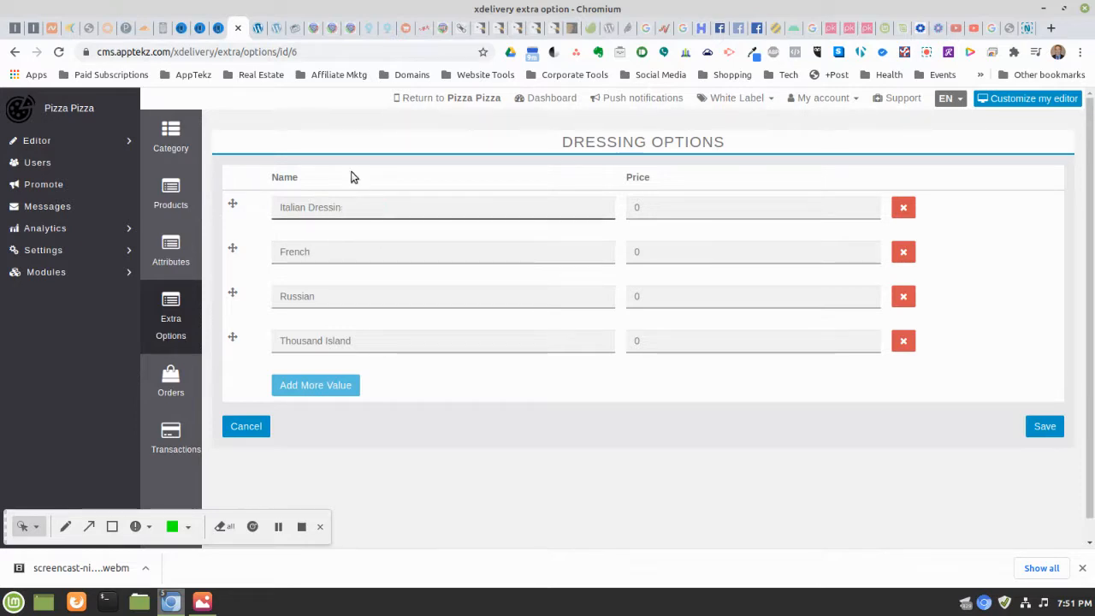
key(BackSpace)
key(BackSpace)
key(BackSpace)
Add Ranch, Bleu Cheese and Oil & Vinegar dressing rows at price 0
click(293, 384)
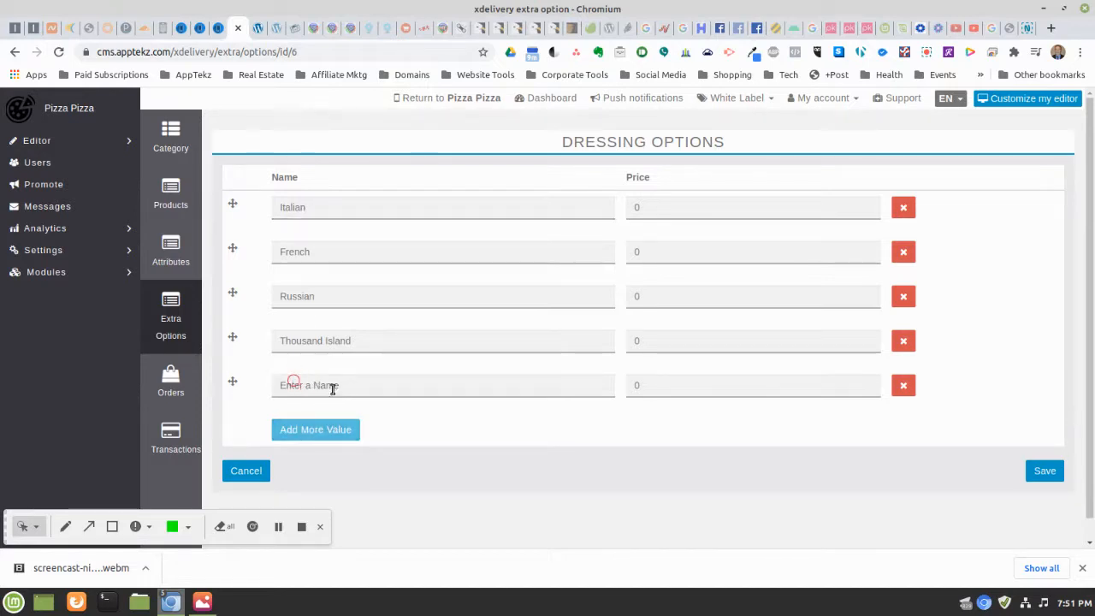
click(328, 386)
text(Ranch)
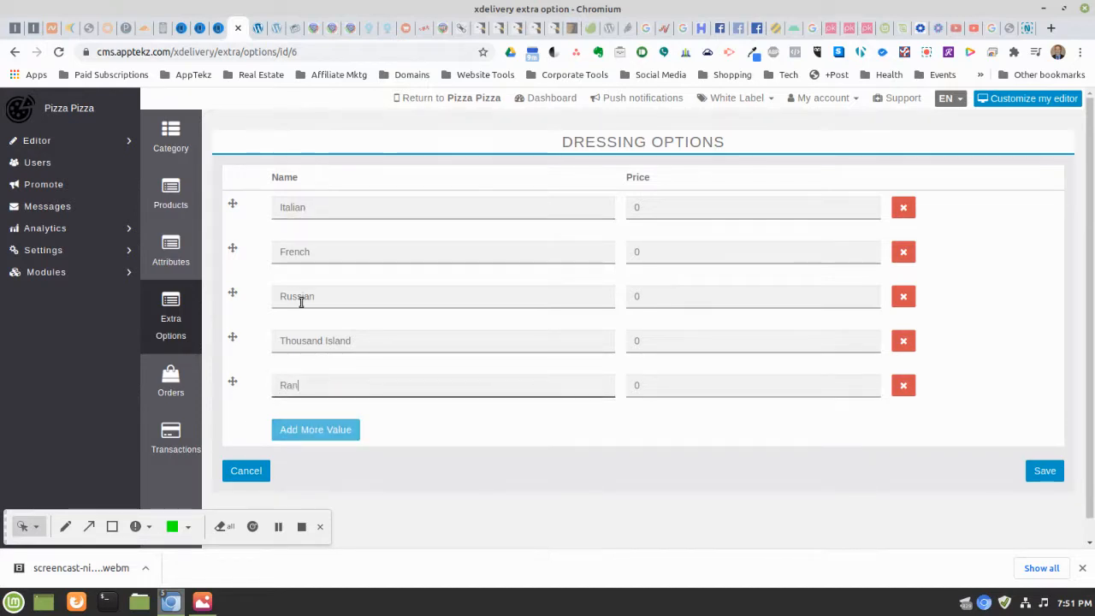
click(318, 430)
click(328, 429)
text(B)
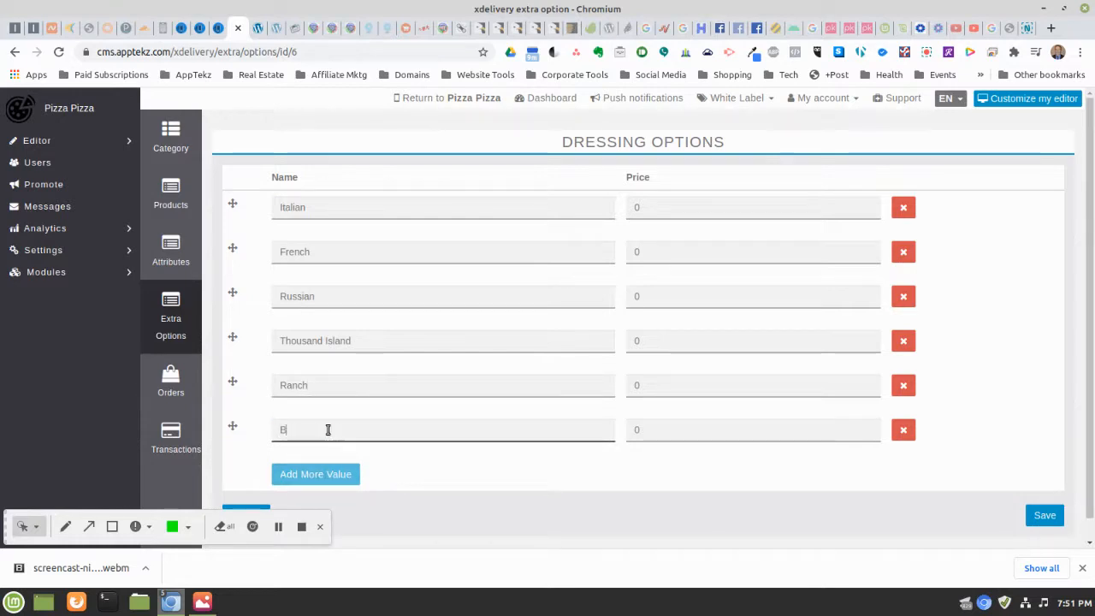
text(leu C)
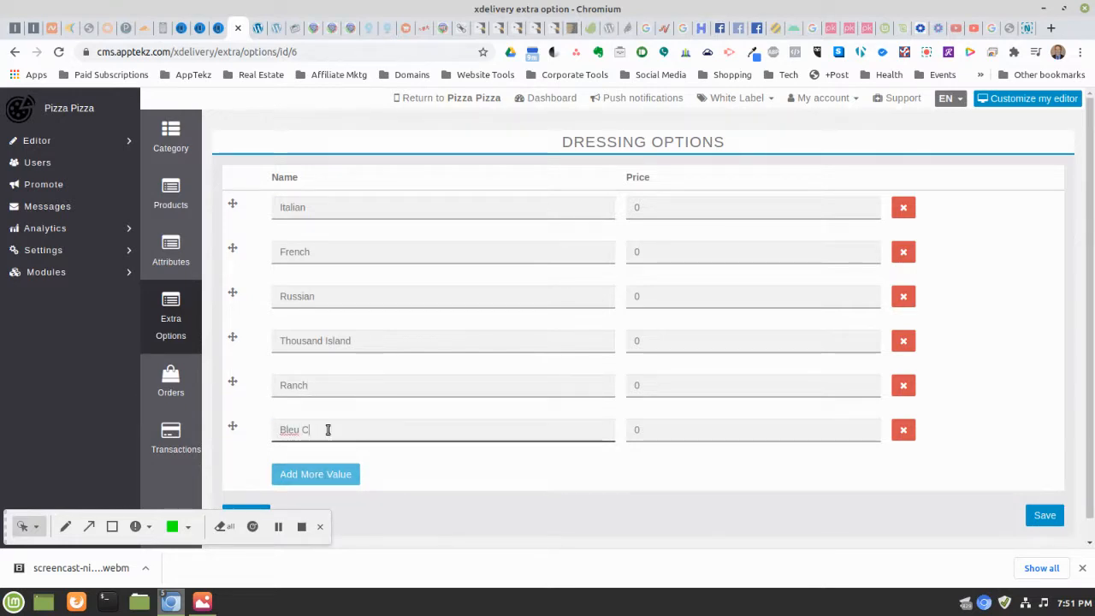
text(heese)
click(328, 479)
click(339, 479)
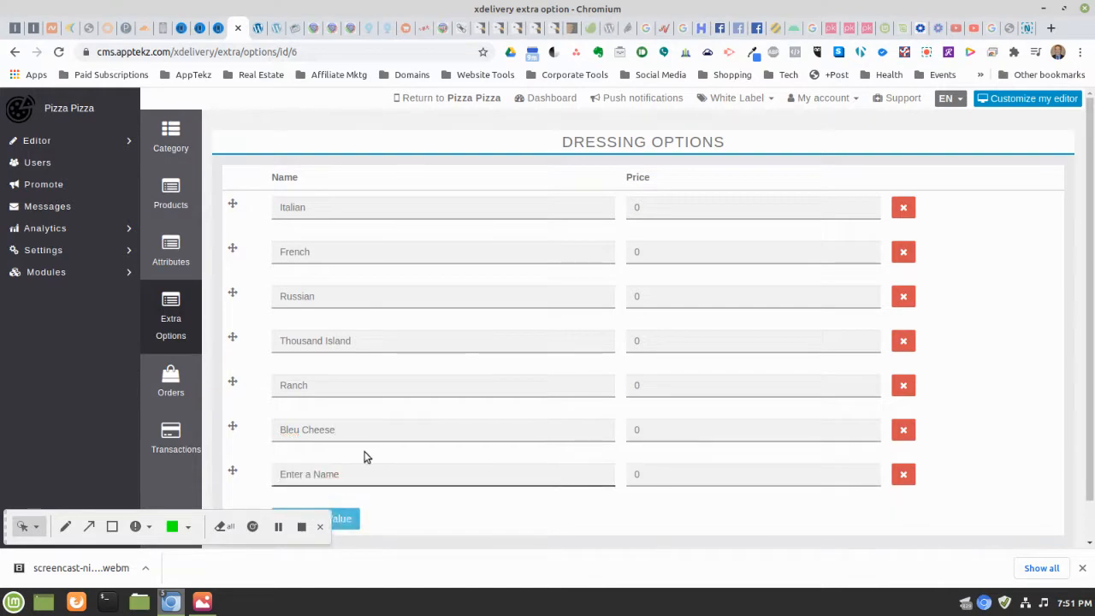
text(O)
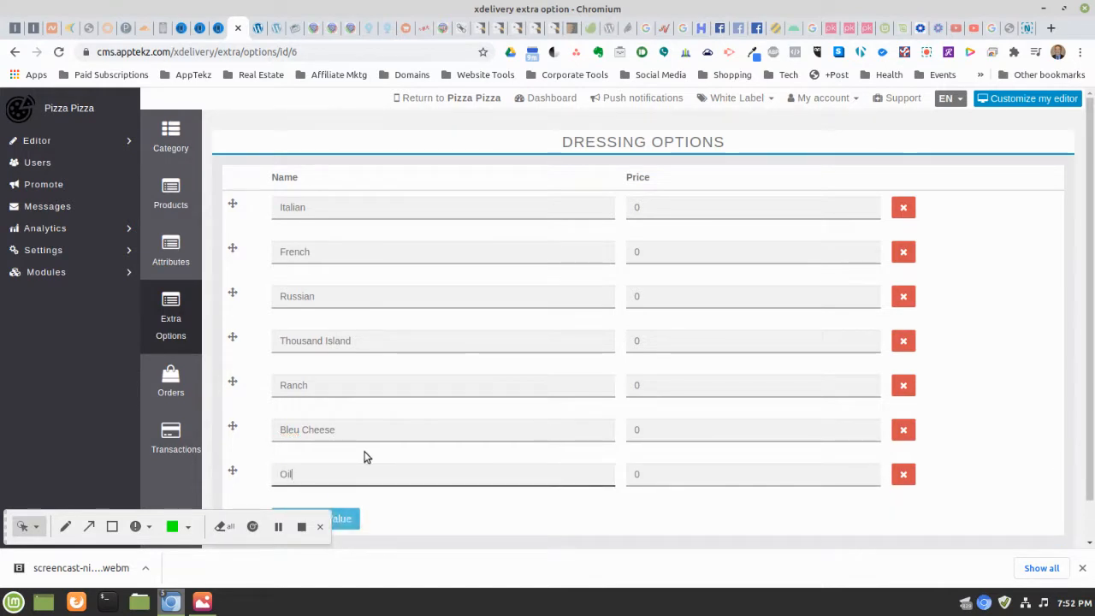
text(il)
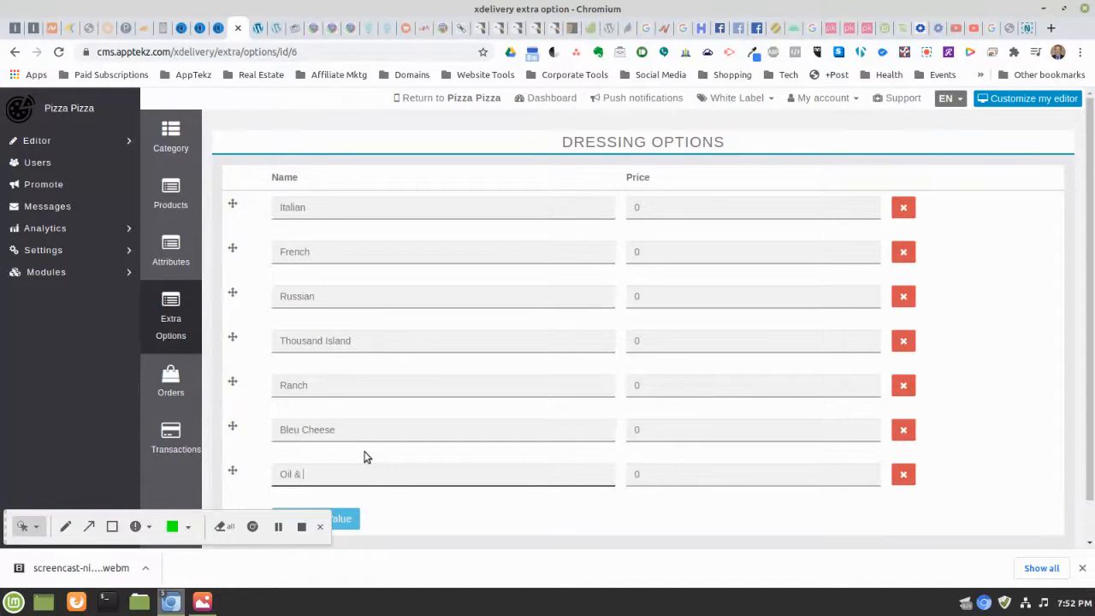
text( & Vinegar)
Move Oil & Vinegar, Ranch, Bleu Cheese and Thousand Island higher and save the seven dressings
drag(230, 470, 242, 247)
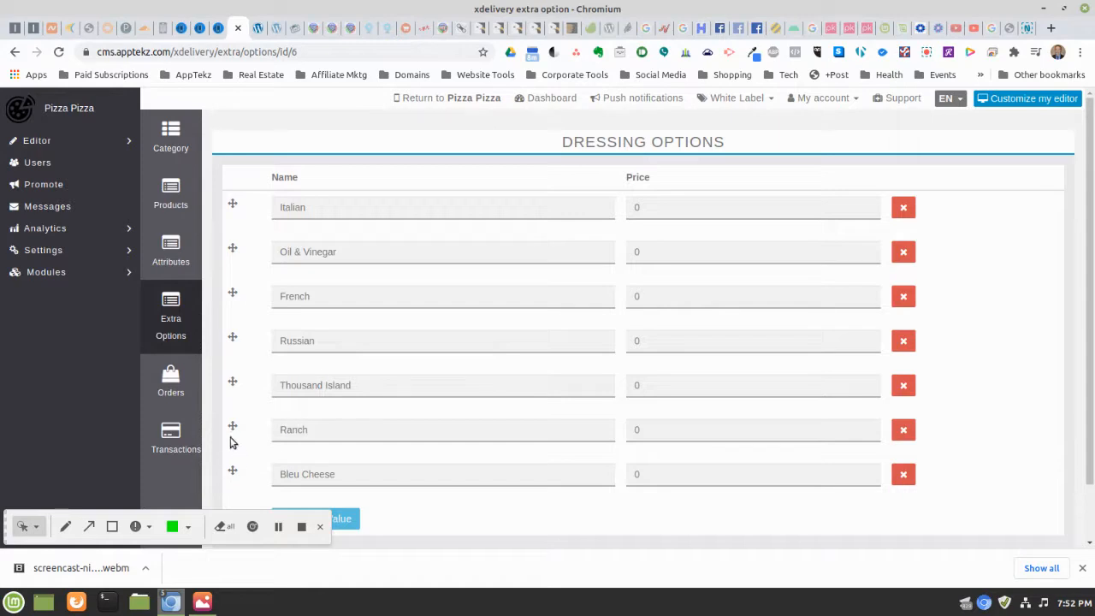
drag(233, 428, 245, 287)
drag(233, 471, 234, 342)
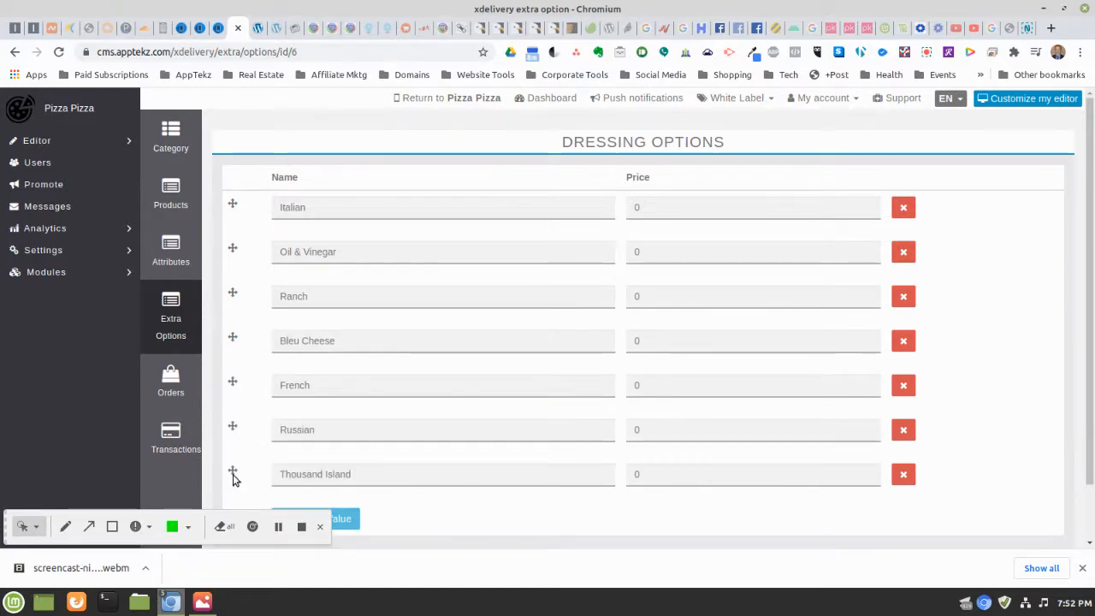
drag(235, 454, 248, 363)
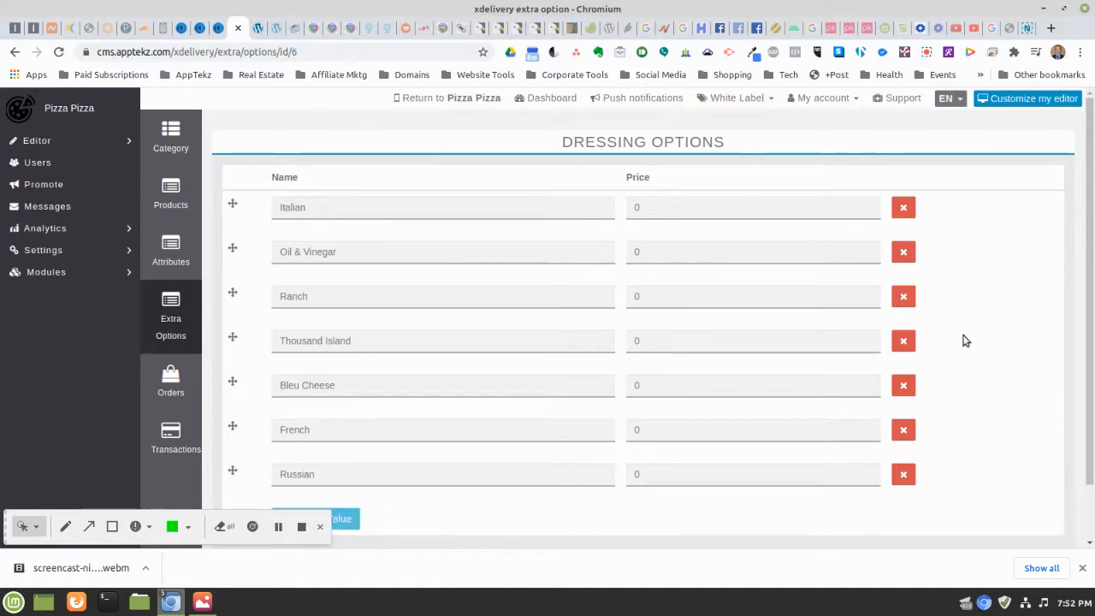
scroll(961, 343, down, 1)
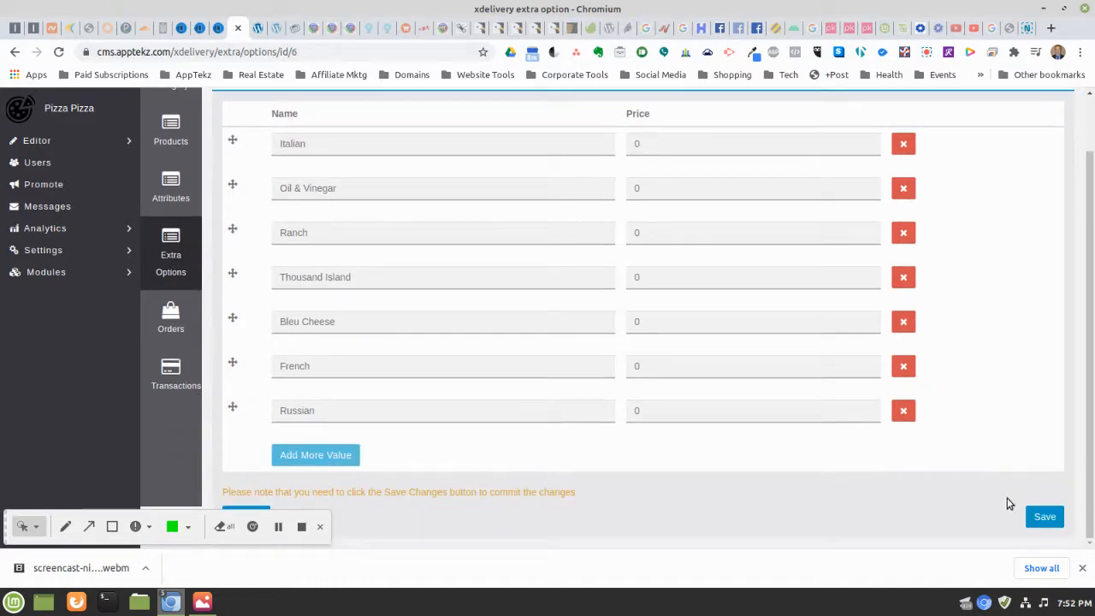
click(1049, 519)
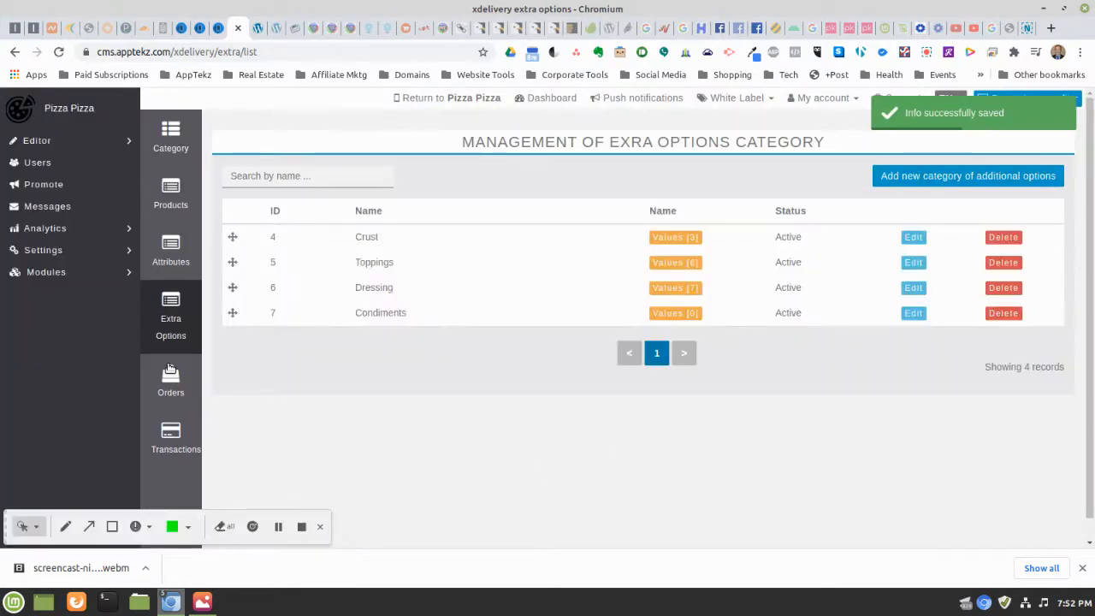
click(672, 315)
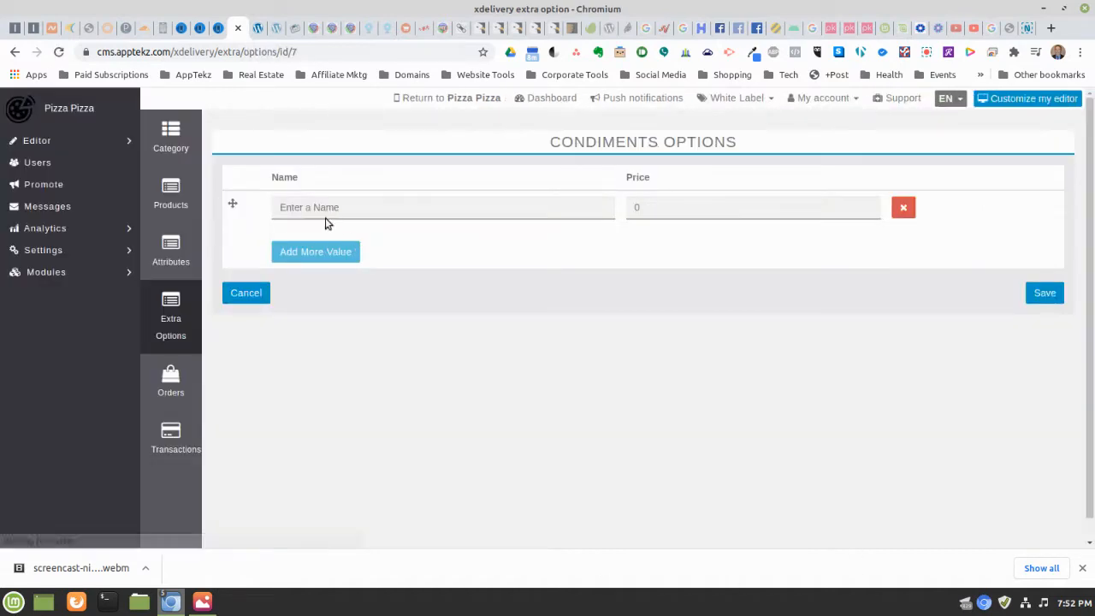
Enter Mayonnaise, spell-corrected, and Mustard as the first Condiments options
click(313, 207)
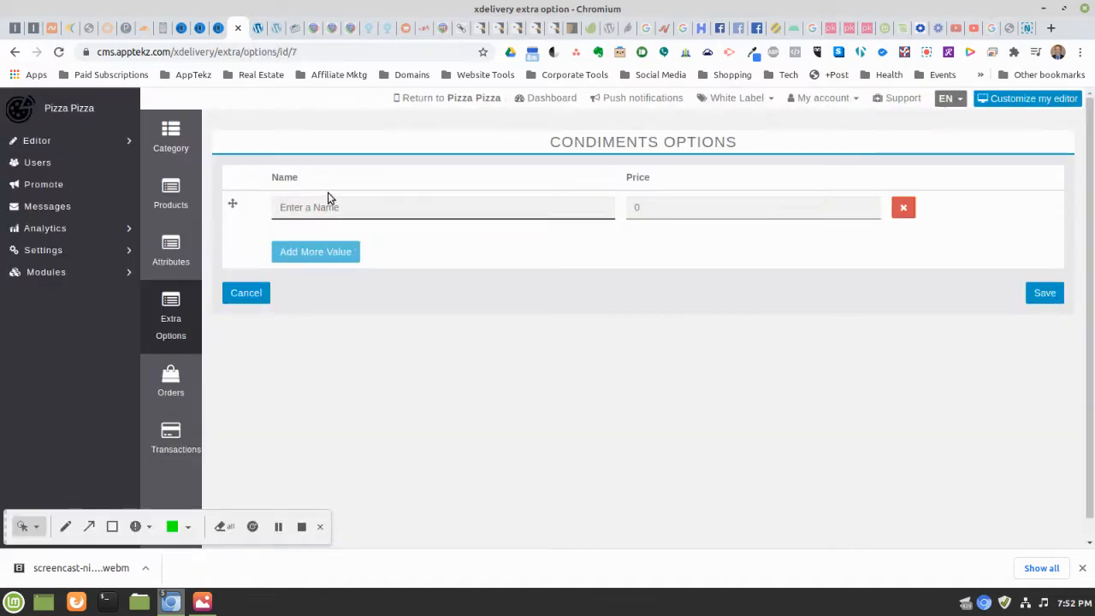
text(Ke)
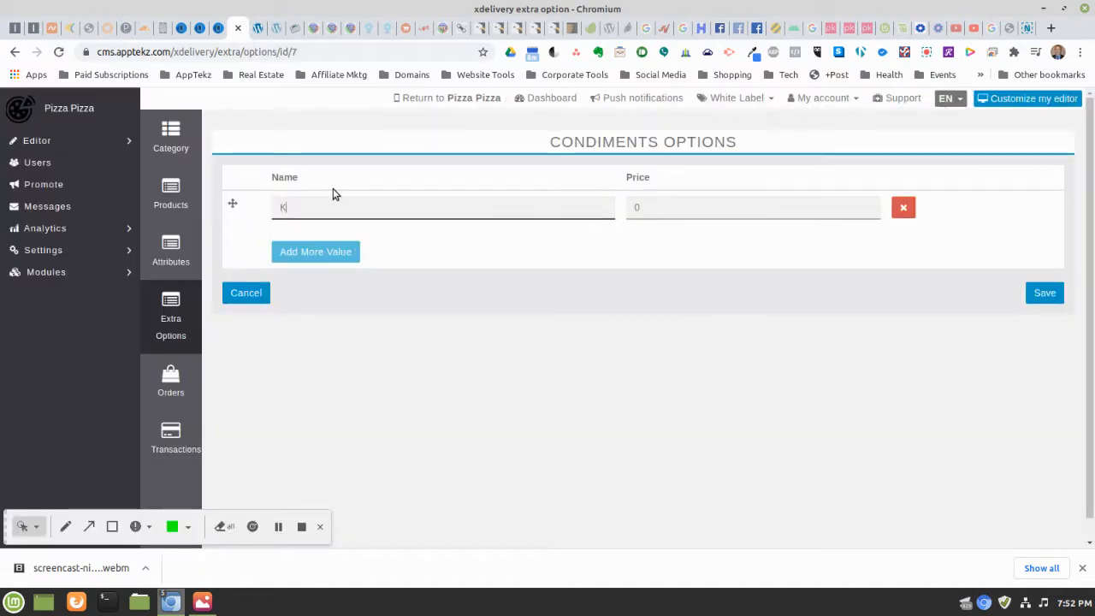
key(BackSpace)
key(BackSpace)
text(M)
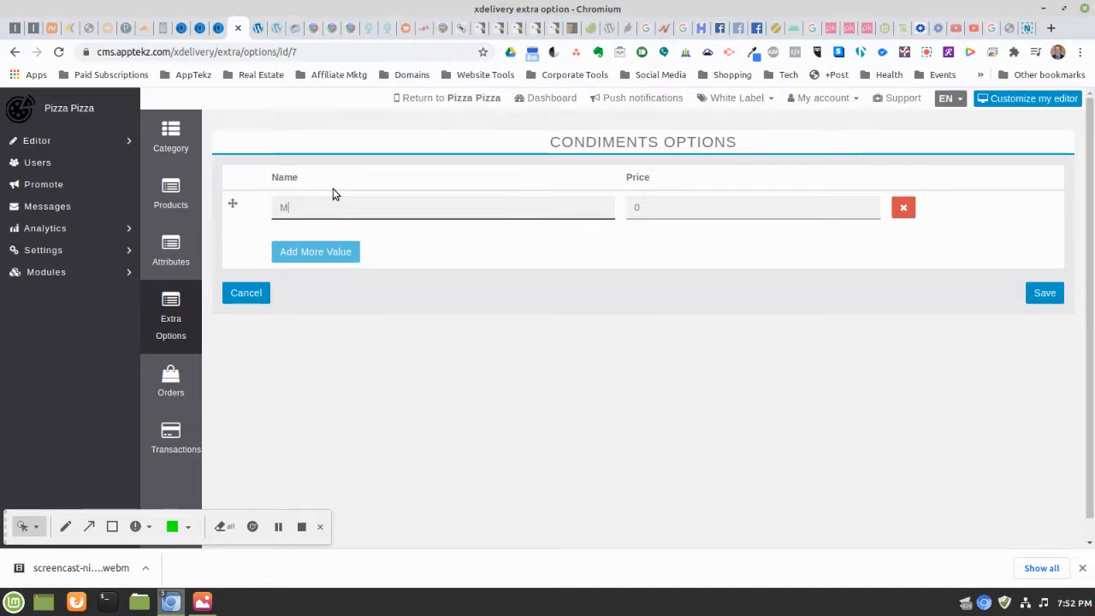
text(ayonaise)
click(292, 251)
click(308, 208)
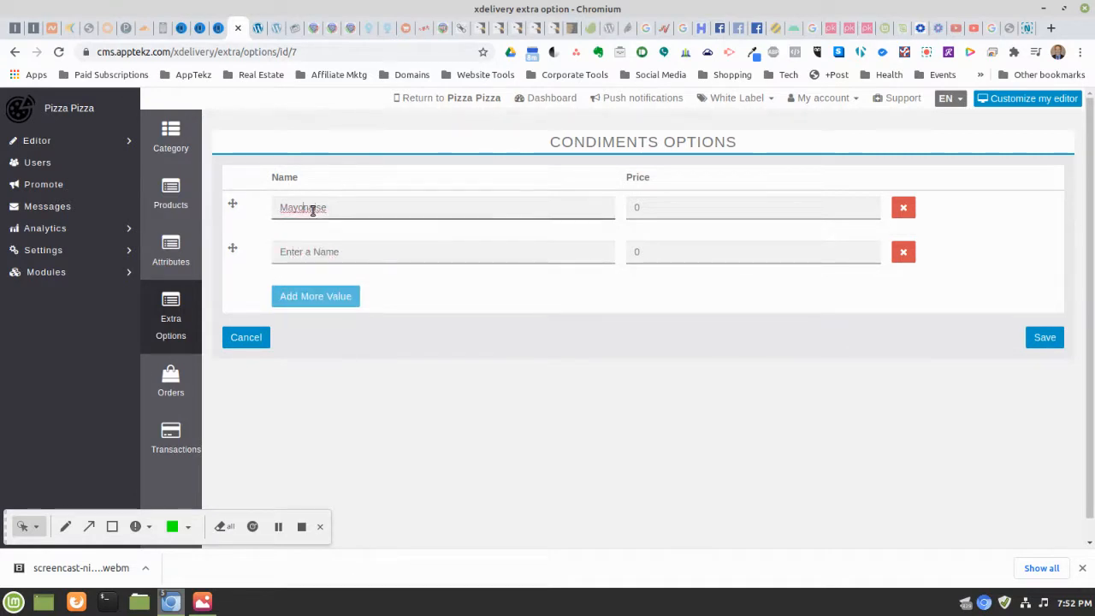
double_click(304, 207)
right_click(305, 210)
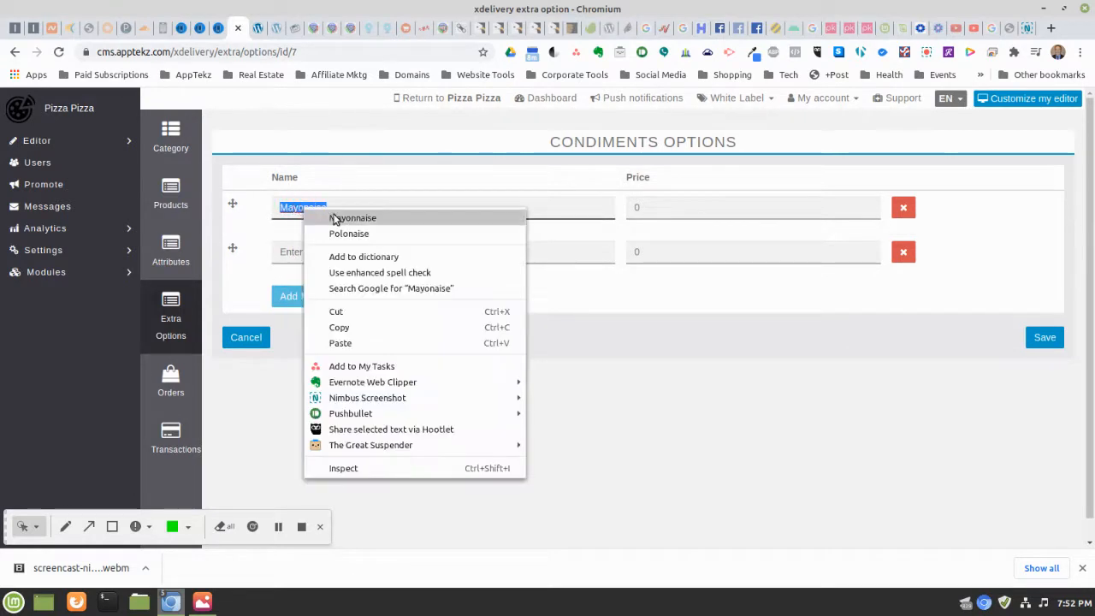
click(343, 218)
click(312, 256)
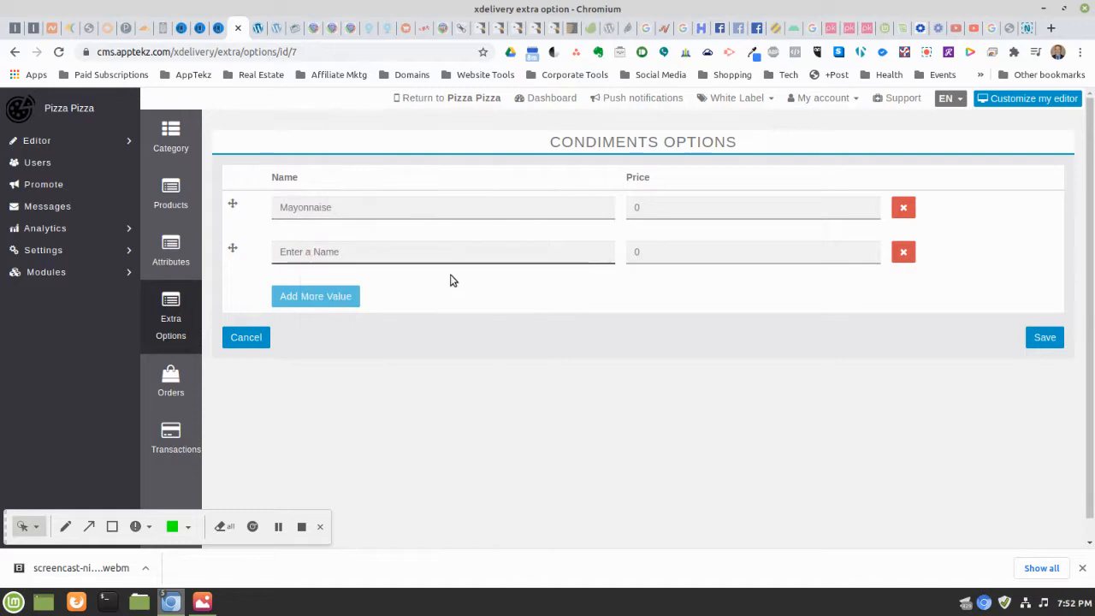
text(Mustard)
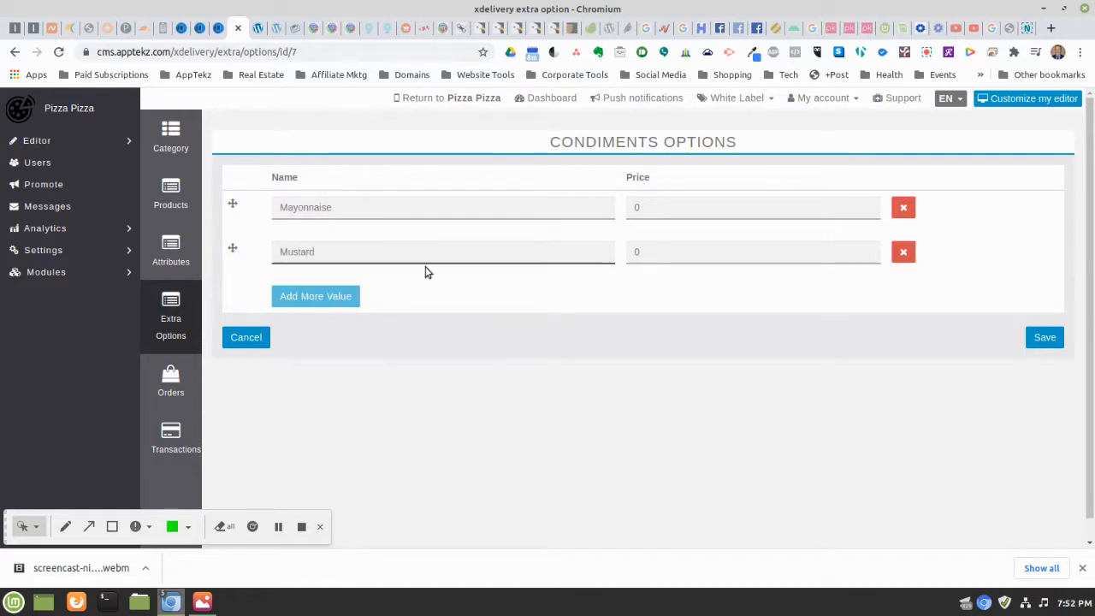
Add Ketchup, Lettuce and Tomato condiment rows
click(348, 297)
click(328, 299)
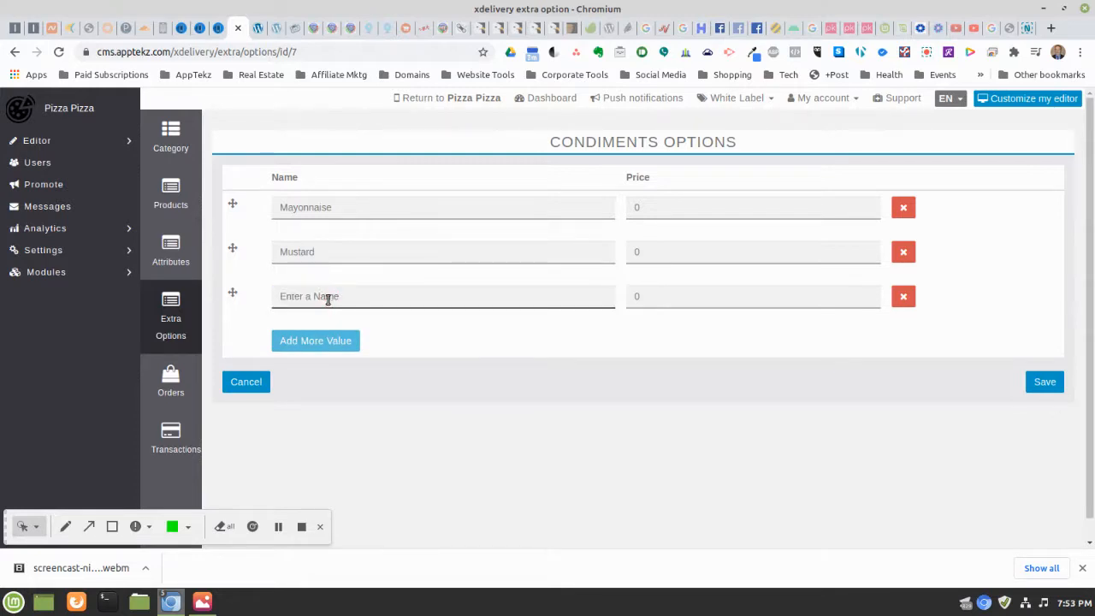
text(Ketchup)
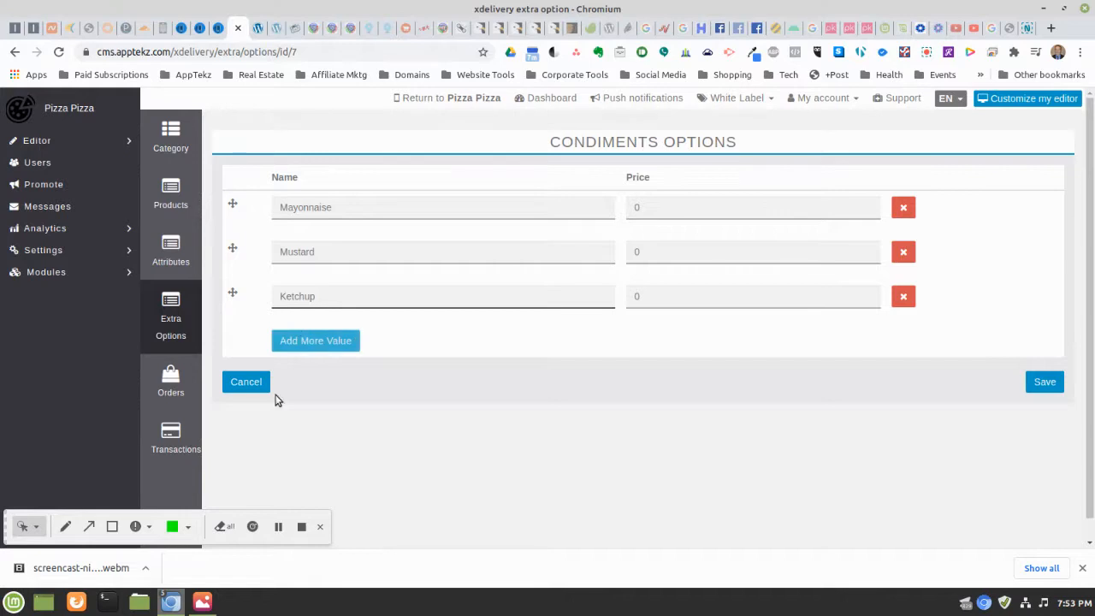
click(299, 343)
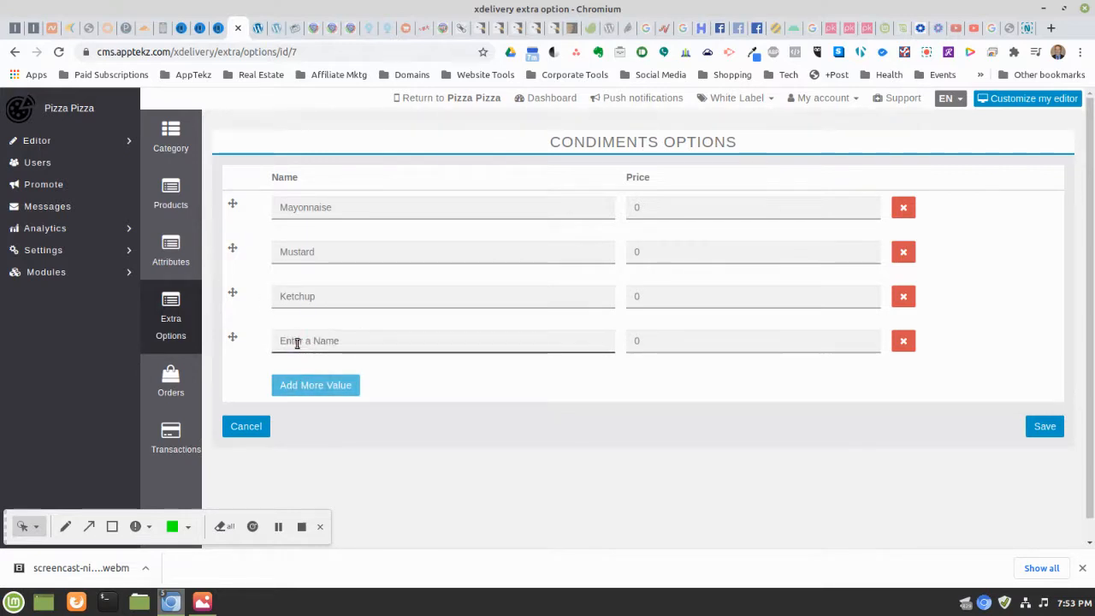
text(Lettuce)
click(292, 385)
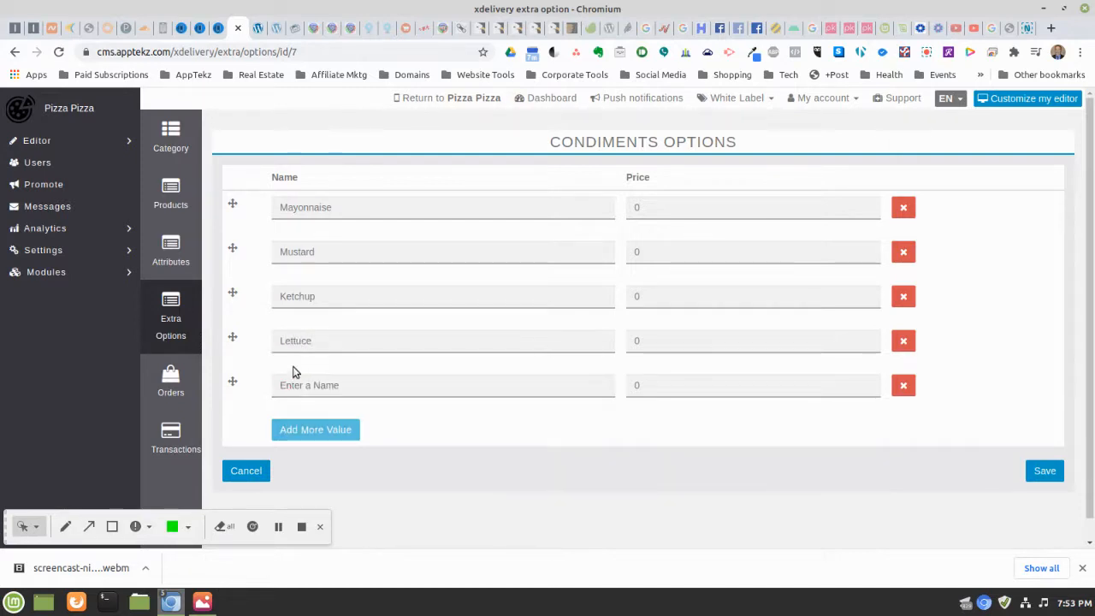
click(323, 387)
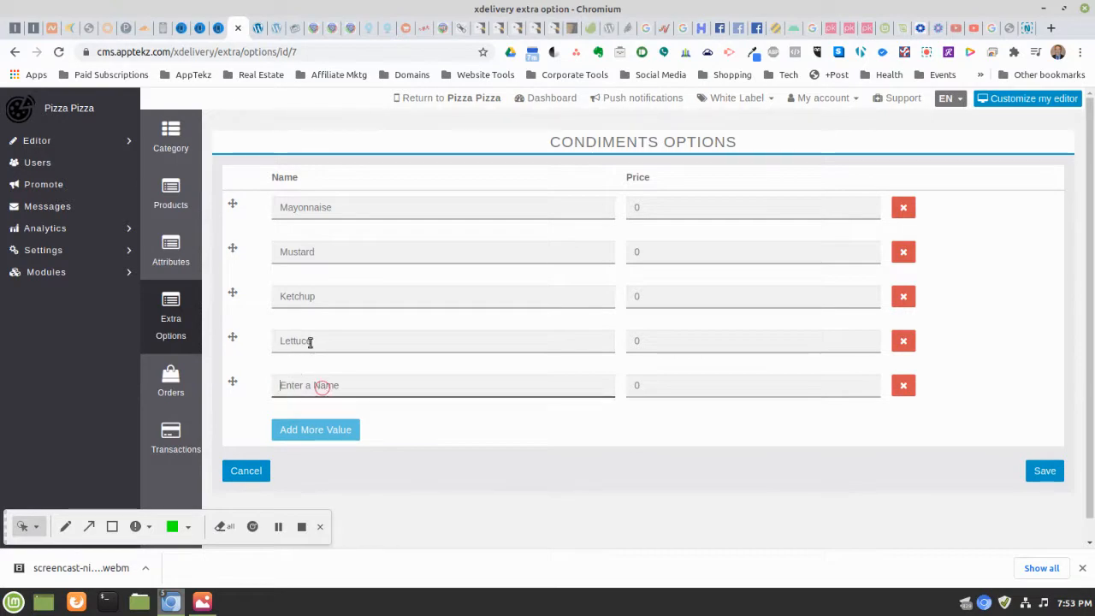
text(Top)
text(ato)
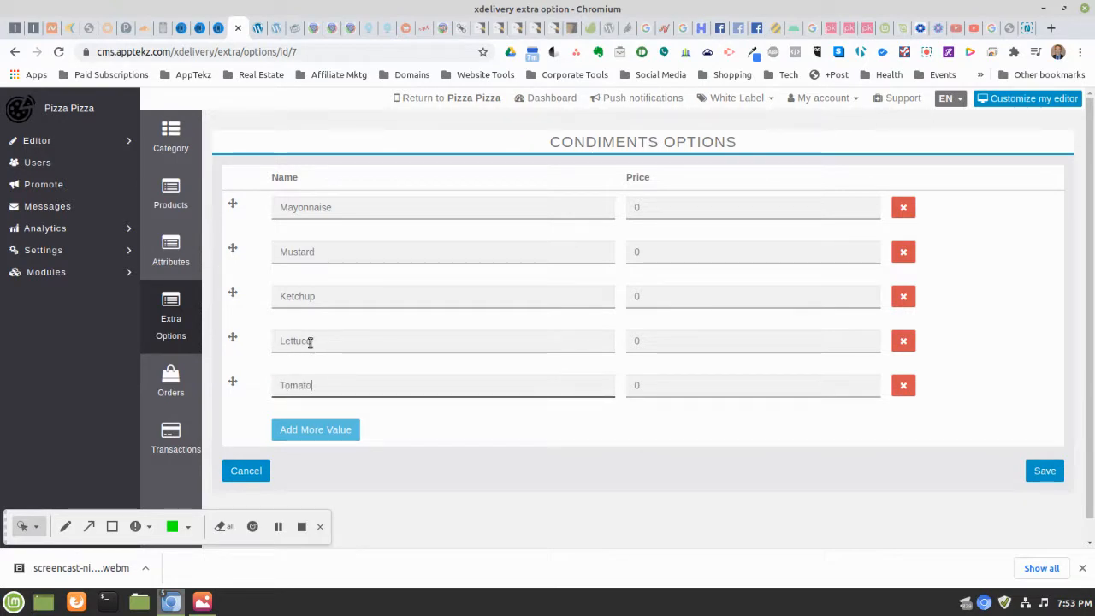
Add Onion and Pickle condiment rows, each priced 0
click(310, 431)
click(309, 430)
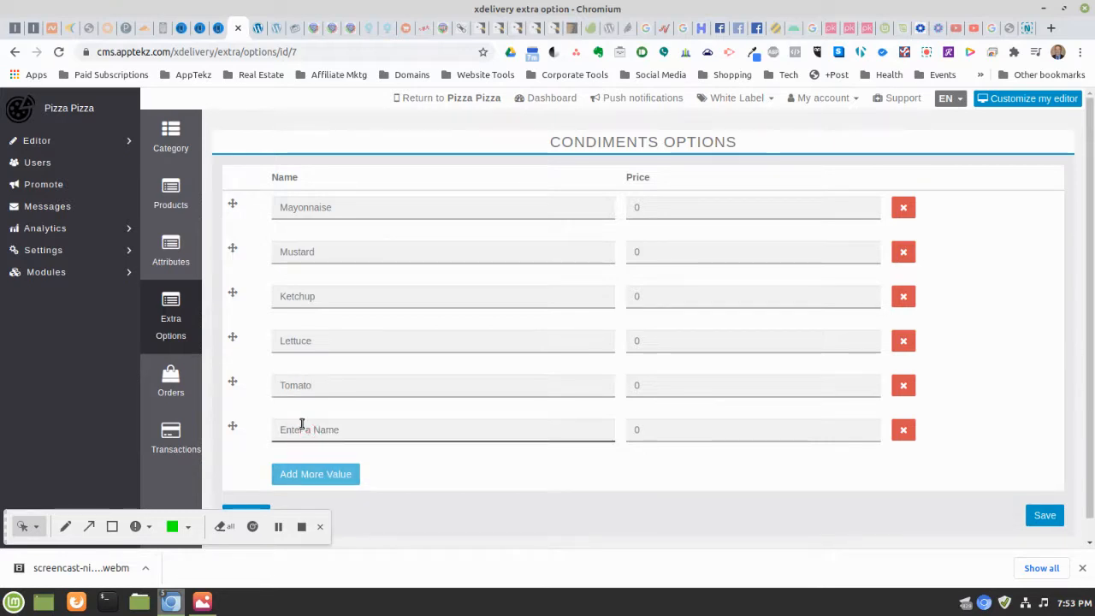
text(Onion)
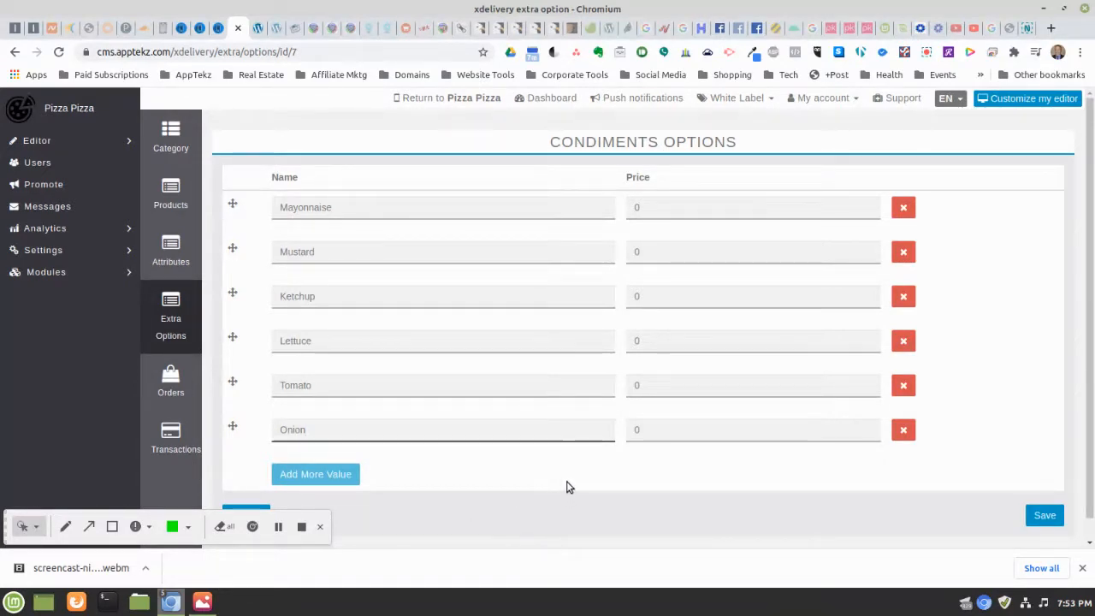
click(343, 473)
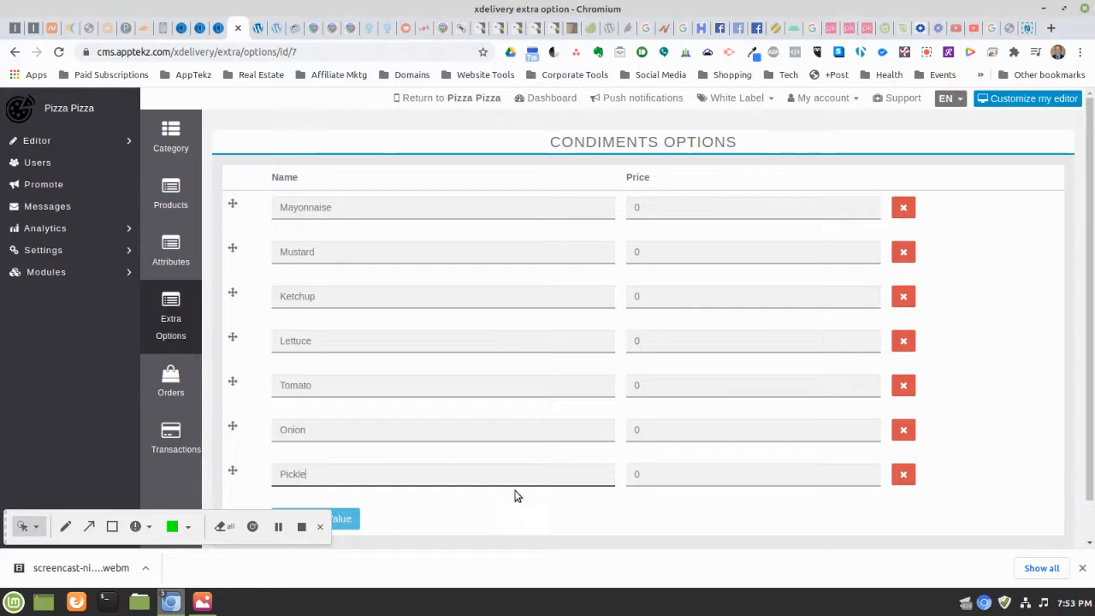
scroll(979, 389, down, 2)
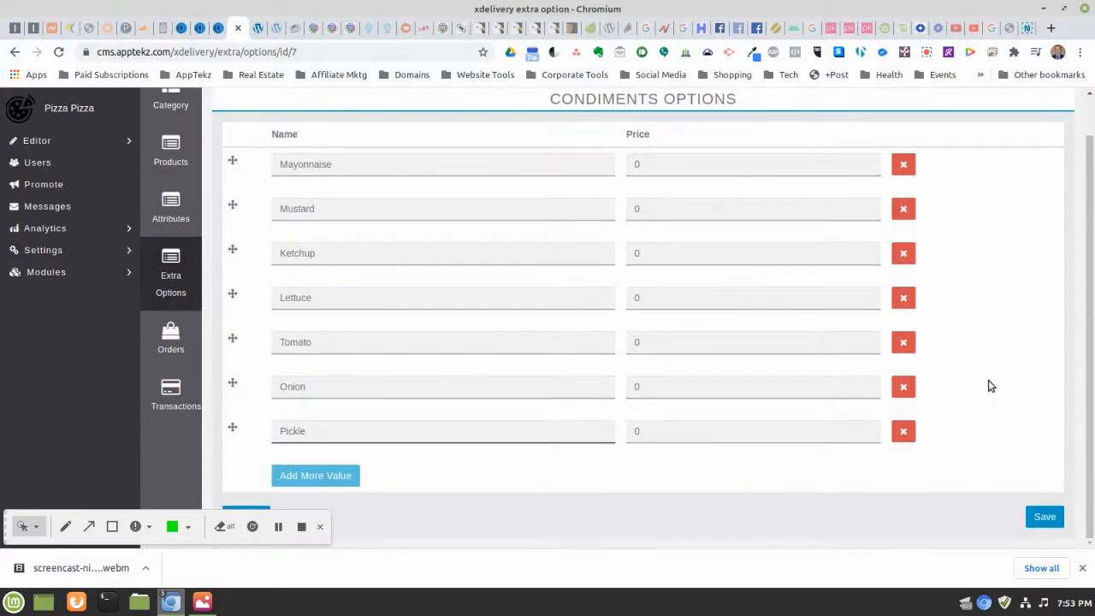
click(588, 469)
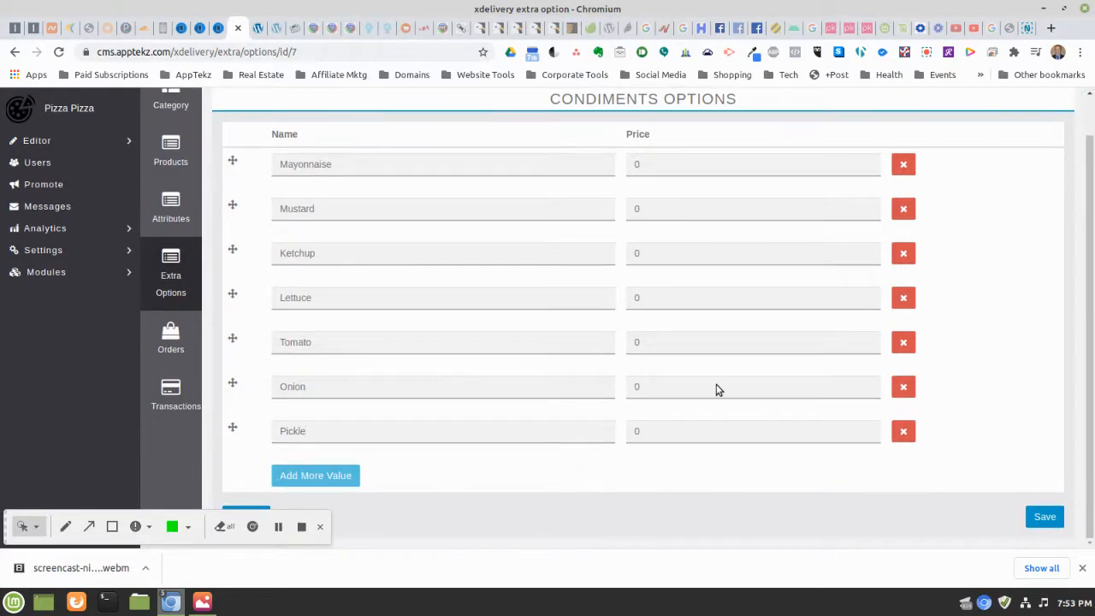
Save the seven condiment options and go to the Products list
click(1045, 521)
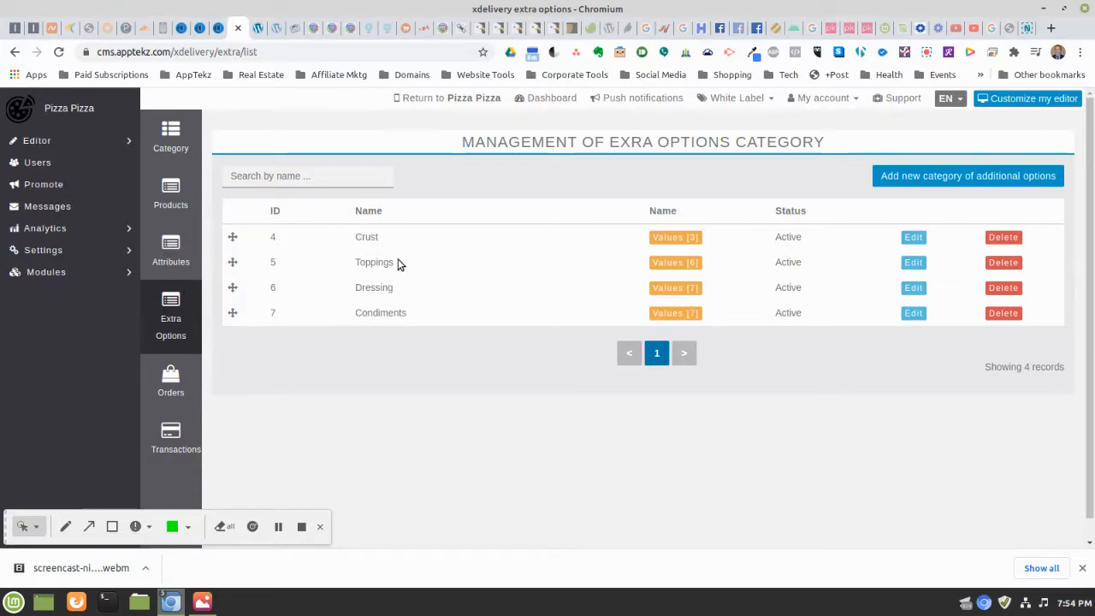
click(171, 203)
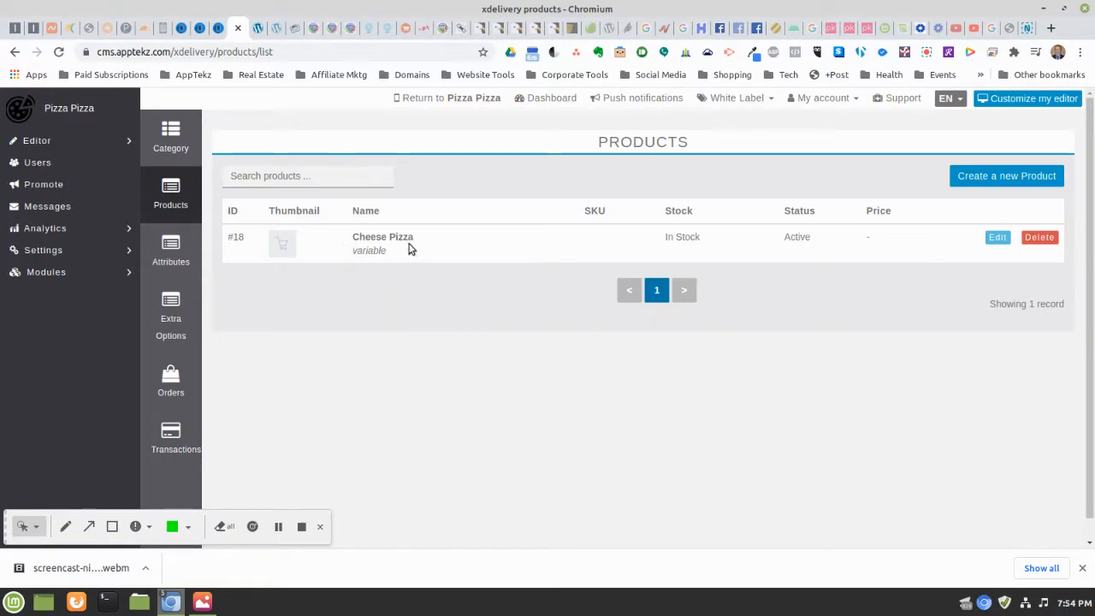
Add the Pizza Sizes attribute to the Cheese Pizza product
click(998, 241)
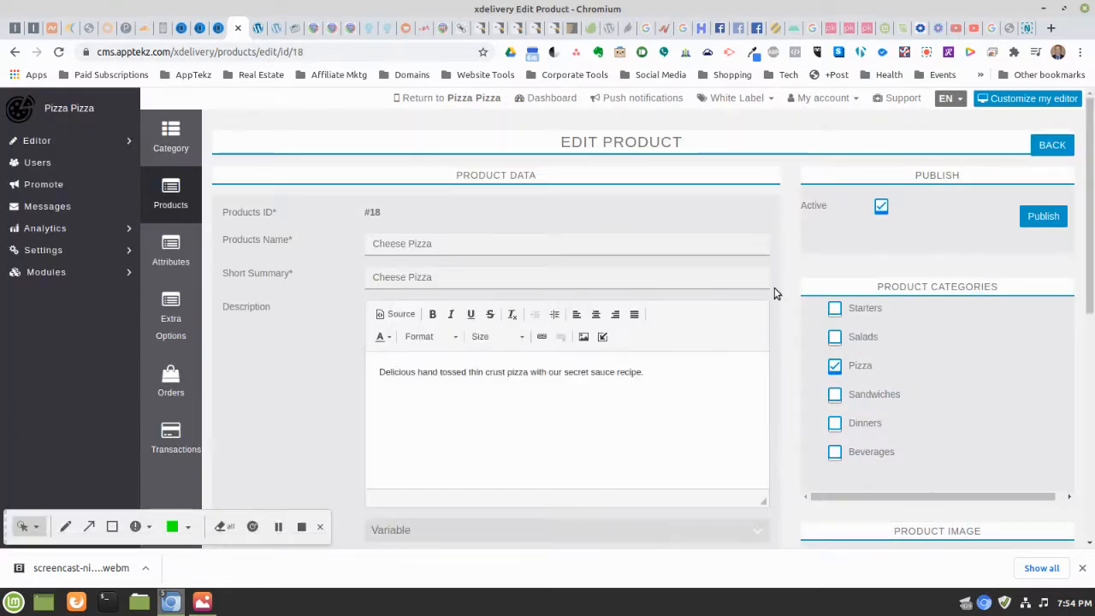
scroll(774, 291, down, 2)
scroll(771, 291, down, 5)
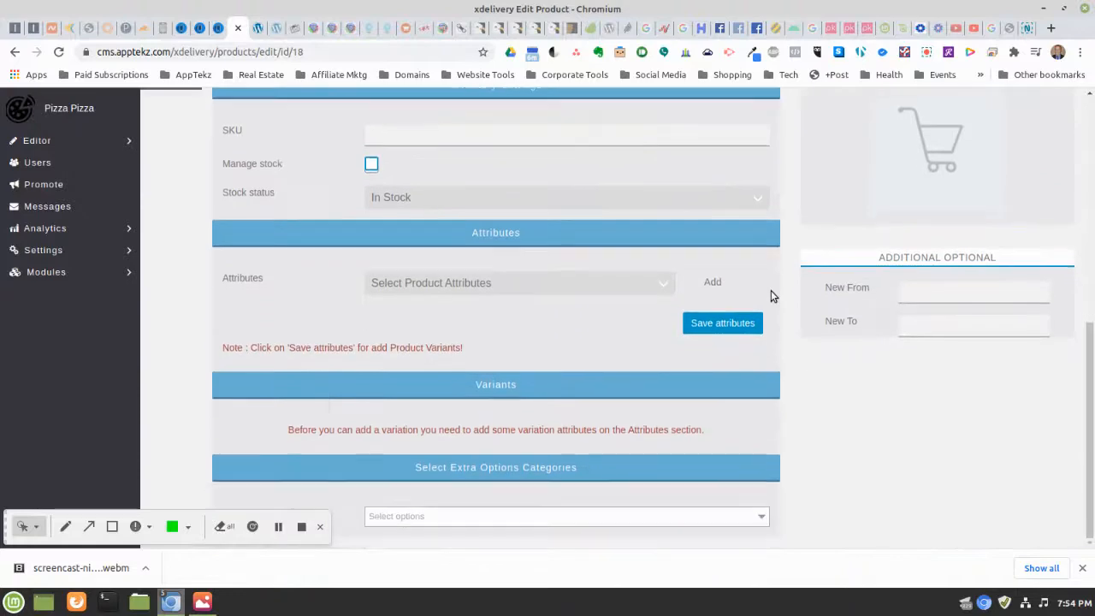
click(711, 286)
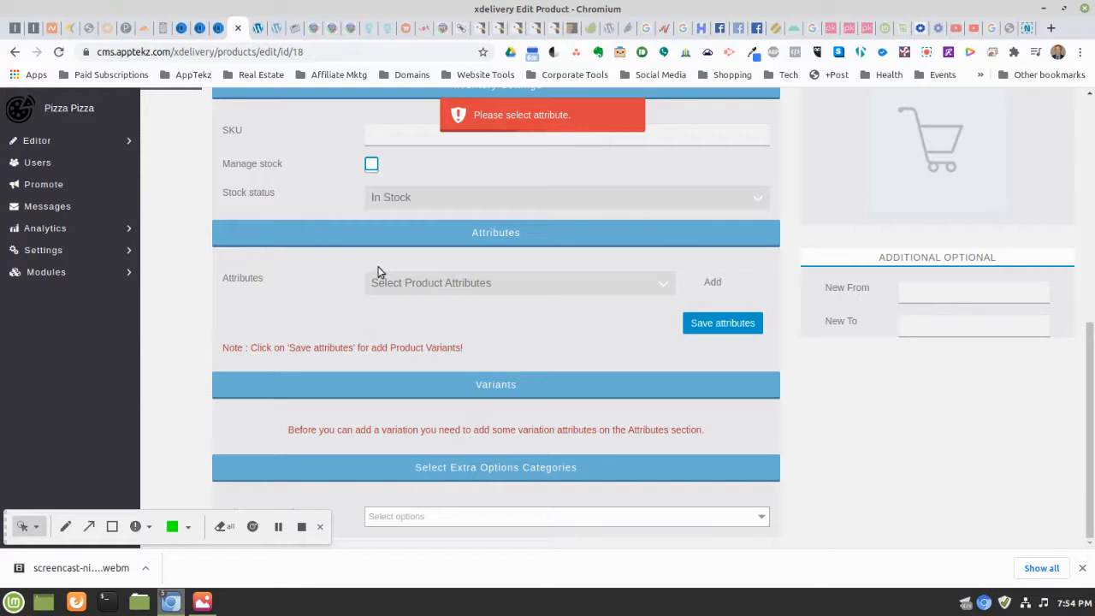
click(410, 283)
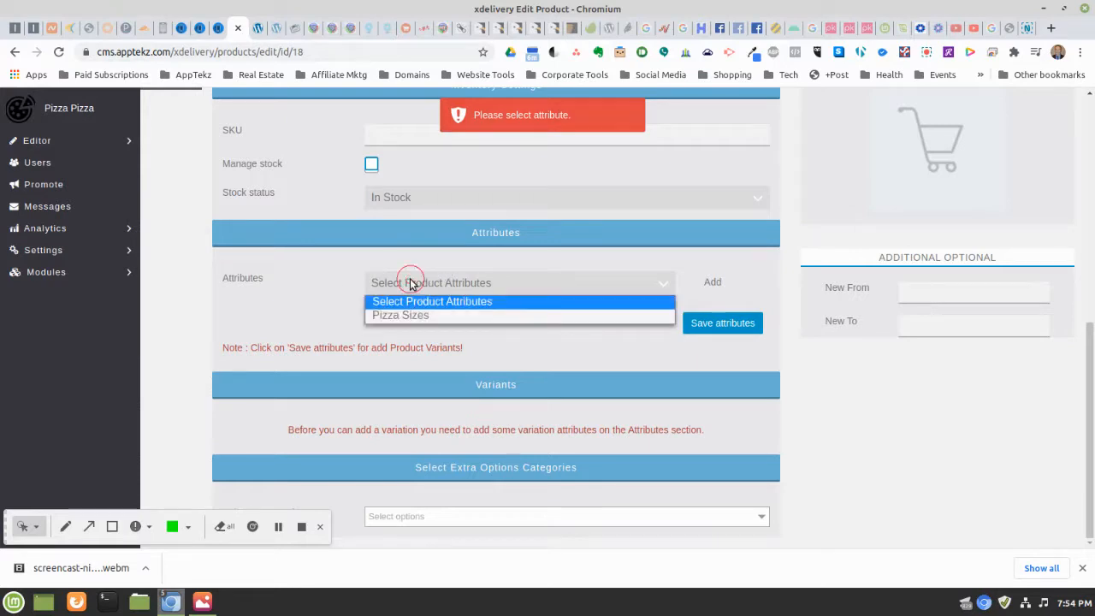
click(383, 314)
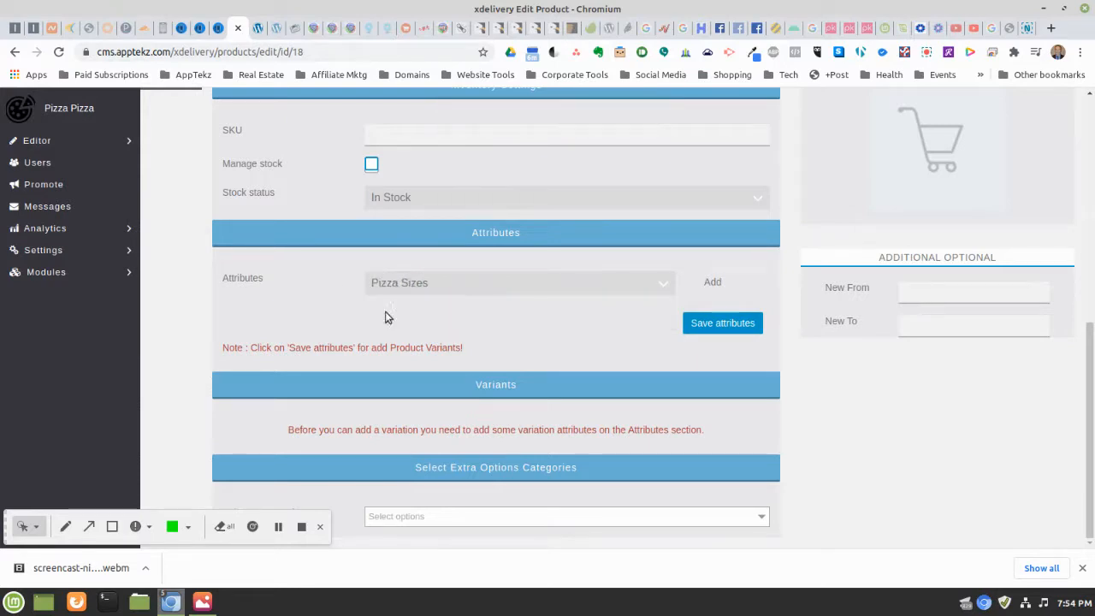
click(714, 283)
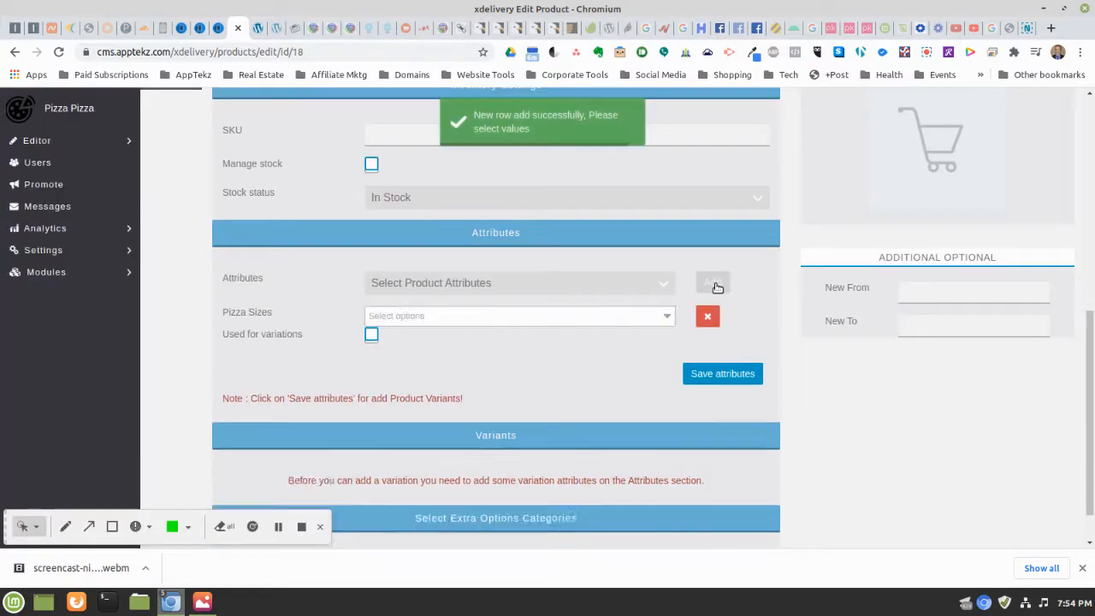
Select Small, Medium, Large and XLarge and mark Pizza Sizes as used for variations
click(568, 322)
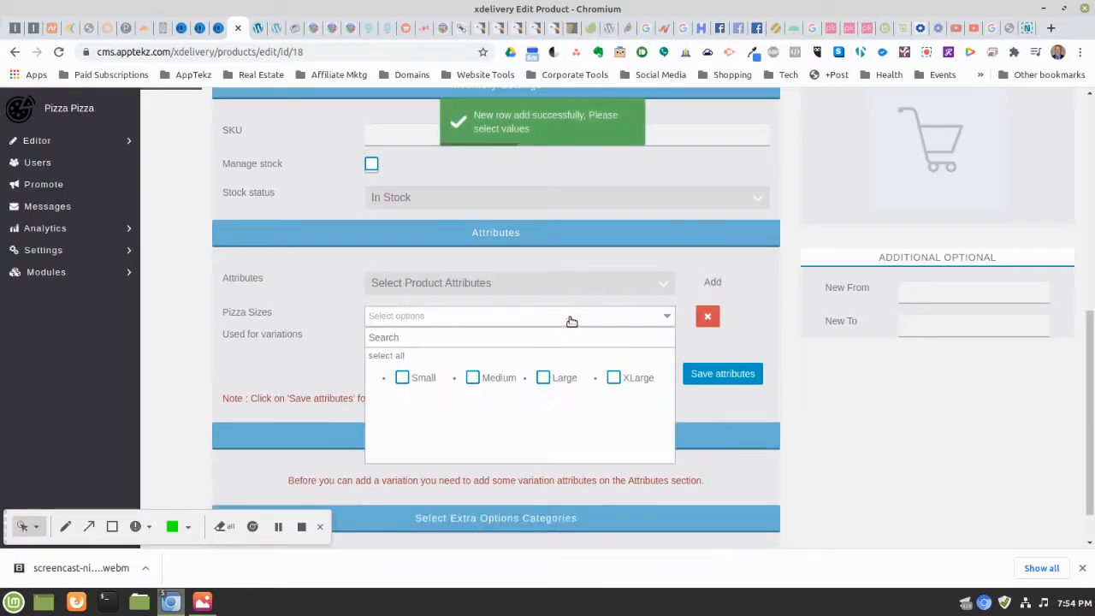
click(404, 378)
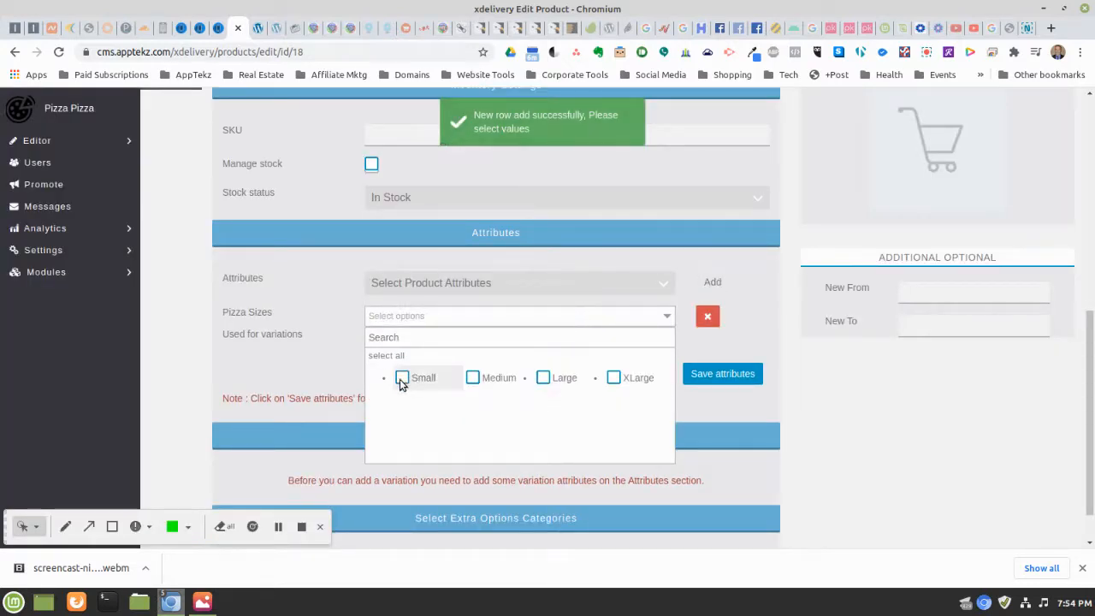
click(474, 379)
click(542, 379)
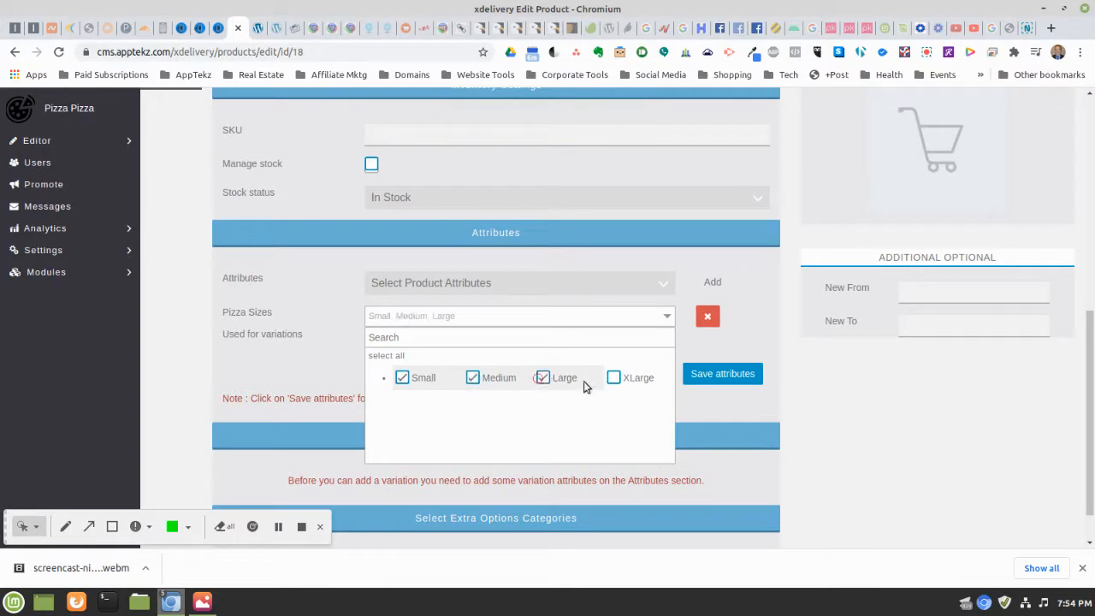
click(613, 378)
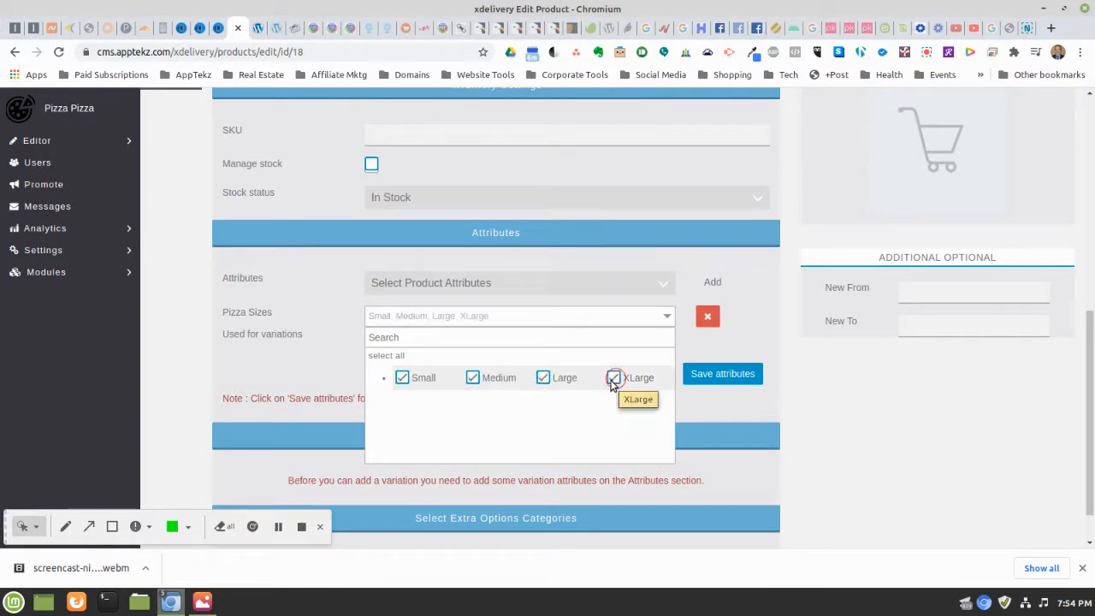
click(691, 352)
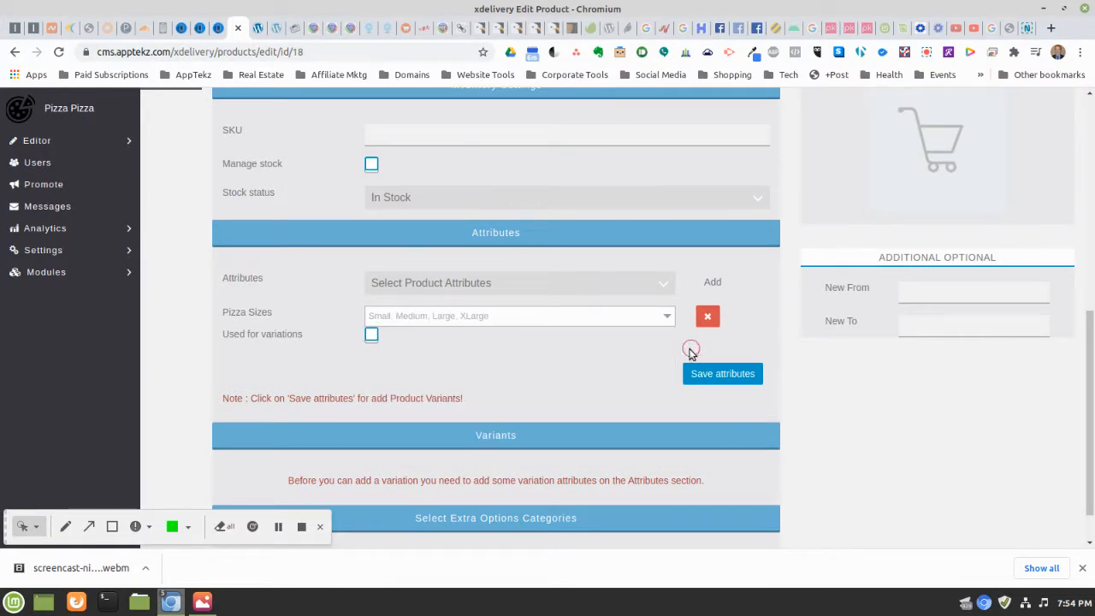
click(371, 336)
Save the Pizza Sizes attribute and add Crust and Toppings as Cheese Pizza's extra options
click(708, 381)
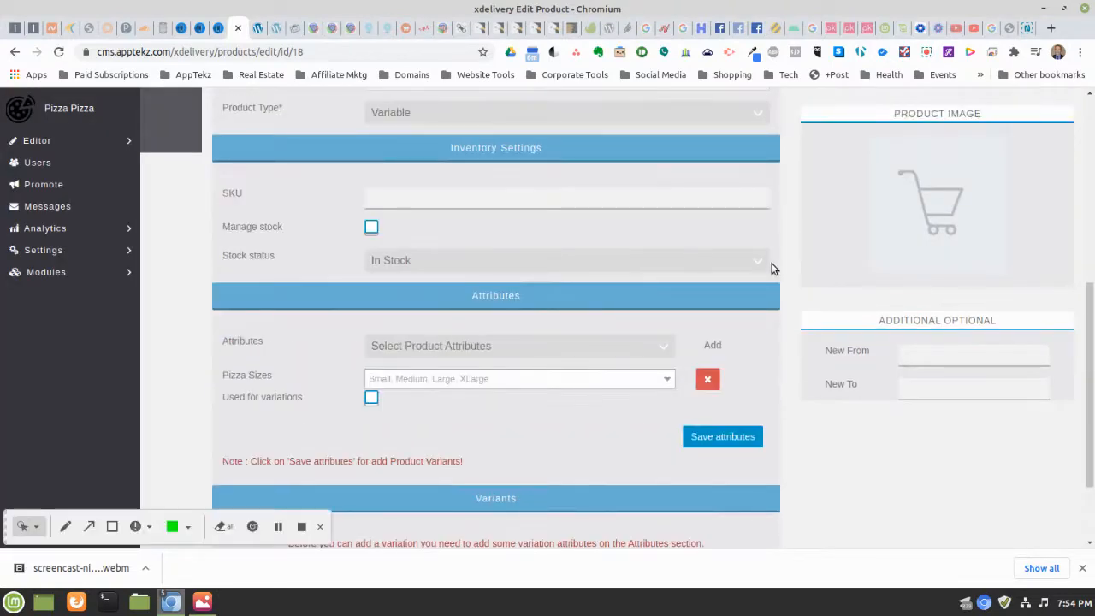
scroll(758, 257, down, 2)
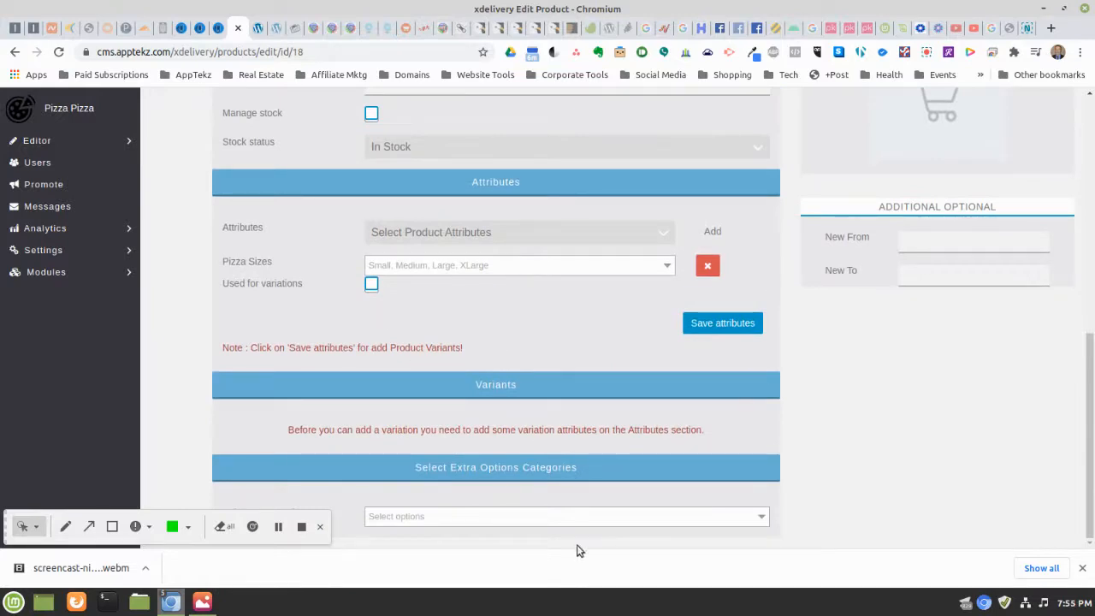
click(411, 518)
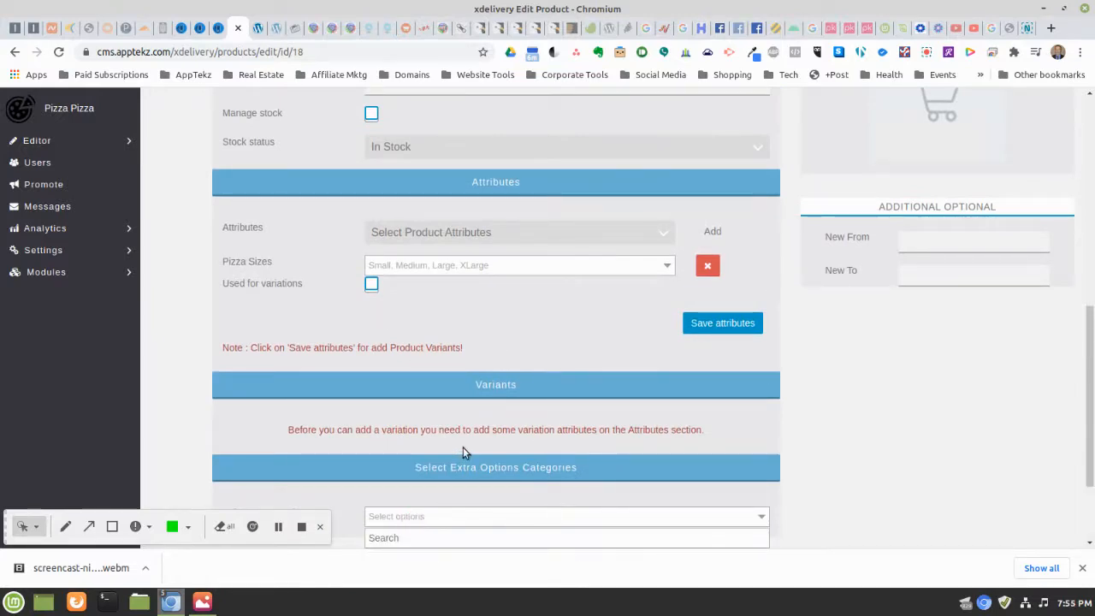
scroll(463, 446, down, 3)
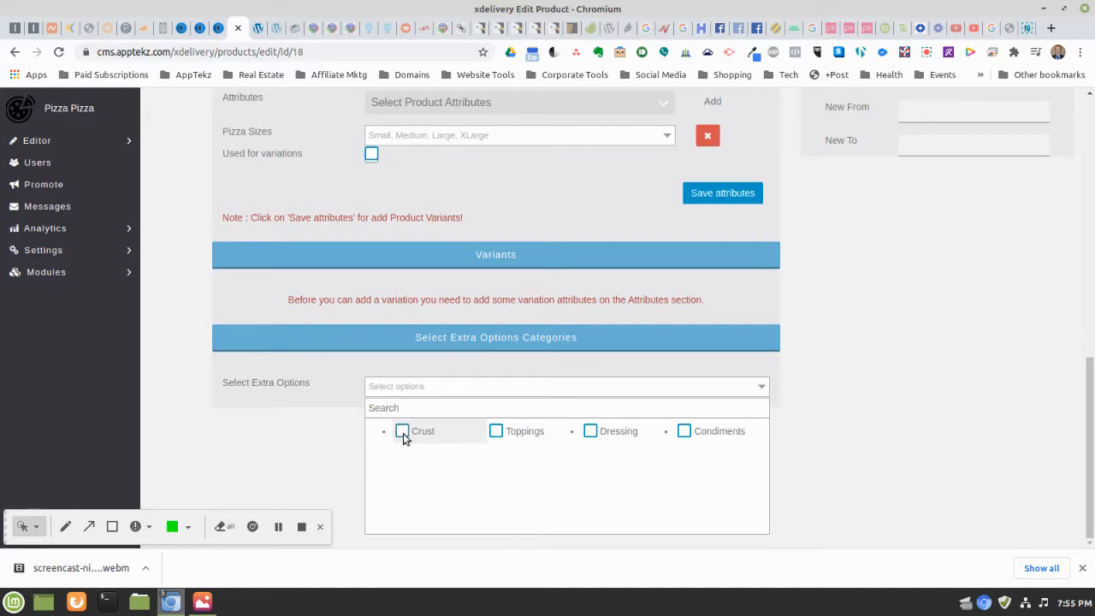
click(402, 432)
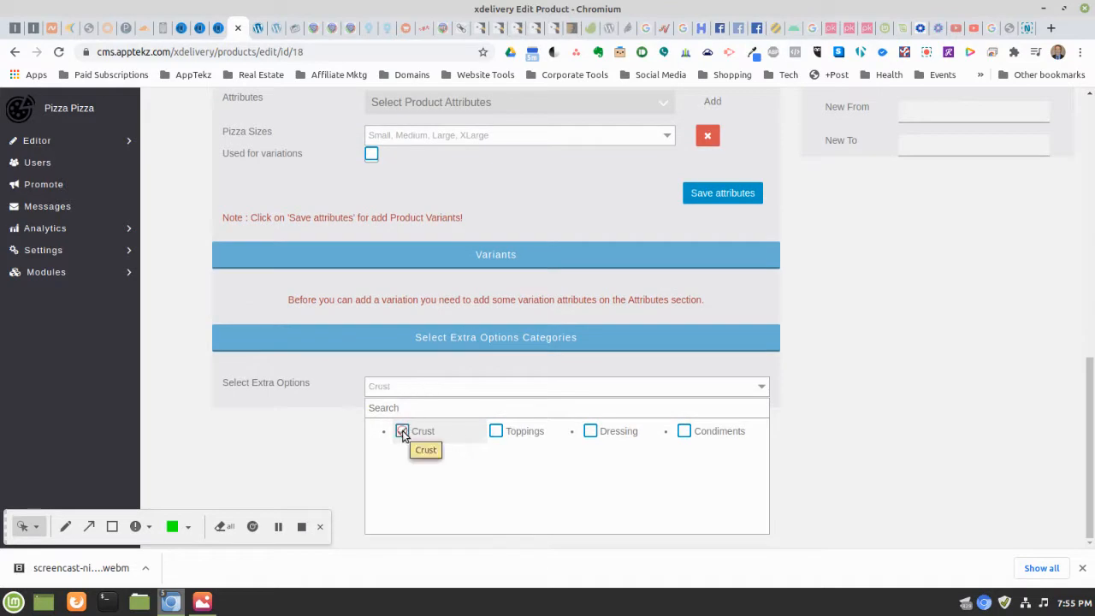
click(496, 434)
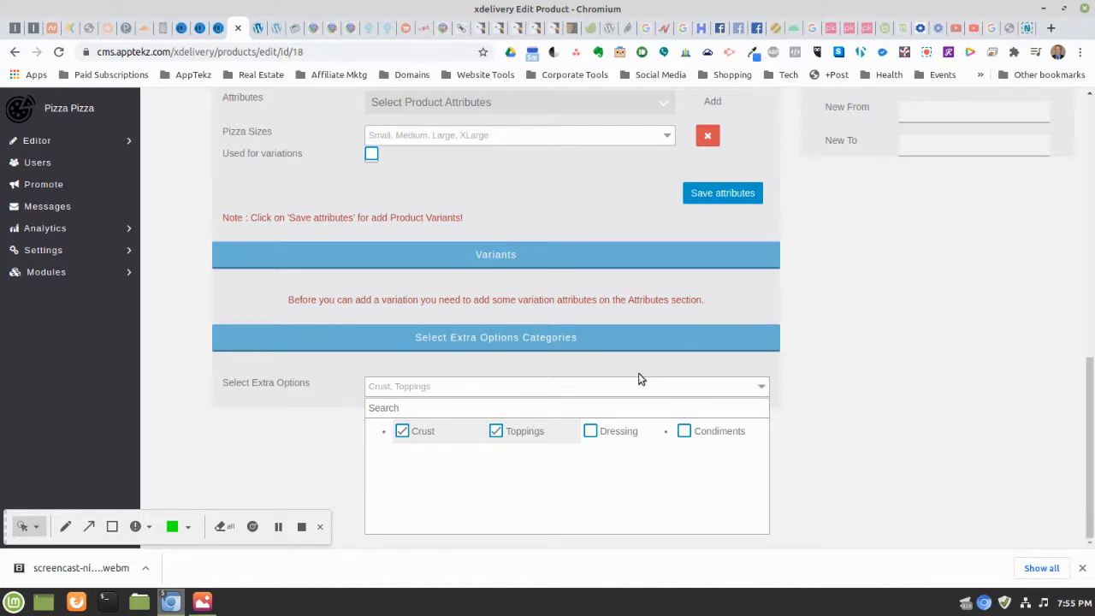
scroll(639, 376, up, 3)
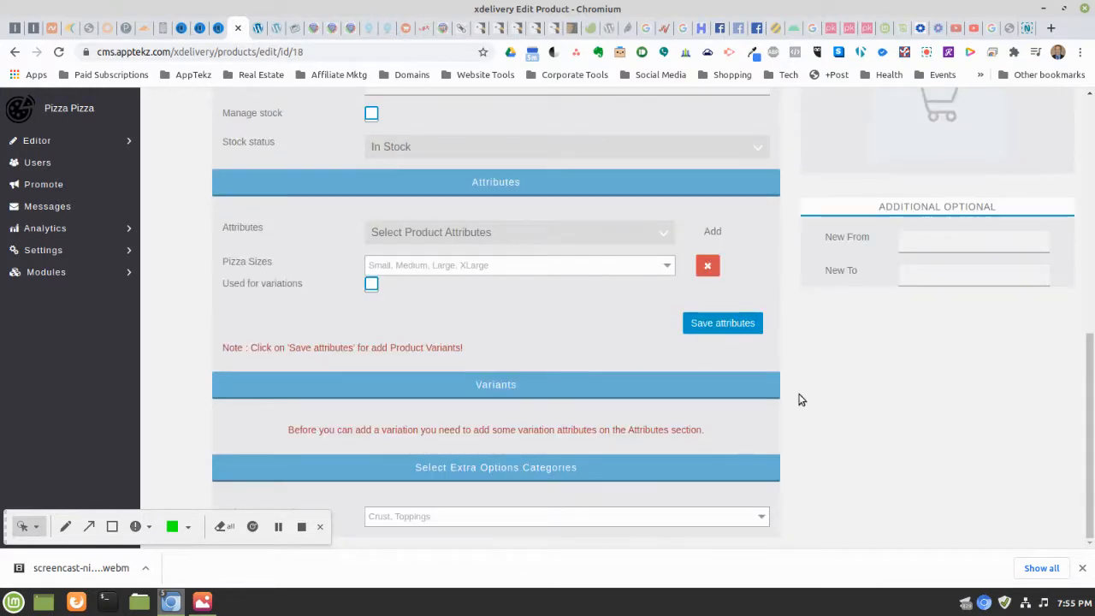
click(714, 327)
Publish the Cheese Pizza product with its Crust and Toppings extra option categories
drag(7, 530, 776, 433)
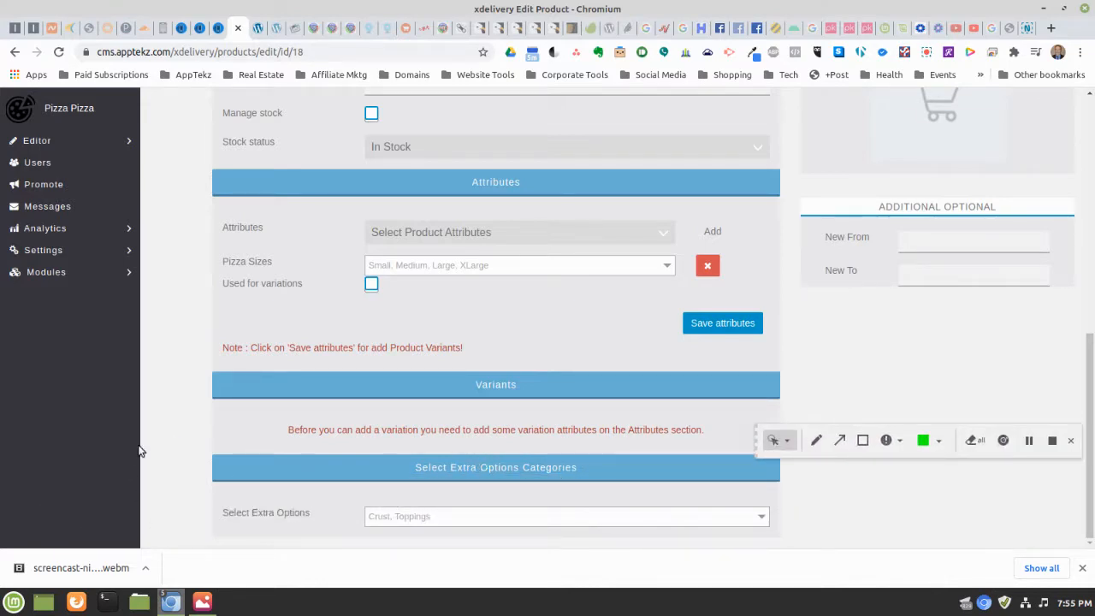
scroll(513, 432, up, 4)
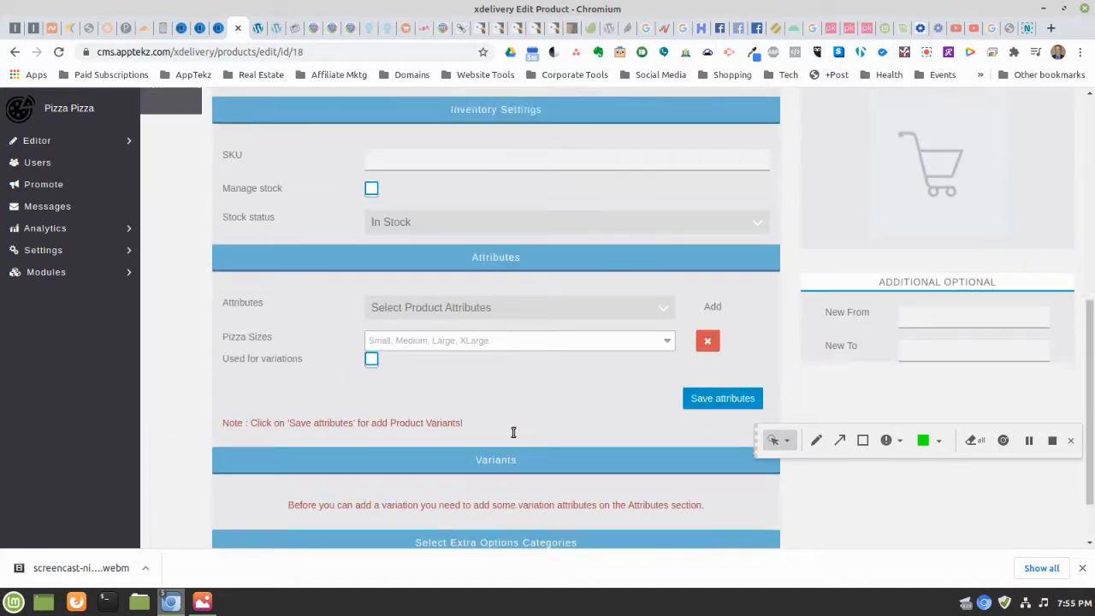
scroll(513, 432, up, 8)
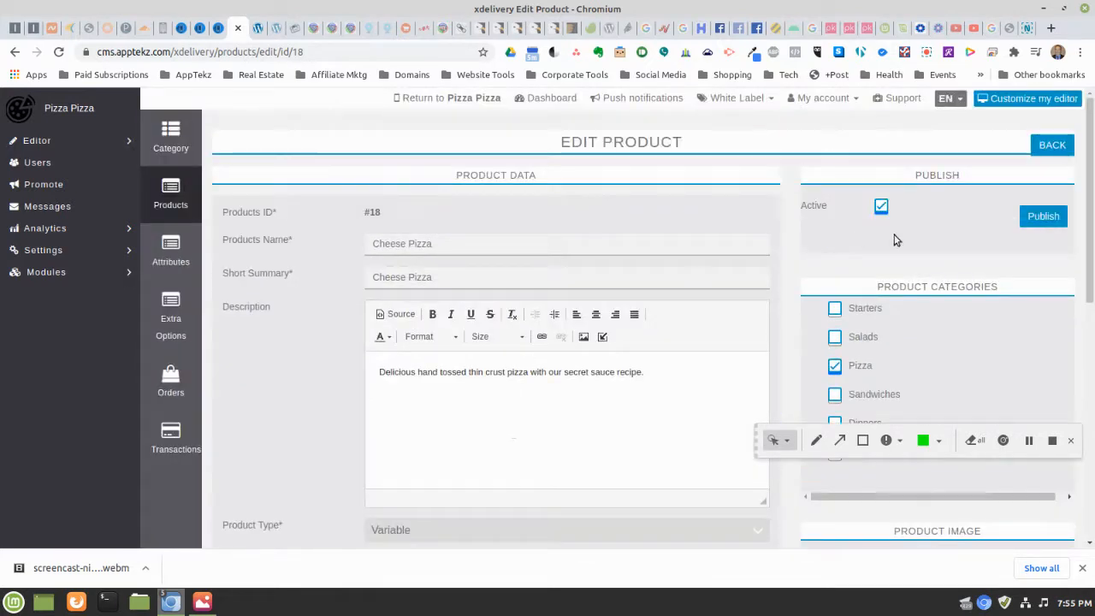
click(1043, 216)
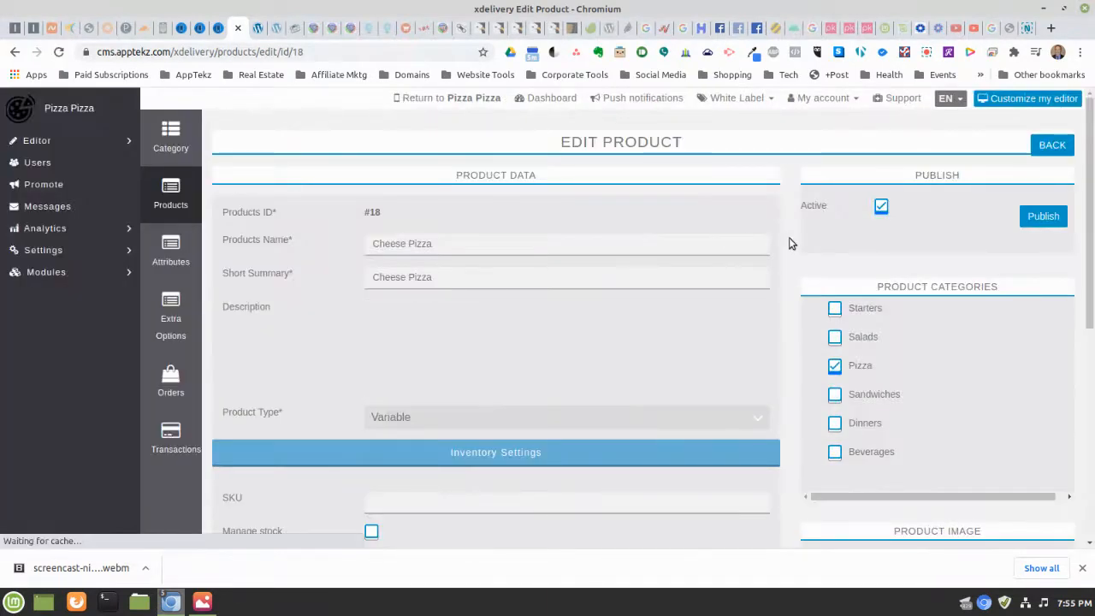
Go back from the Cheese Pizza editor to the Products list
scroll(725, 259, down, 2)
scroll(724, 258, down, 8)
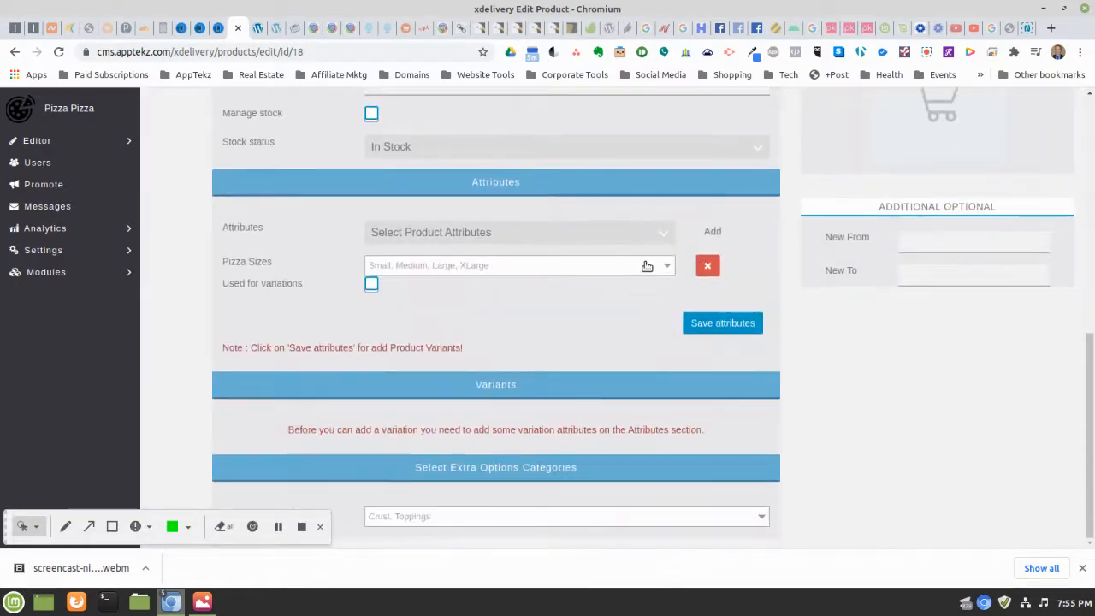
scroll(520, 387, up, 3)
scroll(518, 385, up, 8)
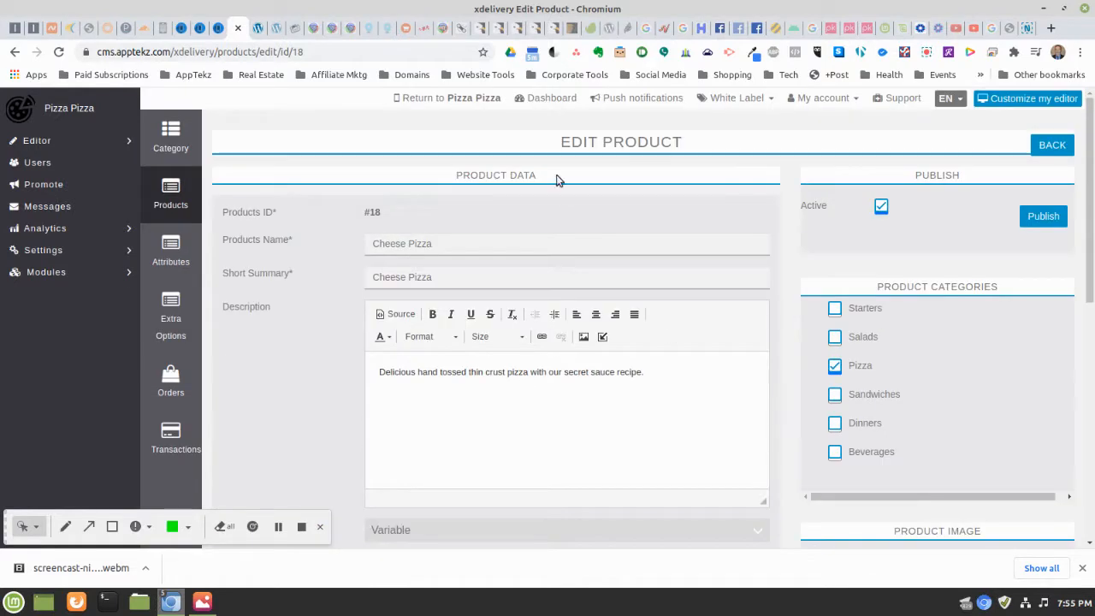
click(1051, 147)
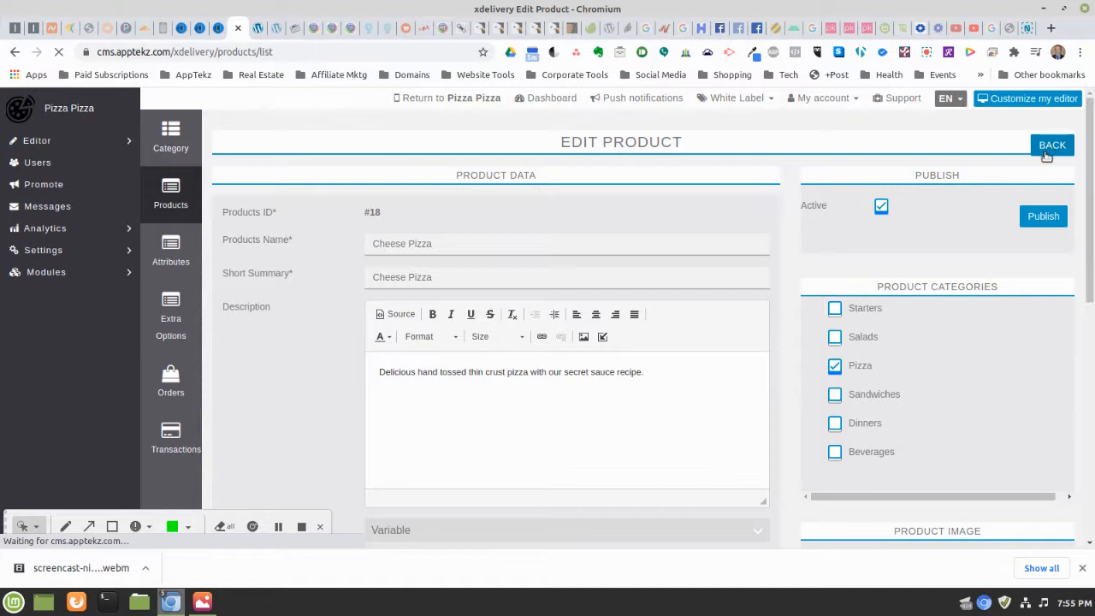
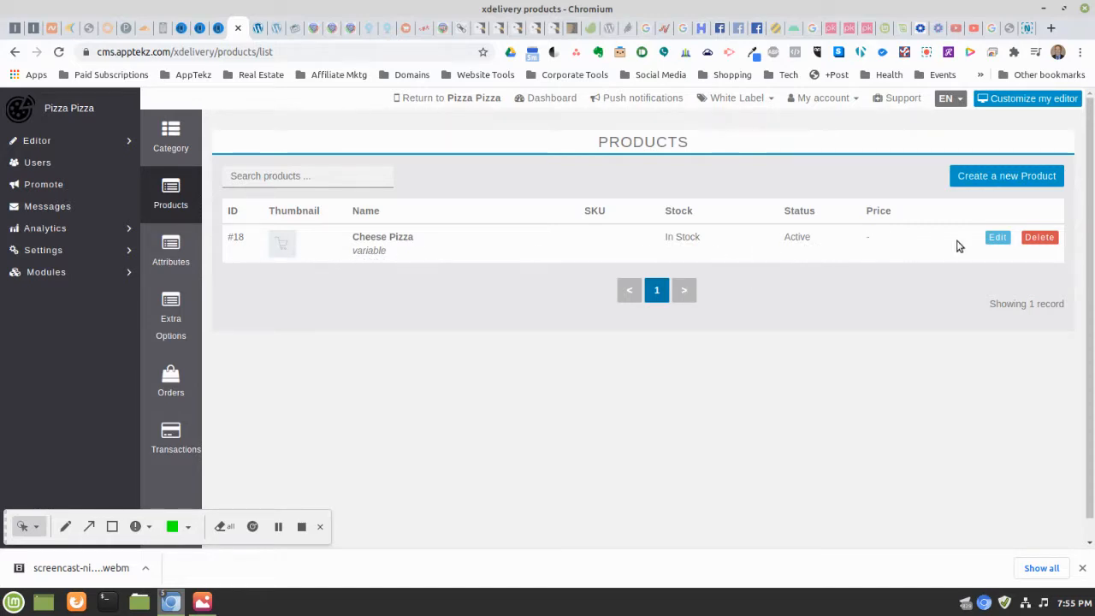
Open the Cheese Pizza product for editing and scroll down to its Attributes section
click(992, 239)
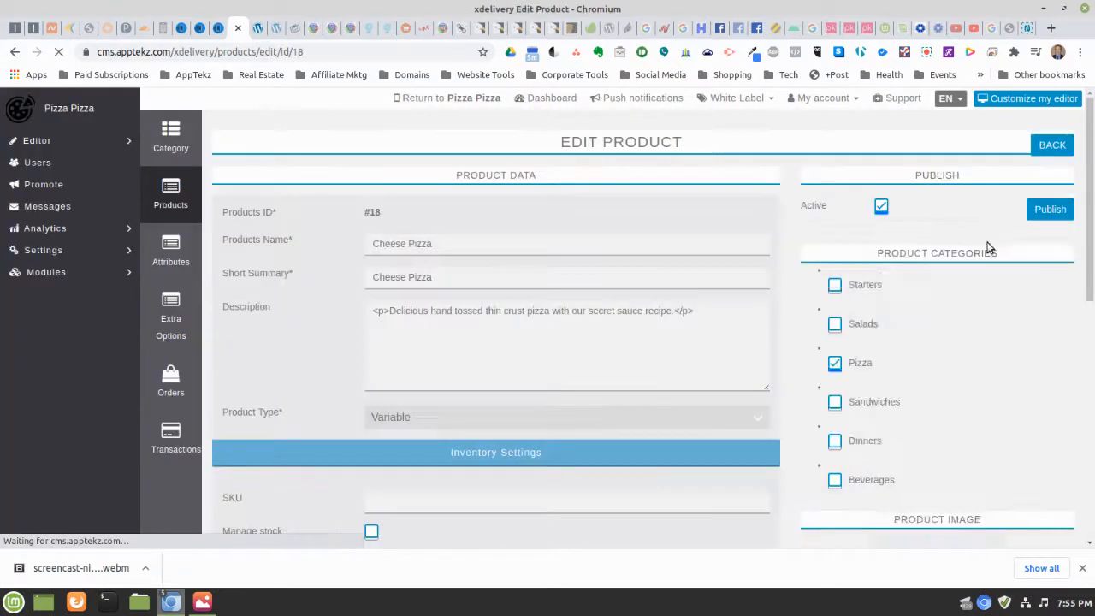
scroll(711, 365, down, 2)
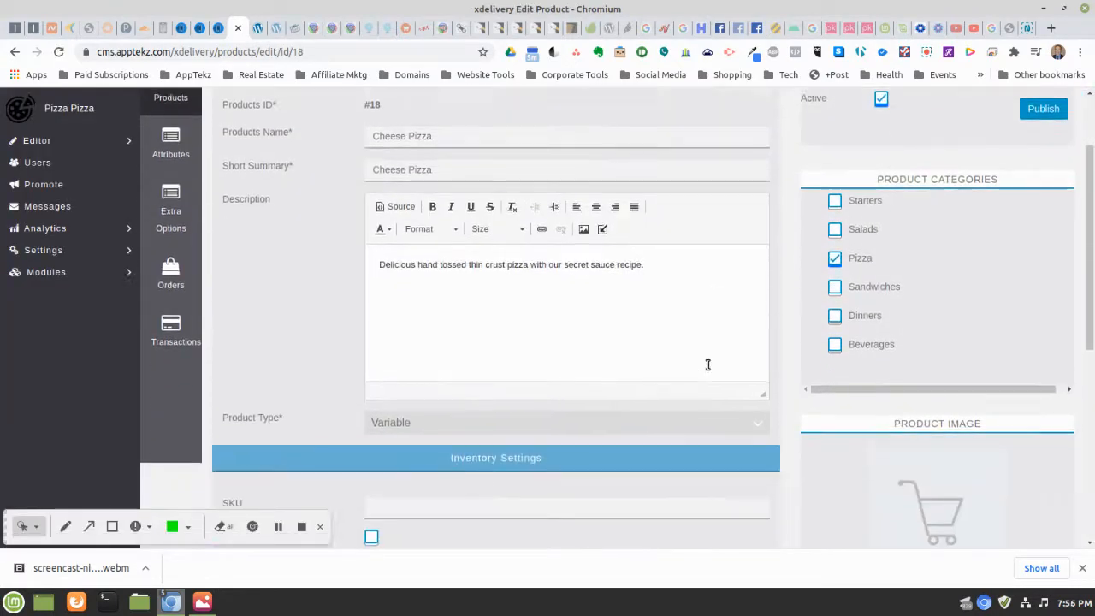
scroll(677, 355, down, 5)
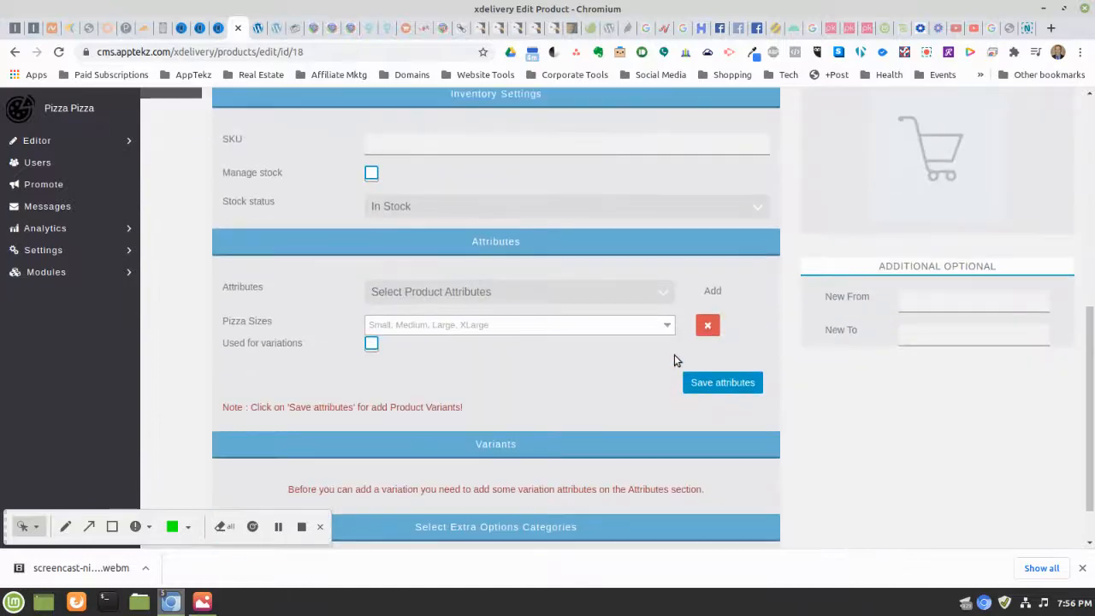
scroll(674, 360, down, 1)
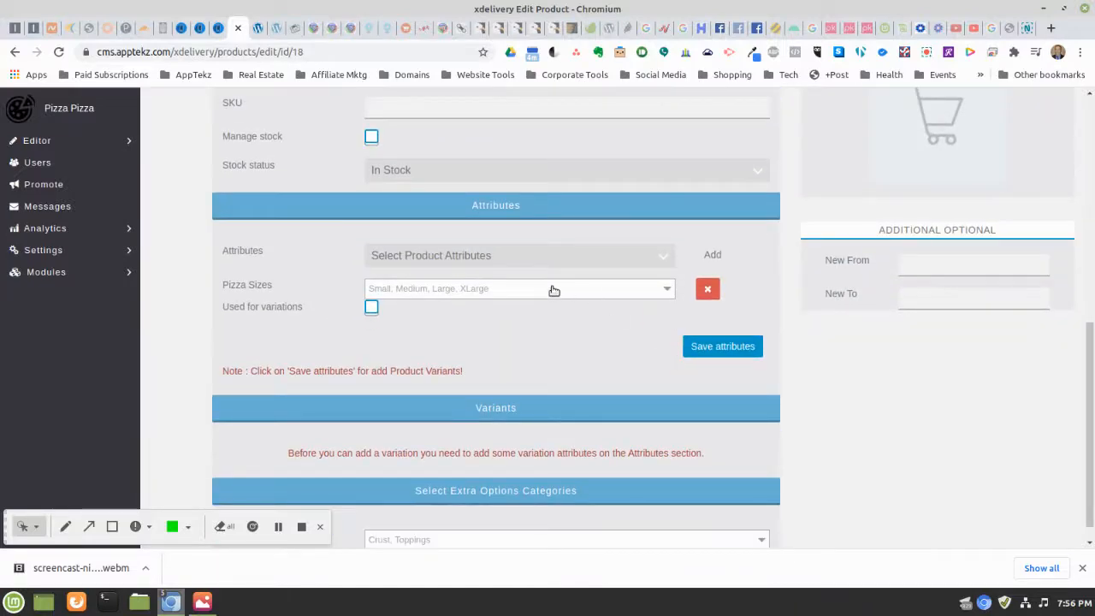
Check the Pizza Sizes choices (Small, Medium, Large, XLarge) and save the attributes
click(552, 289)
click(553, 290)
scroll(554, 291, down, 1)
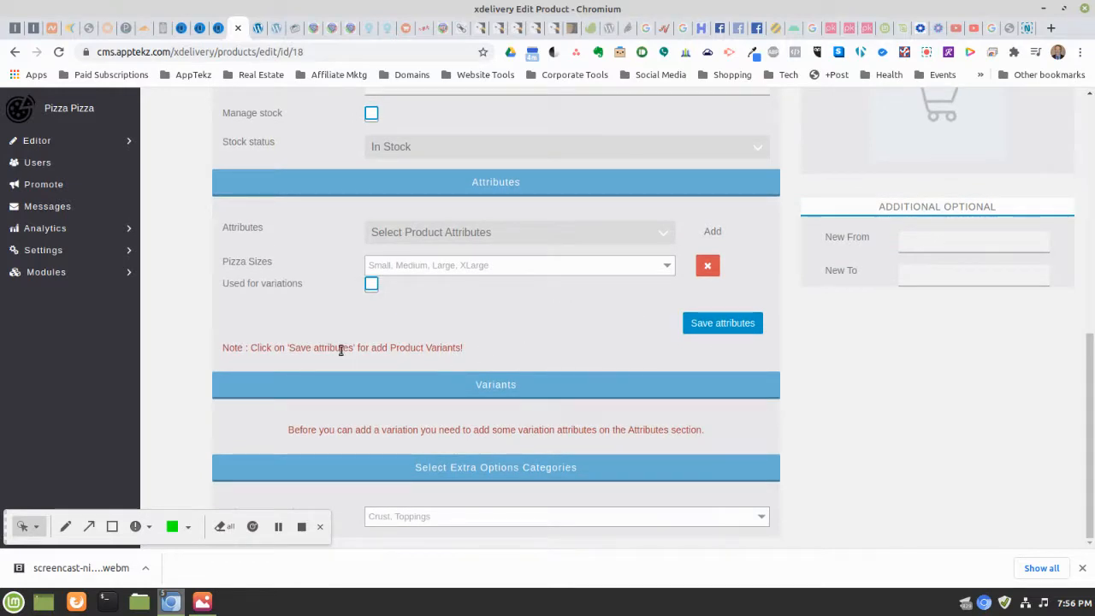
click(712, 324)
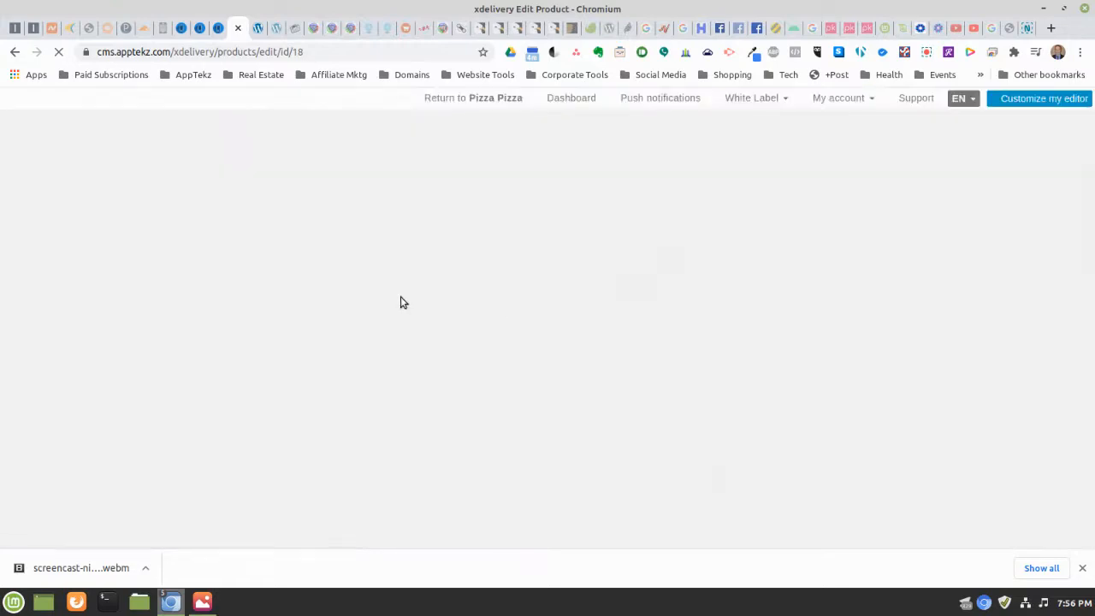
scroll(432, 307, up, 2)
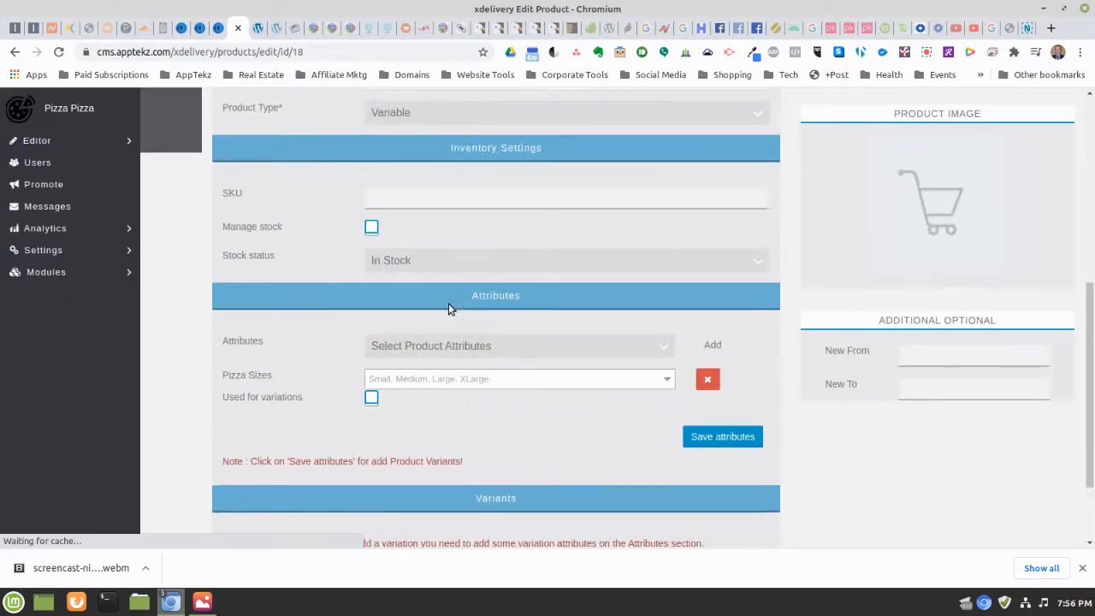
scroll(518, 310, down, 1)
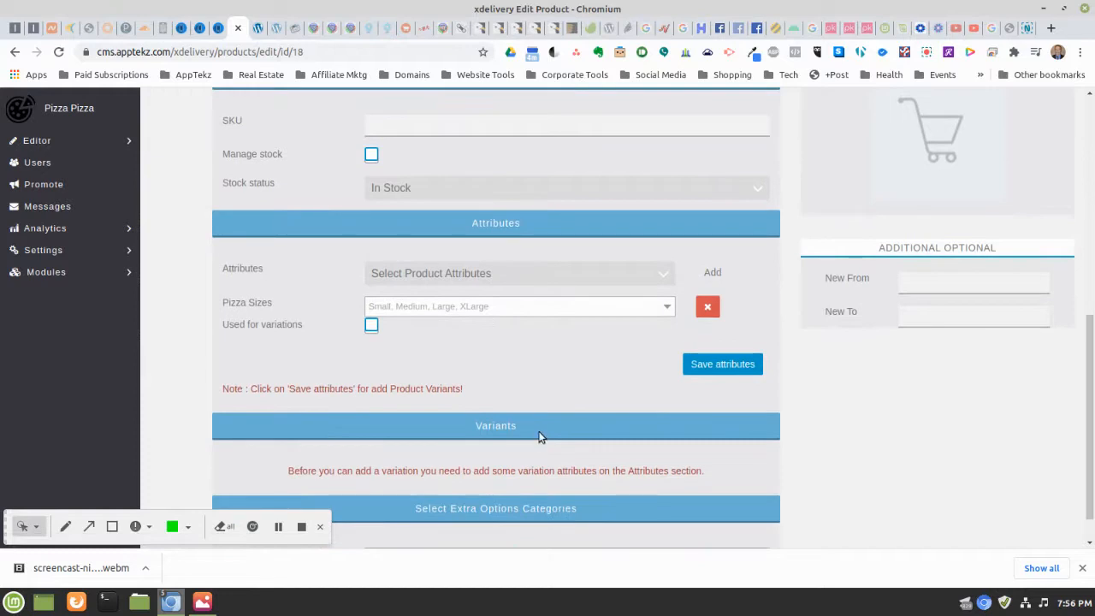
Mark Pizza Sizes as used for variations, select it as the product attribute, and save
click(371, 326)
click(578, 272)
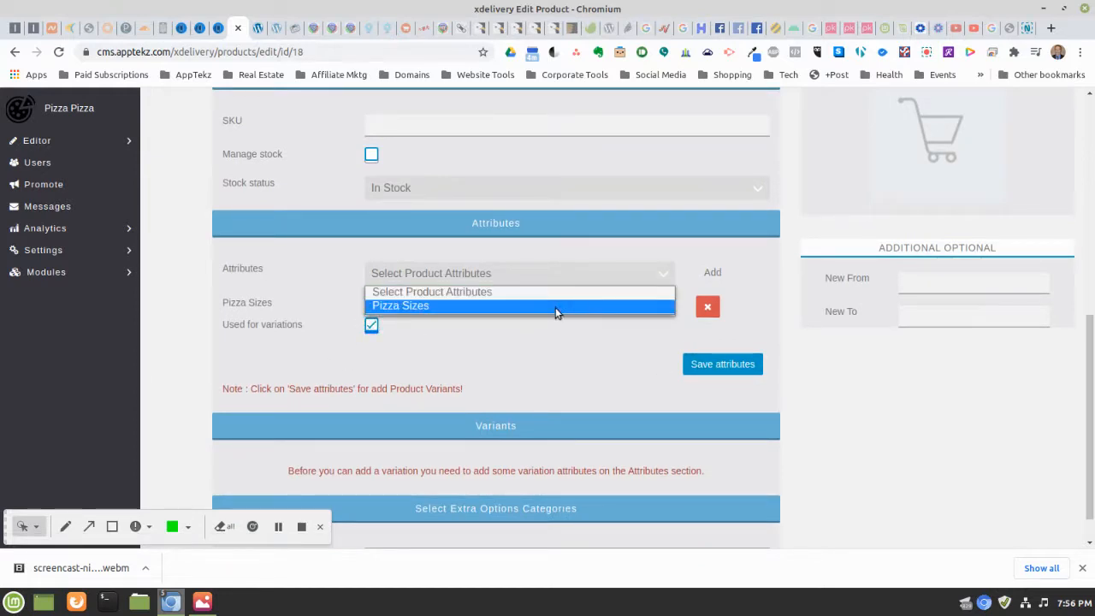
click(555, 307)
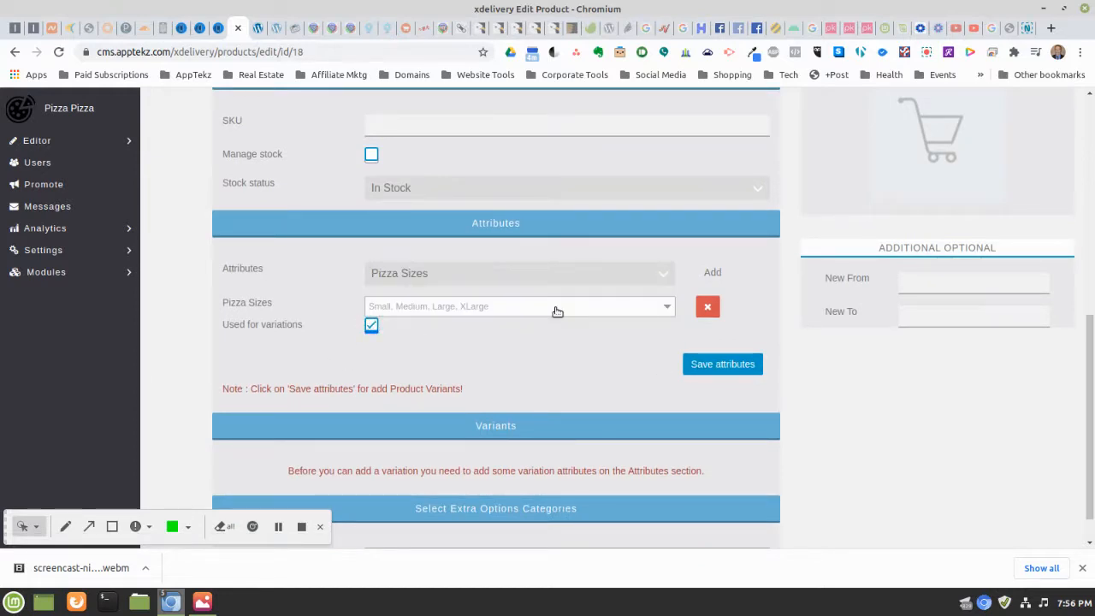
click(705, 368)
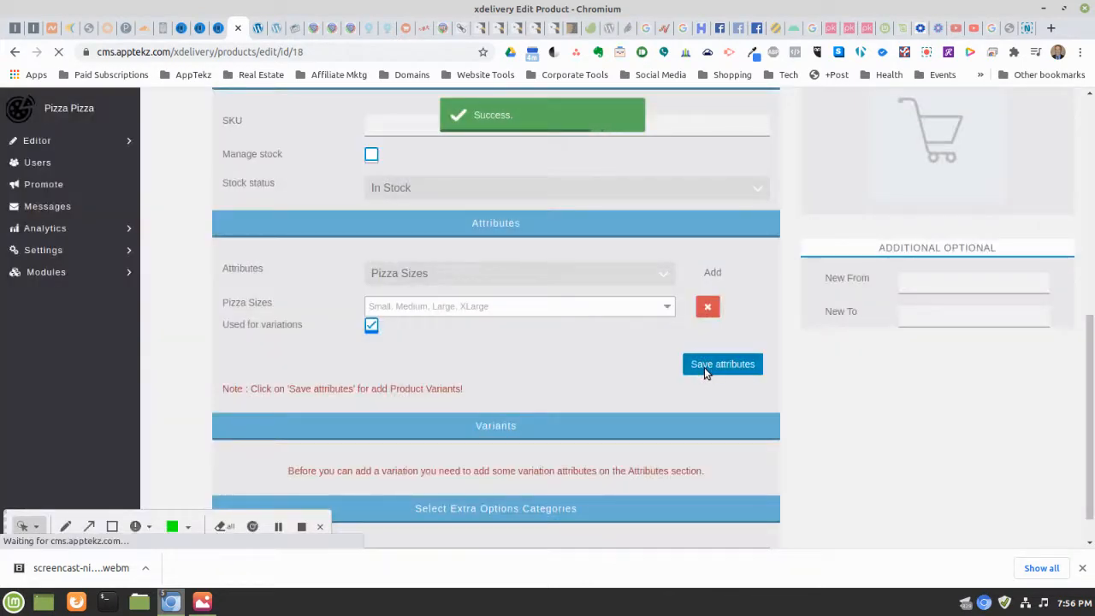
scroll(601, 354, down, 2)
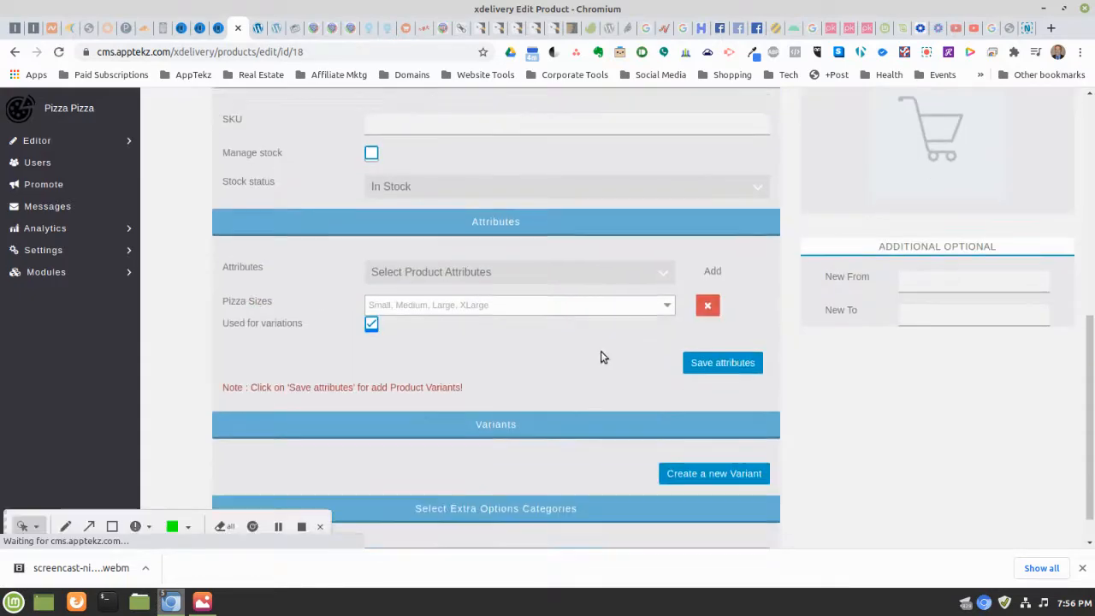
Create a new Cheese Pizza variant sized Small with regular price 7
click(734, 439)
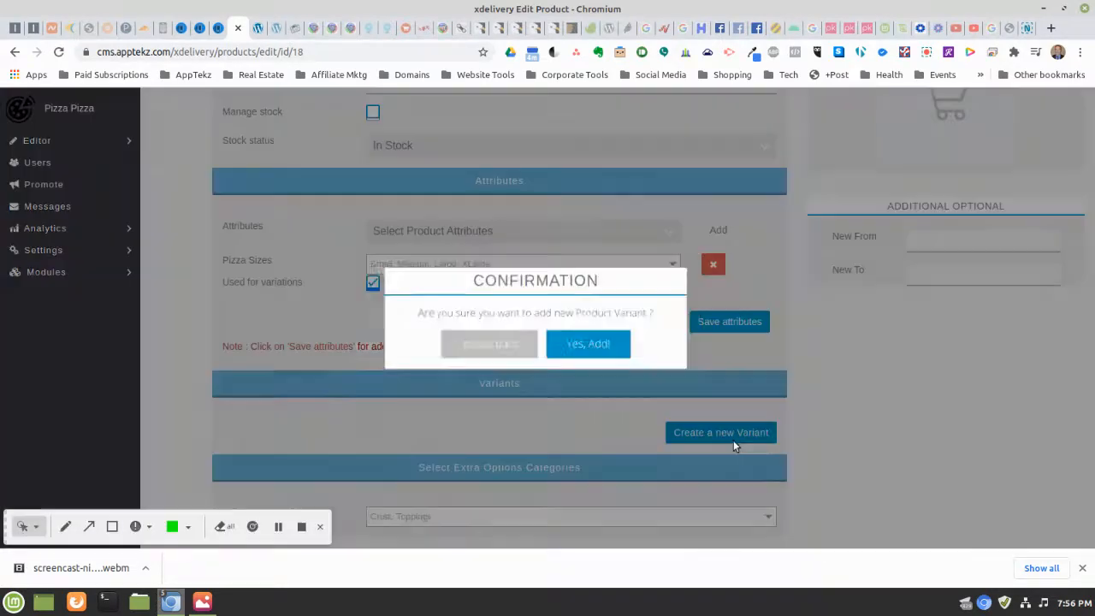
click(586, 346)
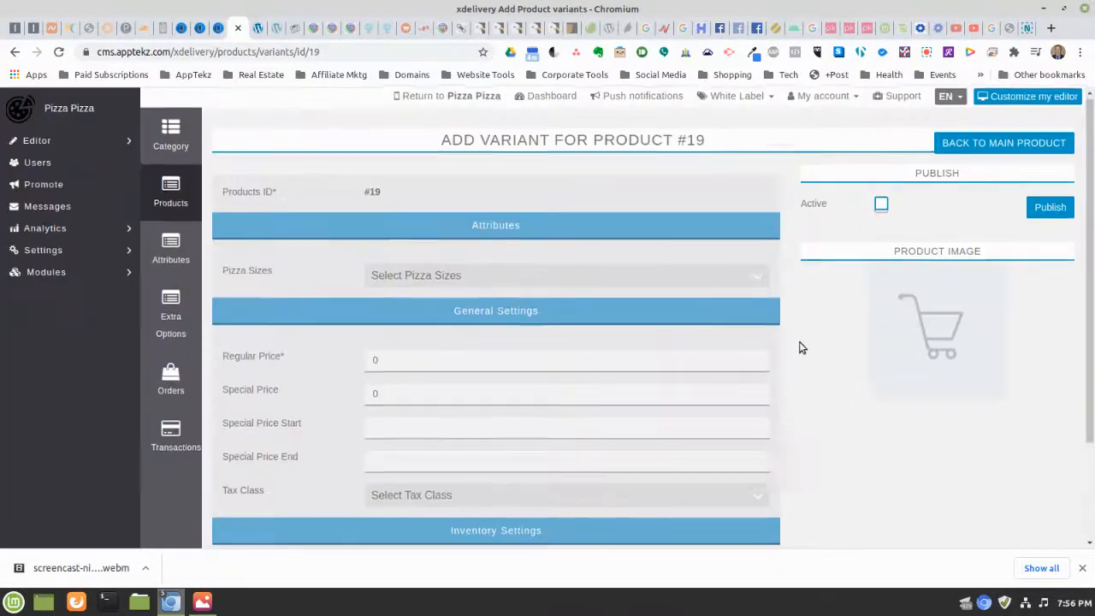
scroll(793, 345, down, 1)
click(457, 208)
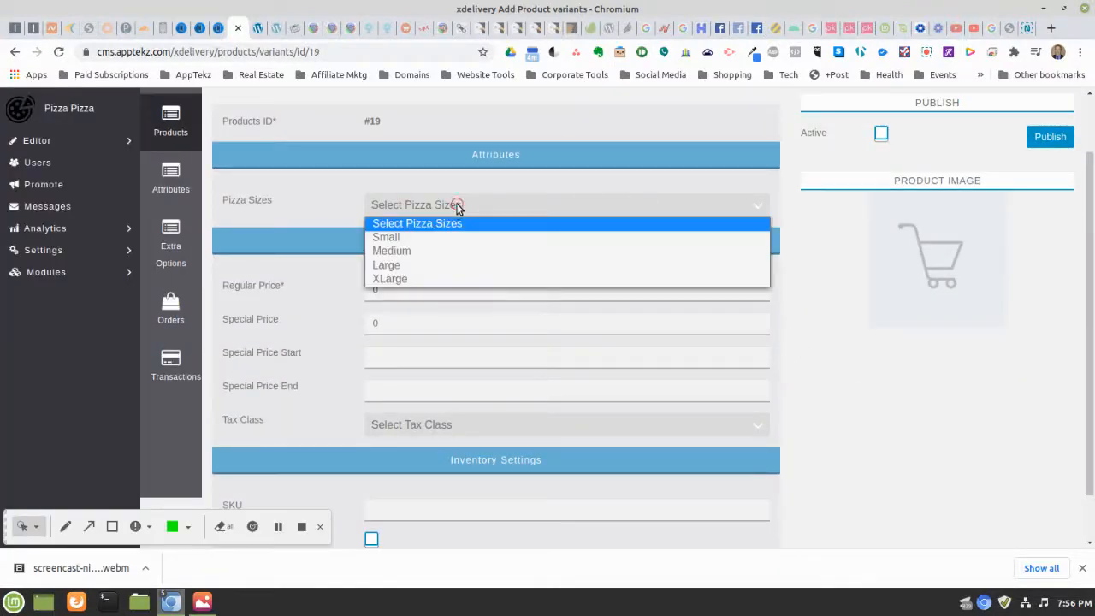
click(433, 239)
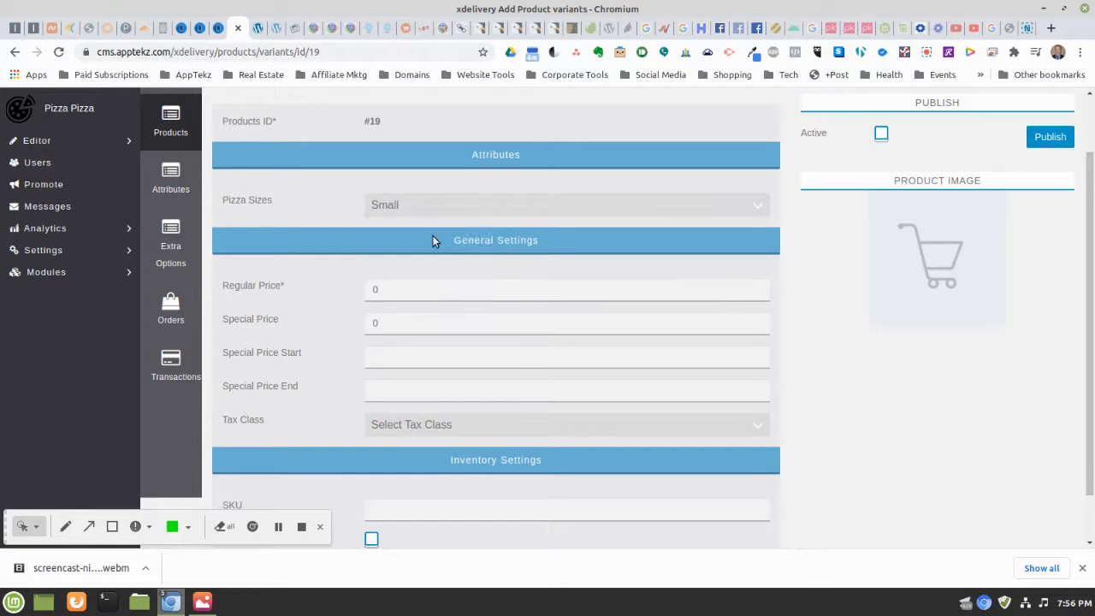
double_click(426, 284)
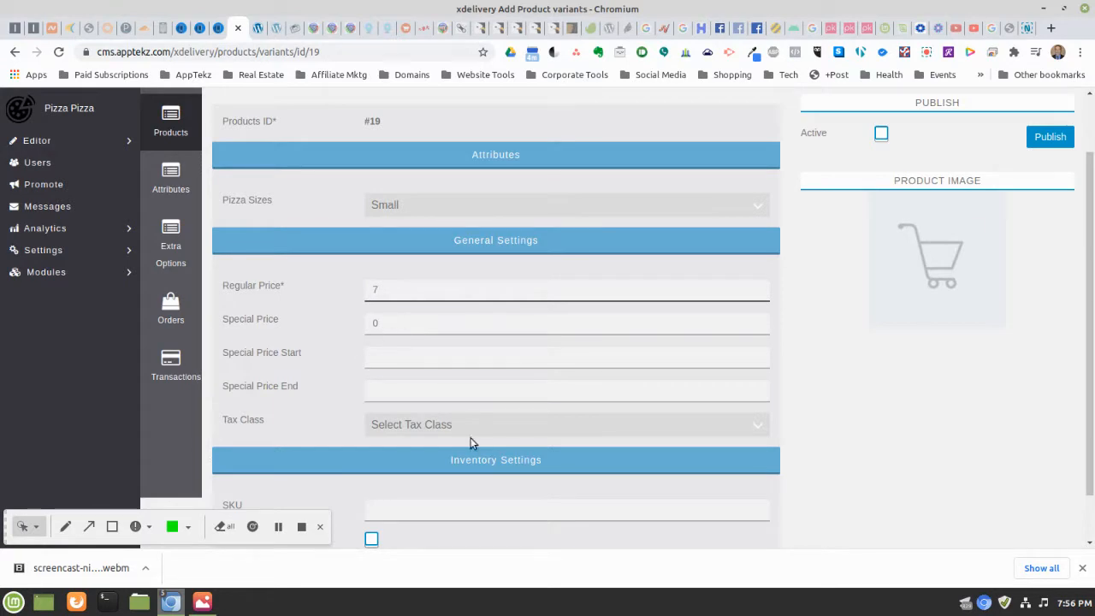
Apply Florida State Sales Tax, mark the Small variant active, and publish it
click(404, 427)
click(415, 457)
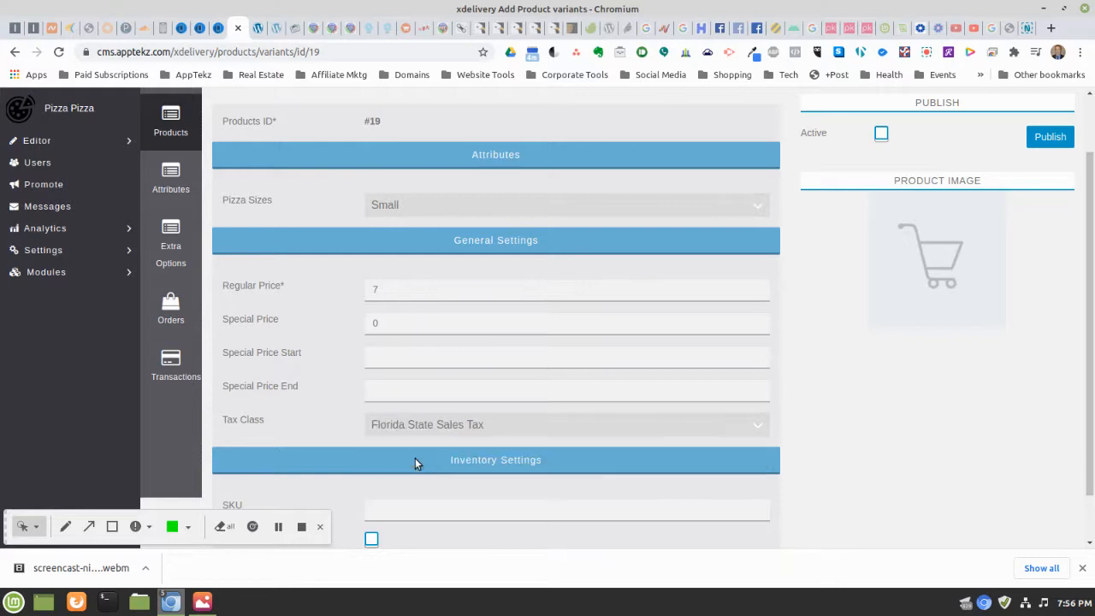
scroll(748, 367, down, 1)
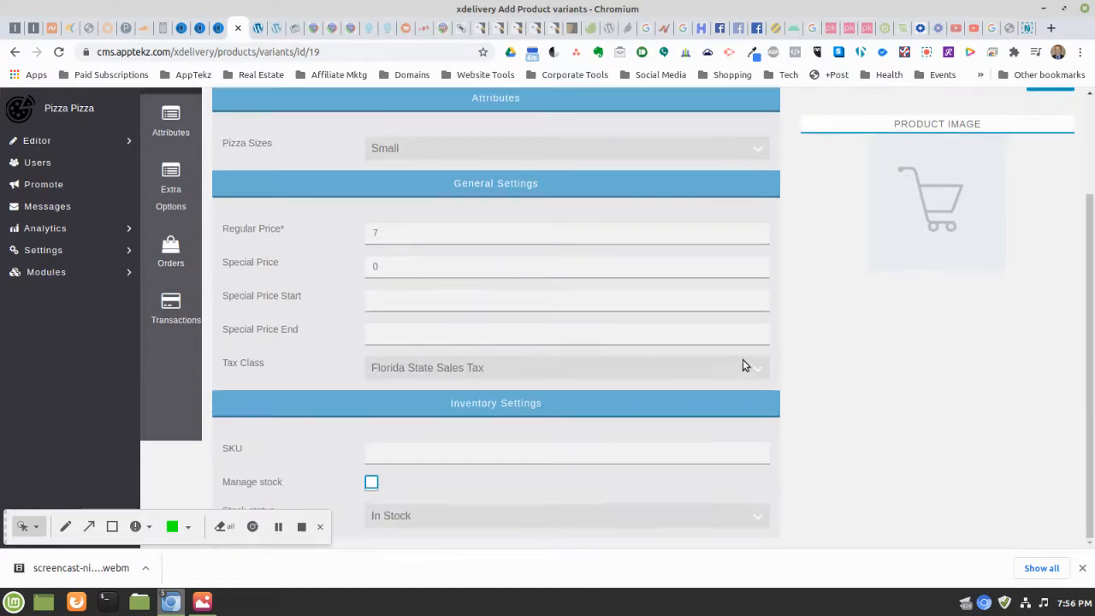
scroll(825, 359, up, 3)
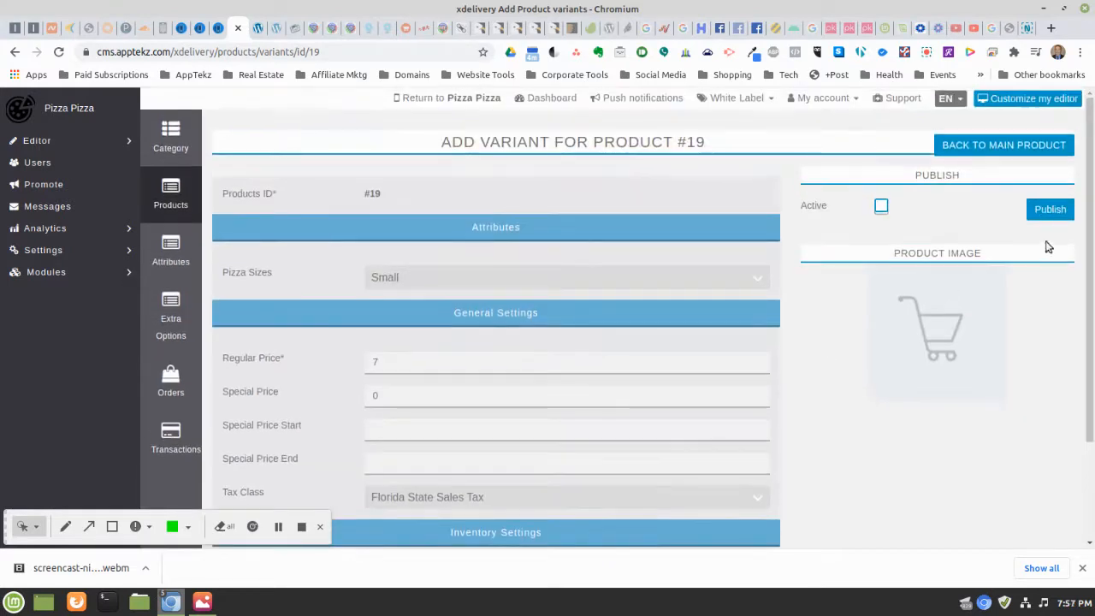
click(880, 207)
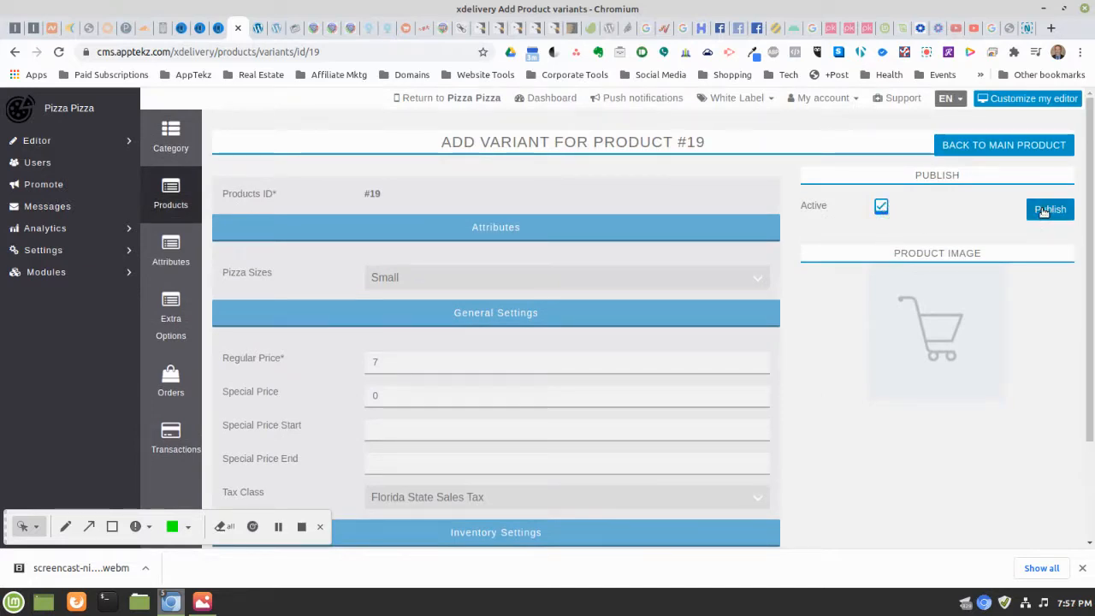
click(1052, 211)
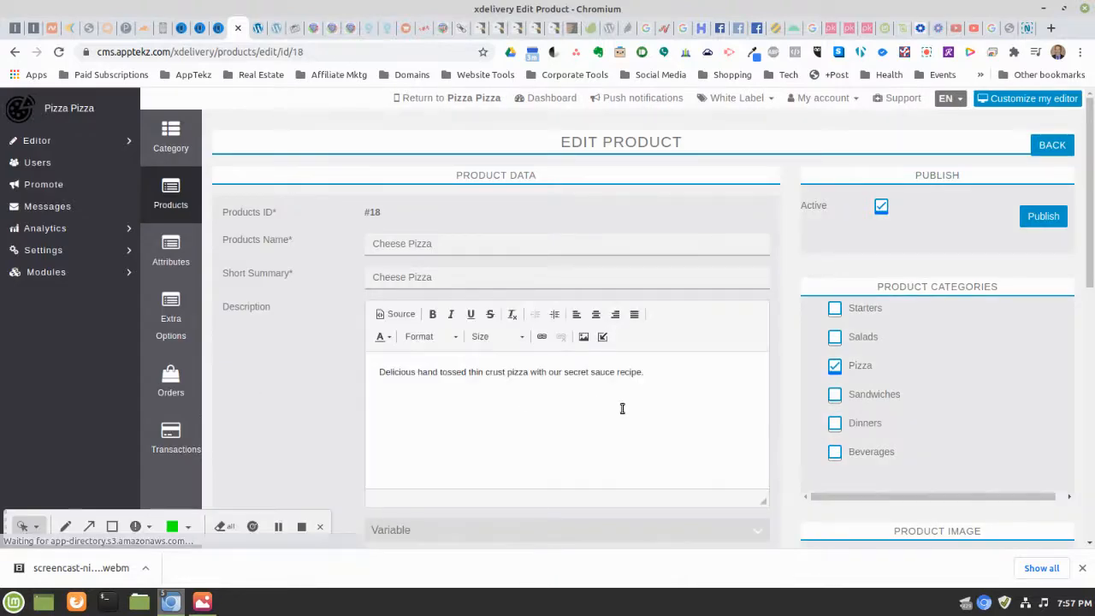
Add another Cheese Pizza variant sized Medium with regular price 8
scroll(718, 270, down, 4)
scroll(715, 272, down, 10)
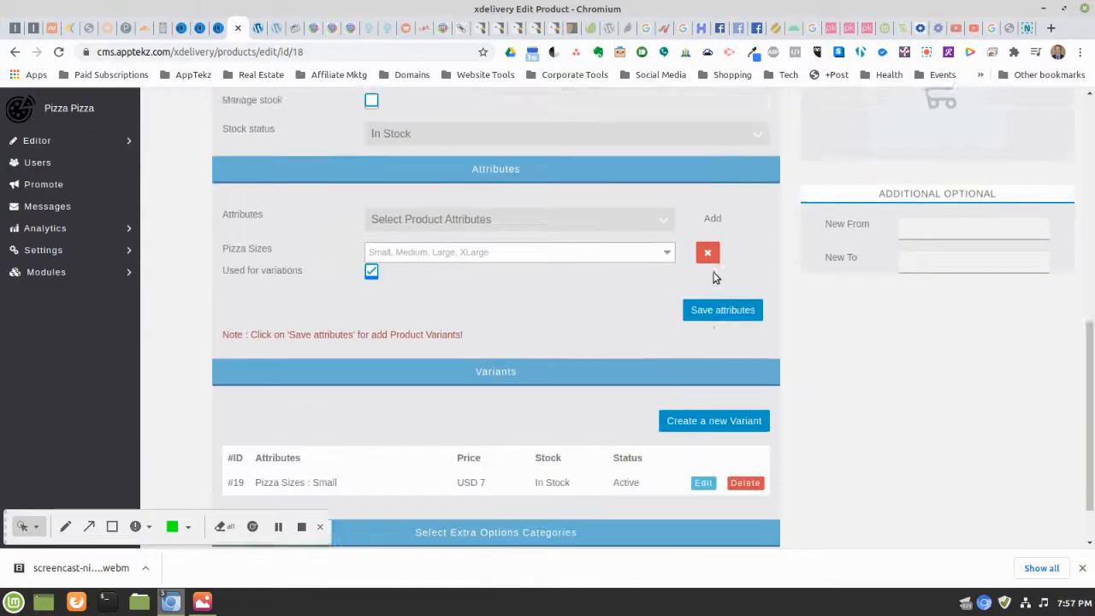
click(702, 356)
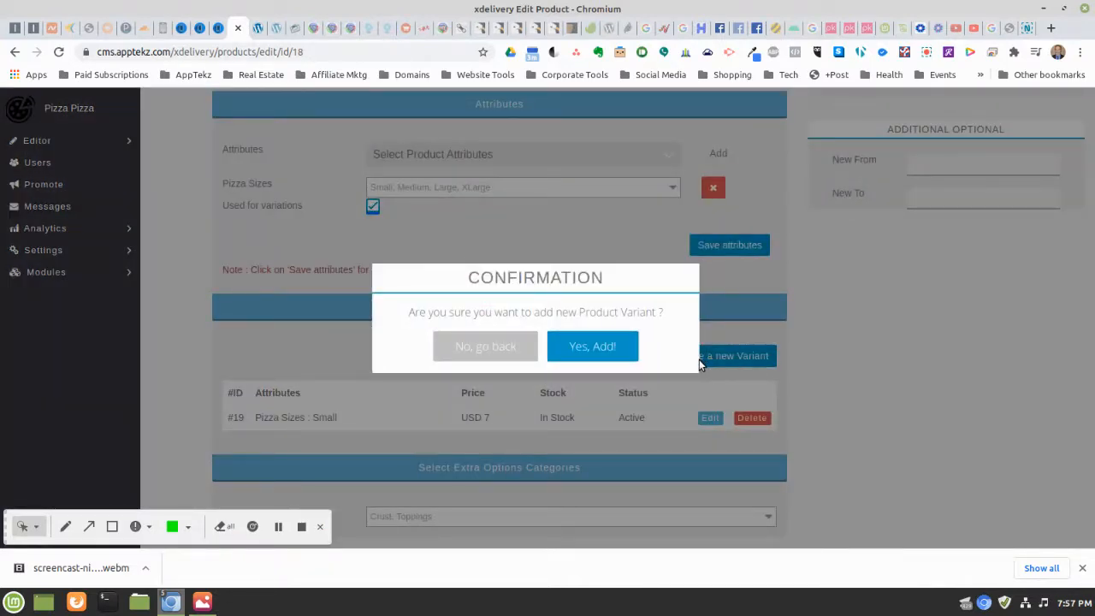
click(590, 347)
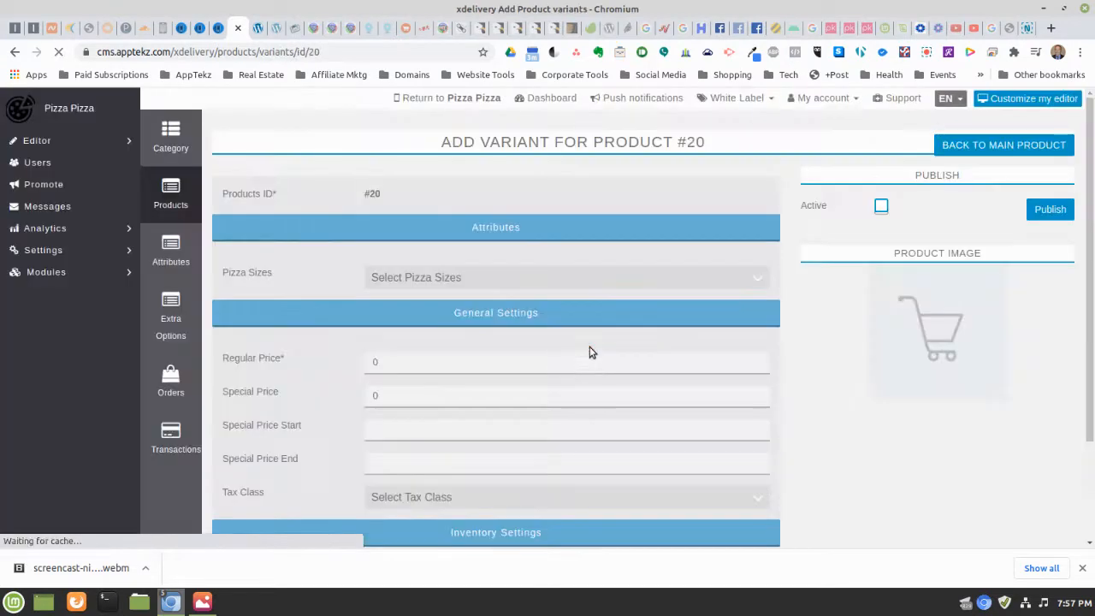
click(450, 279)
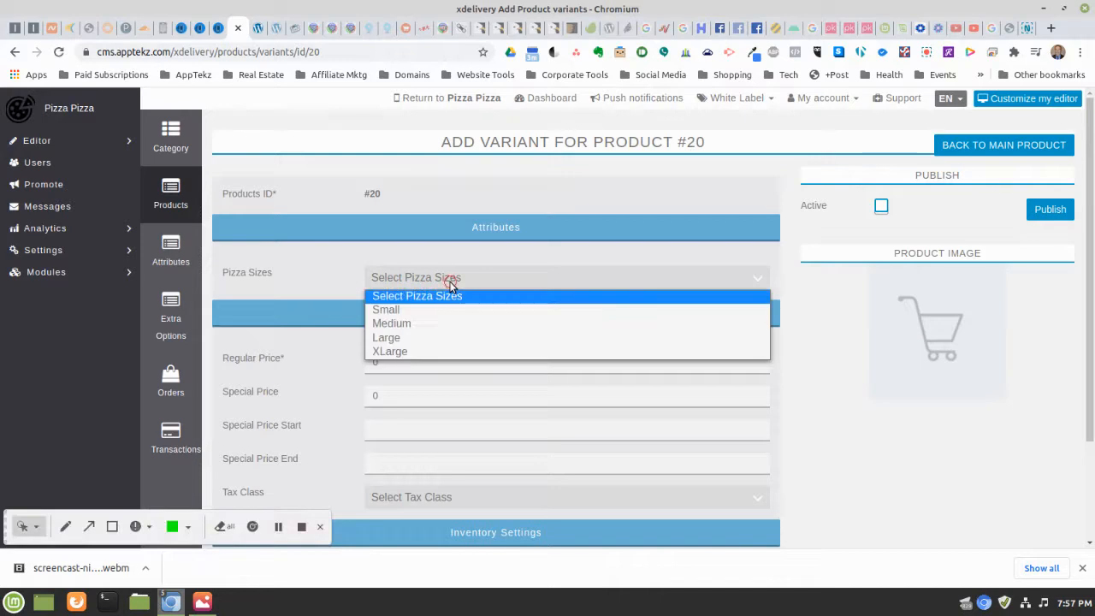
click(404, 324)
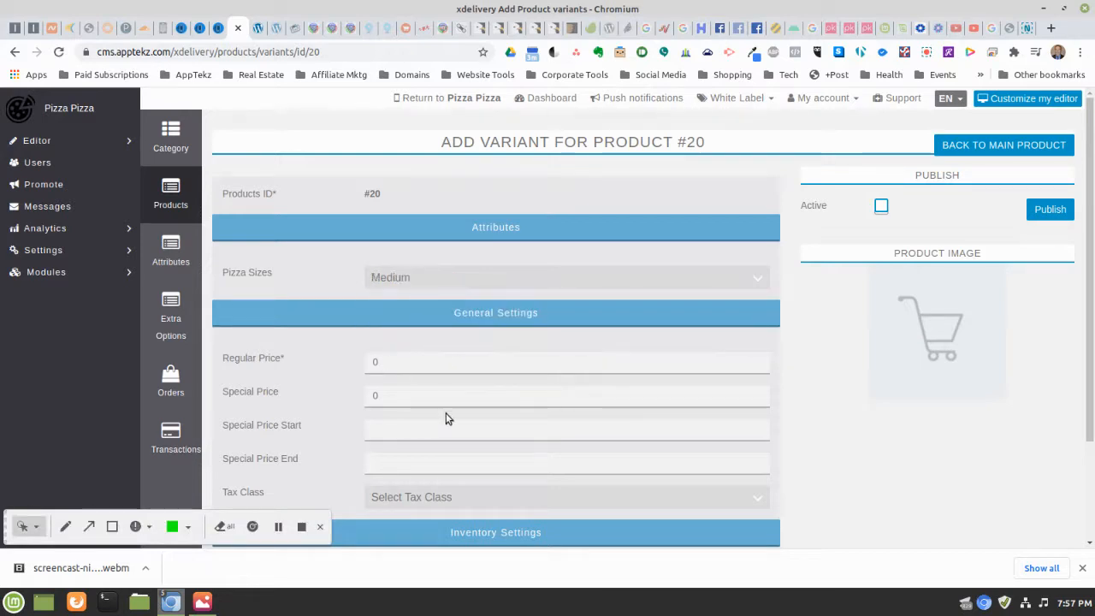
double_click(388, 361)
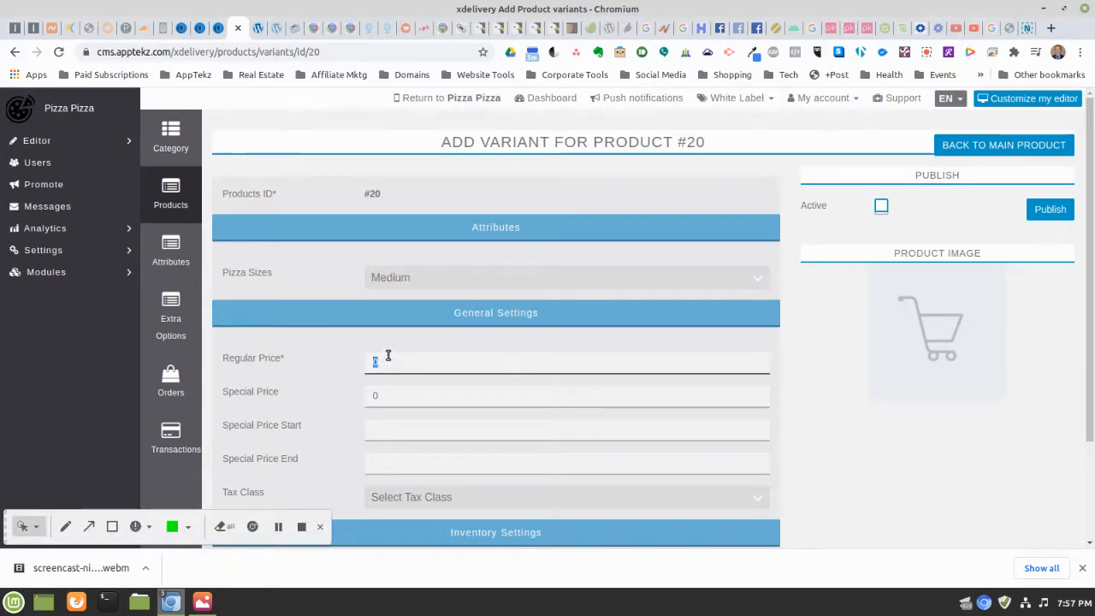
text(8)
Apply Florida State Sales Tax, mark the Medium variant active, and publish it
scroll(664, 379, down, 3)
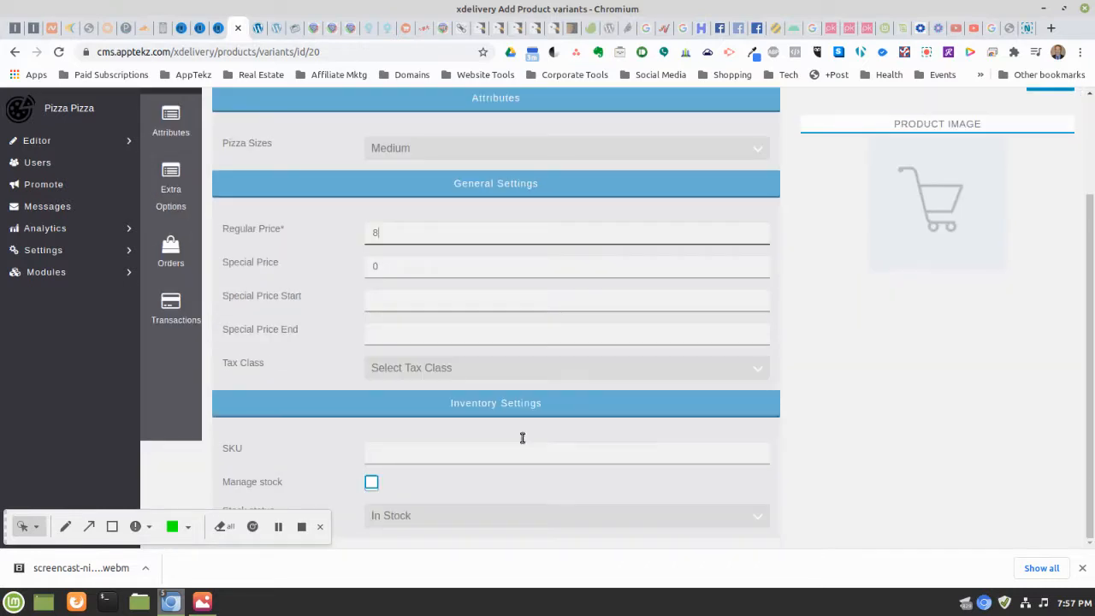
click(376, 366)
click(393, 397)
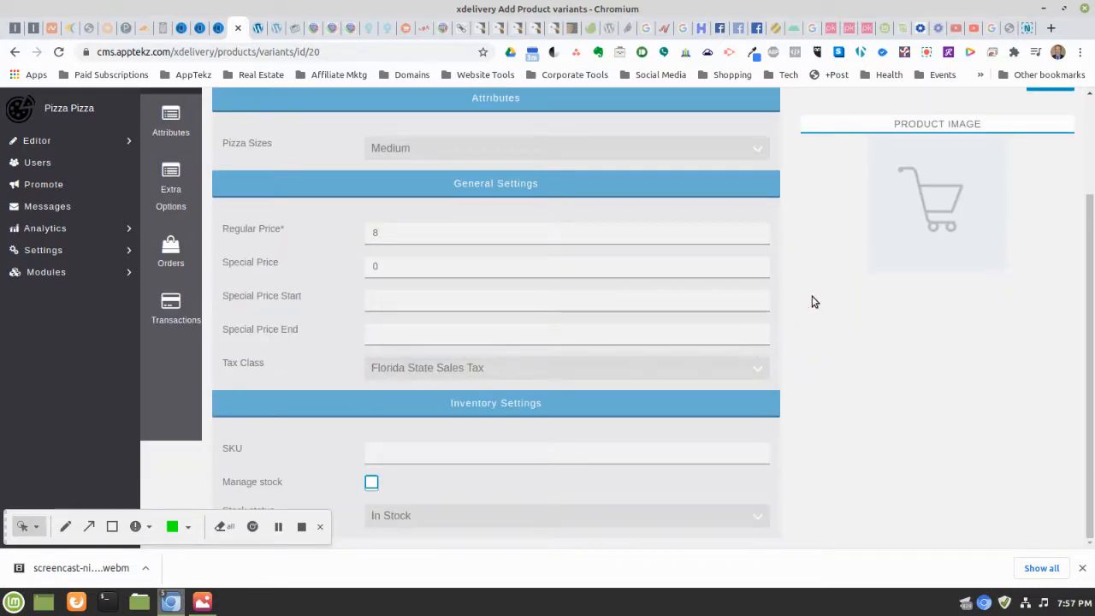
scroll(813, 303, up, 3)
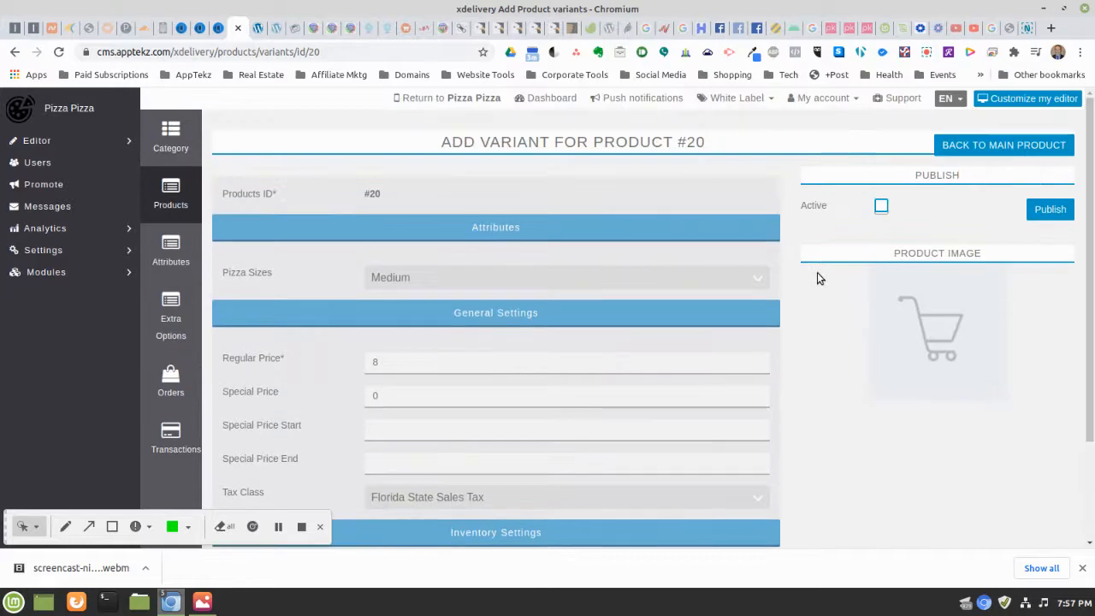
click(881, 206)
click(1047, 211)
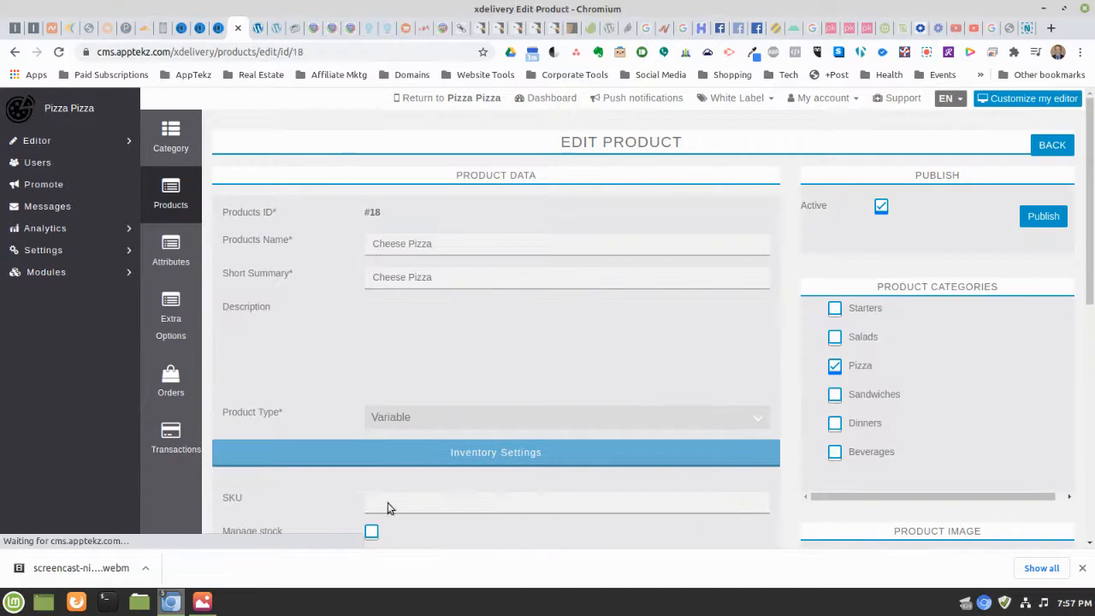
scroll(751, 317, down, 8)
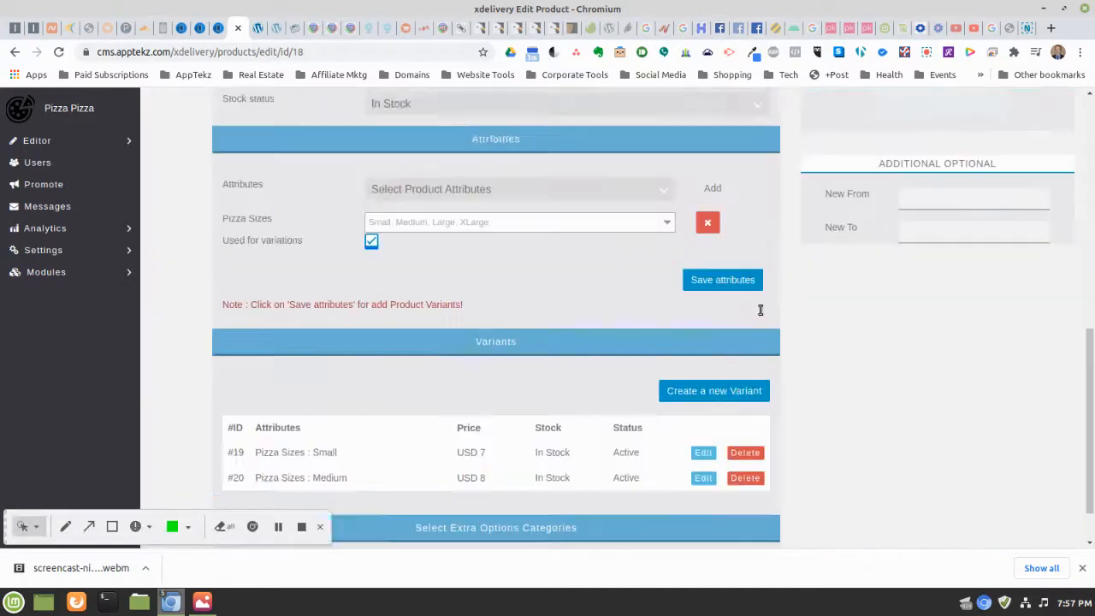
Add another Cheese Pizza variant sized Large with regular price 10
click(717, 354)
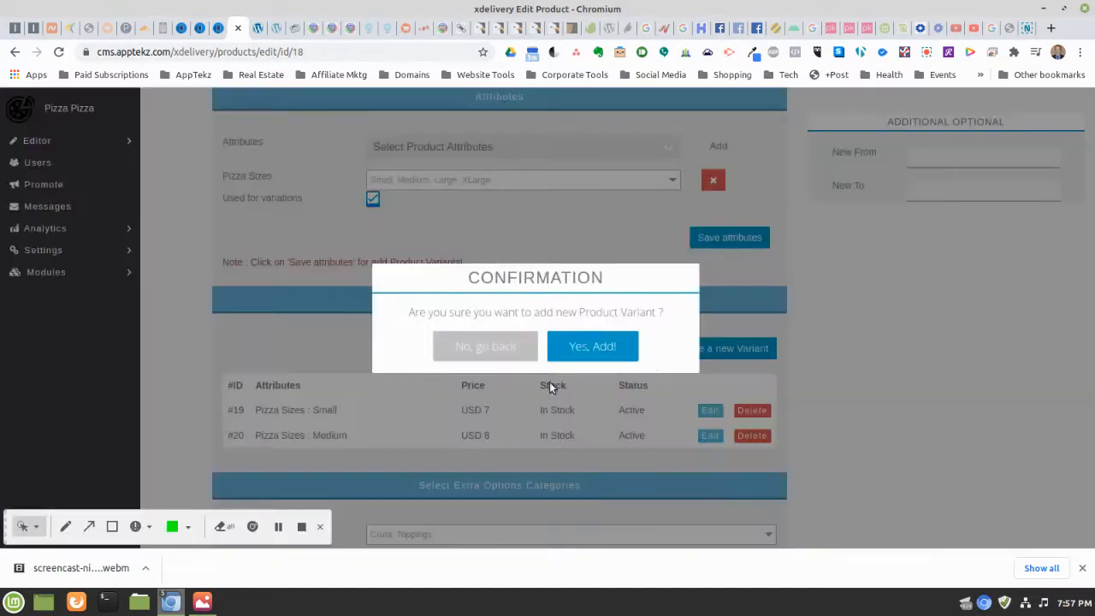
click(592, 346)
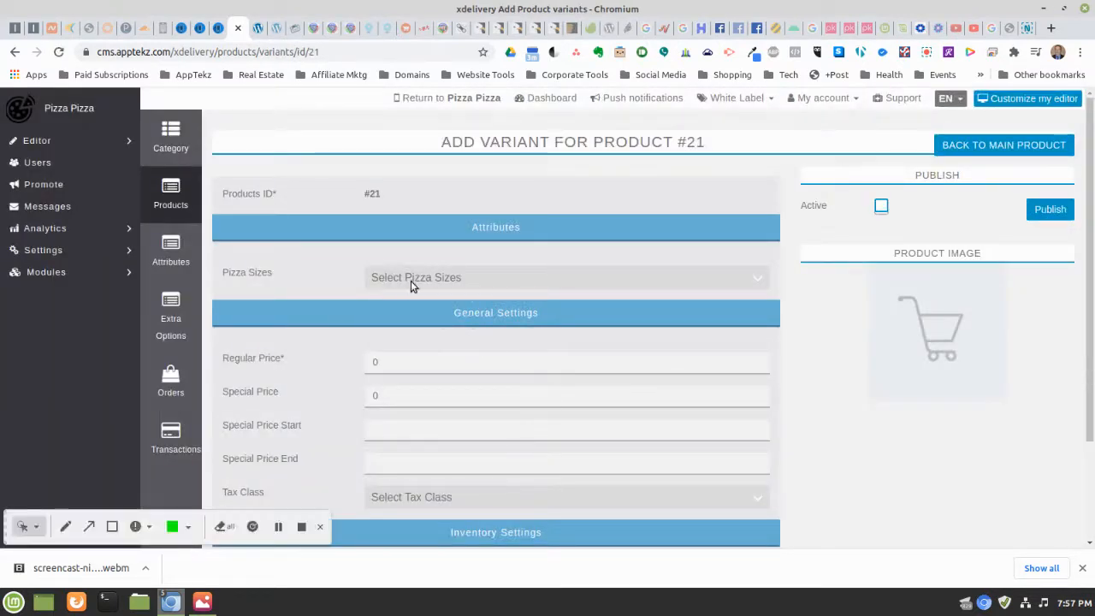
click(410, 281)
click(399, 340)
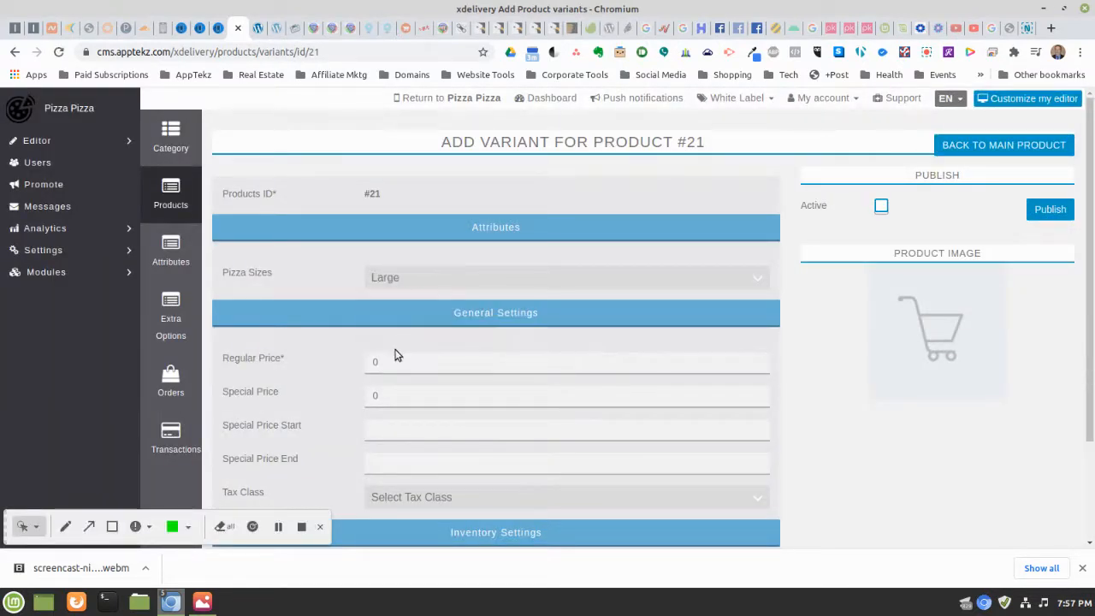
double_click(395, 364)
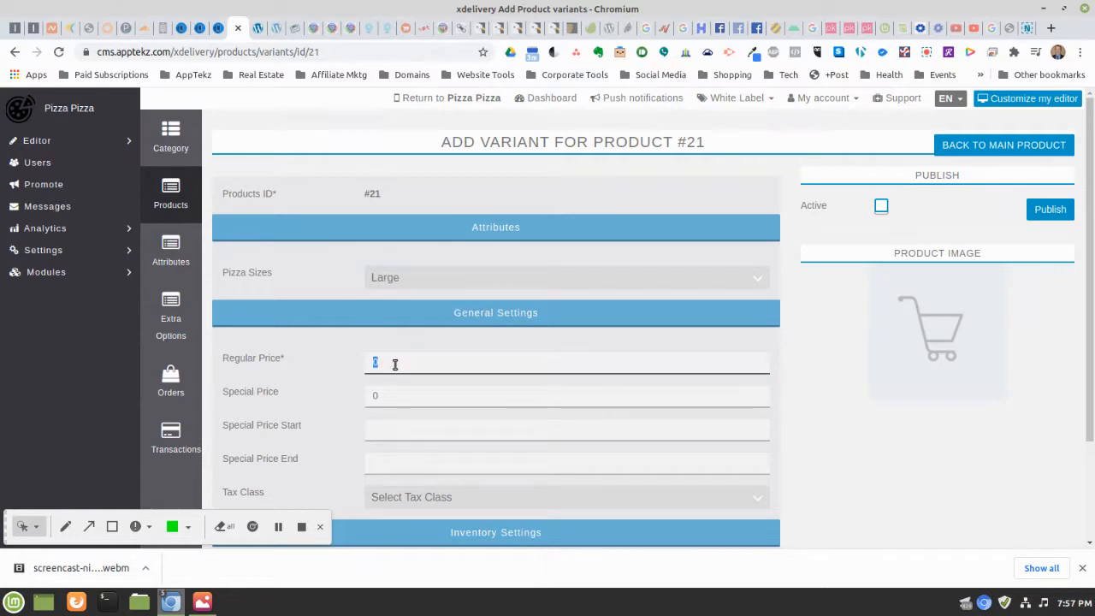
text(10)
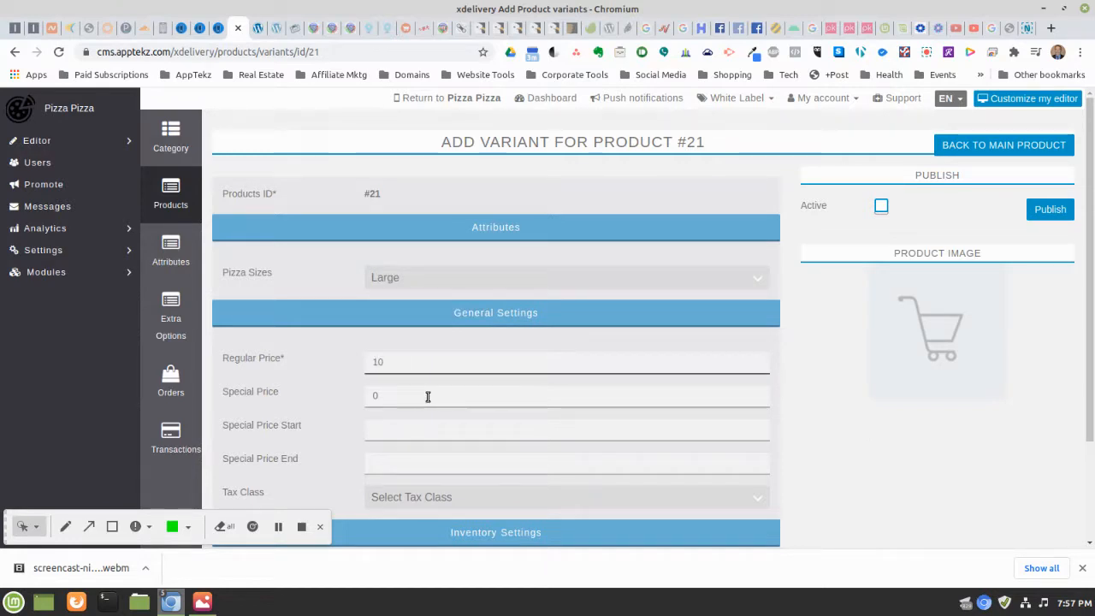
Apply Florida State Sales Tax to the Large variant, publish it, then toggle the Active setting
scroll(545, 348, down, 2)
click(478, 390)
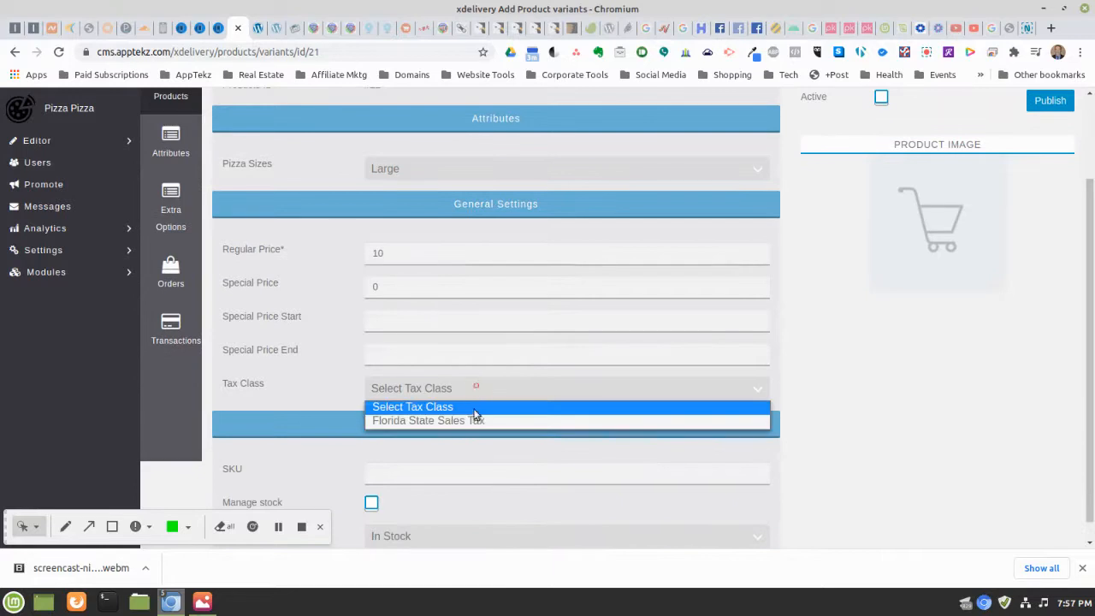
click(476, 418)
scroll(770, 295, up, 2)
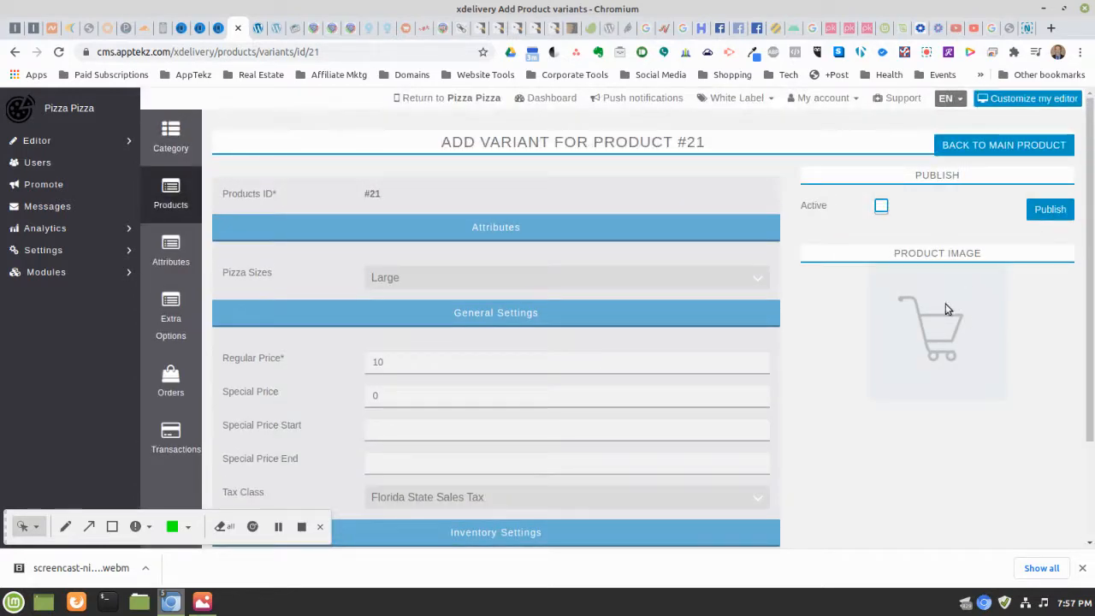
click(1048, 214)
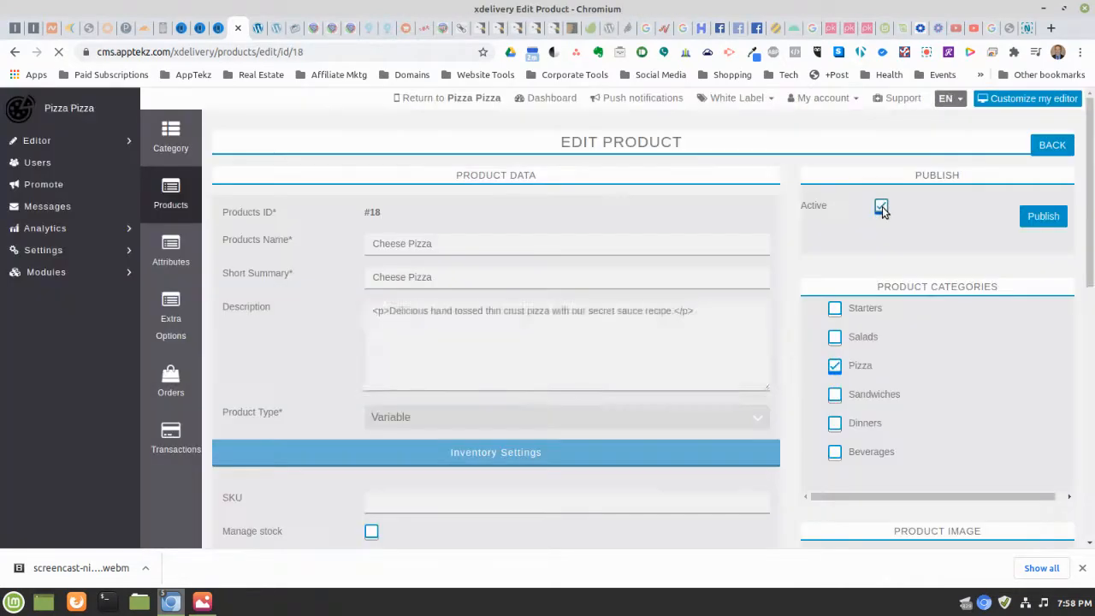
click(883, 209)
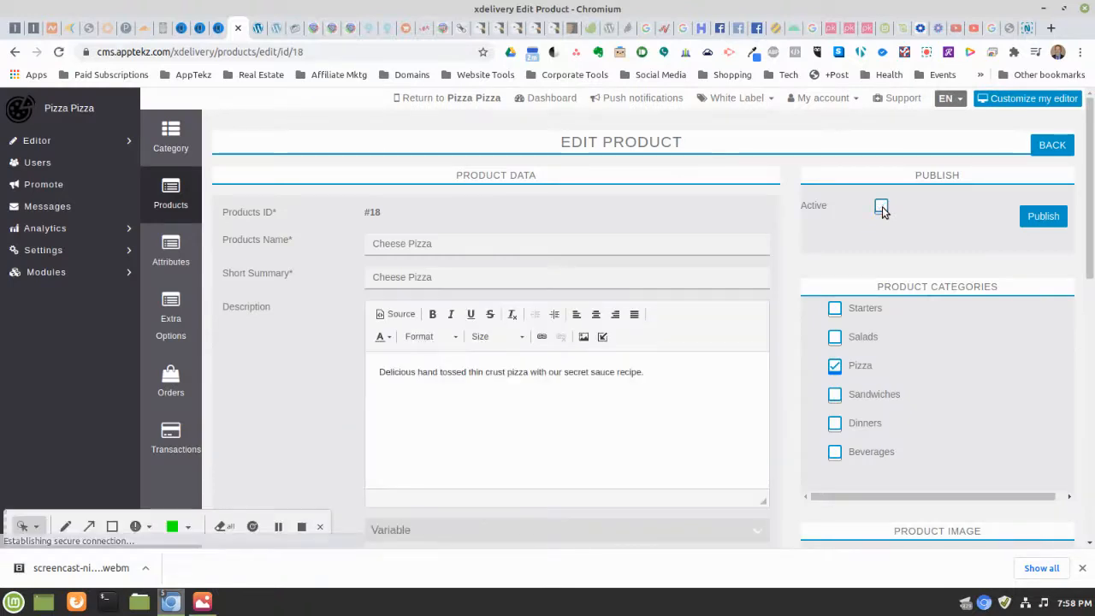
scroll(770, 205, down, 3)
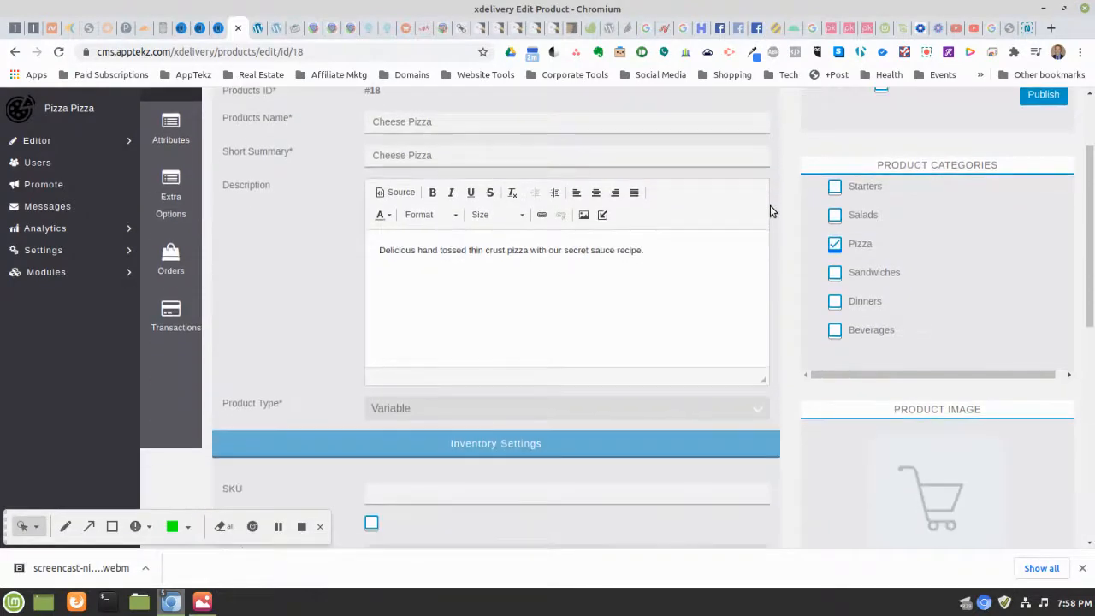
scroll(769, 205, up, 1)
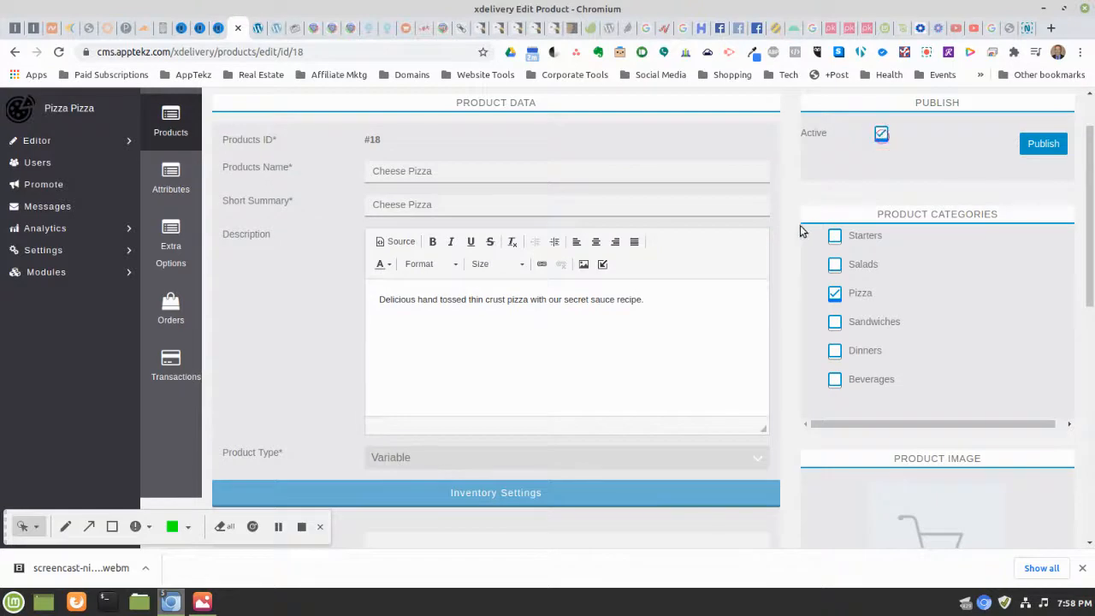
scroll(800, 229, down, 9)
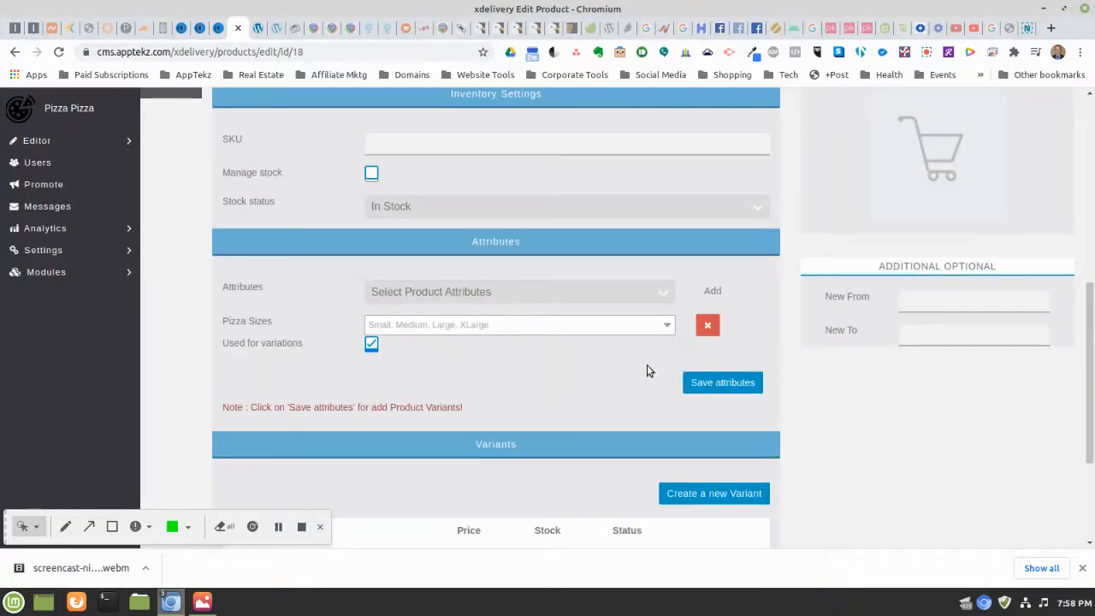
click(699, 493)
Add an XLarge variant with regular price 12 and special price 11
click(582, 345)
scroll(626, 228, down, 4)
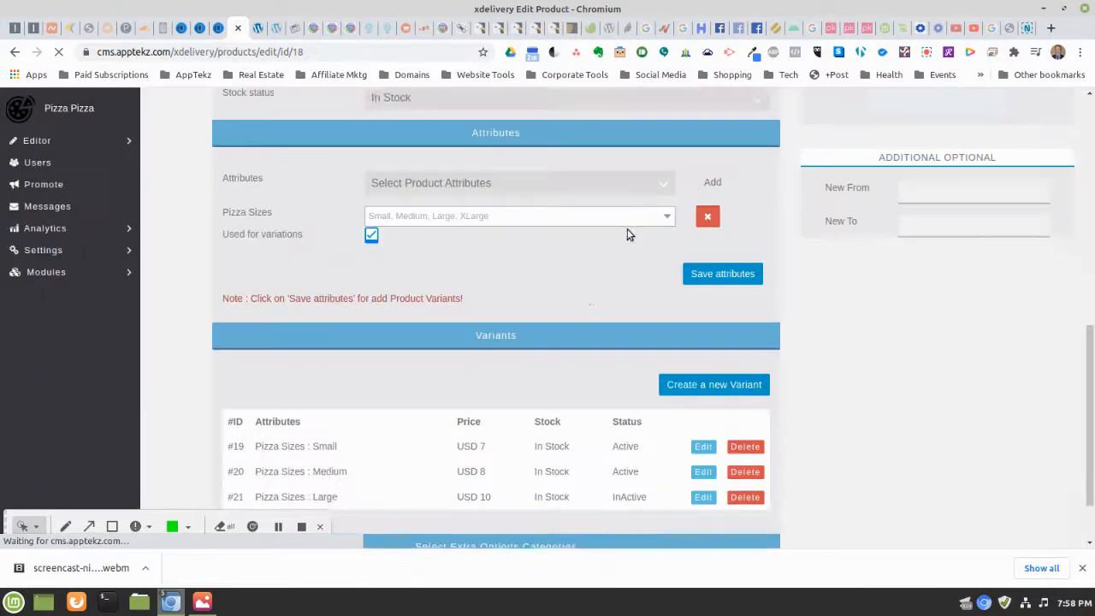
scroll(655, 387, down, 3)
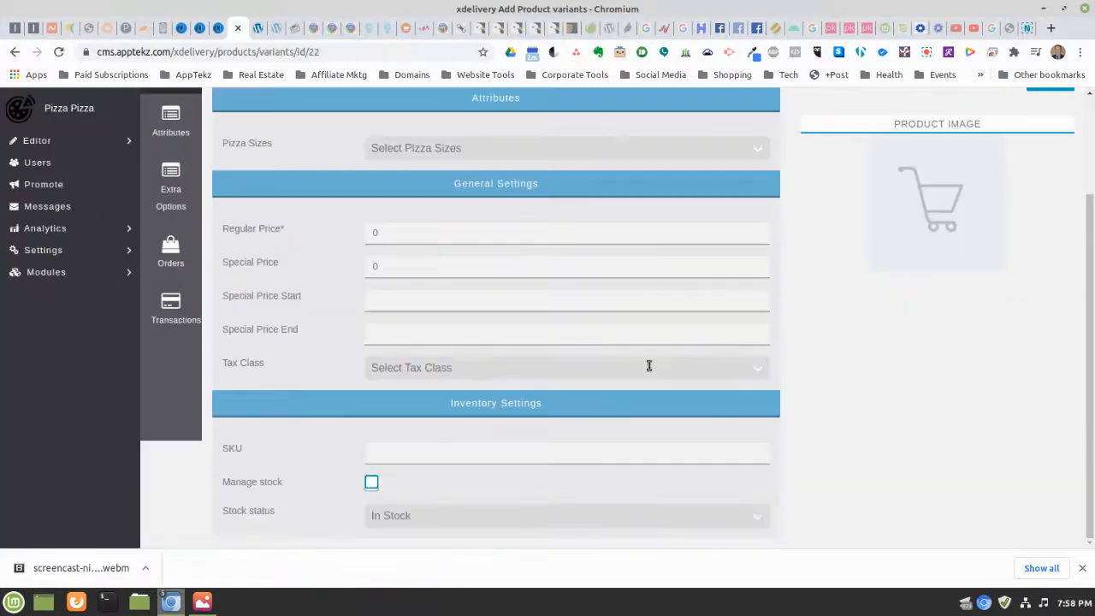
click(432, 148)
click(411, 221)
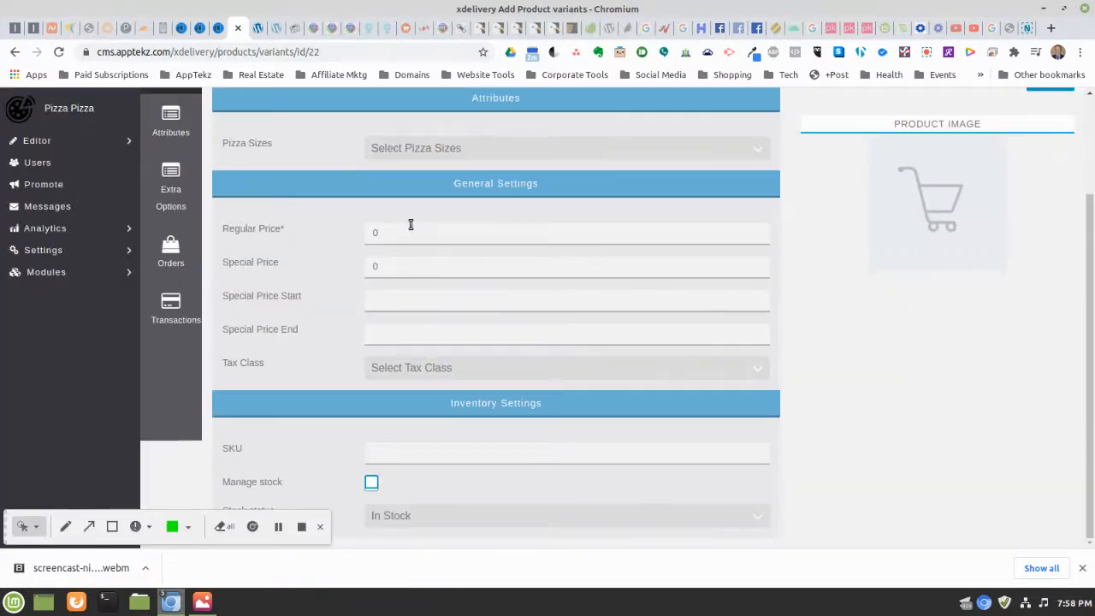
click(401, 233)
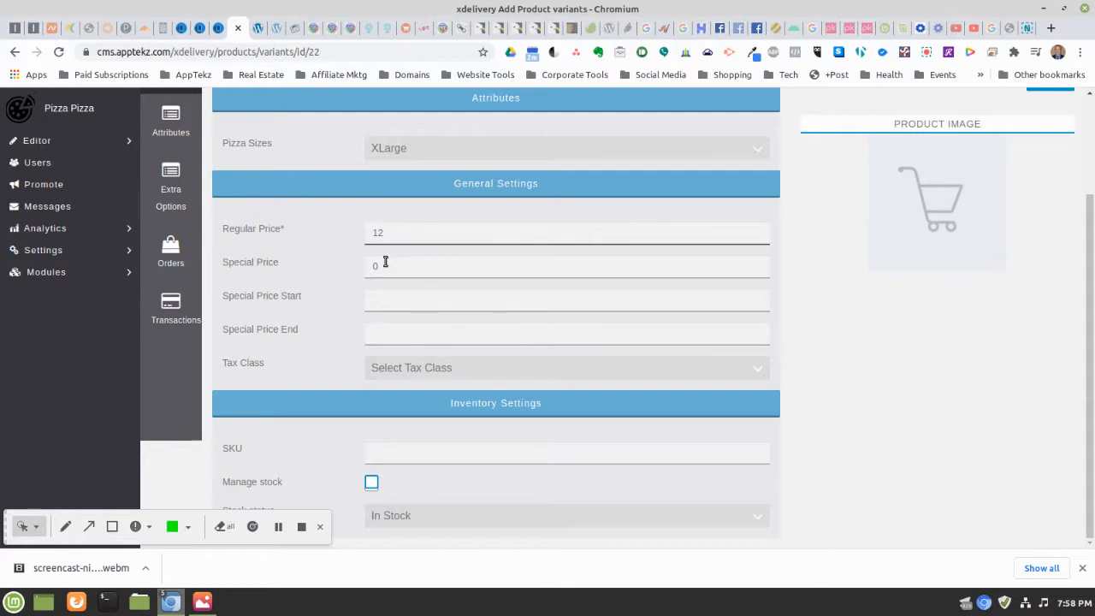
click(385, 264)
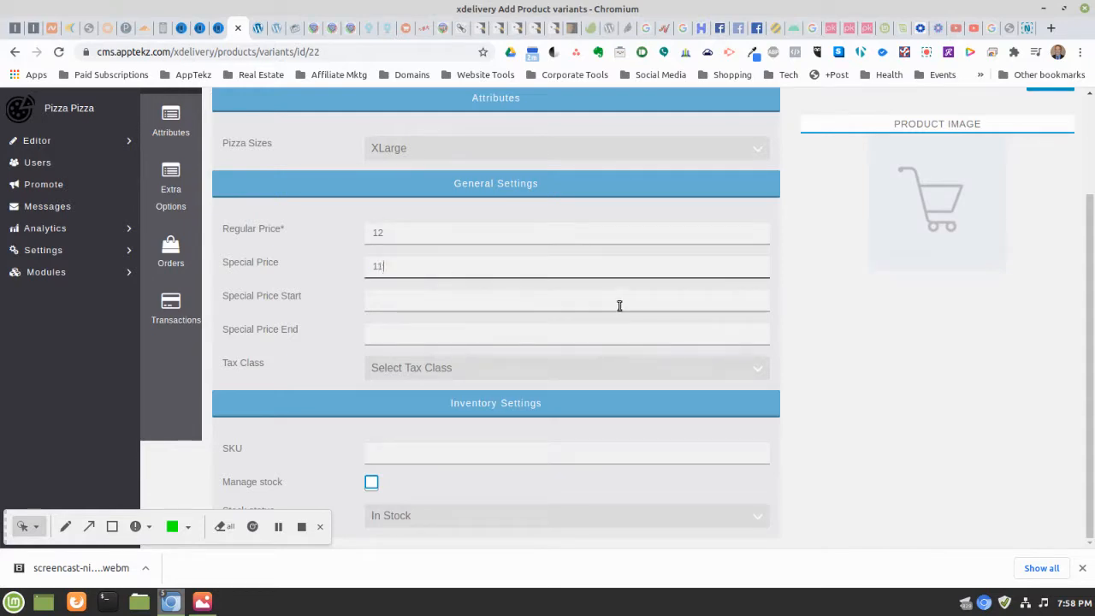
Set the special price period from 10/23/2020 to 12/31/2020
click(420, 299)
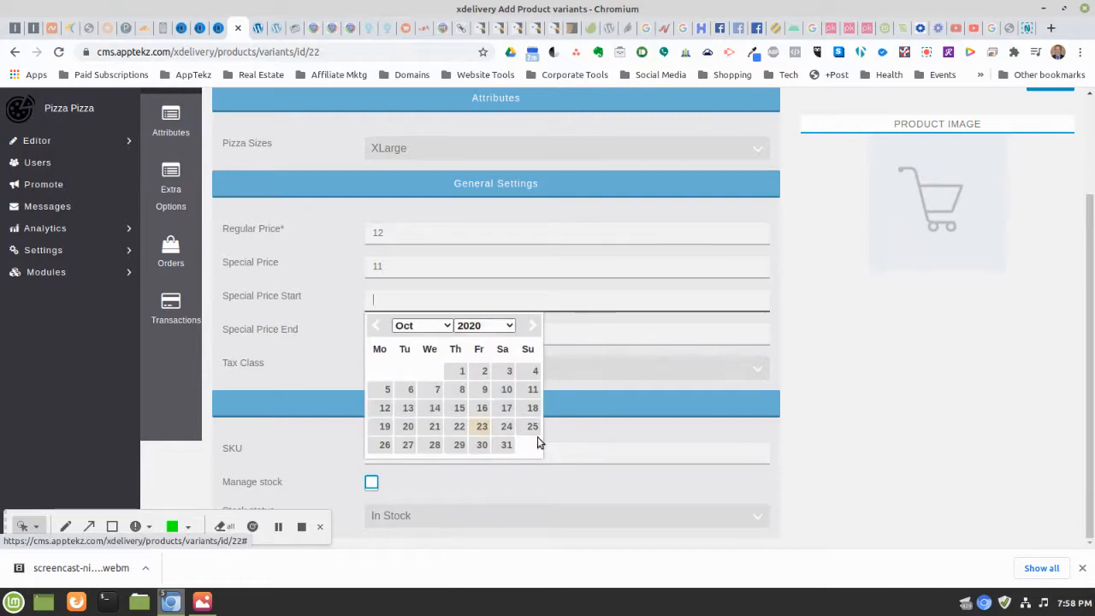
click(481, 427)
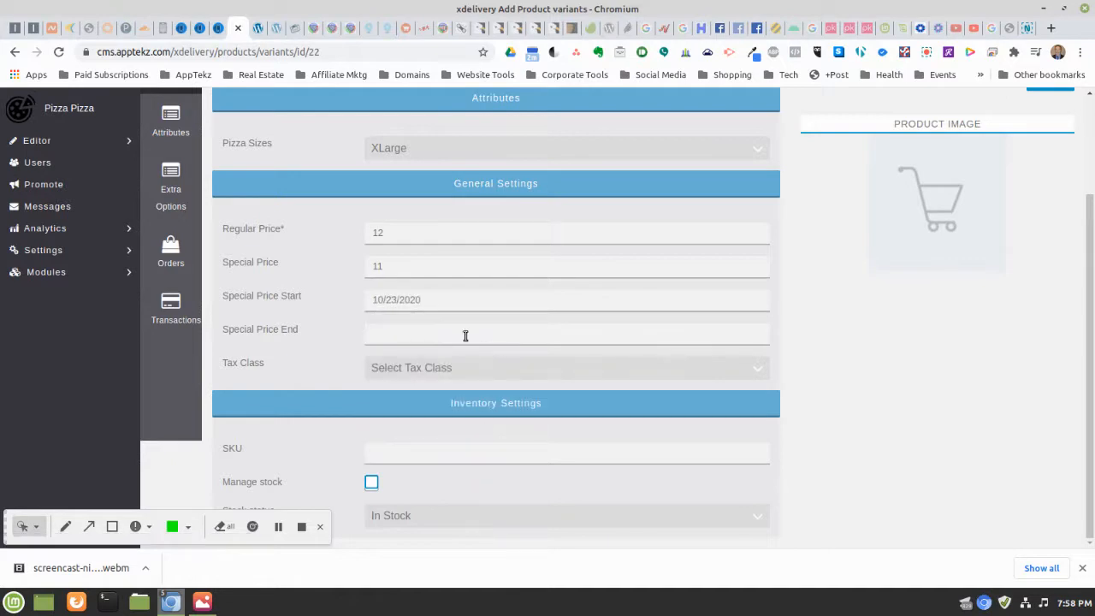
click(391, 336)
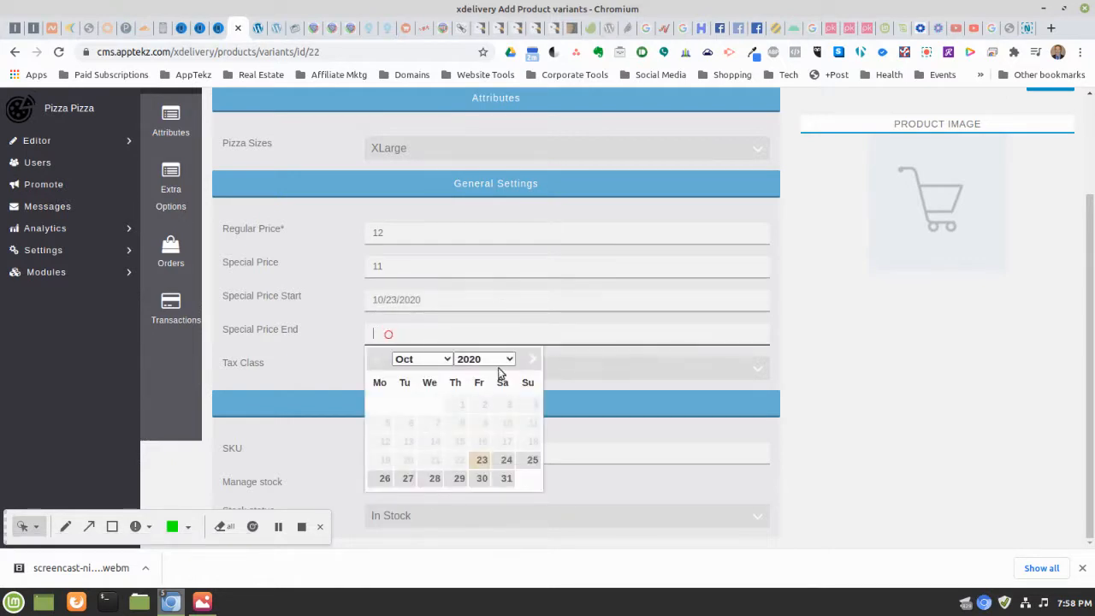
click(427, 358)
click(428, 398)
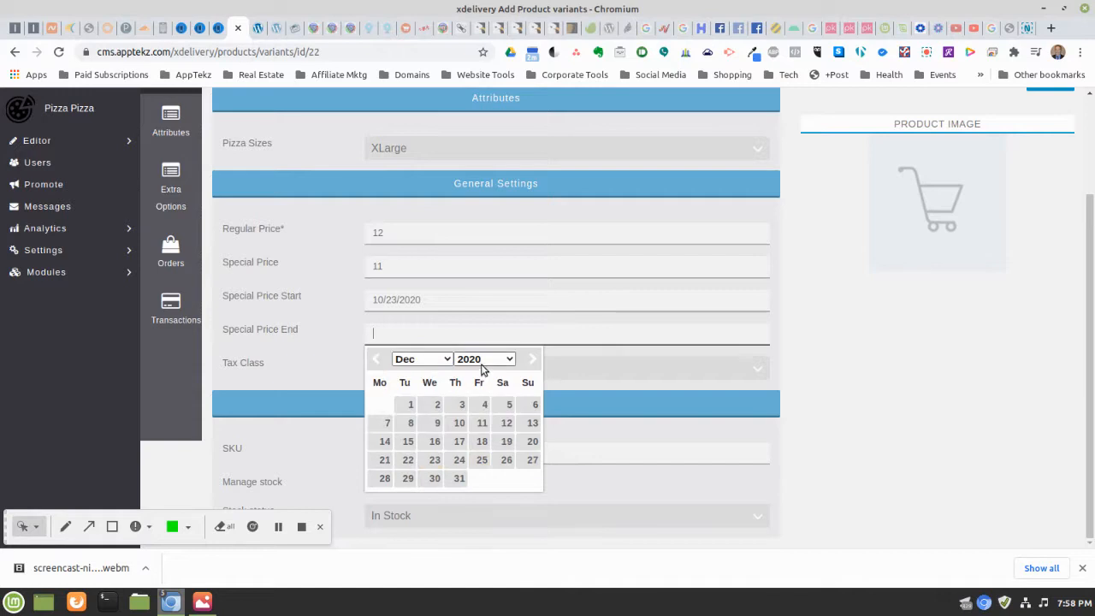
click(481, 360)
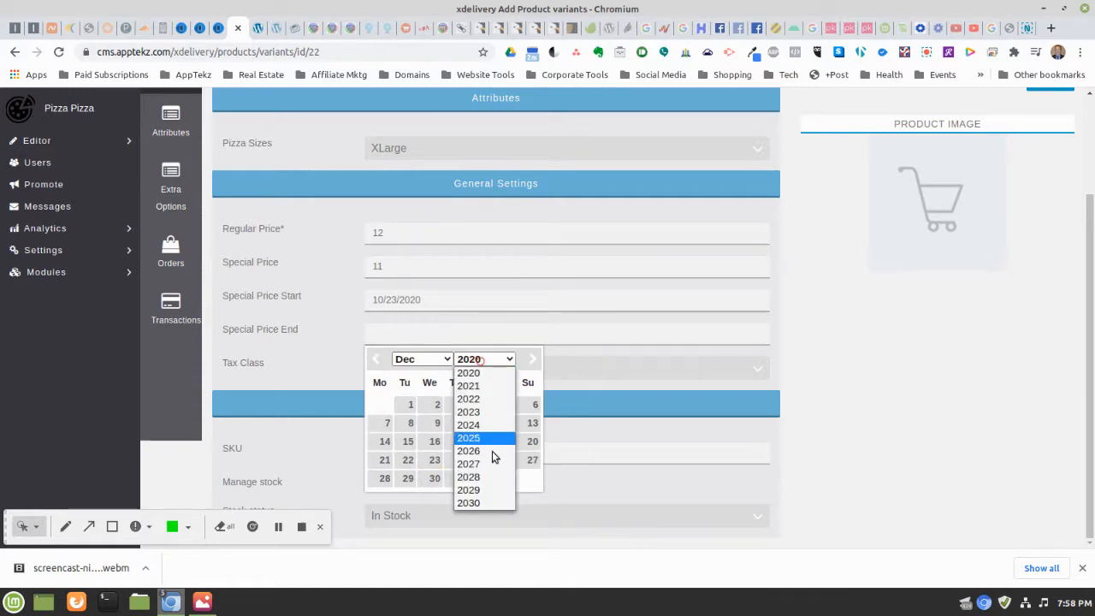
click(483, 376)
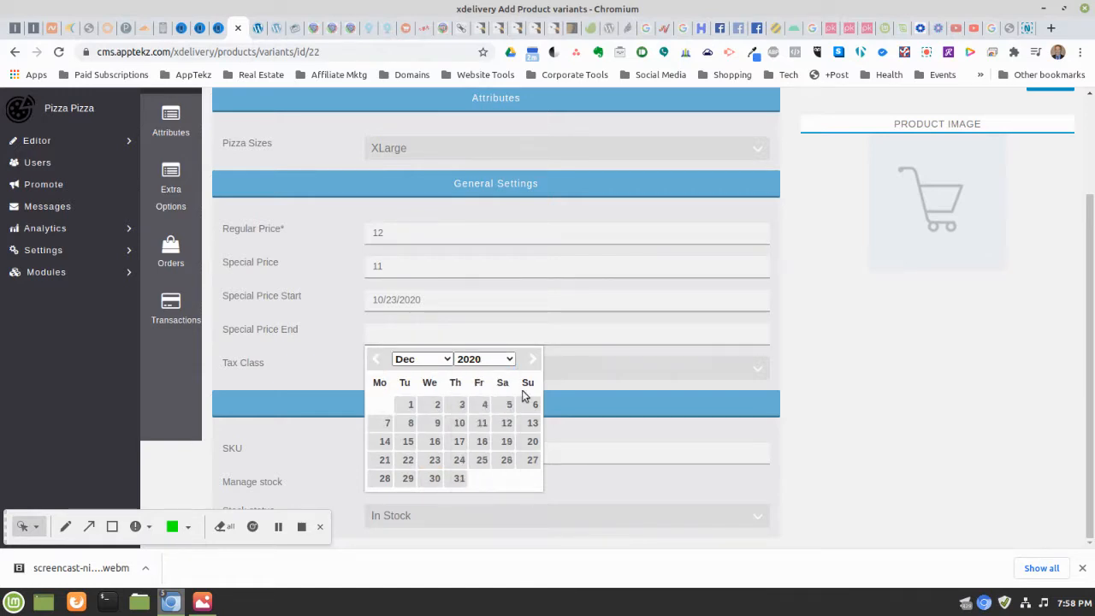
click(456, 478)
Apply Florida State Sales Tax, mark the XLarge variant active, and publish it
click(392, 367)
click(410, 402)
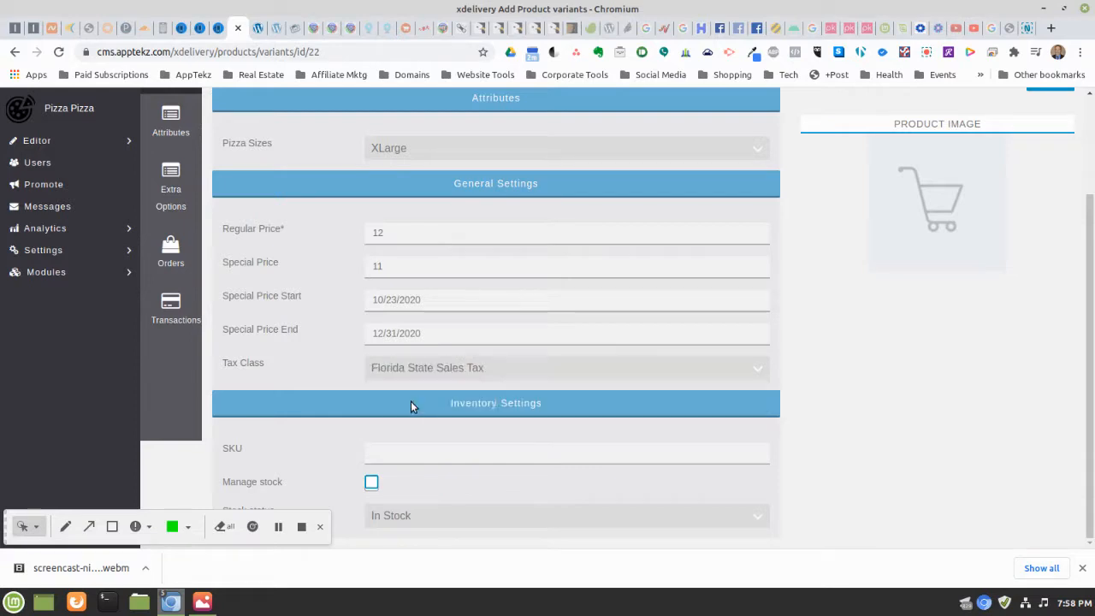
scroll(812, 272, up, 3)
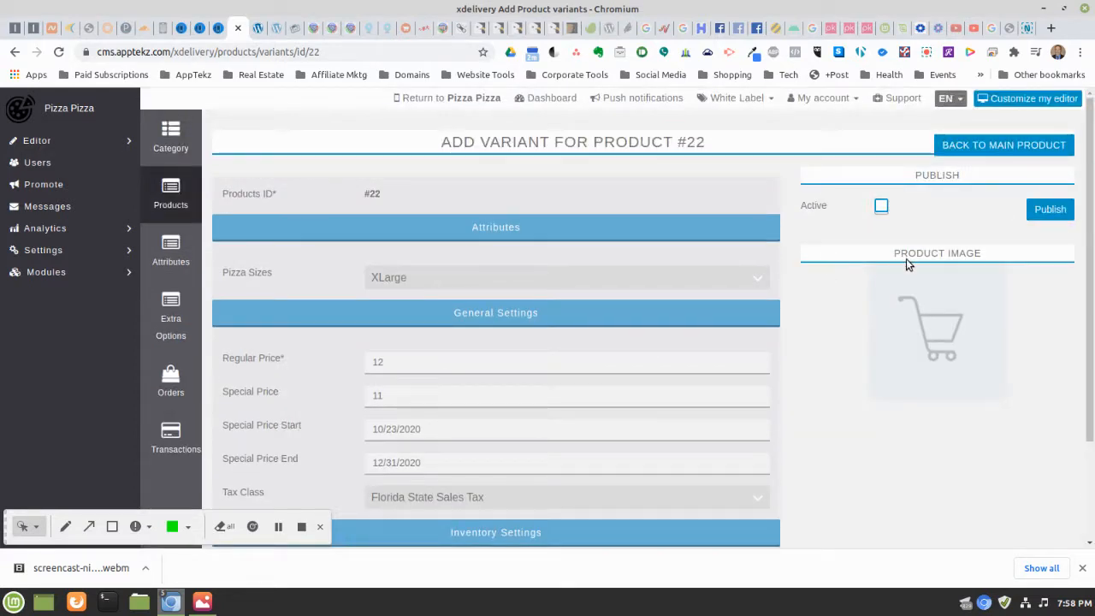
click(882, 207)
click(1049, 209)
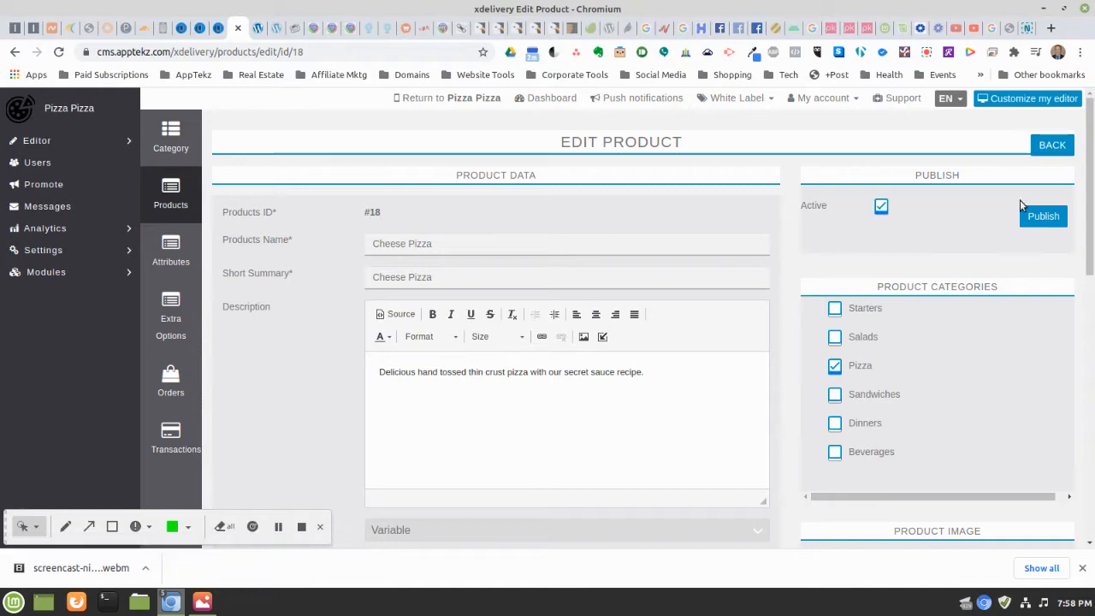
Reopen the Large variant #21 and publish it, then review the four listed size variants
scroll(787, 201, down, 9)
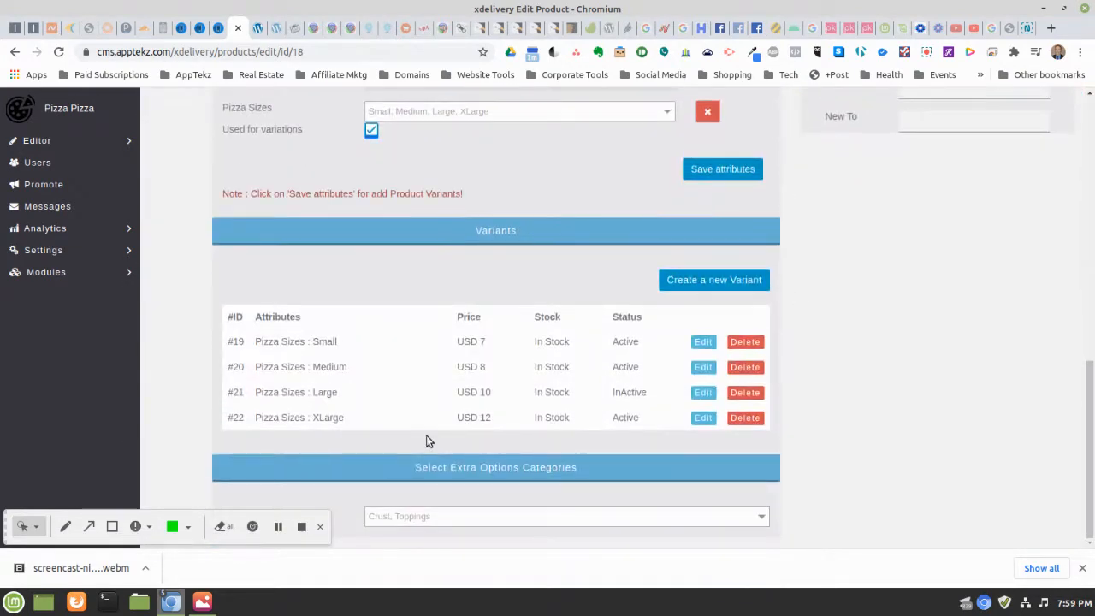
click(702, 392)
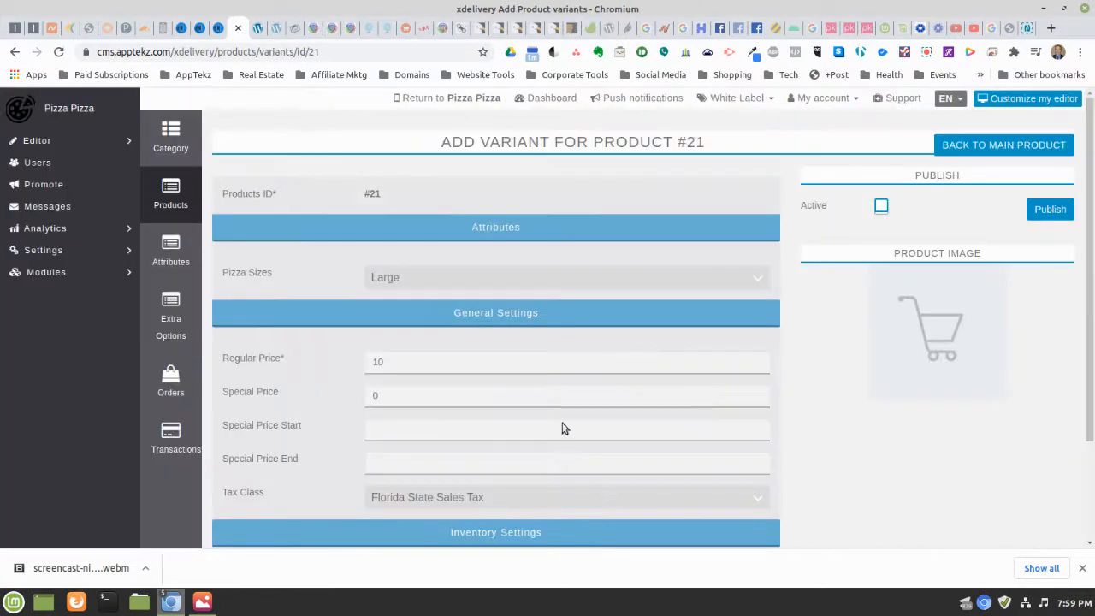
scroll(572, 332, down, 3)
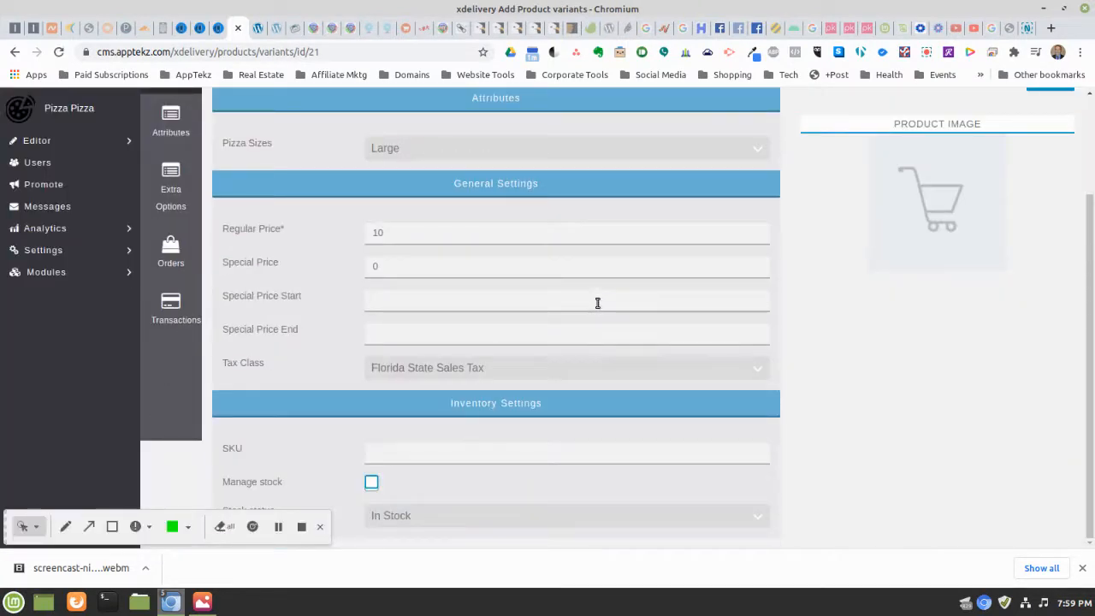
scroll(596, 302, up, 3)
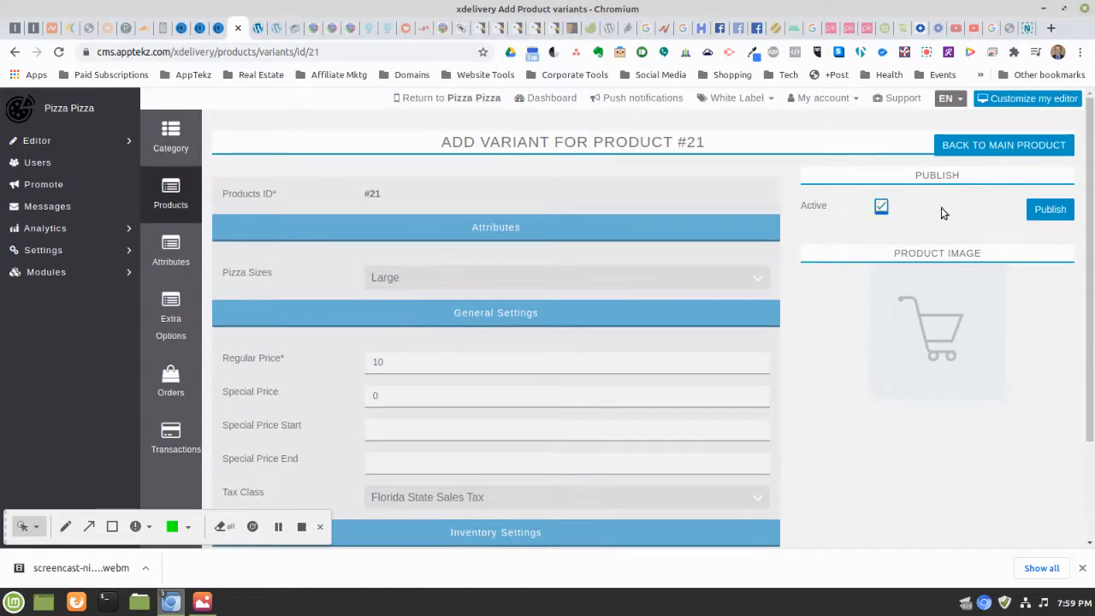
click(1050, 209)
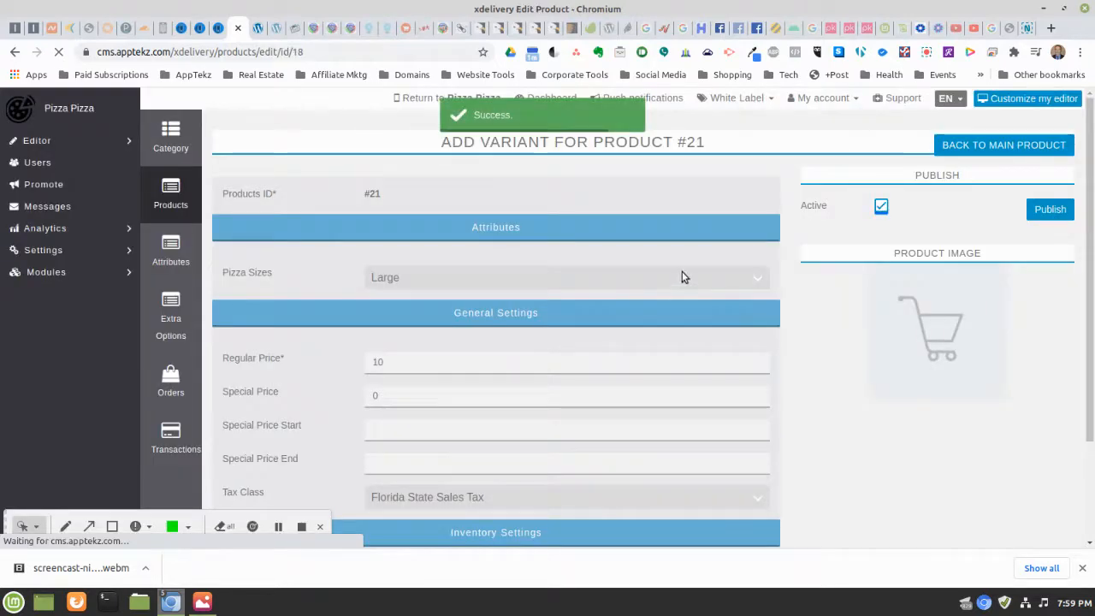
scroll(774, 264, down, 9)
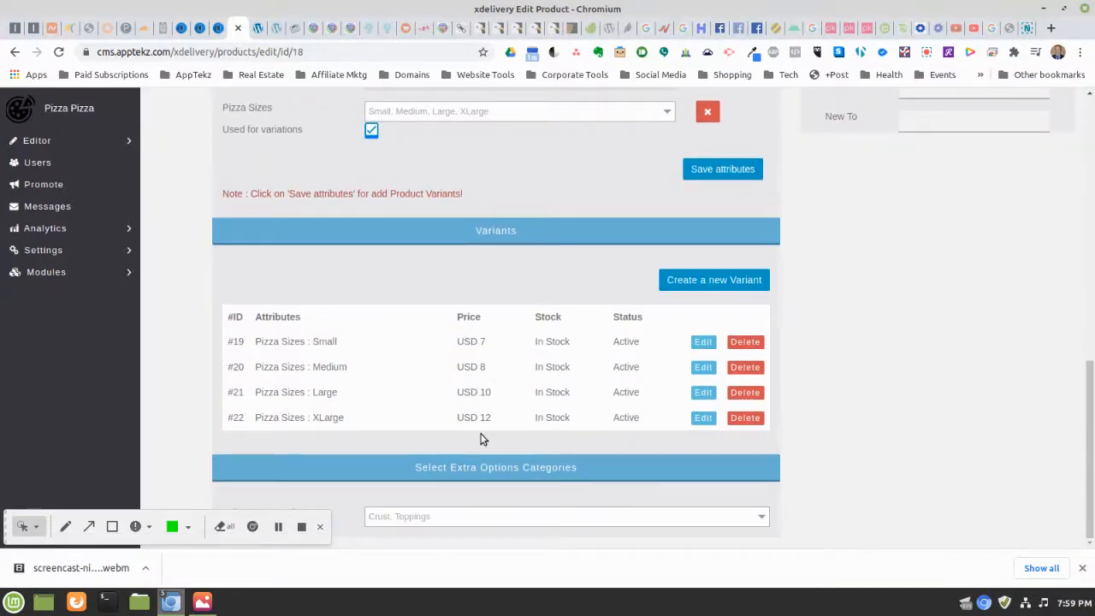
scroll(838, 269, up, 3)
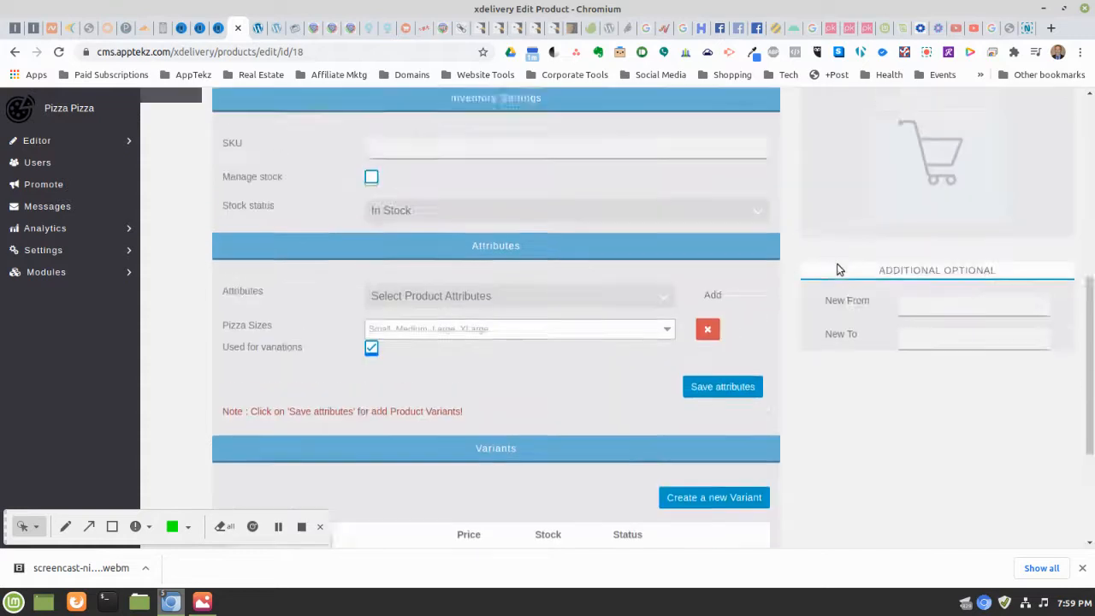
scroll(838, 270, up, 7)
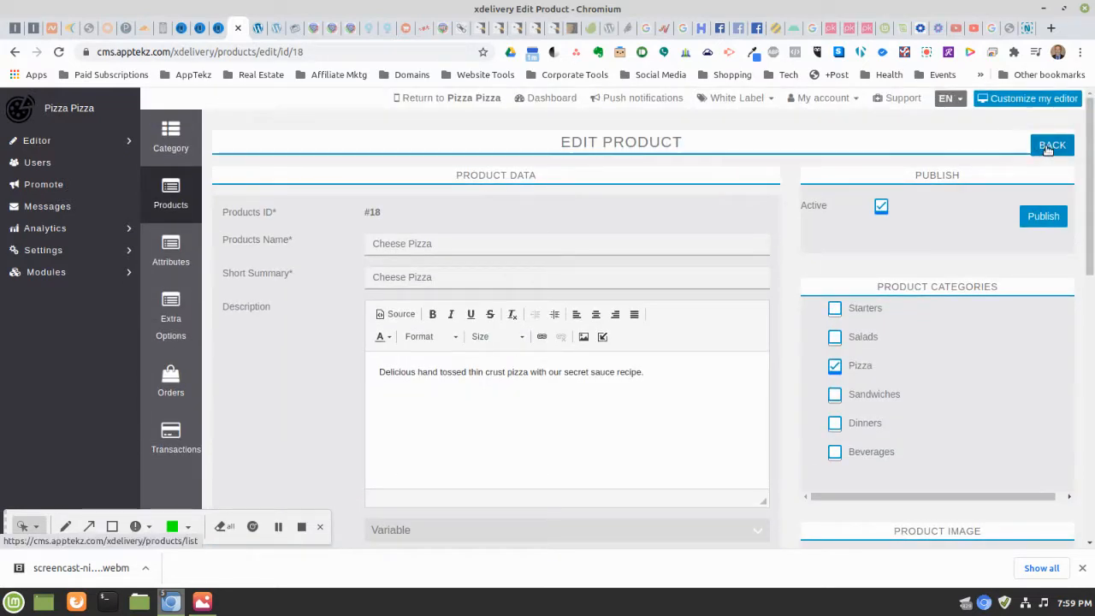
Return to the Products list and start a new blank product
click(1047, 147)
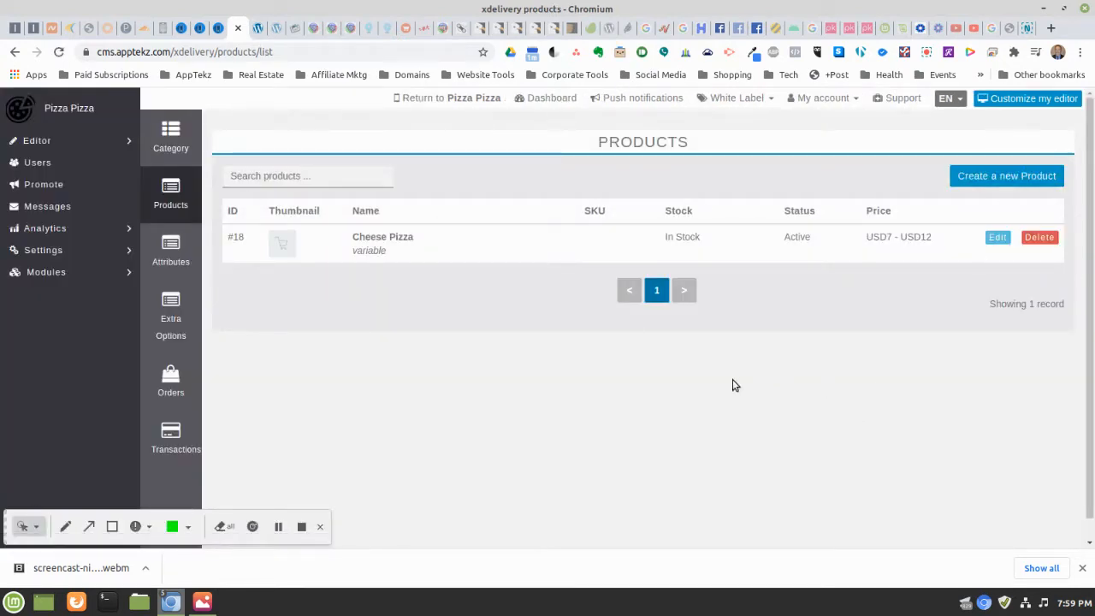
click(989, 176)
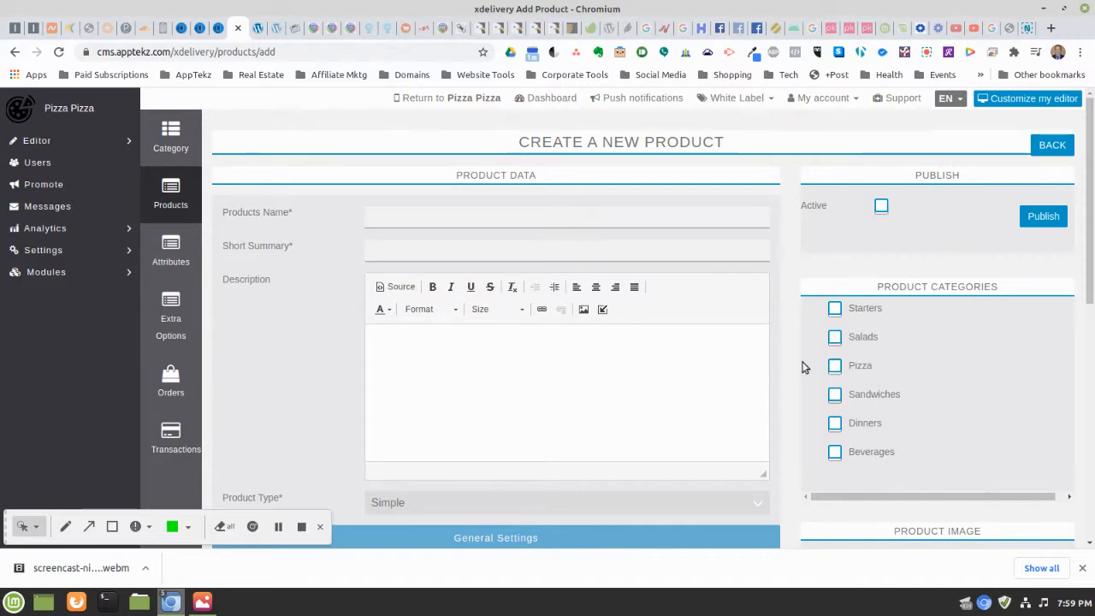
Enter the product name 'Small Salad' and the short summary 'Side Salad'
click(418, 217)
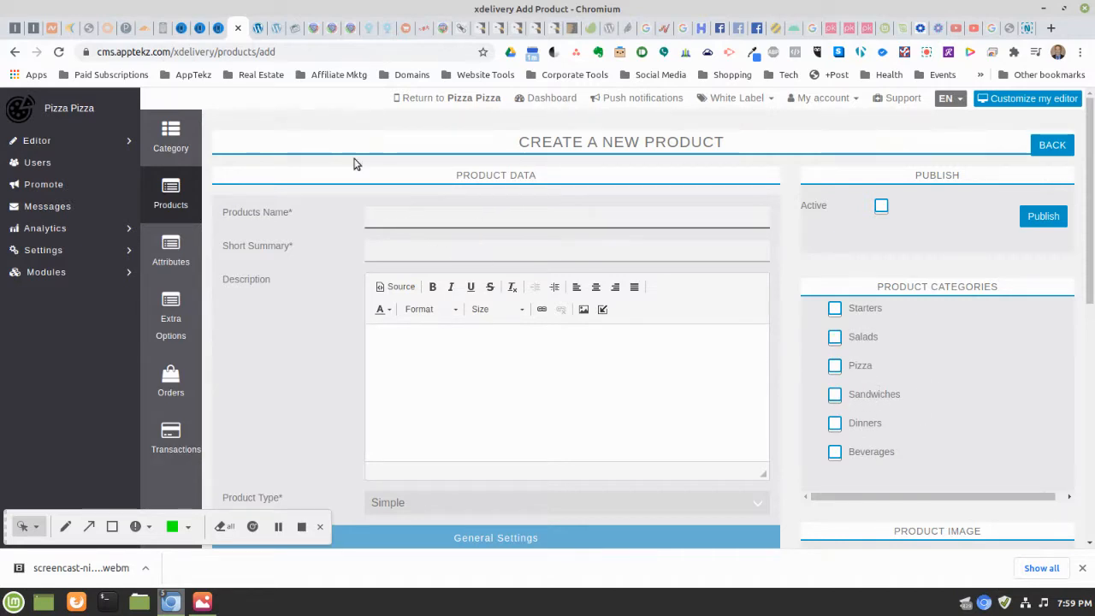
text(Sal)
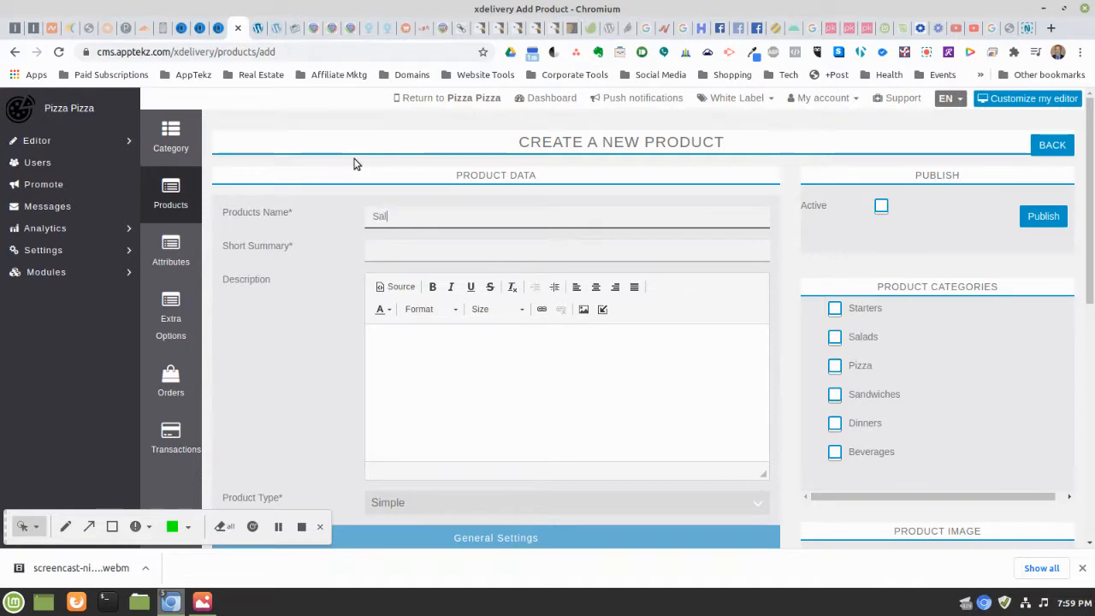
key(BackSpace)
key(BackSpace)
key(BackSpace)
text(Small )
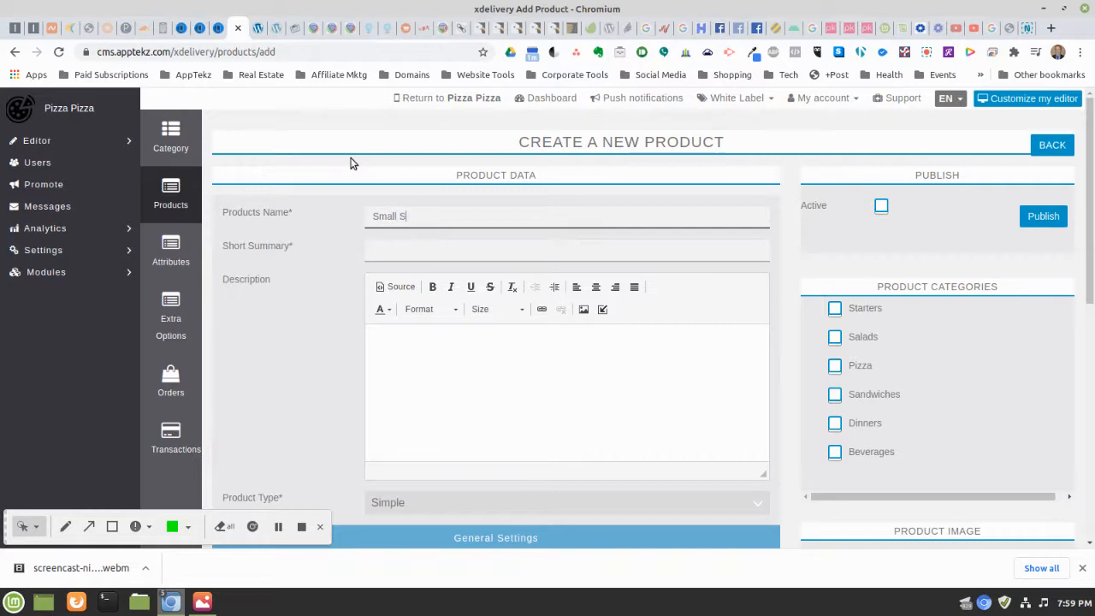
text(Salad)
click(411, 248)
text(Small)
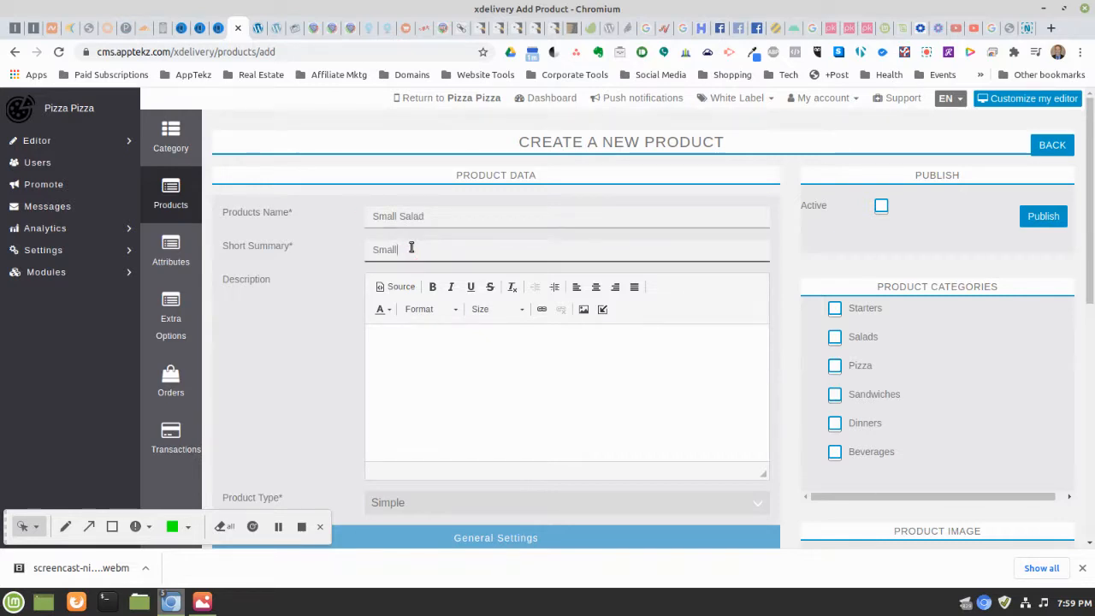
text( Dine)
key(BackSpace)
key(BackSpace)
key(BackSpace)
key(BackSpace)
key(BackSpace)
text(S)
key(BackSpace)
key(BackSpace)
key(BackSpace)
key(BackSpace)
key(BackSpace)
key(BackSpace)
text(ide Salad)
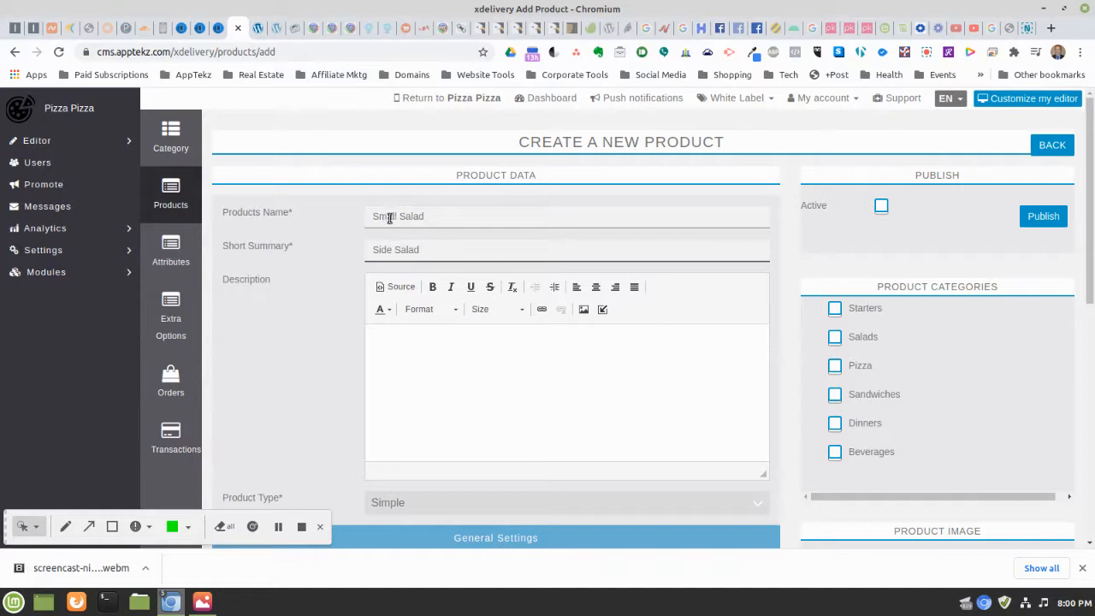
Correct the name to 'Side Salad' and add the description 'Small Side Salad'
click(399, 216)
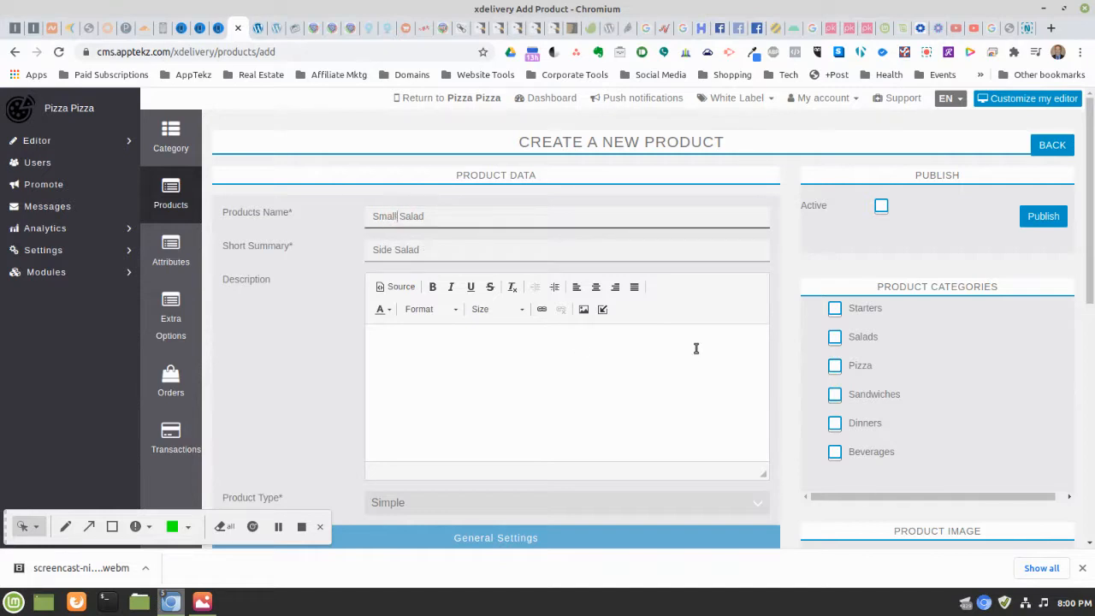
key(BackSpace)
key(BackSpace)
key(BackSpace)
key(BackSpace)
key(BackSpace)
text(Side)
click(519, 332)
text(S)
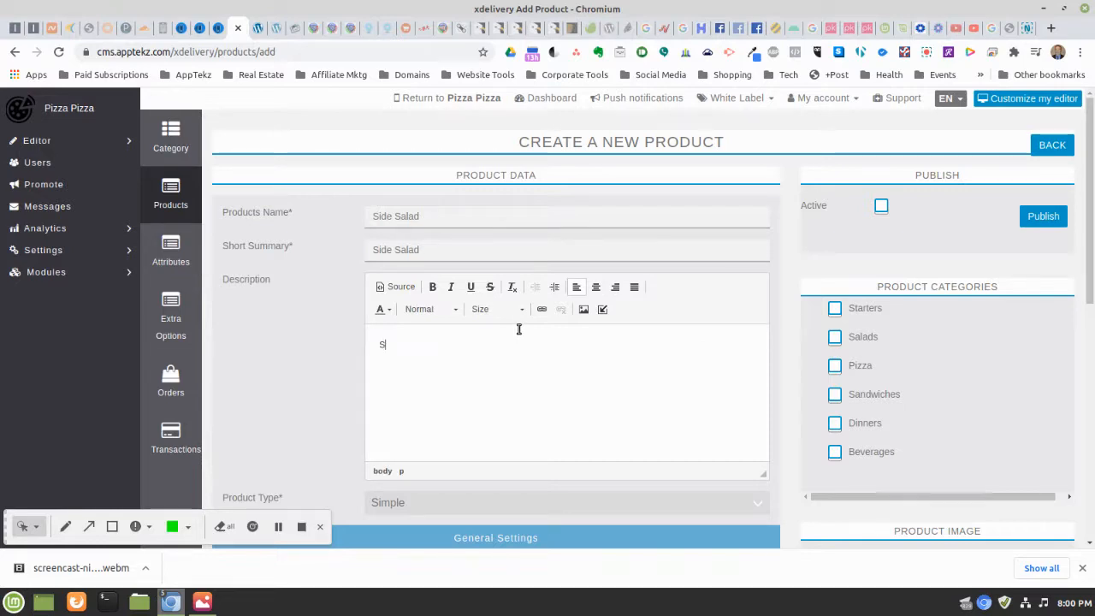
text(mall Side Salad)
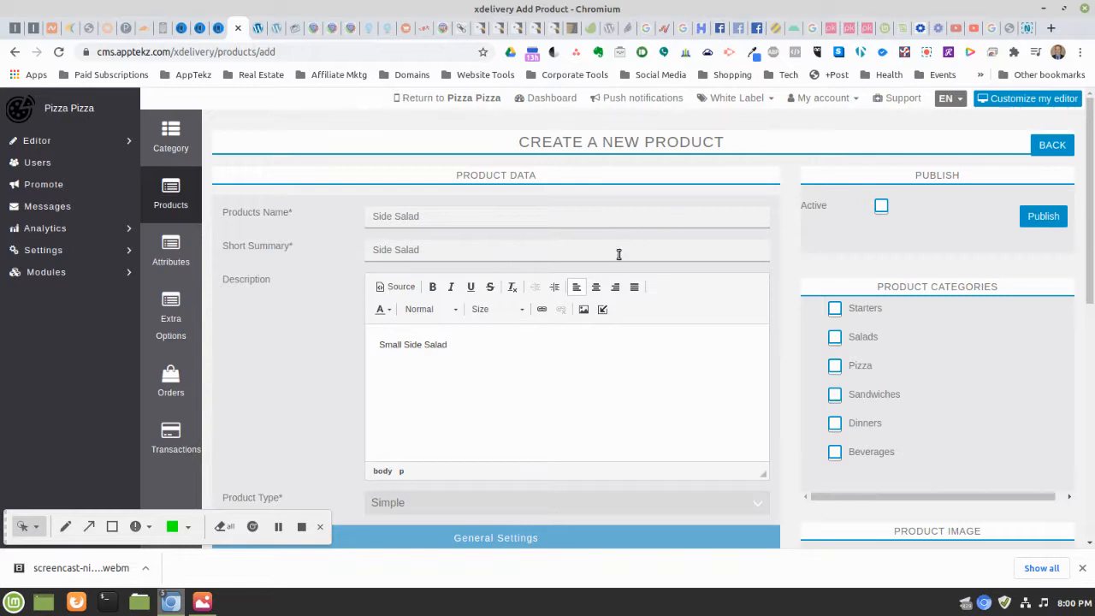
scroll(619, 282, down, 3)
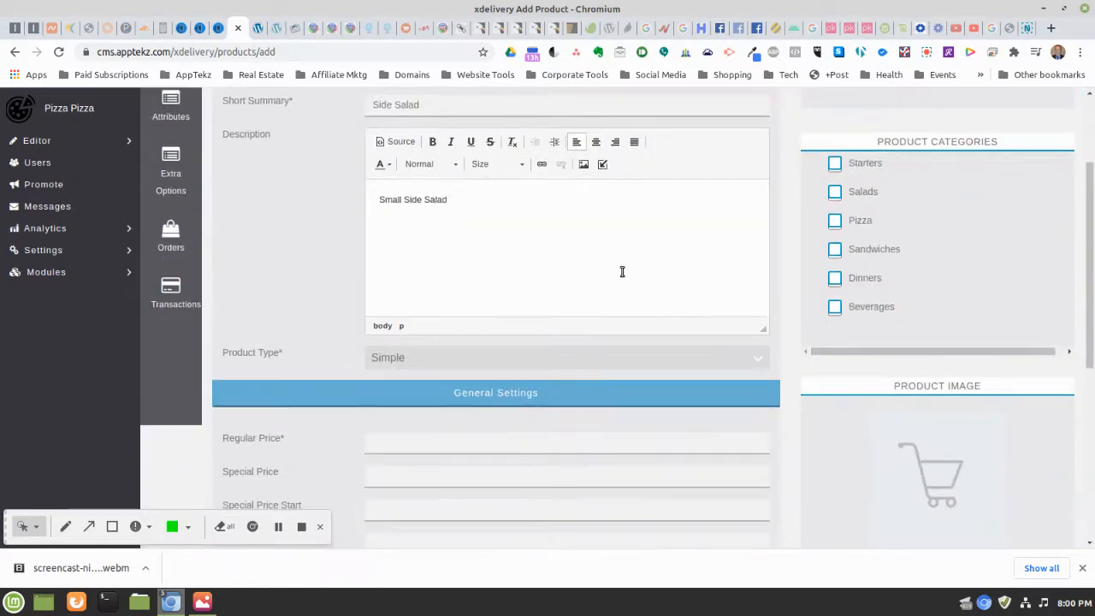
Set the Side Salad's regular price to 5 with Florida State Sales Tax
click(449, 438)
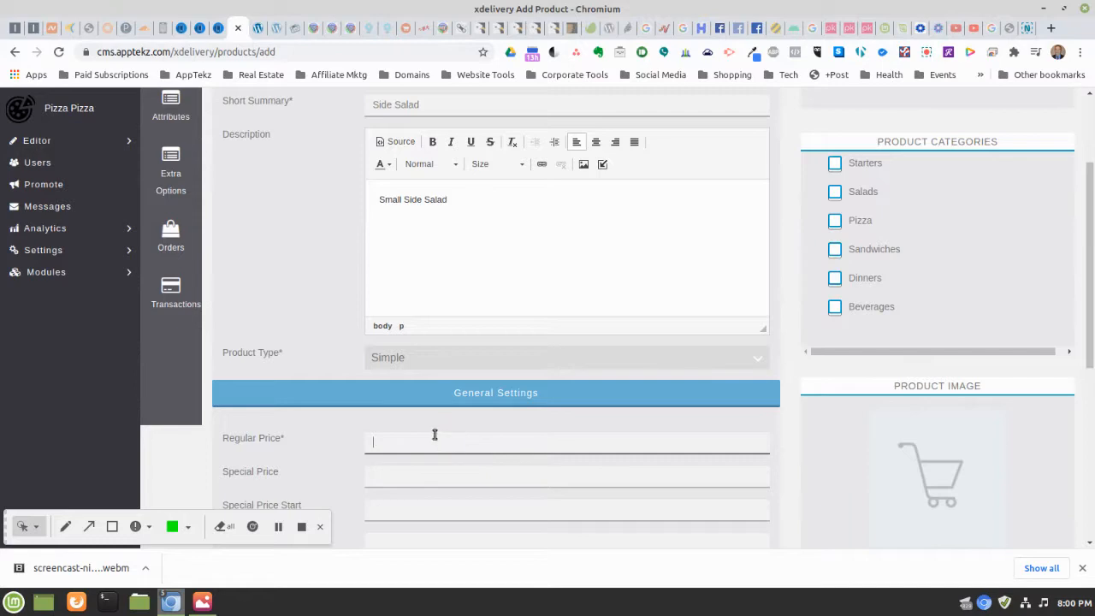
text(5)
scroll(565, 433, down, 3)
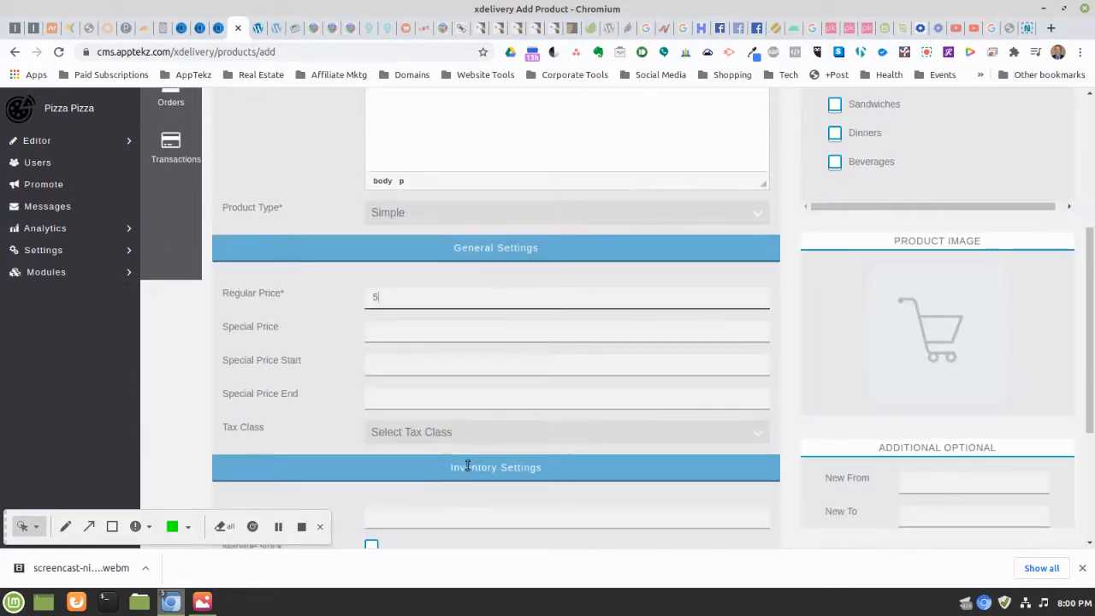
click(429, 431)
click(426, 465)
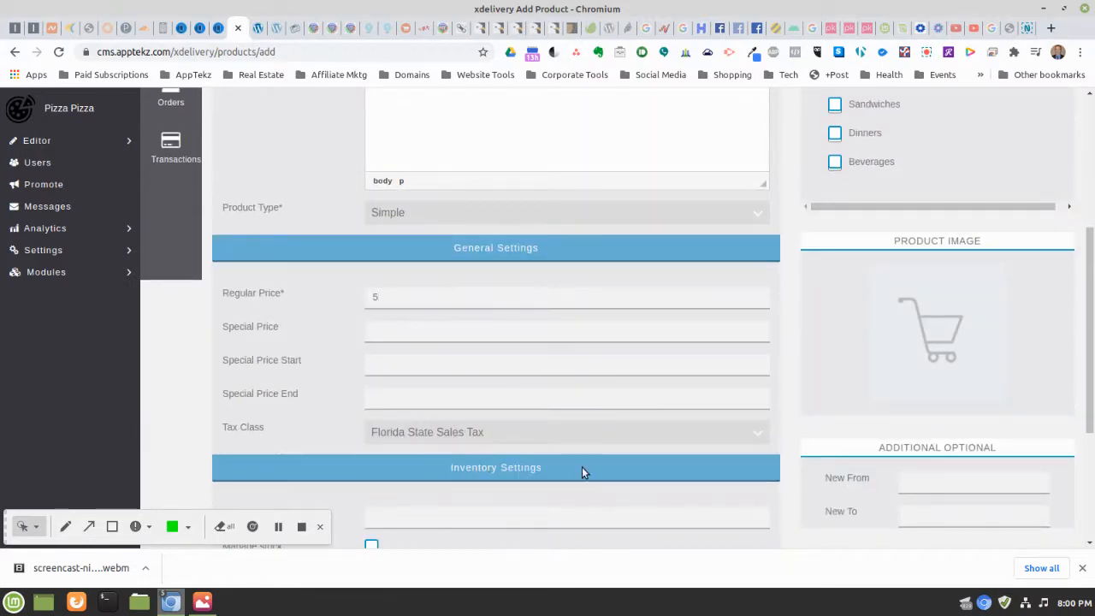
scroll(655, 408, down, 5)
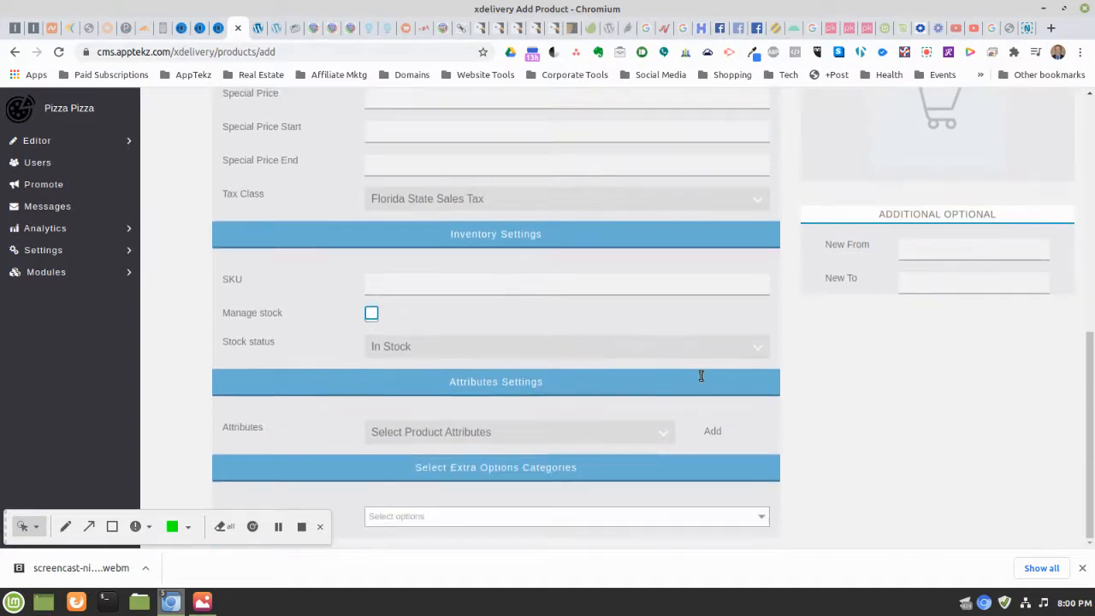
Add Dressing as the extra option category, leaving product attributes unselected
click(614, 432)
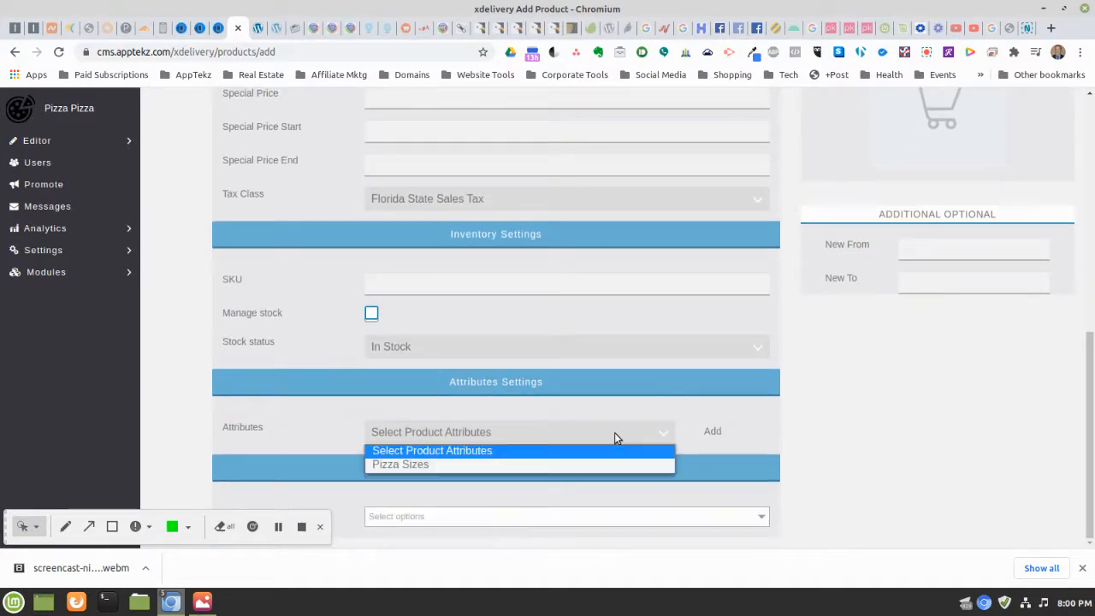
click(614, 432)
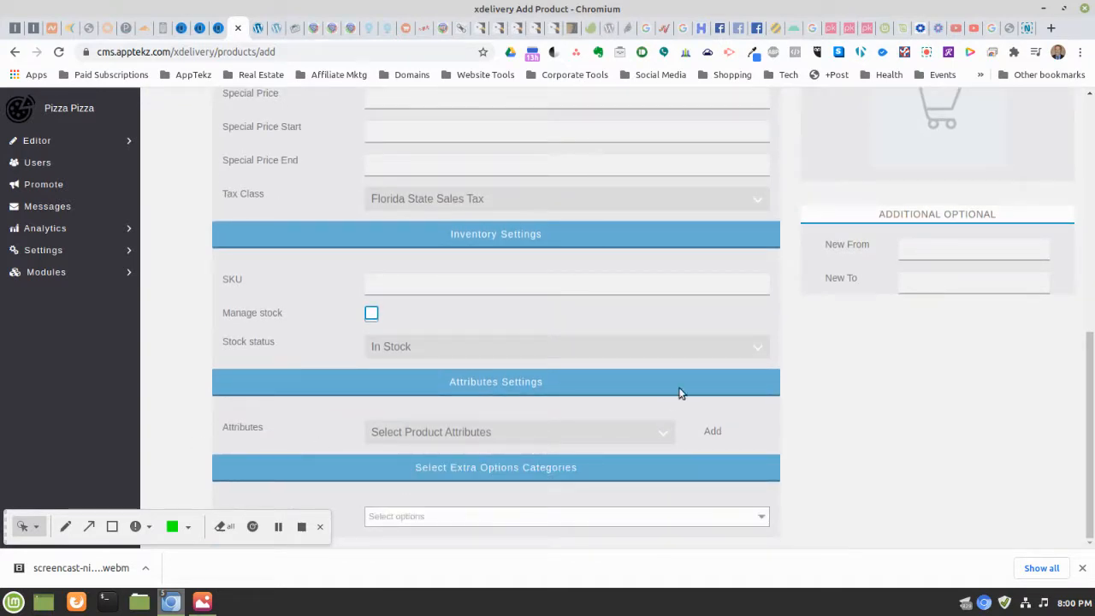
click(633, 517)
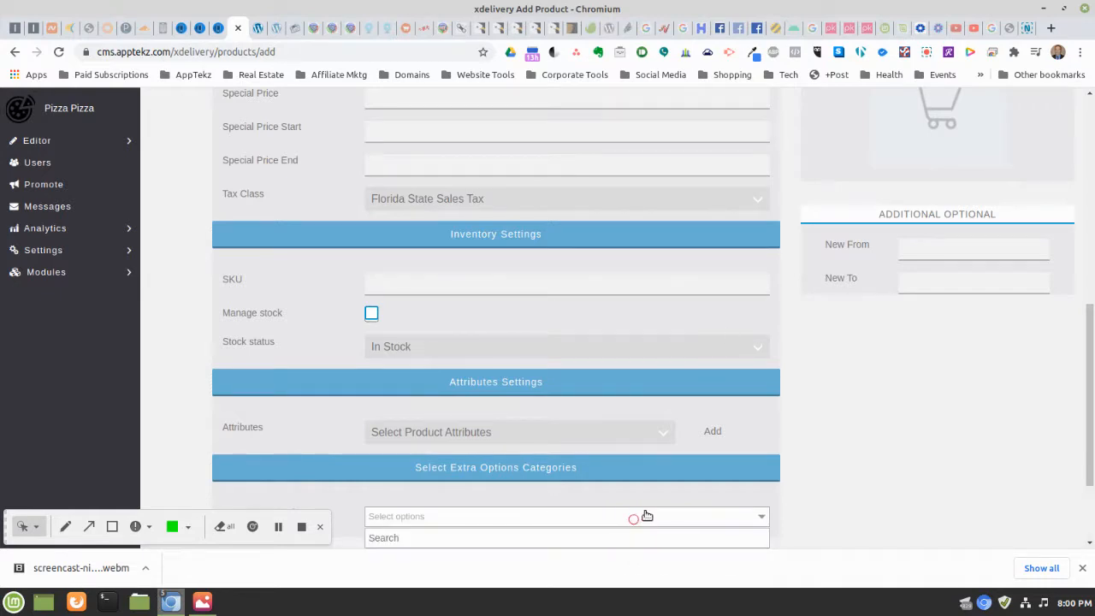
scroll(642, 513, down, 2)
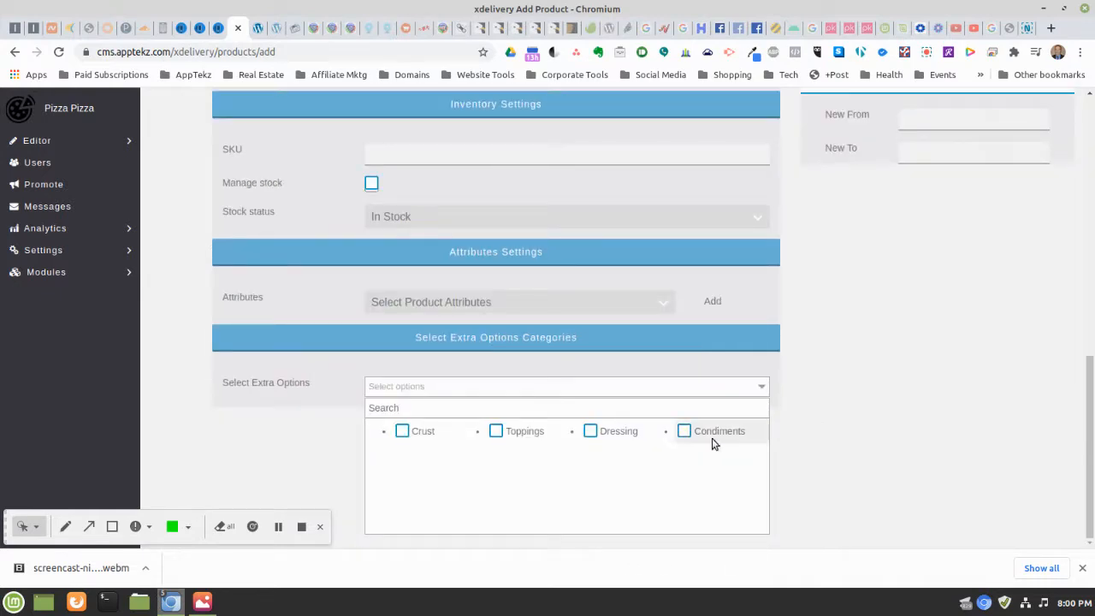
click(588, 434)
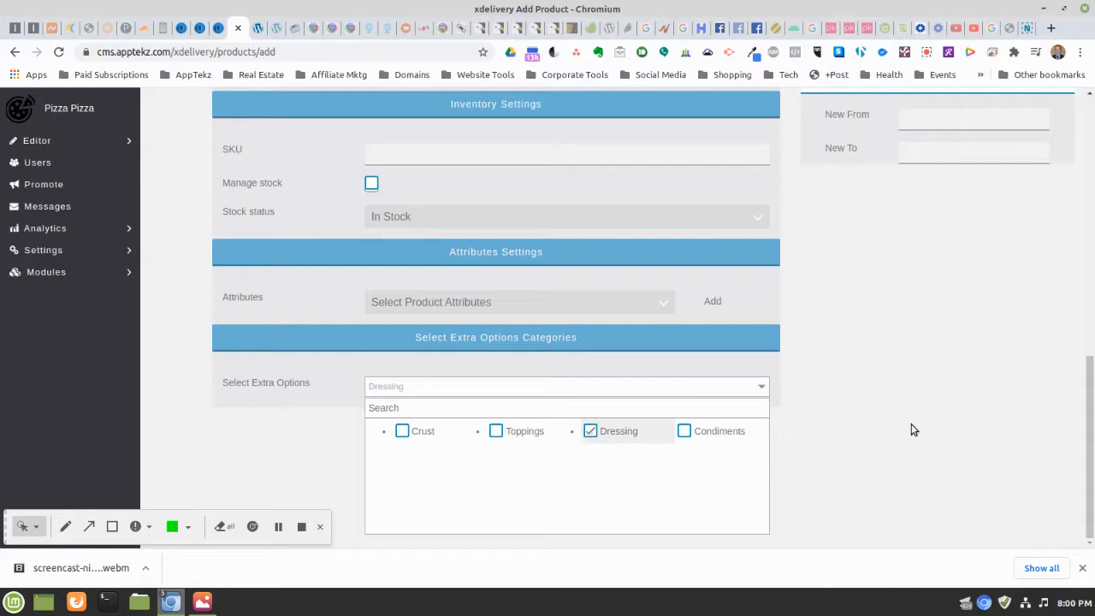
click(818, 431)
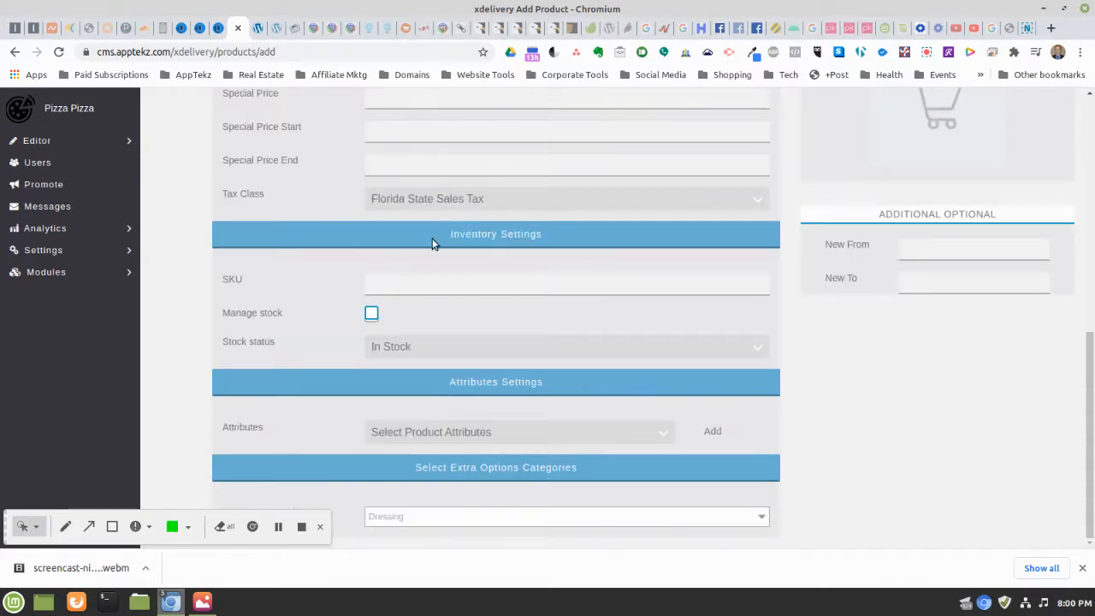
scroll(432, 244, up, 3)
scroll(531, 269, down, 3)
click(372, 438)
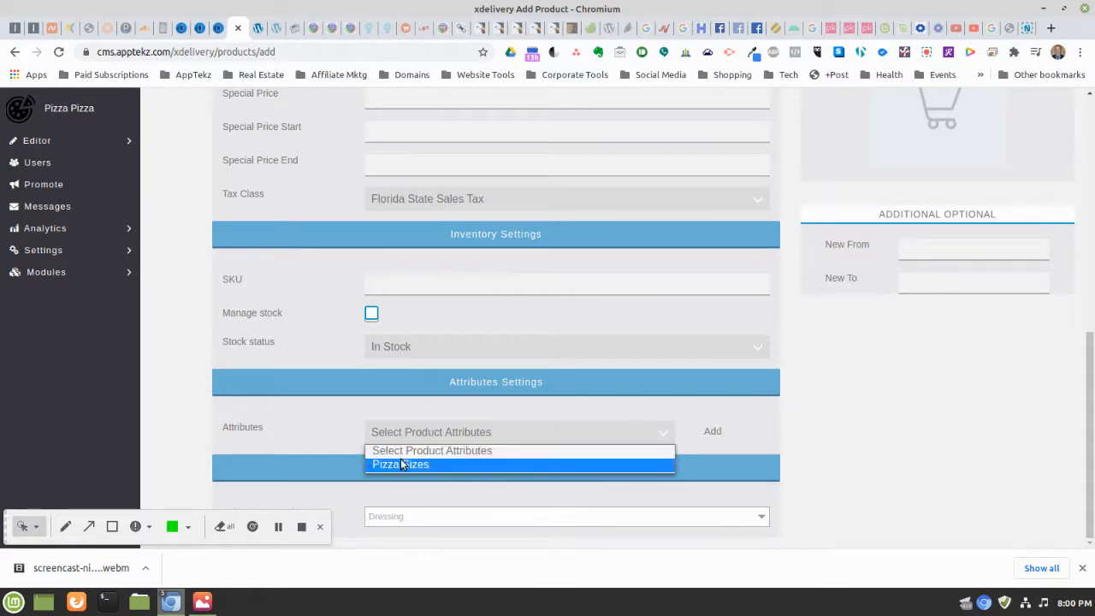
click(317, 431)
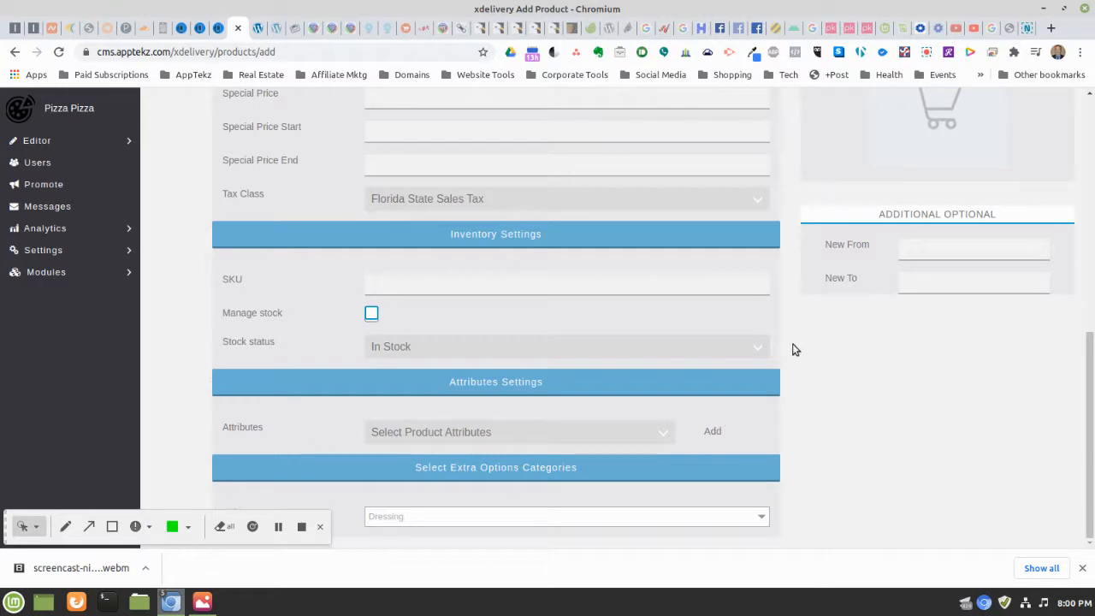
scroll(791, 349, up, 6)
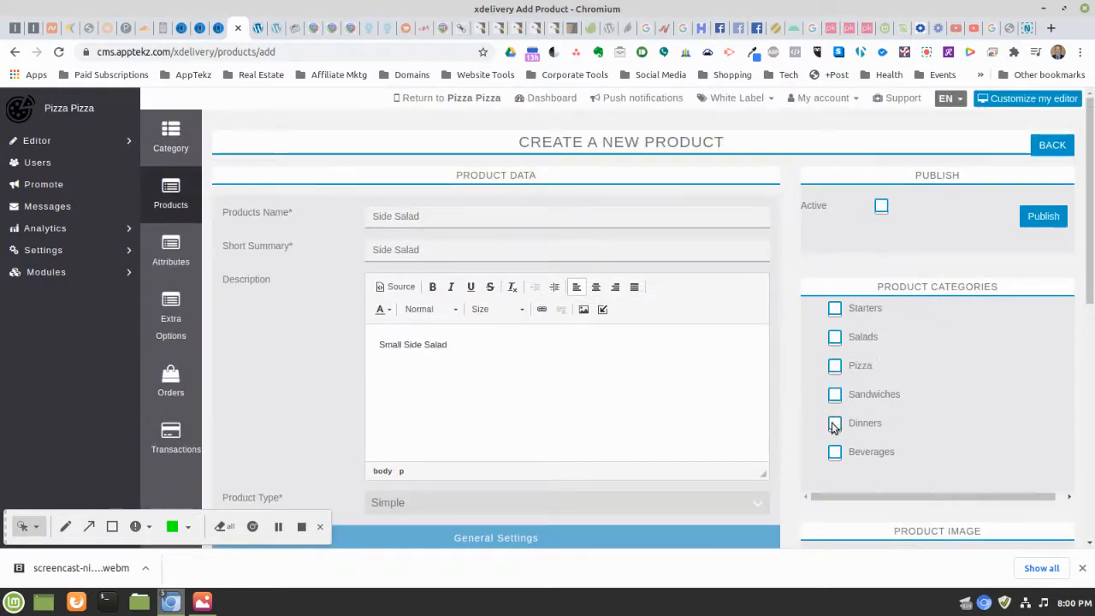
Assign Side Salad to Salads and Starters, mark it active, publish it, and start another product
click(835, 338)
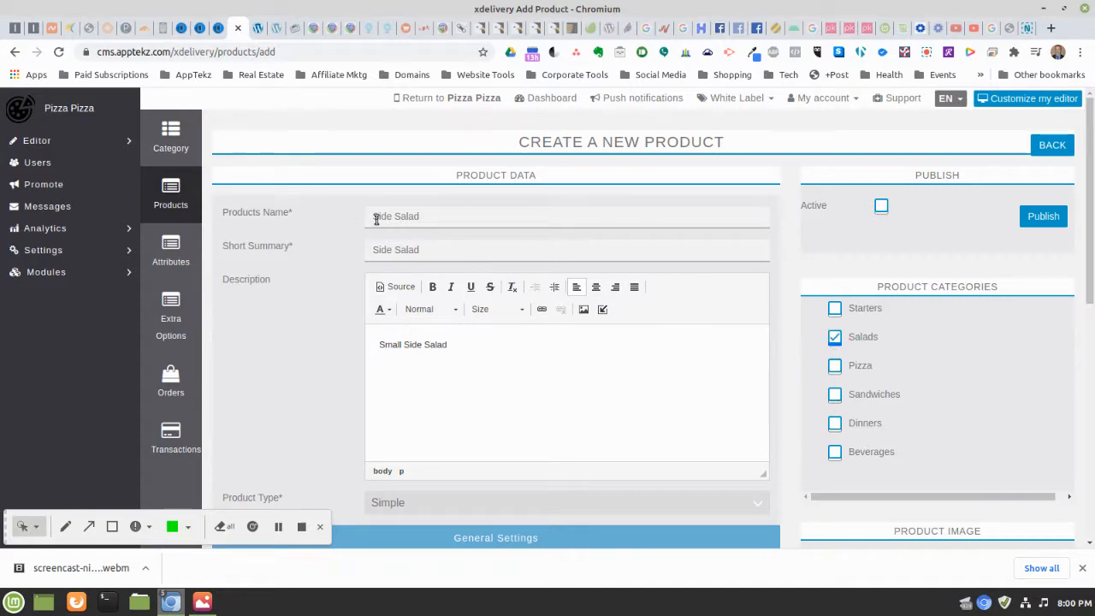
click(835, 310)
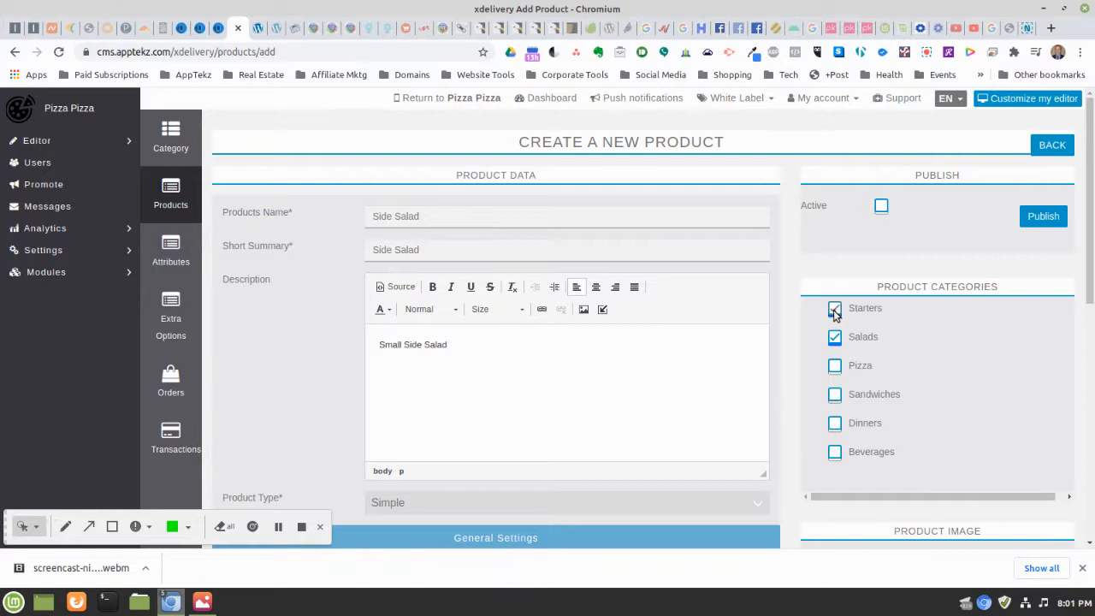
click(881, 208)
click(1042, 216)
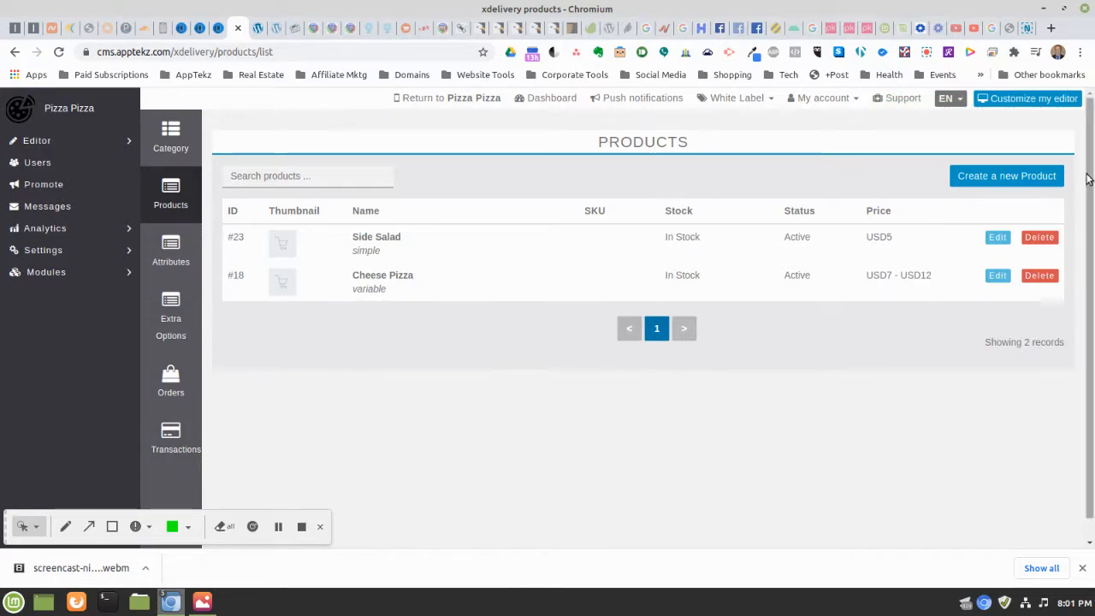
click(979, 177)
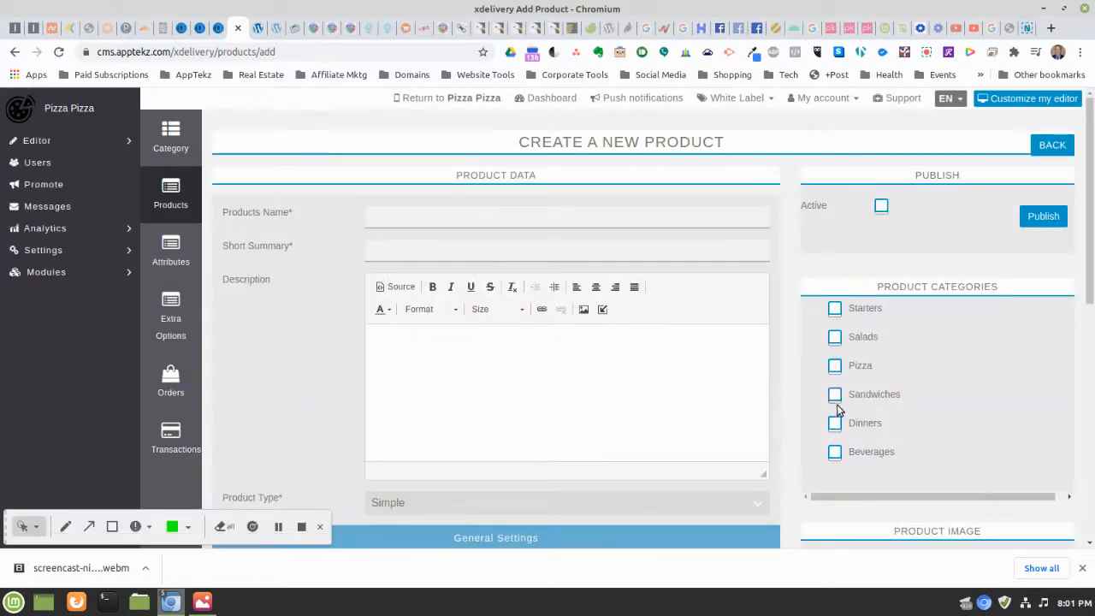
Put the new product in Sandwiches and enter 'Turkey Club Sandwich' as its name and short summary
click(835, 396)
click(373, 215)
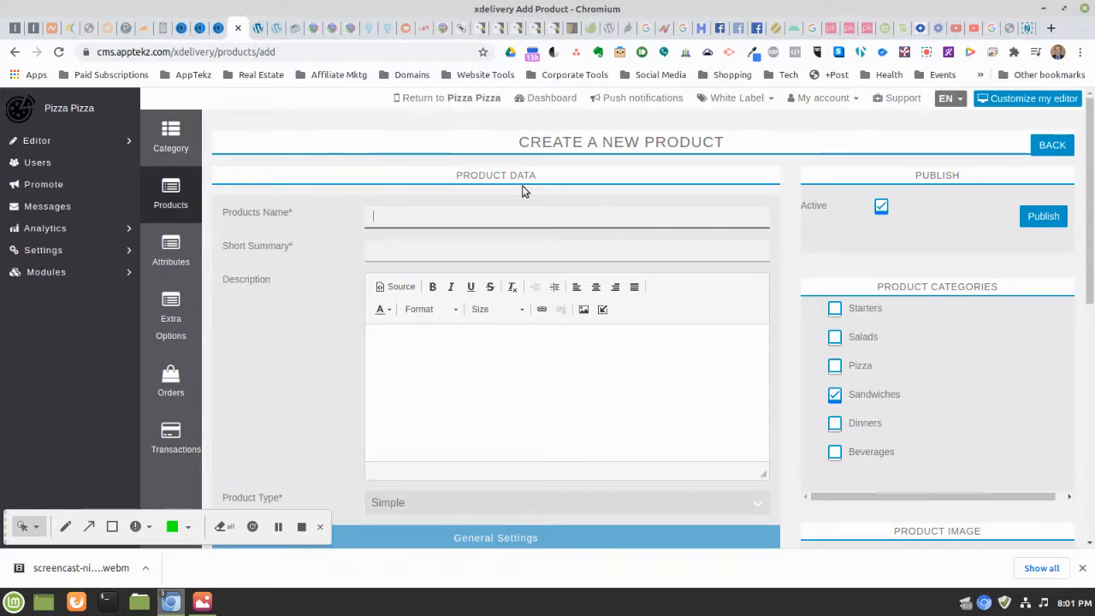
text(Turkey)
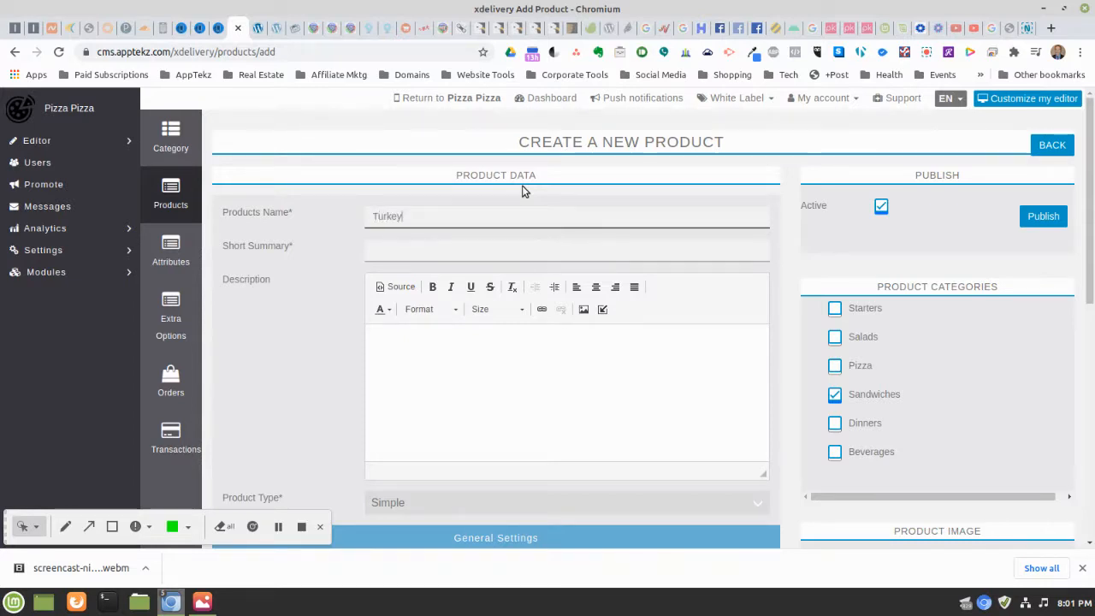
text( Club Sandwich)
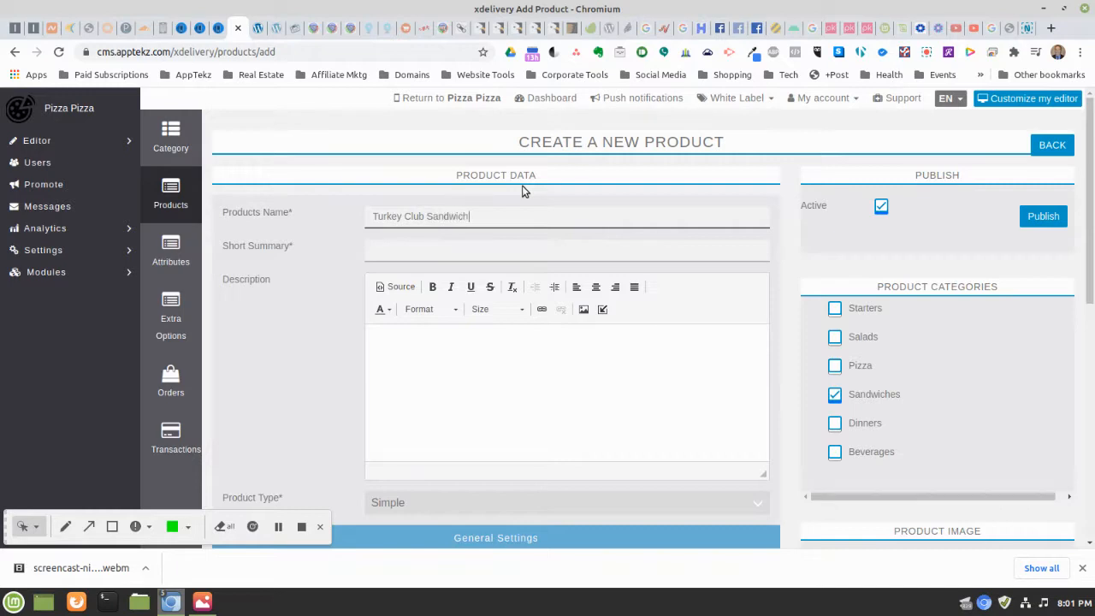
click(396, 243)
text(T)
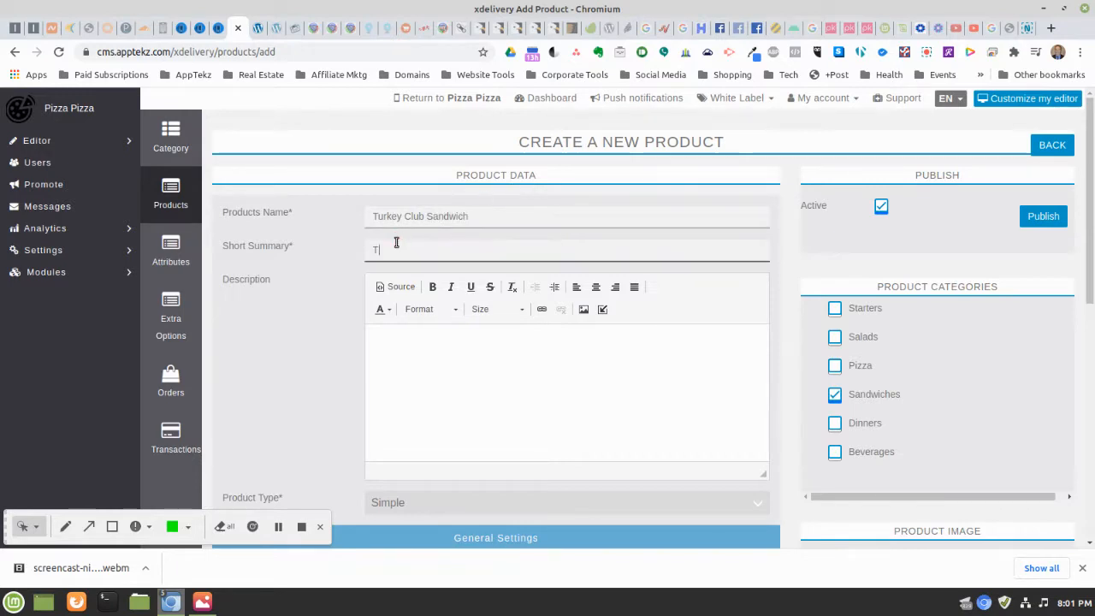
text(urkey )
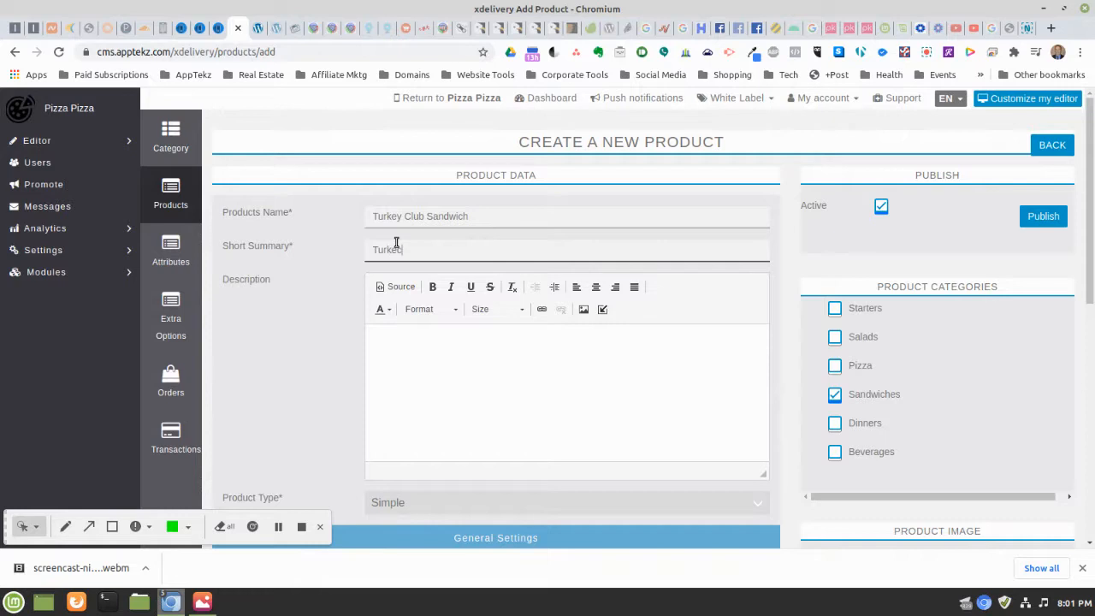
text(Club Sandwich)
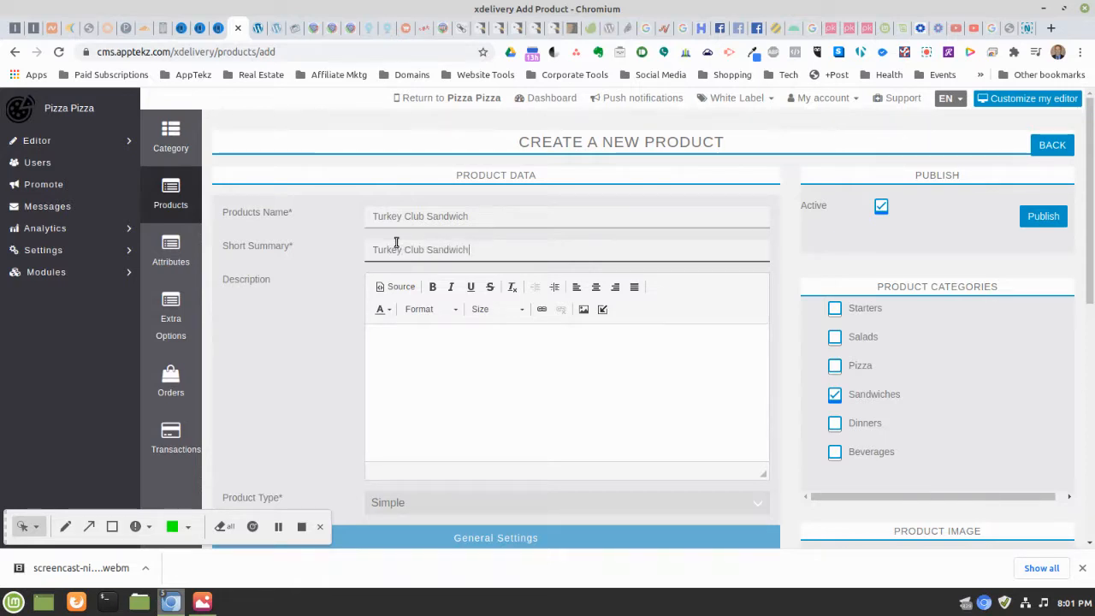
Write the sandwich's ingredient description, from toasted bread and turkey through lettuce, tomato and mayonnaise
click(430, 342)
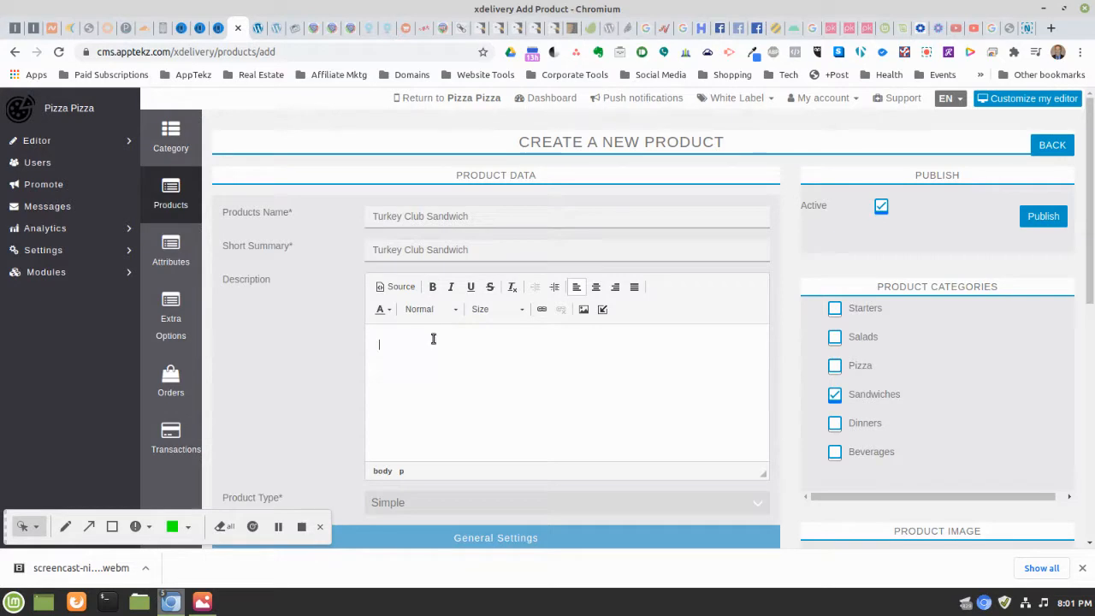
text(Turkey)
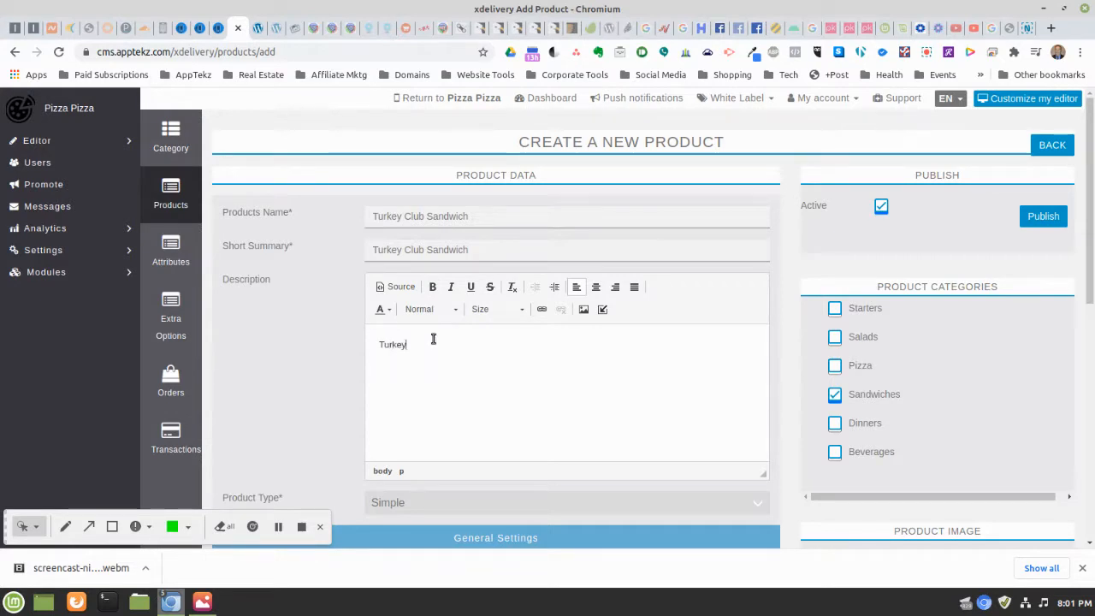
text( Club )
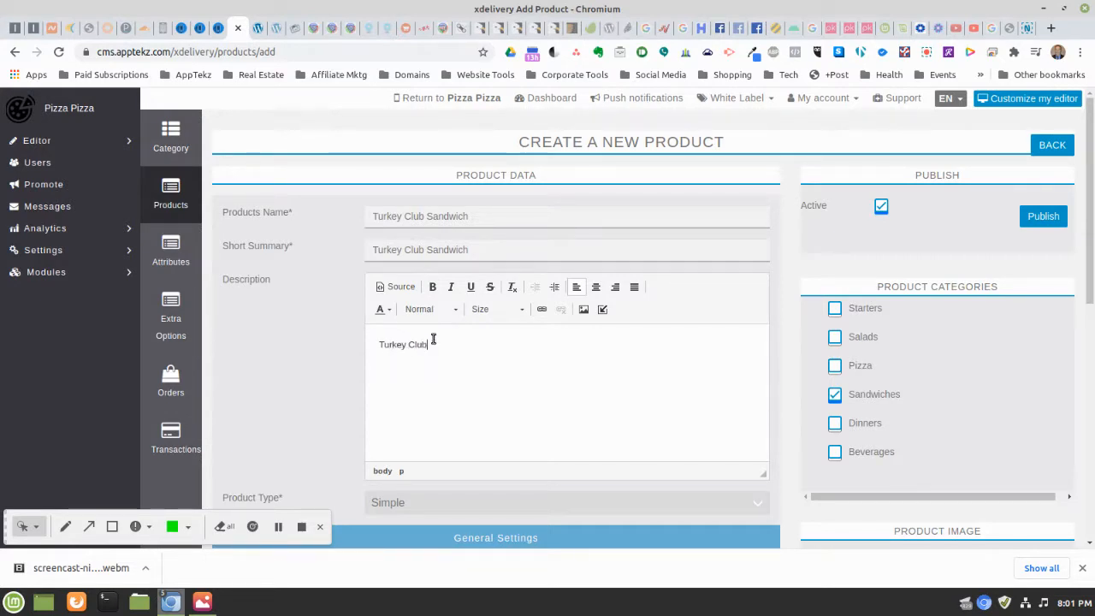
text(Sandwich )
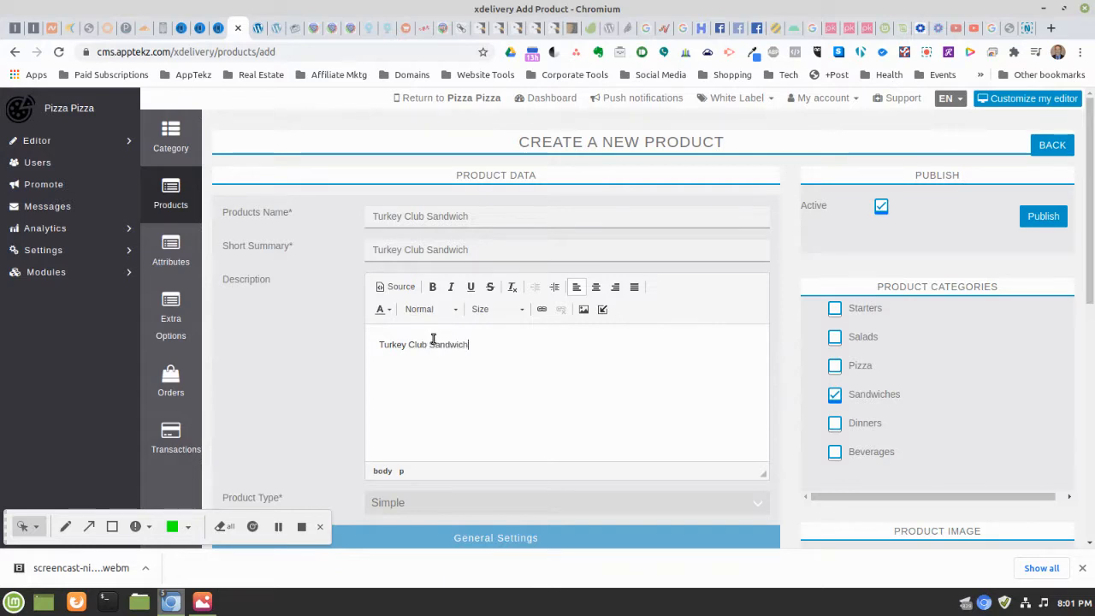
text(on )
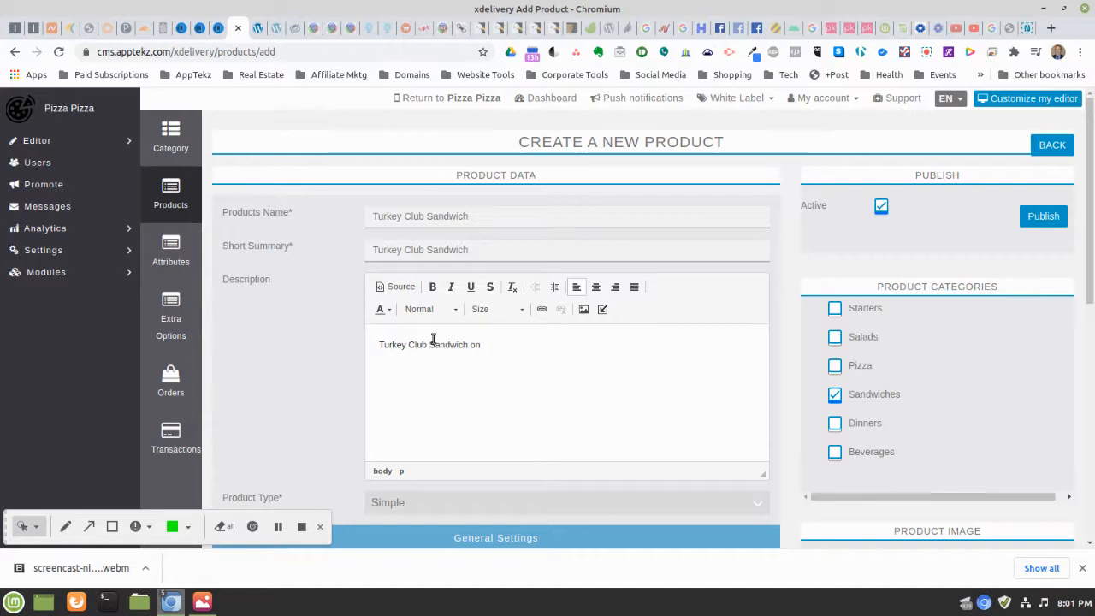
text(Toa)
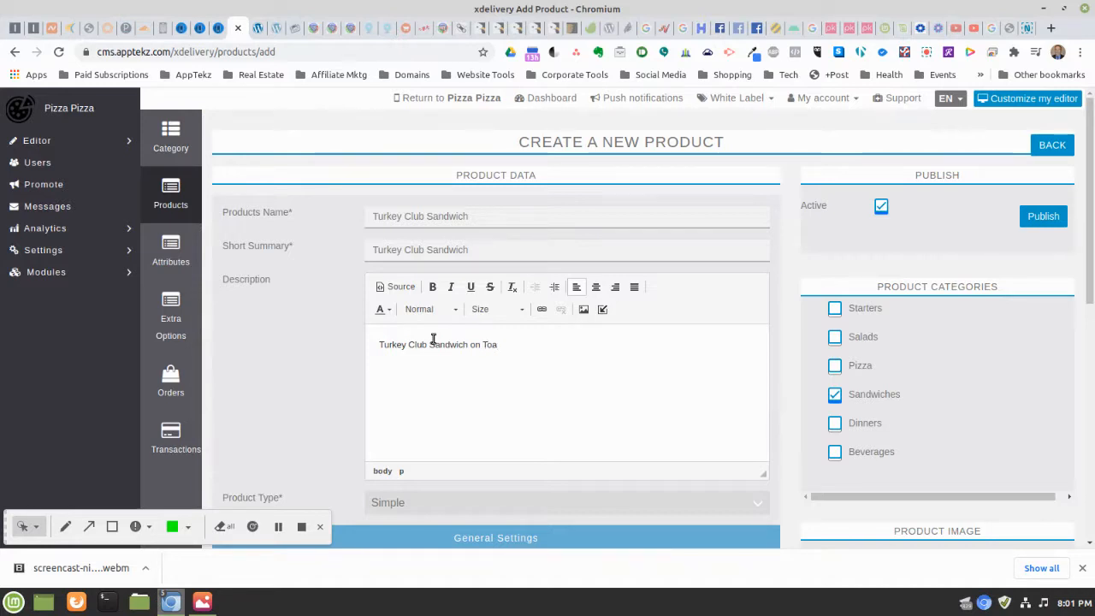
text(ste Bread with Tur)
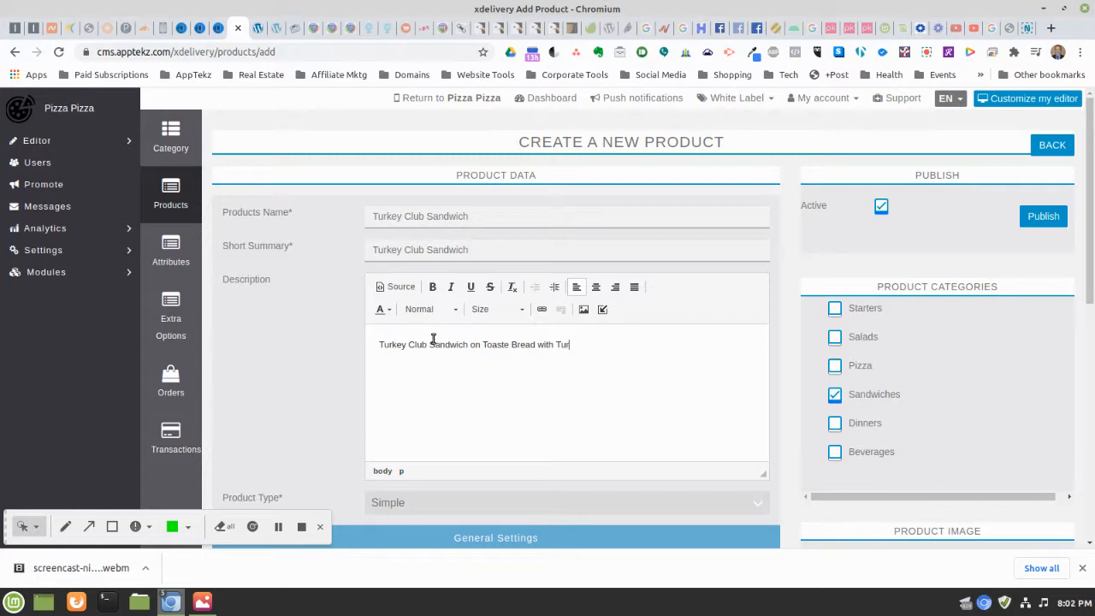
text(key, Bacon,)
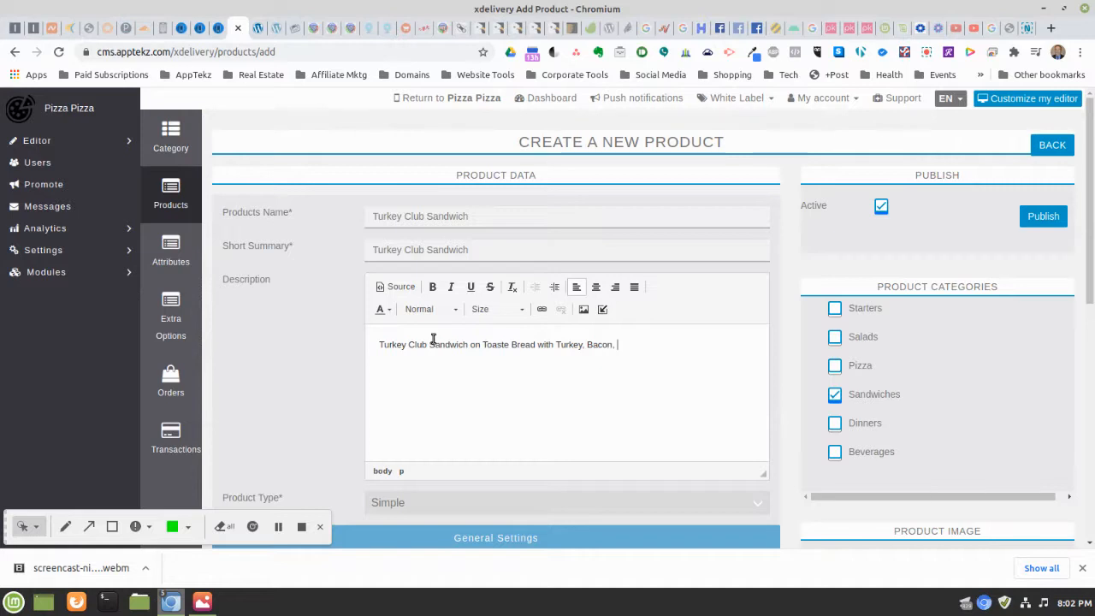
text(Lettu)
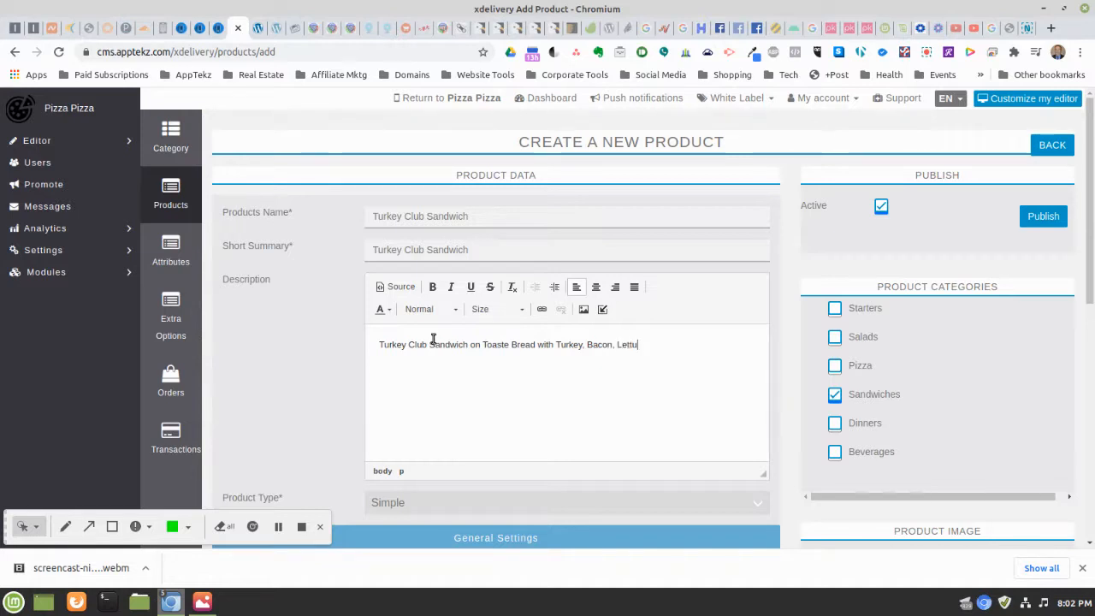
text(ce, Toma)
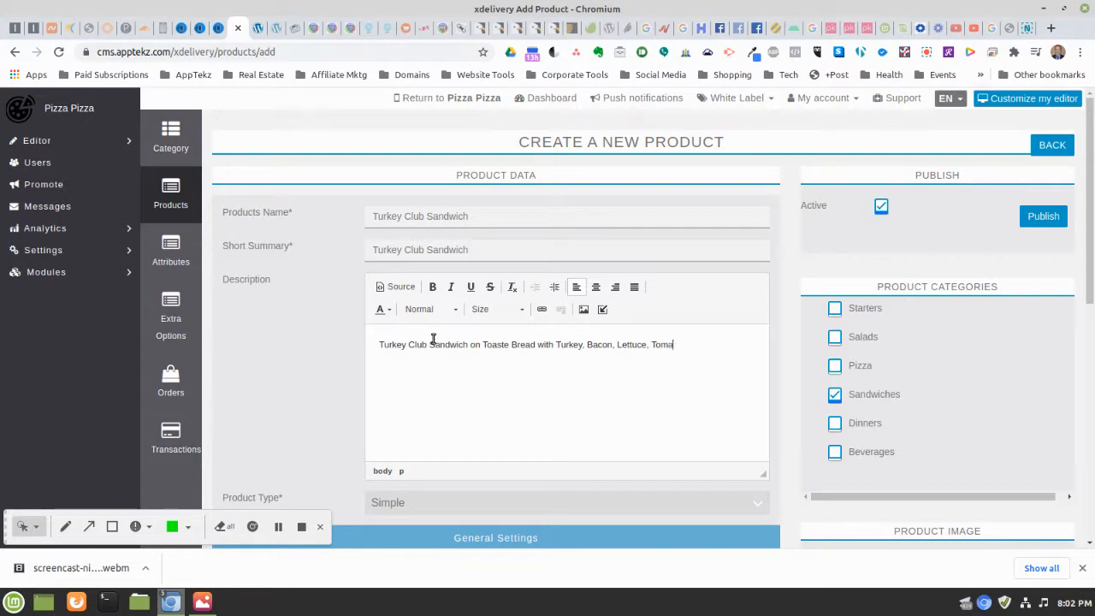
text(to, and Mayonaise.)
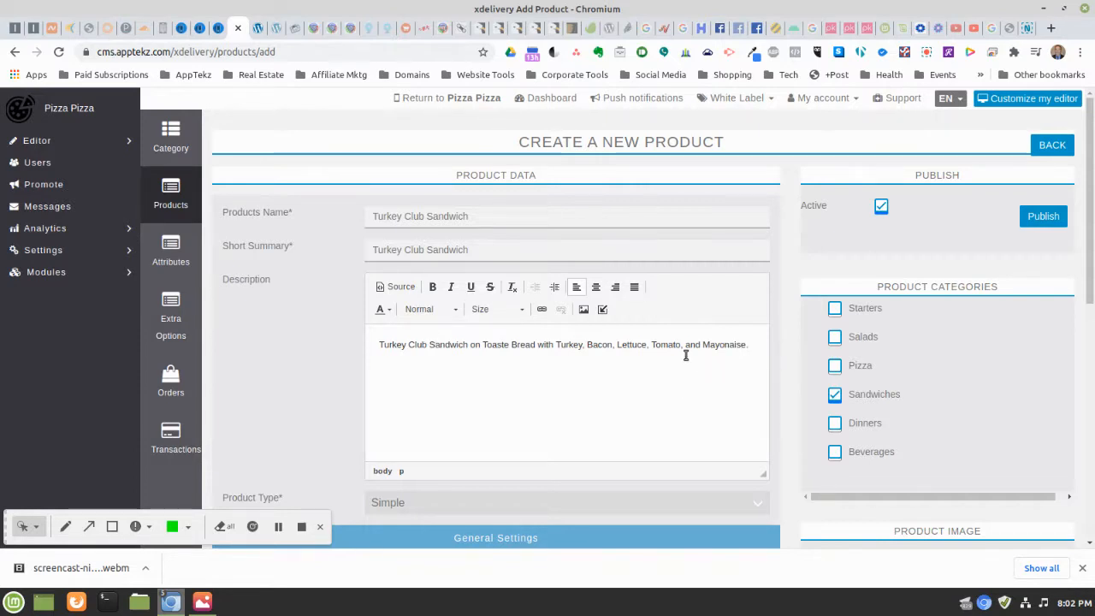
scroll(493, 402, down, 3)
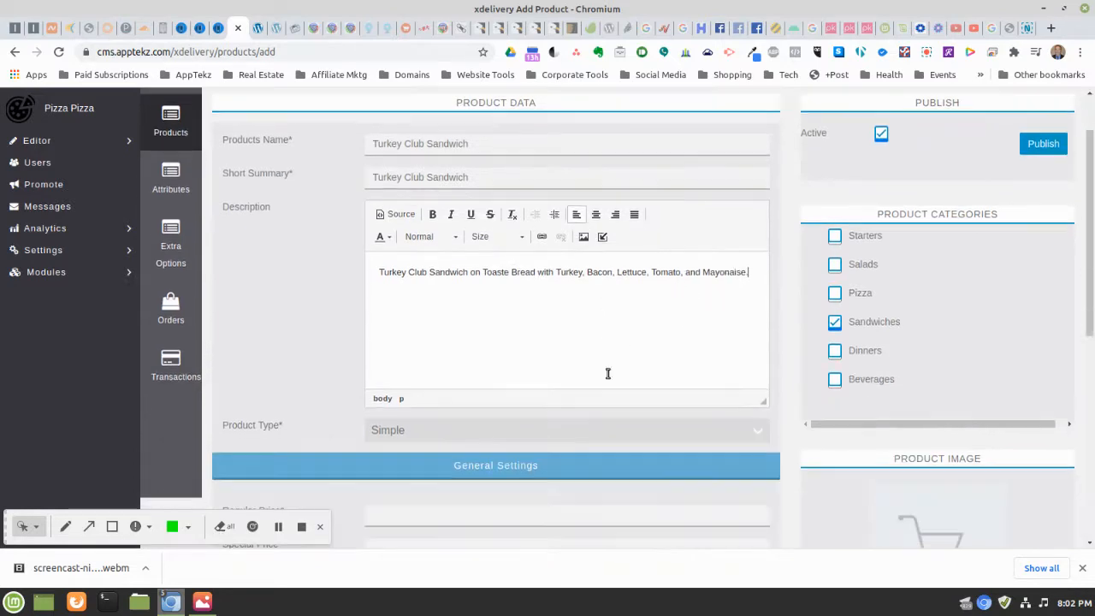
Set the Turkey Club Sandwich regular price to 10 with Florida State Sales Tax
click(399, 442)
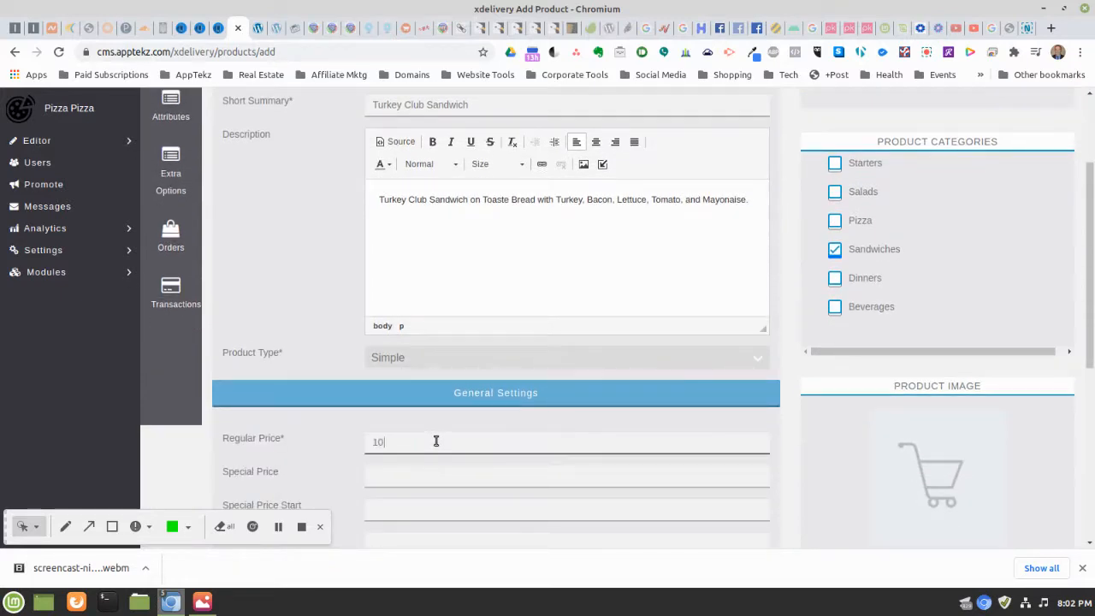
scroll(630, 414, down, 3)
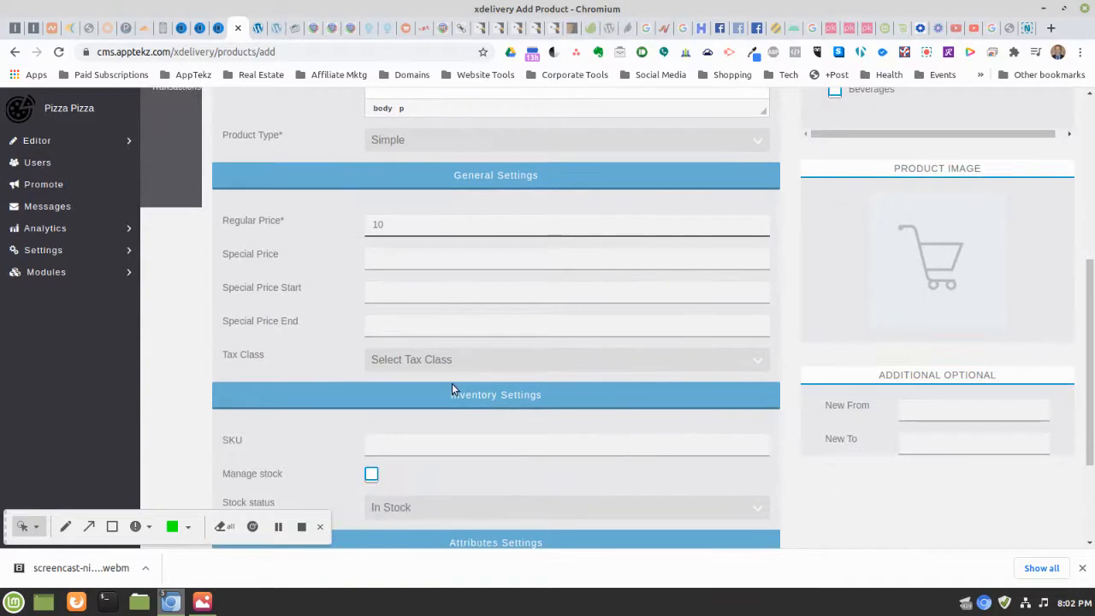
click(459, 359)
click(426, 388)
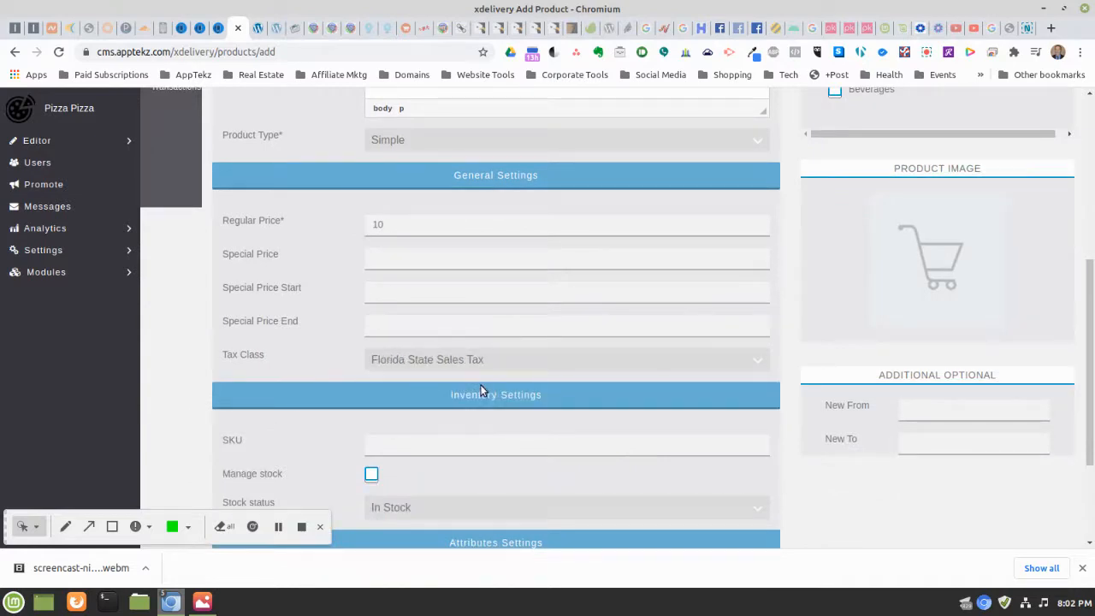
scroll(651, 359, down, 1)
scroll(652, 360, down, 3)
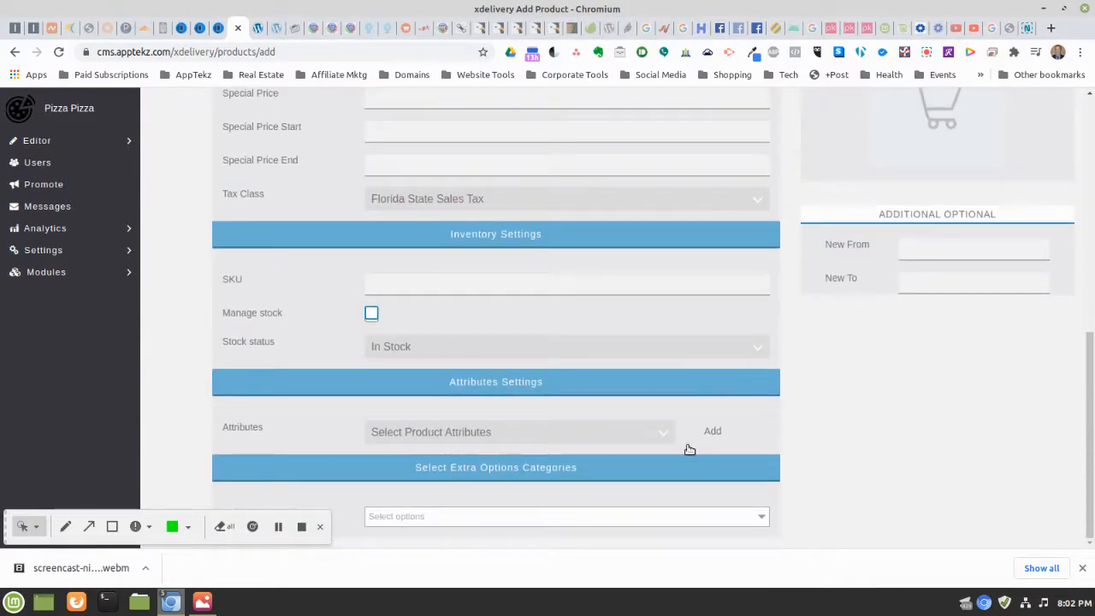
Offer Condiments as the sandwich's extra option and publish the product
click(661, 518)
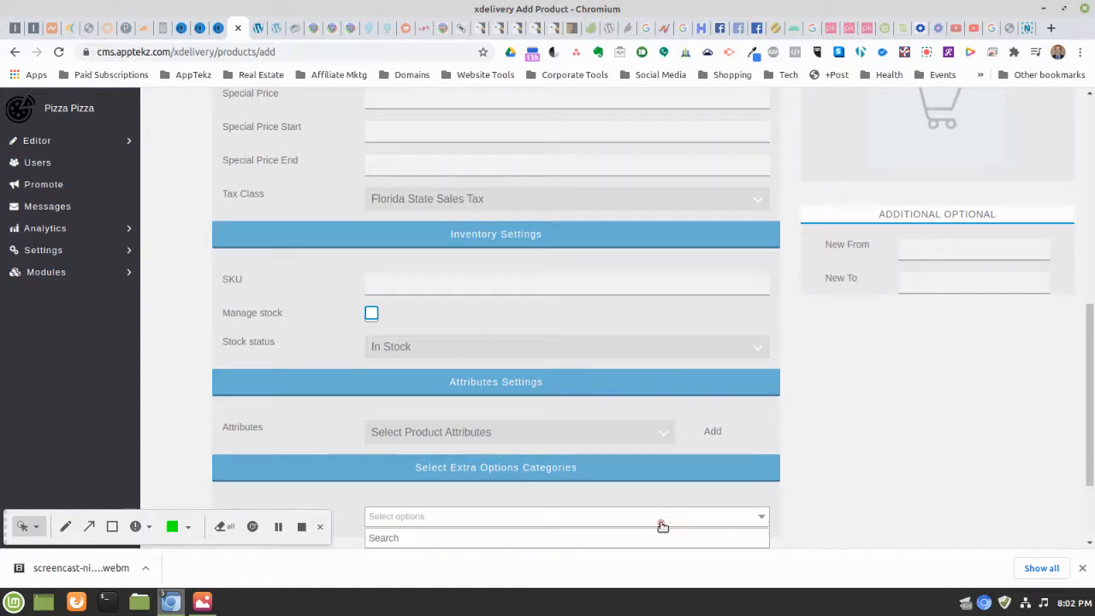
scroll(675, 505, down, 1)
scroll(680, 494, down, 1)
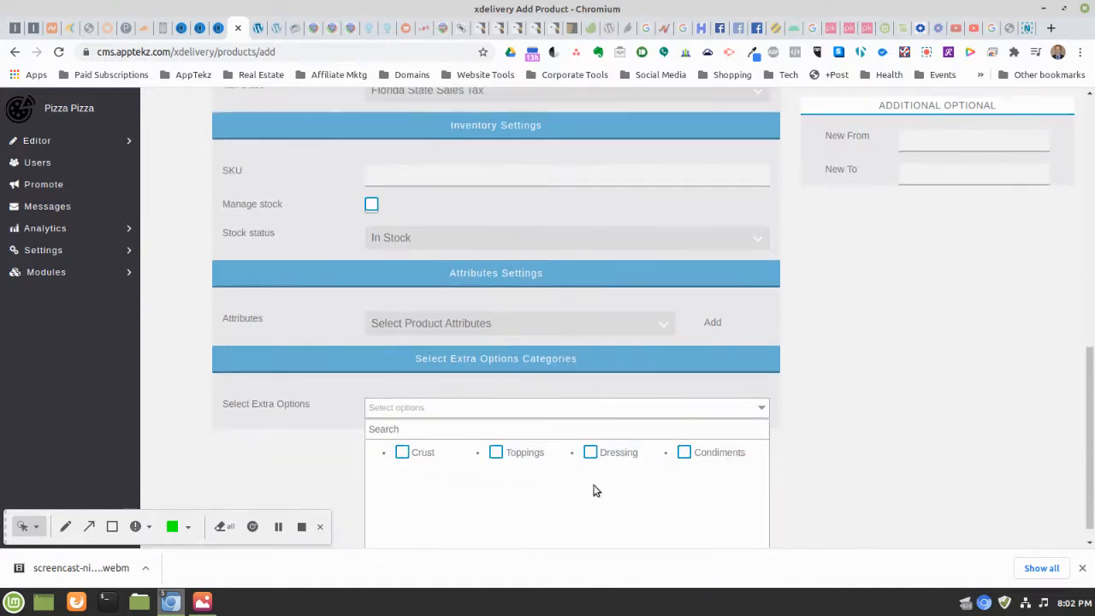
click(683, 452)
scroll(818, 428, up, 15)
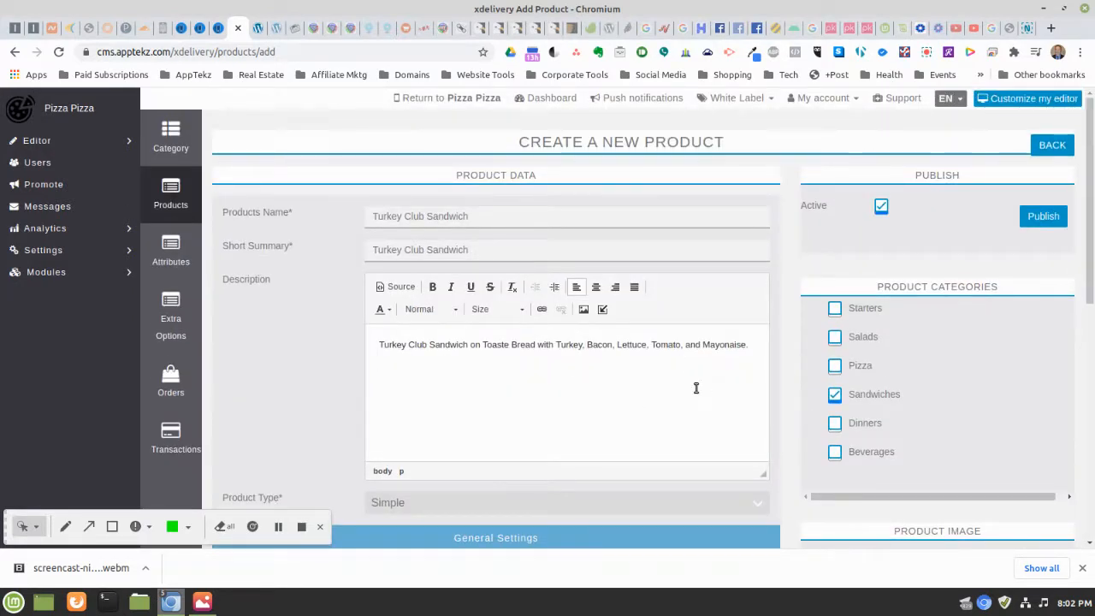
click(1041, 217)
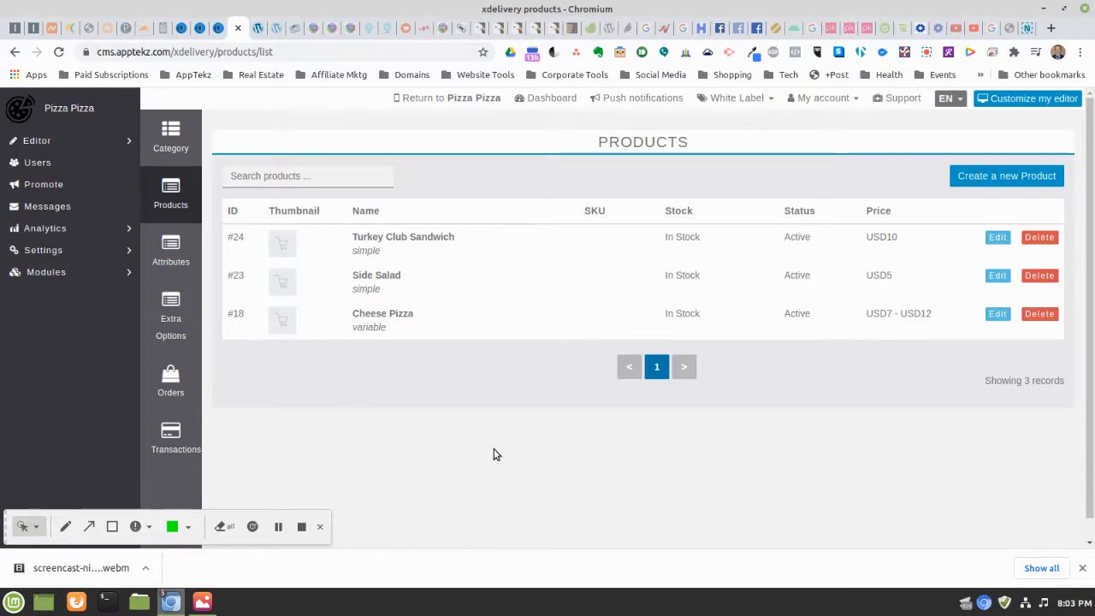
Refresh the phone preview and open the Side Salad from the Starters category
click(214, 27)
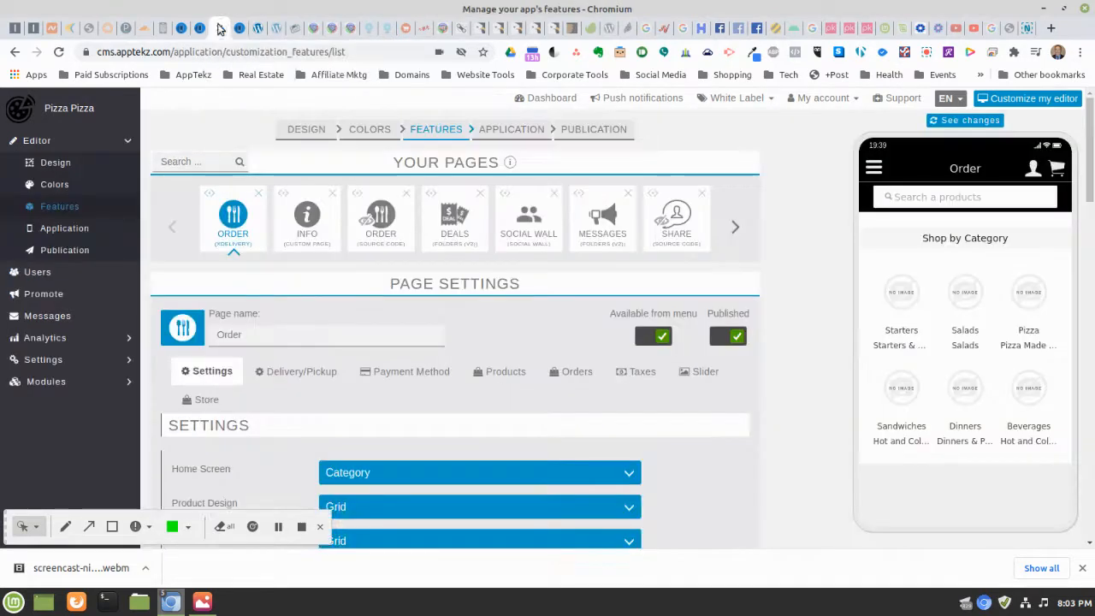
click(951, 121)
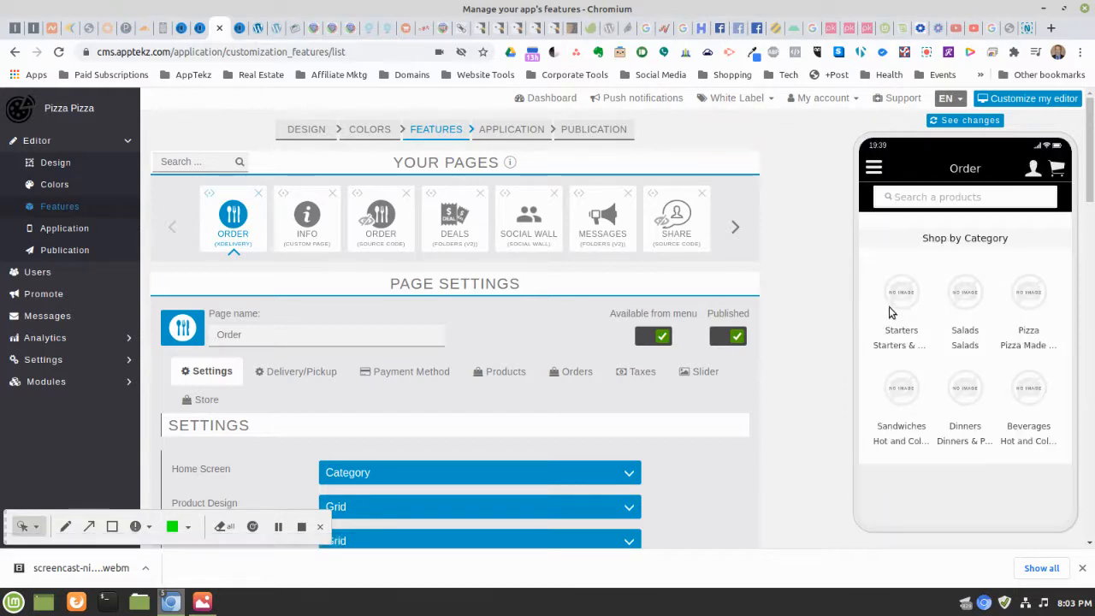
click(902, 297)
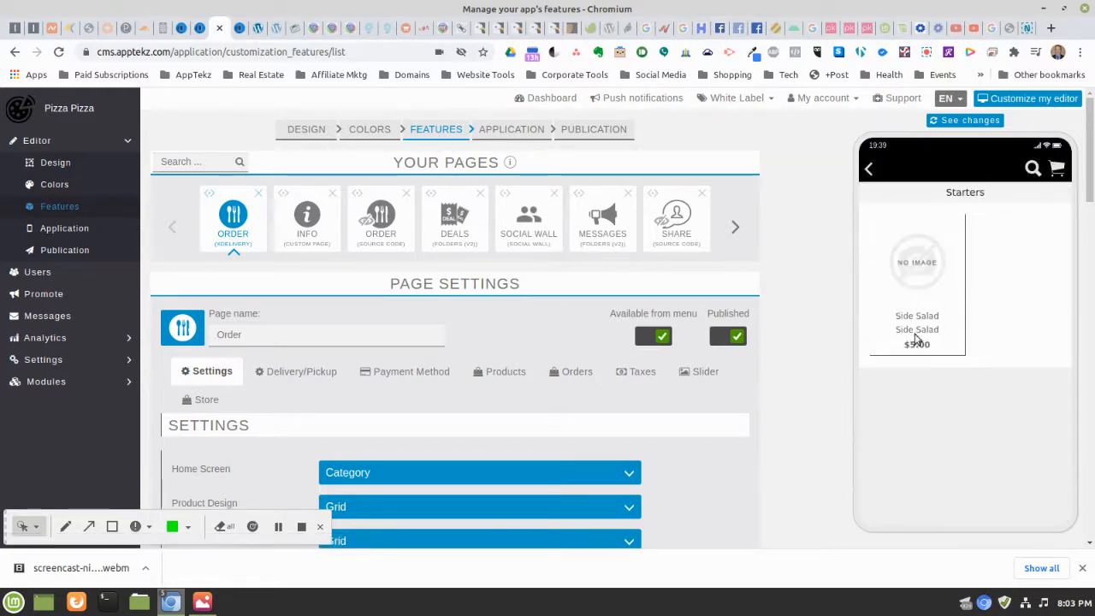
click(917, 320)
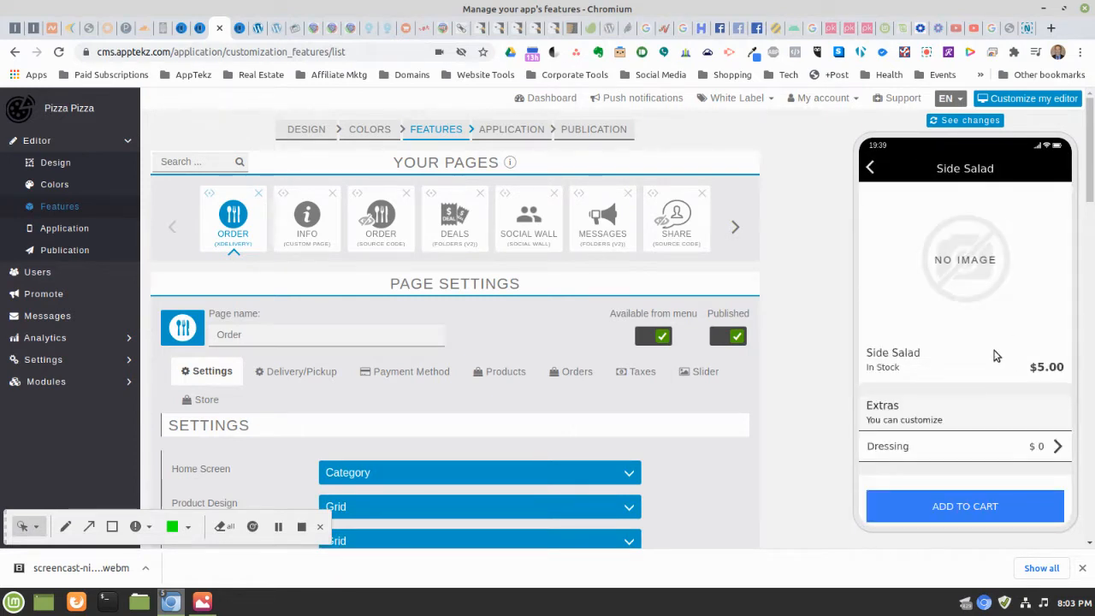
Choose Oil & Vinegar dressing, add the Side Salad to the cart, and return to categories
scroll(994, 353, down, 1)
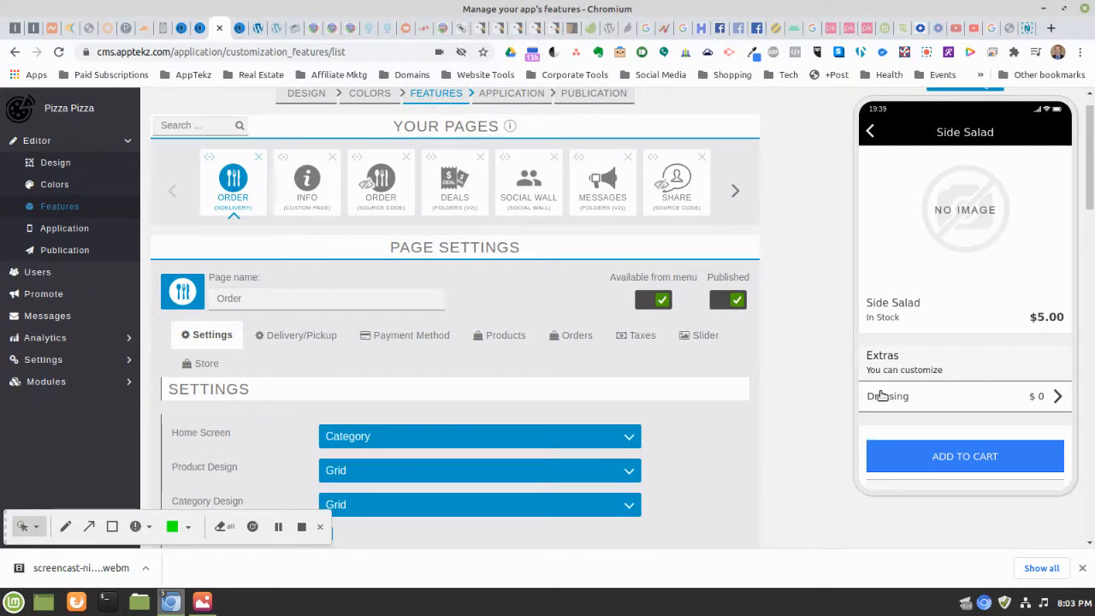
click(972, 404)
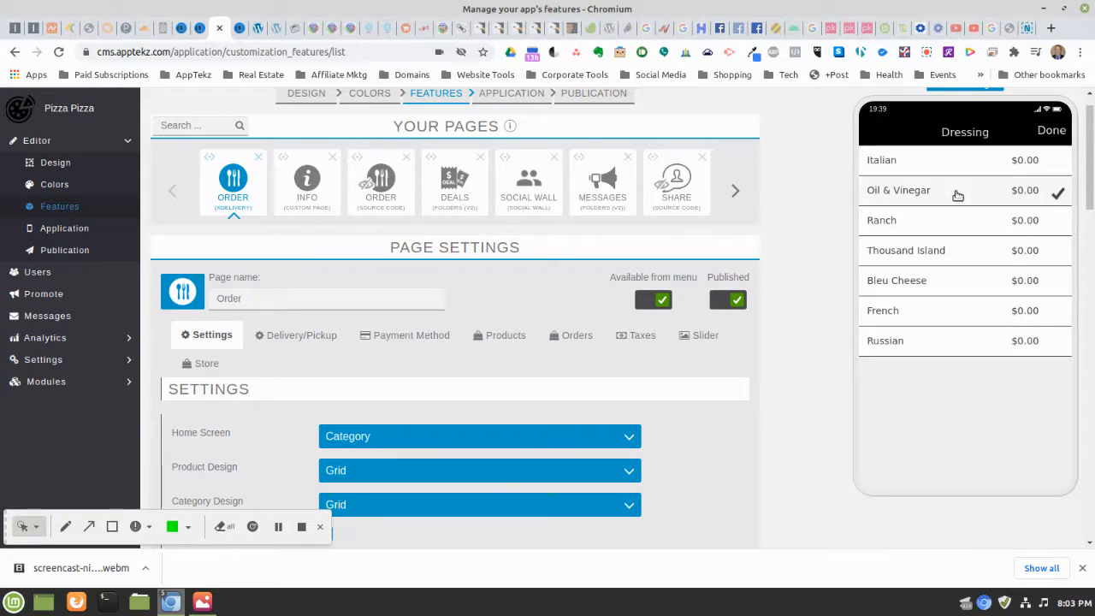
click(1051, 131)
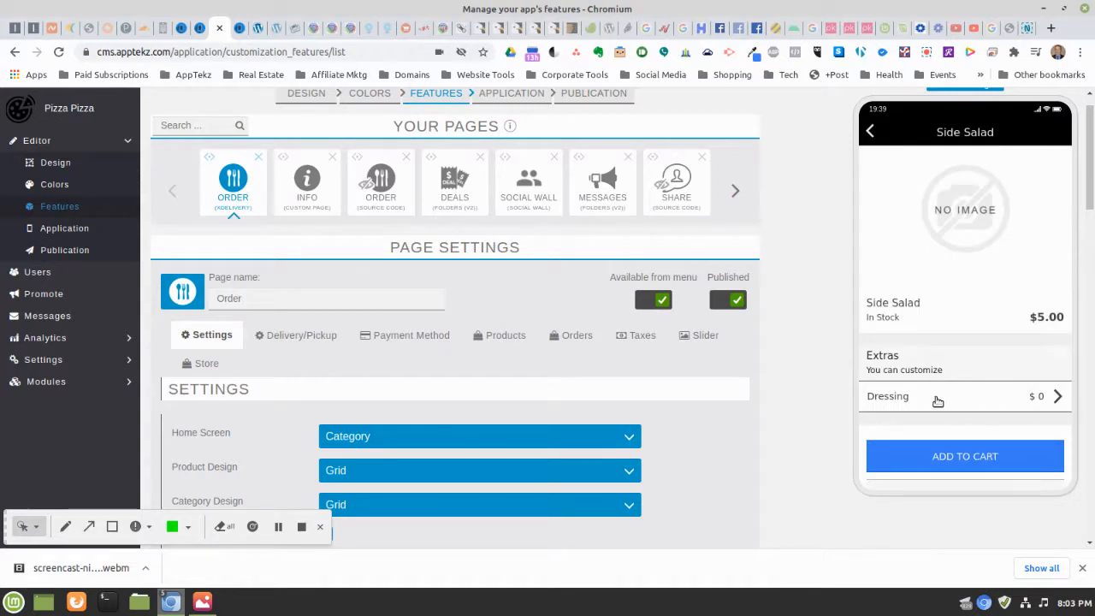
scroll(943, 310, down, 3)
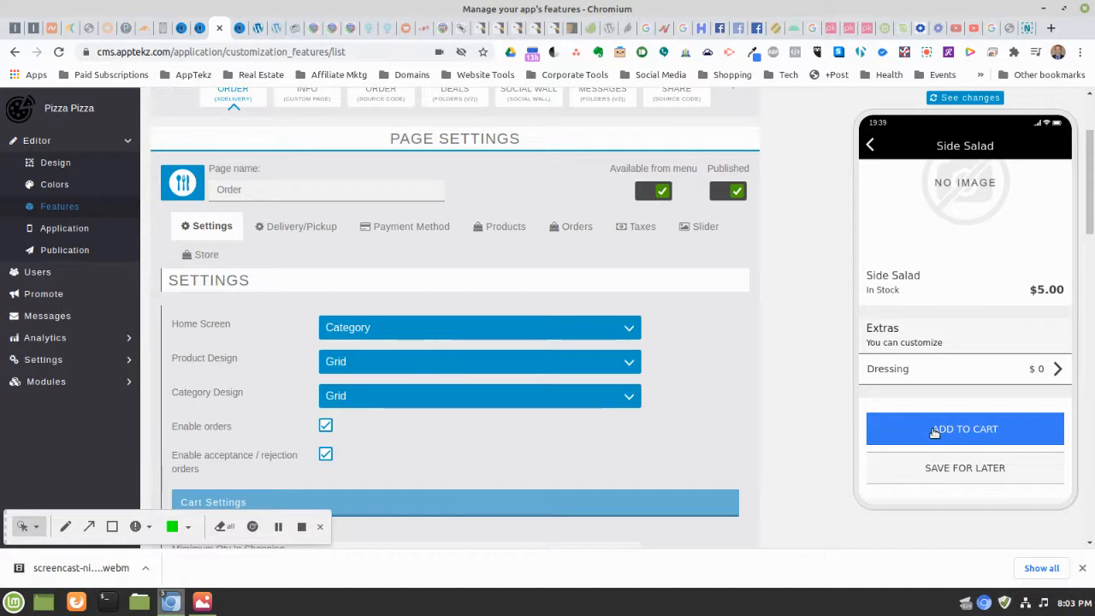
click(932, 429)
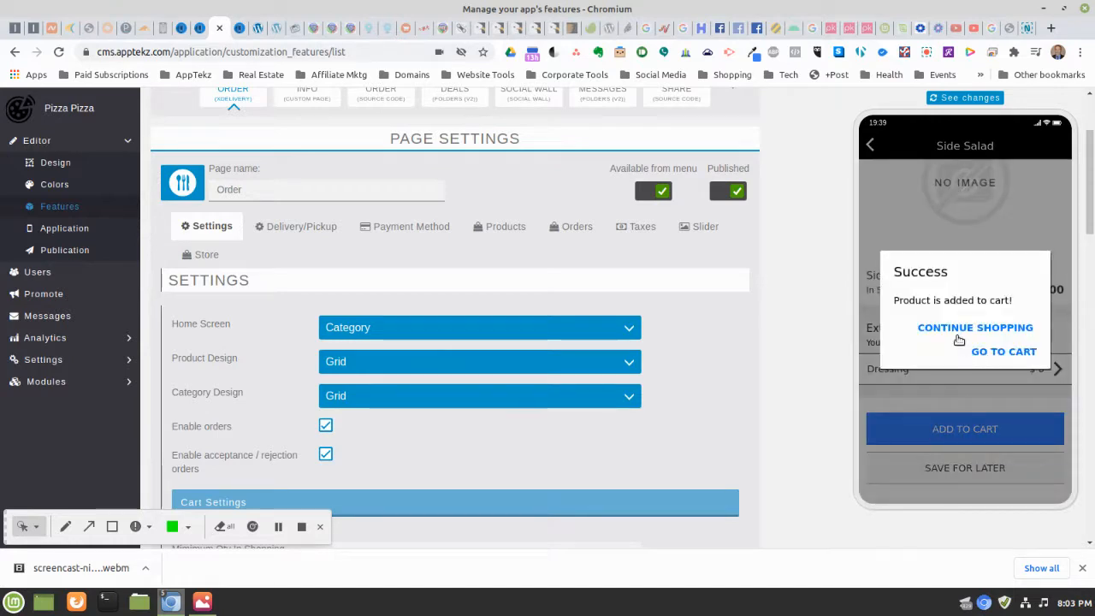
click(969, 329)
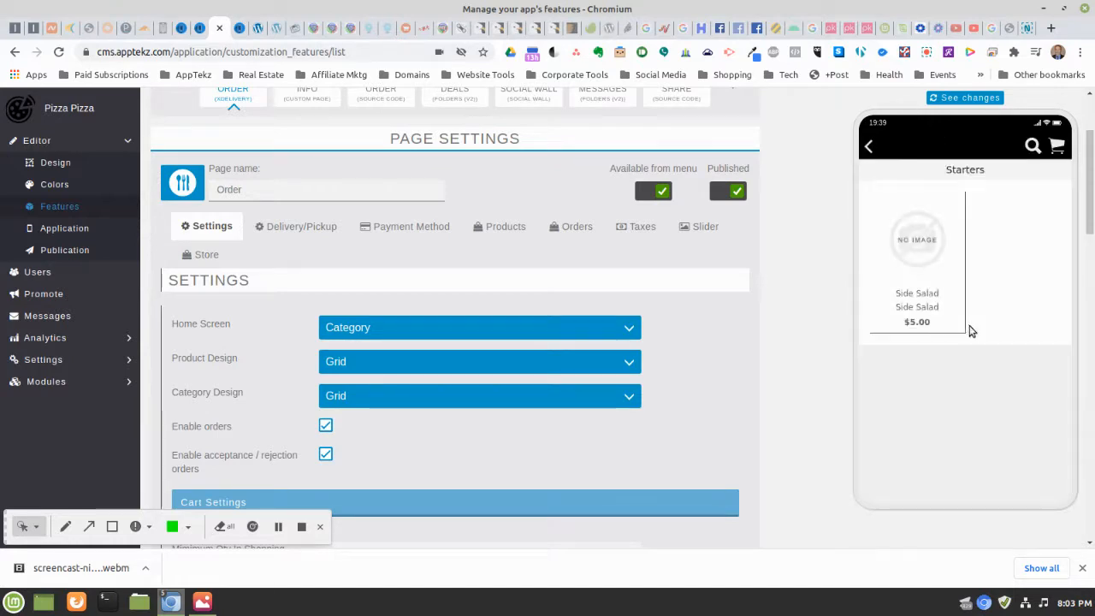
click(870, 152)
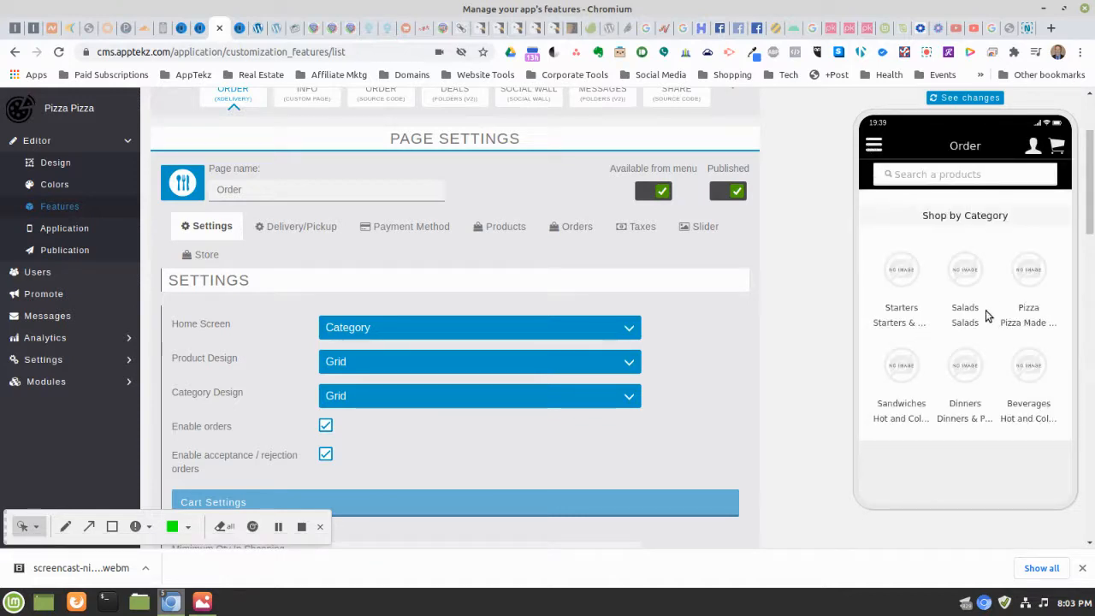
Open Cheese Pizza under Pizza and step through Medium and Large to XLarge at $11.00
click(1027, 272)
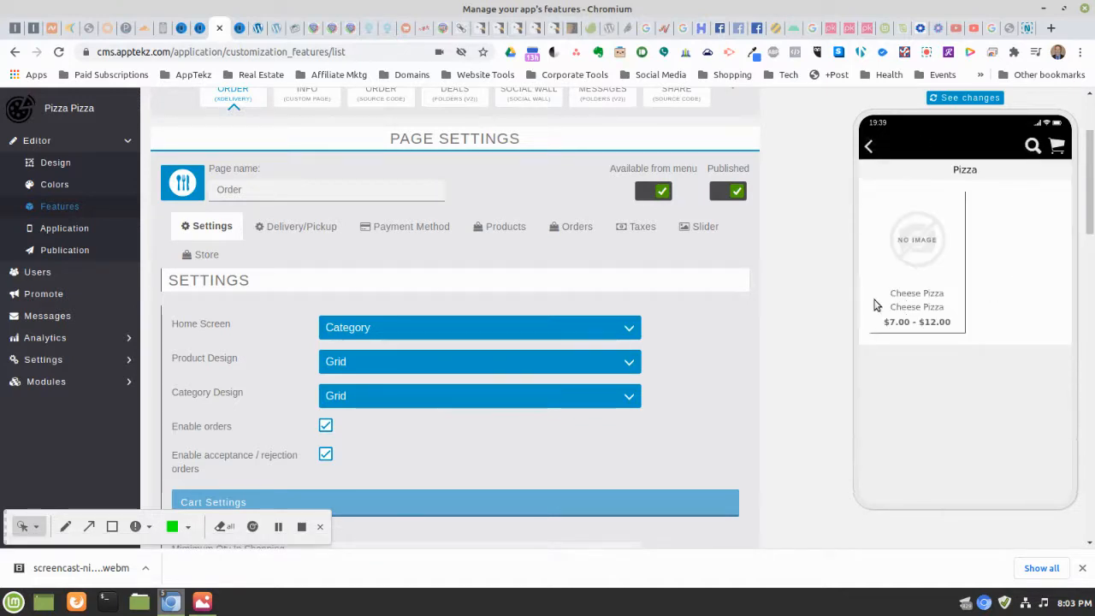
click(903, 274)
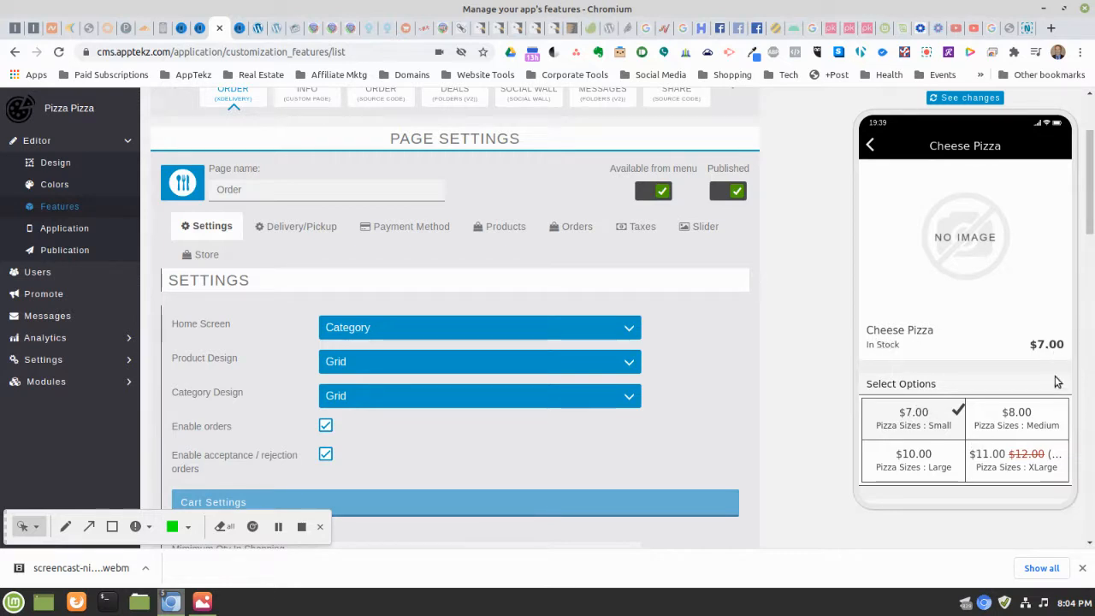
click(1016, 419)
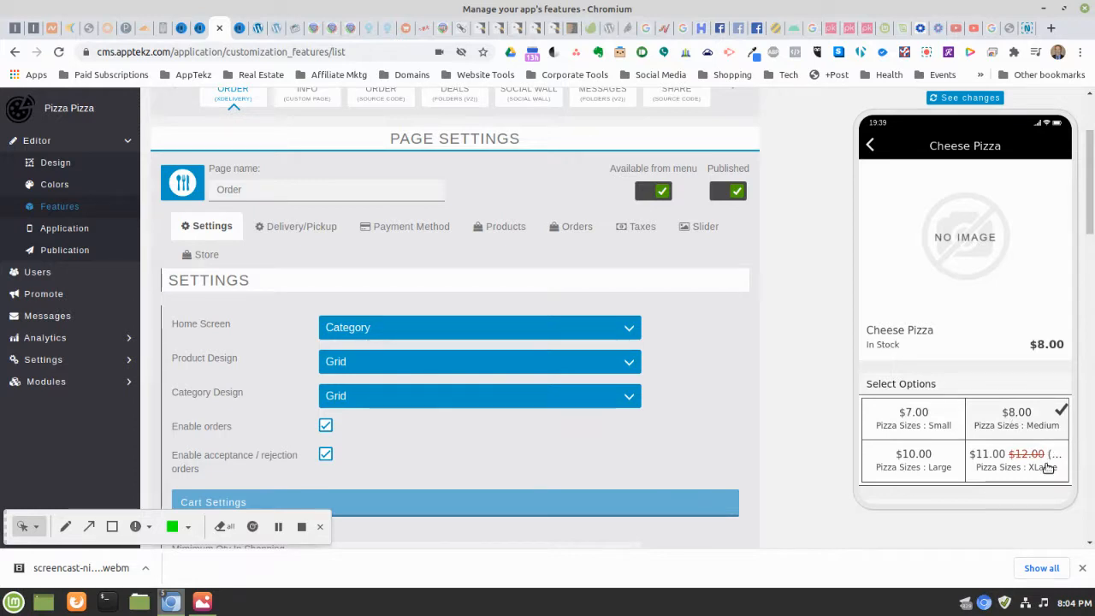
click(903, 473)
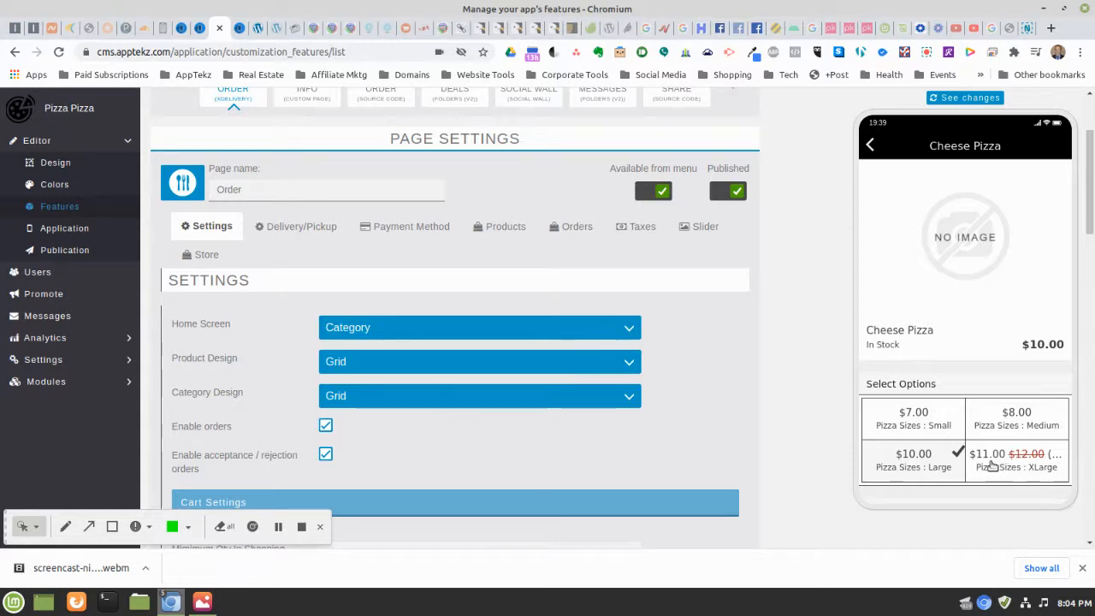
click(1025, 461)
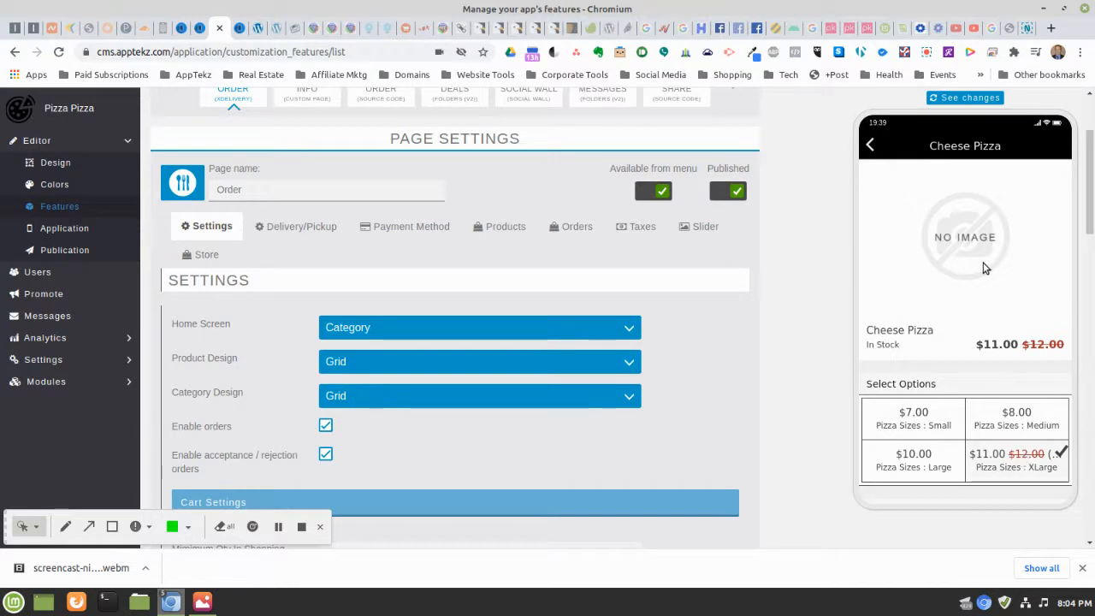
scroll(983, 268, down, 1)
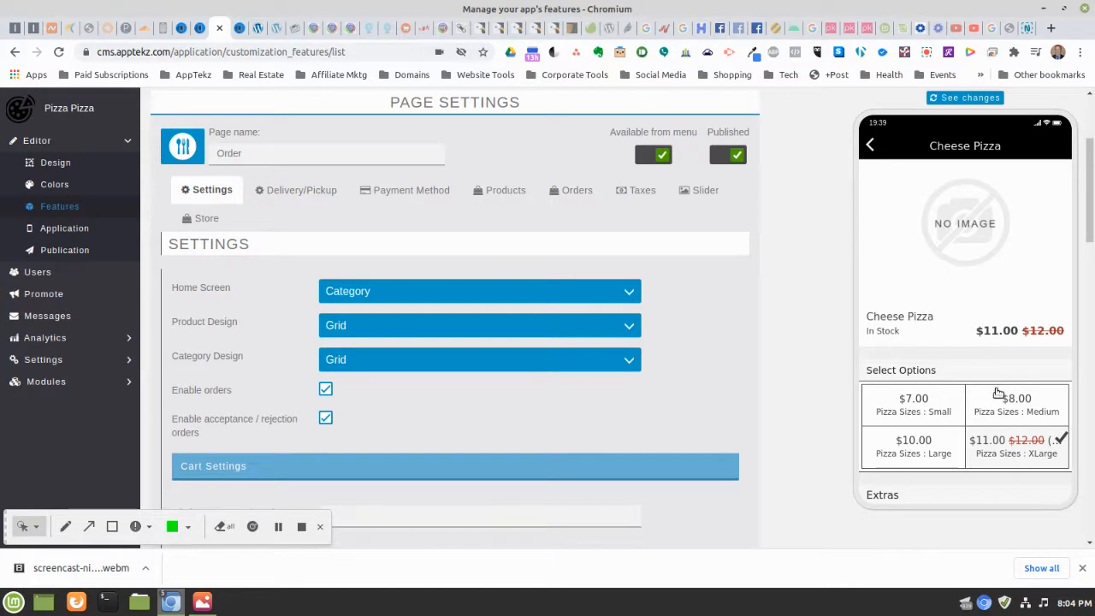
Choose Cheese Stuffed Crust for the XLarge Cheese Pizza
scroll(996, 392, down, 3)
scroll(997, 391, down, 2)
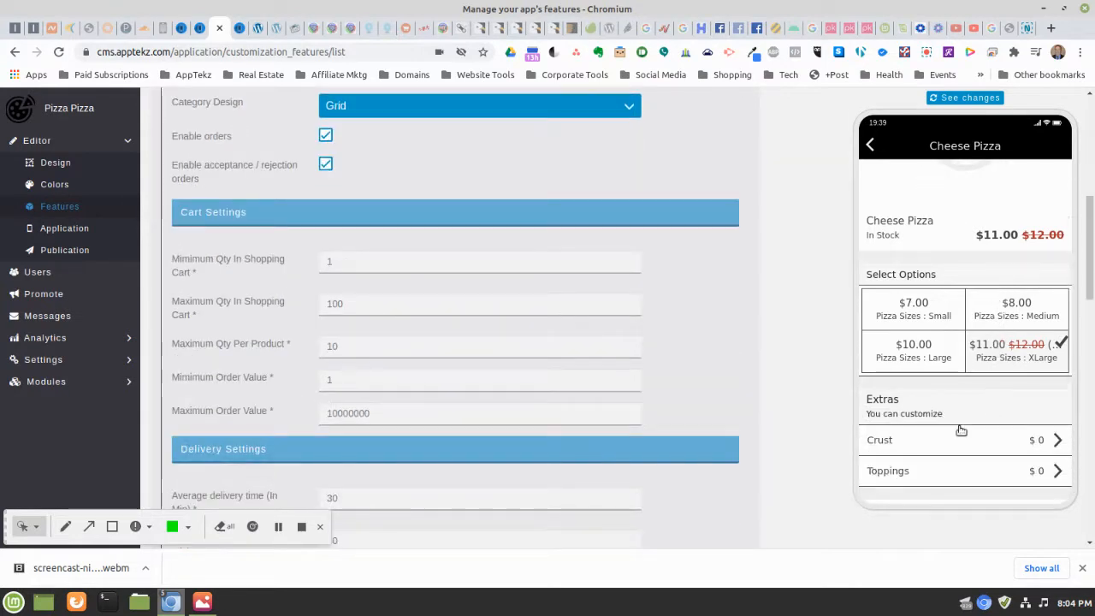
scroll(951, 415, down, 1)
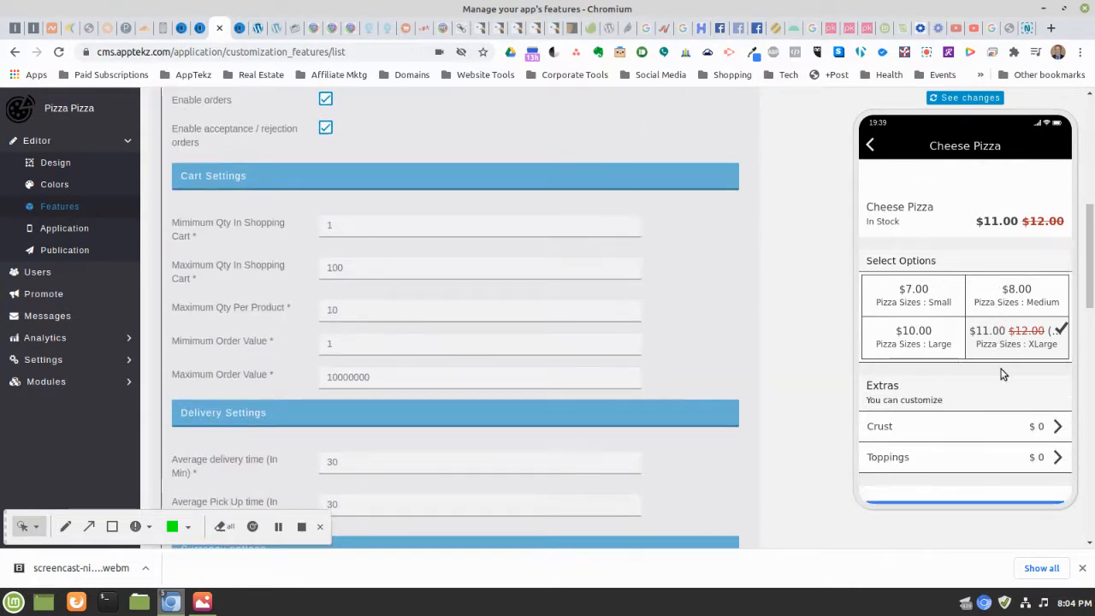
click(944, 432)
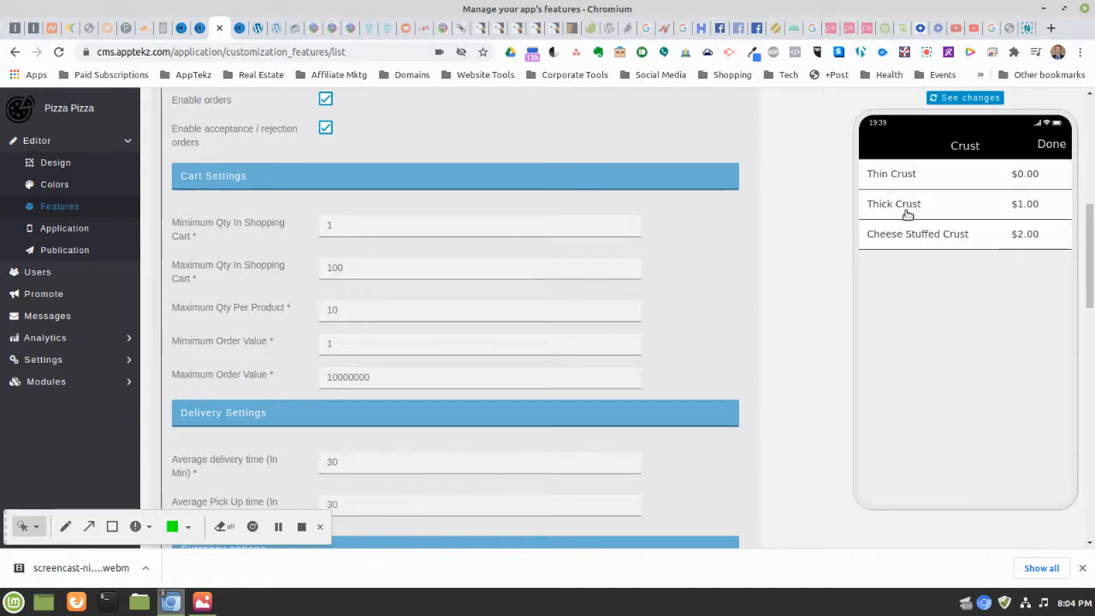
click(992, 237)
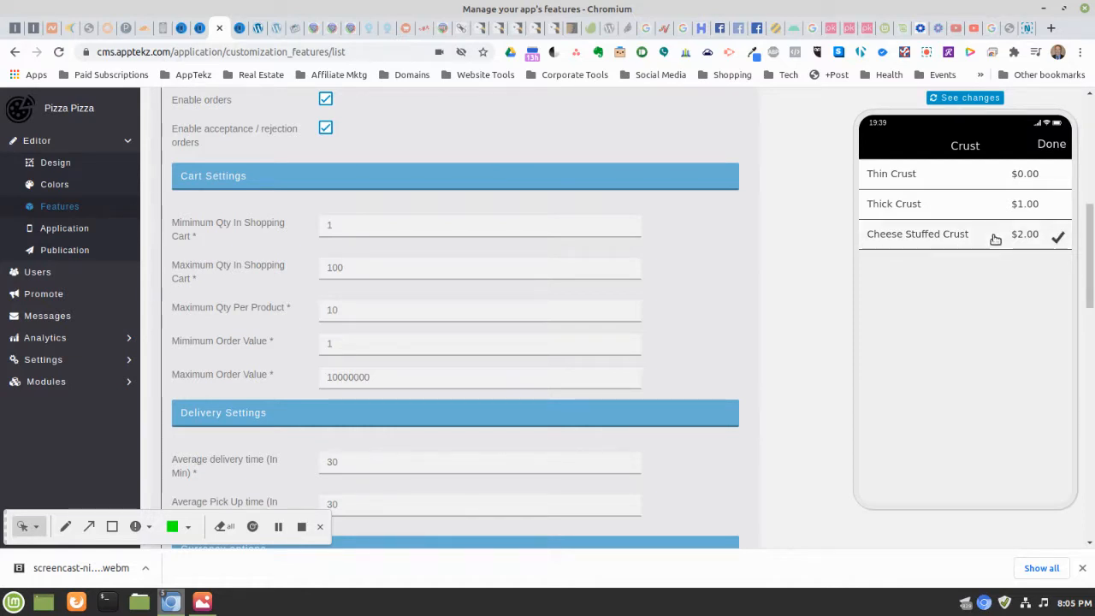
click(1051, 145)
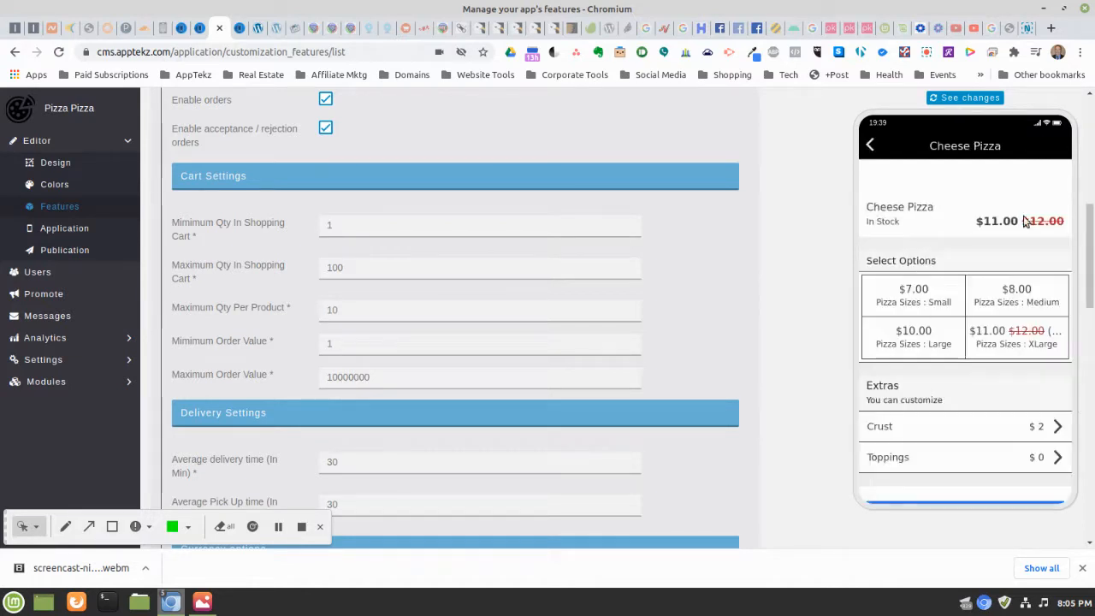
Add Cheese, Pepperoni and Onion toppings and put the pizza in the cart
click(927, 464)
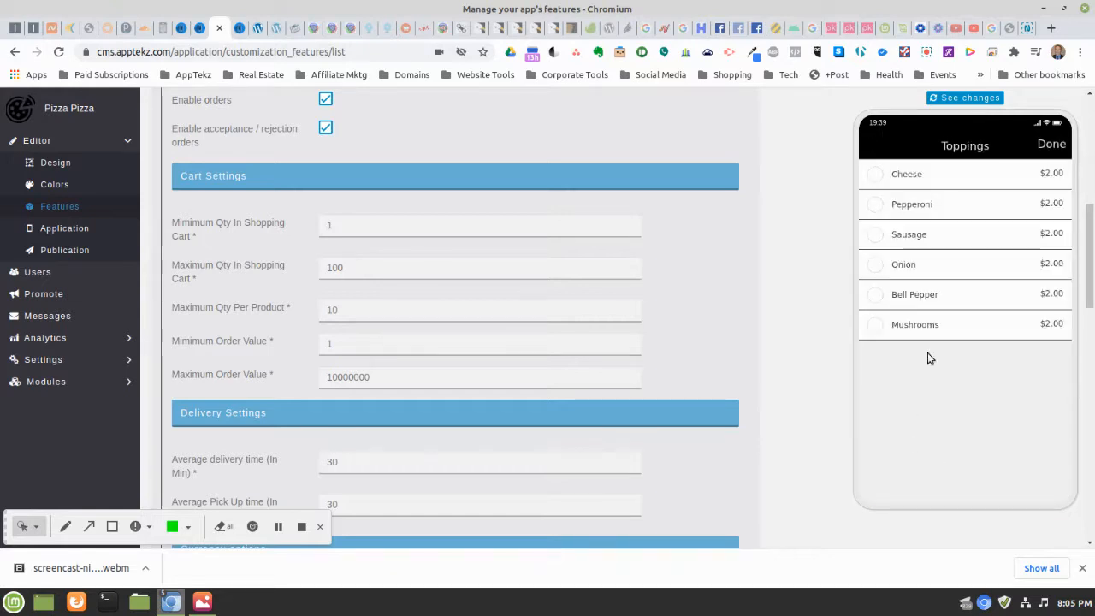
click(875, 176)
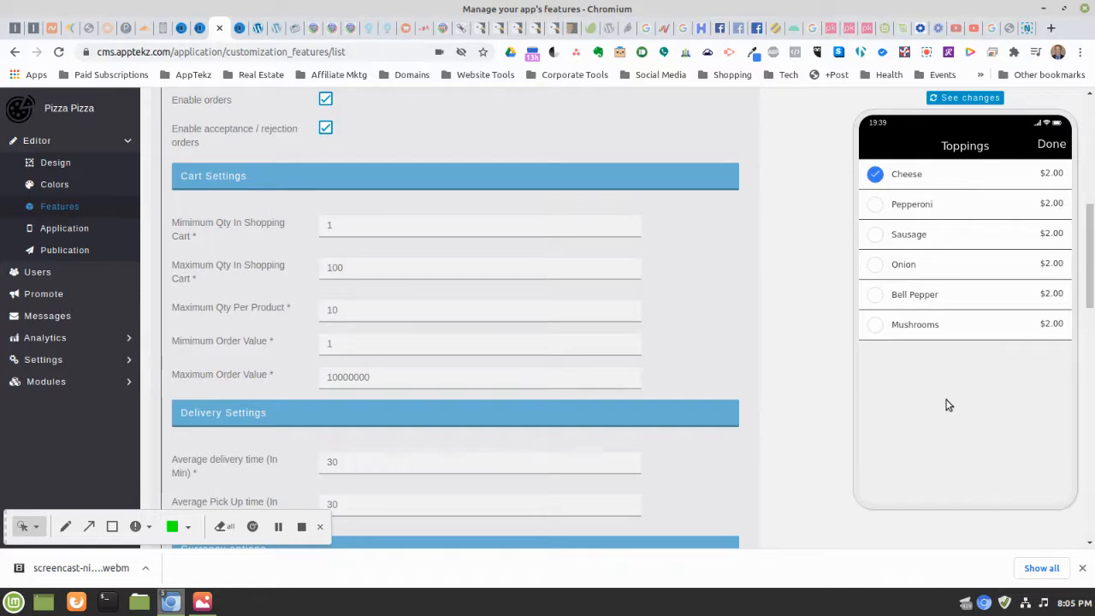
click(872, 206)
click(874, 265)
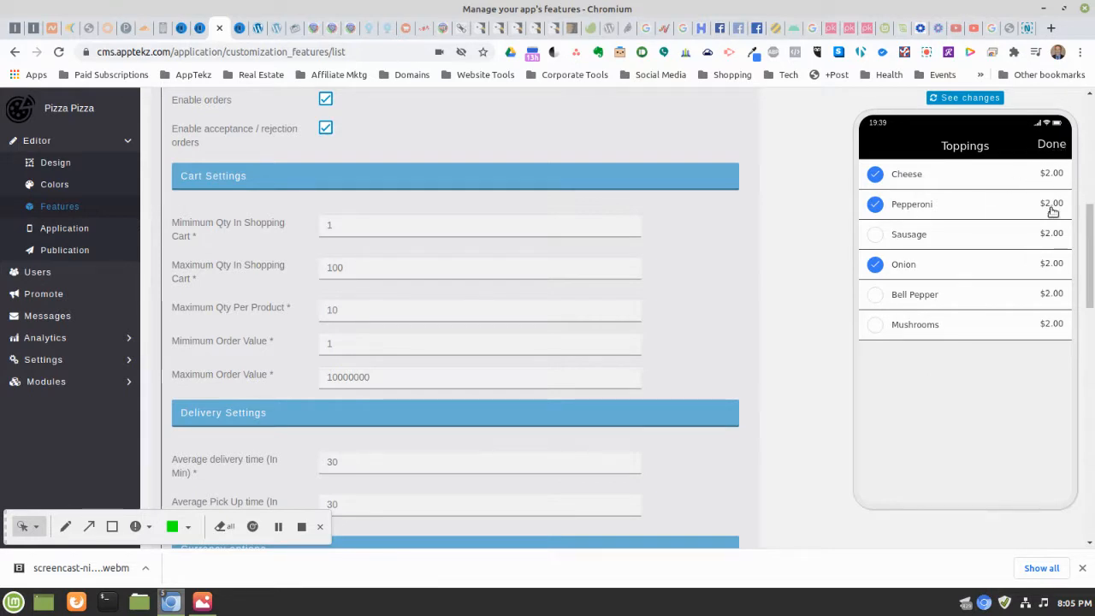
click(1050, 145)
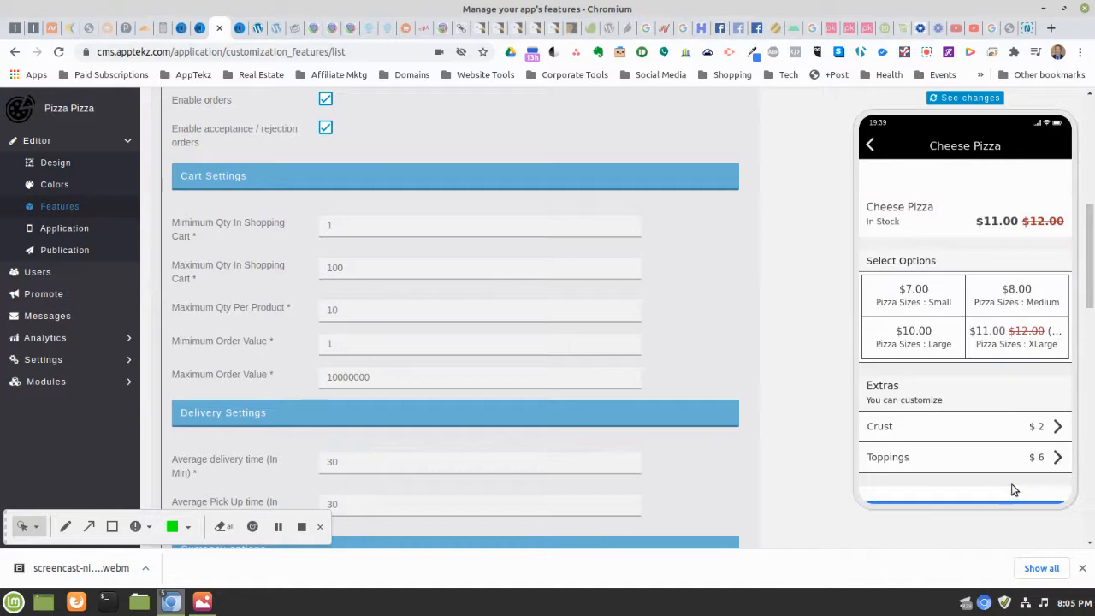
scroll(1012, 490, down, 2)
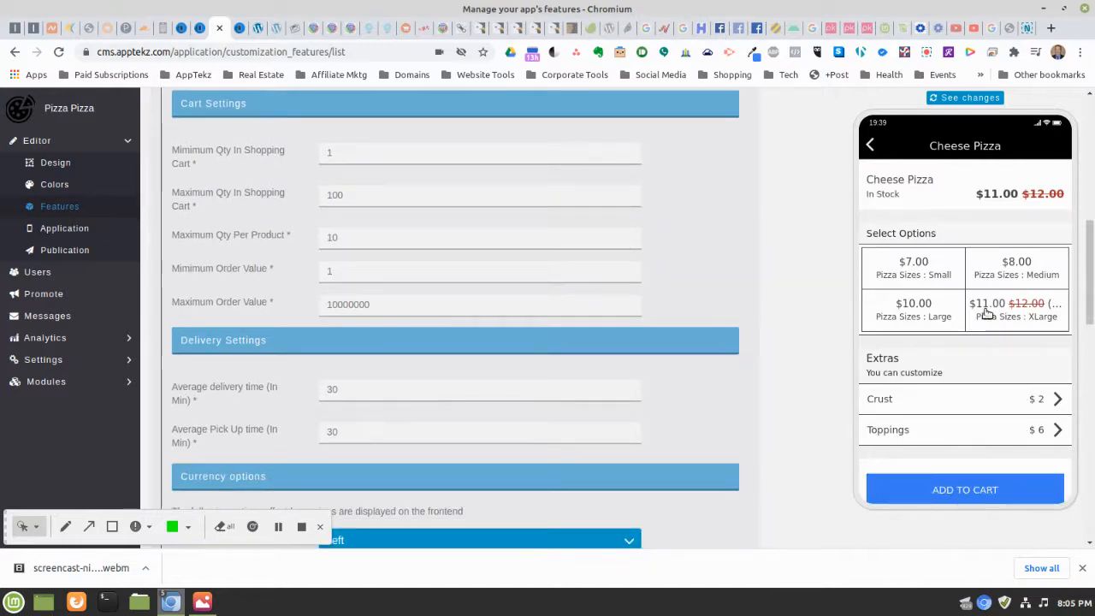
scroll(986, 313, down, 1)
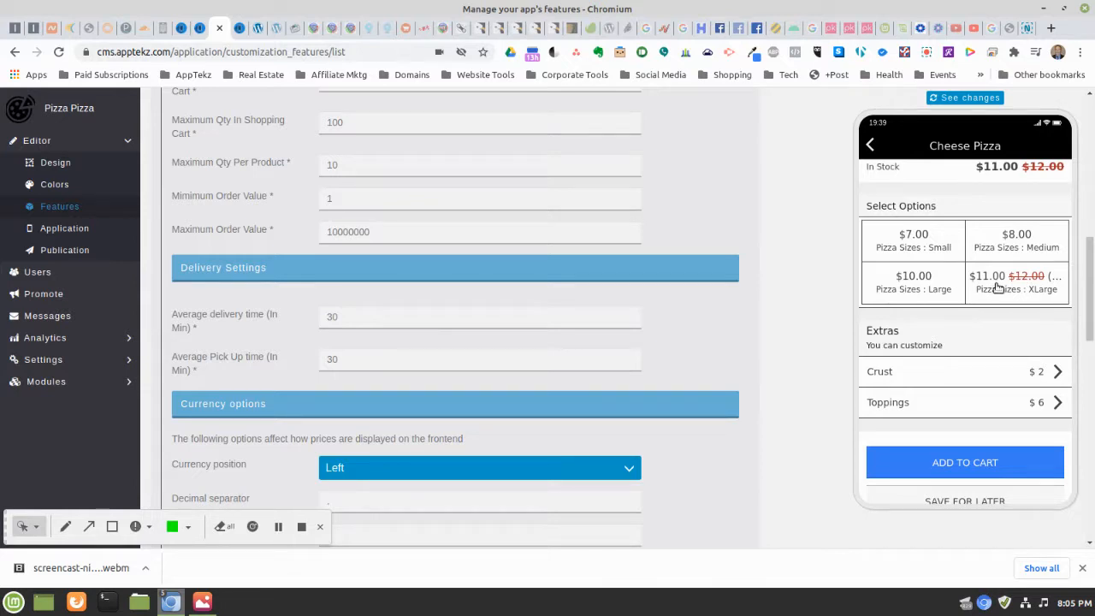
click(936, 463)
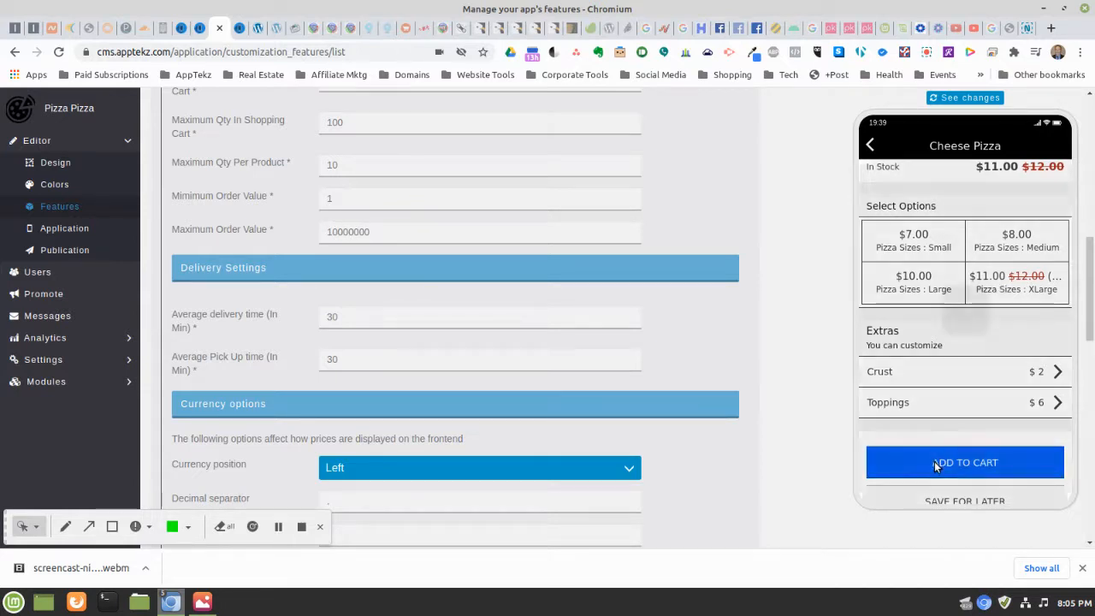
Check the cart's Cheese Pizza and Side Salad totaling $25.12, then go back to the Pizza list
click(1001, 351)
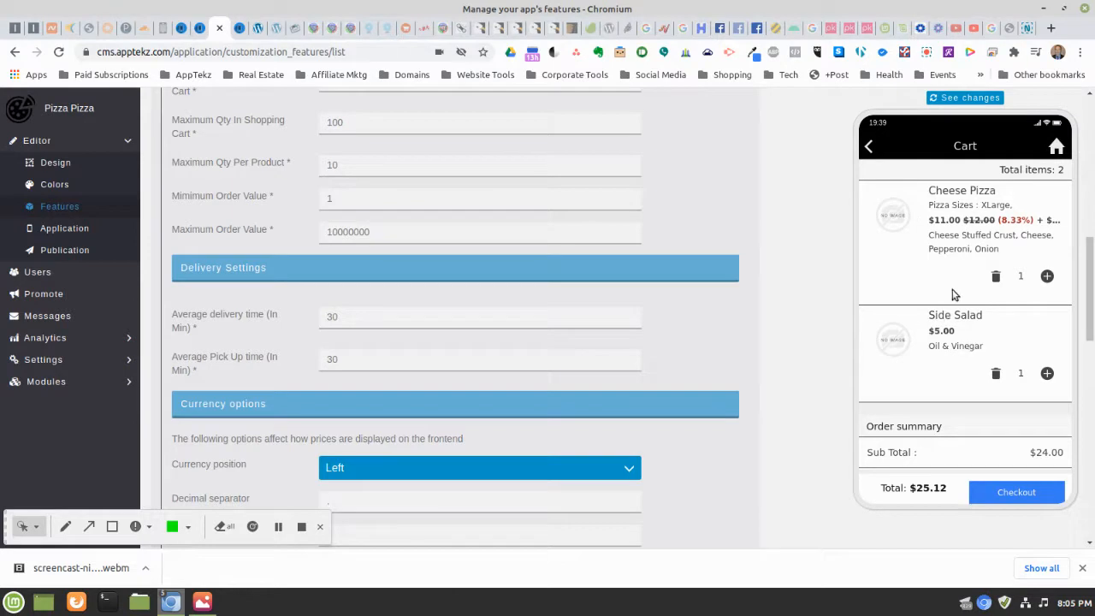
scroll(955, 295, down, 5)
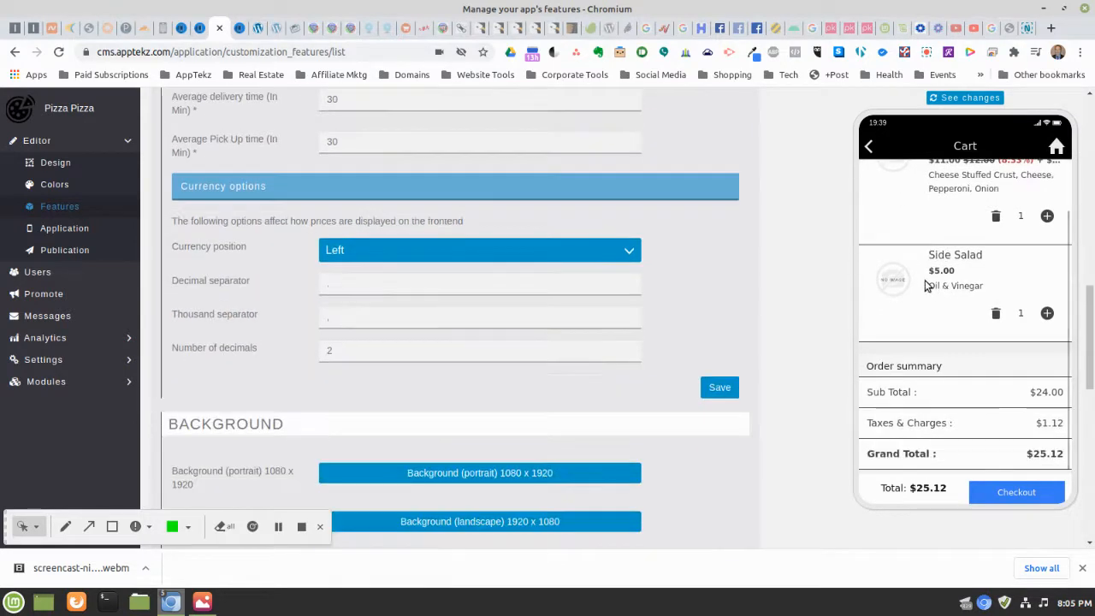
scroll(922, 276, up, 5)
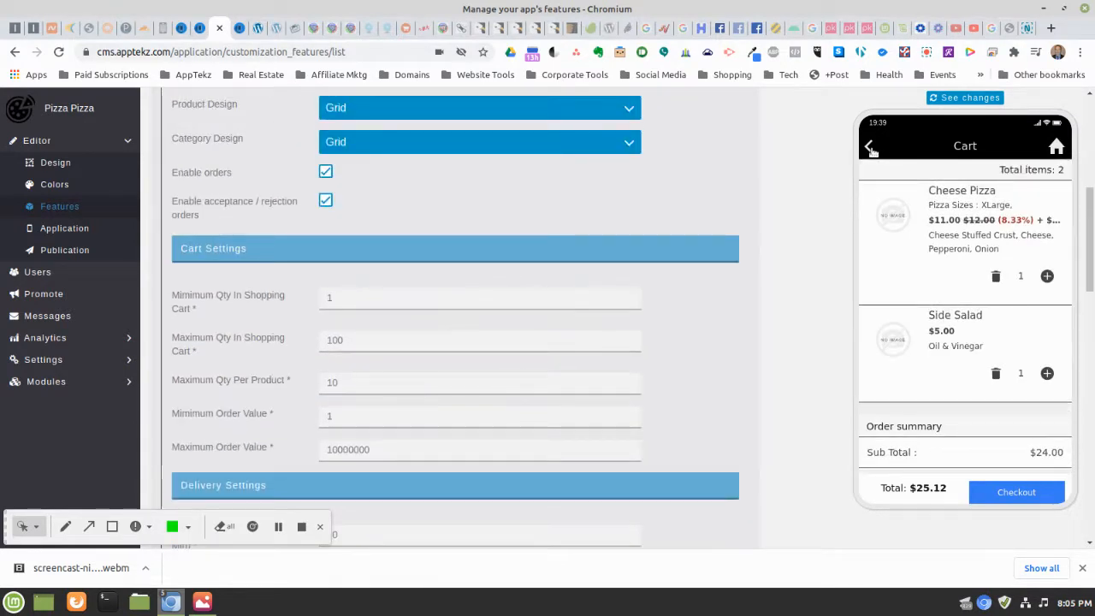
click(870, 149)
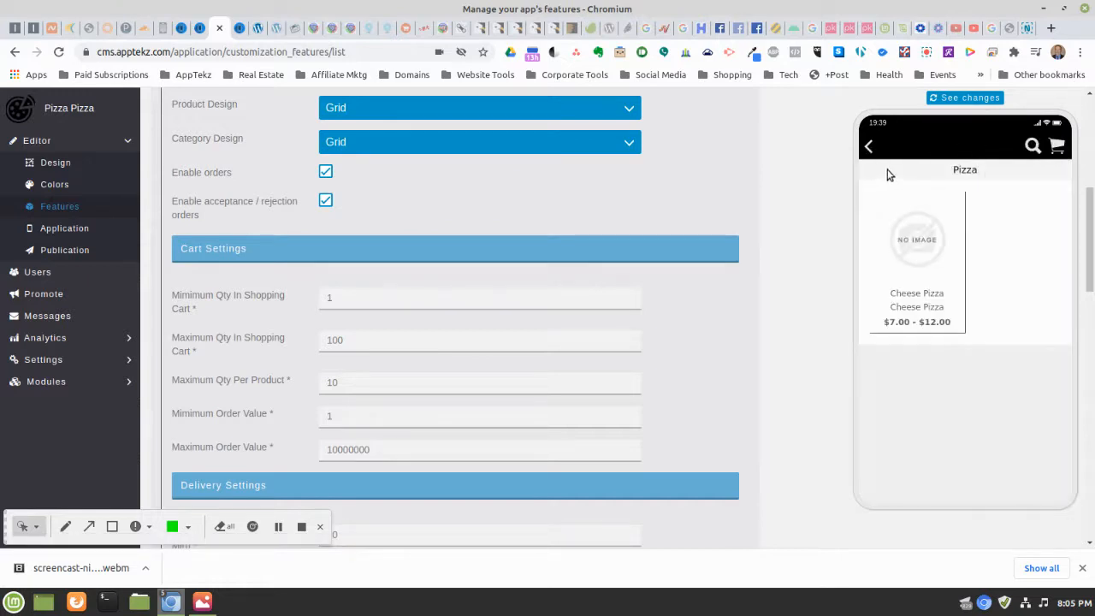
Open the Turkey Club Sandwich from the Sandwiches category in the preview
click(869, 148)
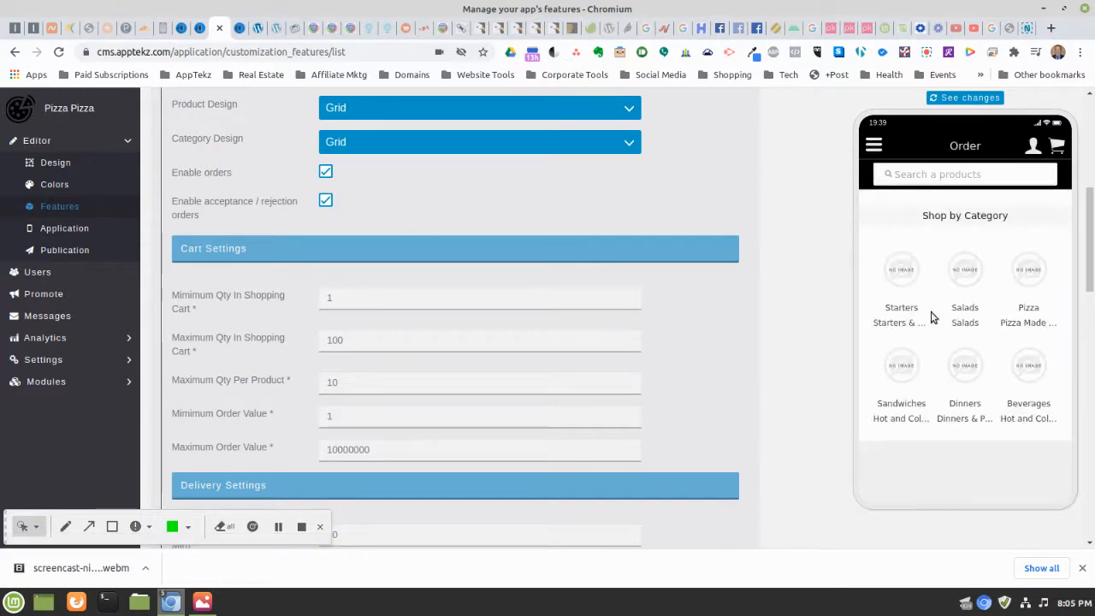
click(909, 377)
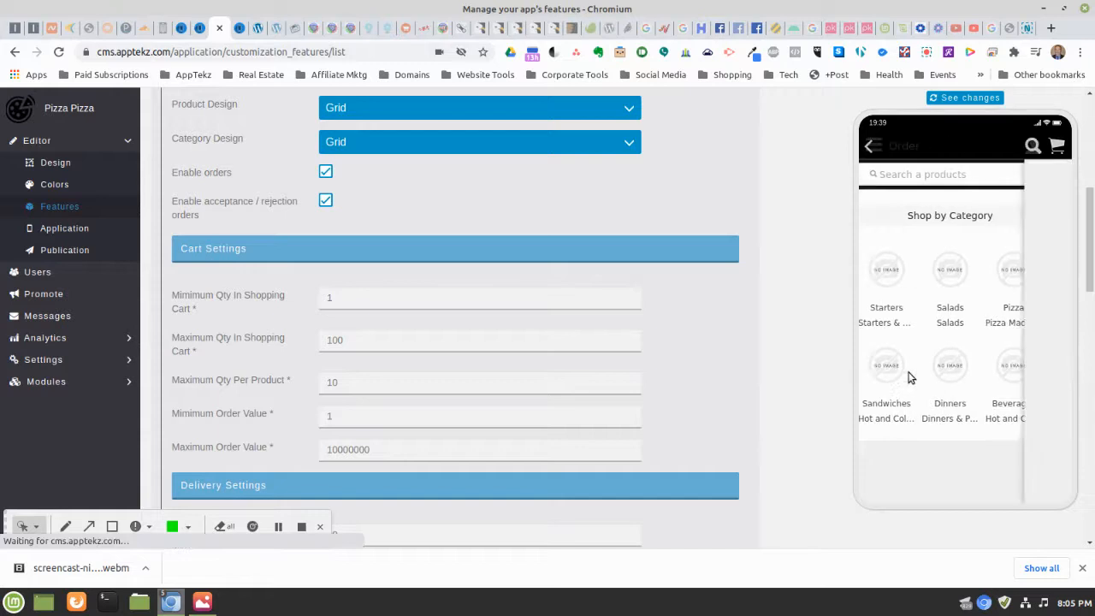
click(932, 276)
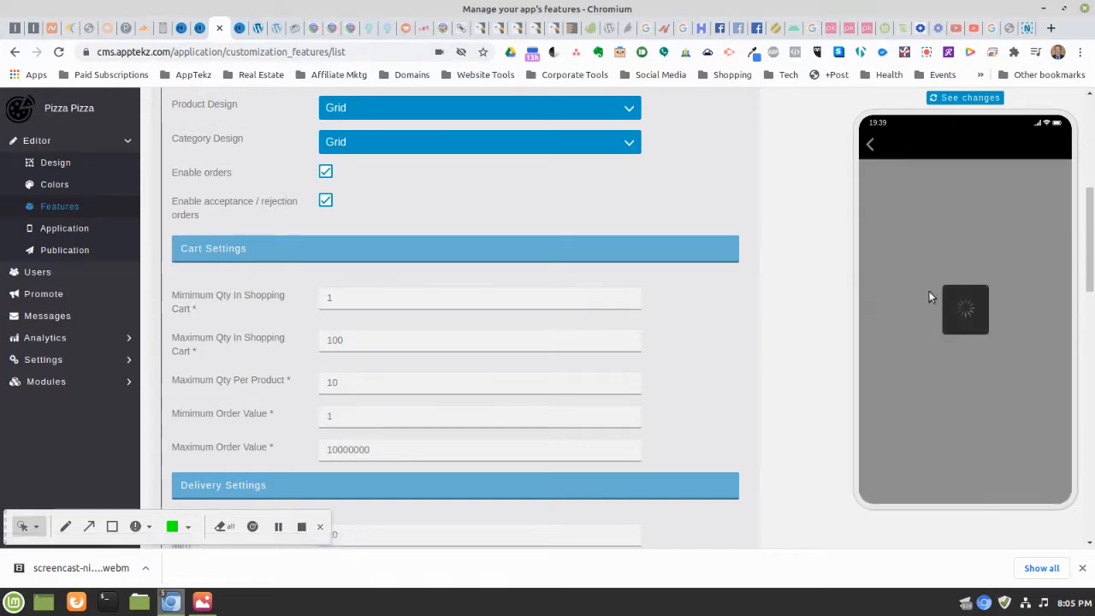
scroll(947, 313, down, 2)
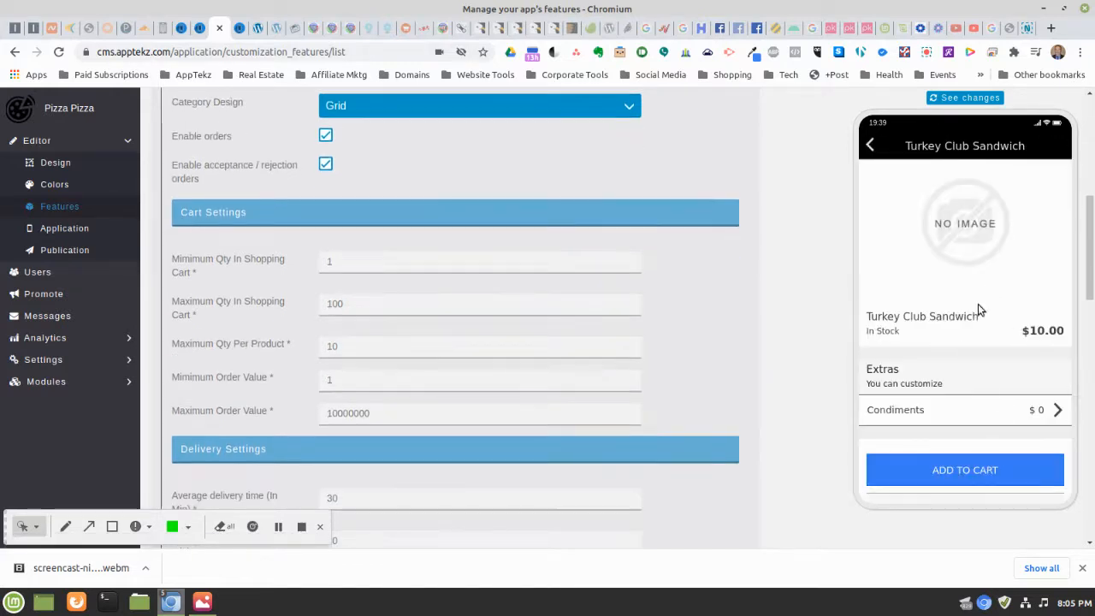
Add Mayonnaise, Mustard, Tomato and Onion condiments, put the sandwich in the cart, and view the cart
click(935, 414)
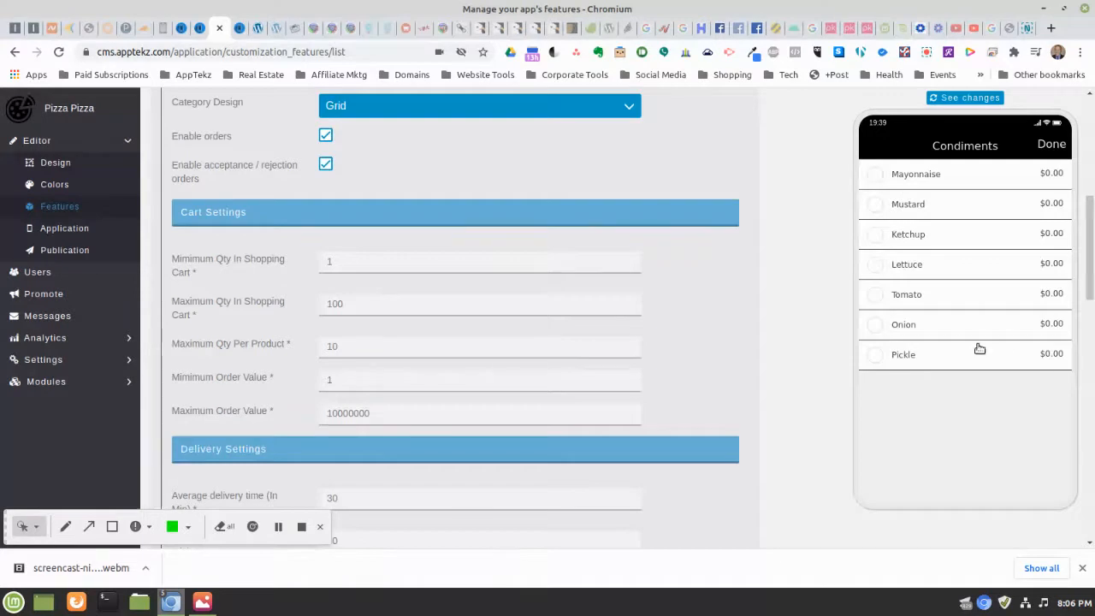
click(875, 177)
click(875, 206)
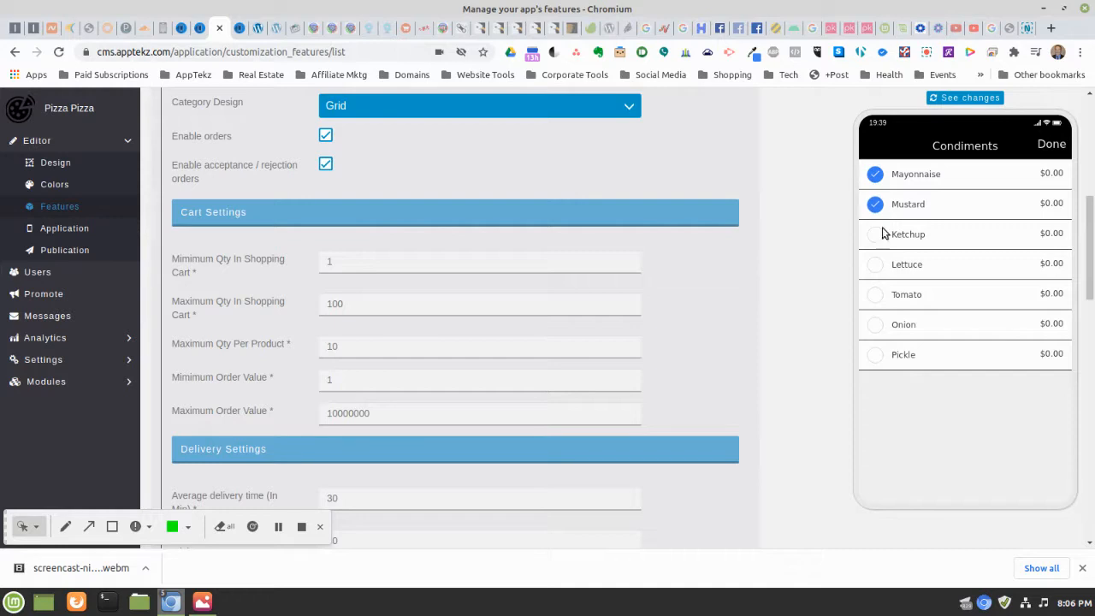
click(875, 296)
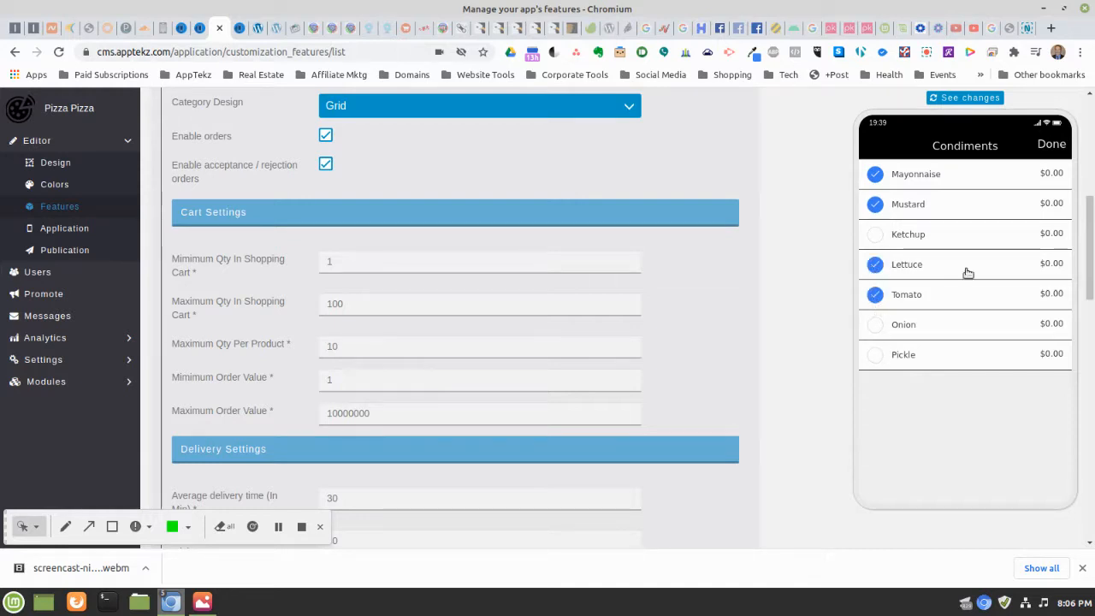
click(875, 327)
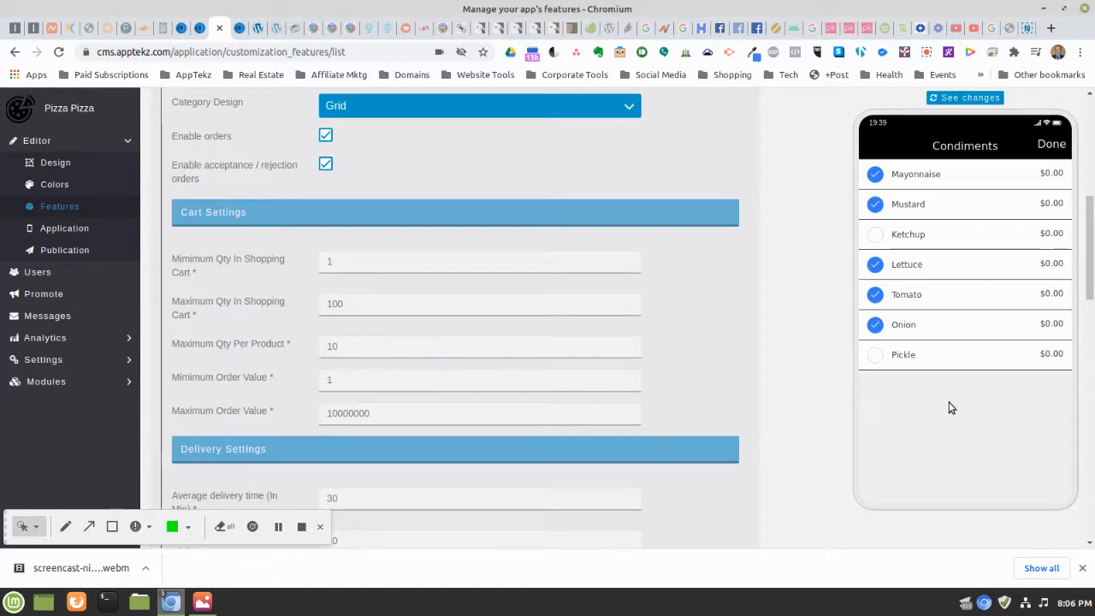
click(1053, 143)
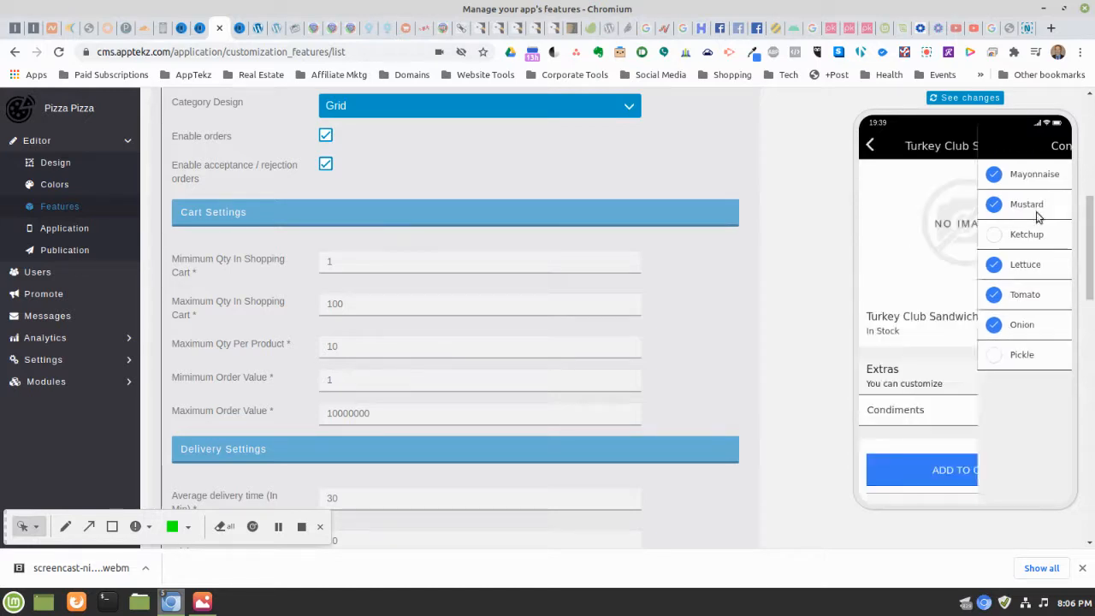
click(951, 471)
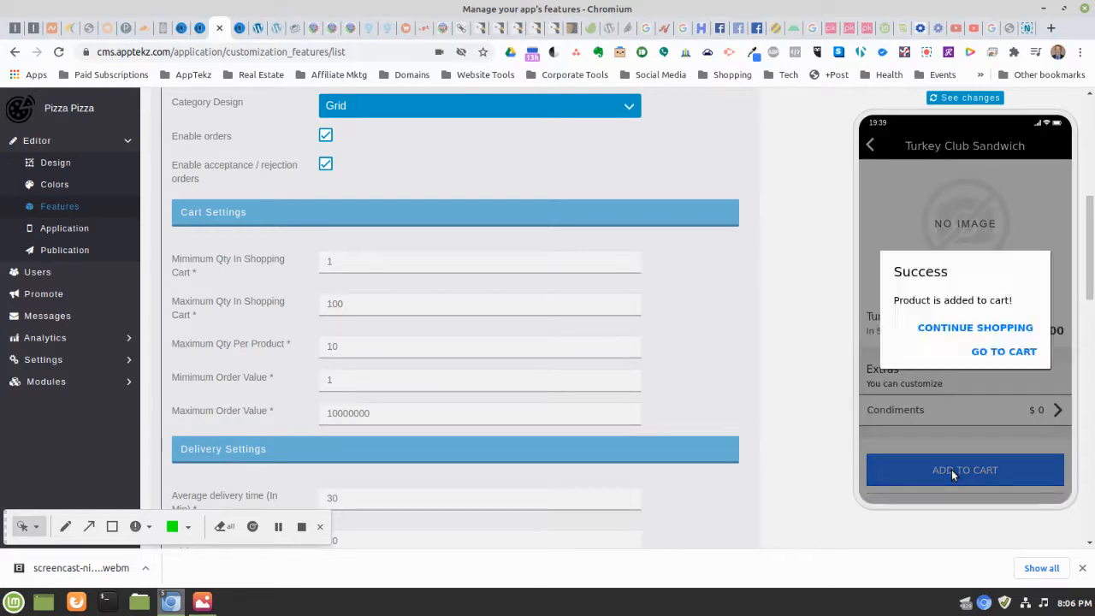
click(977, 353)
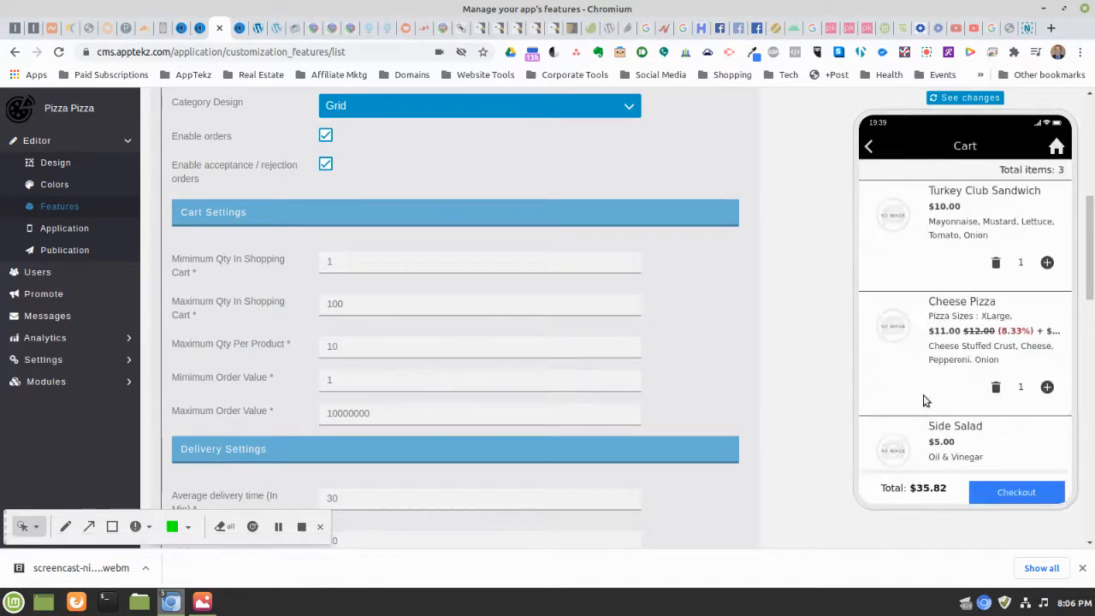
Increase the Turkey Club Sandwich quantity in the cart to 2
scroll(960, 271, down, 2)
scroll(956, 271, up, 3)
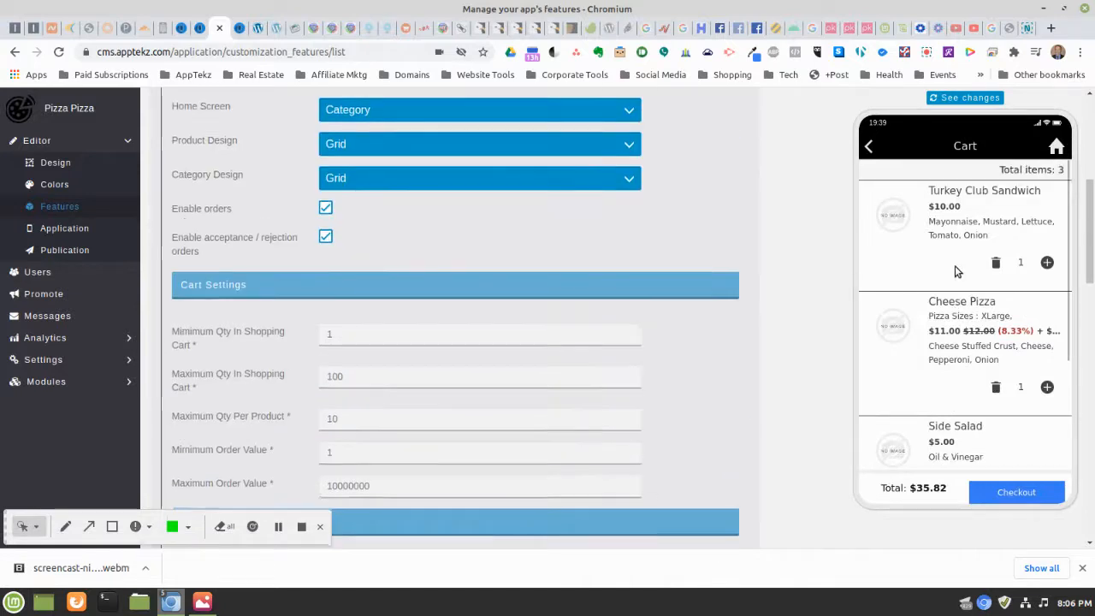
scroll(956, 271, up, 2)
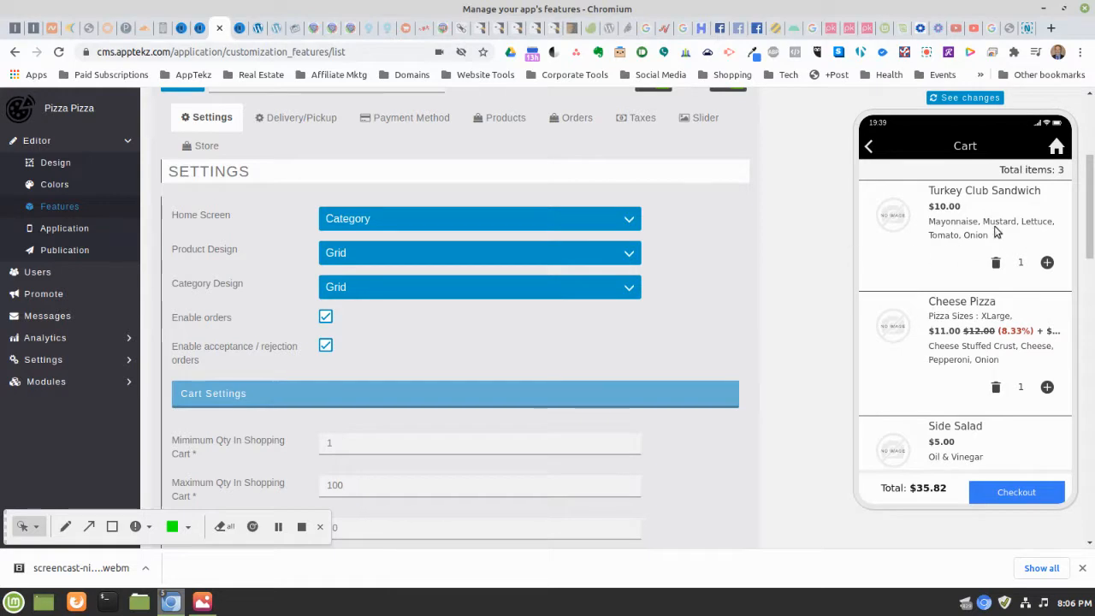
click(1047, 263)
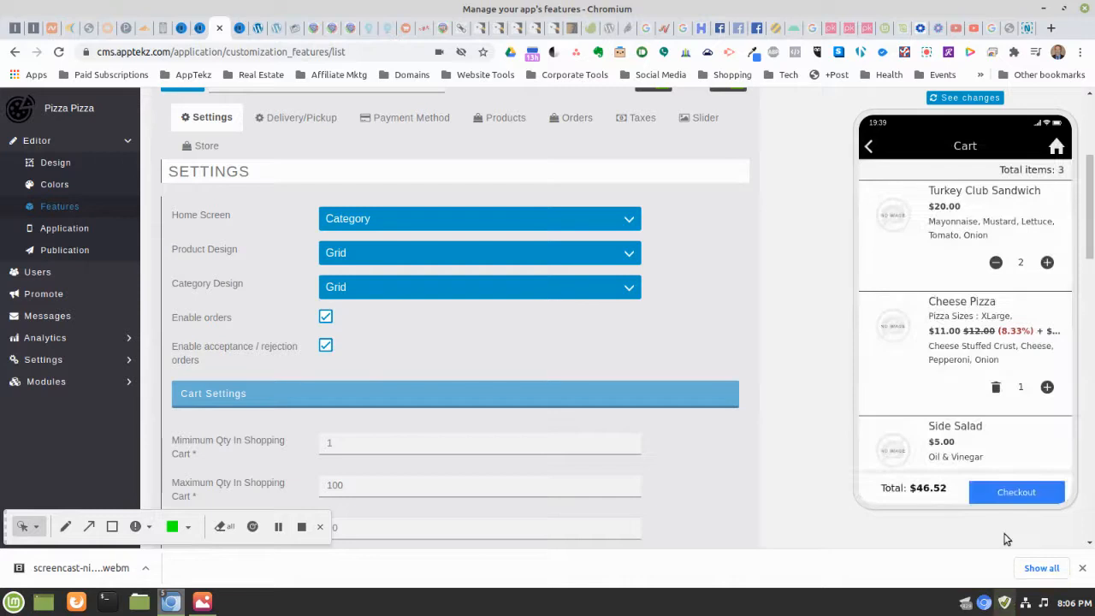
scroll(941, 243, down, 5)
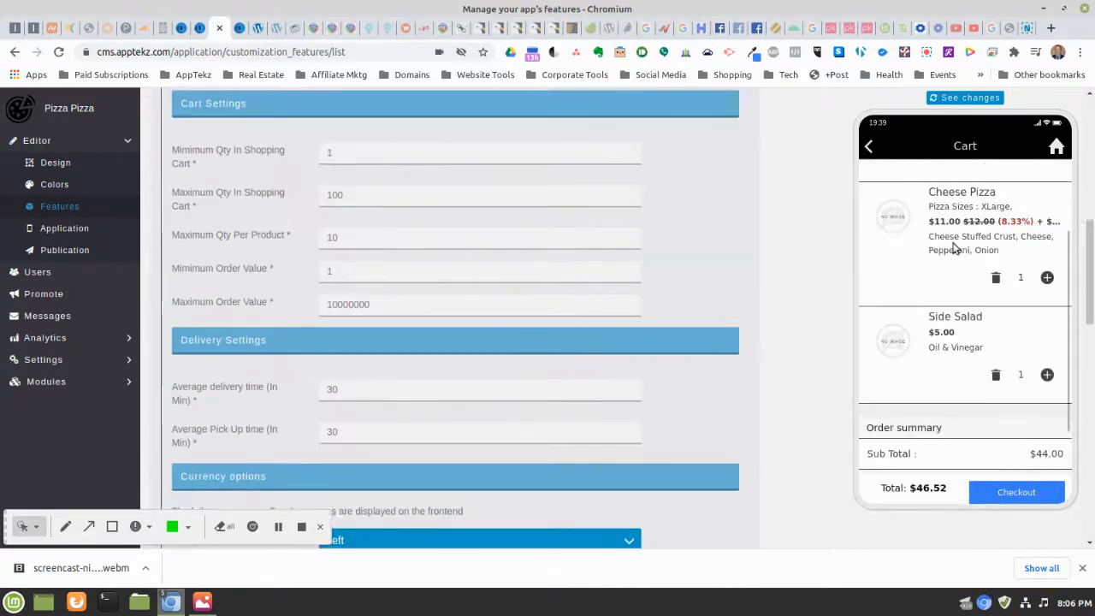
scroll(954, 248, down, 5)
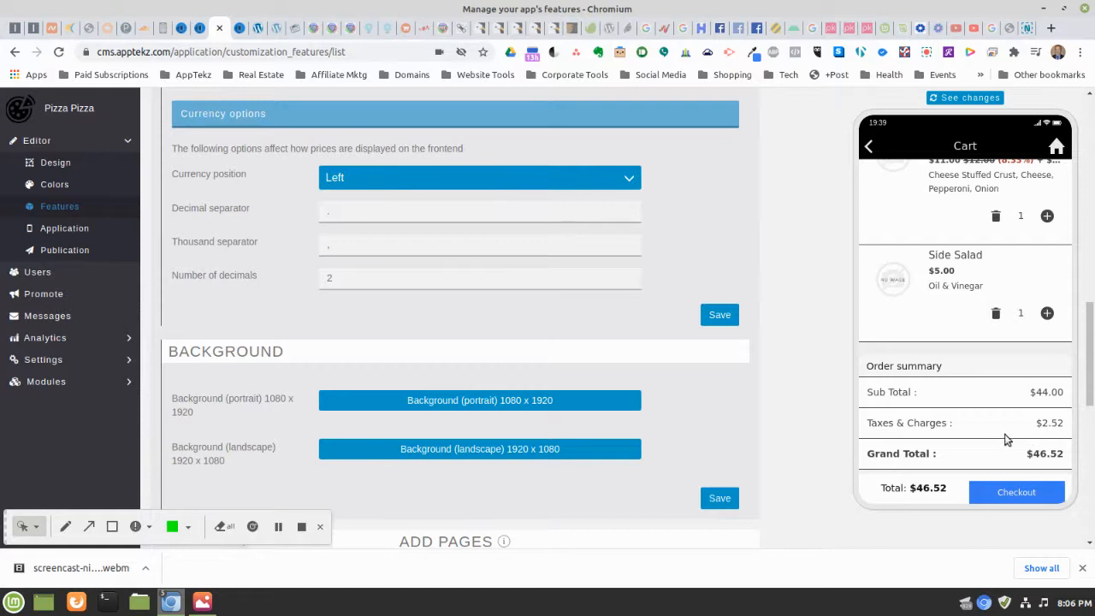
Review the $46.52 order summary, check out, and choose to create a new account
scroll(1020, 403, up, 1)
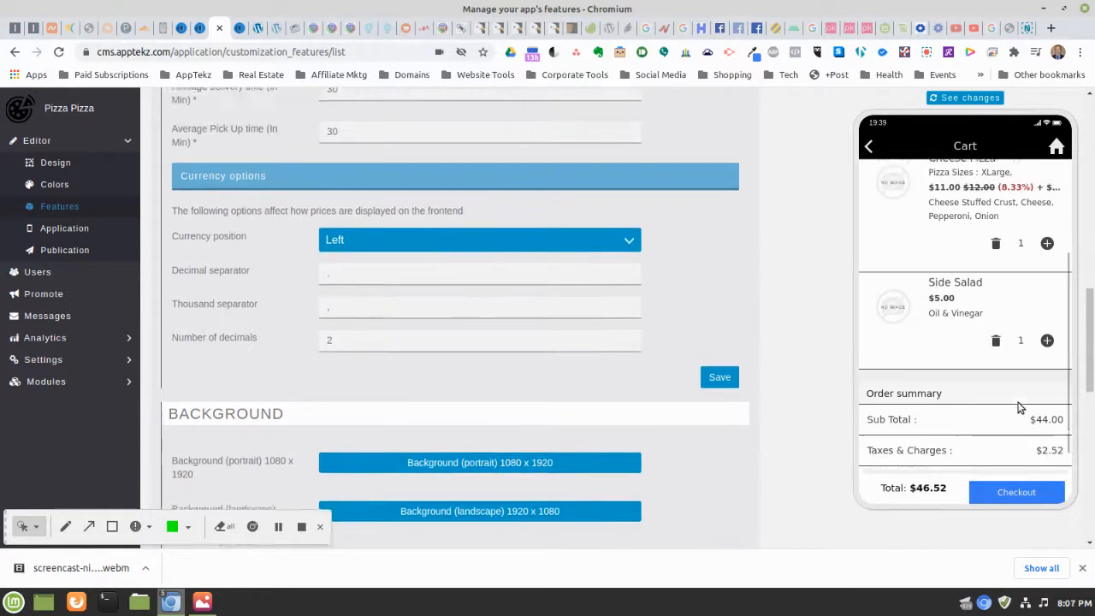
scroll(1007, 408, down, 1)
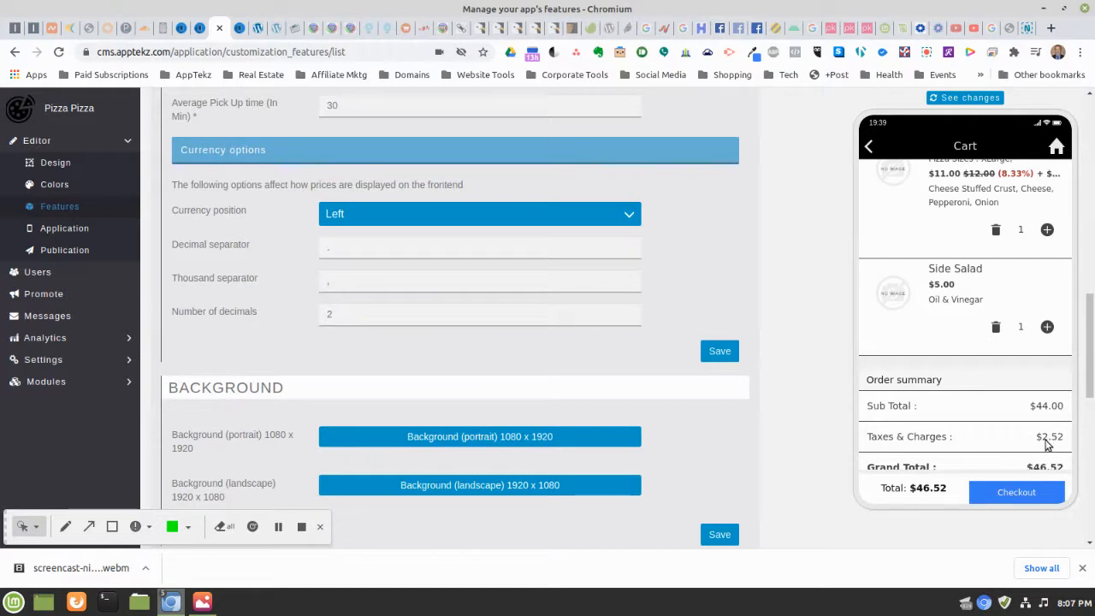
scroll(972, 367, down, 2)
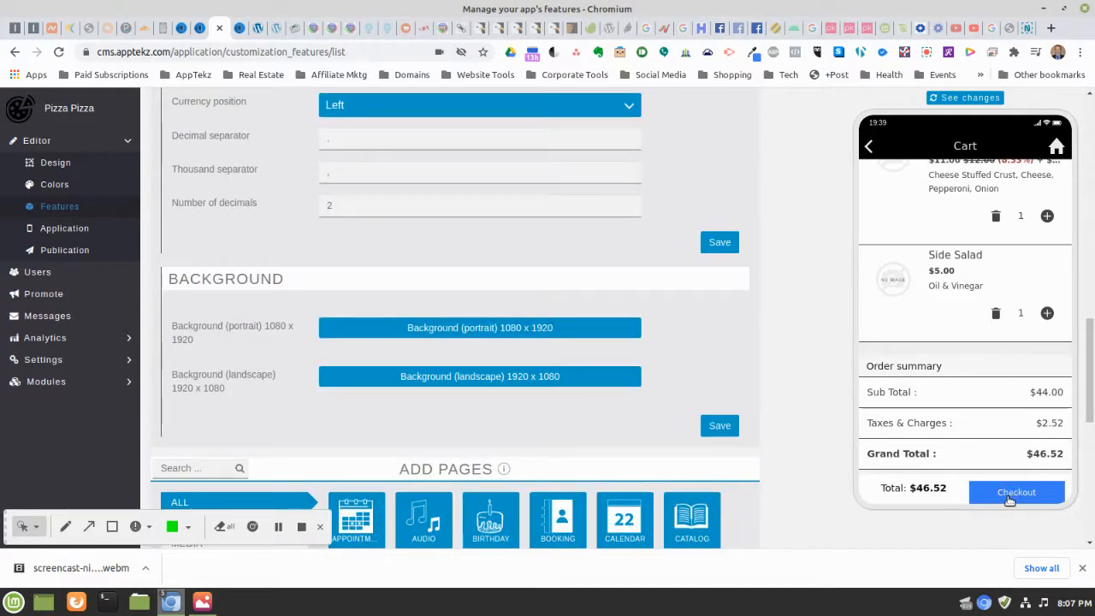
click(1009, 496)
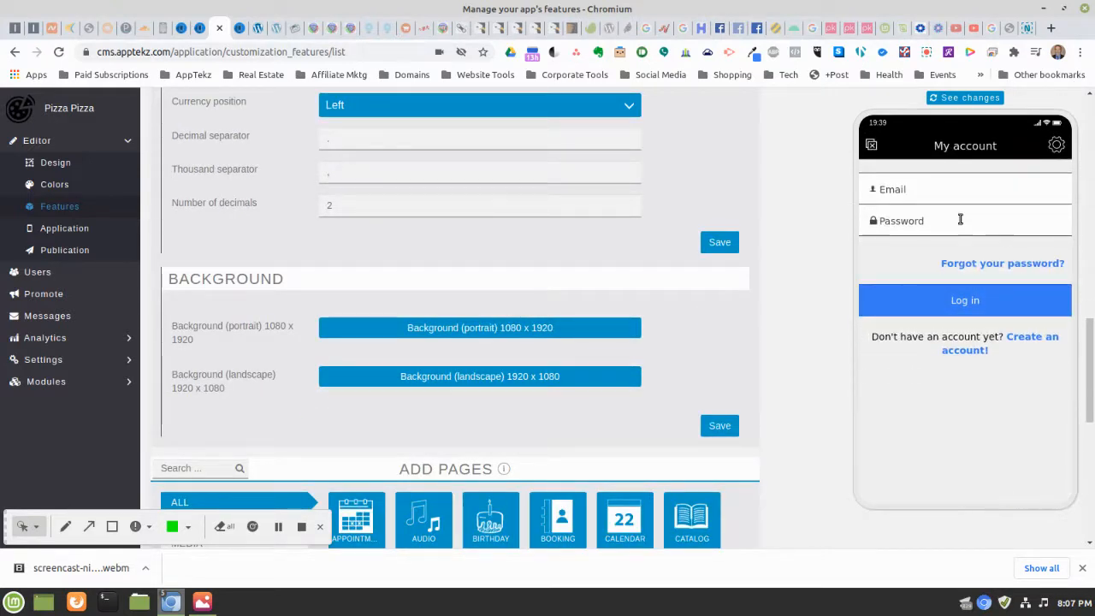
click(1030, 338)
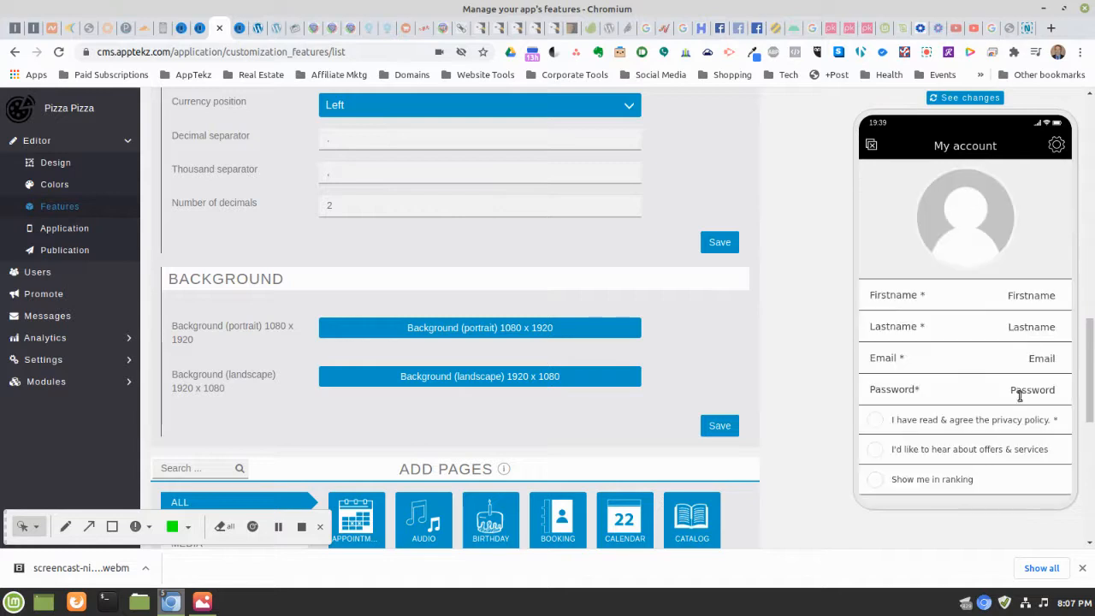
Enter the customer's name in the sign-up form's name fields
click(1021, 299)
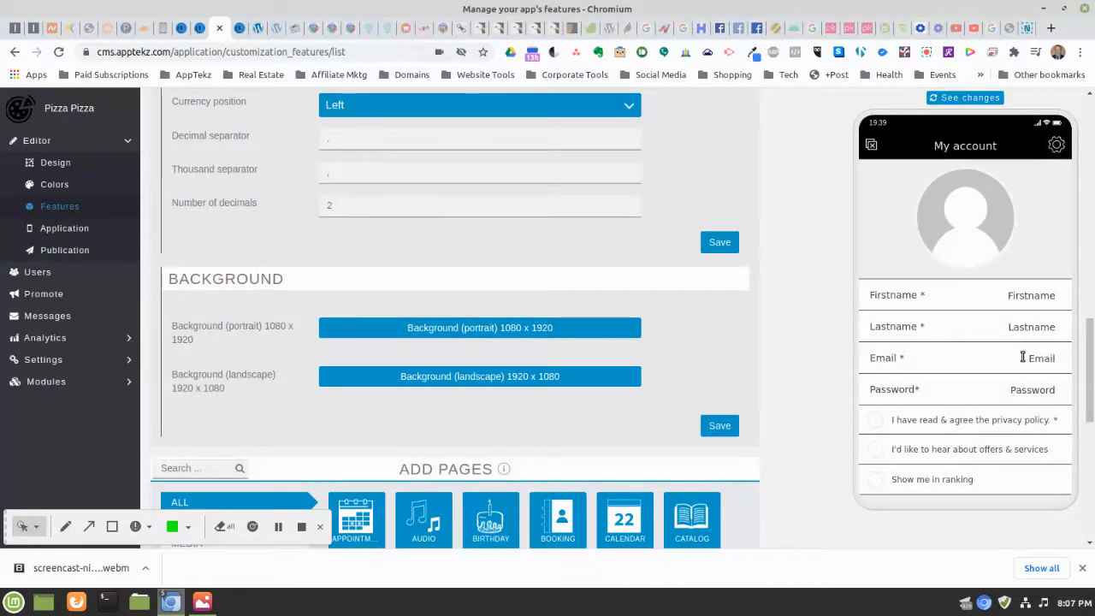
text(Krbir)
text(K)
key(Tab)
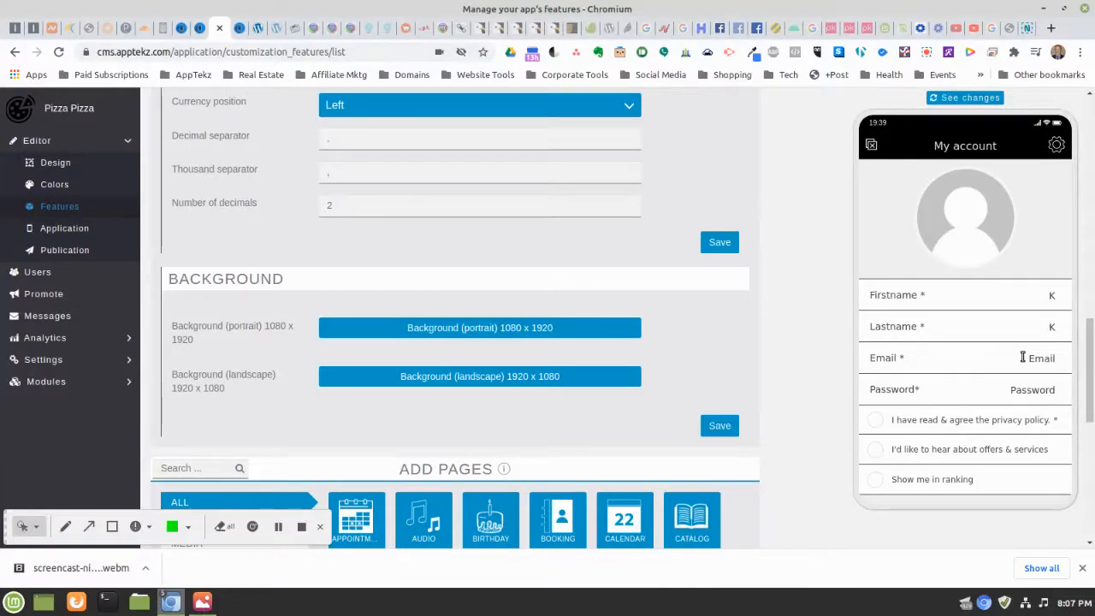
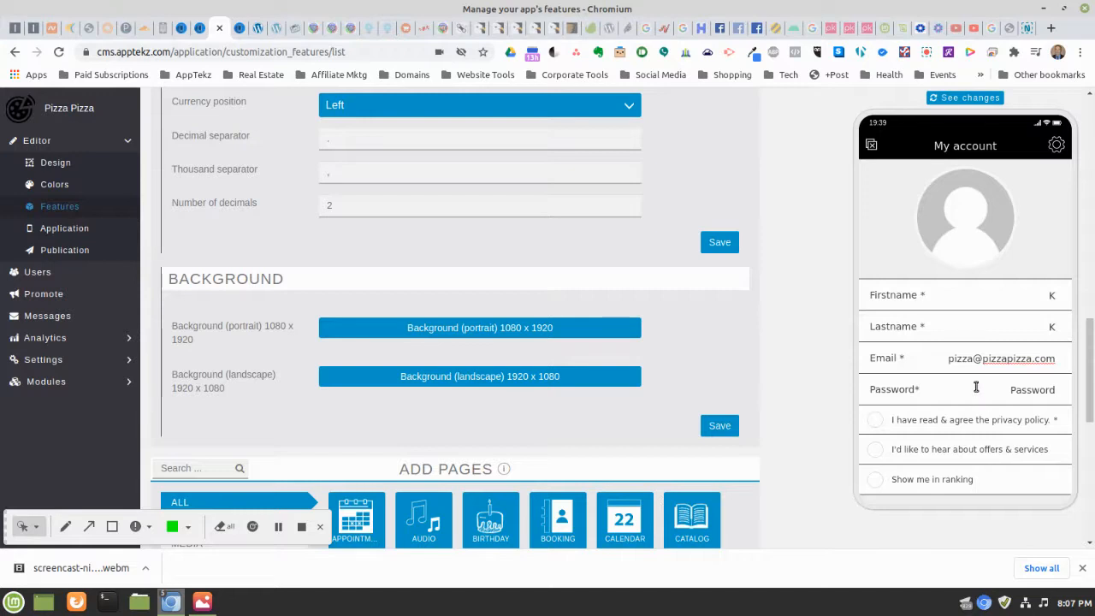
Fill in the customer's e-mail address, correcting the typos along the way
scroll(975, 384, down, 1)
Review the privacy policy, opt in to offers and appearing in the ranking, then submit the registration
click(877, 410)
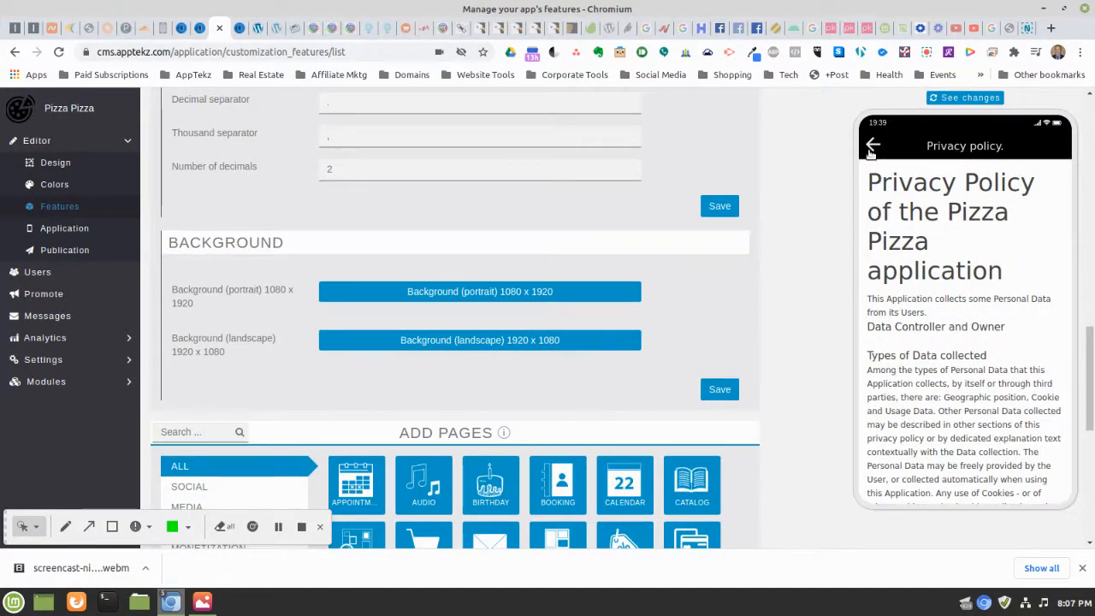
click(871, 148)
click(944, 440)
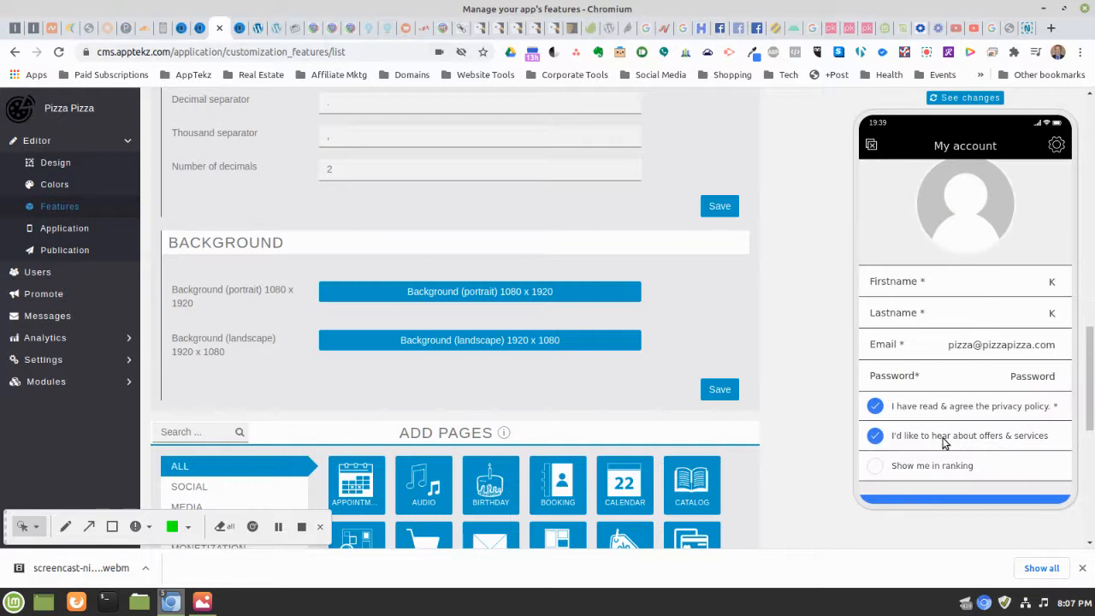
click(874, 466)
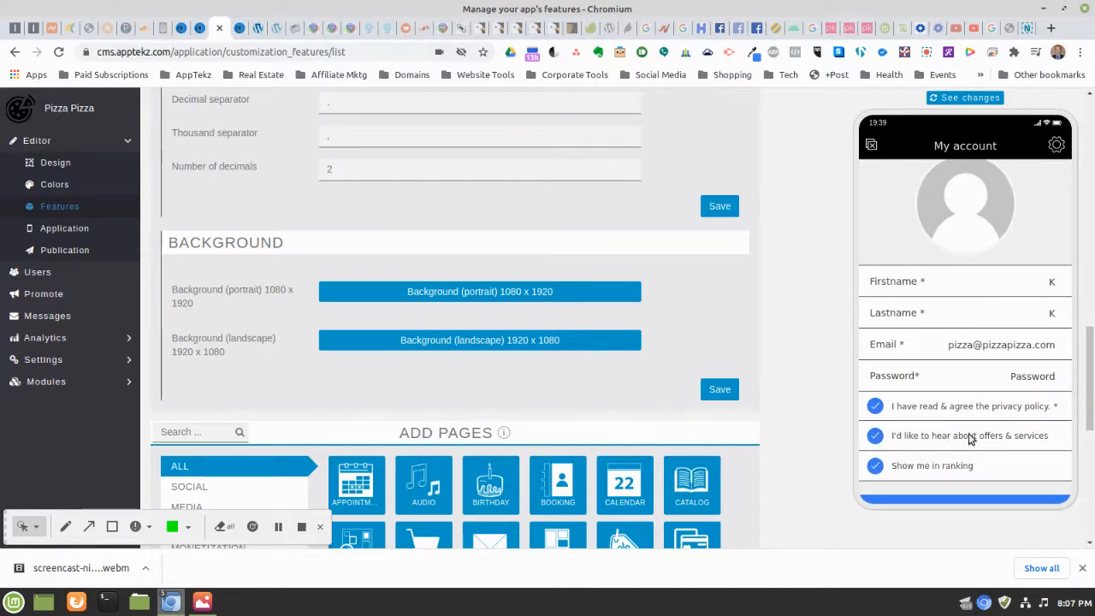
scroll(1018, 398, down, 2)
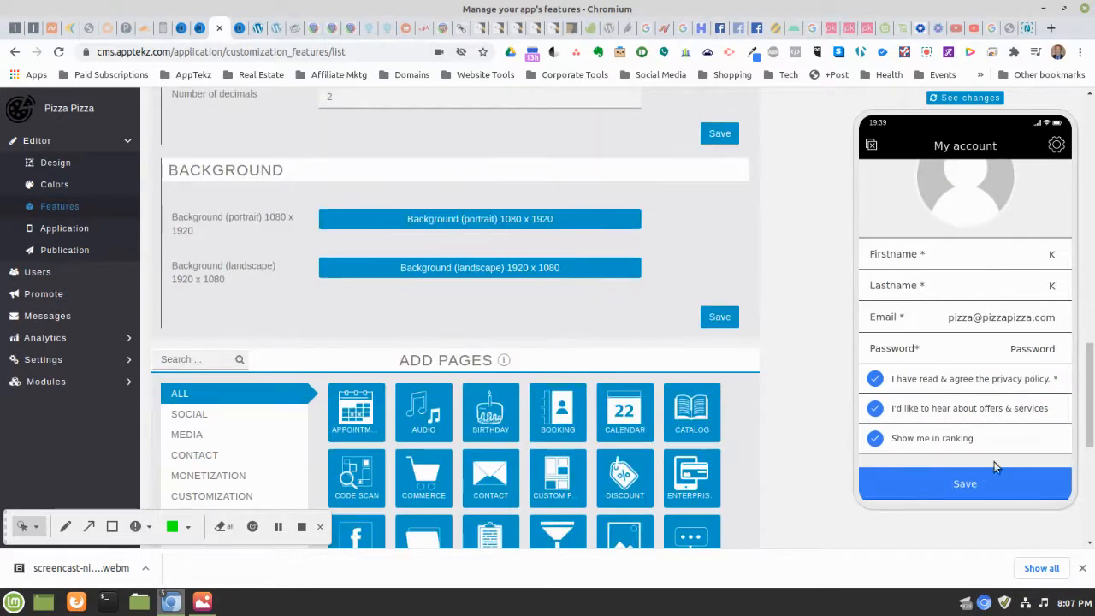
click(951, 494)
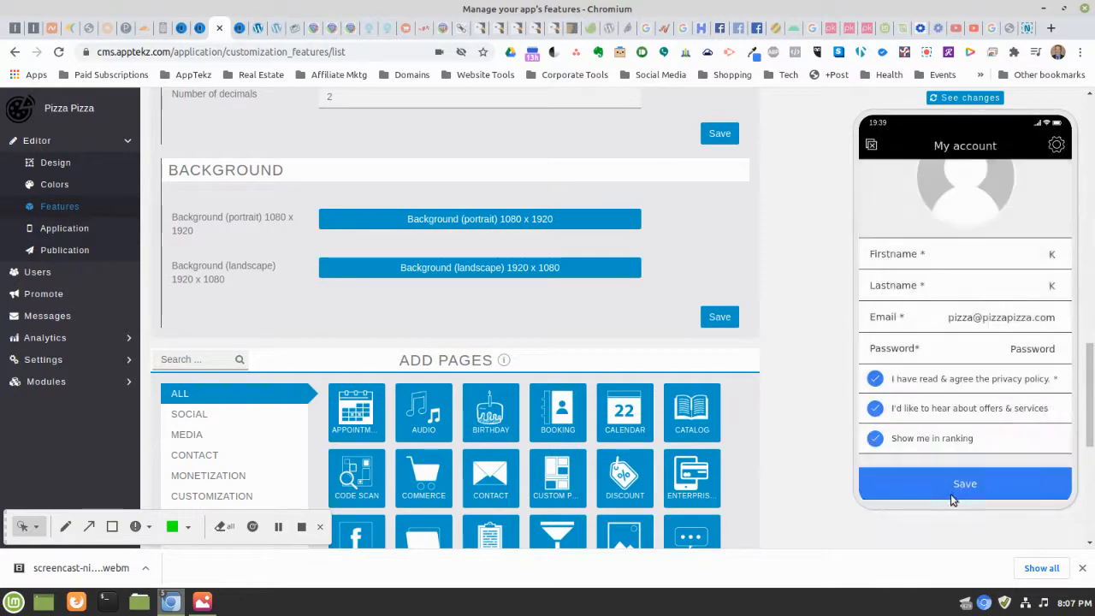
After the password-required error, enter a short password and save the account
click(1029, 352)
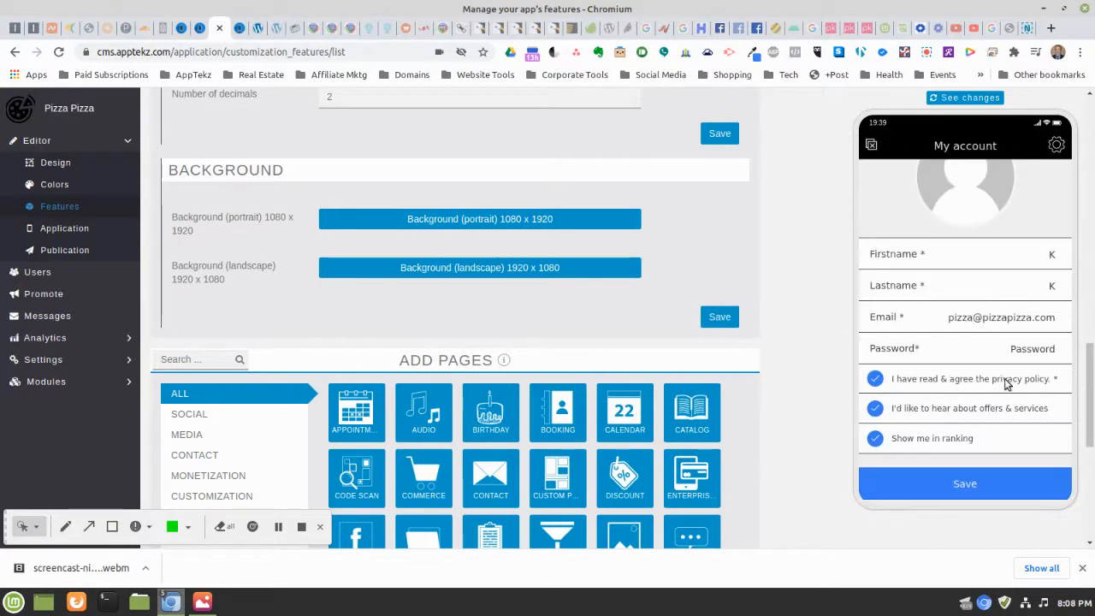
scroll(983, 342, down, 3)
click(993, 309)
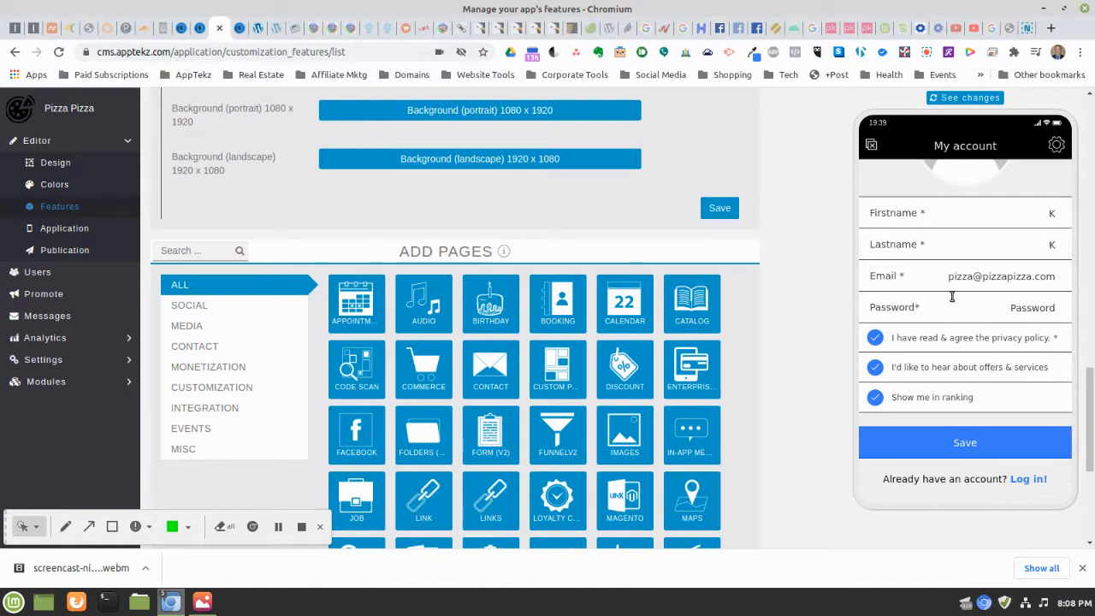
text(12)
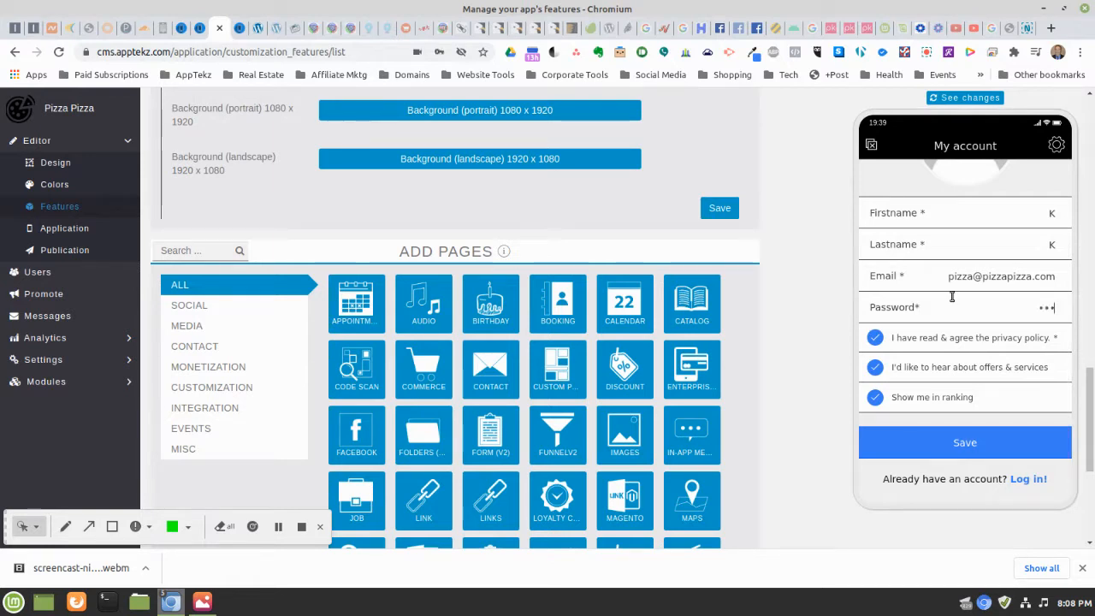
click(983, 451)
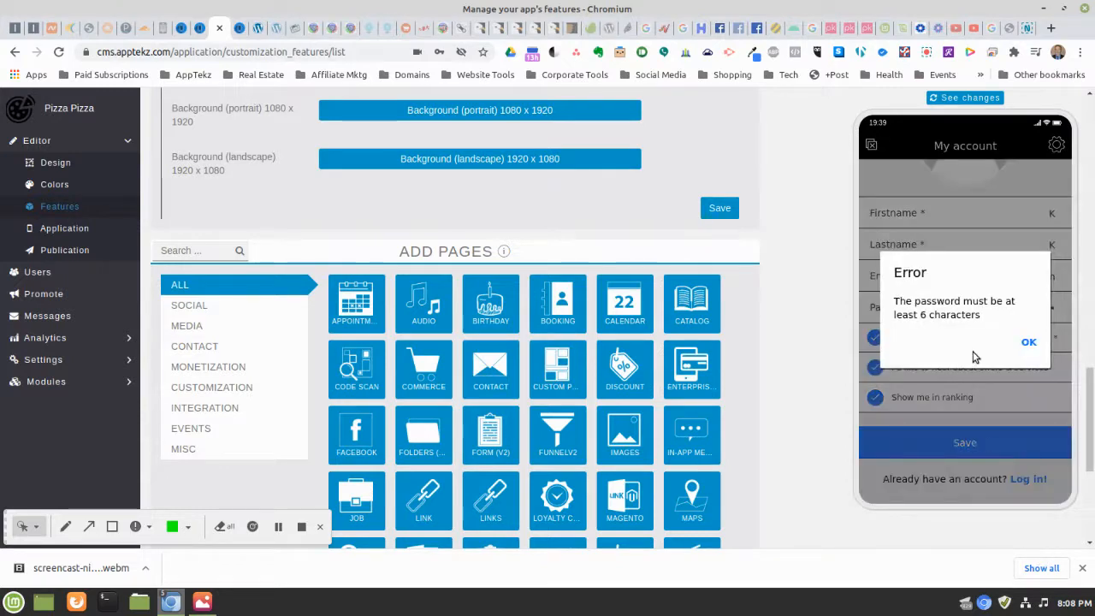
Replace the too-short password with a six-character one and save the account again
click(1028, 343)
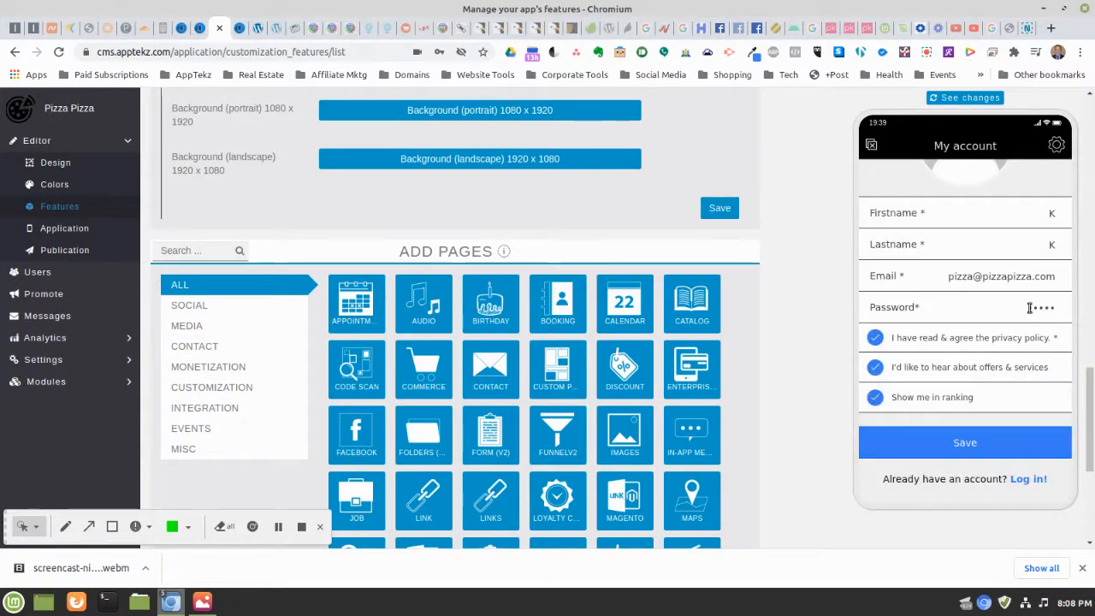
double_click(1030, 307)
text(•••)
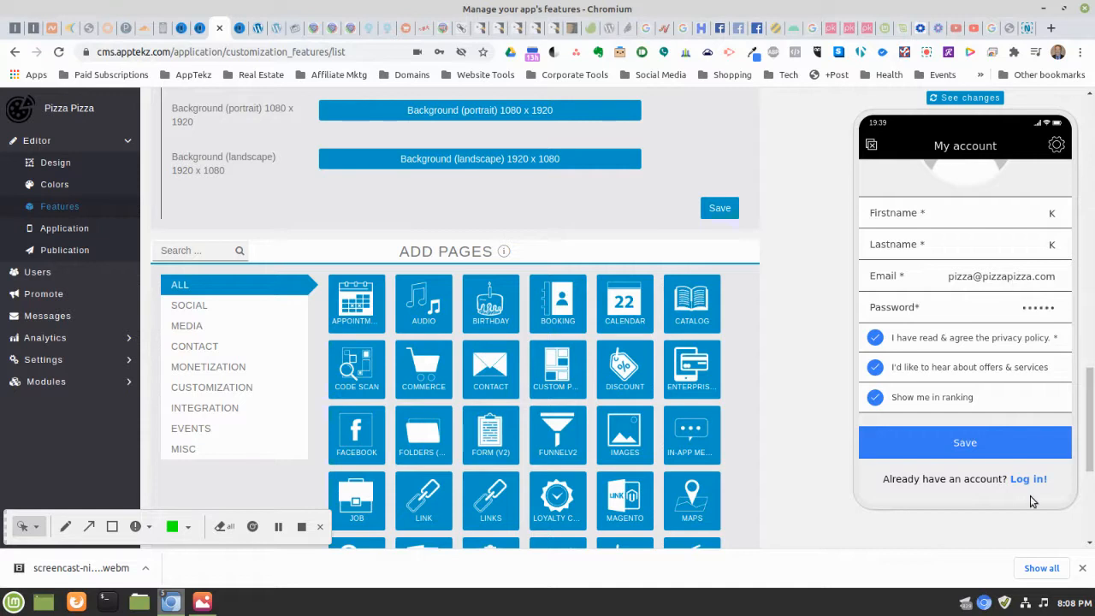
click(994, 445)
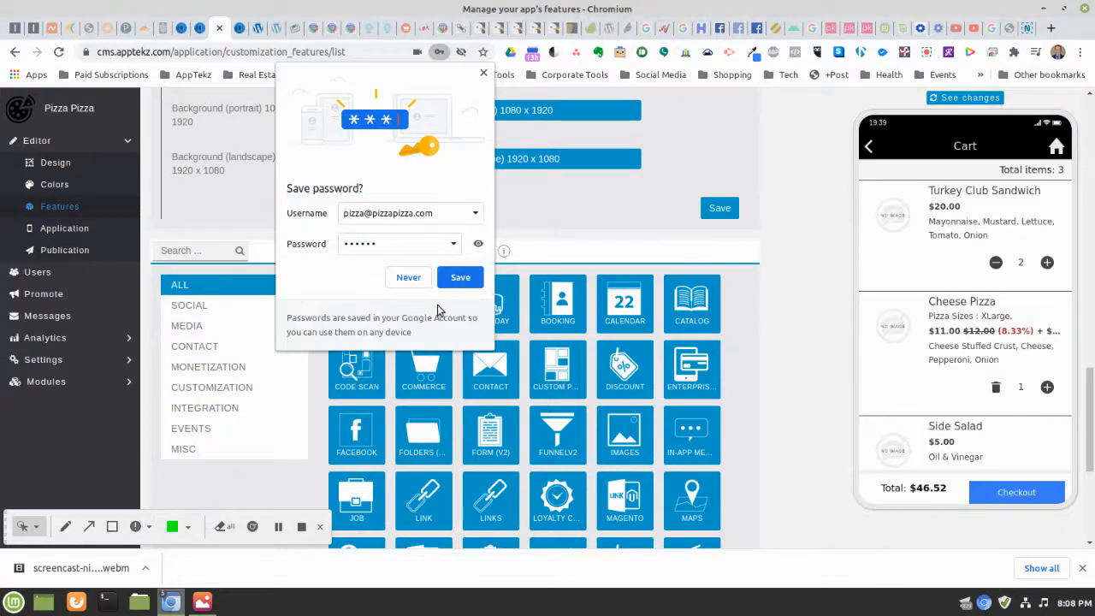
Let Chrome save the login, then proceed to checkout with the $46.52 three-item cart
click(469, 278)
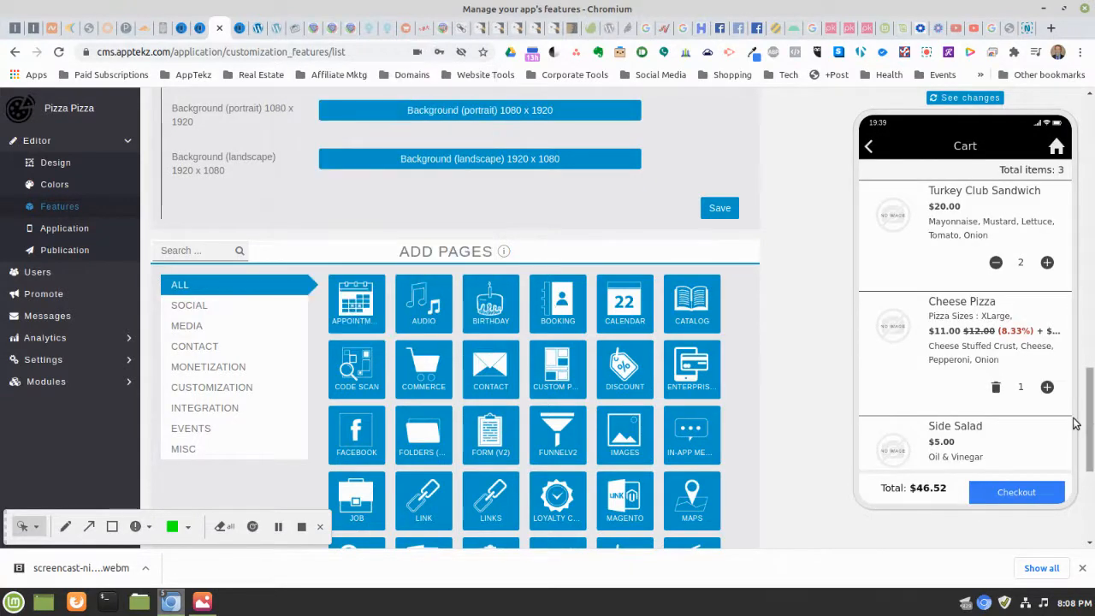
scroll(1048, 323, down, 5)
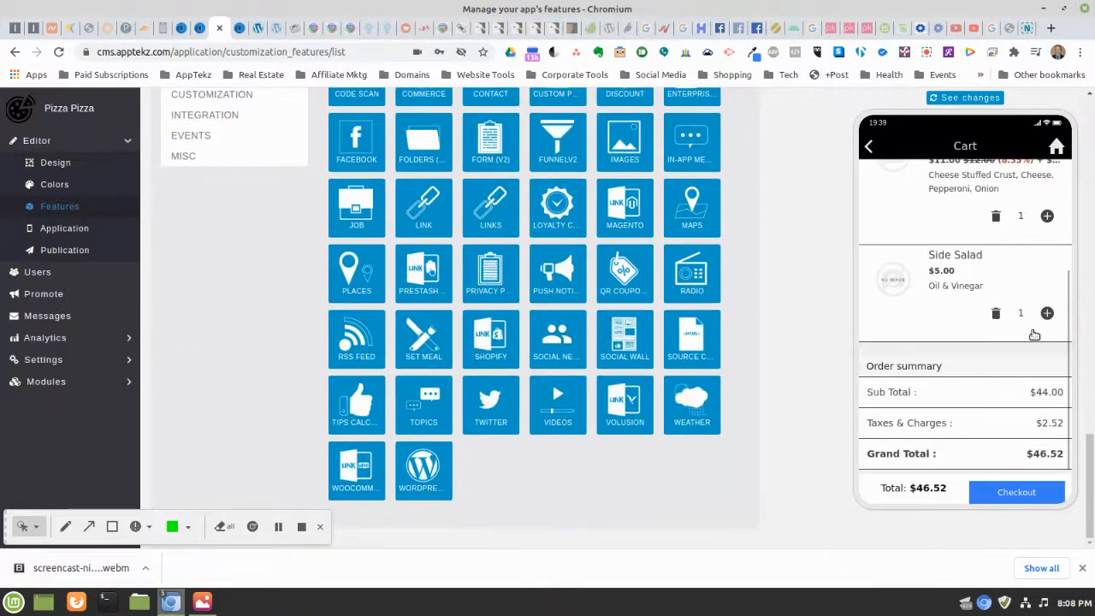
scroll(1031, 333, up, 2)
scroll(1032, 340, down, 3)
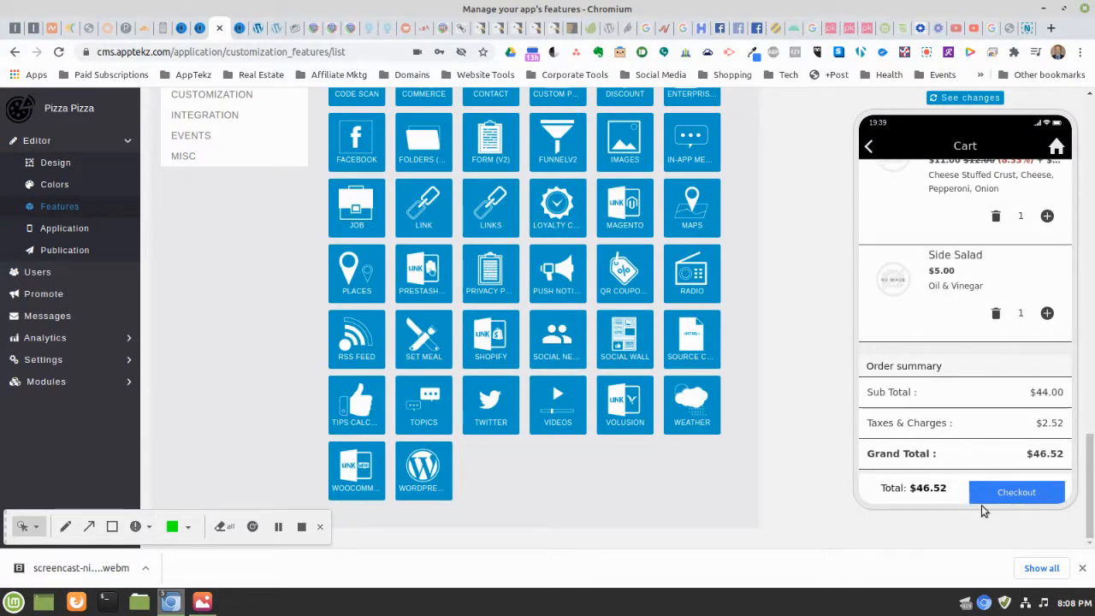
click(1005, 494)
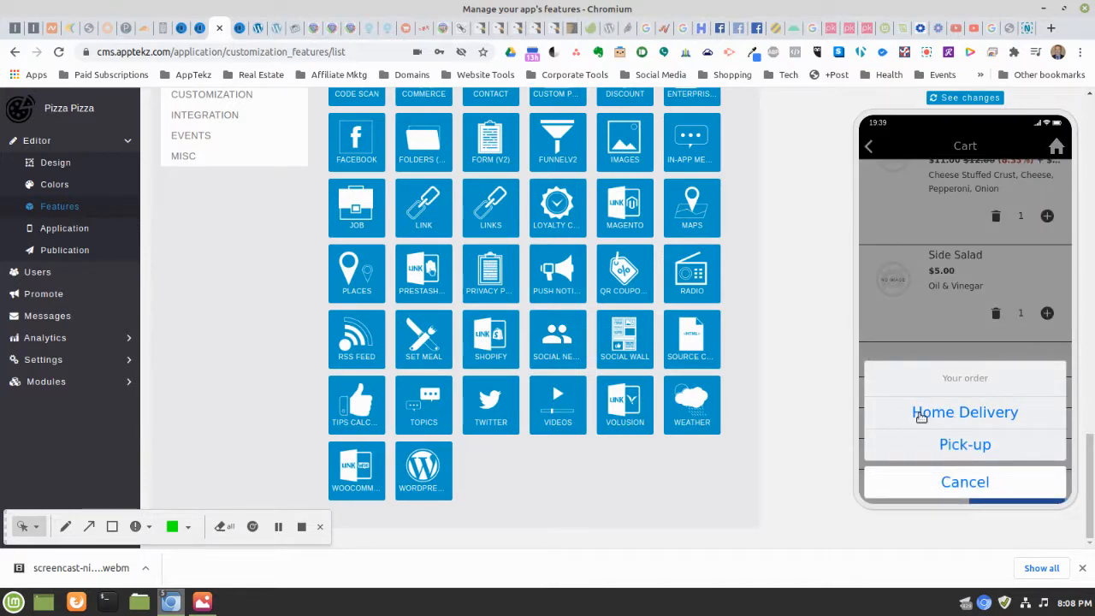
Choose home delivery for Sat 24th October at 04:30 pm, add a pool-area note, and continue
click(951, 416)
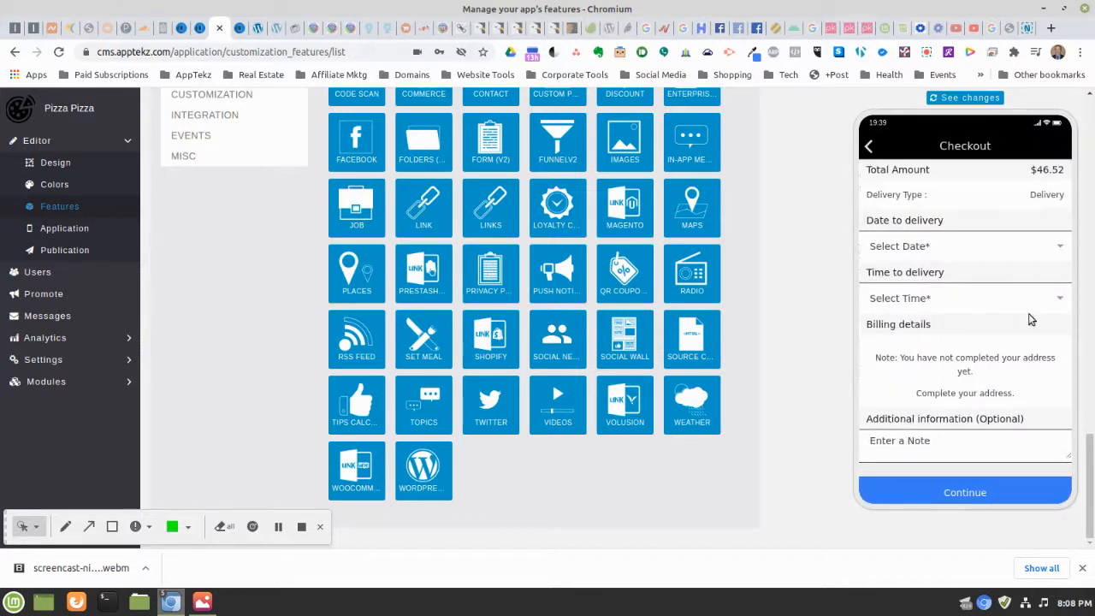
click(1058, 249)
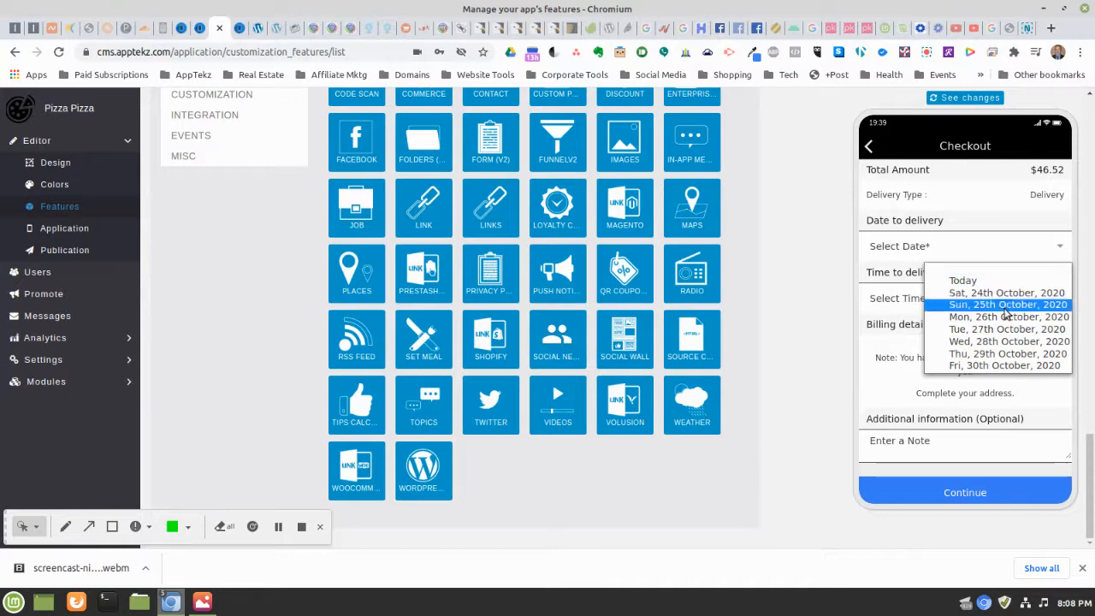
click(975, 293)
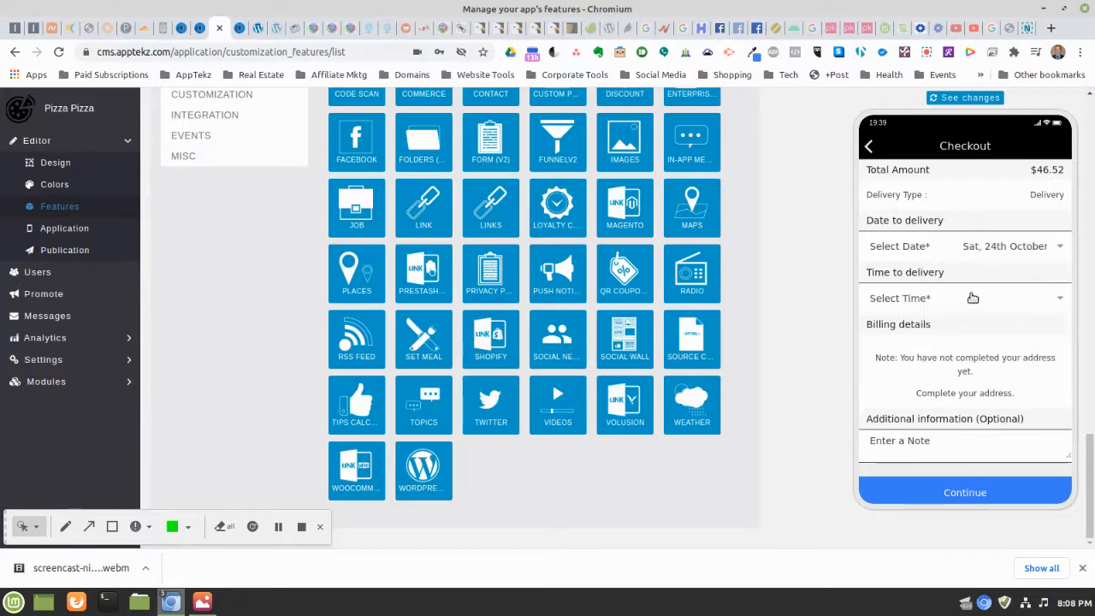
click(1060, 299)
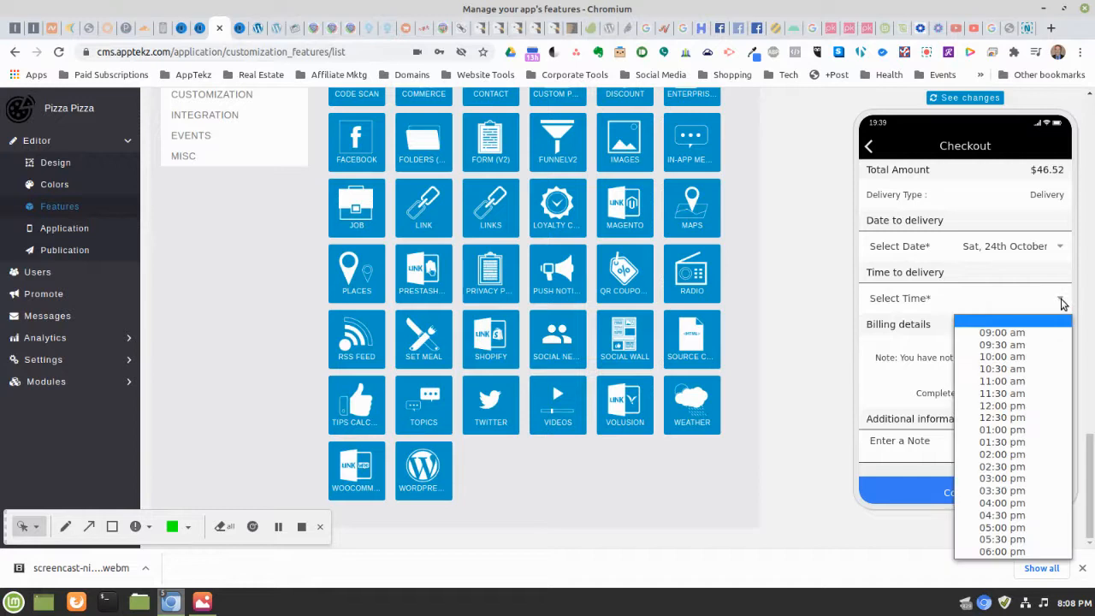
click(1011, 516)
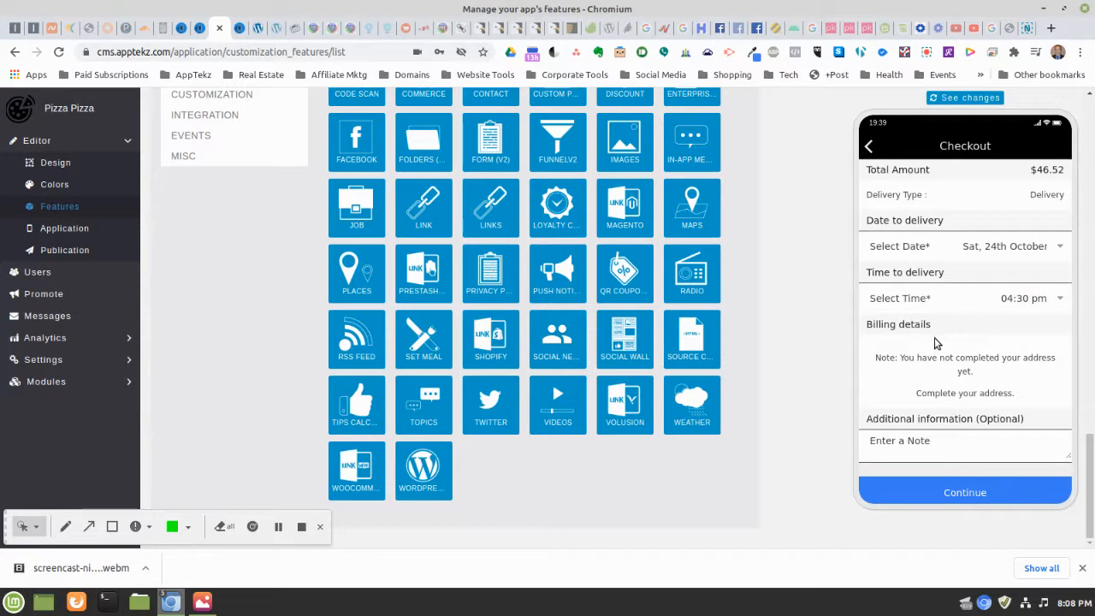
scroll(976, 342, down, 1)
click(984, 442)
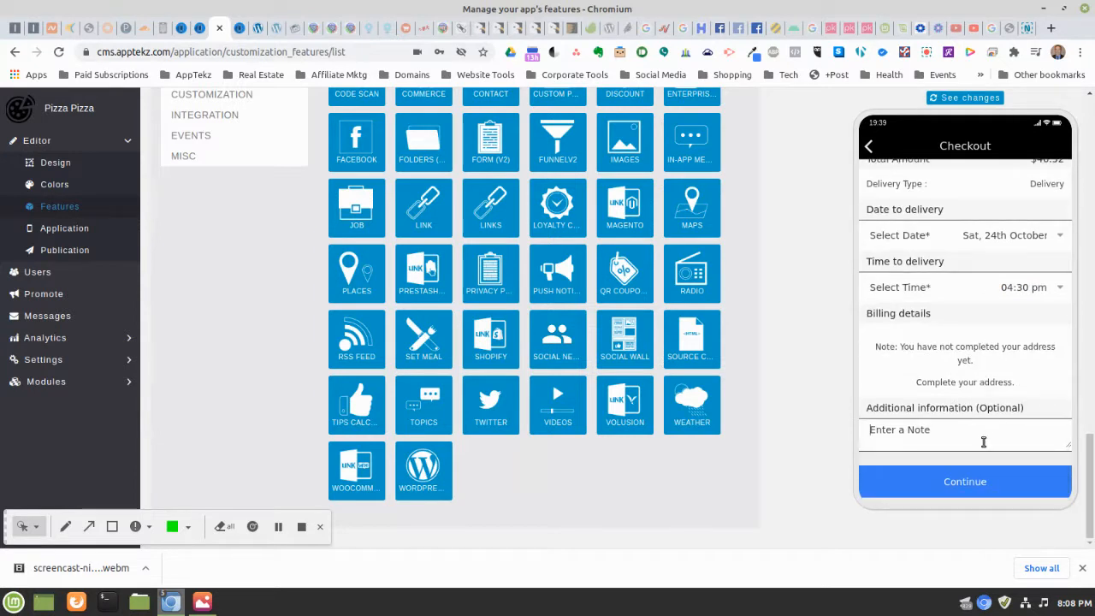
text(P)
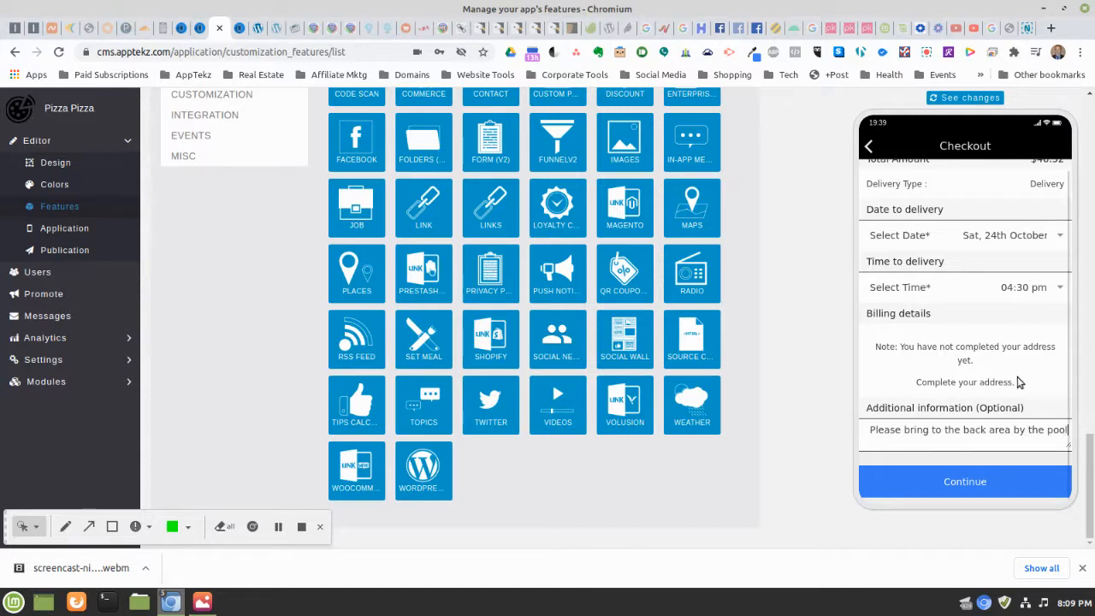
click(966, 482)
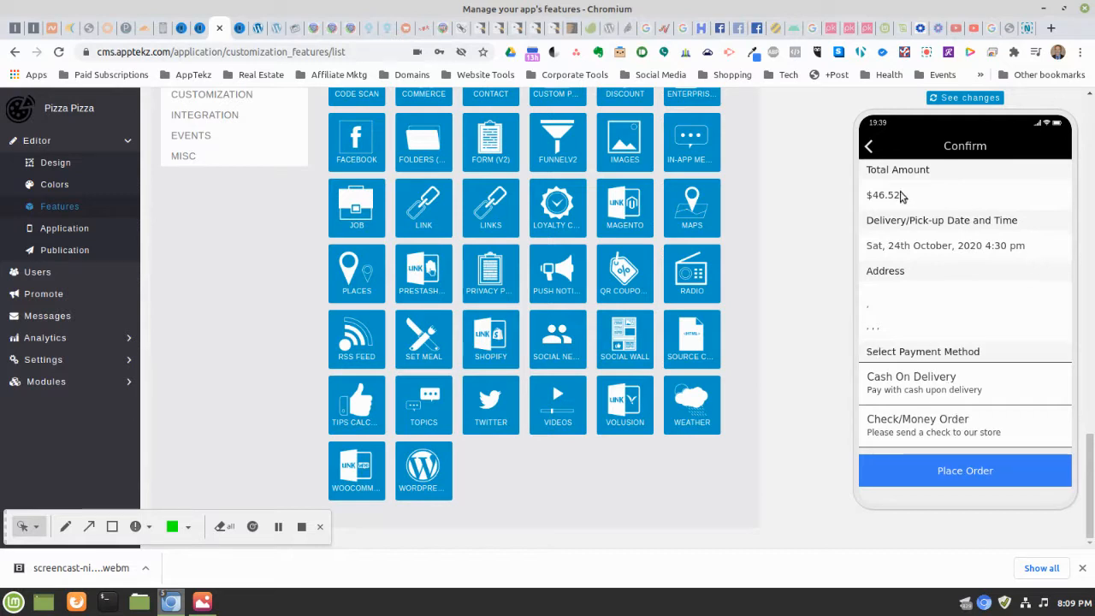
Select Cash On Delivery on the Confirm screen and place the $46.52 order
scroll(979, 365, down, 1)
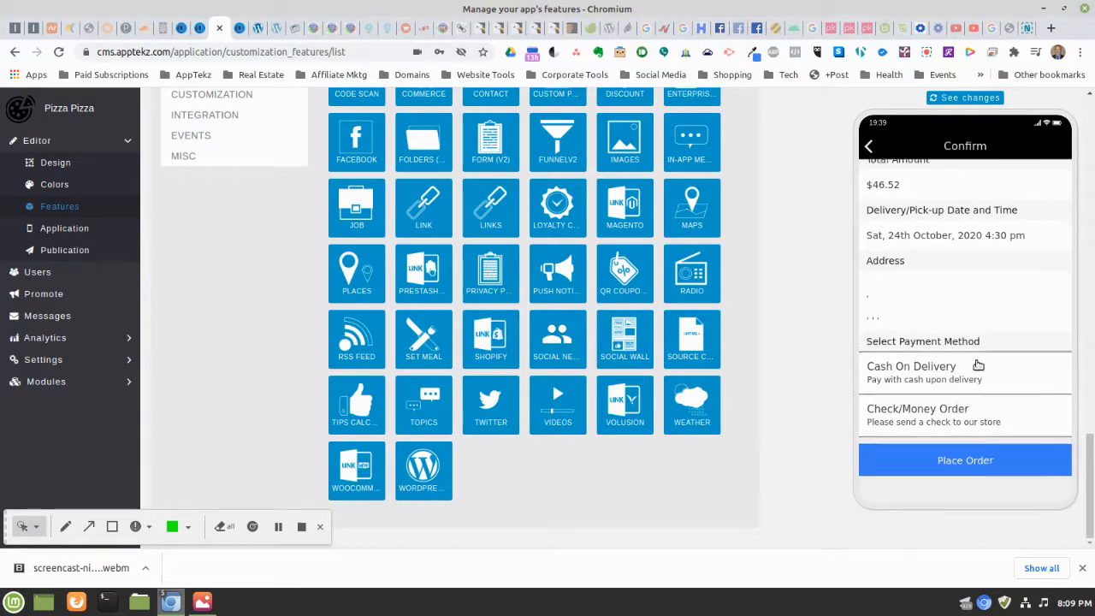
scroll(979, 365, down, 2)
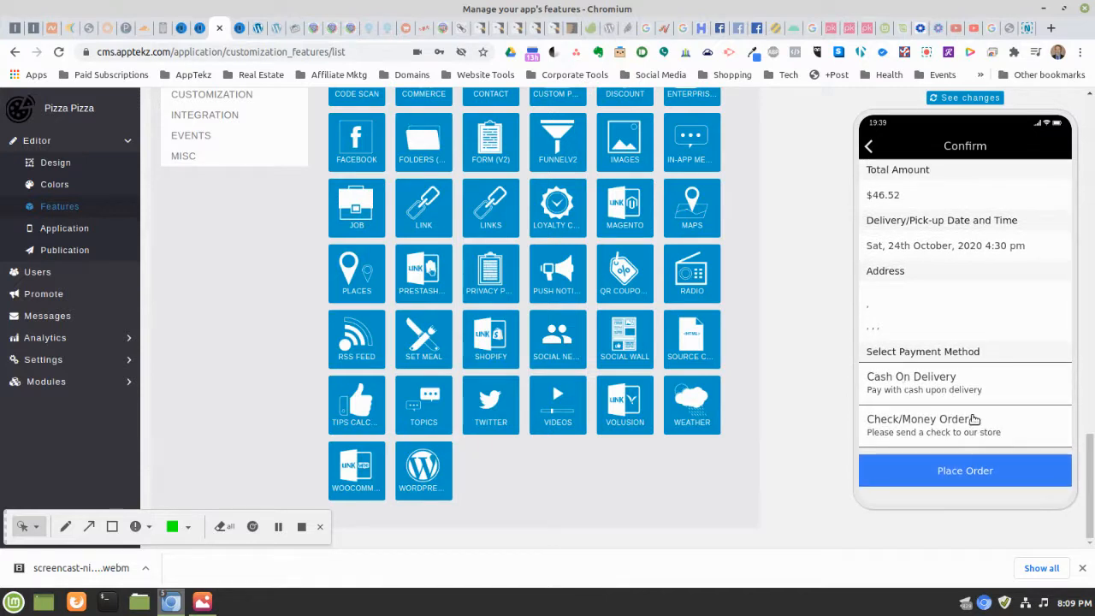
click(941, 380)
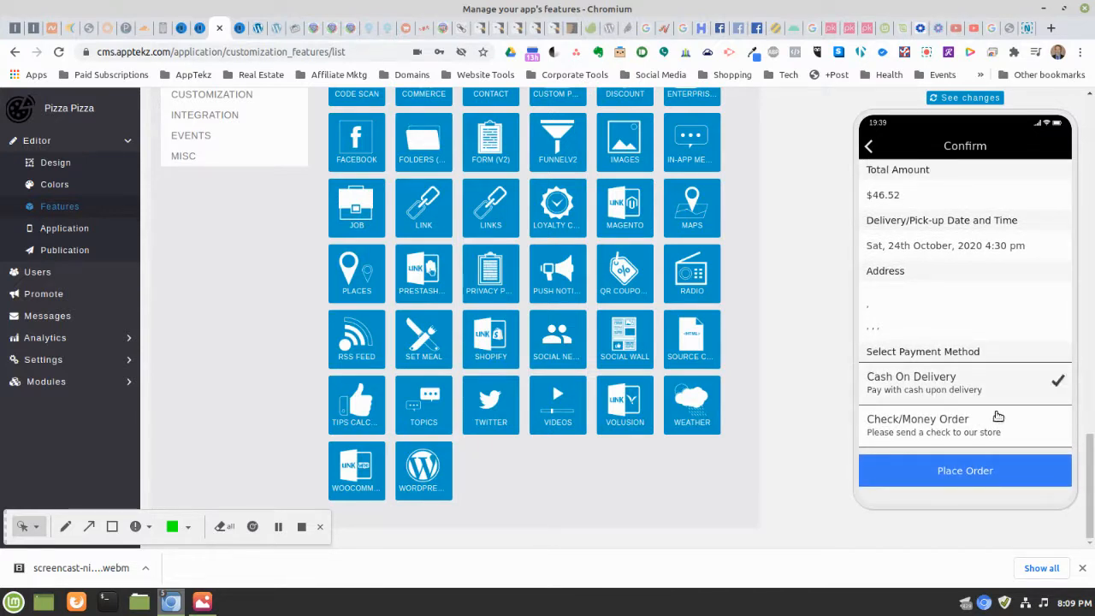
click(975, 475)
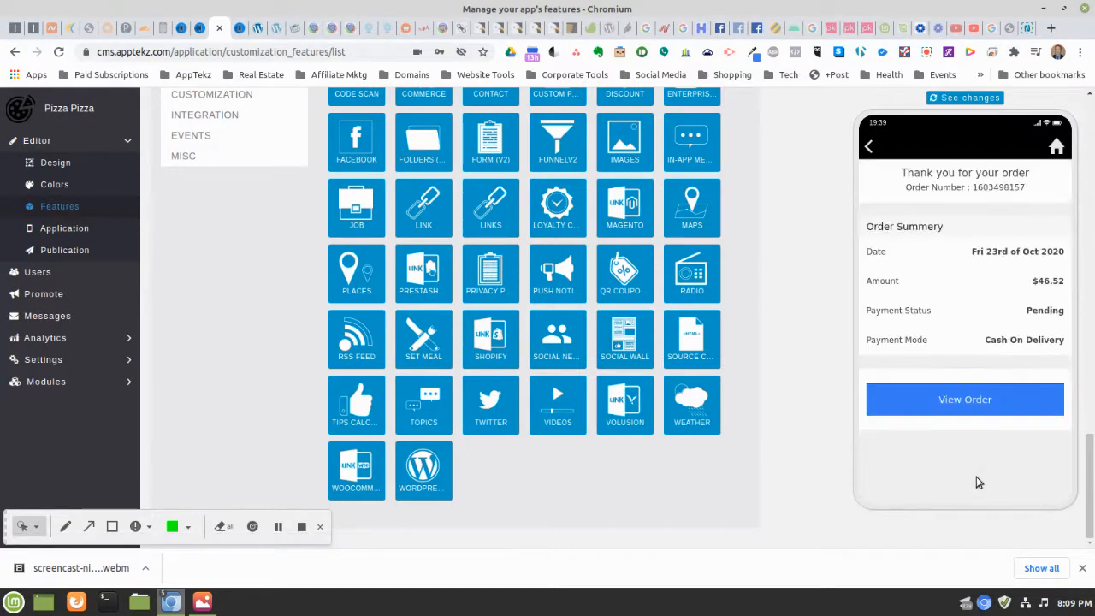
Open the order's details and scroll through the three items, $2.52 taxes and $46.52 total
click(947, 402)
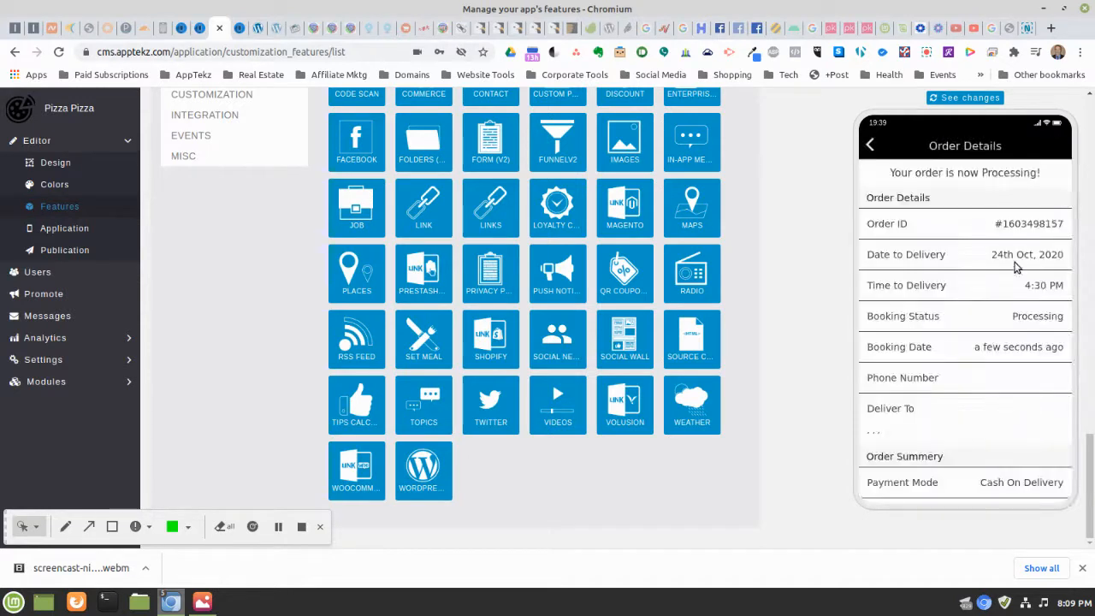
scroll(1016, 269, down, 1)
scroll(1016, 269, down, 4)
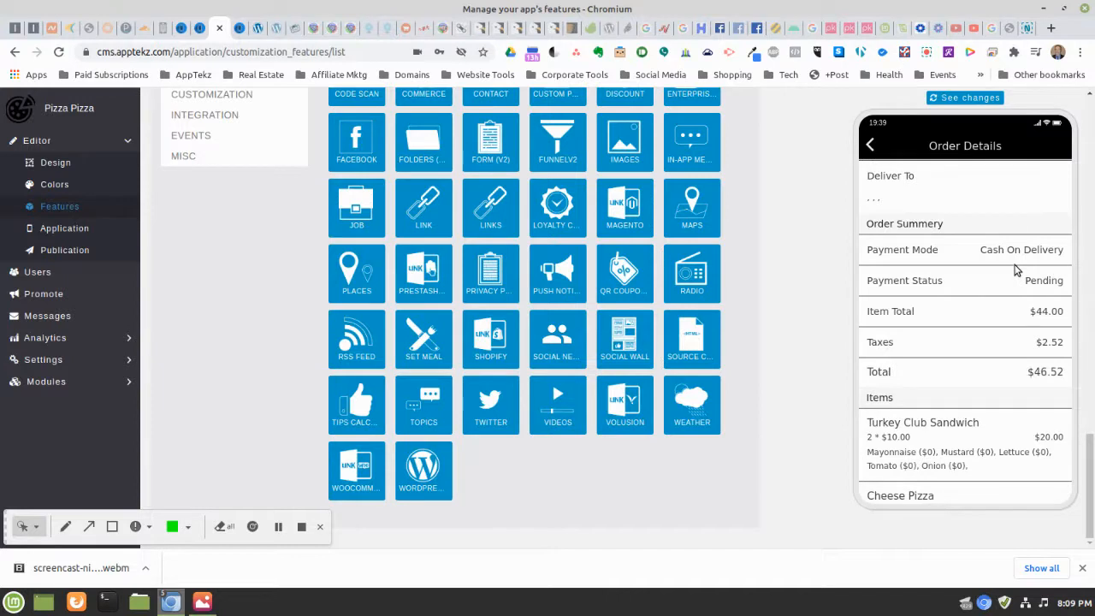
scroll(1016, 270, down, 4)
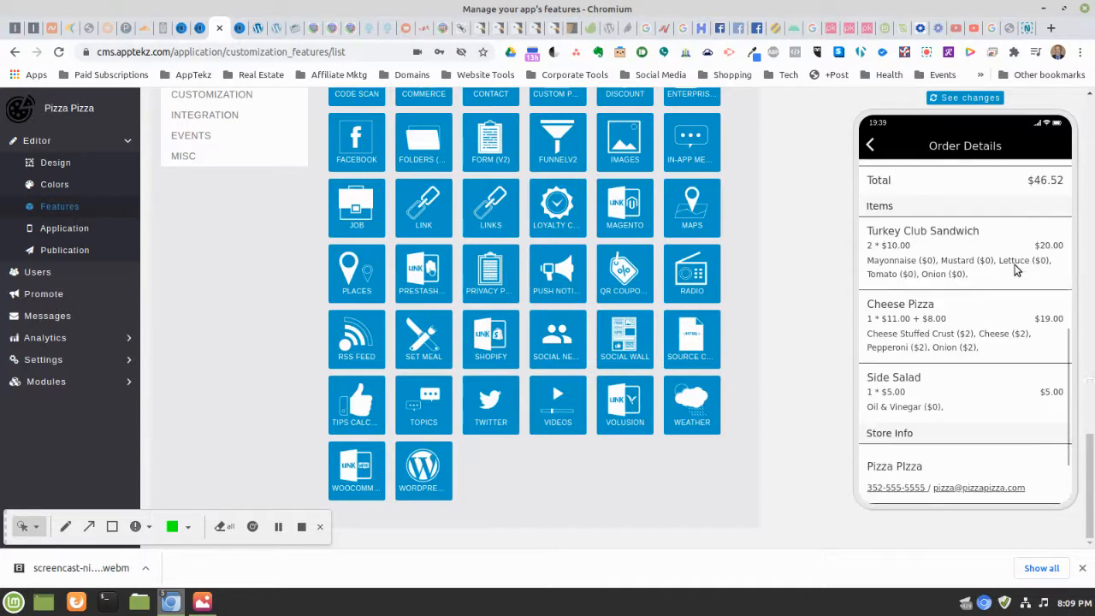
scroll(1015, 269, down, 2)
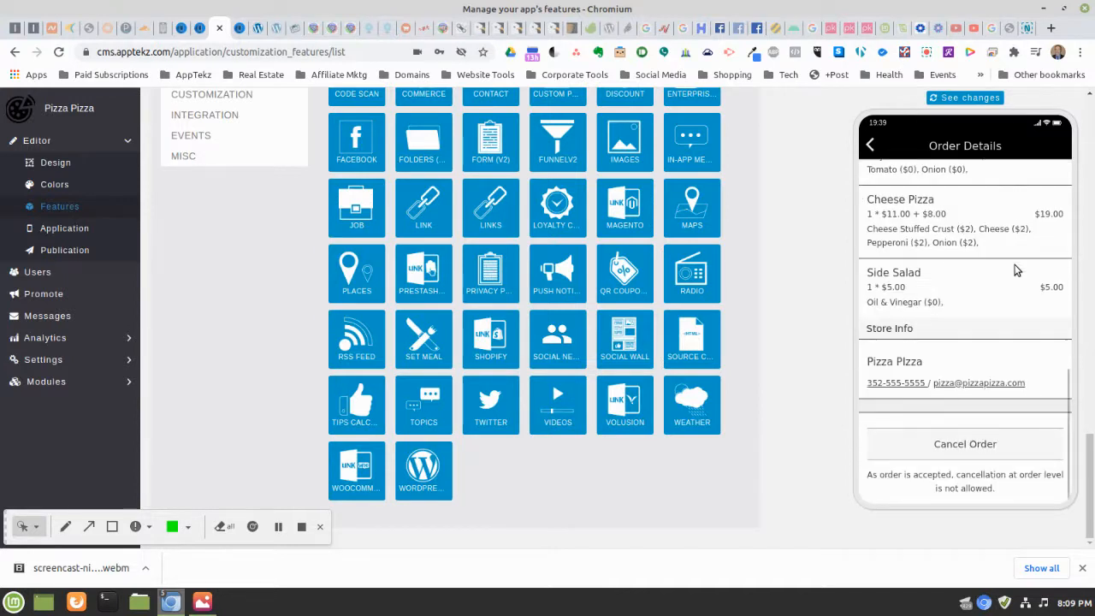
scroll(1016, 270, up, 8)
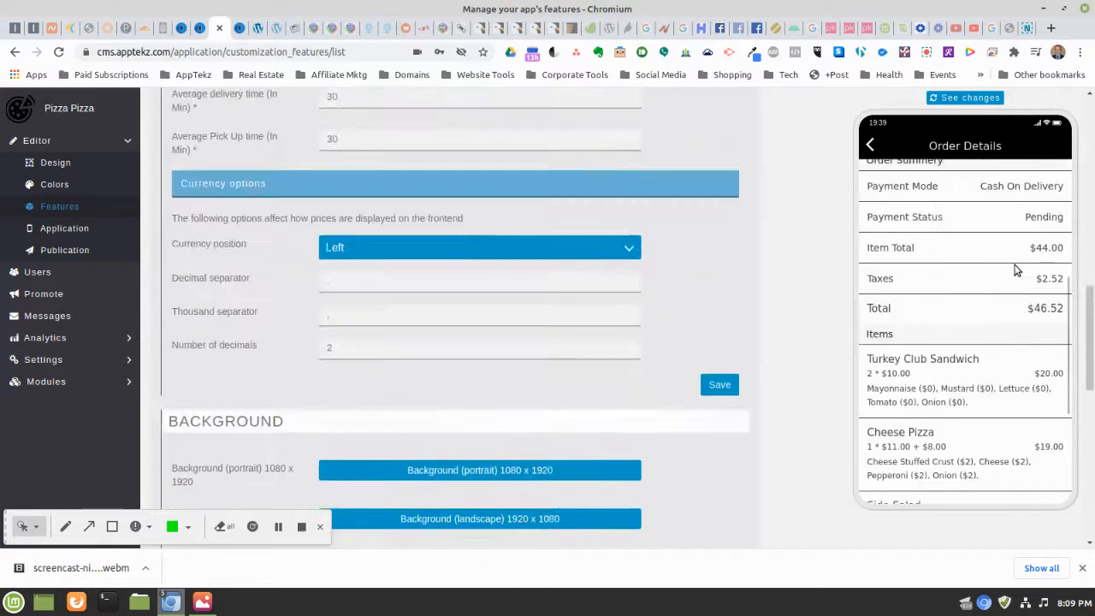
scroll(1016, 269, up, 10)
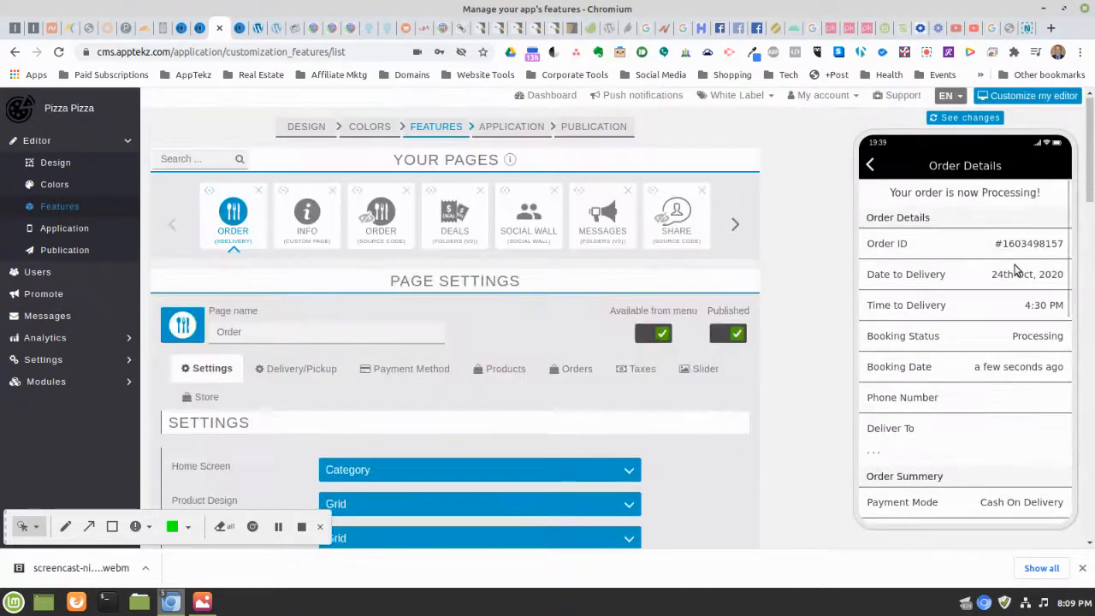